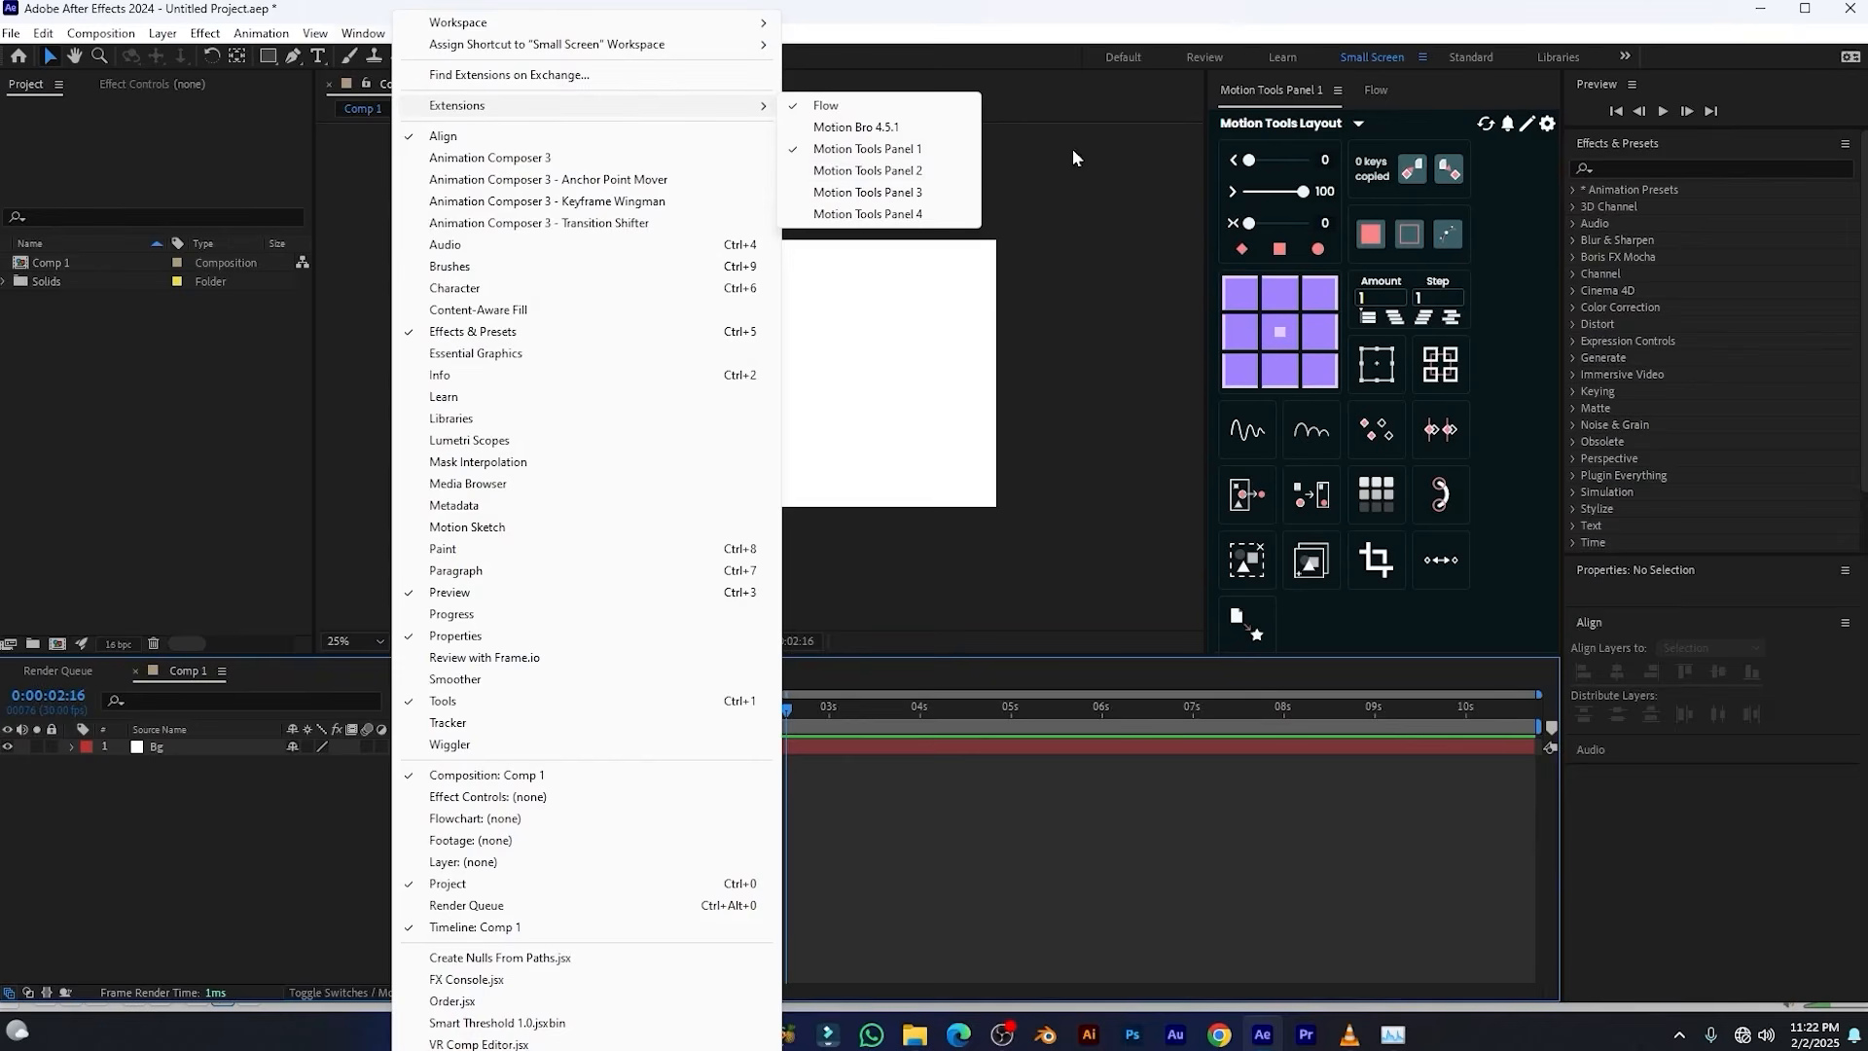
# Draw a blue rectangle about 320 by 204 px and centre both its anchor point and the shape in the composition
pyautogui.click(1075, 115)
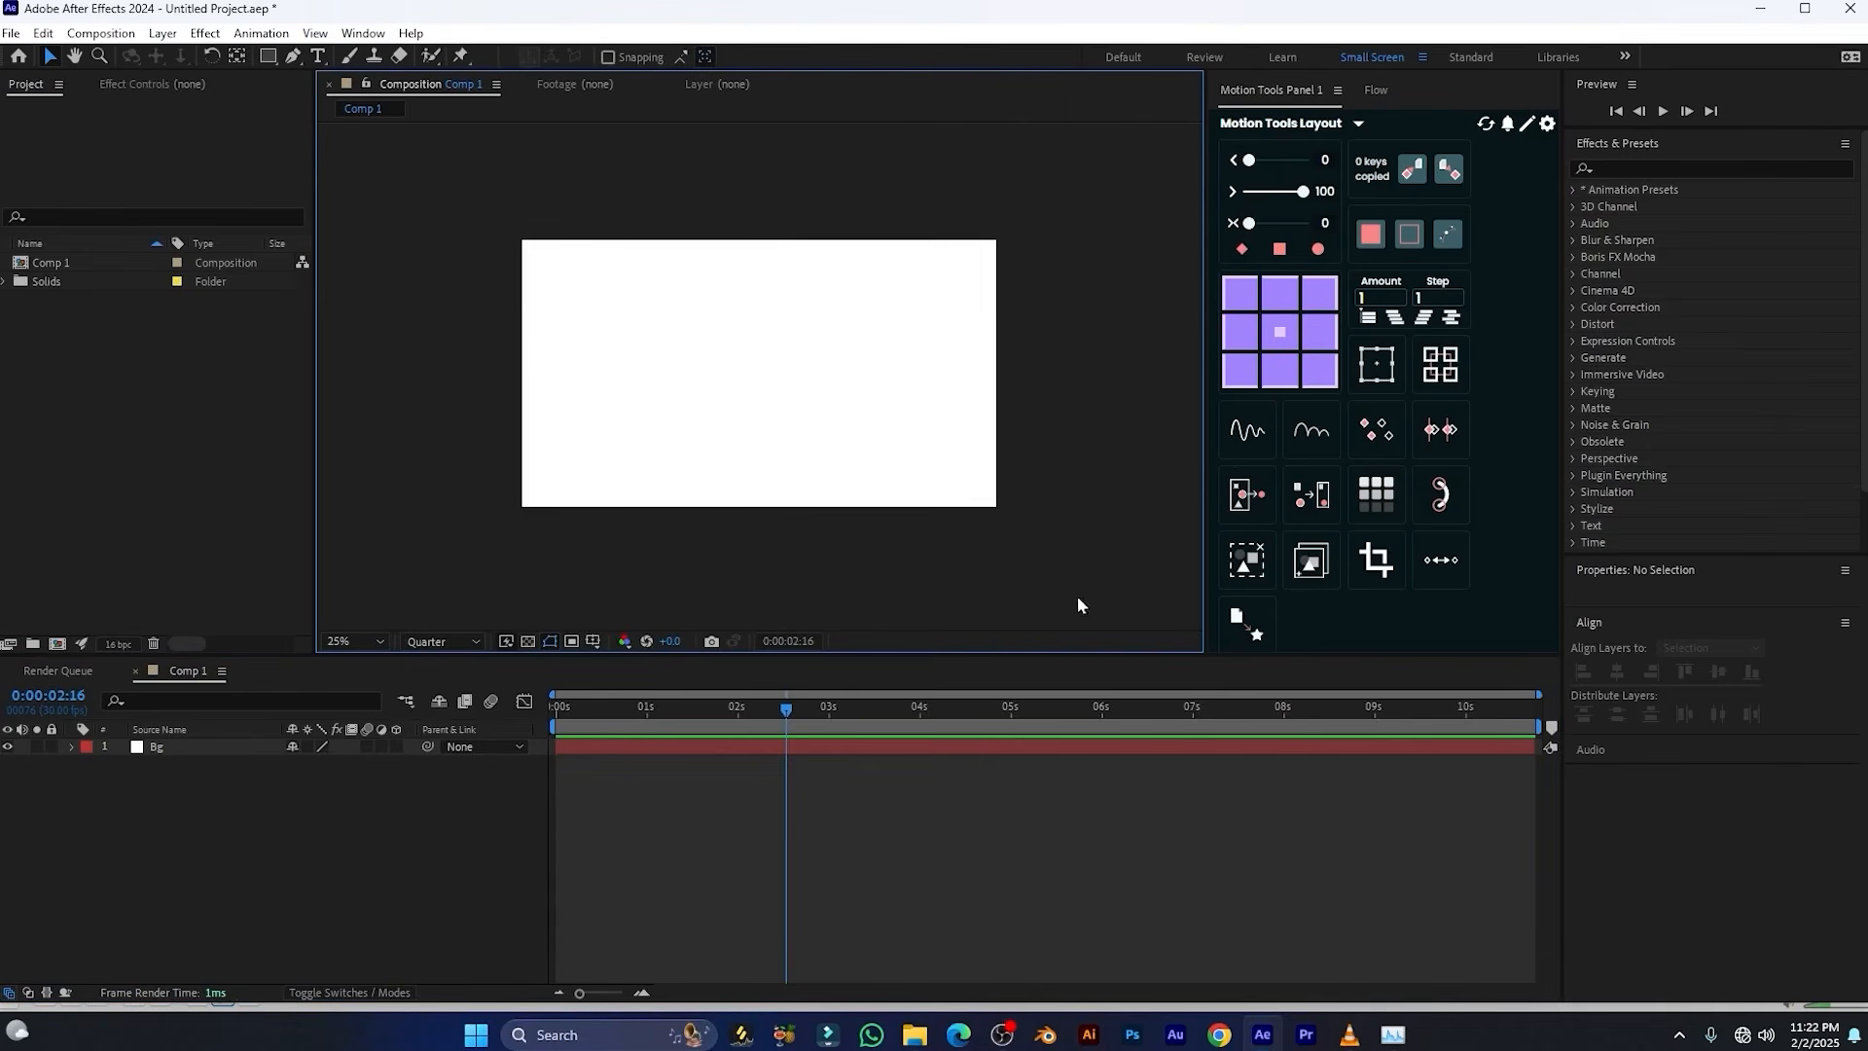
pyautogui.click(266, 59)
pyautogui.moveTo(617, 307); pyautogui.dragTo(697, 358)
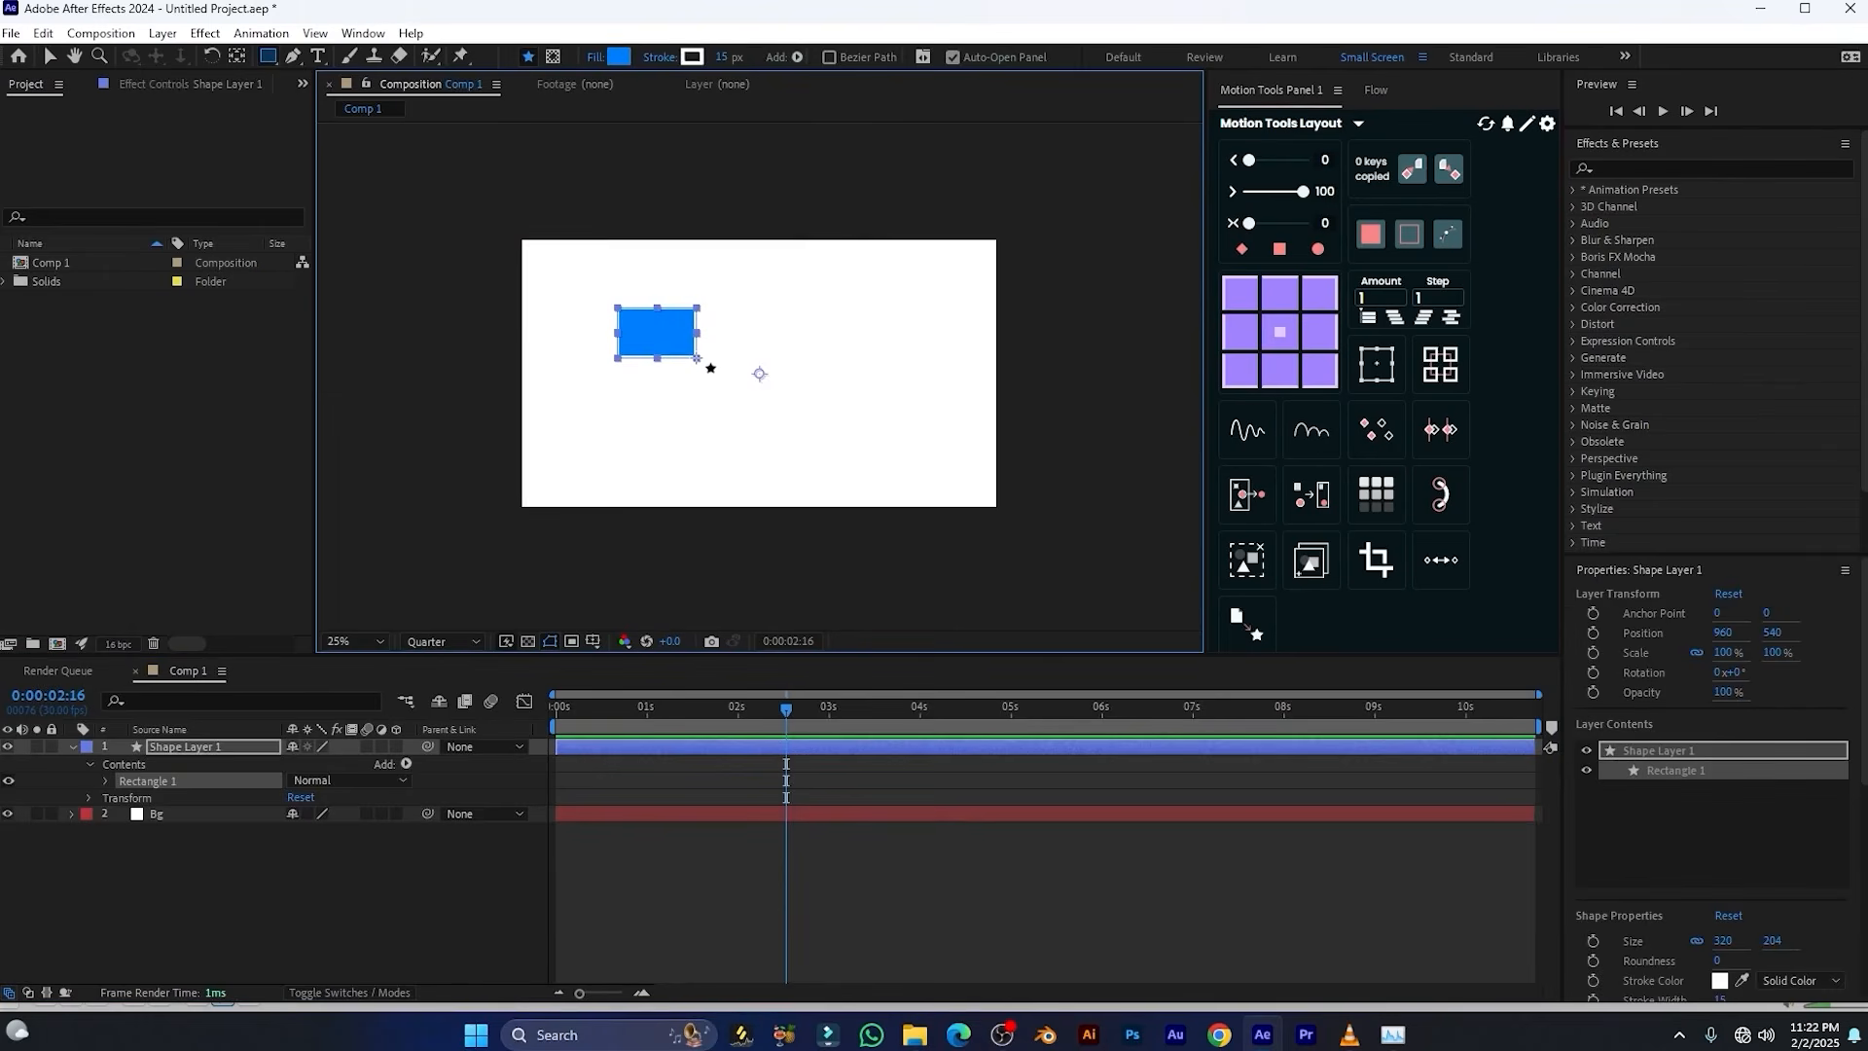
pyautogui.hotkey('ctrl', 'alt', 'Home')
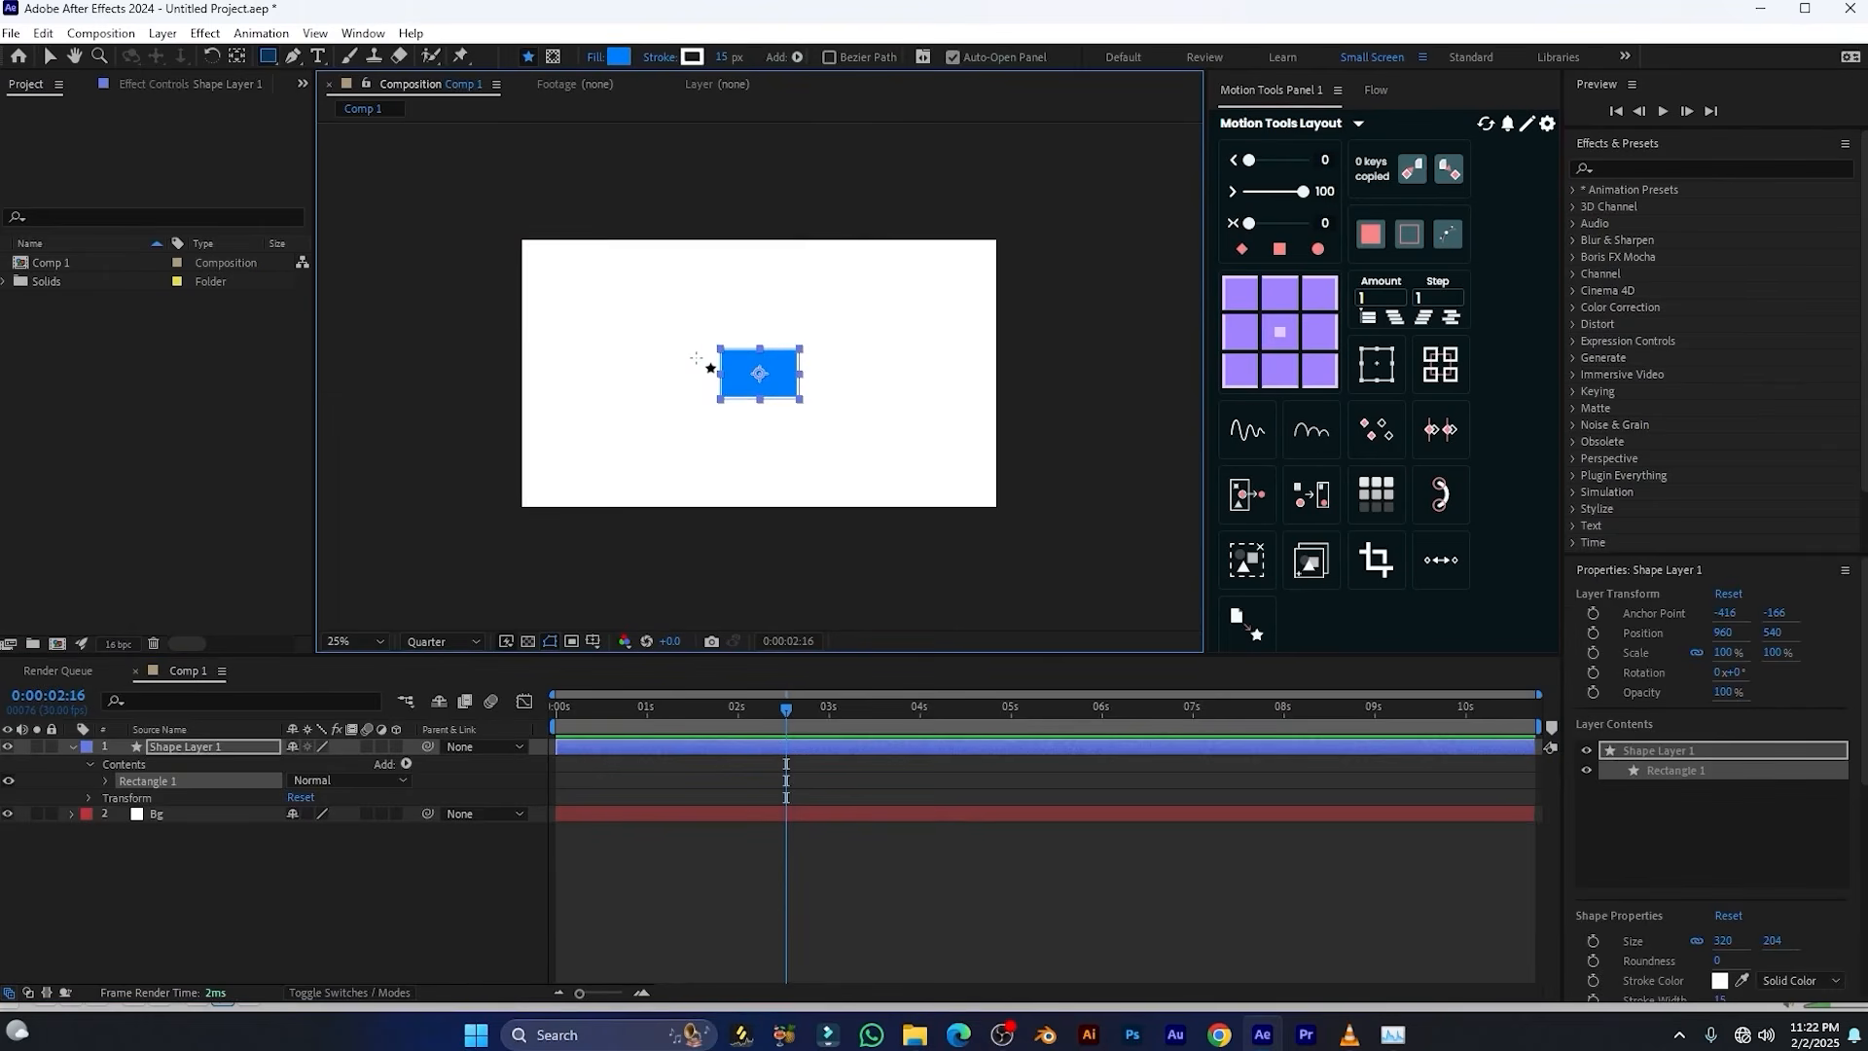
pyautogui.hotkey('shift', '/')
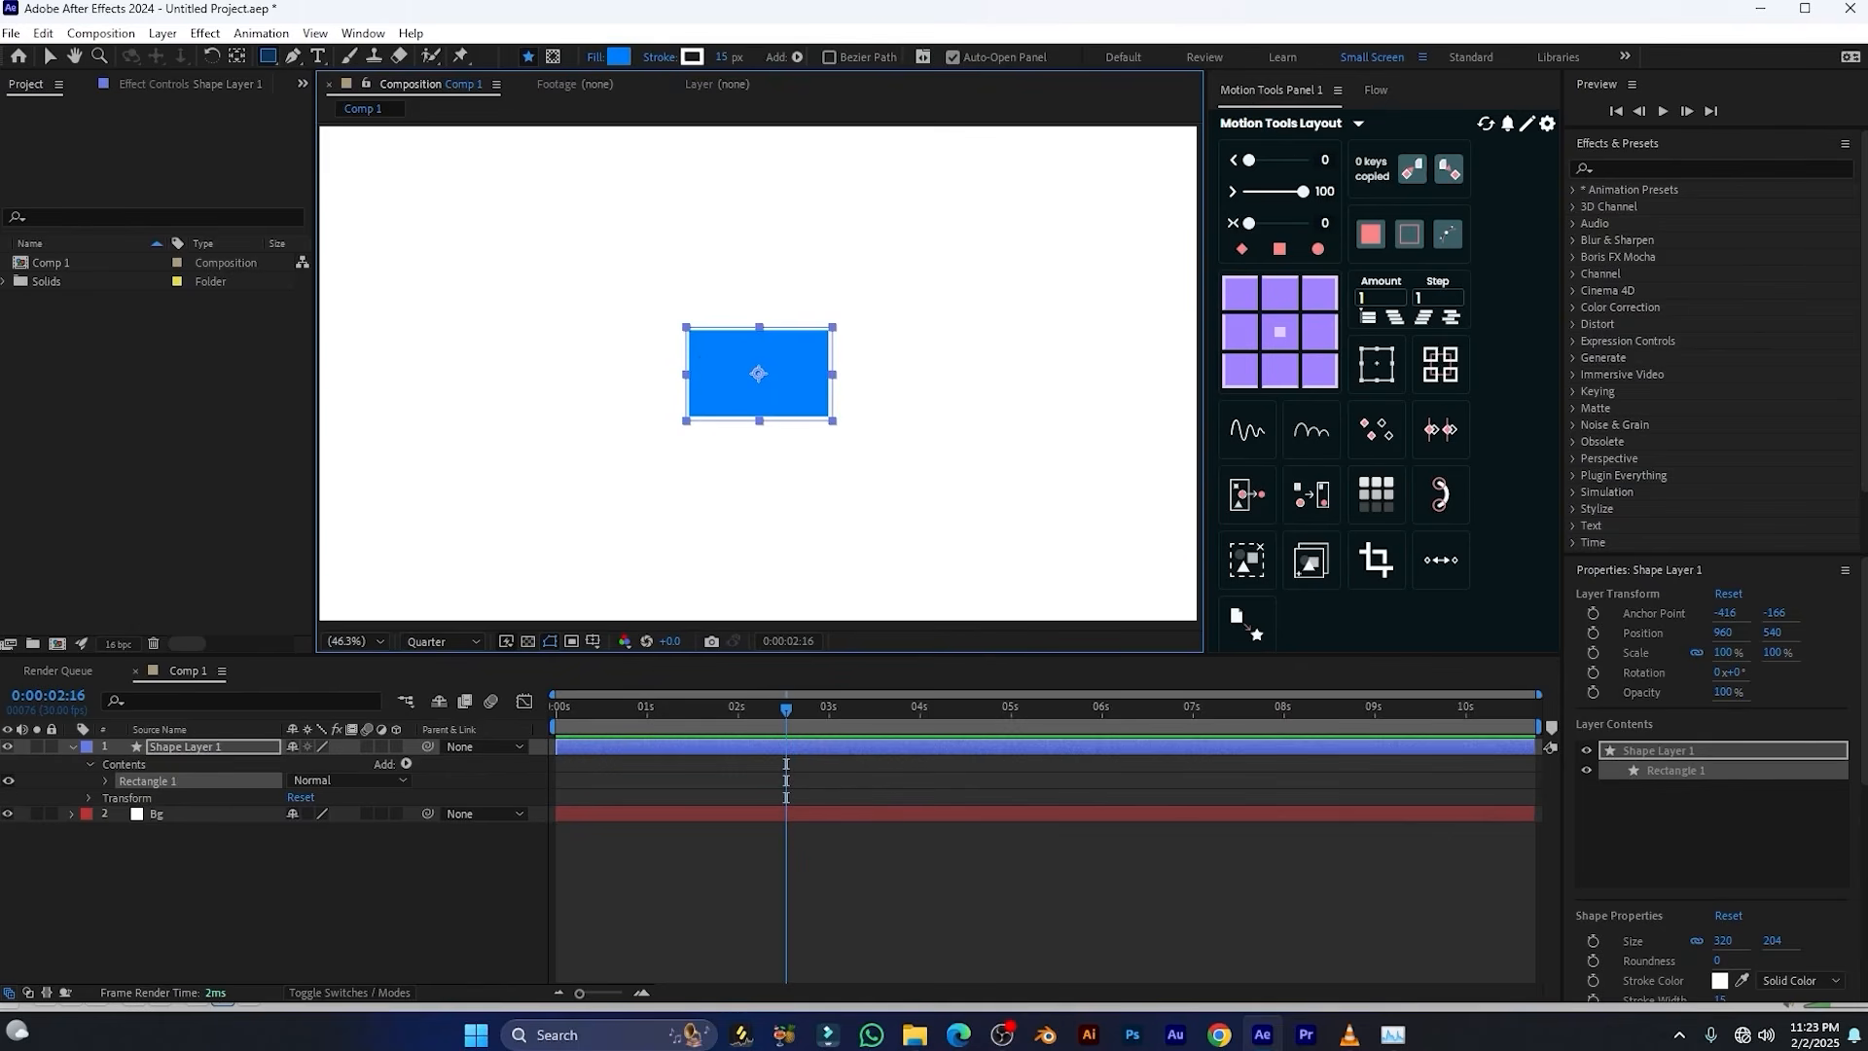
pyautogui.moveTo(1251, 171)
pyautogui.mouseDown()
pyautogui.moveTo(1289, 183)
pyautogui.moveTo(1246, 171)
pyautogui.mouseUp()
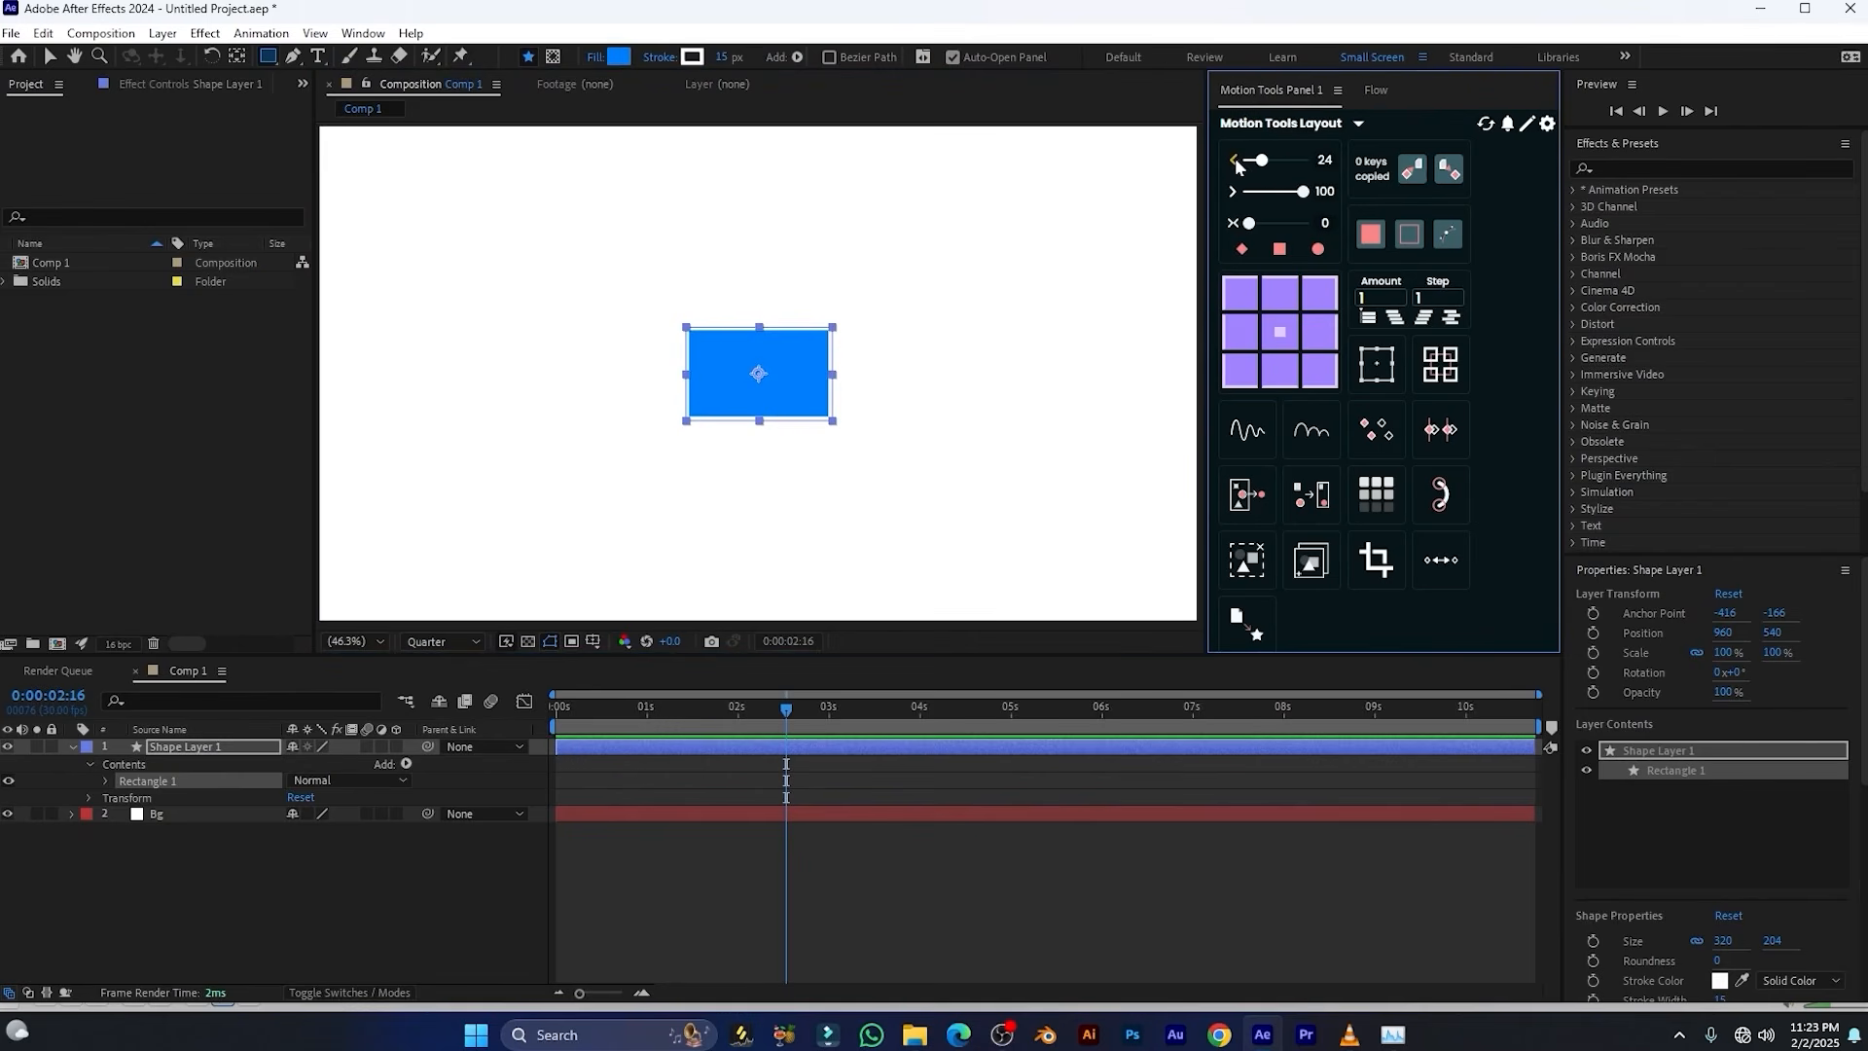
pyautogui.rightClick(1237, 162)
pyautogui.click(1244, 161)
# Animate the rectangle's Position from about -264, 540 outside the canvas at 0:00:00:07 to the centre at 0:00:02:16, and preview the motion
pyautogui.click(207, 754)
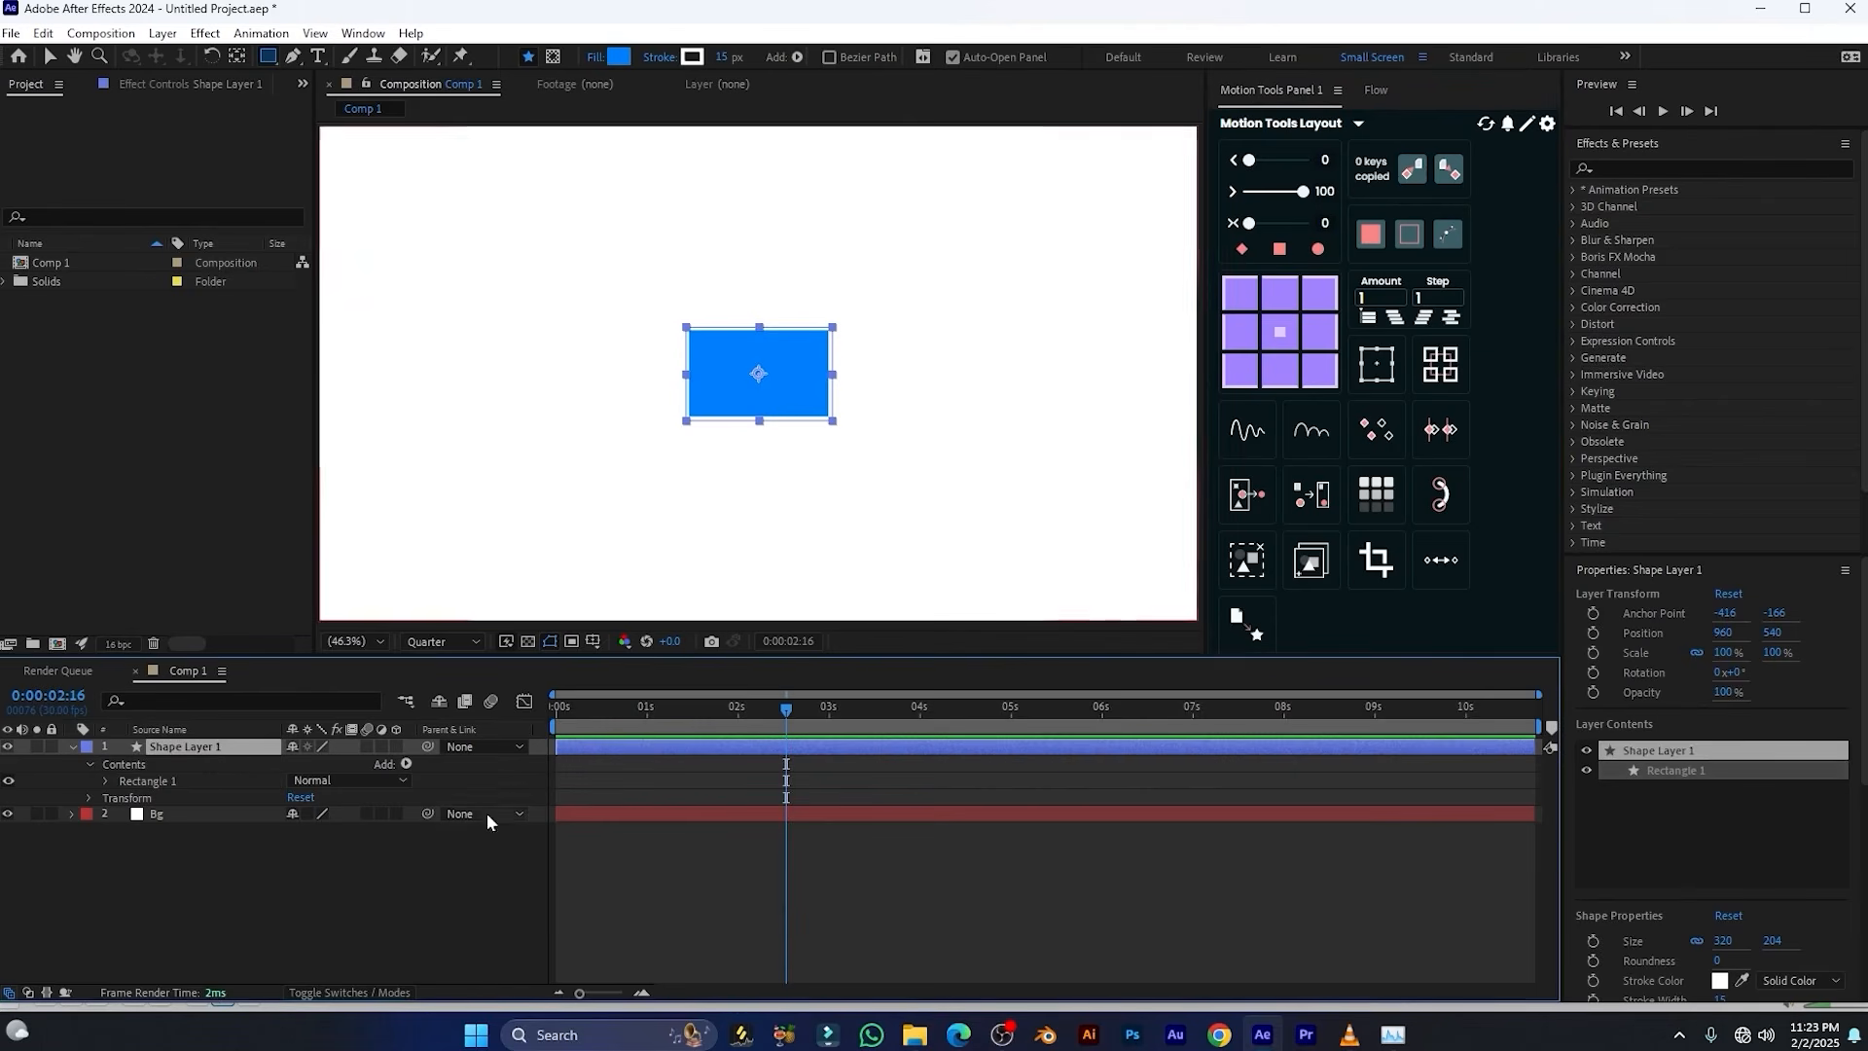
pyautogui.hotkey('alt', 'shift', 'p')
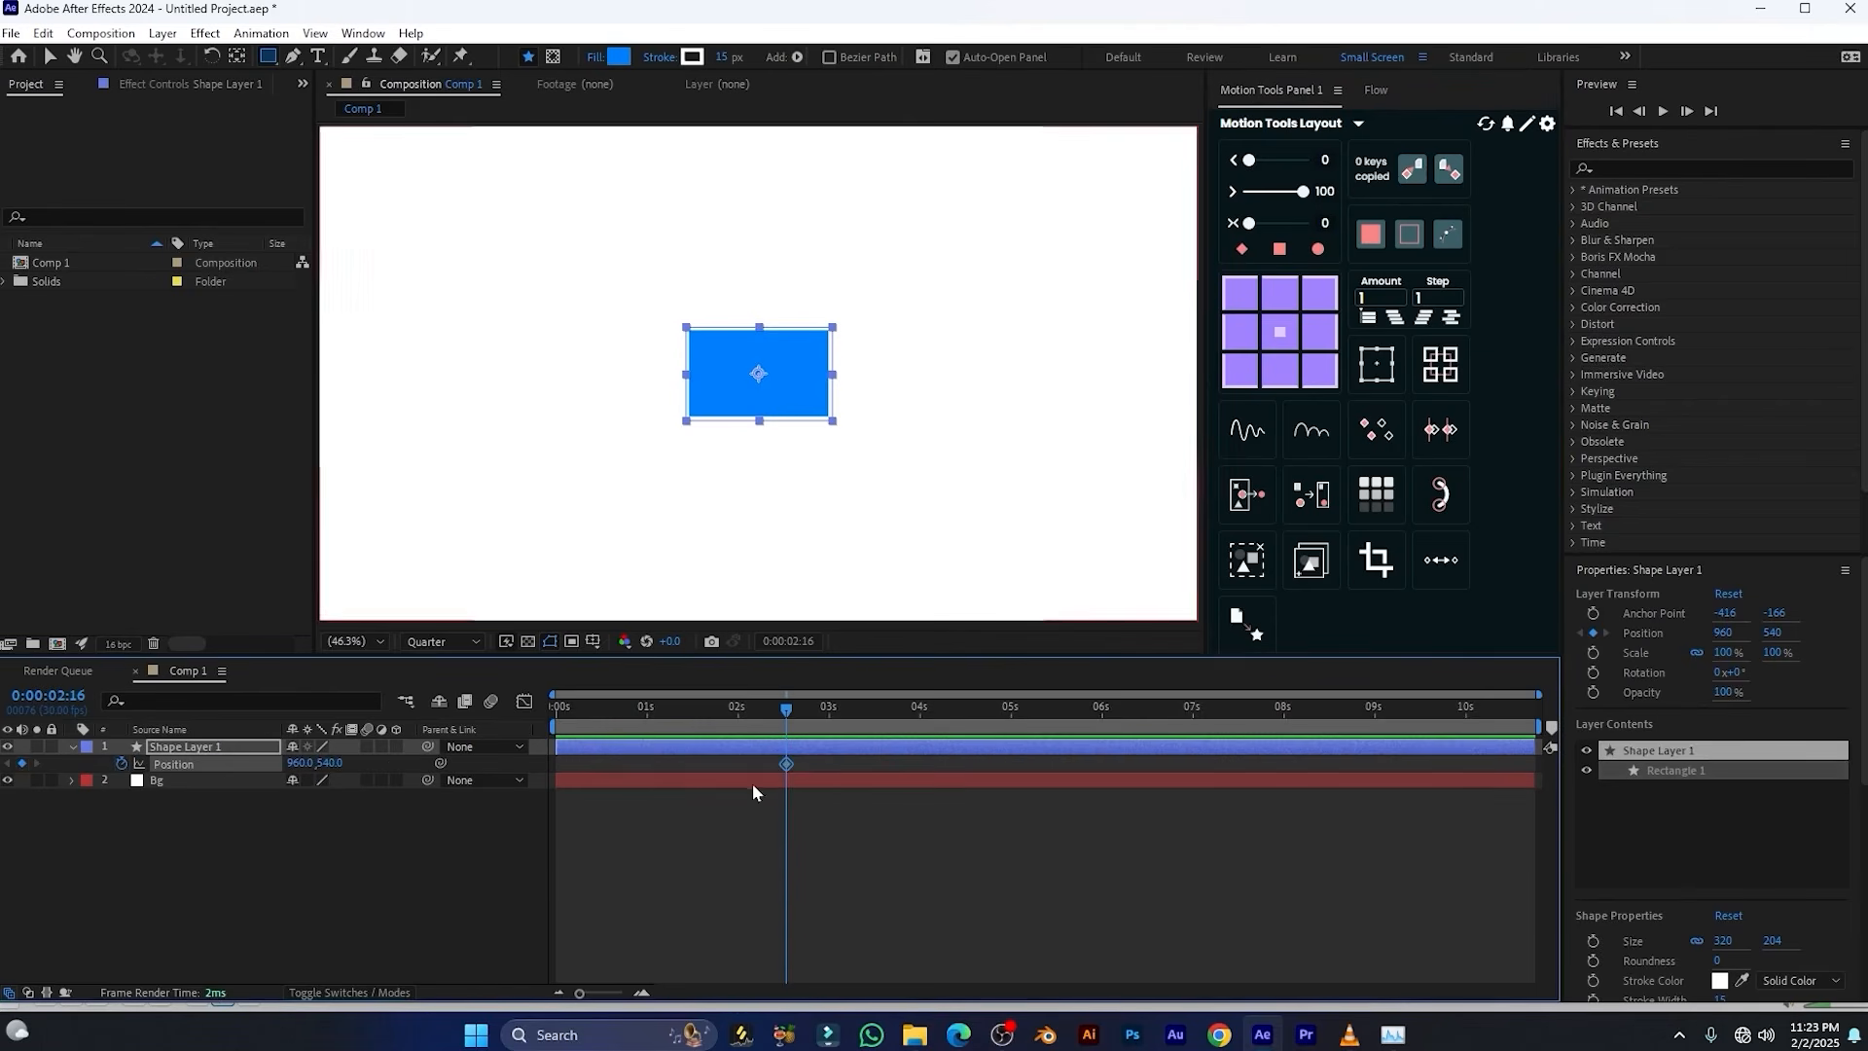
pyautogui.click(775, 711)
pyautogui.moveTo(775, 712); pyautogui.dragTo(577, 743)
pyautogui.scroll(-2, 751, 481)
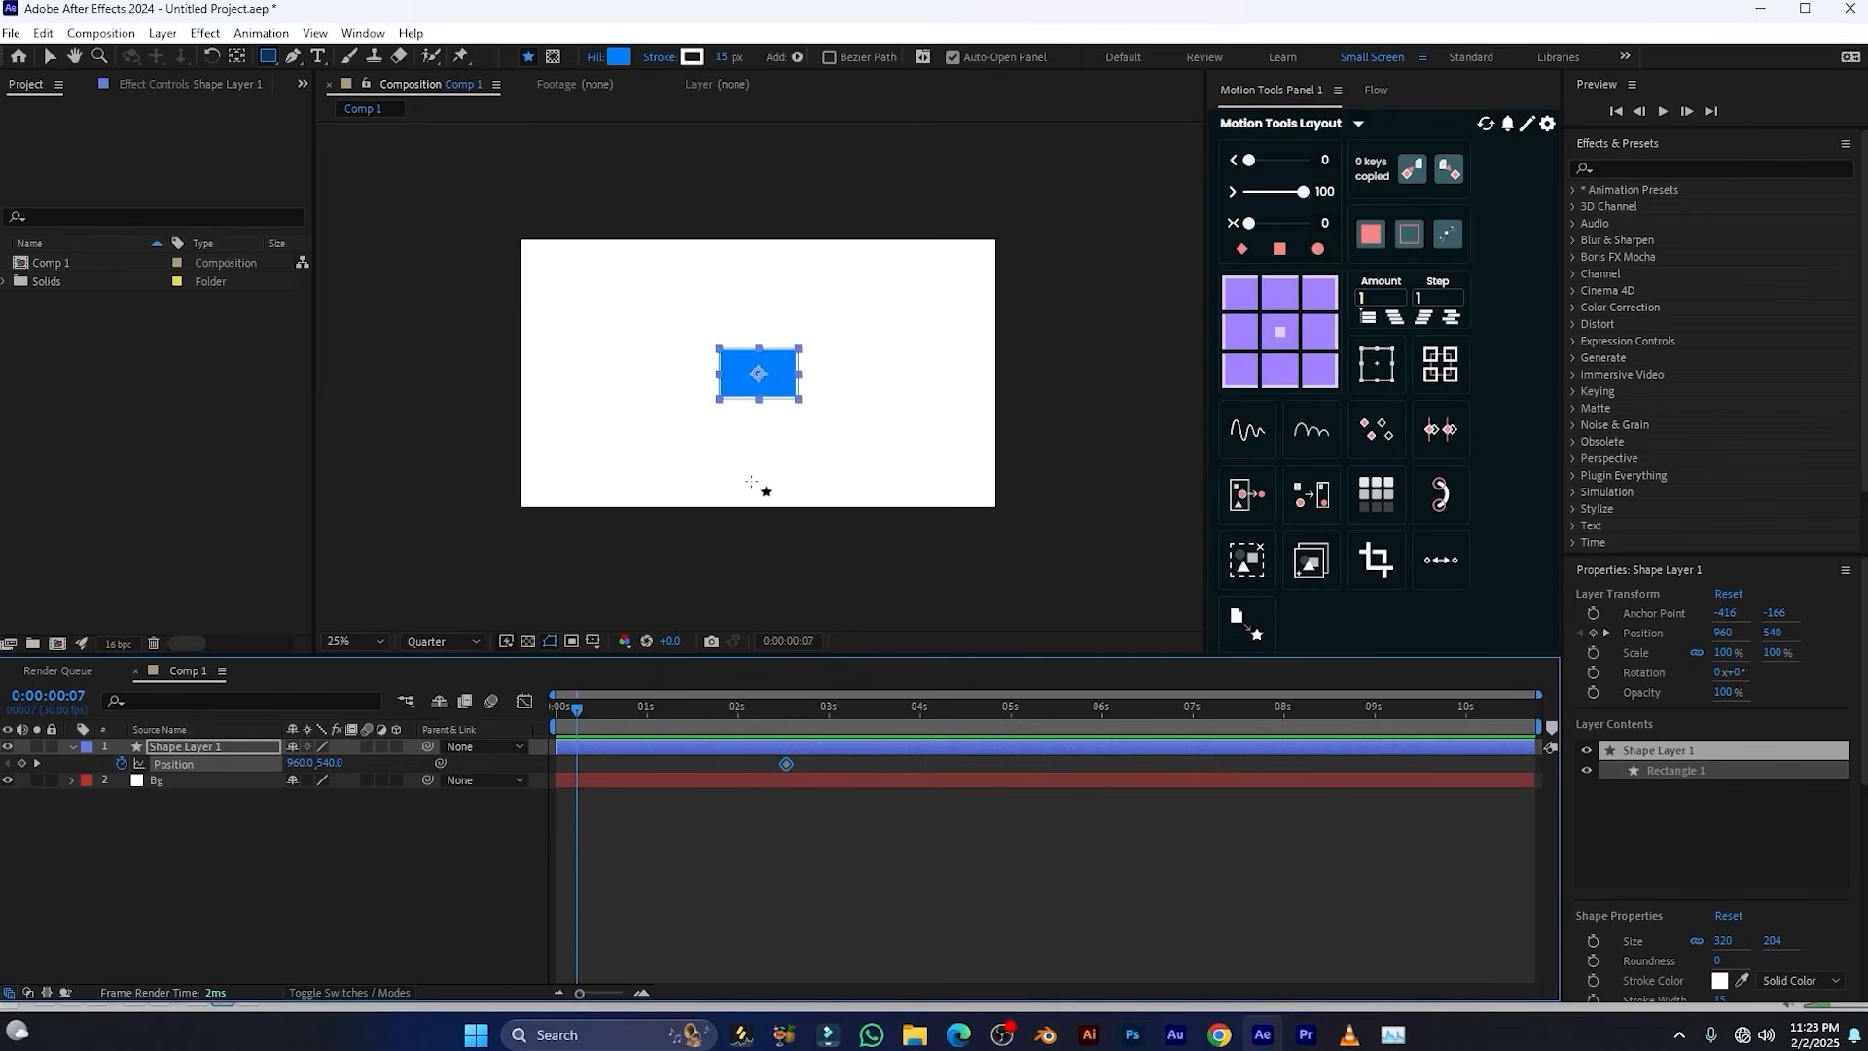
pyautogui.press('v')
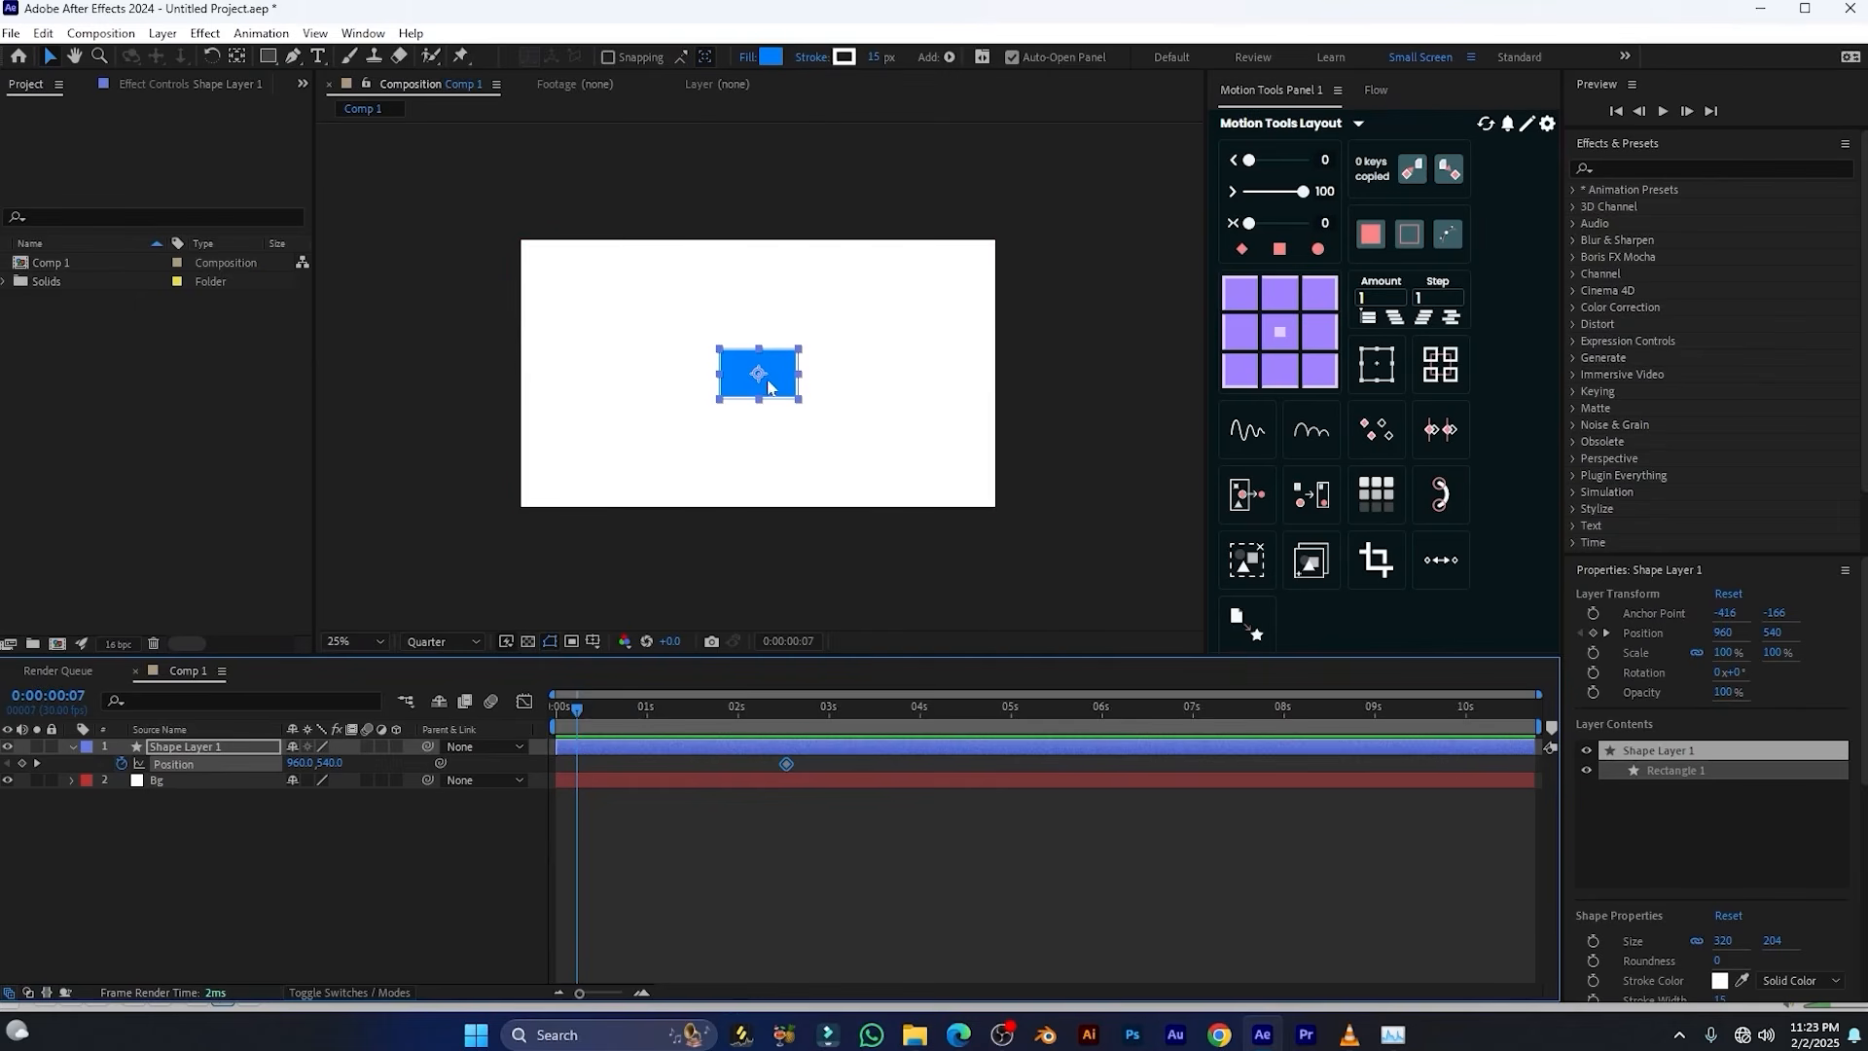
pyautogui.moveTo(768, 370); pyautogui.dragTo(454, 372)
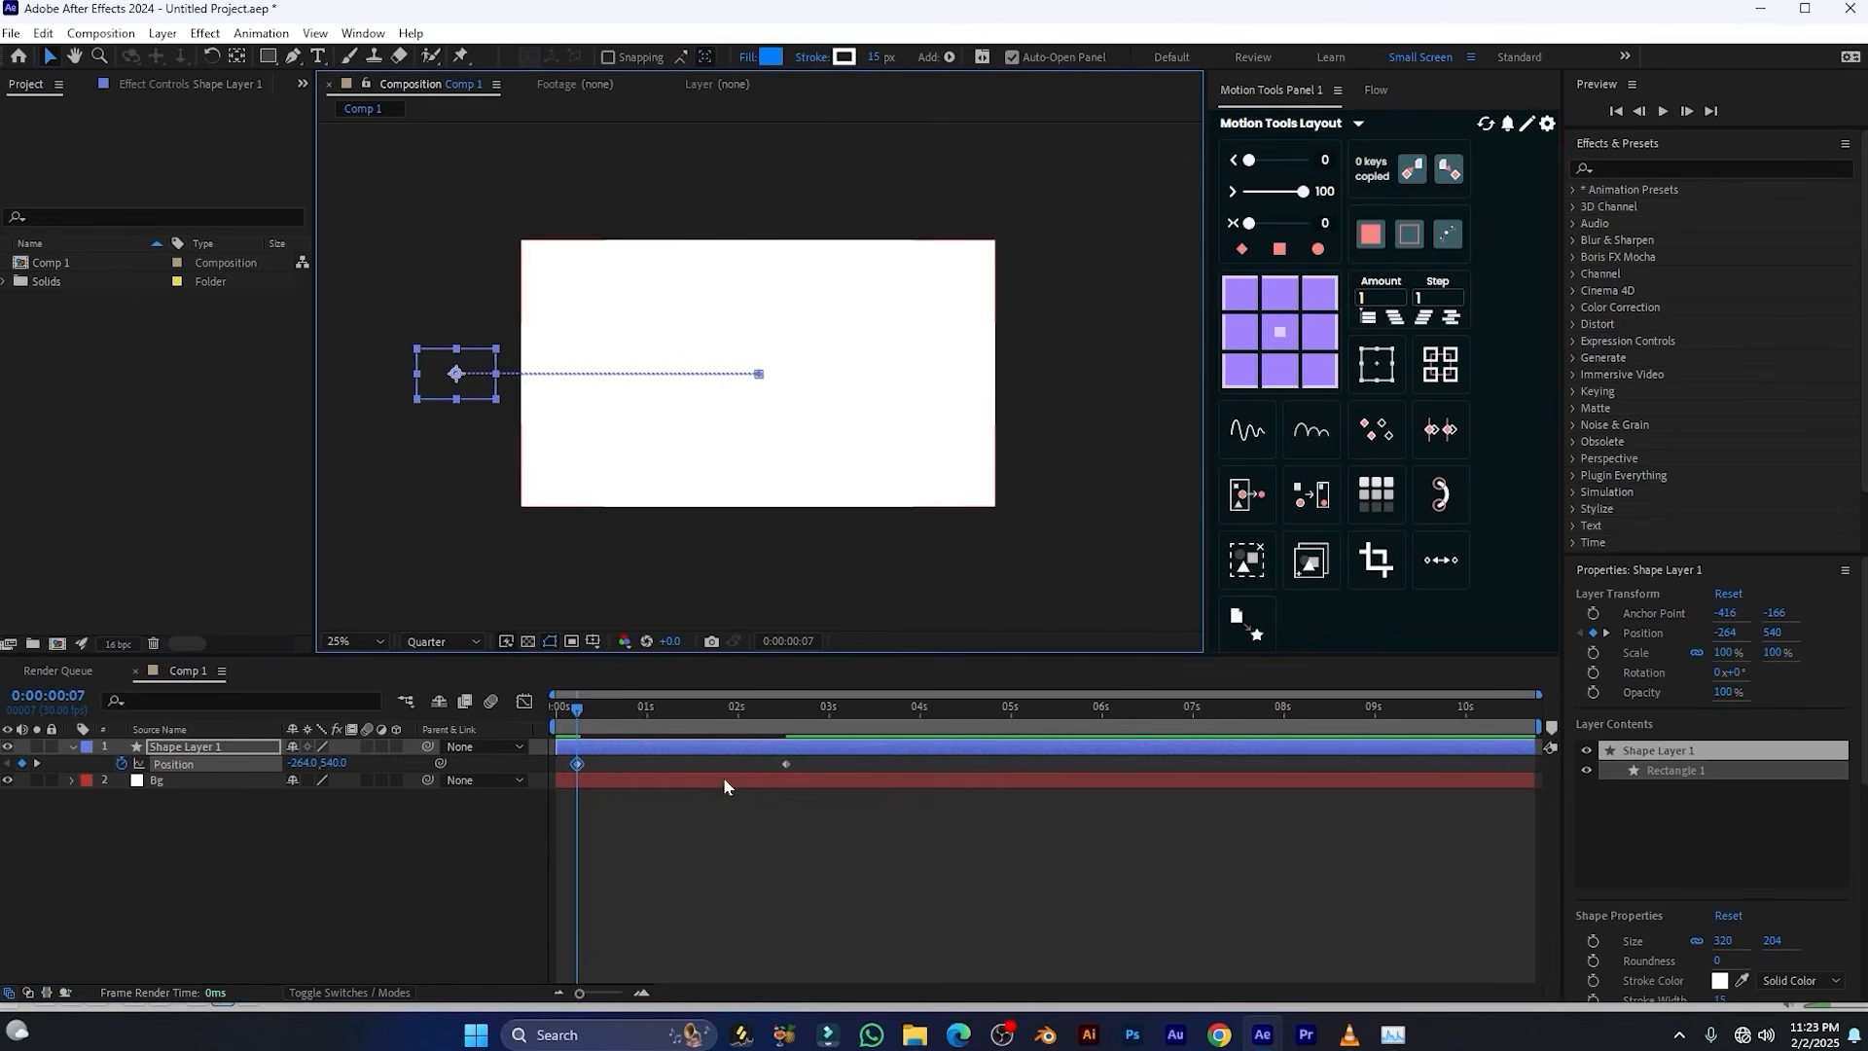
pyautogui.press('space')
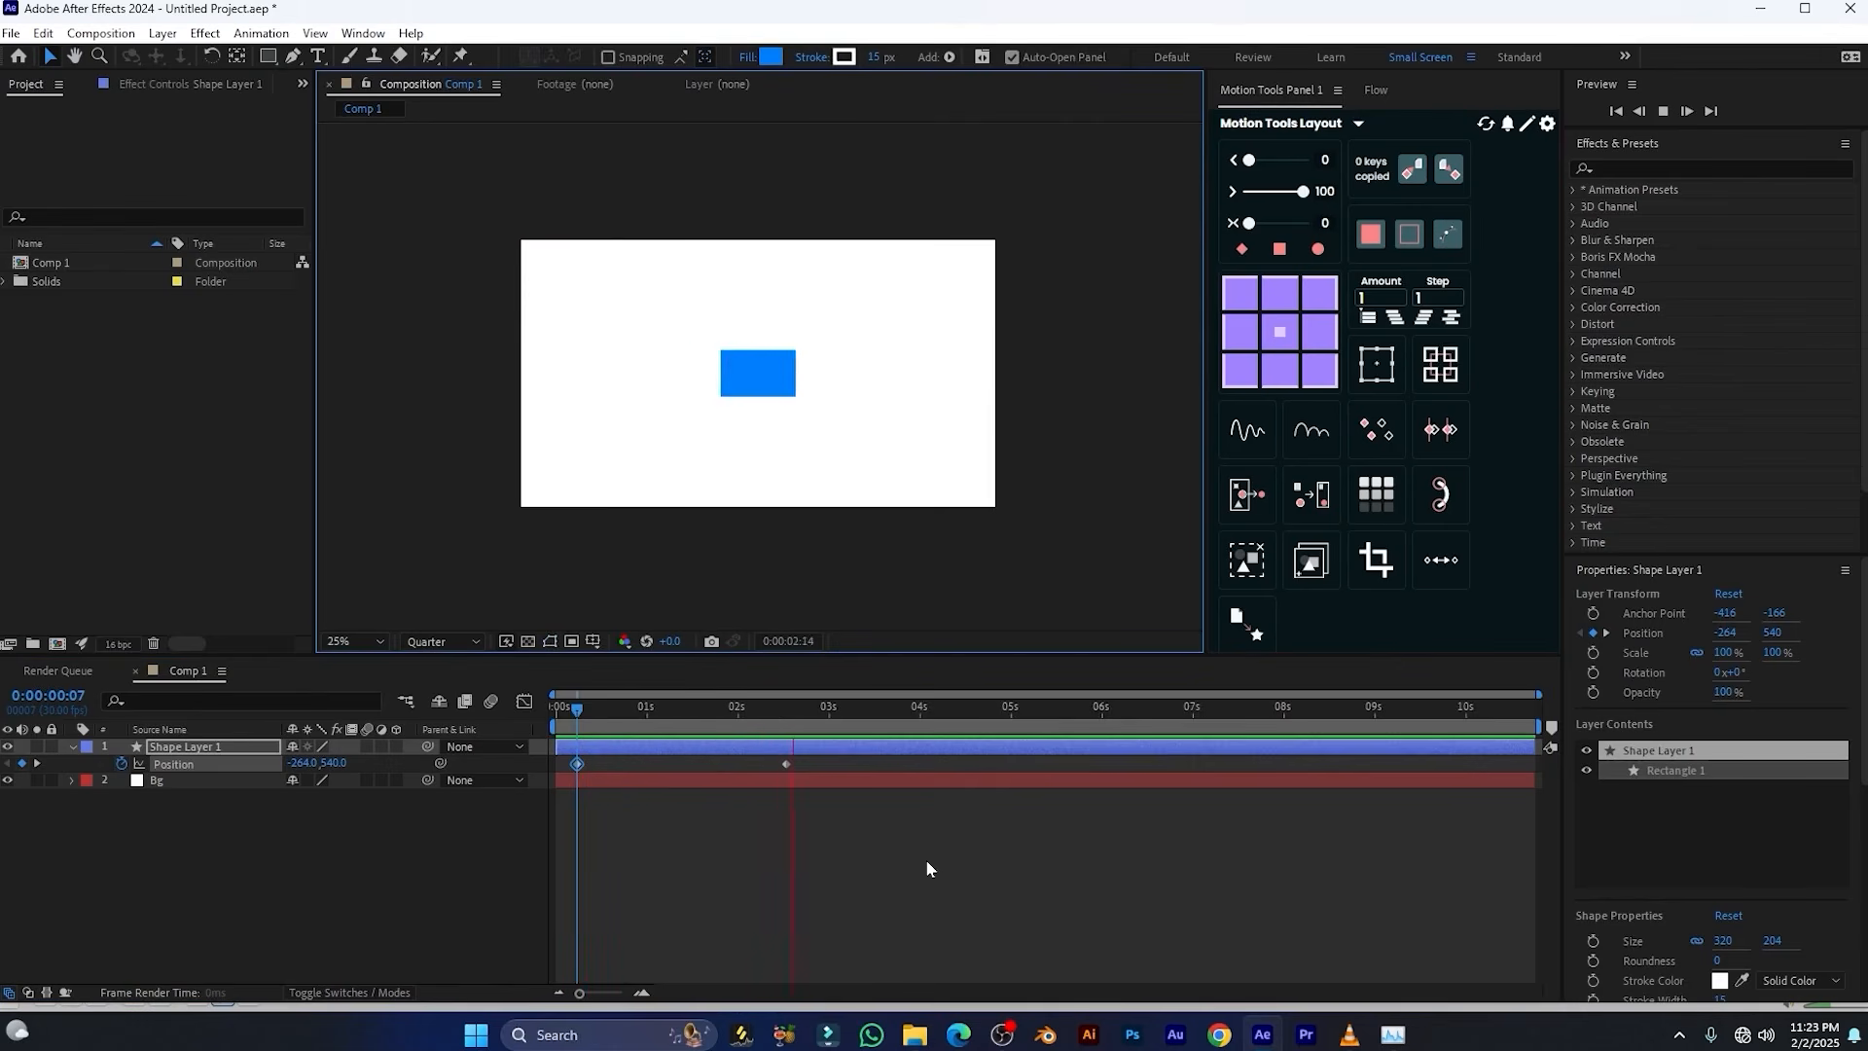
# Try Easy Ease on both Position keyframes, check its curve in the speed graph, and revert them to linear
pyautogui.moveTo(817, 756); pyautogui.dragTo(534, 796)
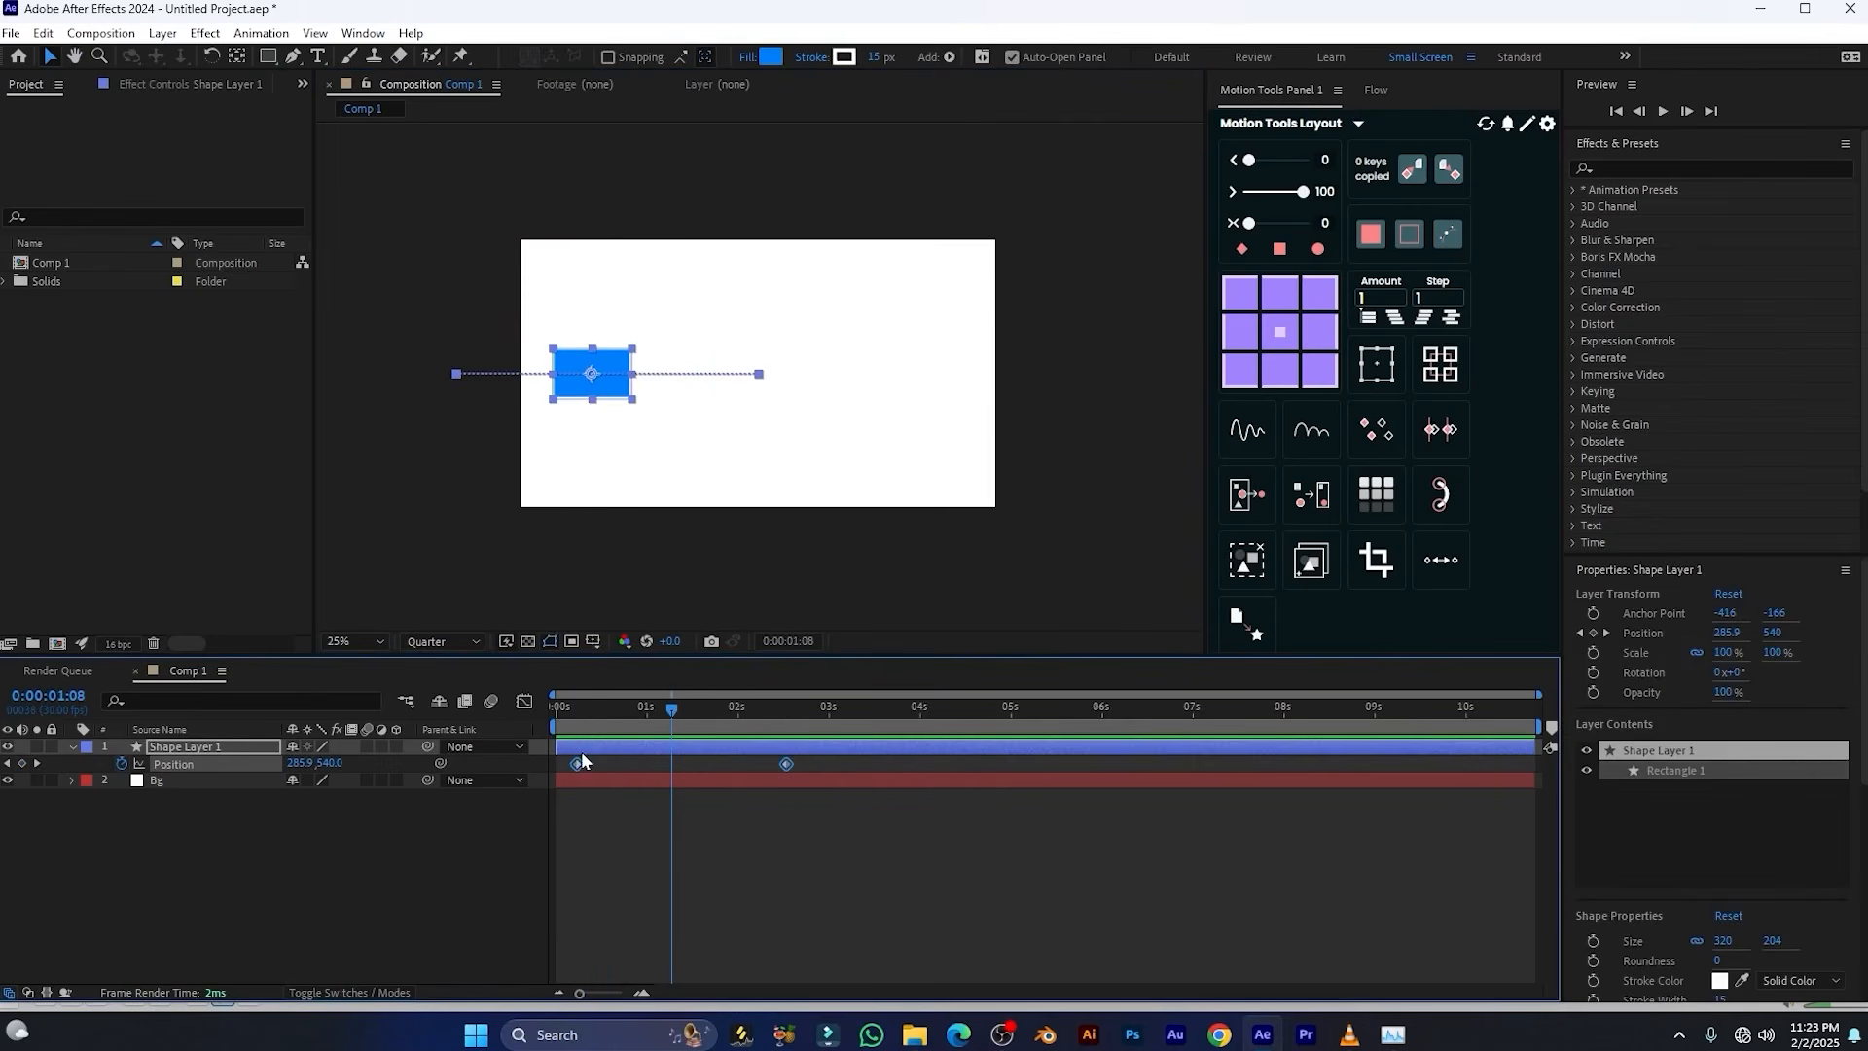
pyautogui.press('F9')
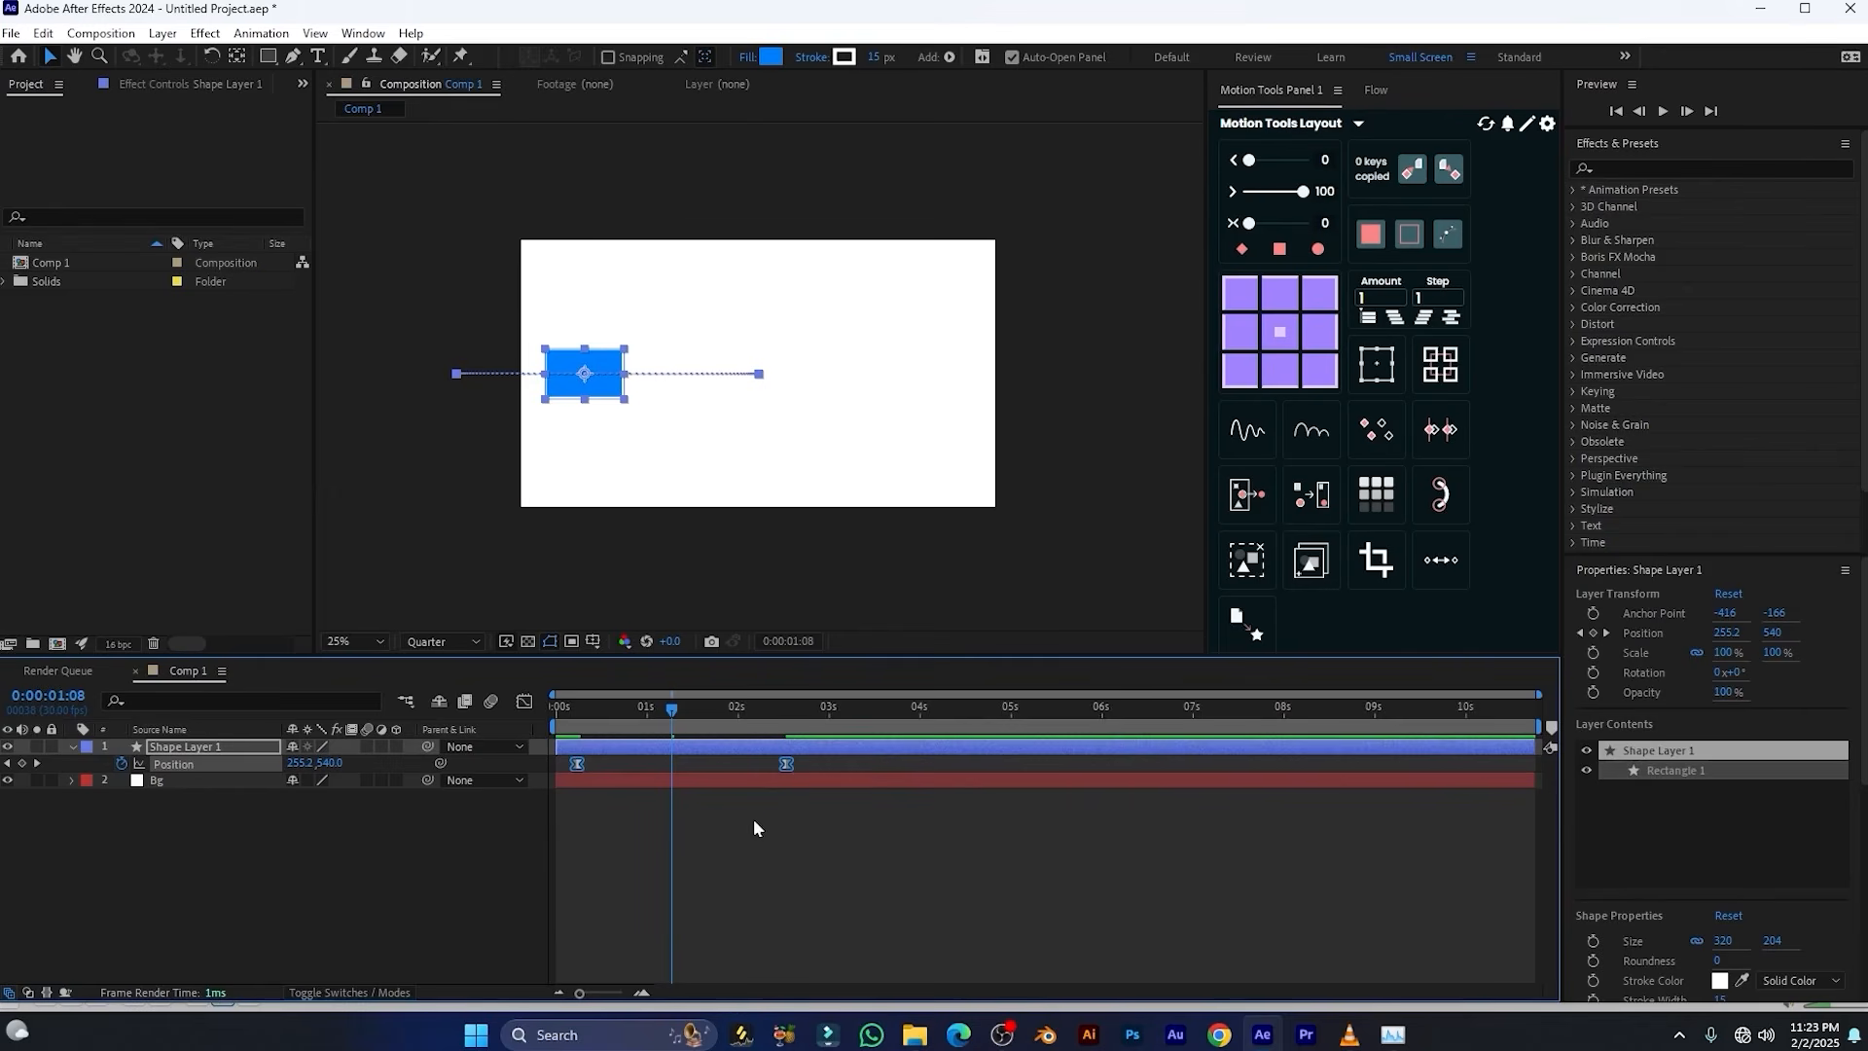
pyautogui.click(529, 699)
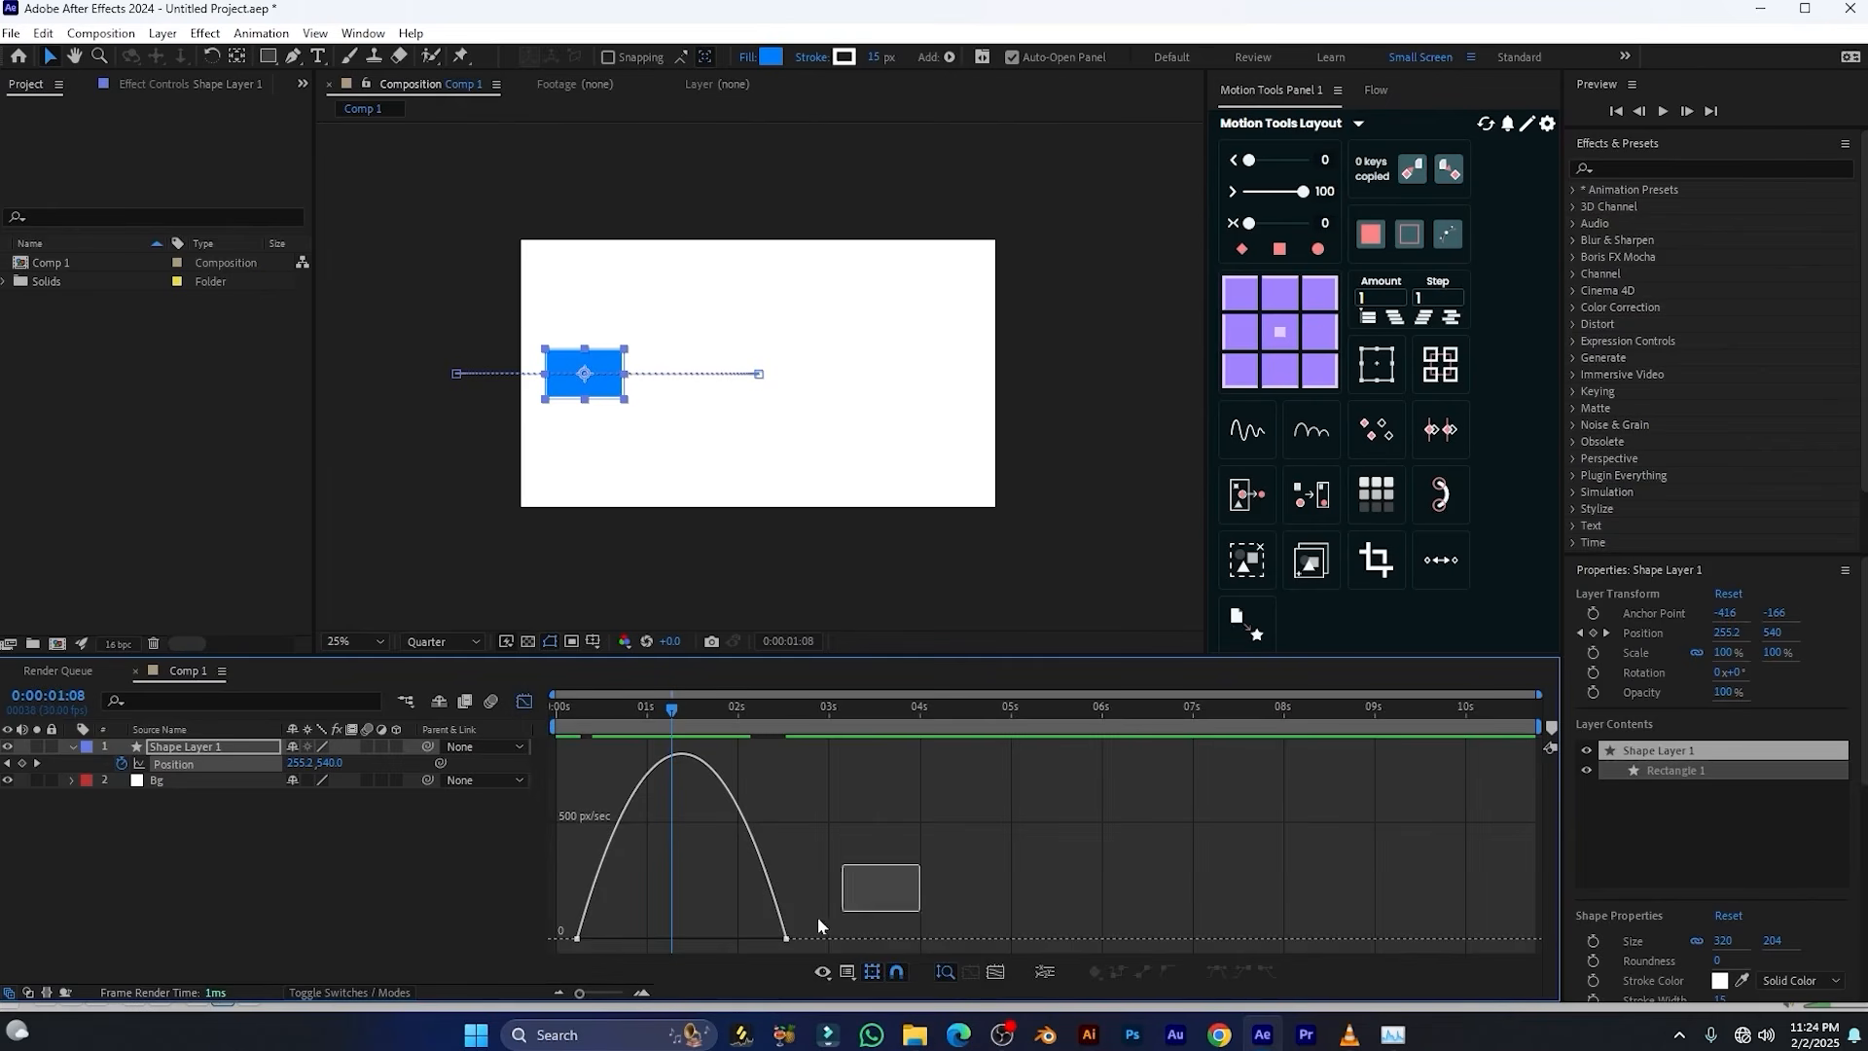
pyautogui.moveTo(817, 917); pyautogui.dragTo(518, 947)
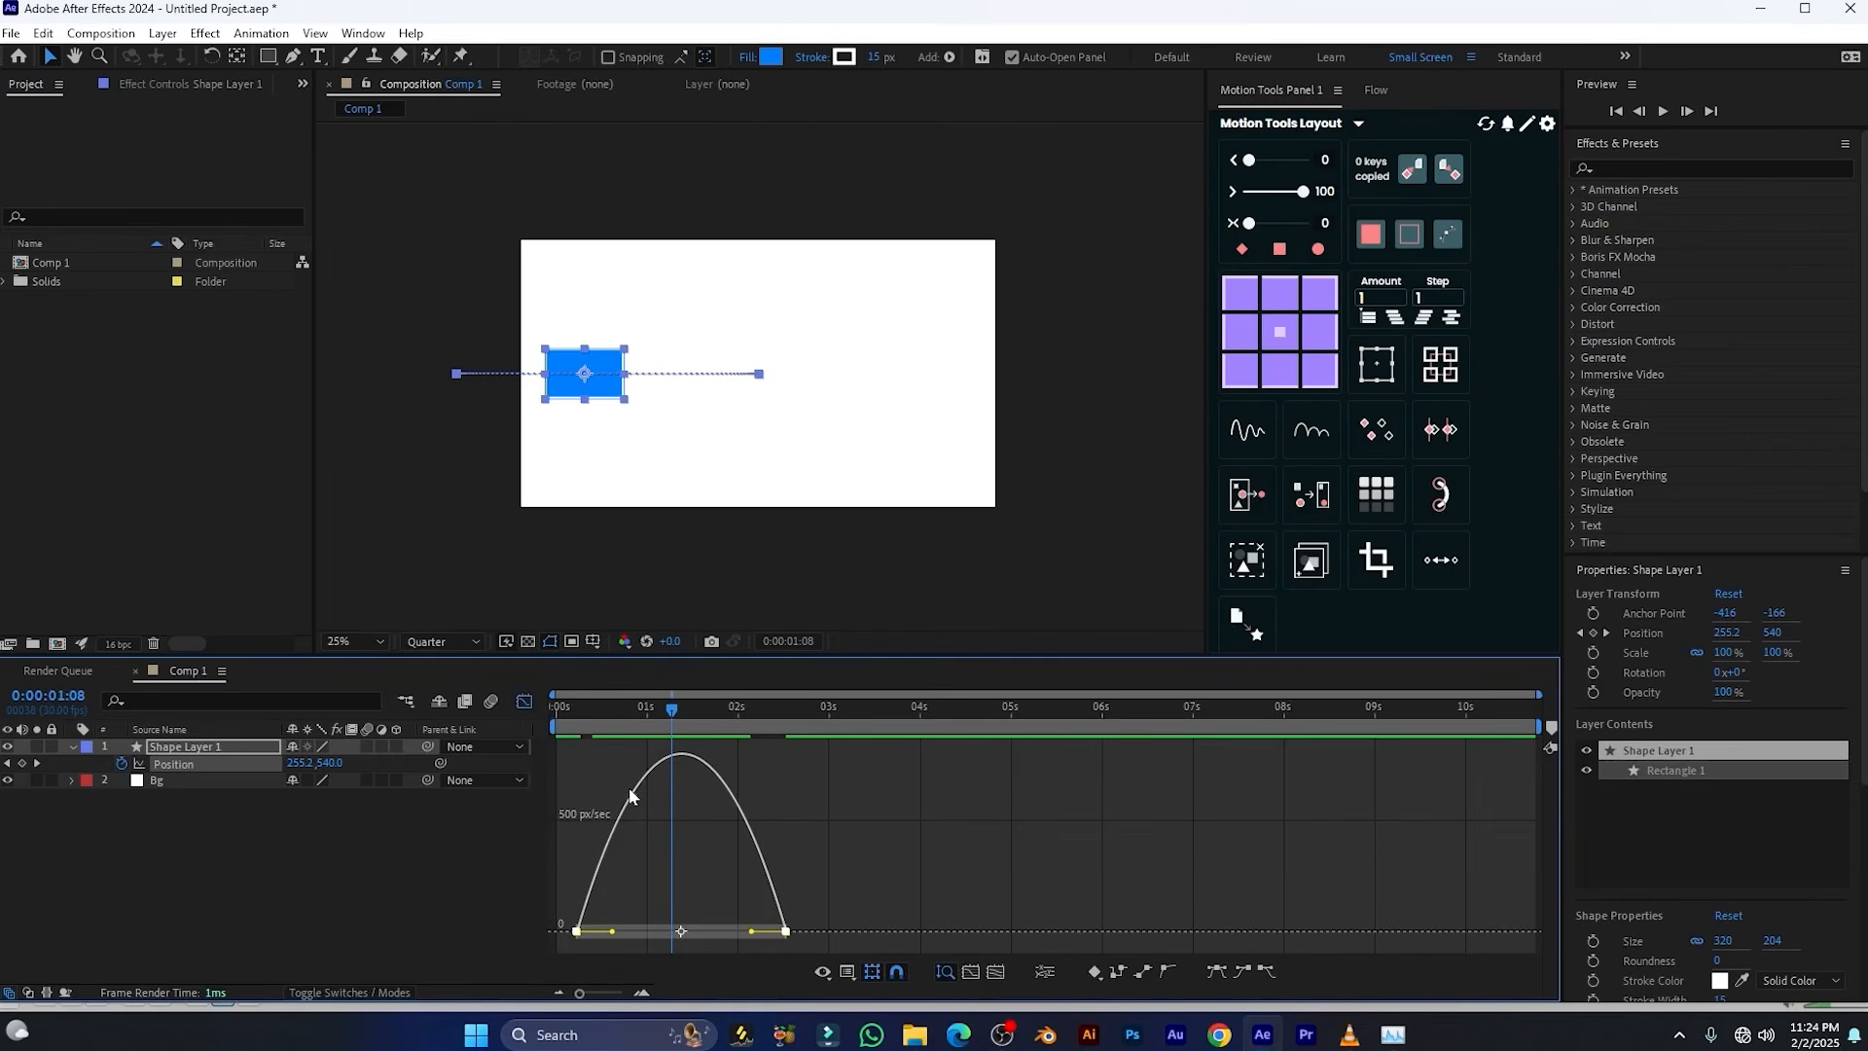
pyautogui.click(521, 705)
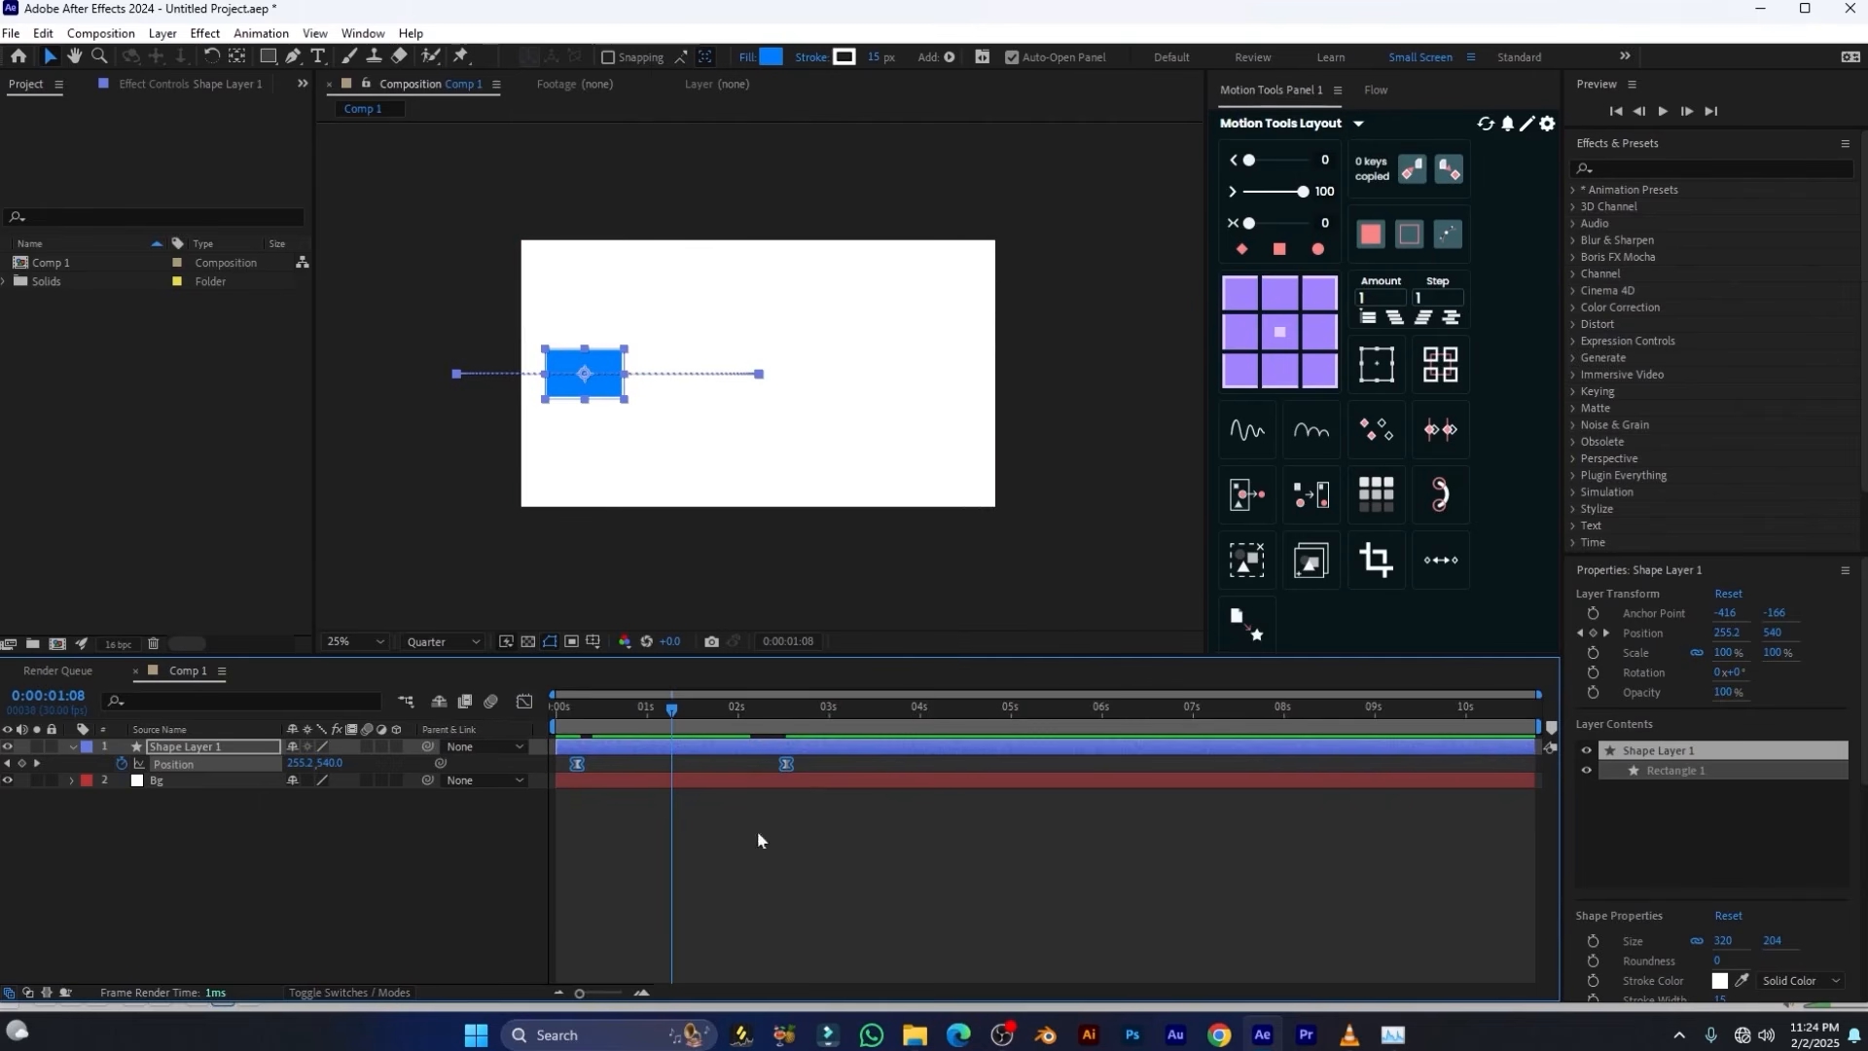
pyautogui.keyDown('ctrl'); pyautogui.click(577, 765); pyautogui.keyUp('ctrl')
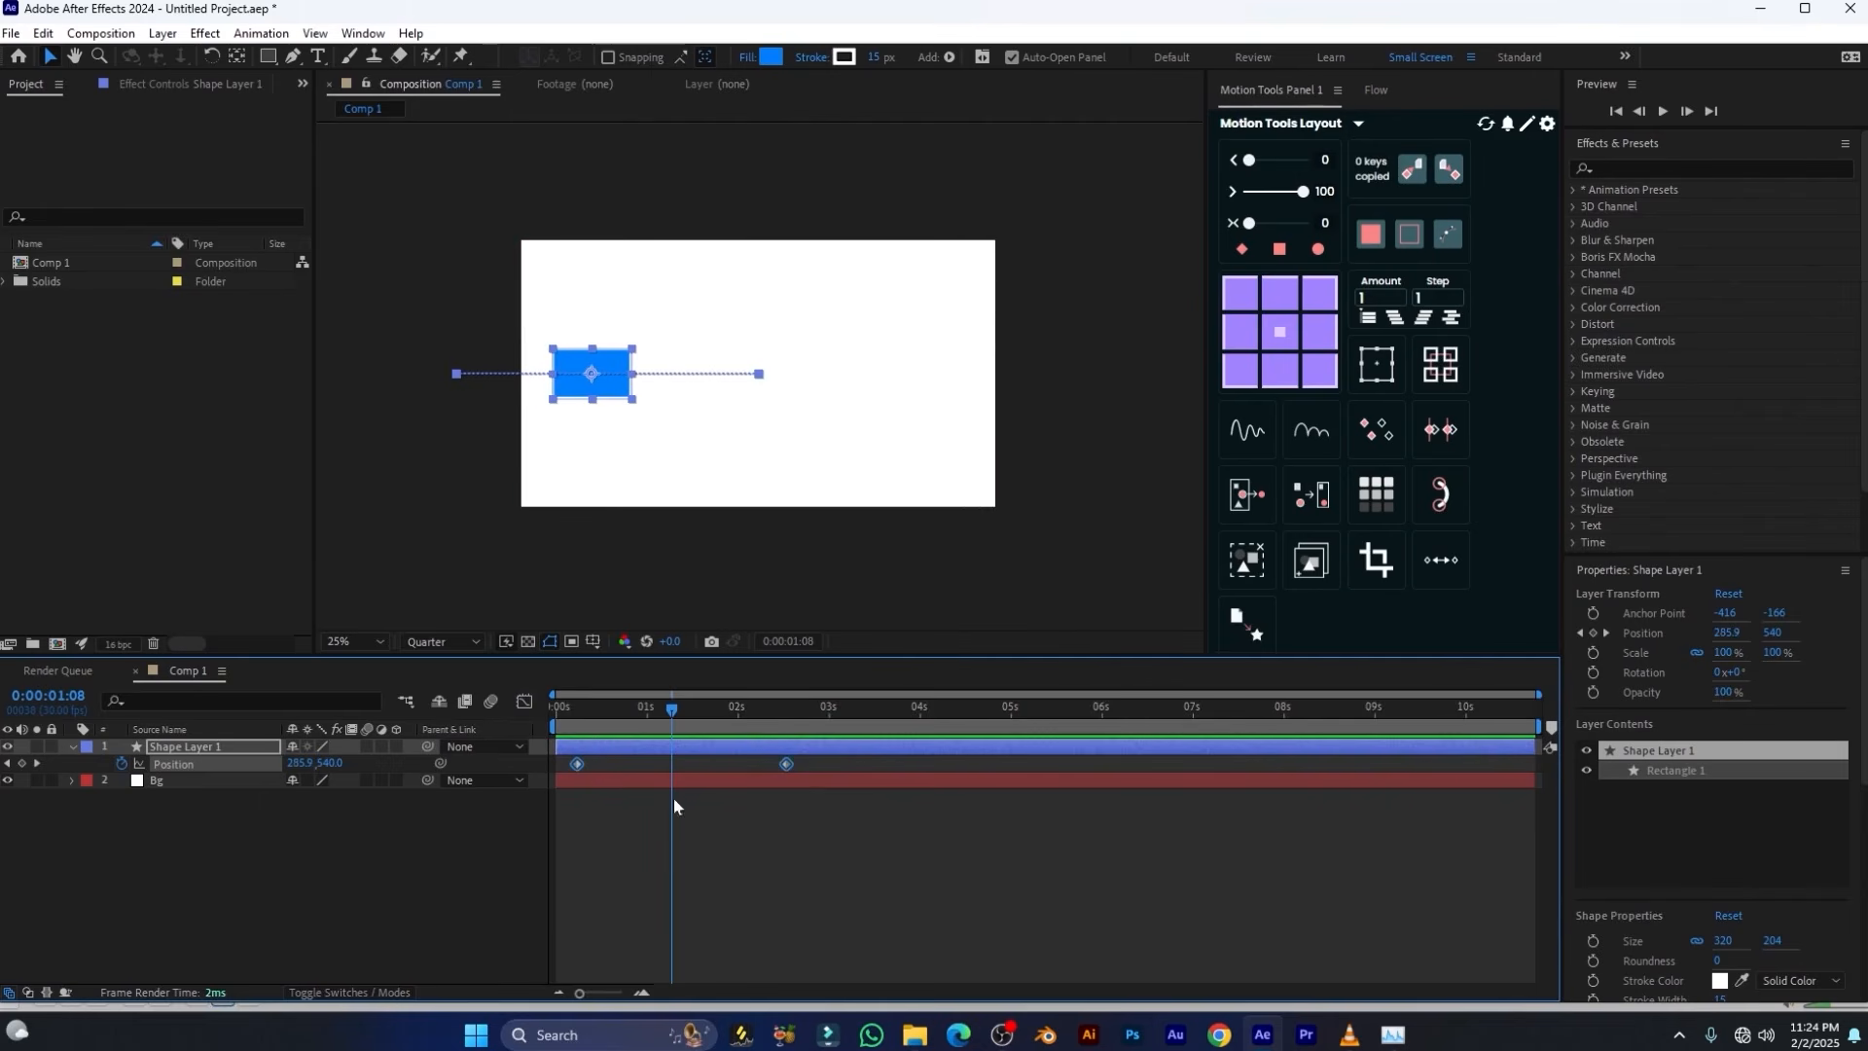
# Open the Position speed graph and apply the Motion Tools two-sided ease to both keyframes with a value of 35
pyautogui.click(526, 703)
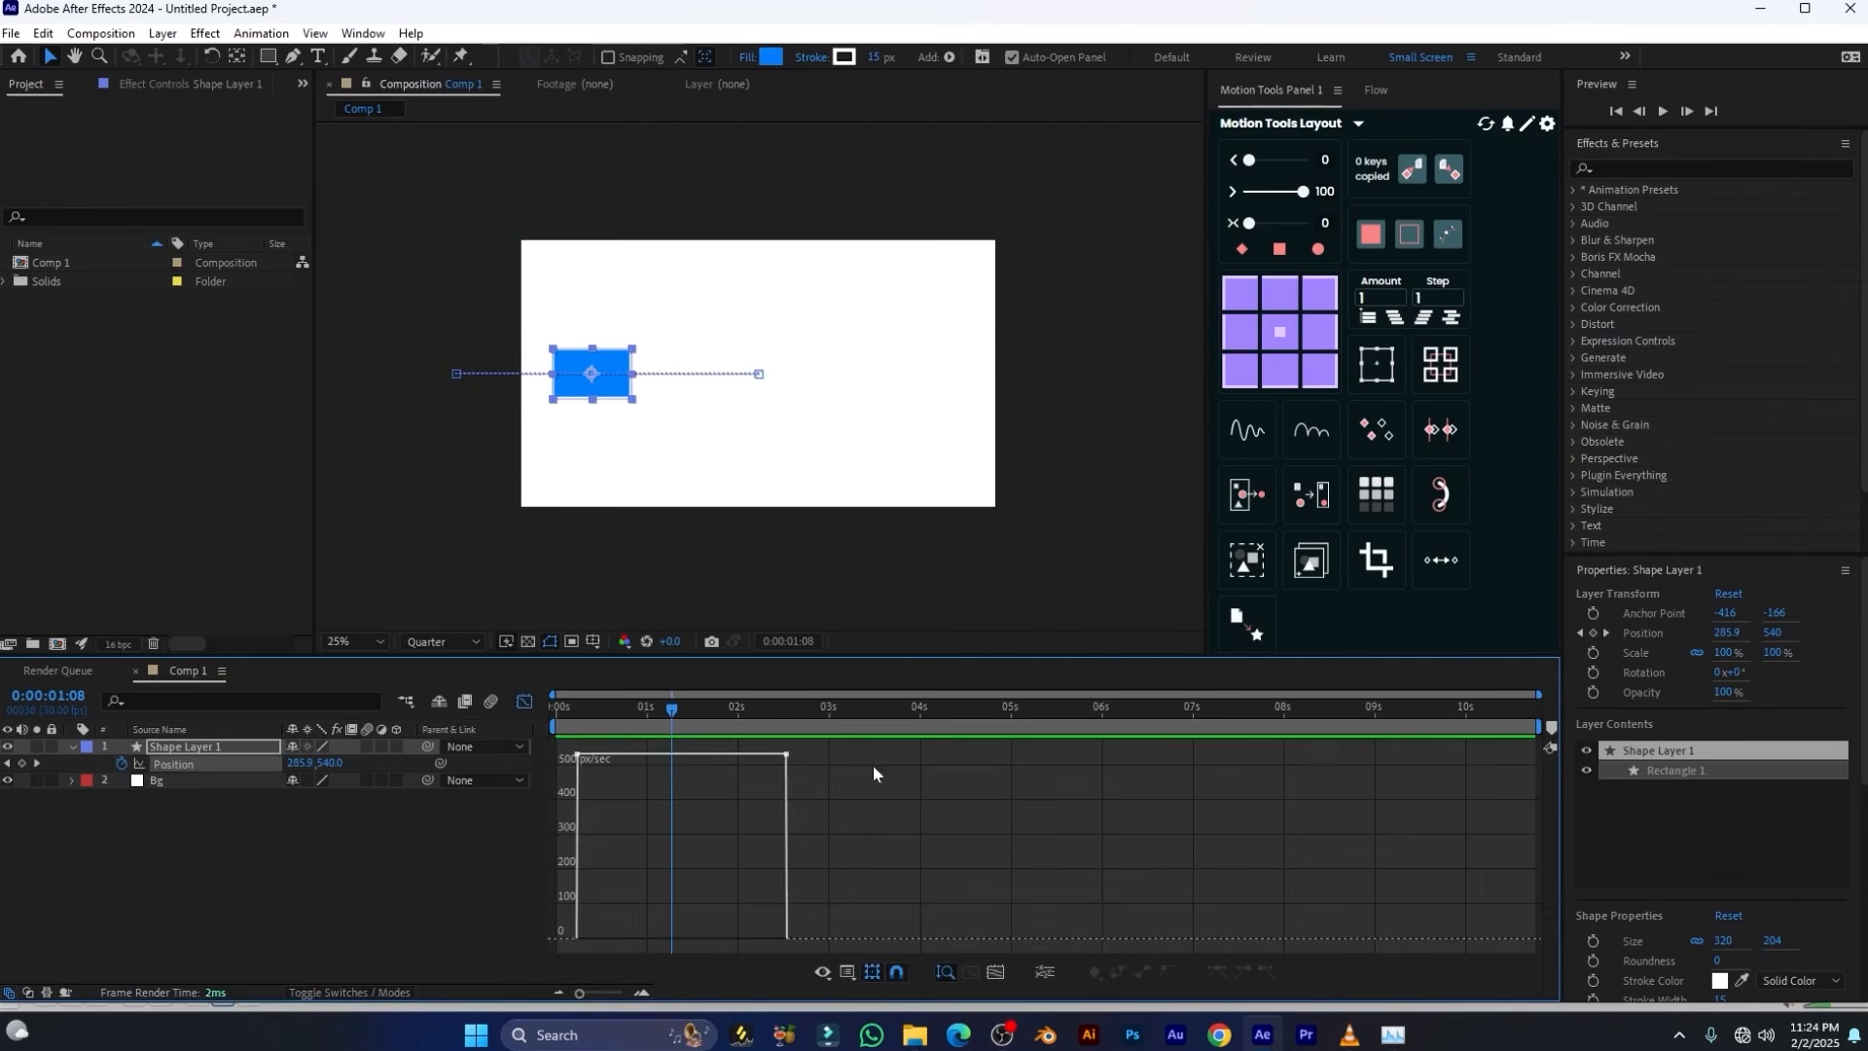
pyautogui.moveTo(864, 761); pyautogui.dragTo(534, 947)
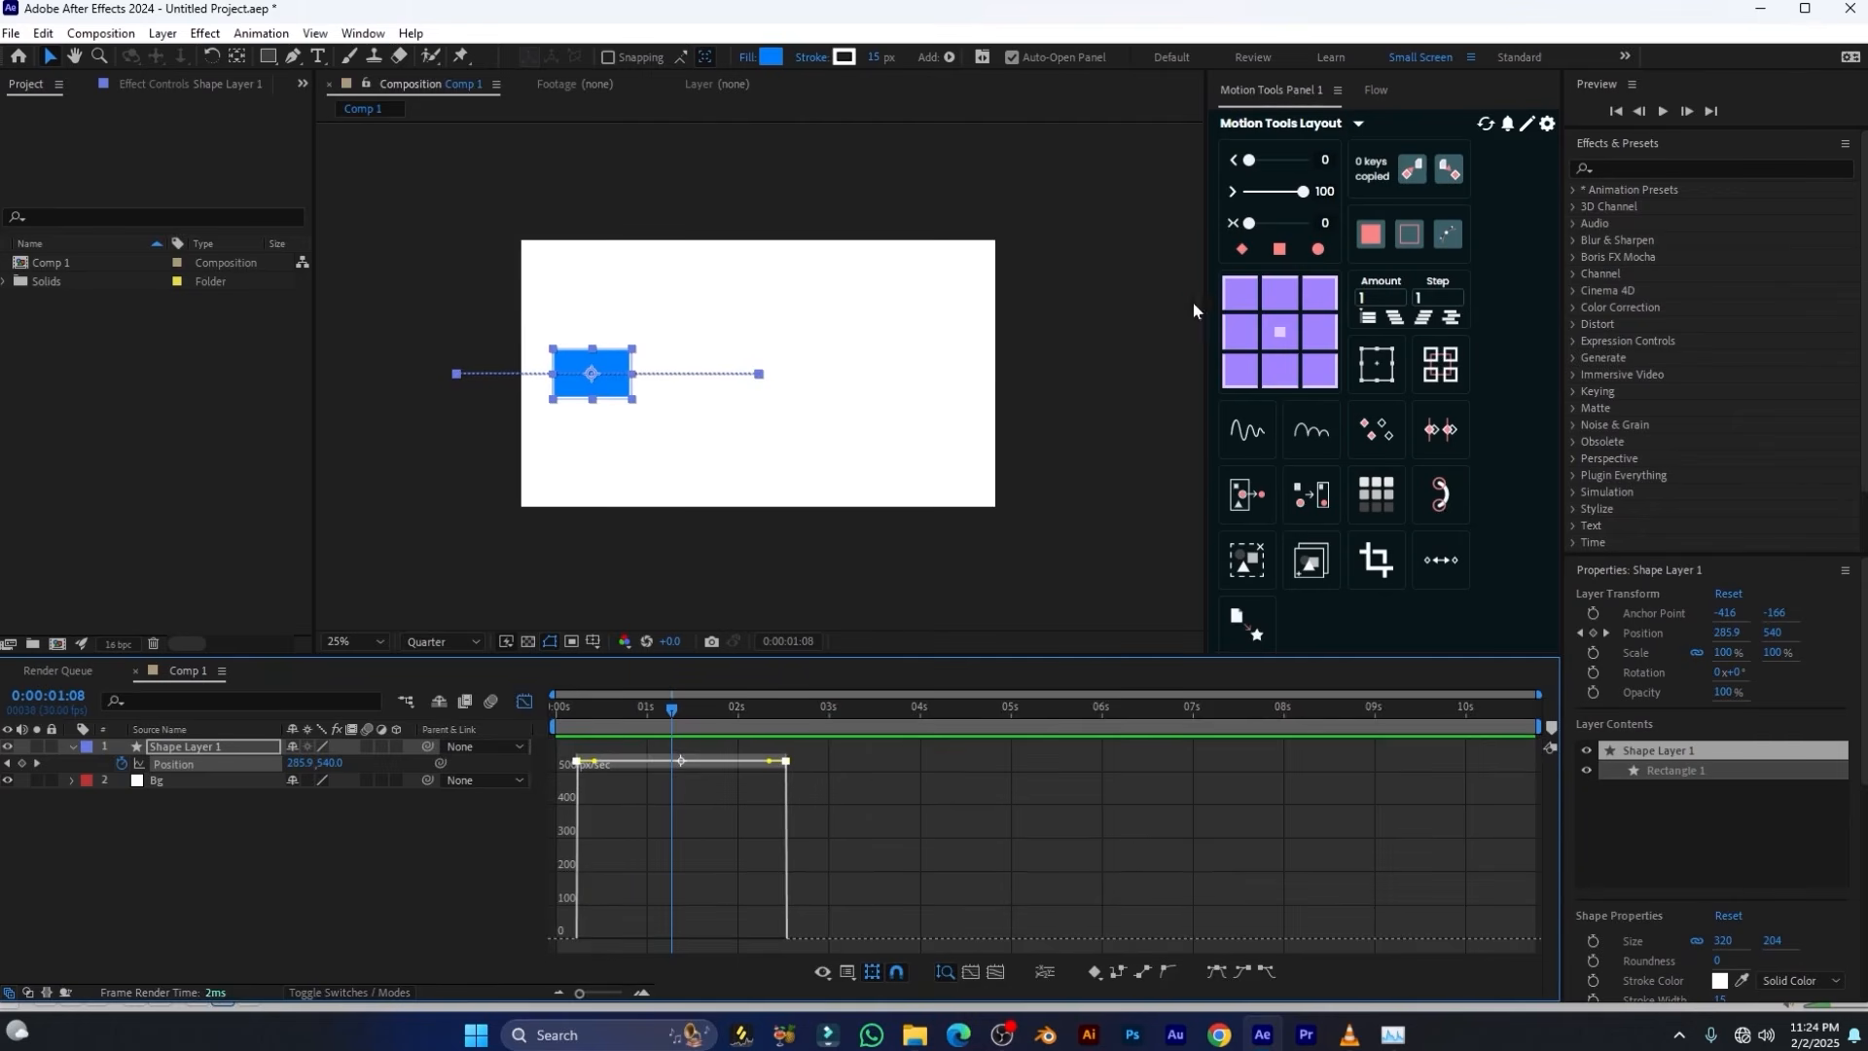
pyautogui.click(1233, 226)
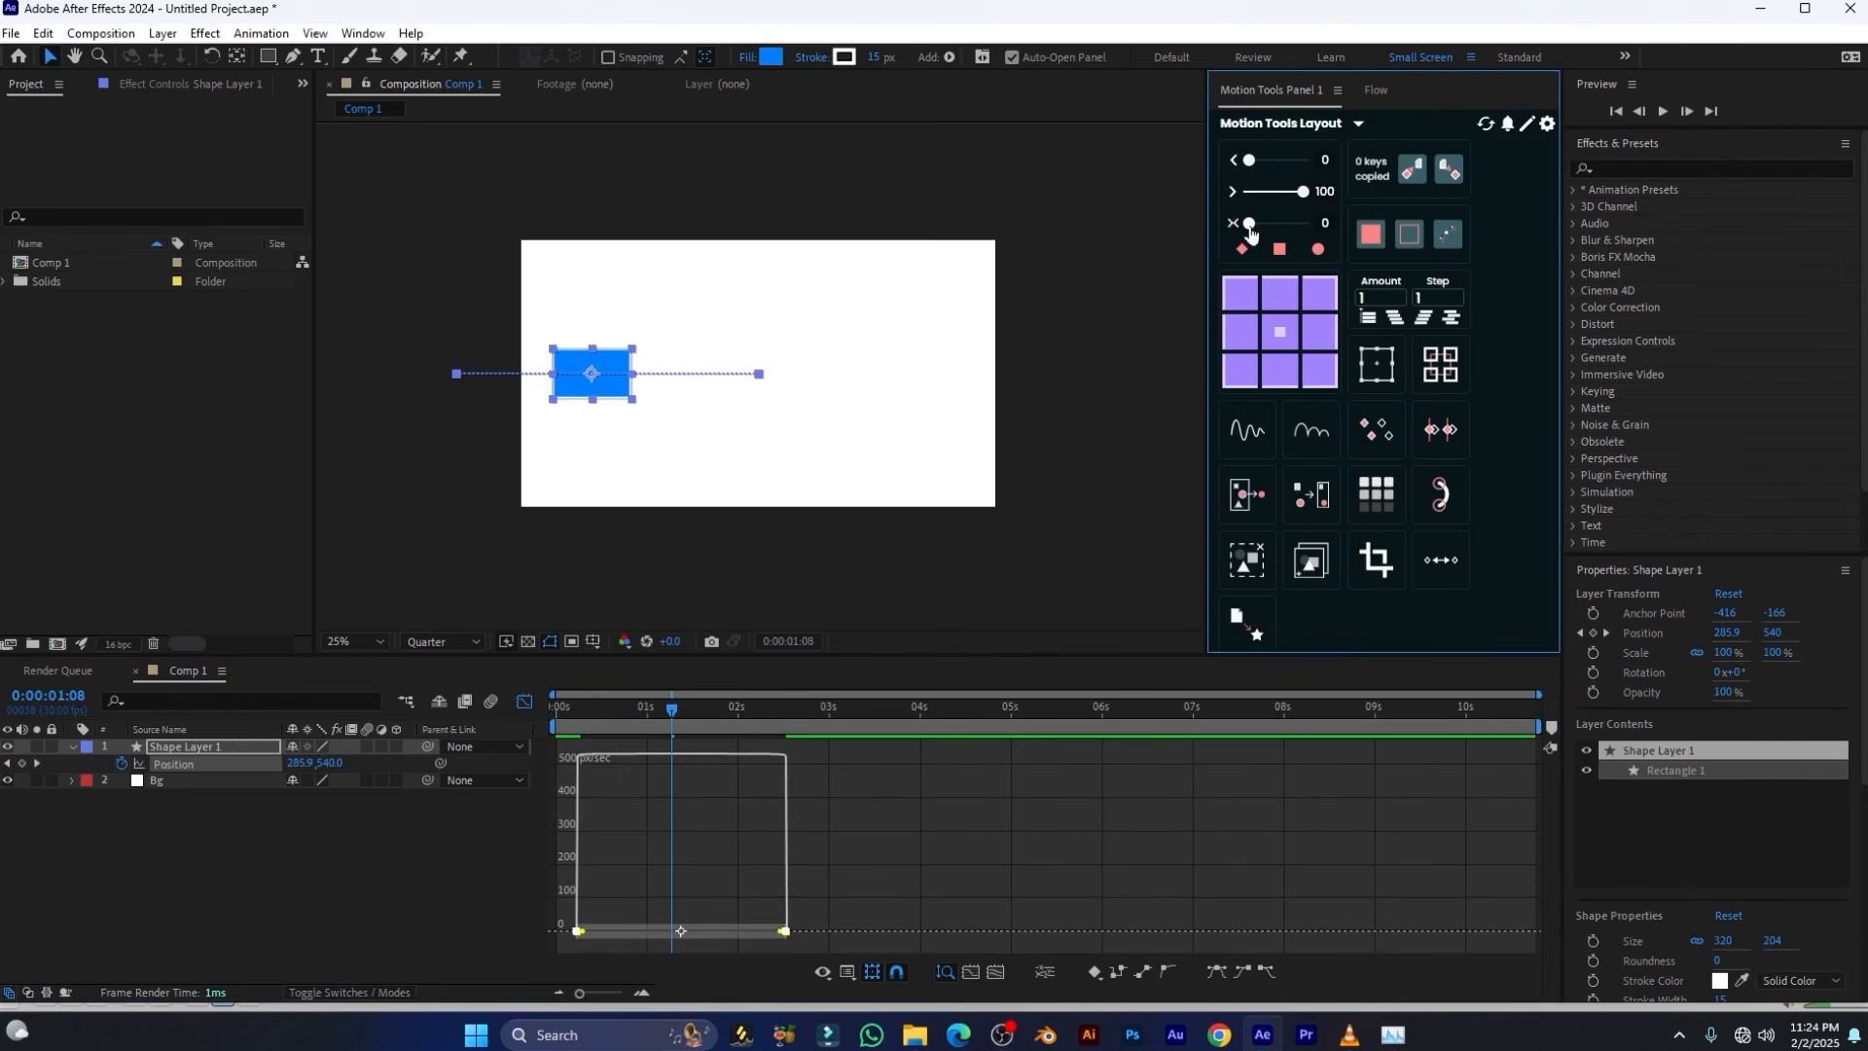
pyautogui.moveTo(1250, 229); pyautogui.dragTo(1268, 226)
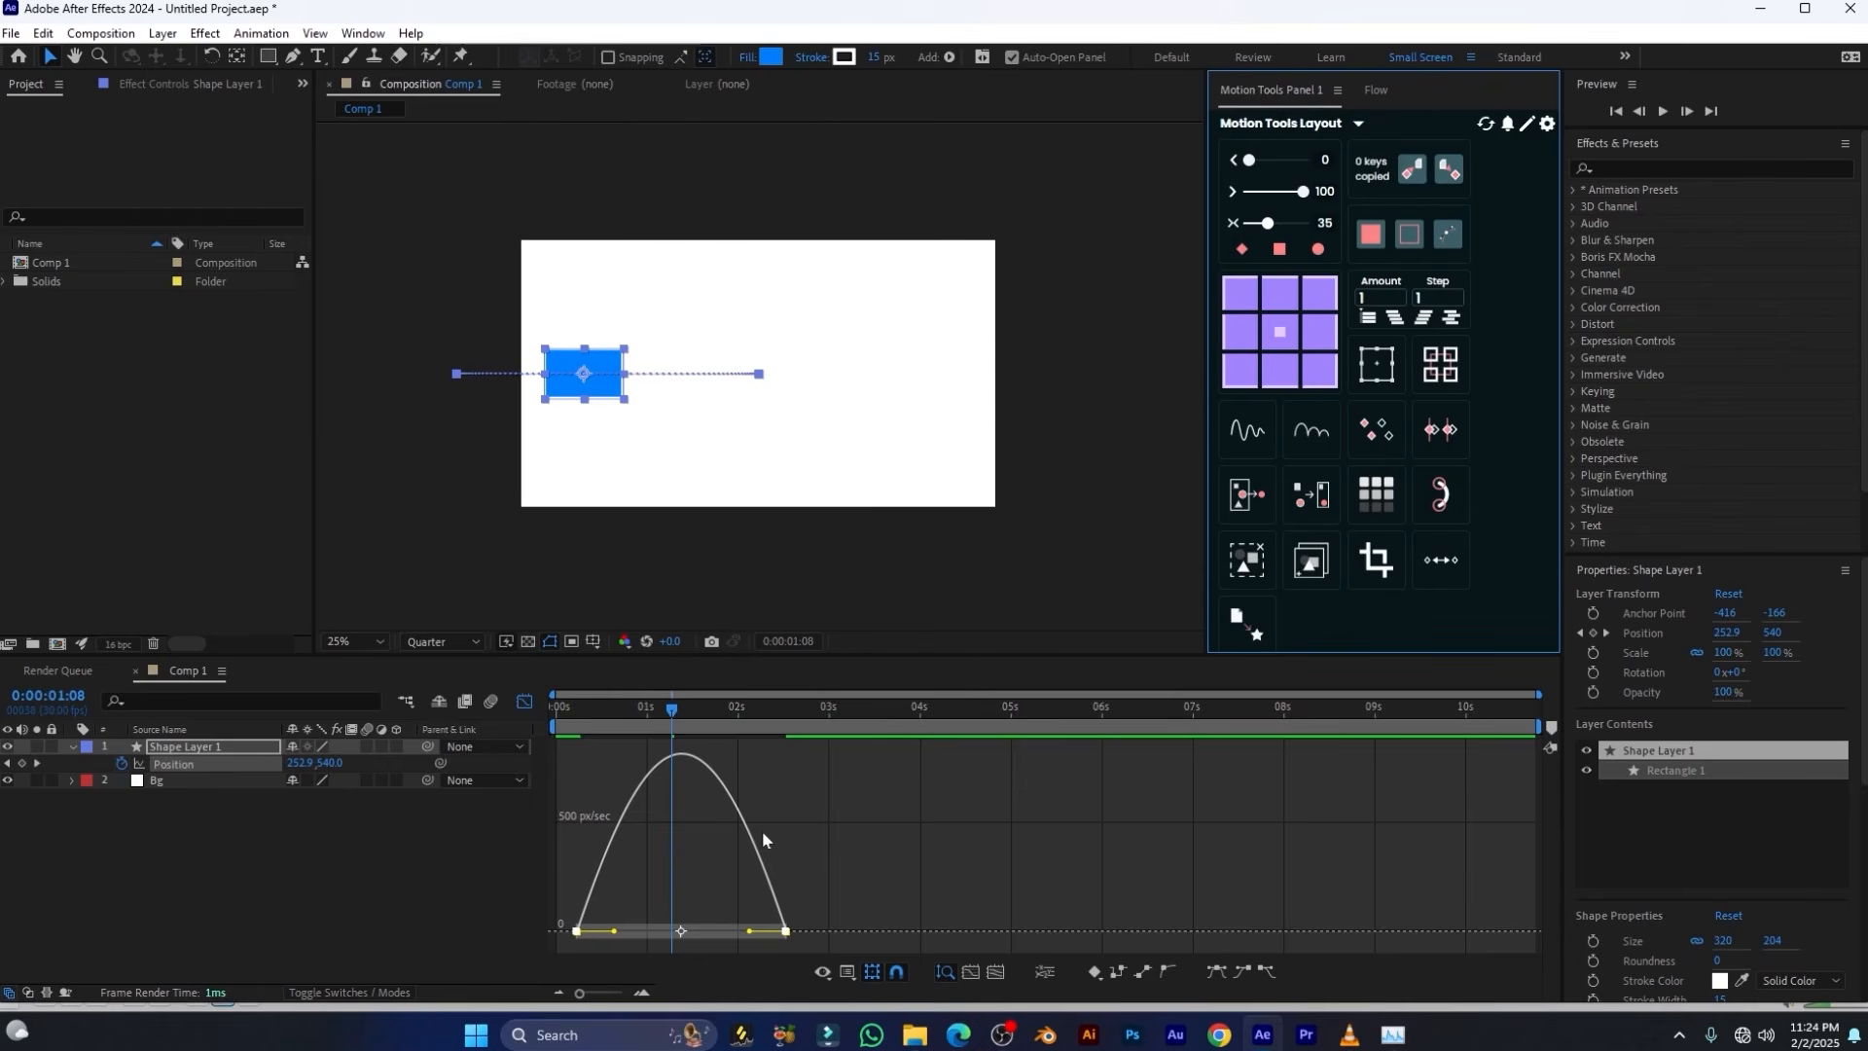
# Play and scrub the animation from the start to examine how the rectangle speeds up and slows down
pyautogui.moveTo(656, 769)
pyautogui.click(535, 751)
pyautogui.press('Home')
pyautogui.press('space')
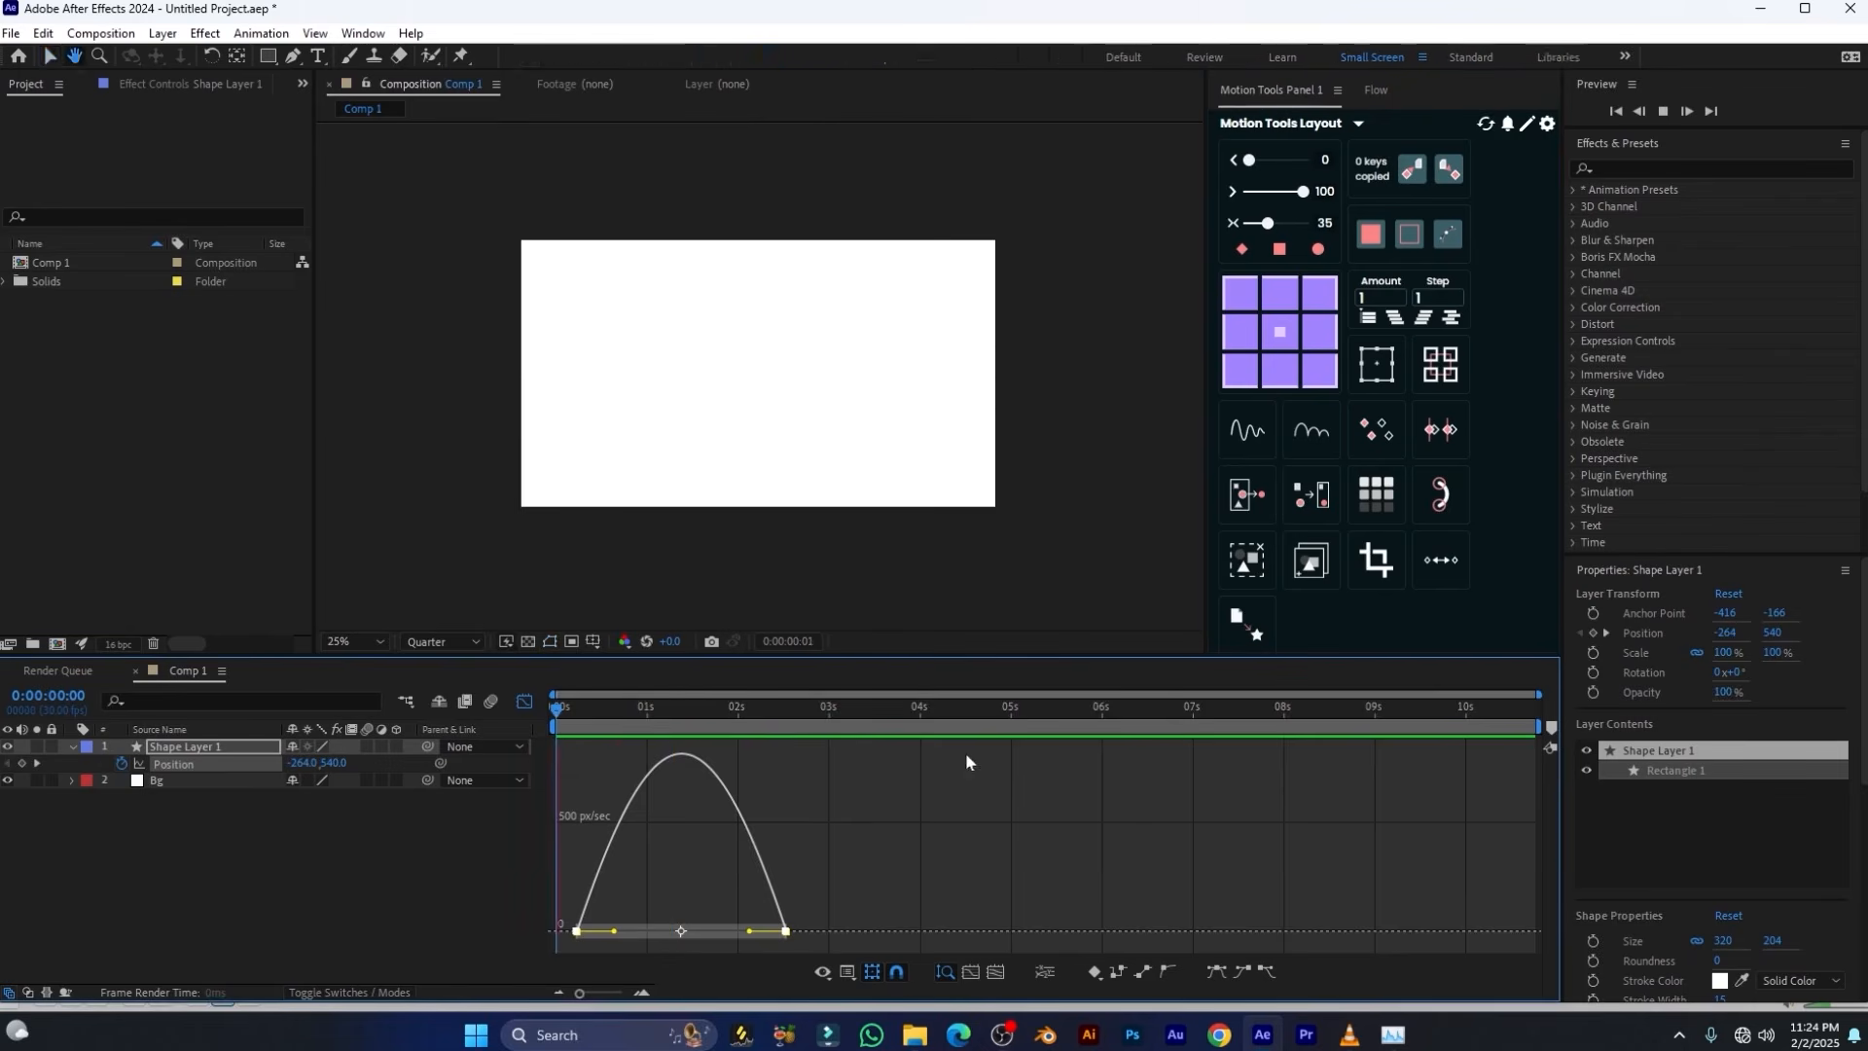
pyautogui.press('space')
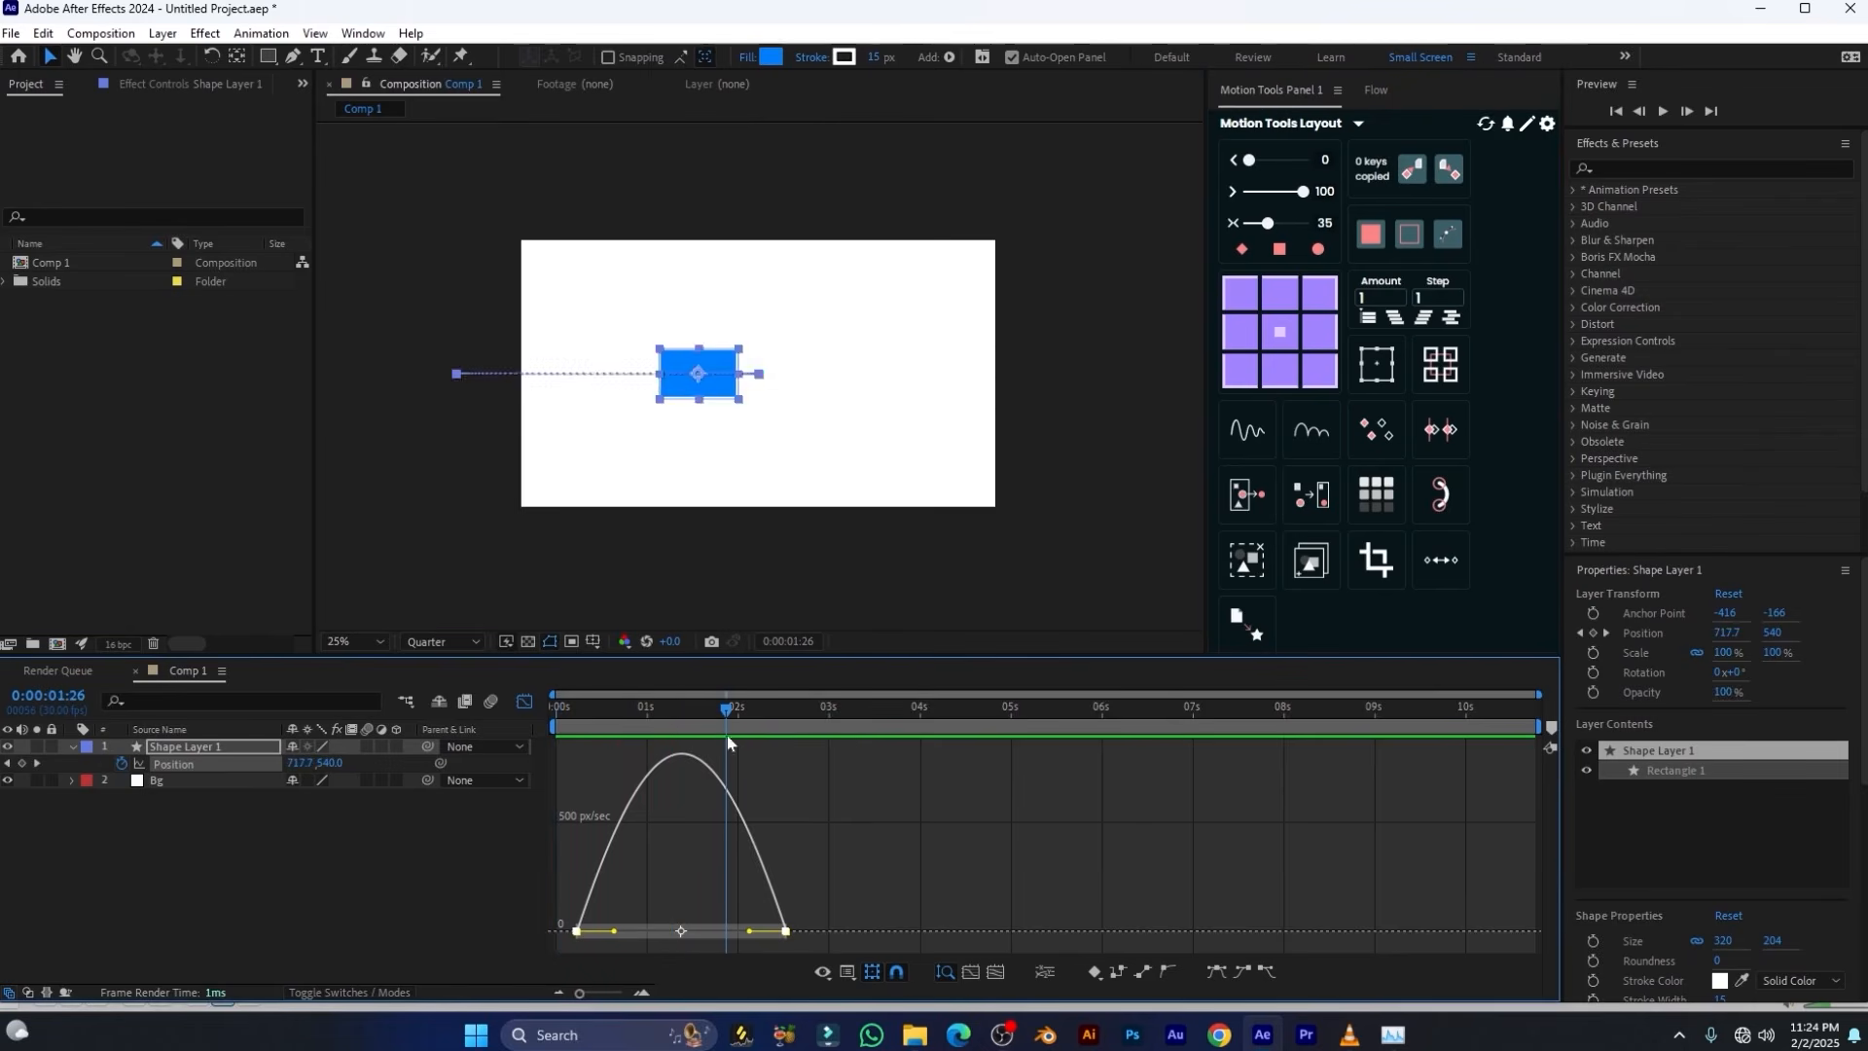
pyautogui.press('space')
pyautogui.press('space')
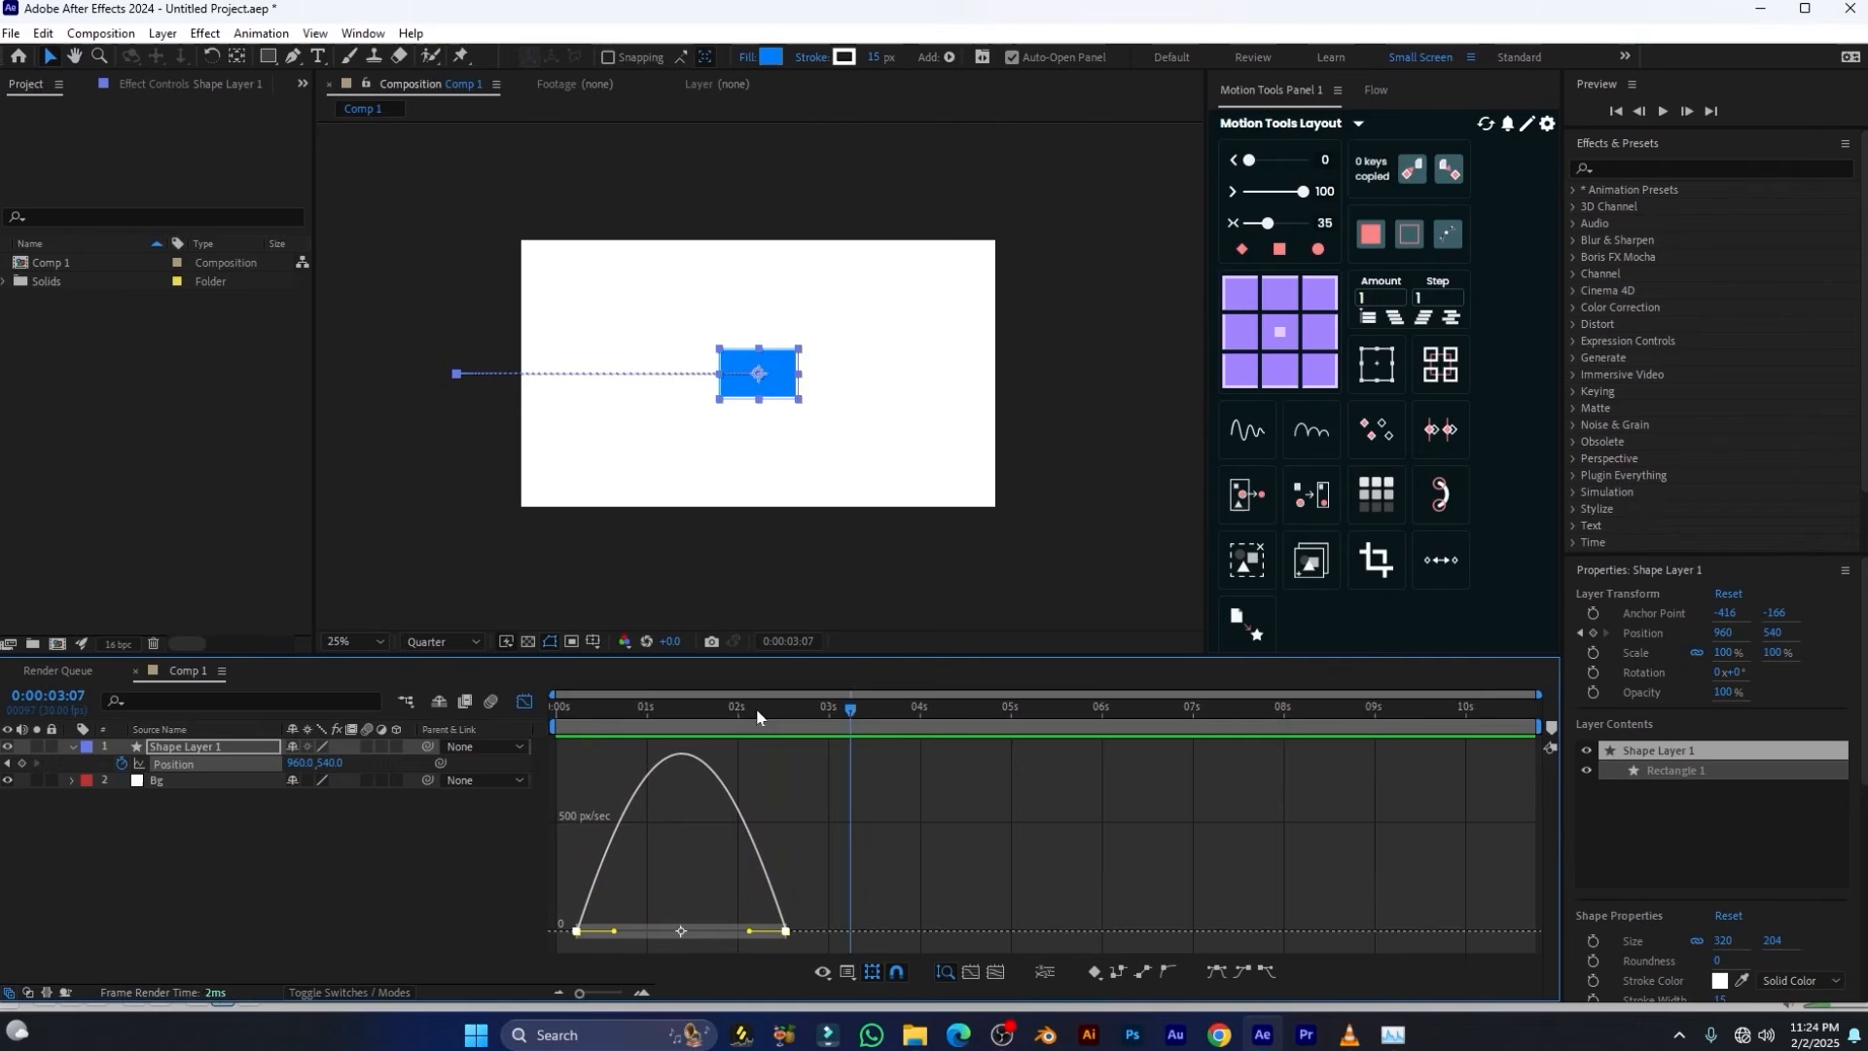
pyautogui.moveTo(757, 717); pyautogui.dragTo(634, 729)
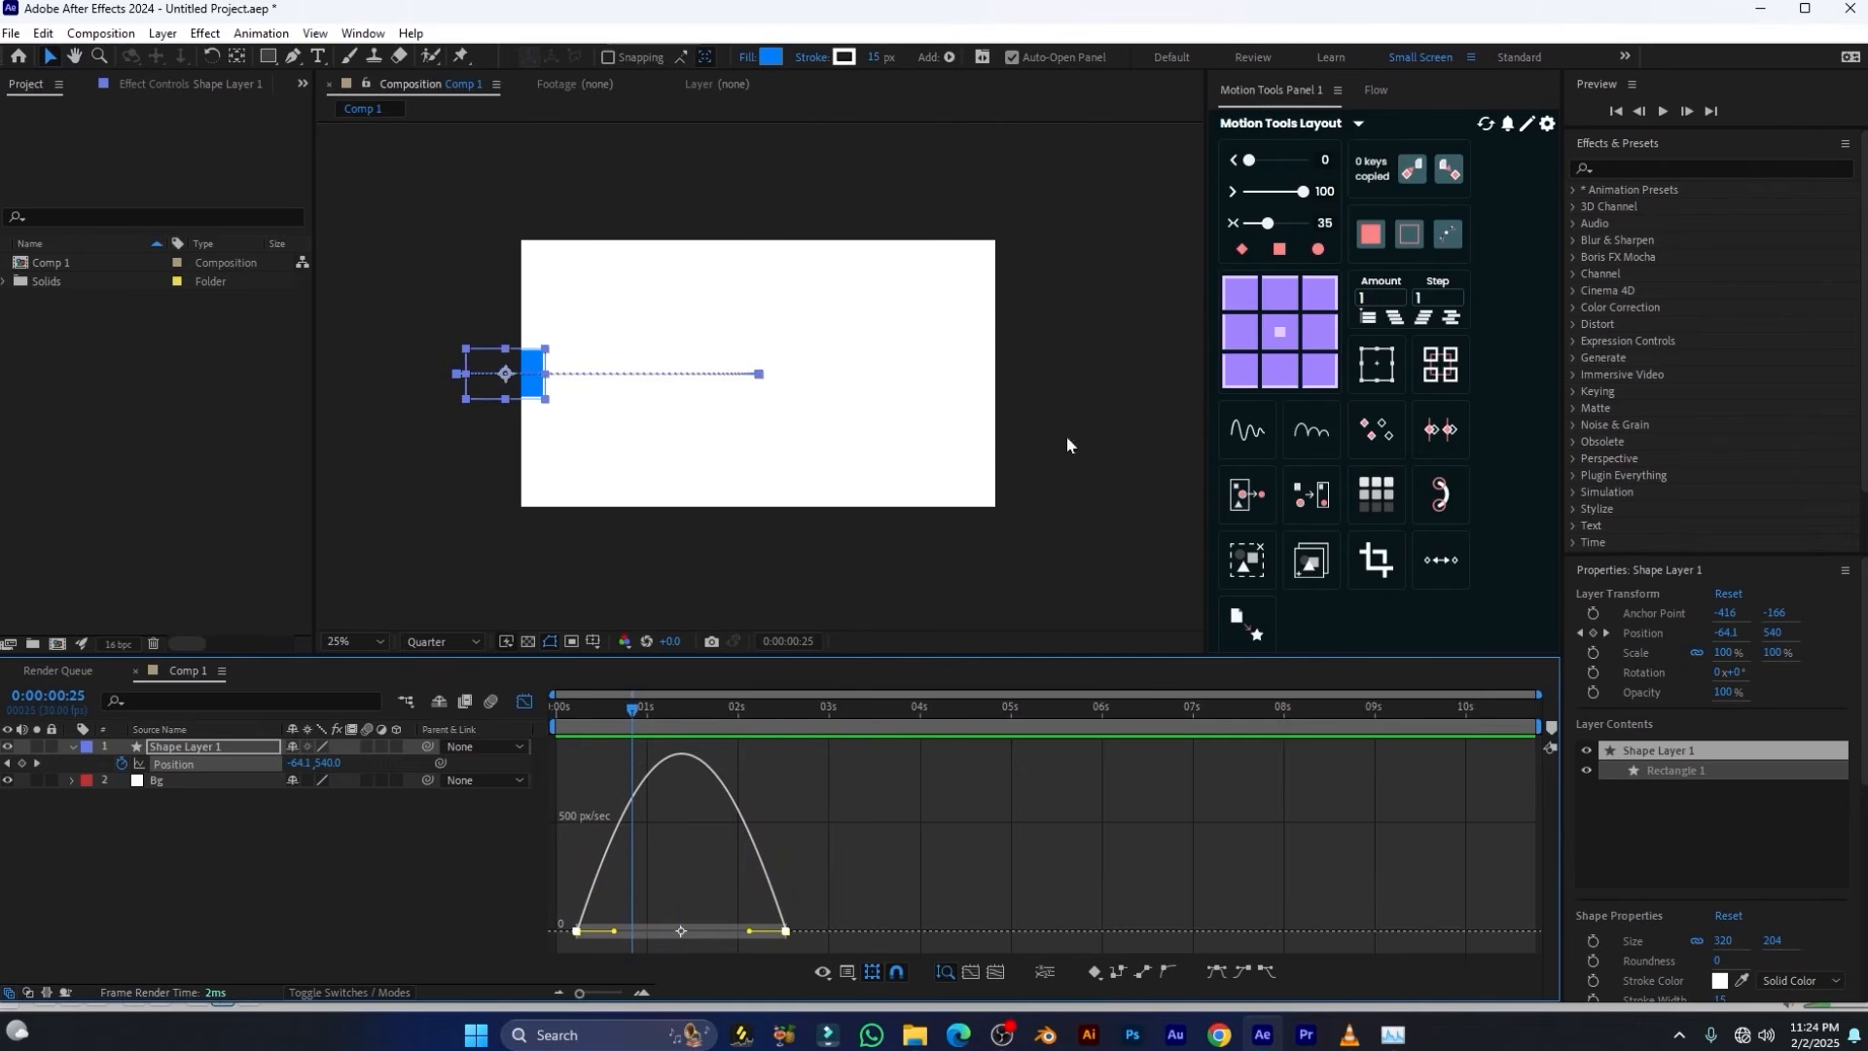
# Set the two-sided ease on both Position keyframes to 62 and preview the animation from the start
pyautogui.click(1235, 227)
pyautogui.moveTo(1264, 227); pyautogui.dragTo(1285, 224)
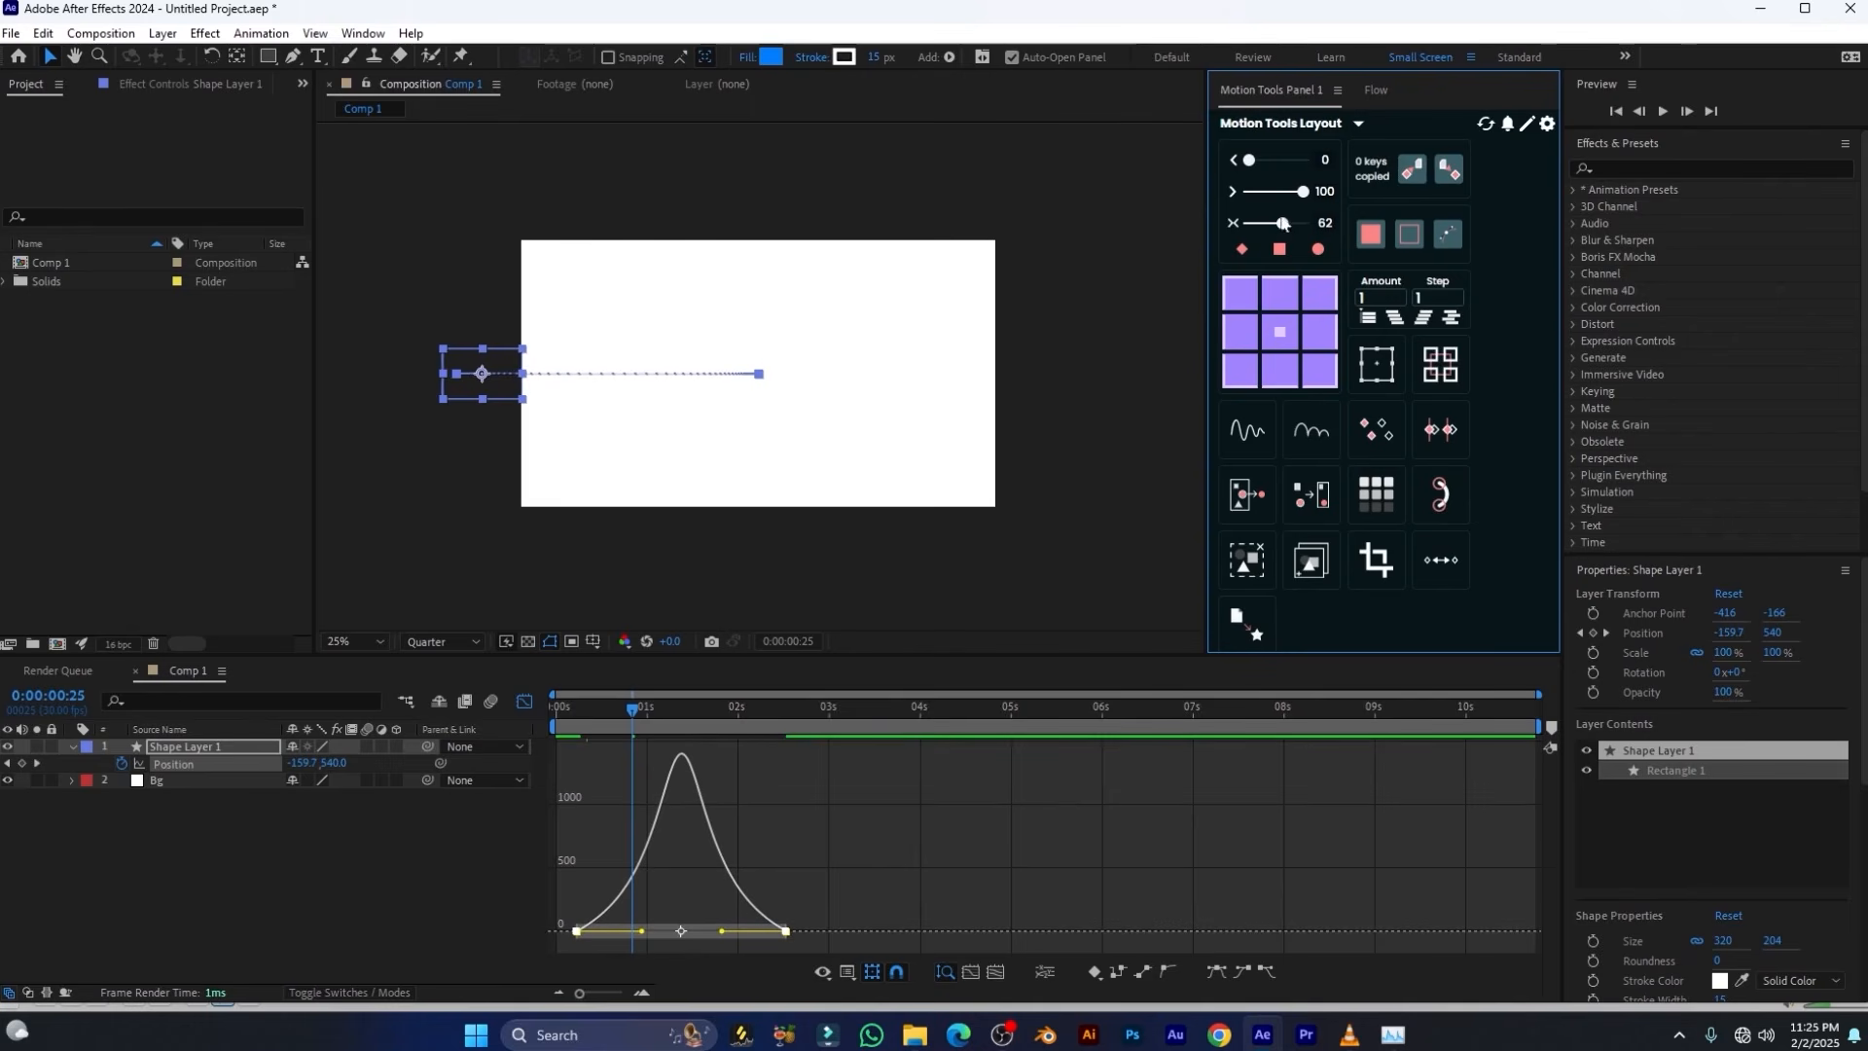
pyautogui.moveTo(622, 715); pyautogui.dragTo(553, 714)
pyautogui.press('space')
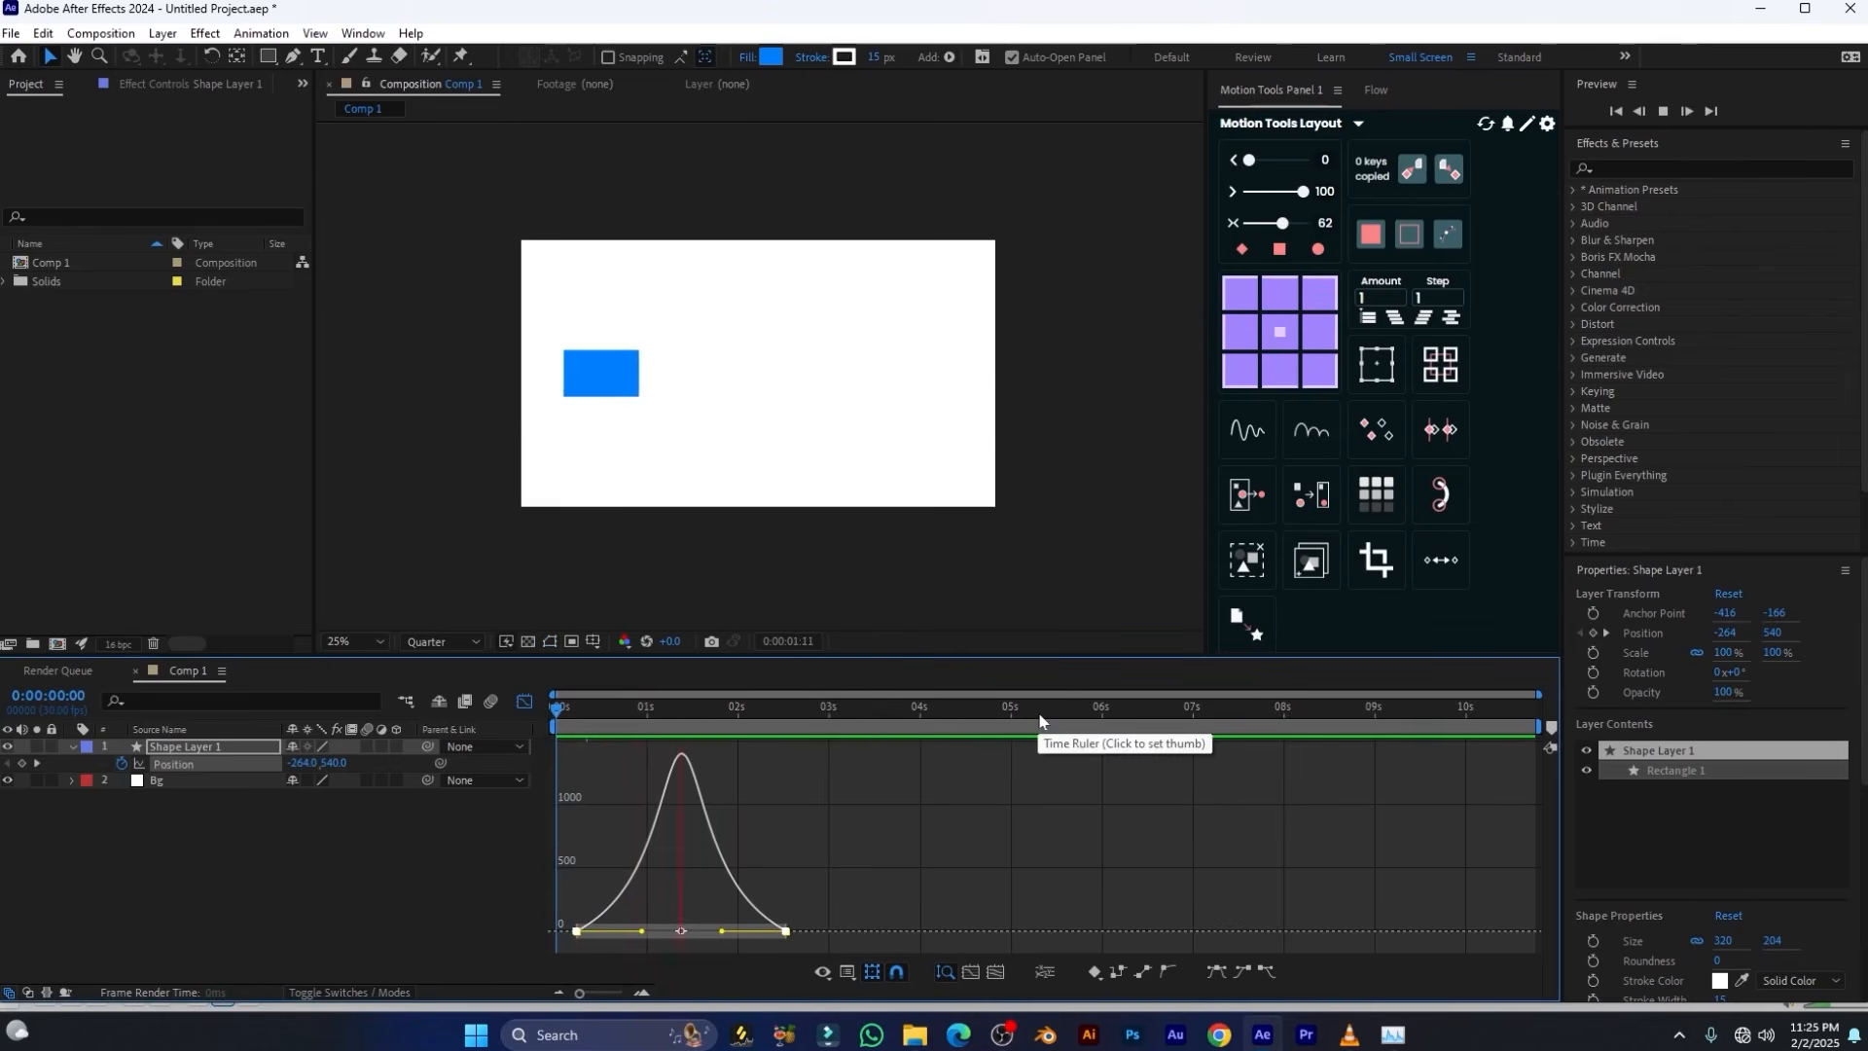
pyautogui.press('space')
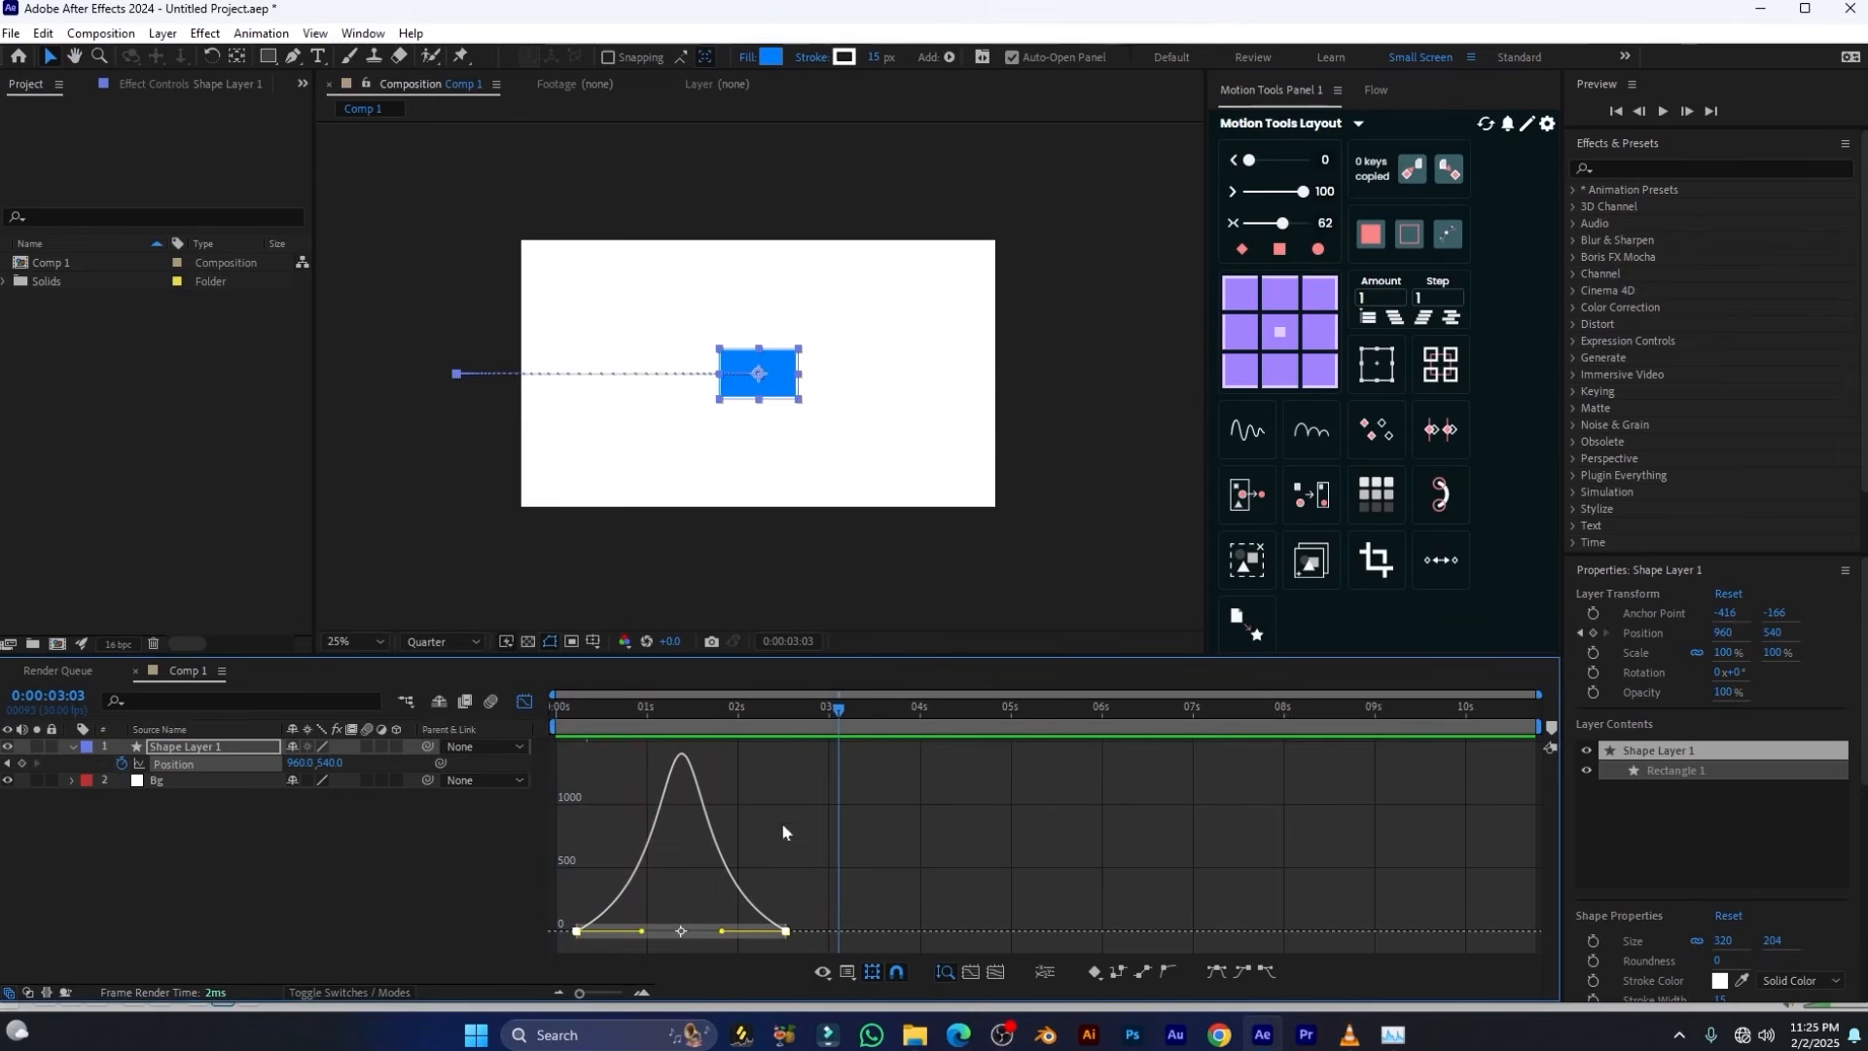
pyautogui.moveTo(825, 716); pyautogui.dragTo(656, 718)
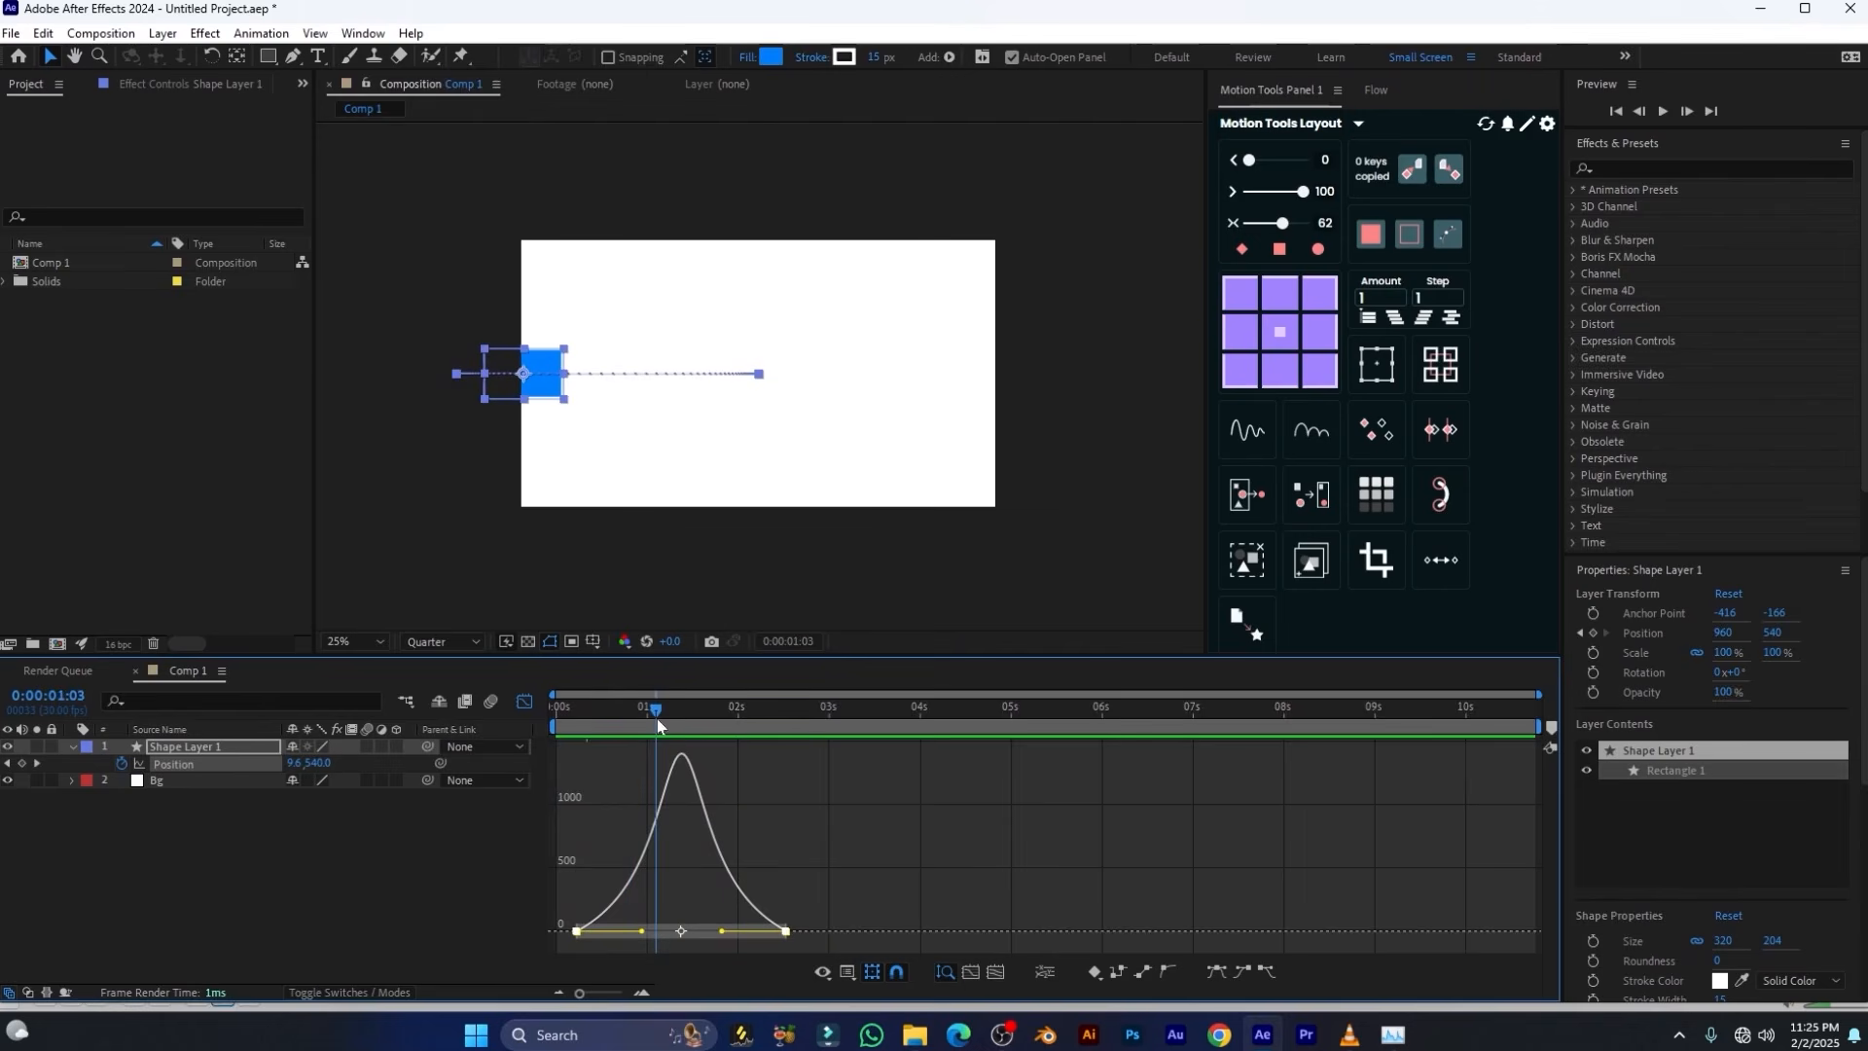
# Set the two-sided ease on both Position keyframes to 82 and preview the animation from the start
pyautogui.moveTo(1282, 224); pyautogui.dragTo(1294, 224)
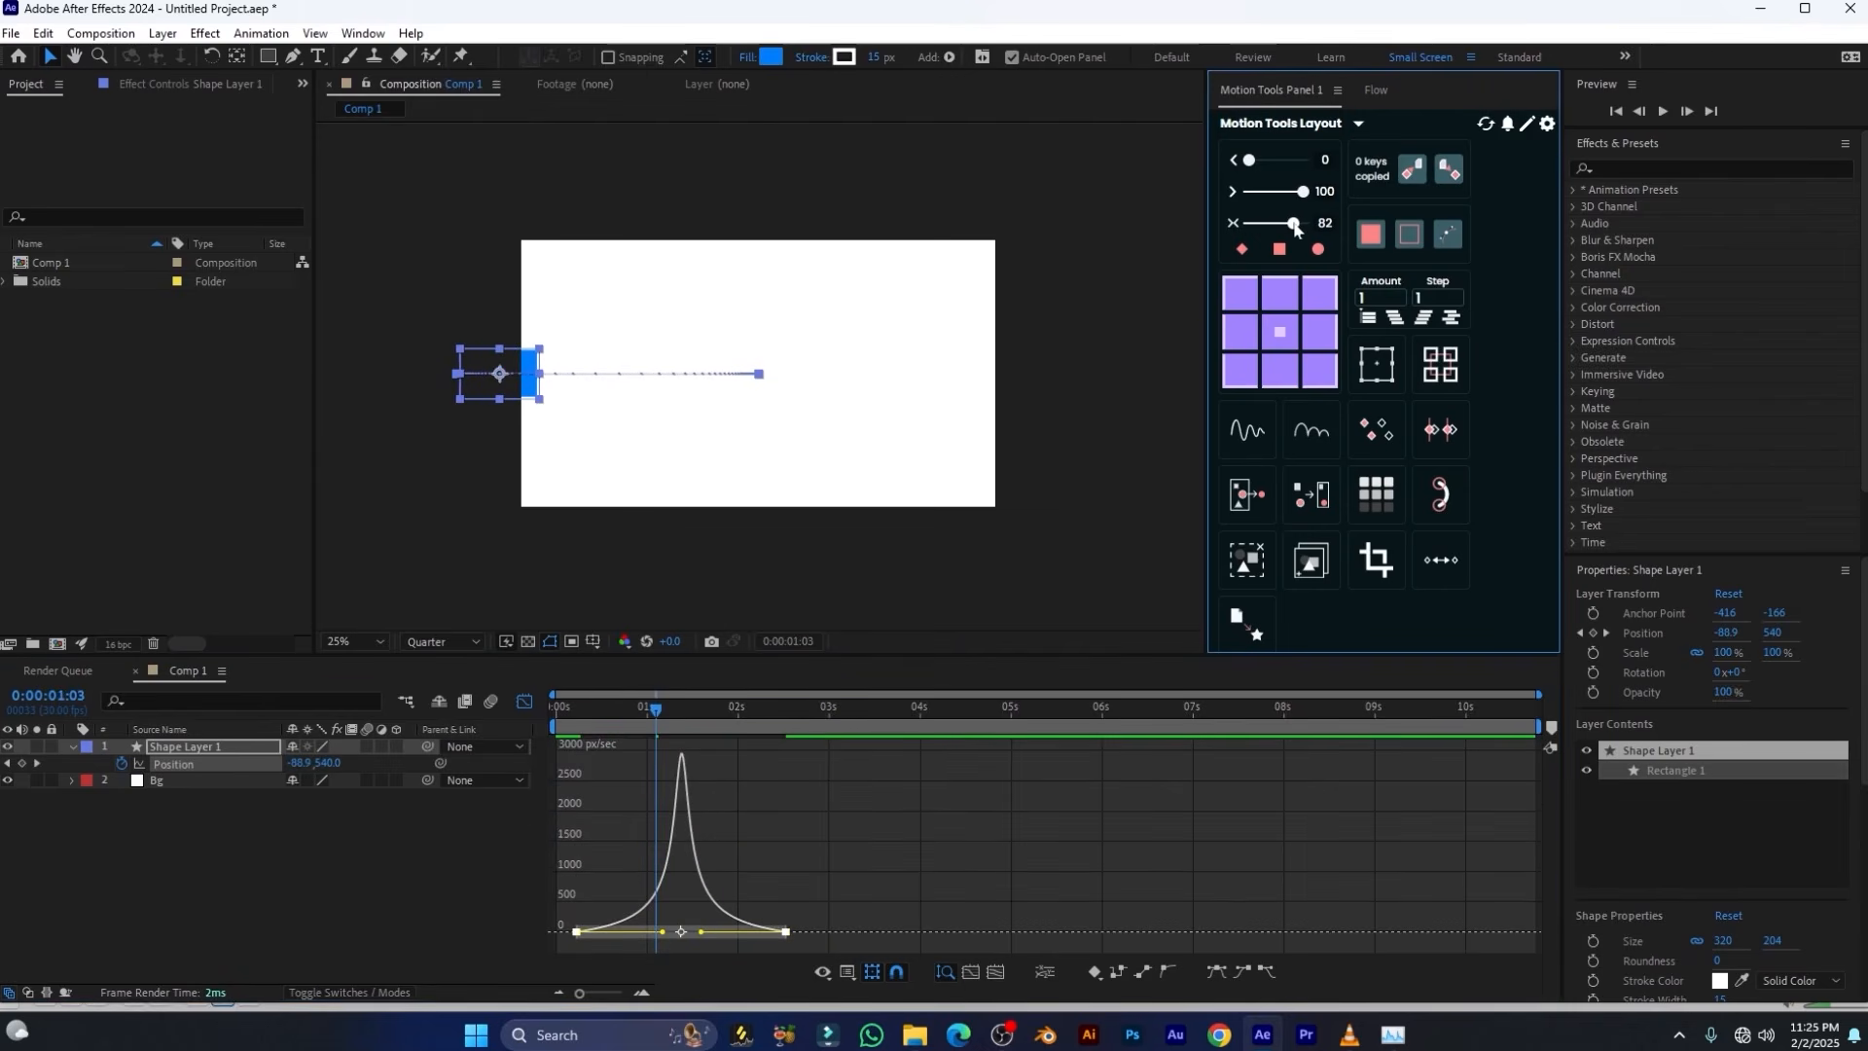
pyautogui.moveTo(666, 726); pyautogui.dragTo(530, 736)
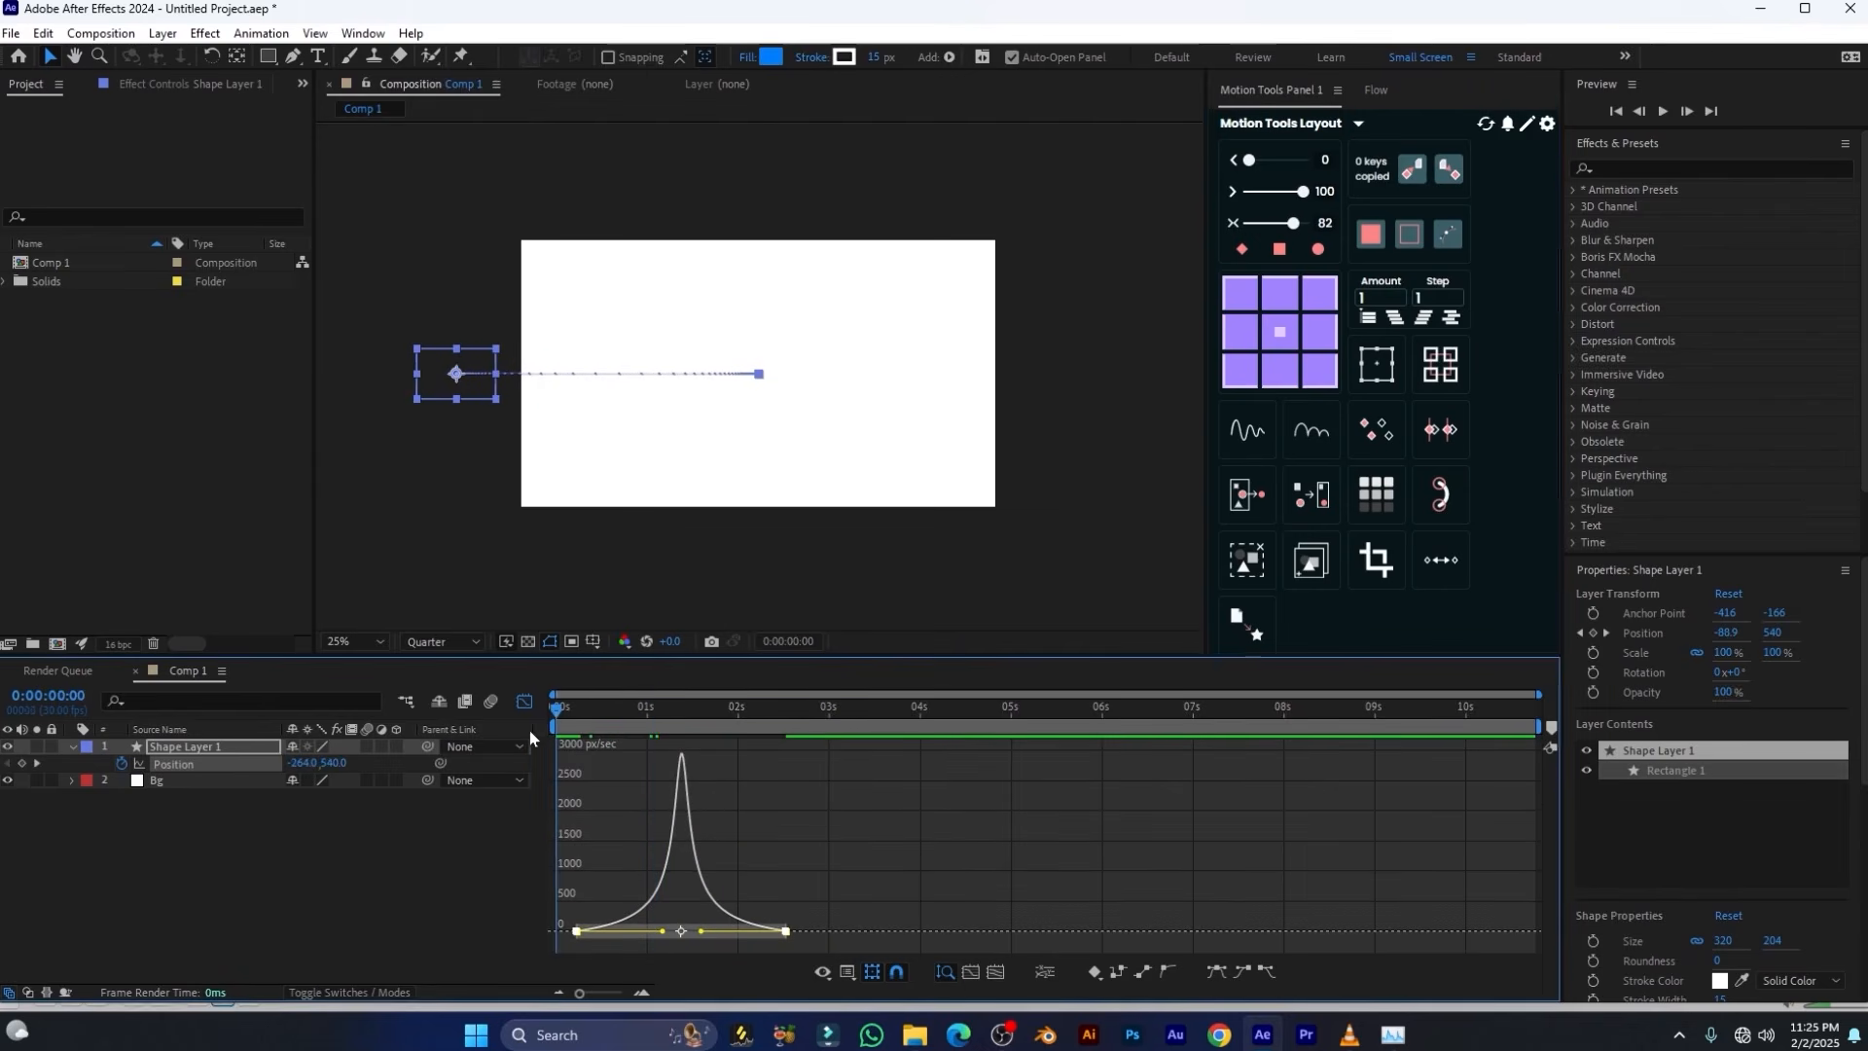
pyautogui.press('space')
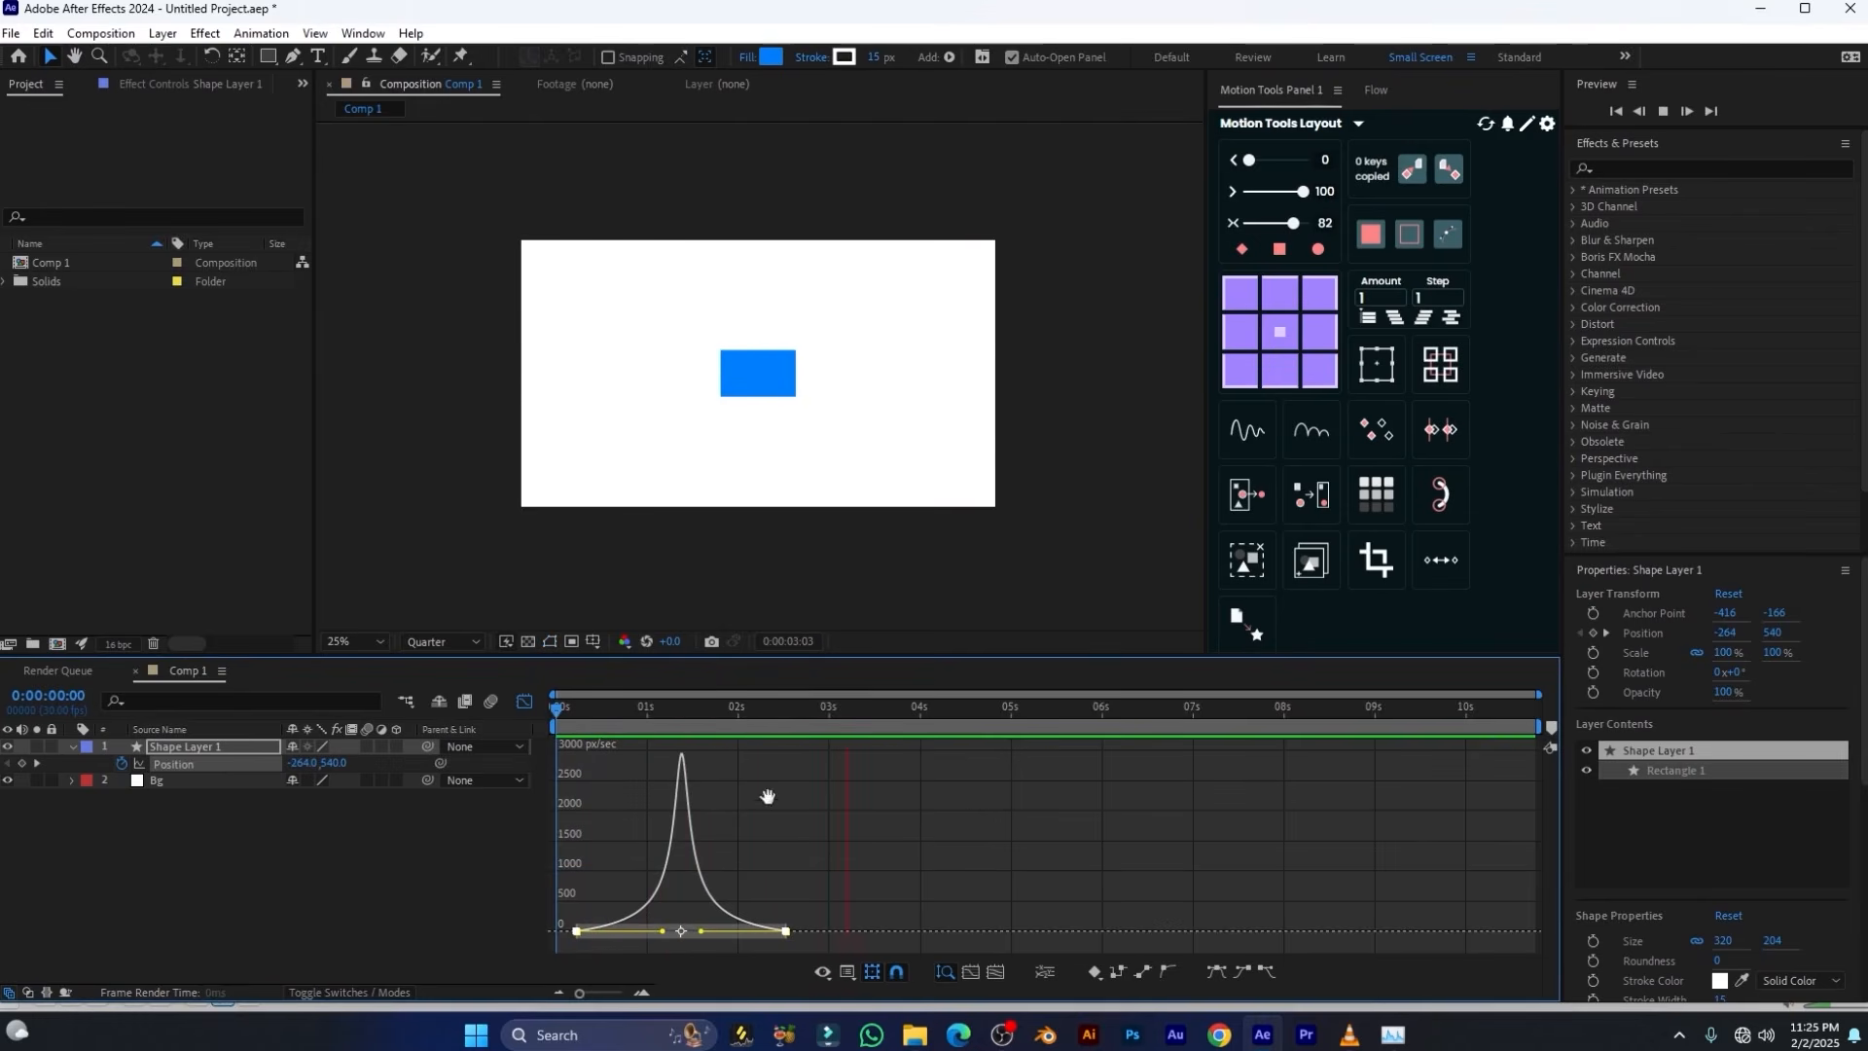
pyautogui.press('space')
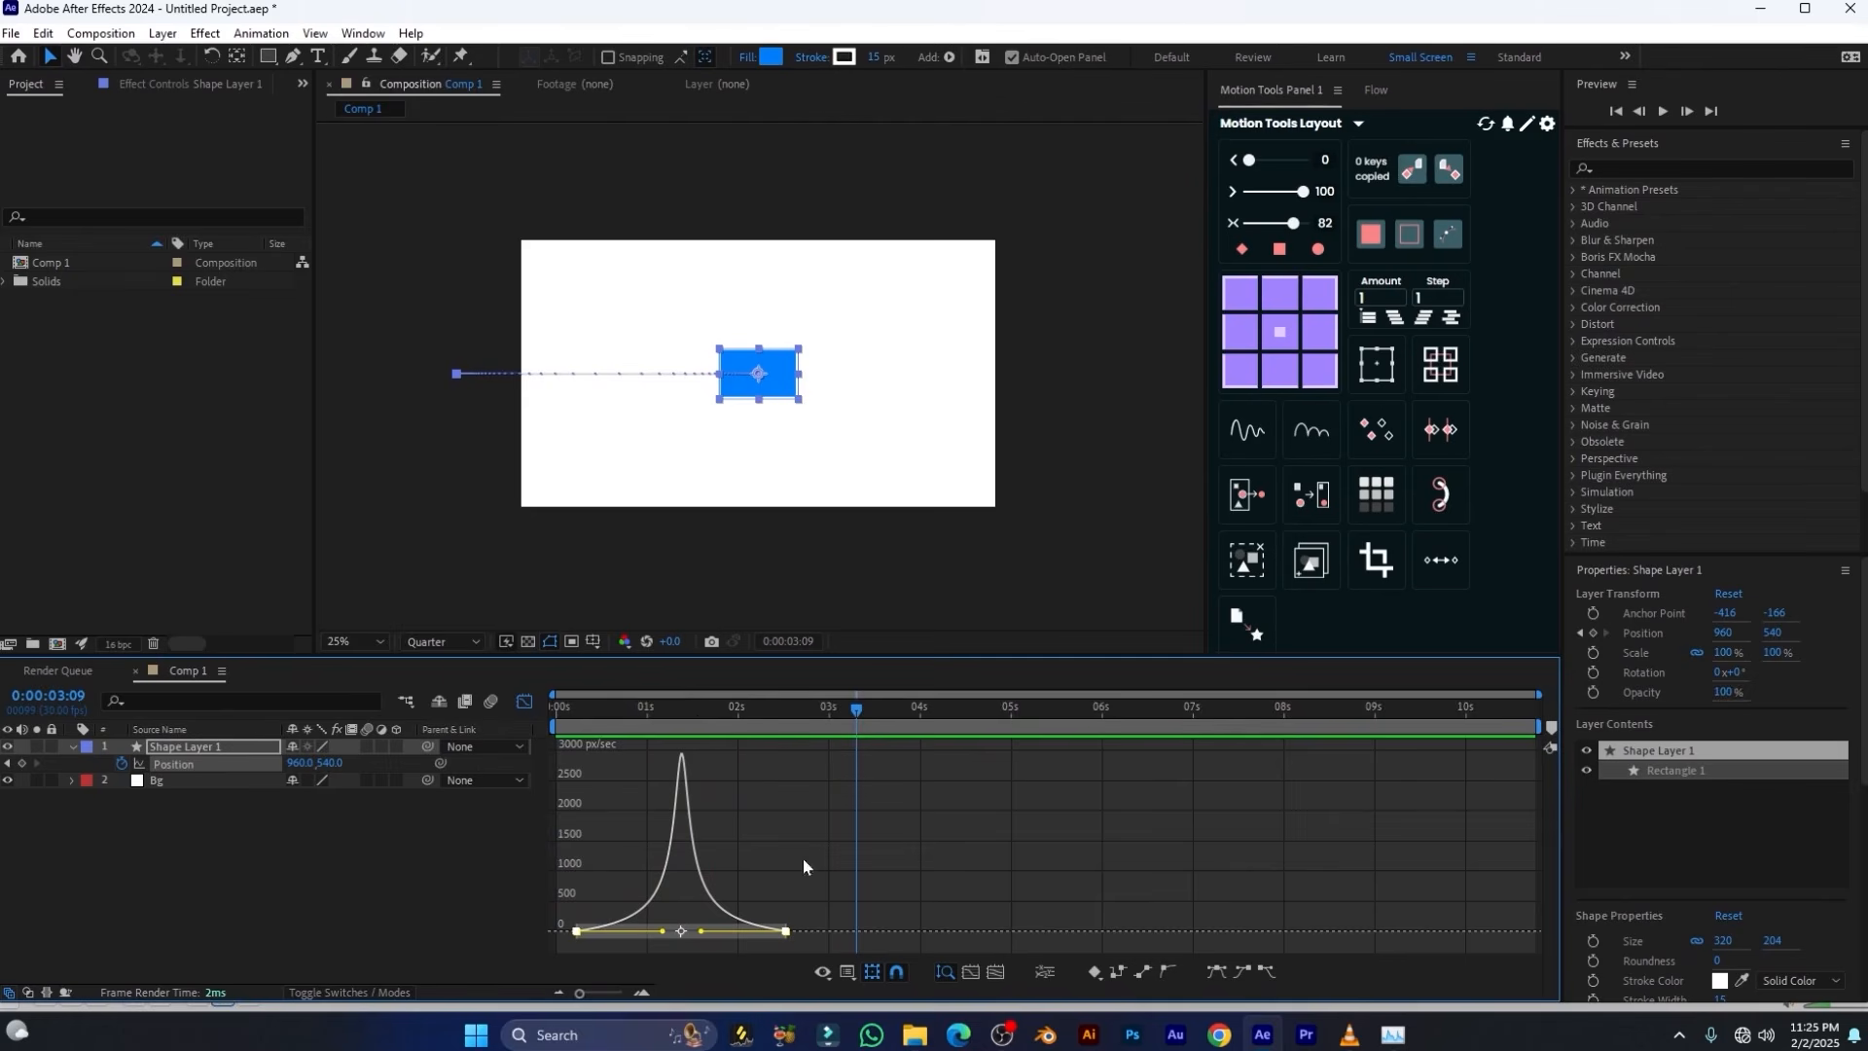
# Apply the Motion Tools ease for the first keyframe's outgoing side at 0 and preview the fast start
pyautogui.moveTo(839, 880); pyautogui.dragTo(568, 809)
pyautogui.click(1233, 160)
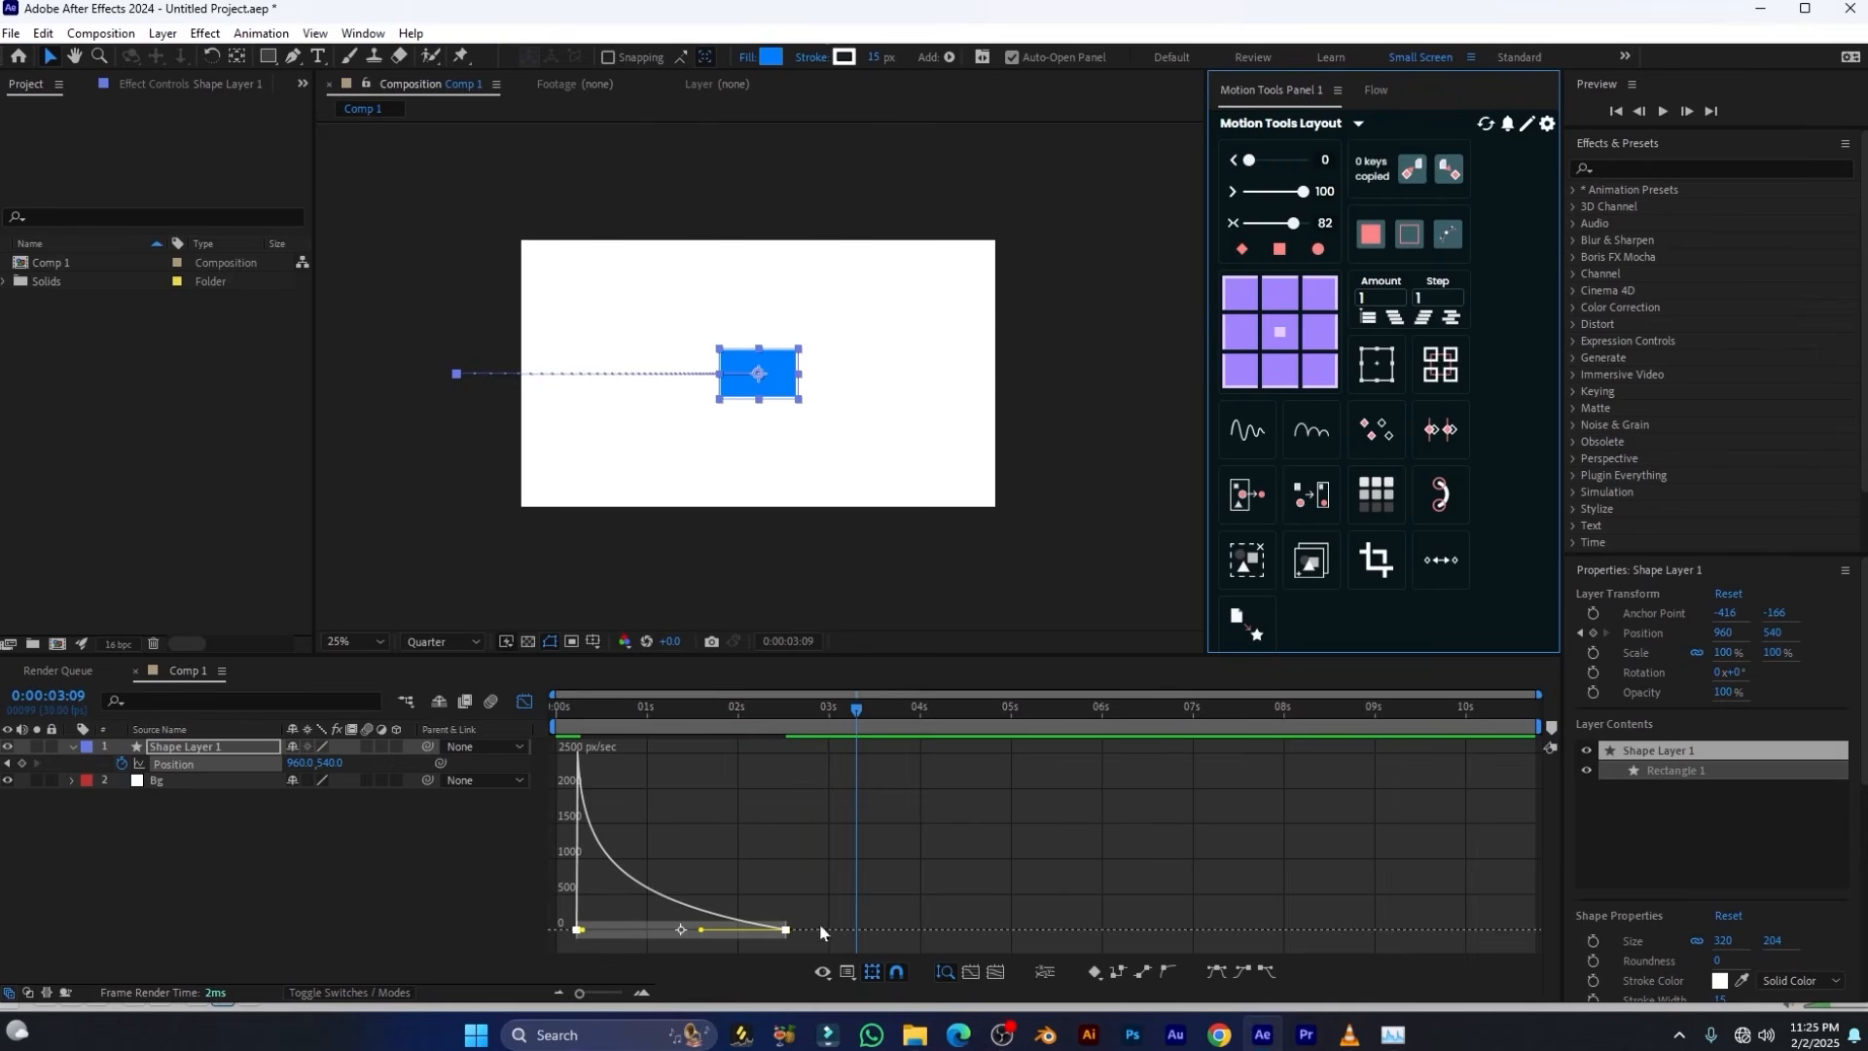
pyautogui.moveTo(751, 711); pyautogui.dragTo(571, 726)
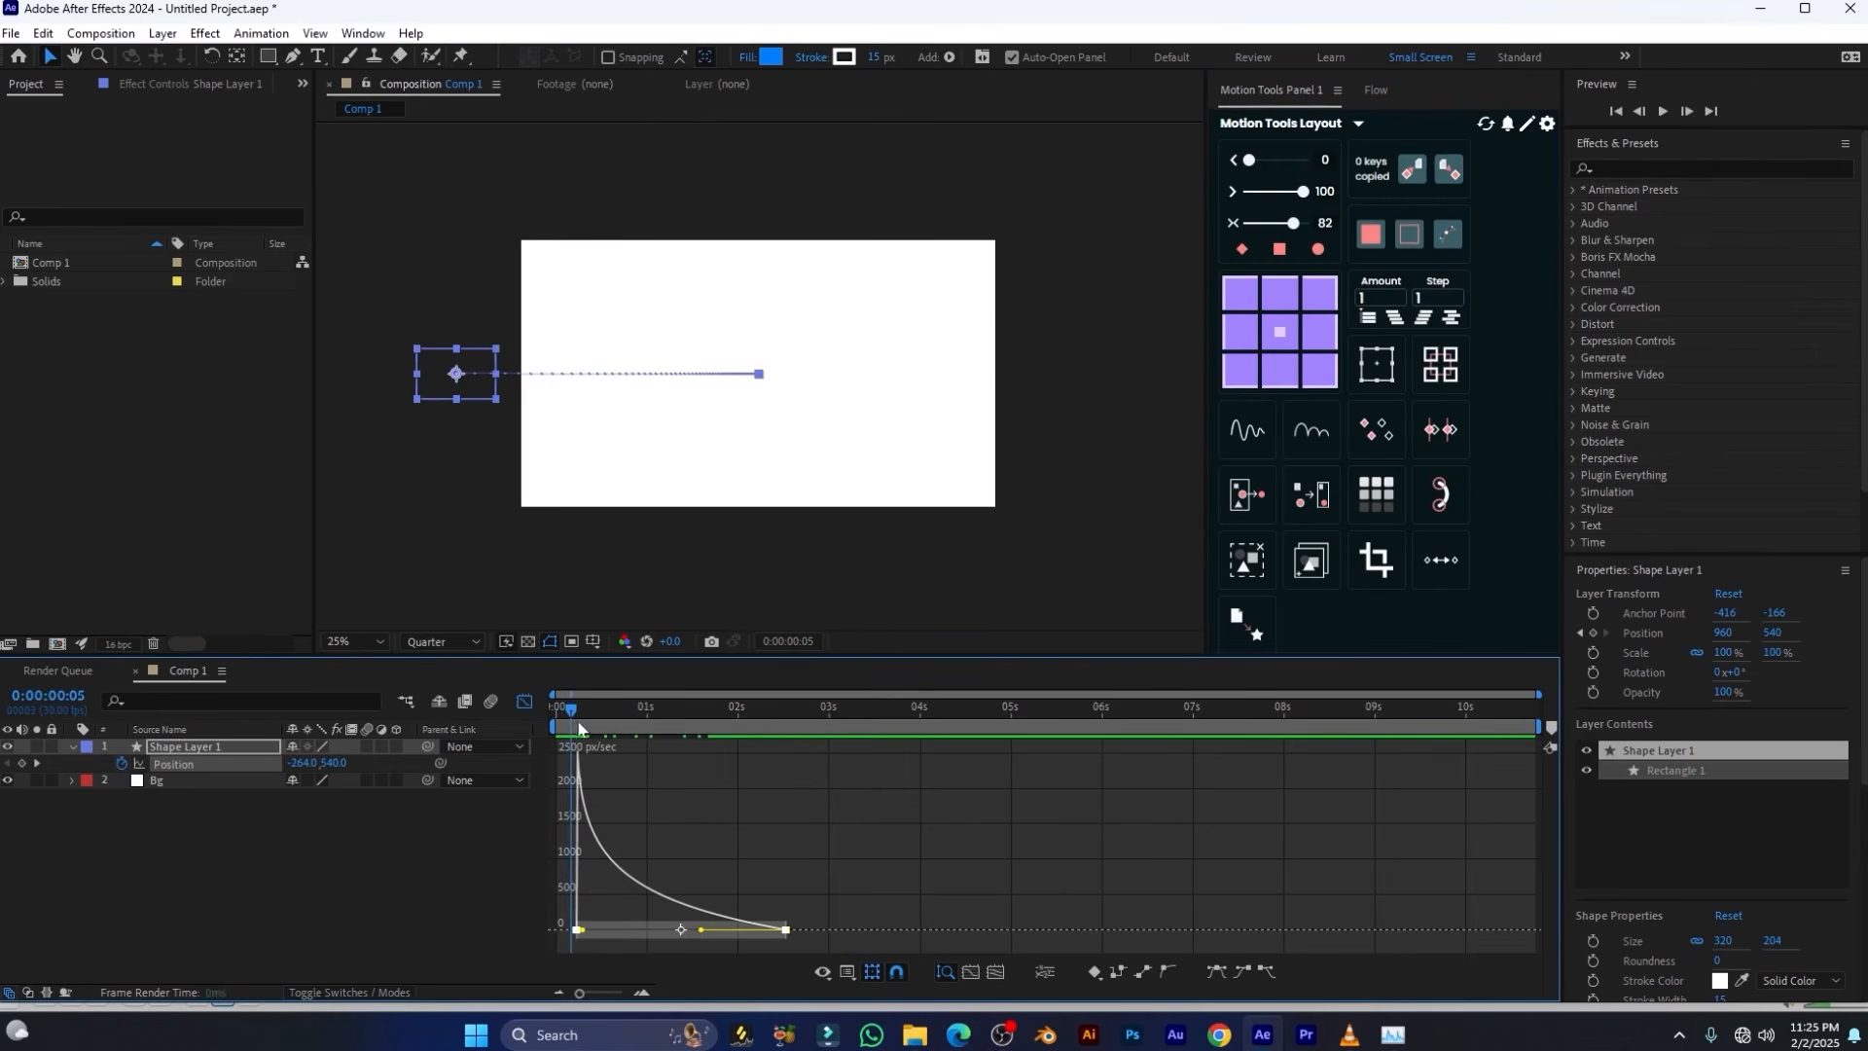
pyautogui.click(535, 716)
pyautogui.press('space')
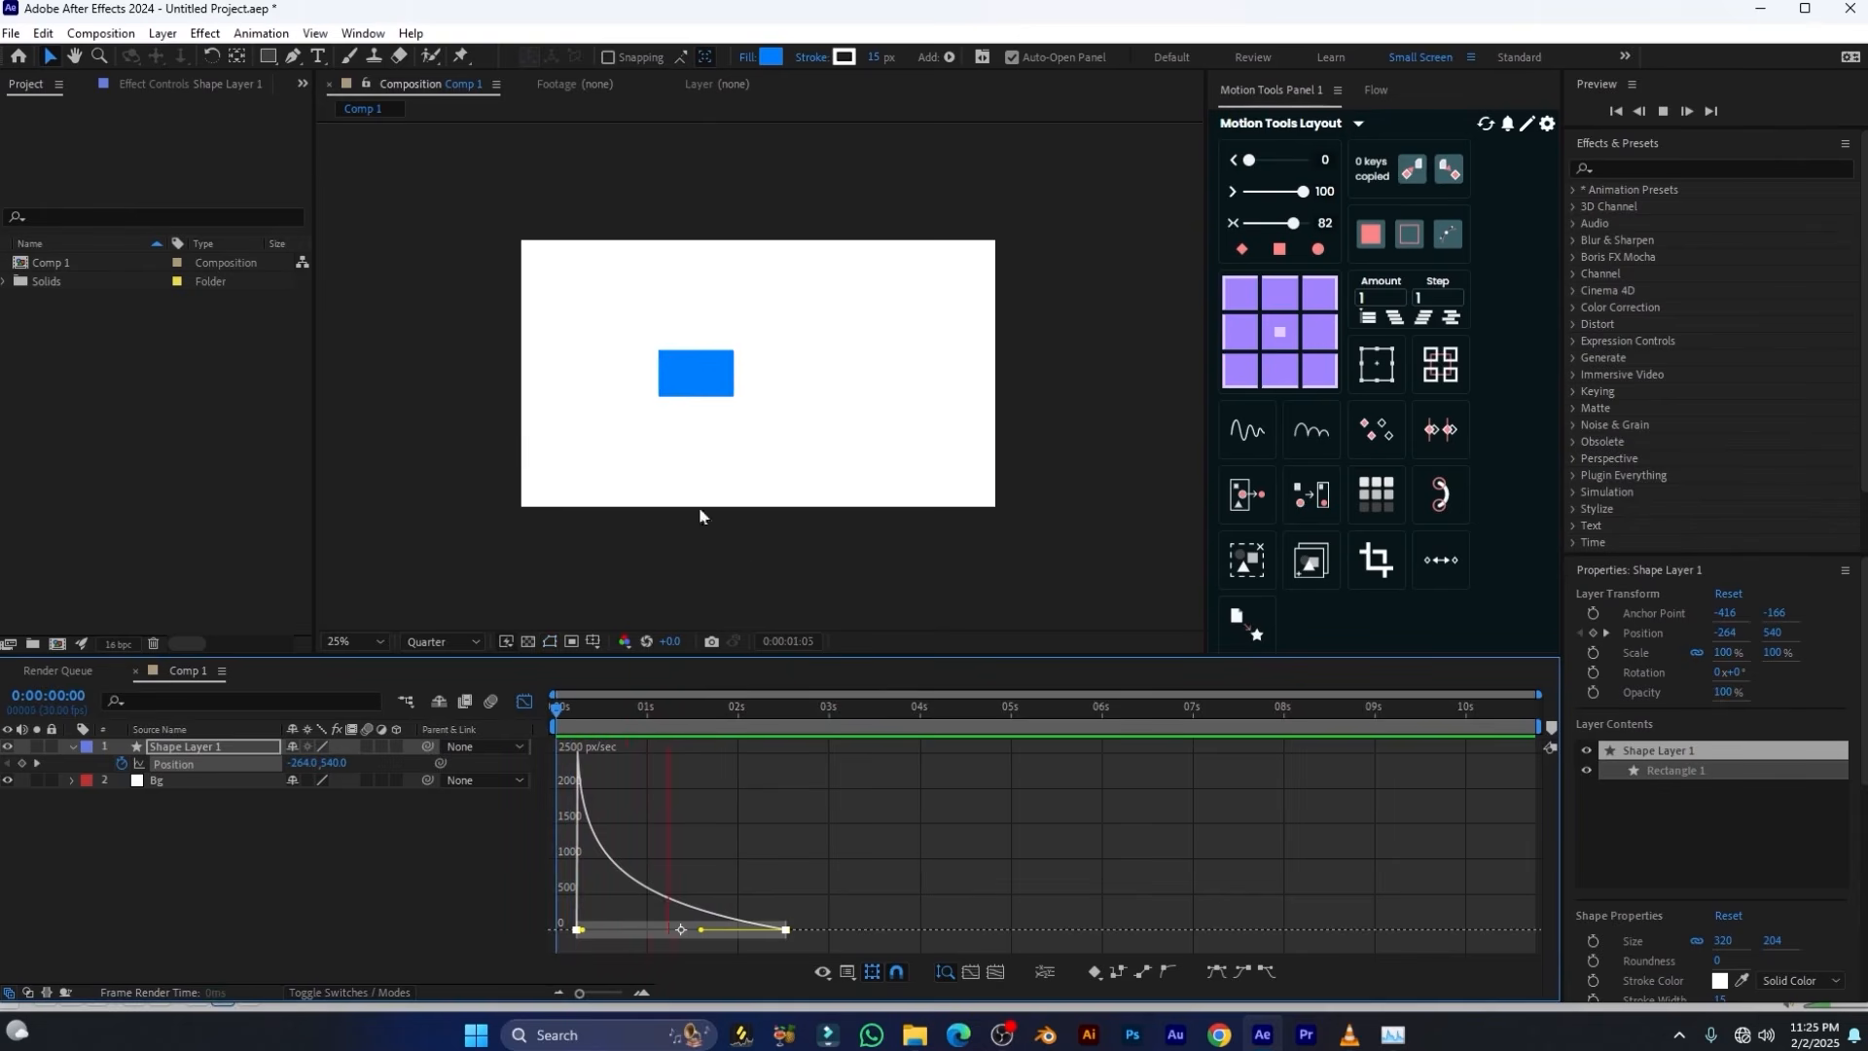
# Try an outgoing ease of 53 on the first Position keyframe, raise it to 87, and preview the motion from that keyframe
pyautogui.press('space')
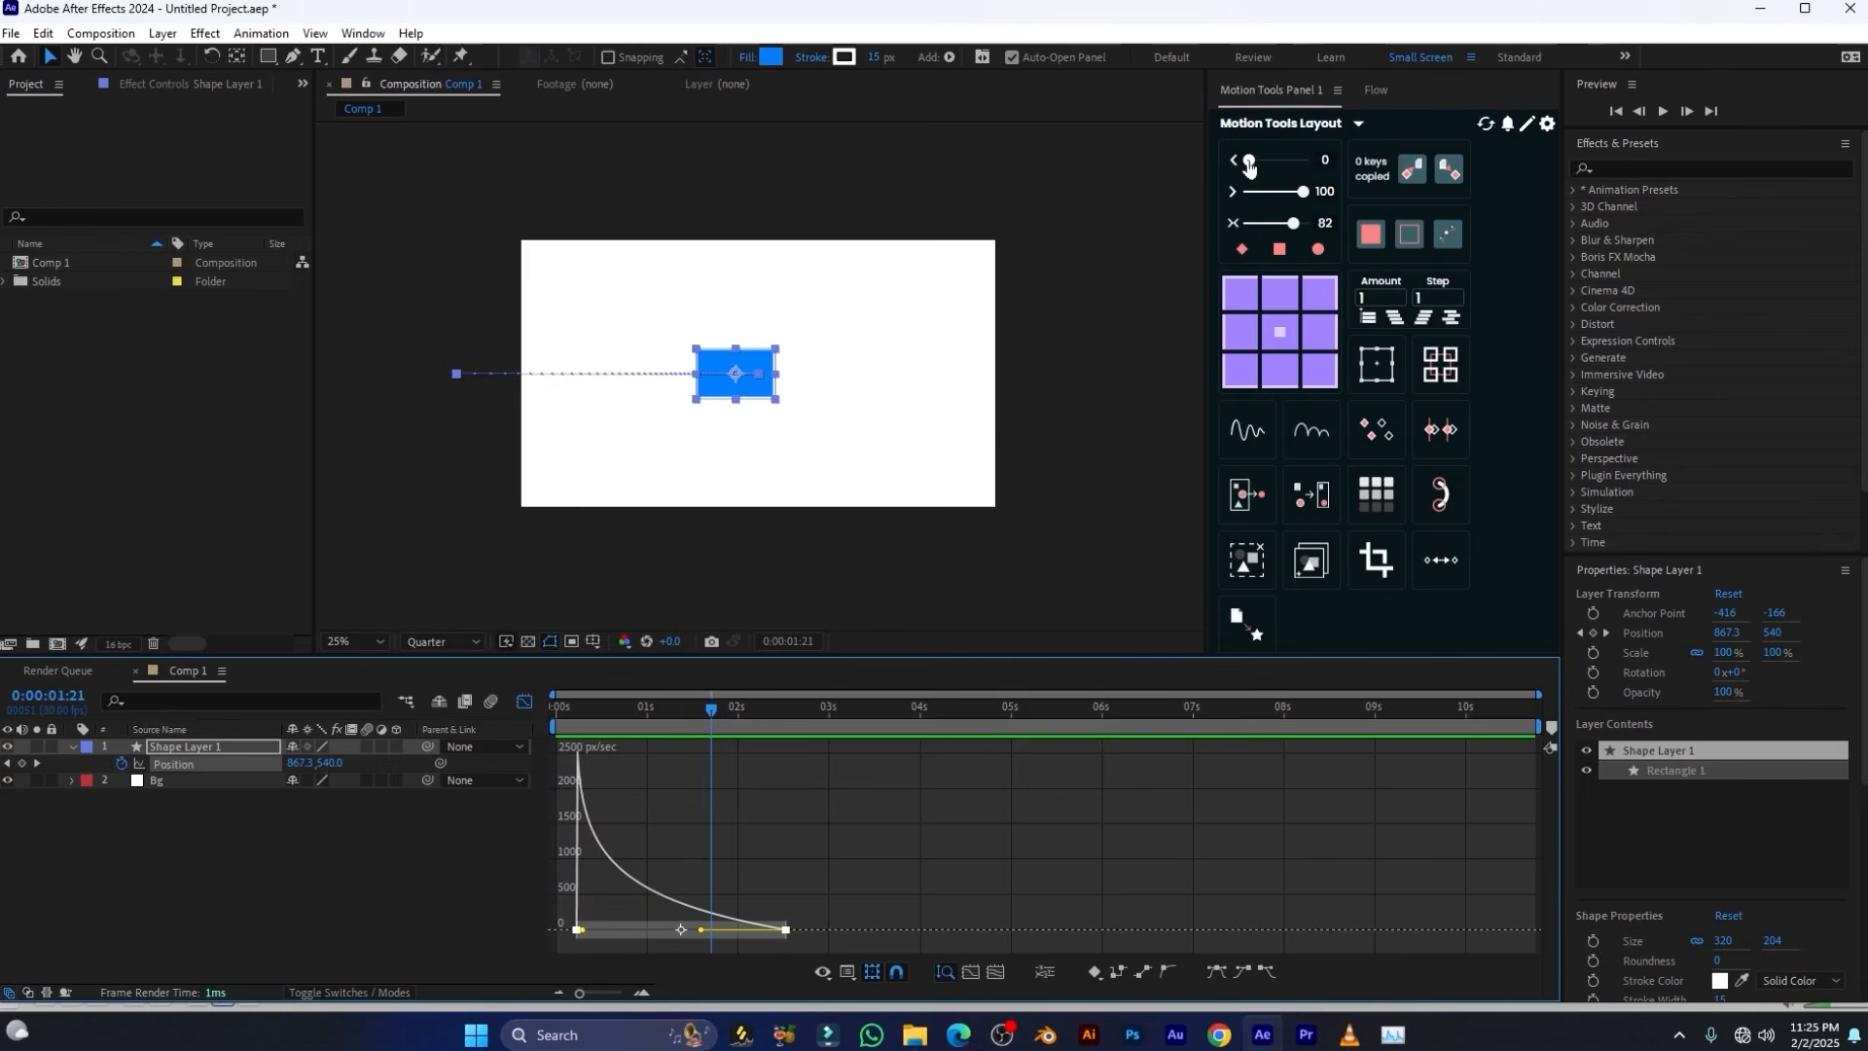
pyautogui.moveTo(1249, 165); pyautogui.dragTo(1281, 166)
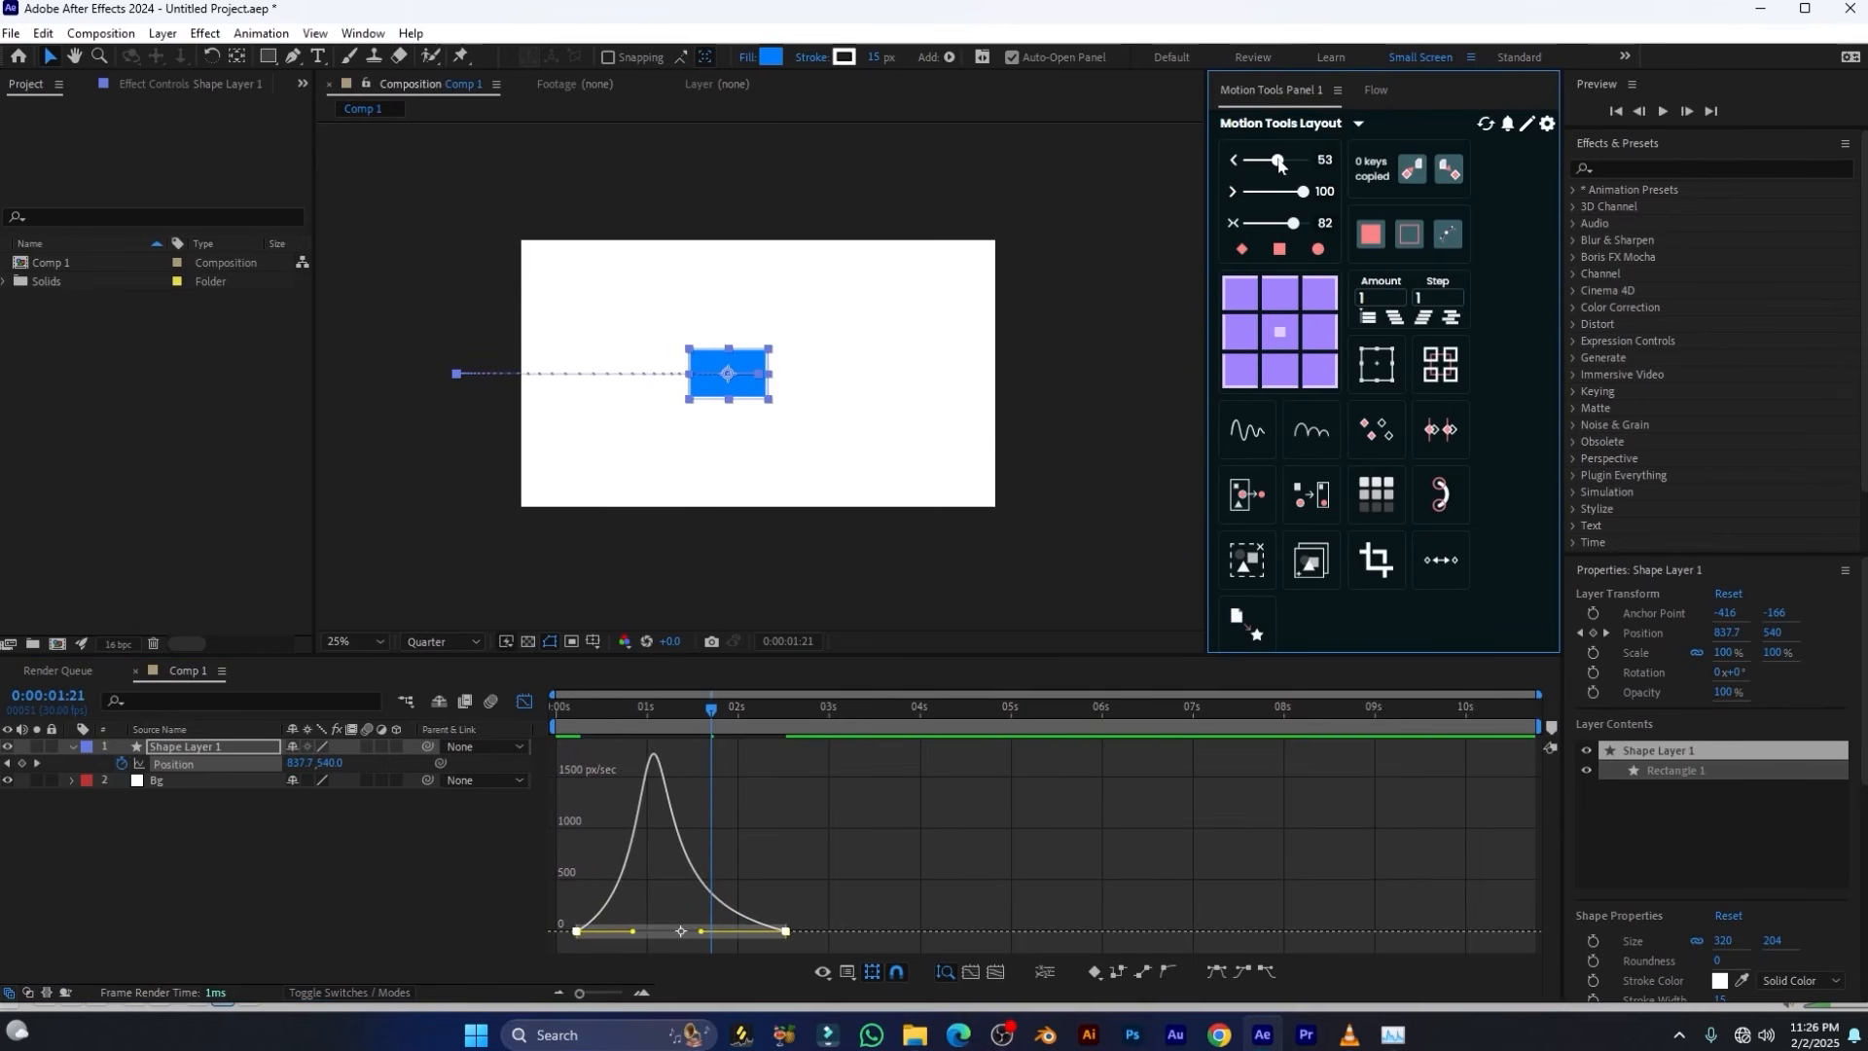
pyautogui.moveTo(590, 707); pyautogui.dragTo(578, 707)
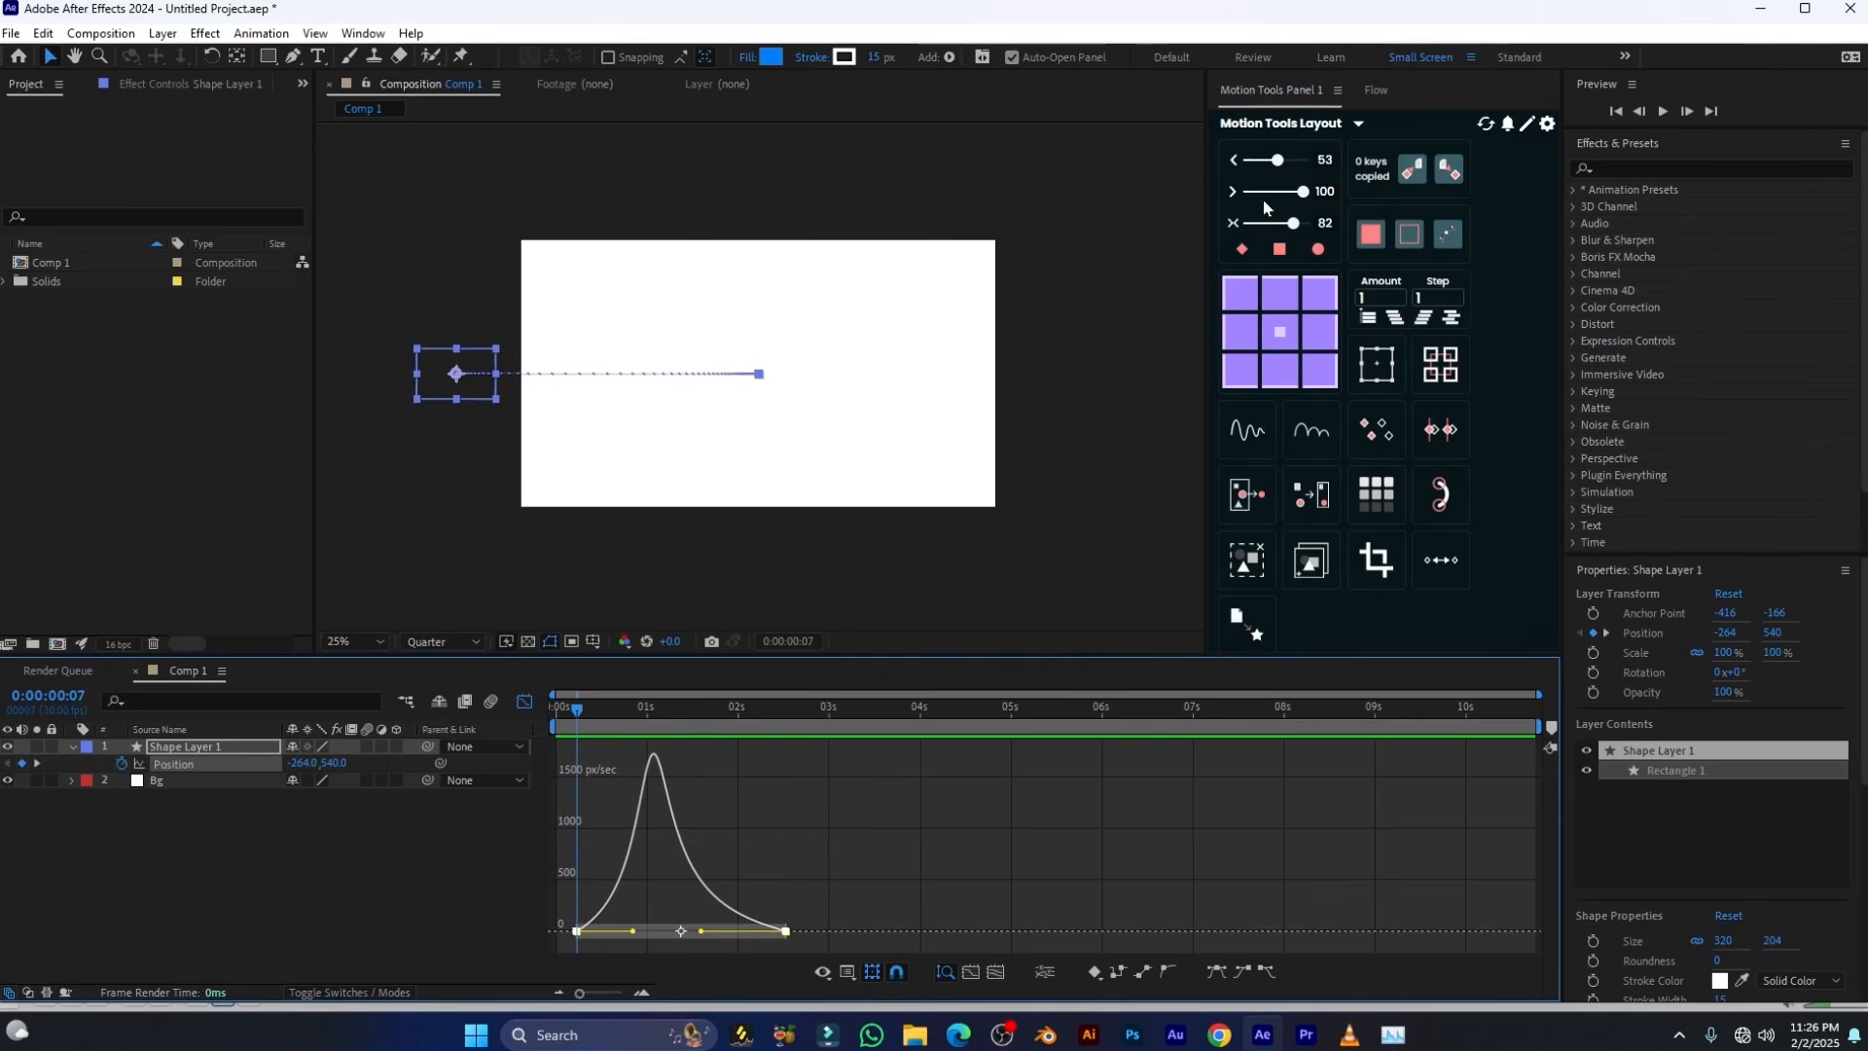
pyautogui.moveTo(1278, 164); pyautogui.dragTo(1297, 163)
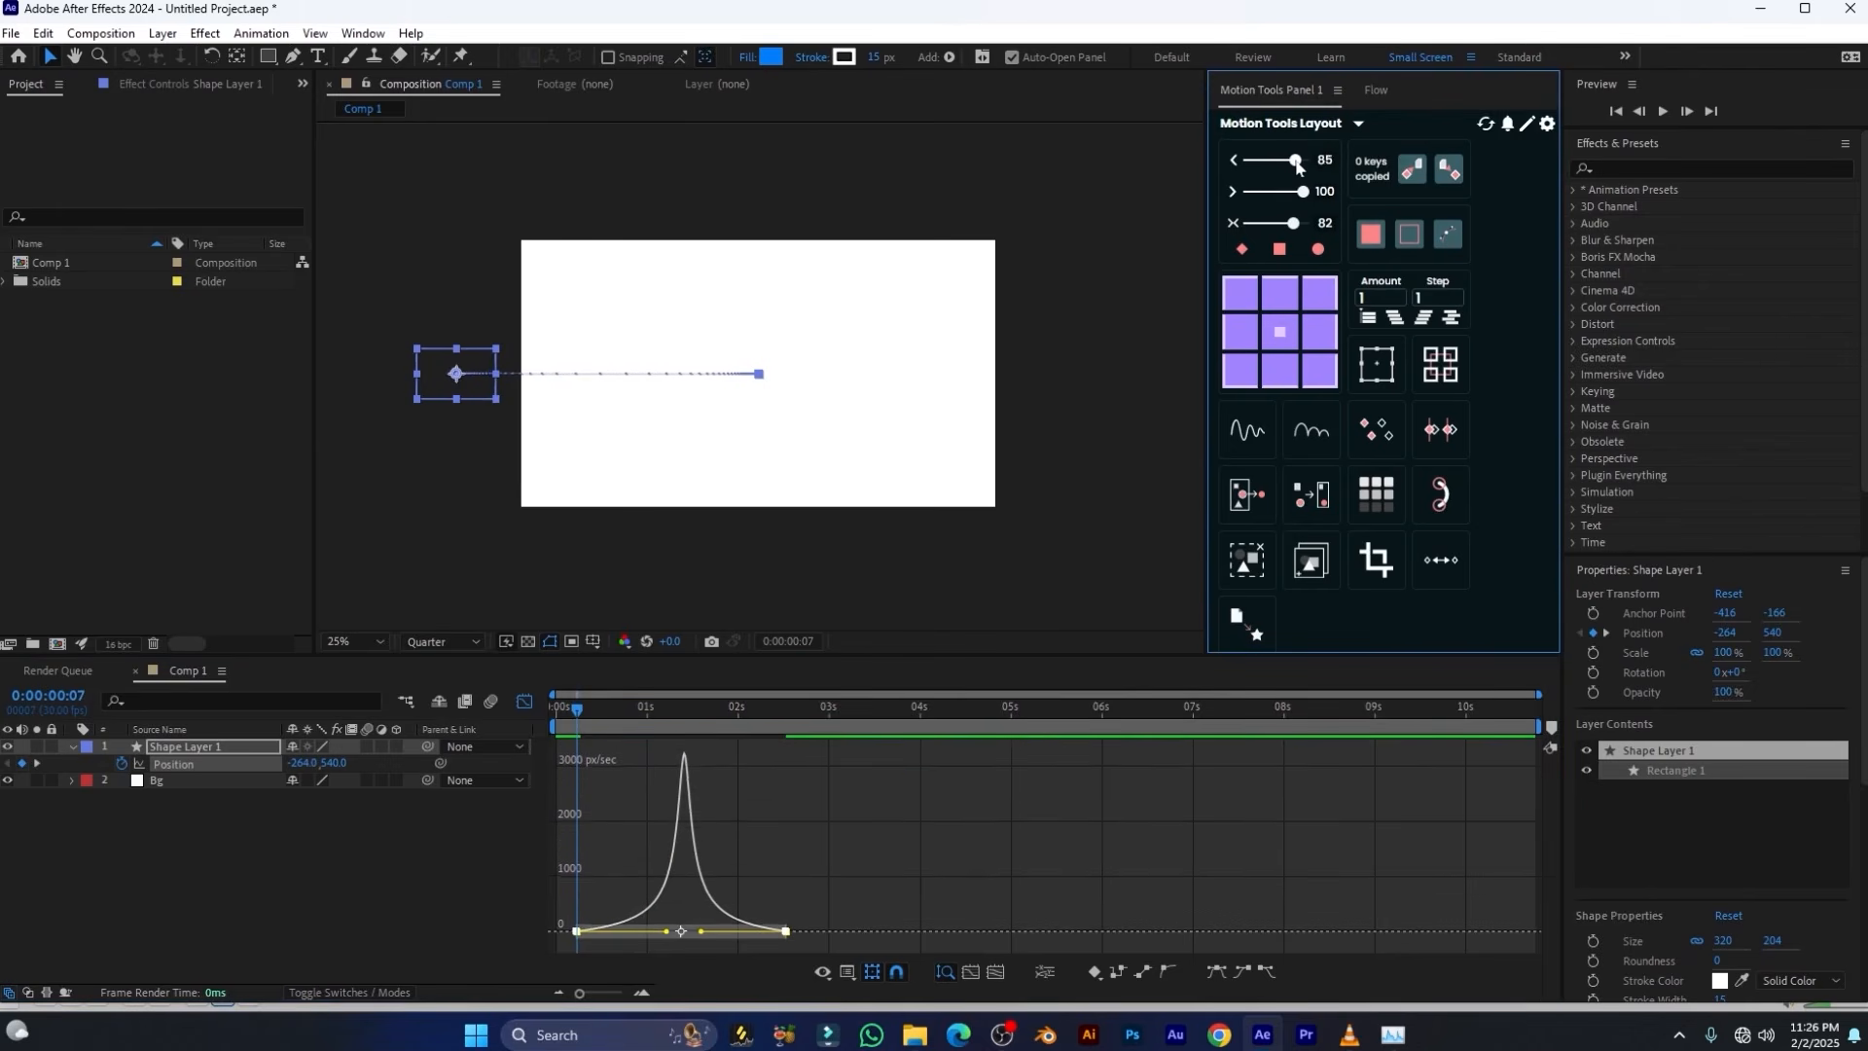
pyautogui.click(633, 726)
pyautogui.press('space')
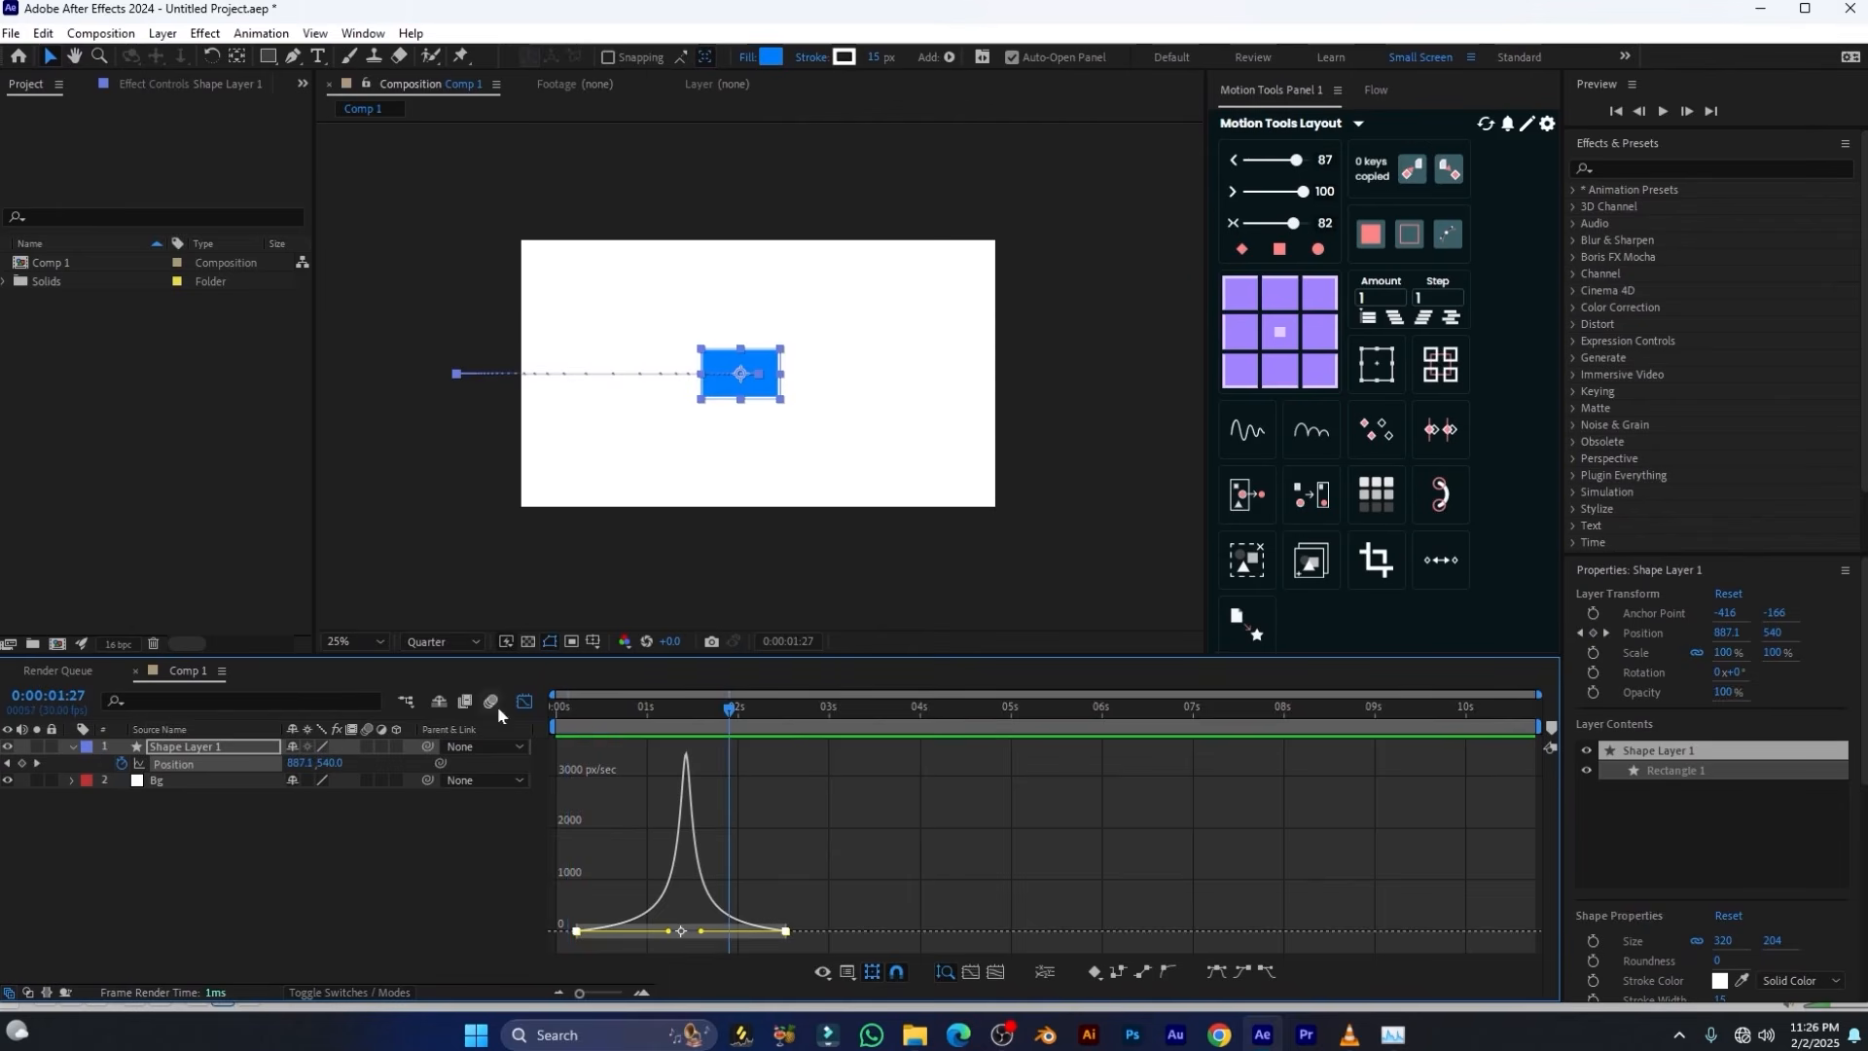
# Move the first Position keyframe to 0:00:00:26, set its X position to 226, and fit the composition in the viewer
pyautogui.click(524, 702)
pyautogui.click(593, 769)
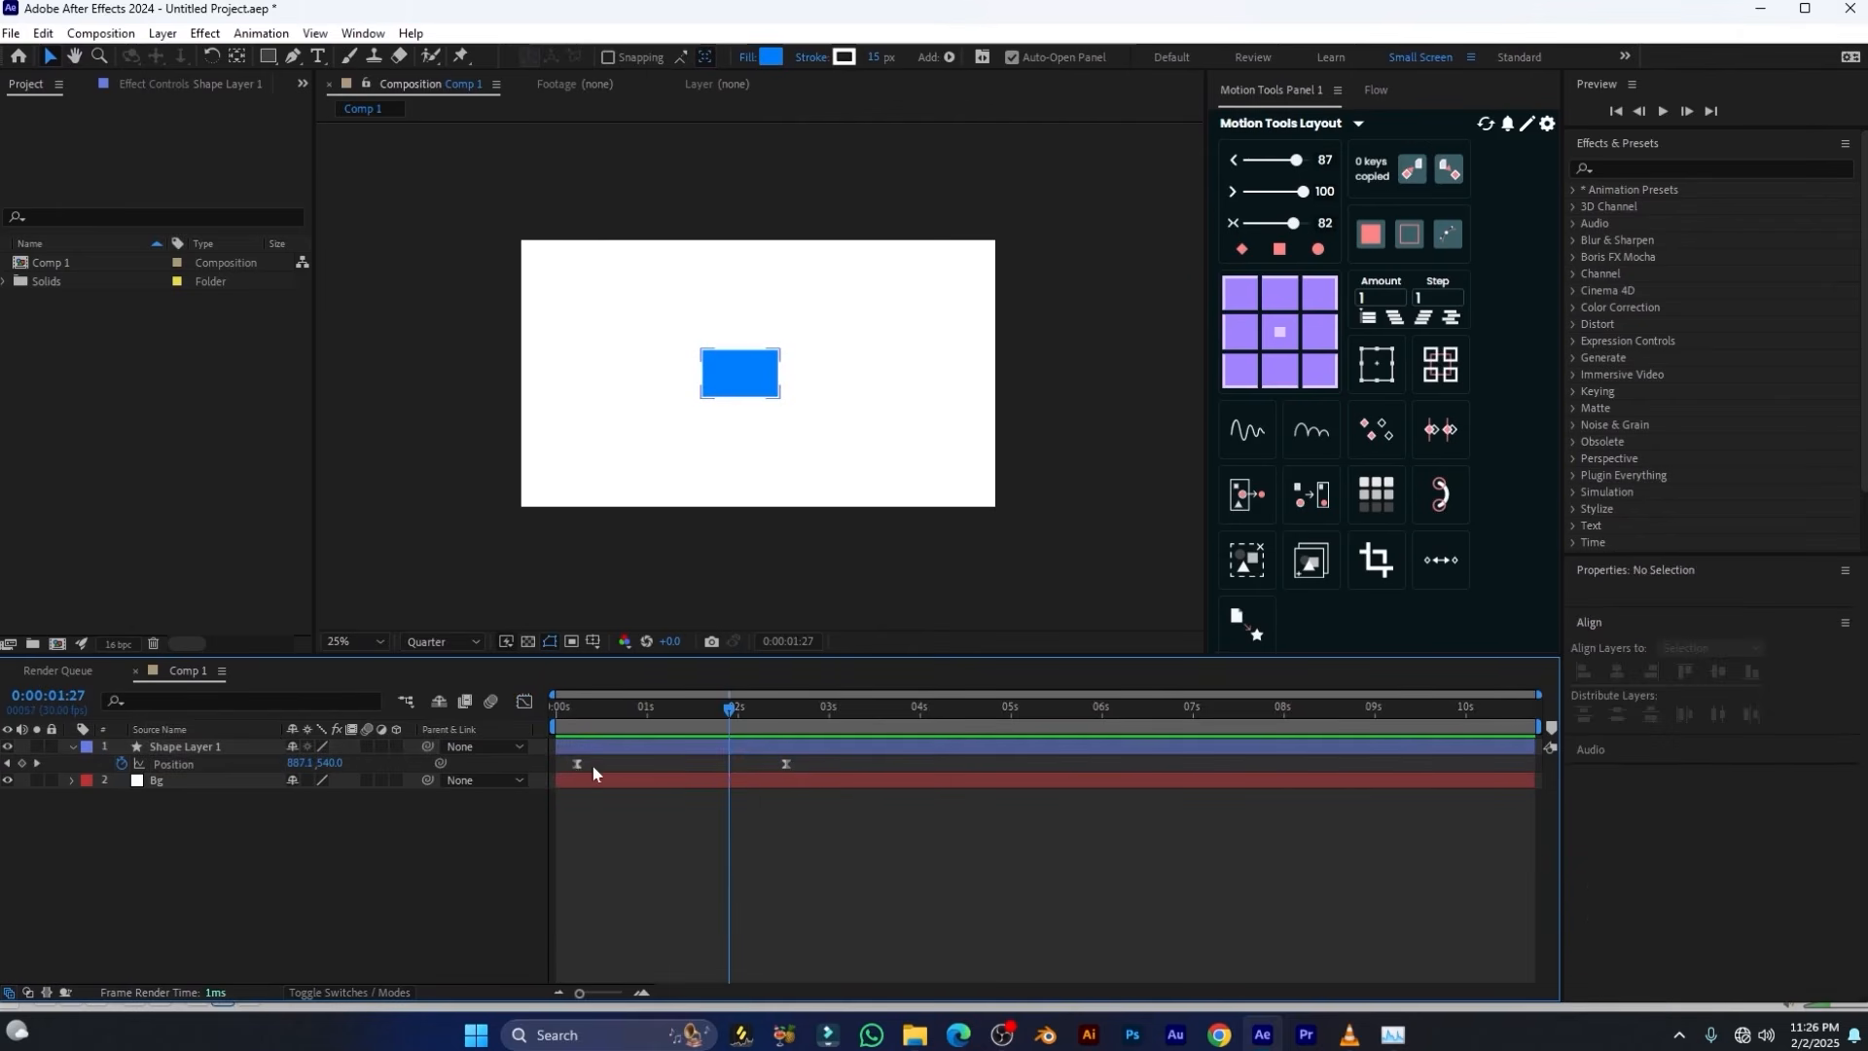
pyautogui.moveTo(578, 763); pyautogui.dragTo(637, 713)
pyautogui.click(629, 715)
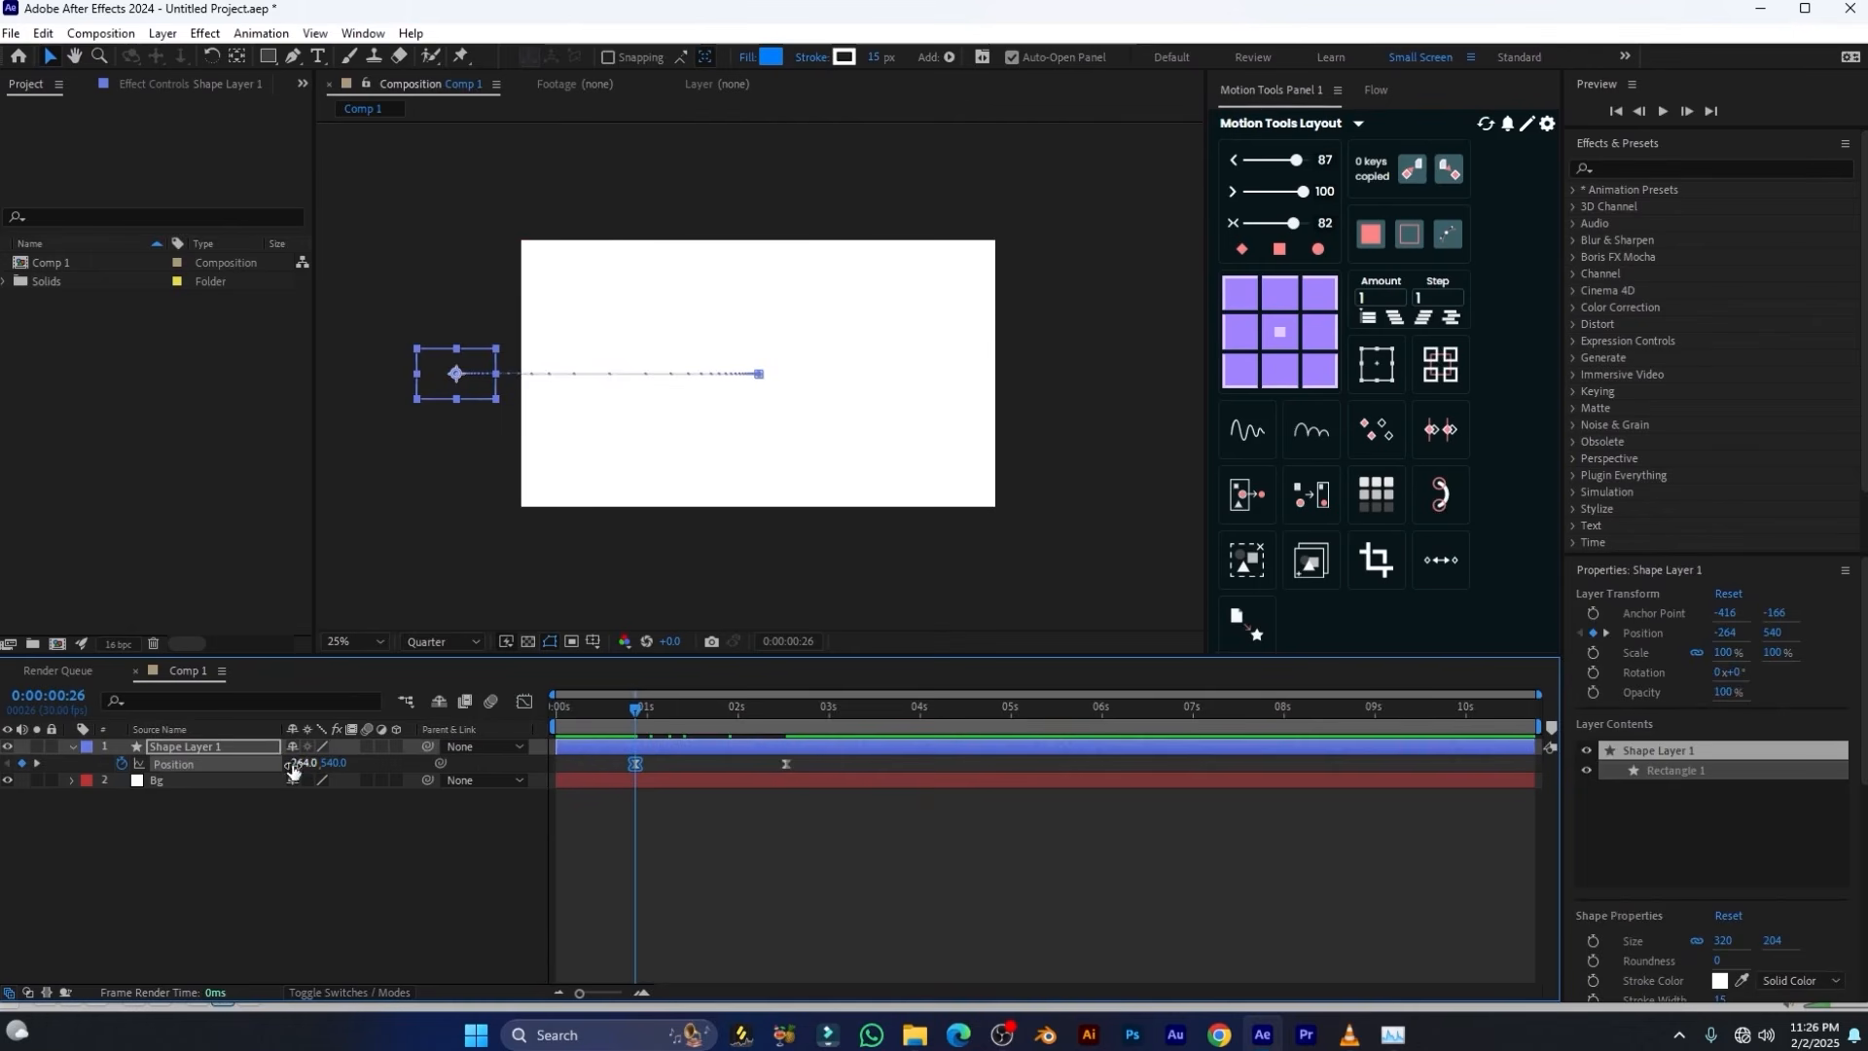
pyautogui.moveTo(291, 769); pyautogui.dragTo(715, 420)
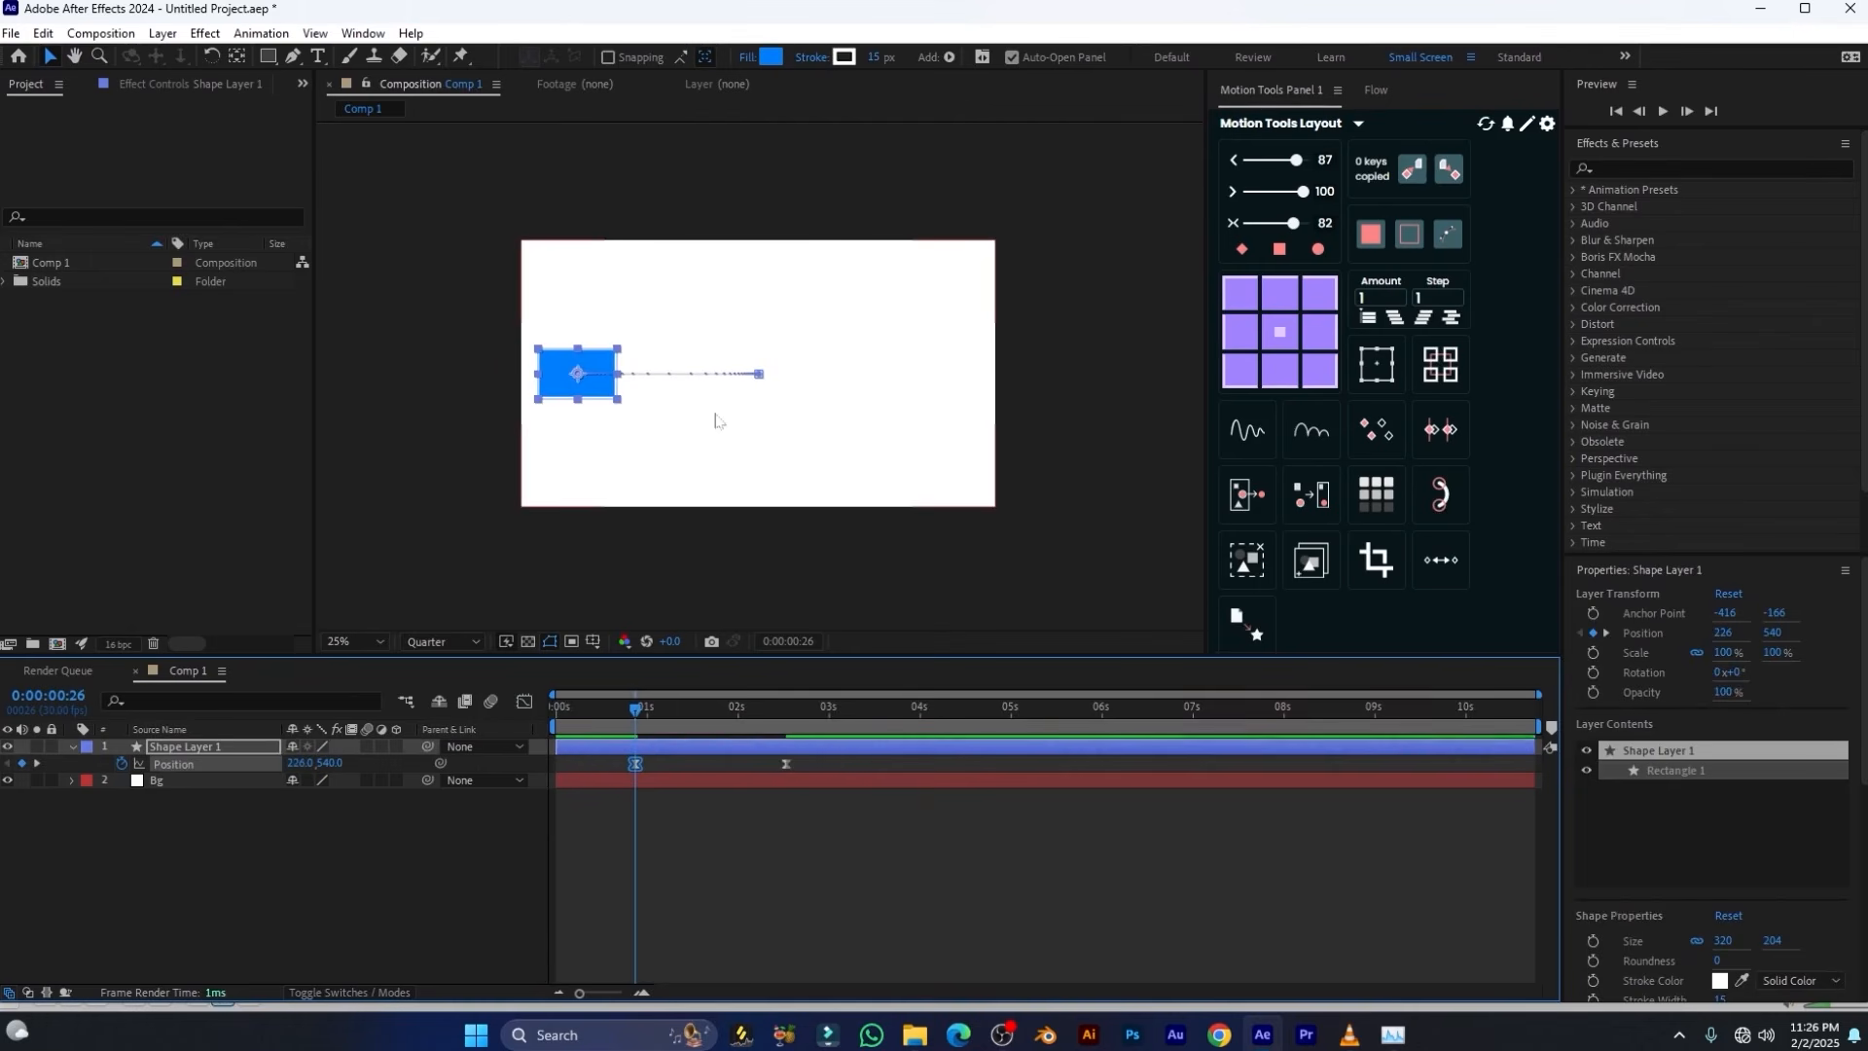
pyautogui.hotkey('shift', '/')
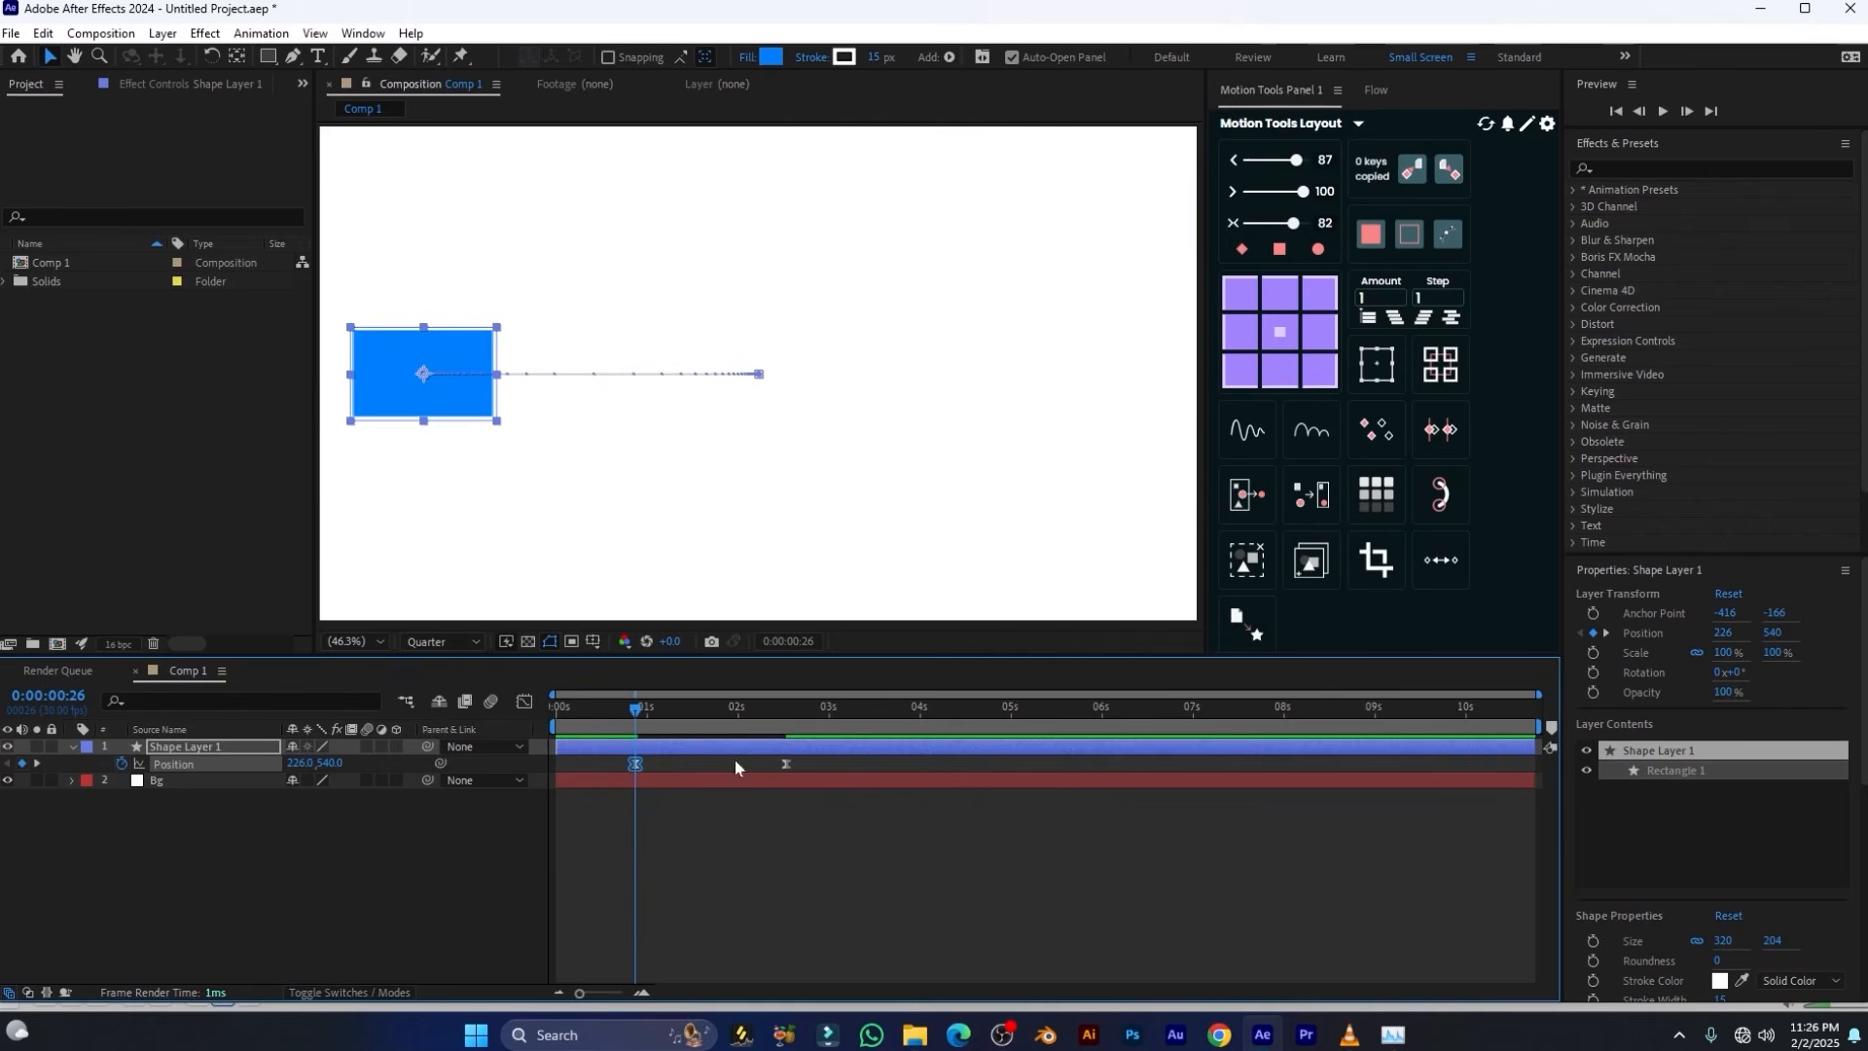
# Select both Position keyframes in the speed graph, set the incoming ease to 0, and scrub the start of the motion
pyautogui.moveTo(844, 758); pyautogui.dragTo(627, 806)
pyautogui.click(525, 702)
pyautogui.click(832, 848)
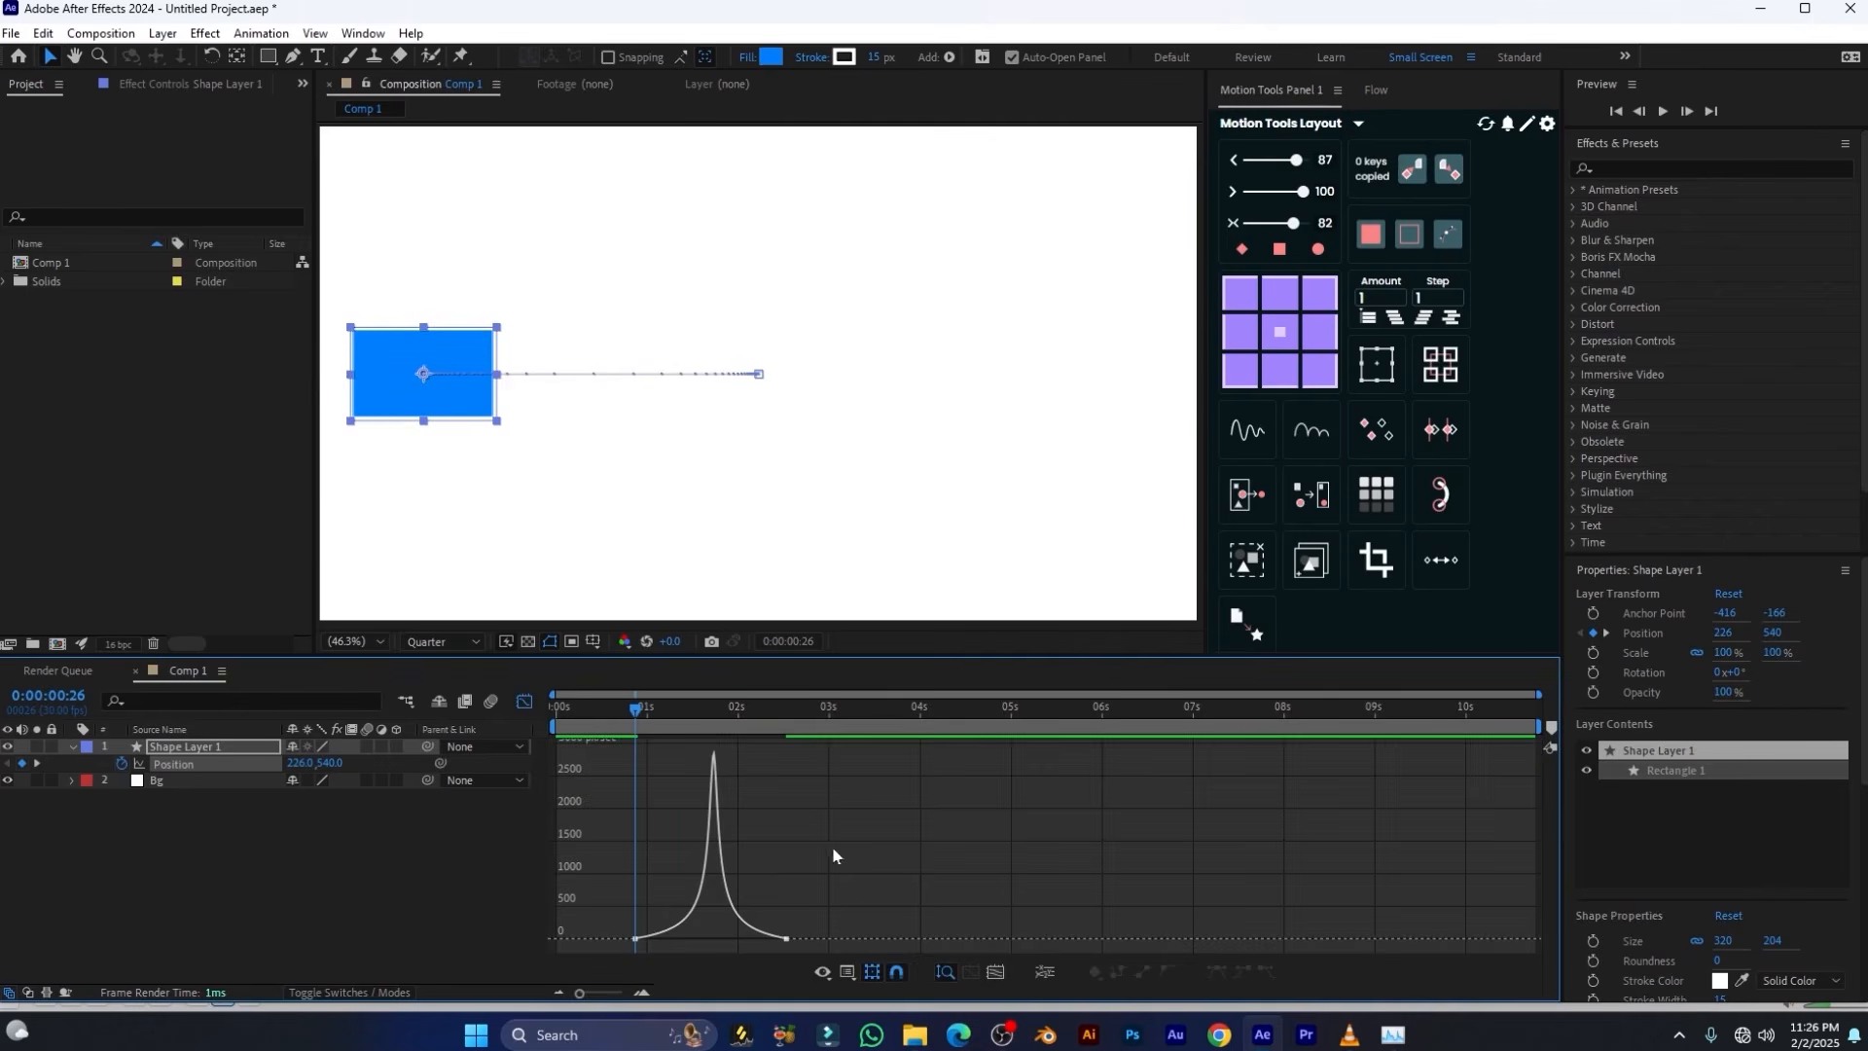
pyautogui.moveTo(858, 912); pyautogui.dragTo(564, 958)
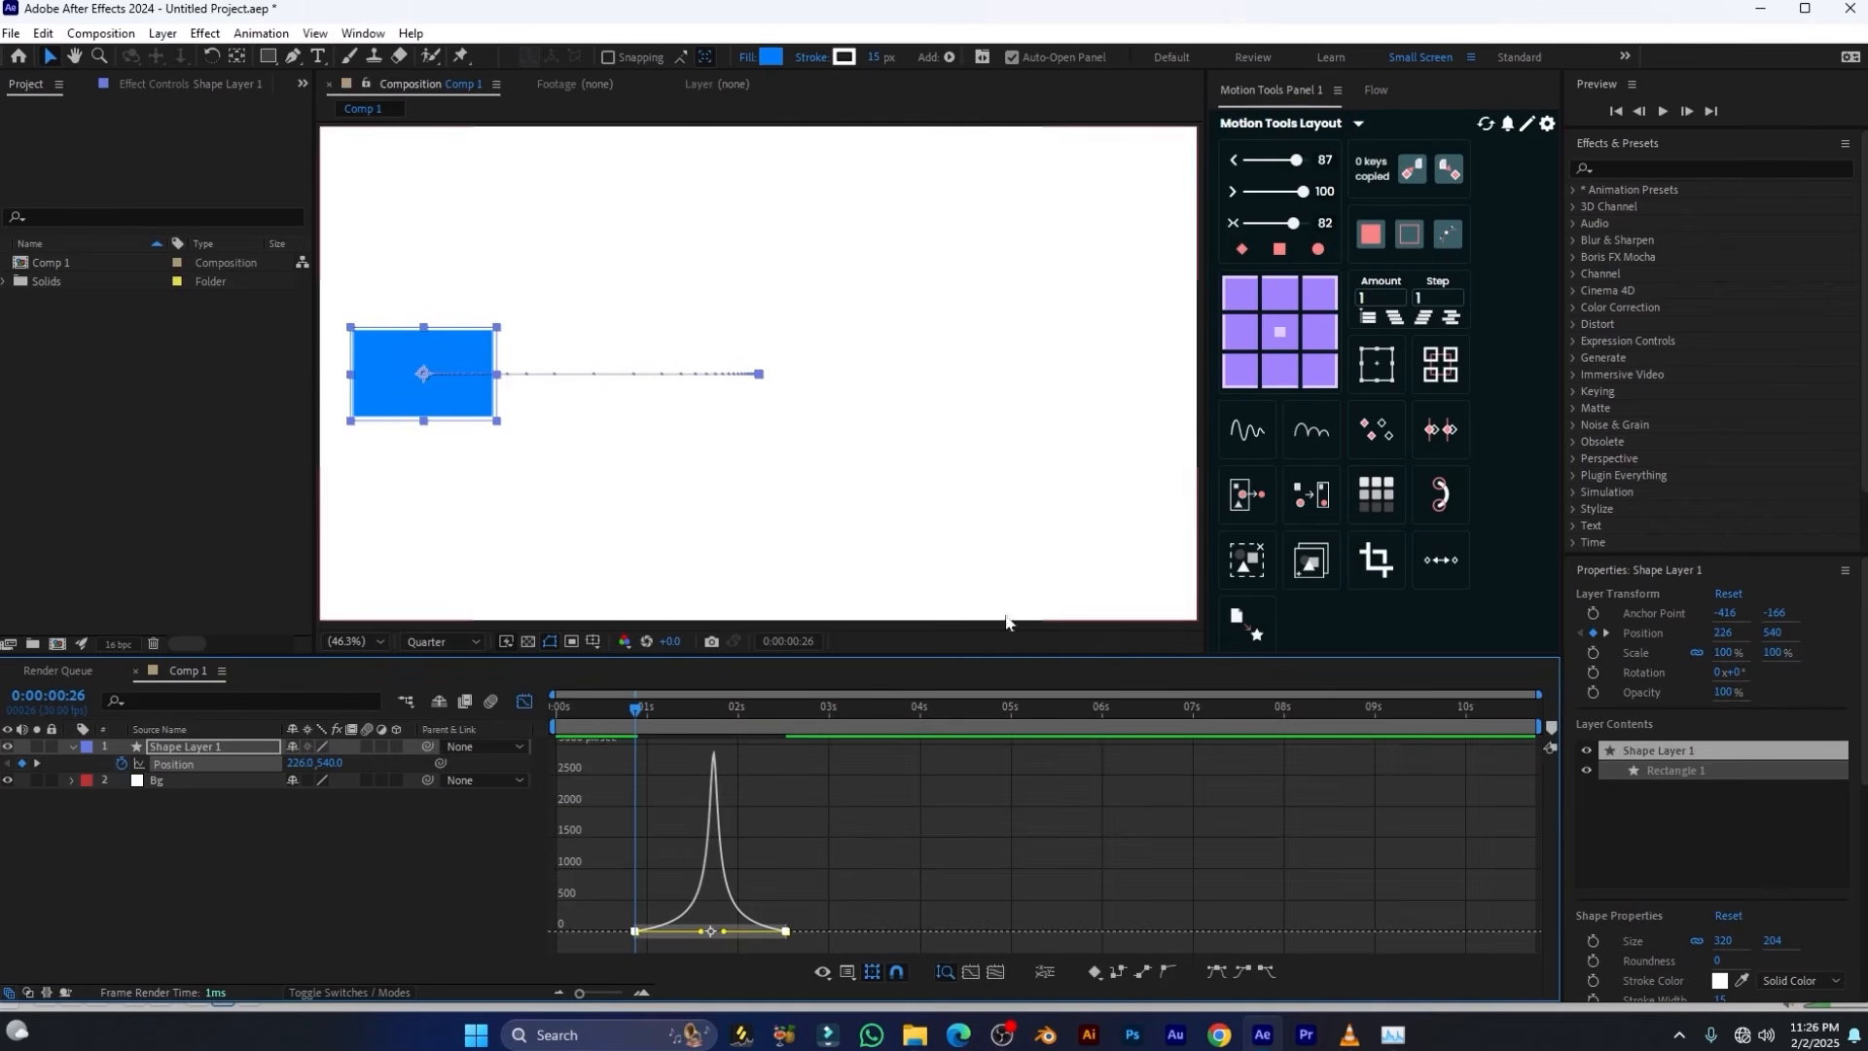
pyautogui.moveTo(1304, 201); pyautogui.dragTo(1249, 193)
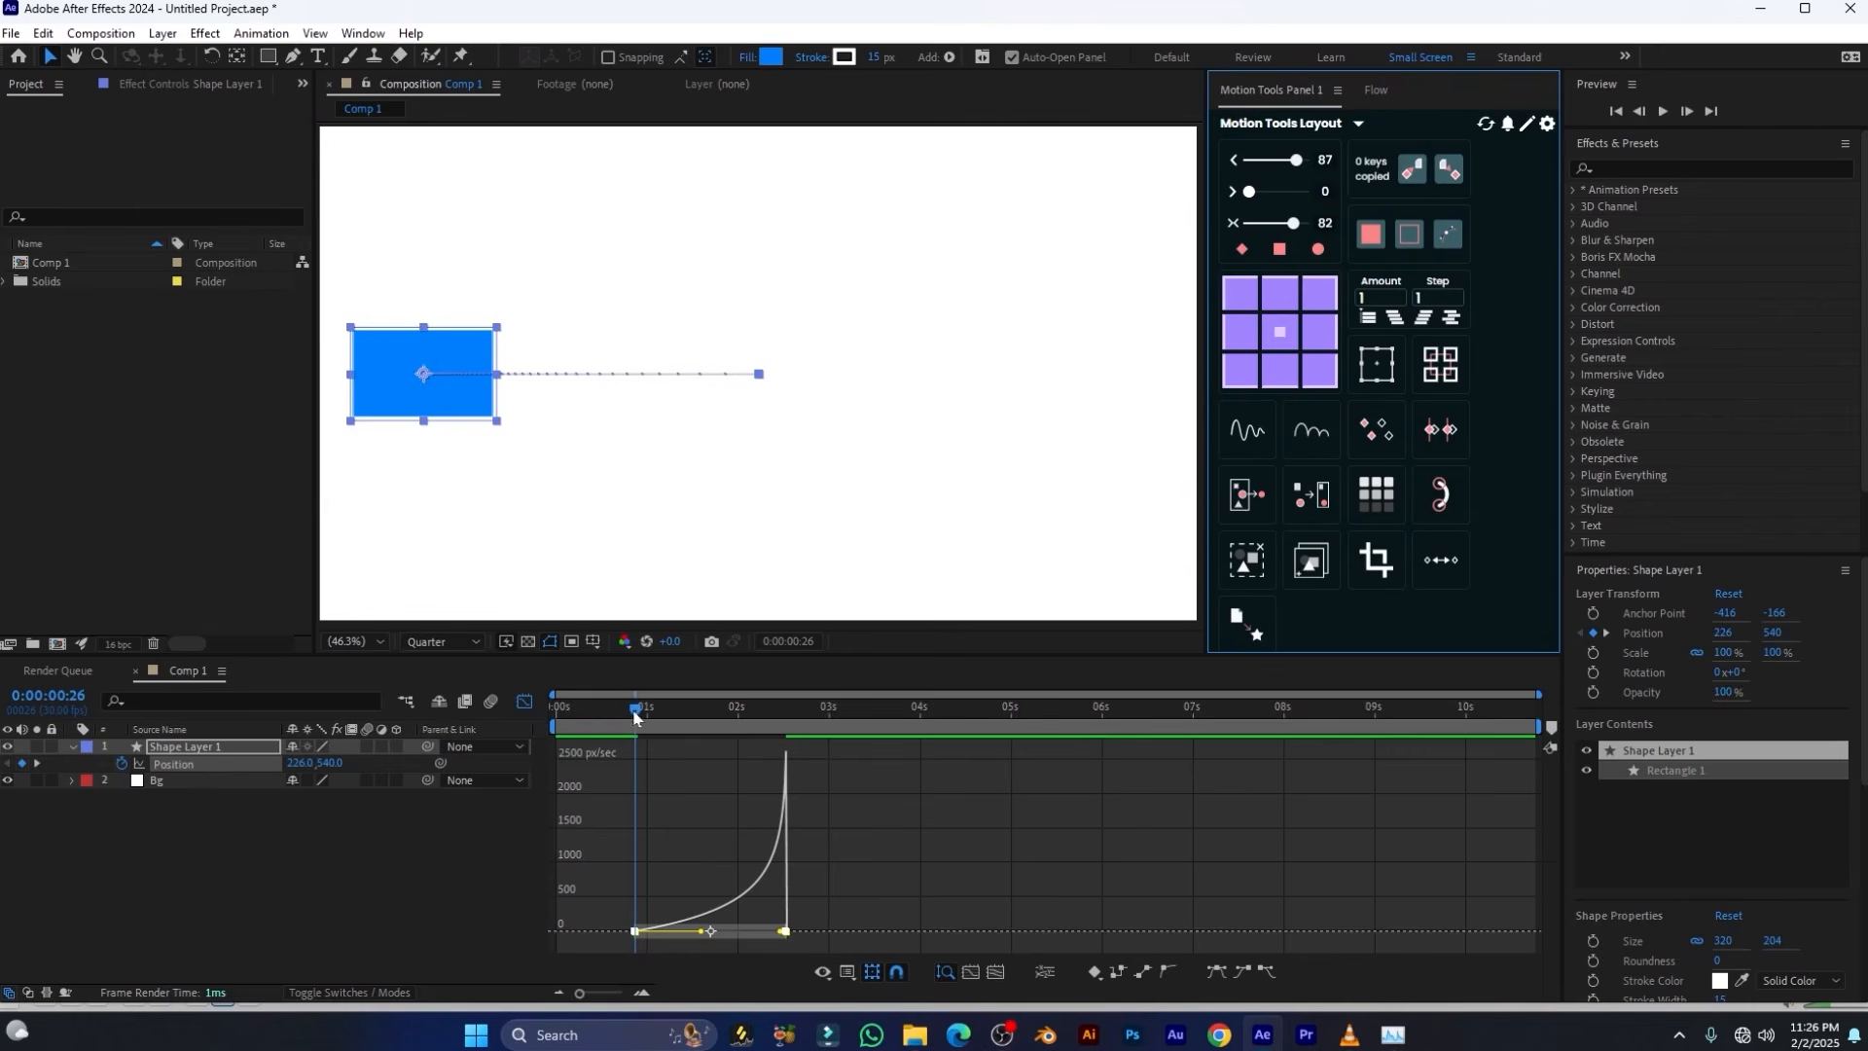
pyautogui.moveTo(633, 717)
pyautogui.mouseDown()
pyautogui.moveTo(610, 717)
pyautogui.moveTo(649, 717)
pyautogui.mouseUp()
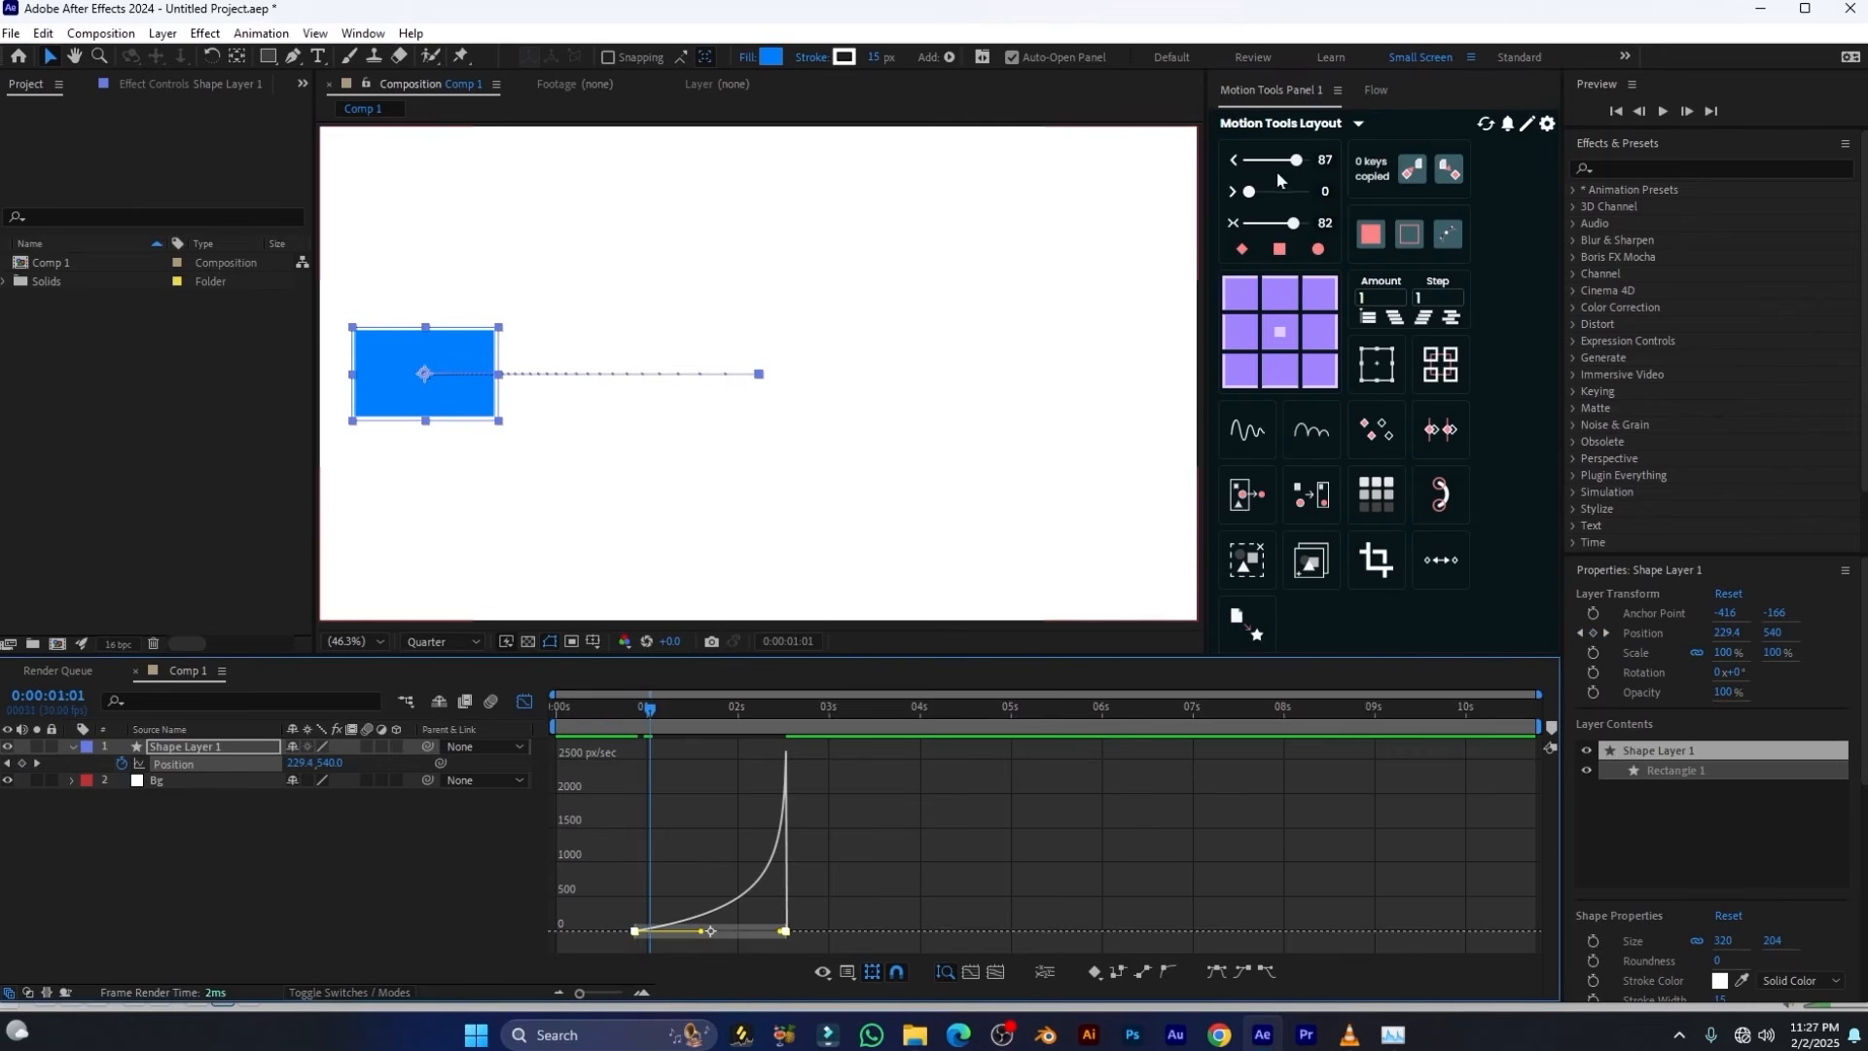
# Set the outgoing ease on the selected Position keyframes to 82 and preview the slow start
pyautogui.moveTo(1295, 160)
pyautogui.mouseDown()
pyautogui.moveTo(1255, 166)
pyautogui.moveTo(1296, 164)
pyautogui.mouseUp()
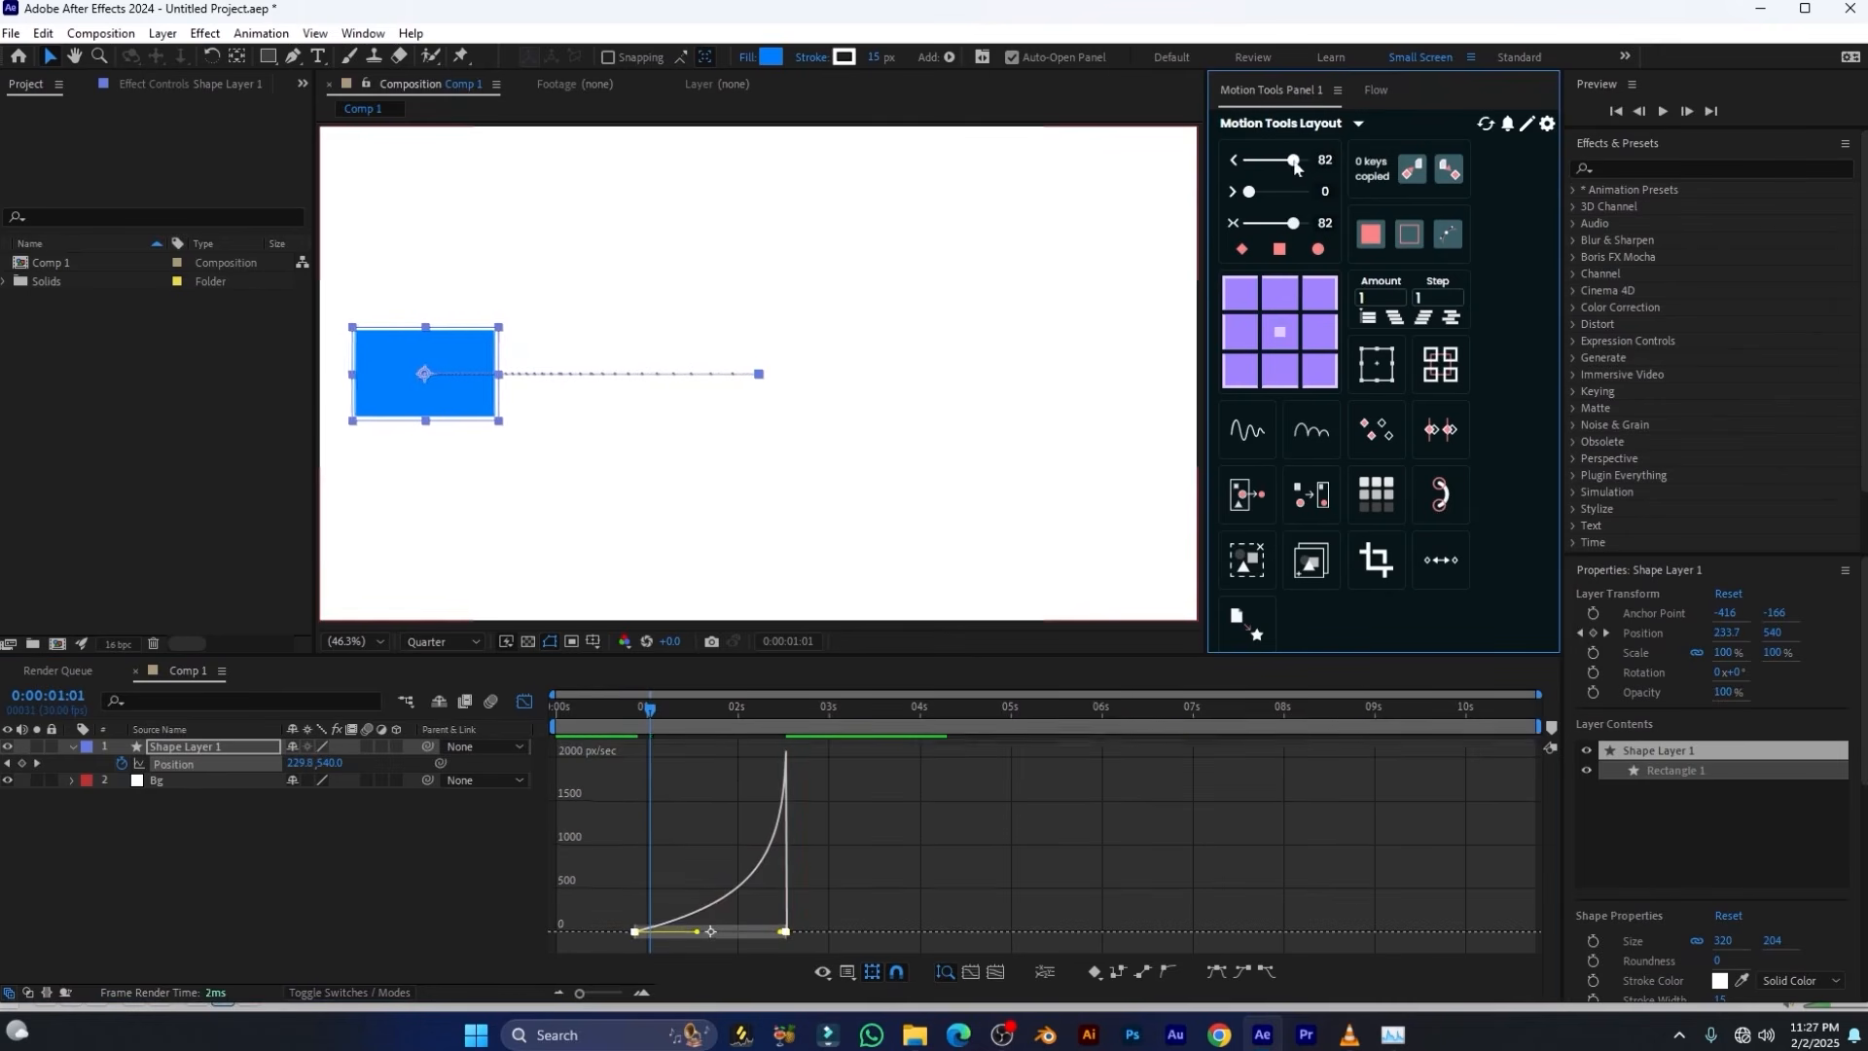
pyautogui.press('space')
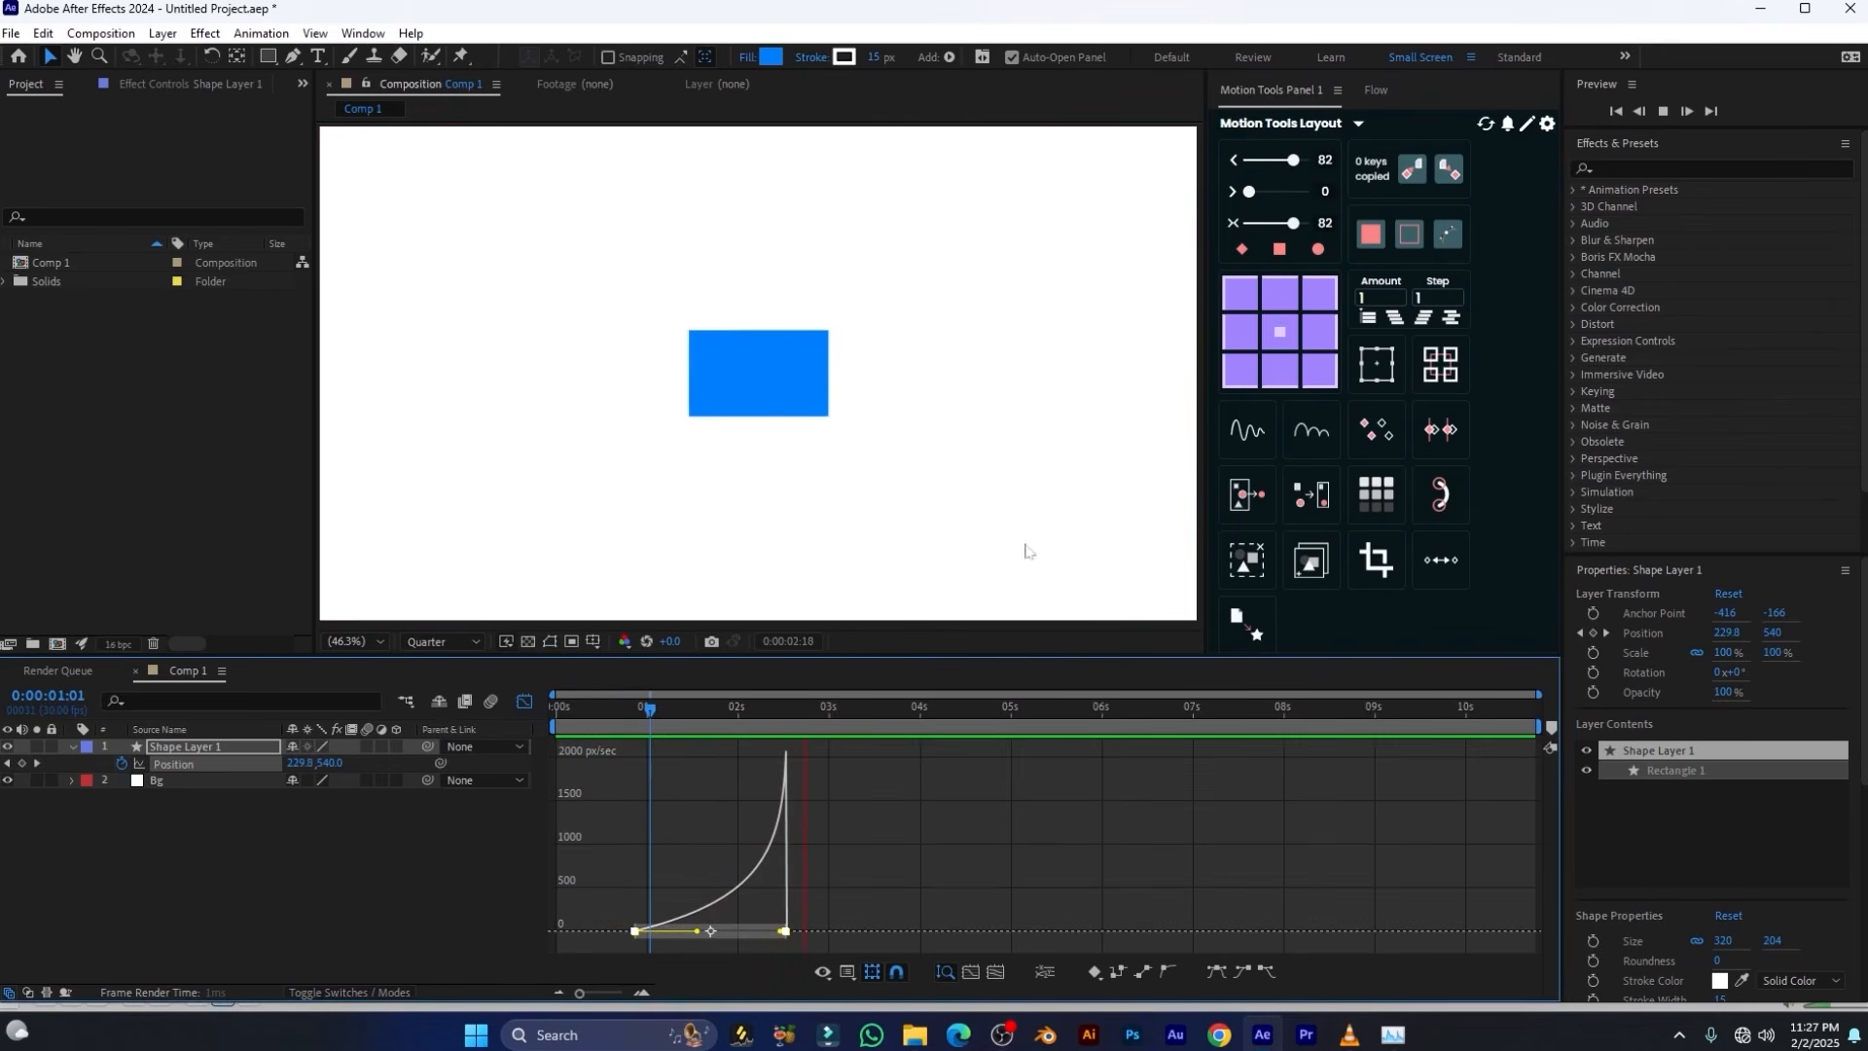
pyautogui.press('space')
pyautogui.click(658, 714)
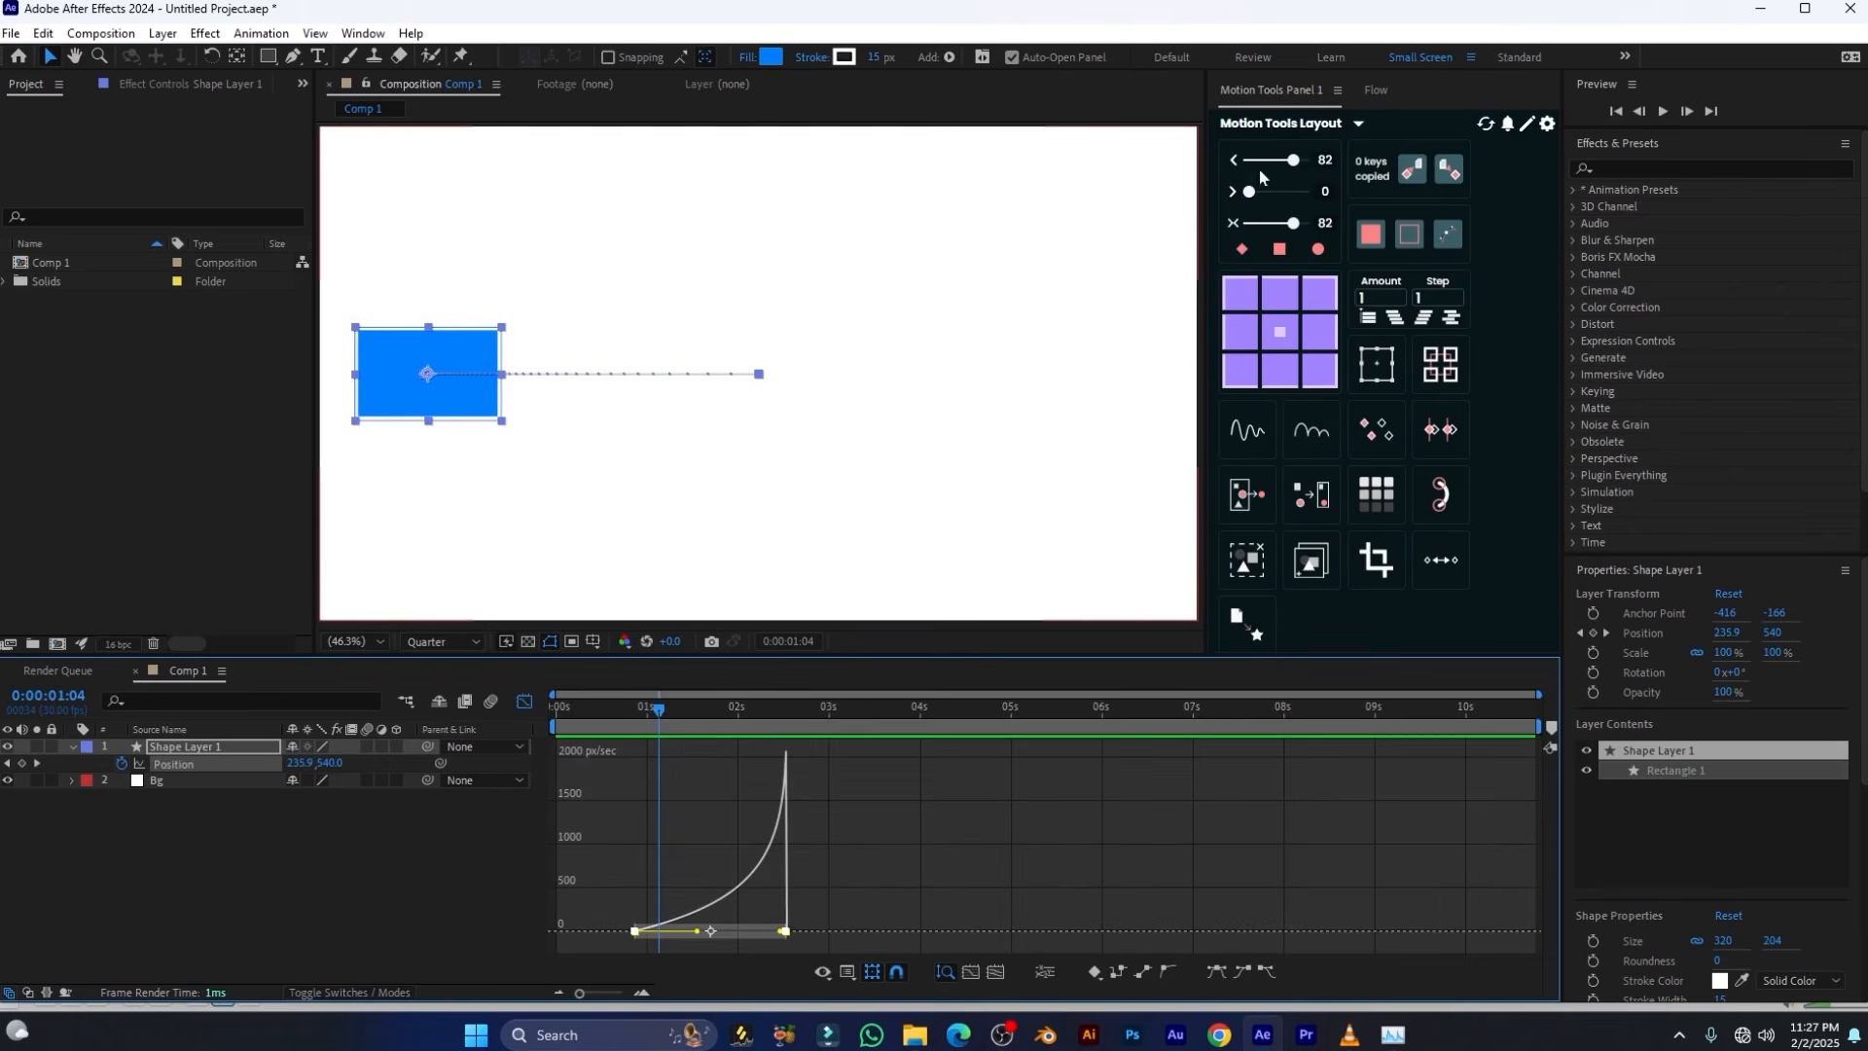
# Set the outgoing ease to 0 and the incoming ease to 58, and preview the motion from 0:00:00:17
pyautogui.moveTo(1291, 160)
pyautogui.mouseDown()
pyautogui.moveTo(1226, 170)
pyautogui.moveTo(1280, 192)
pyautogui.mouseUp()
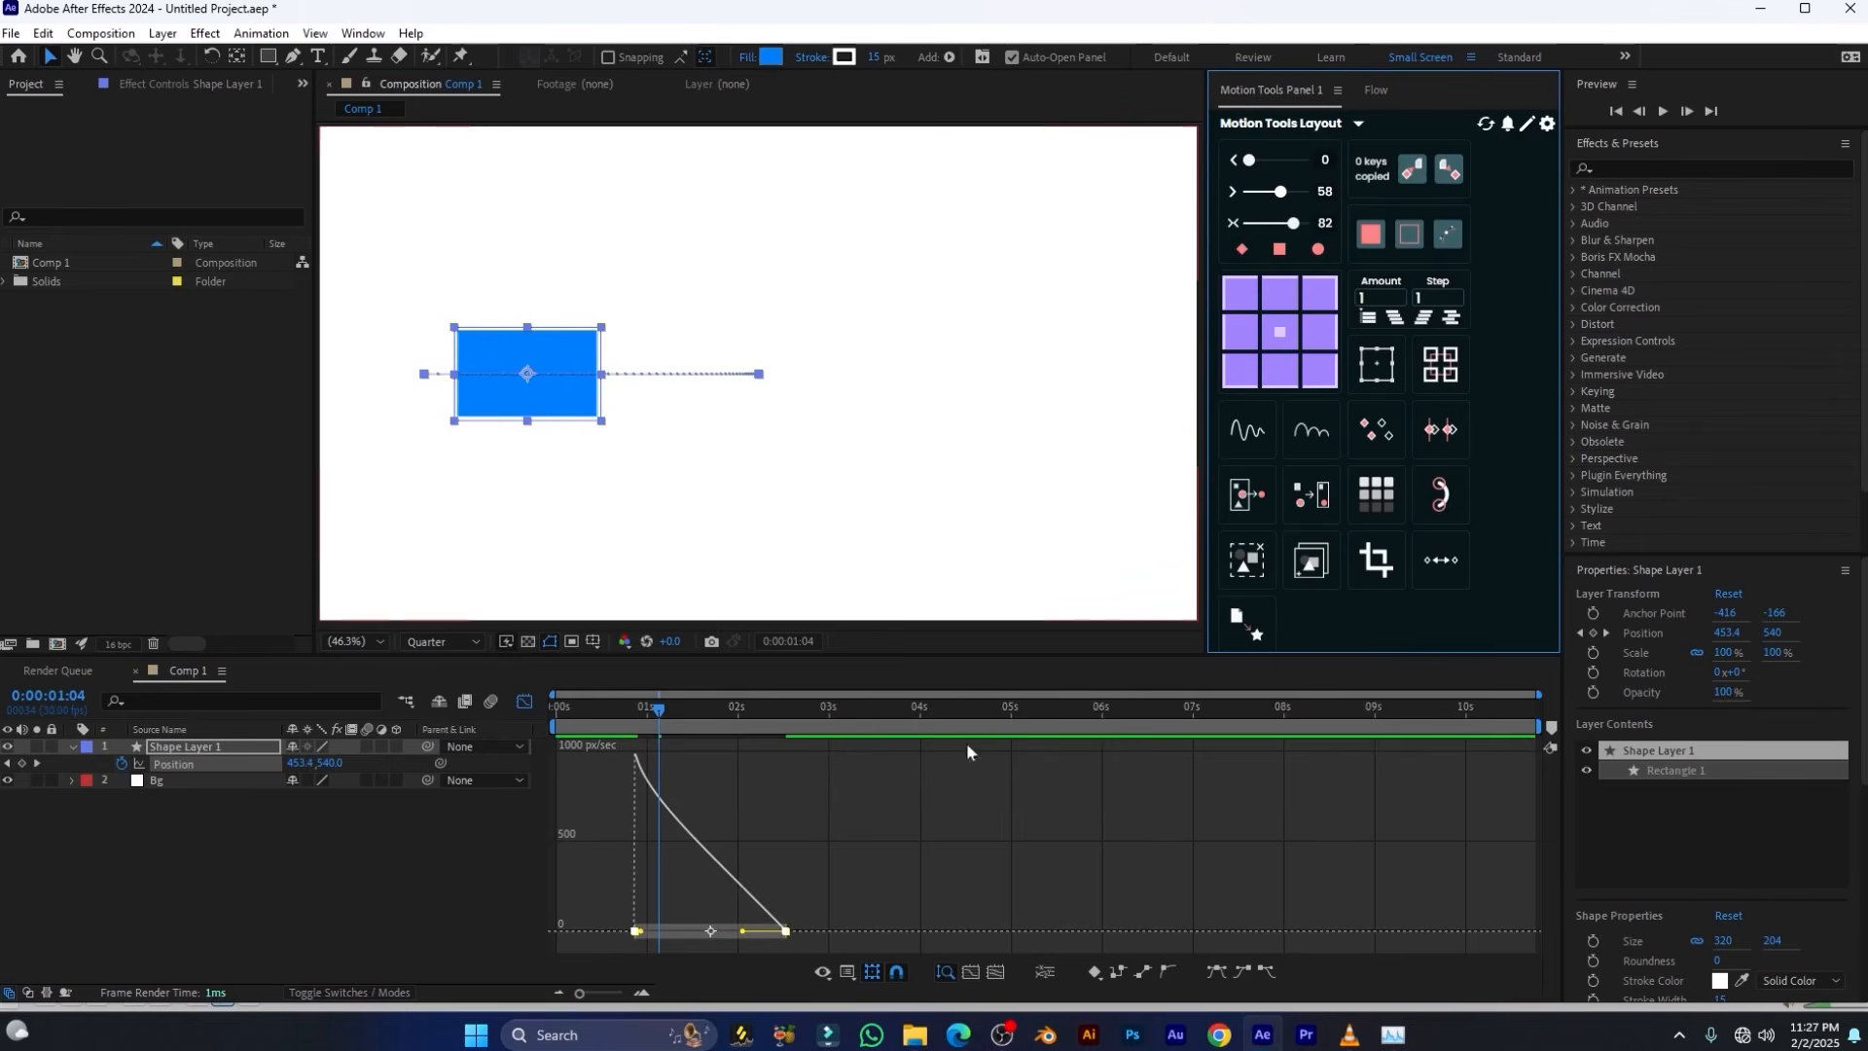
pyautogui.moveTo(659, 711); pyautogui.dragTo(607, 713)
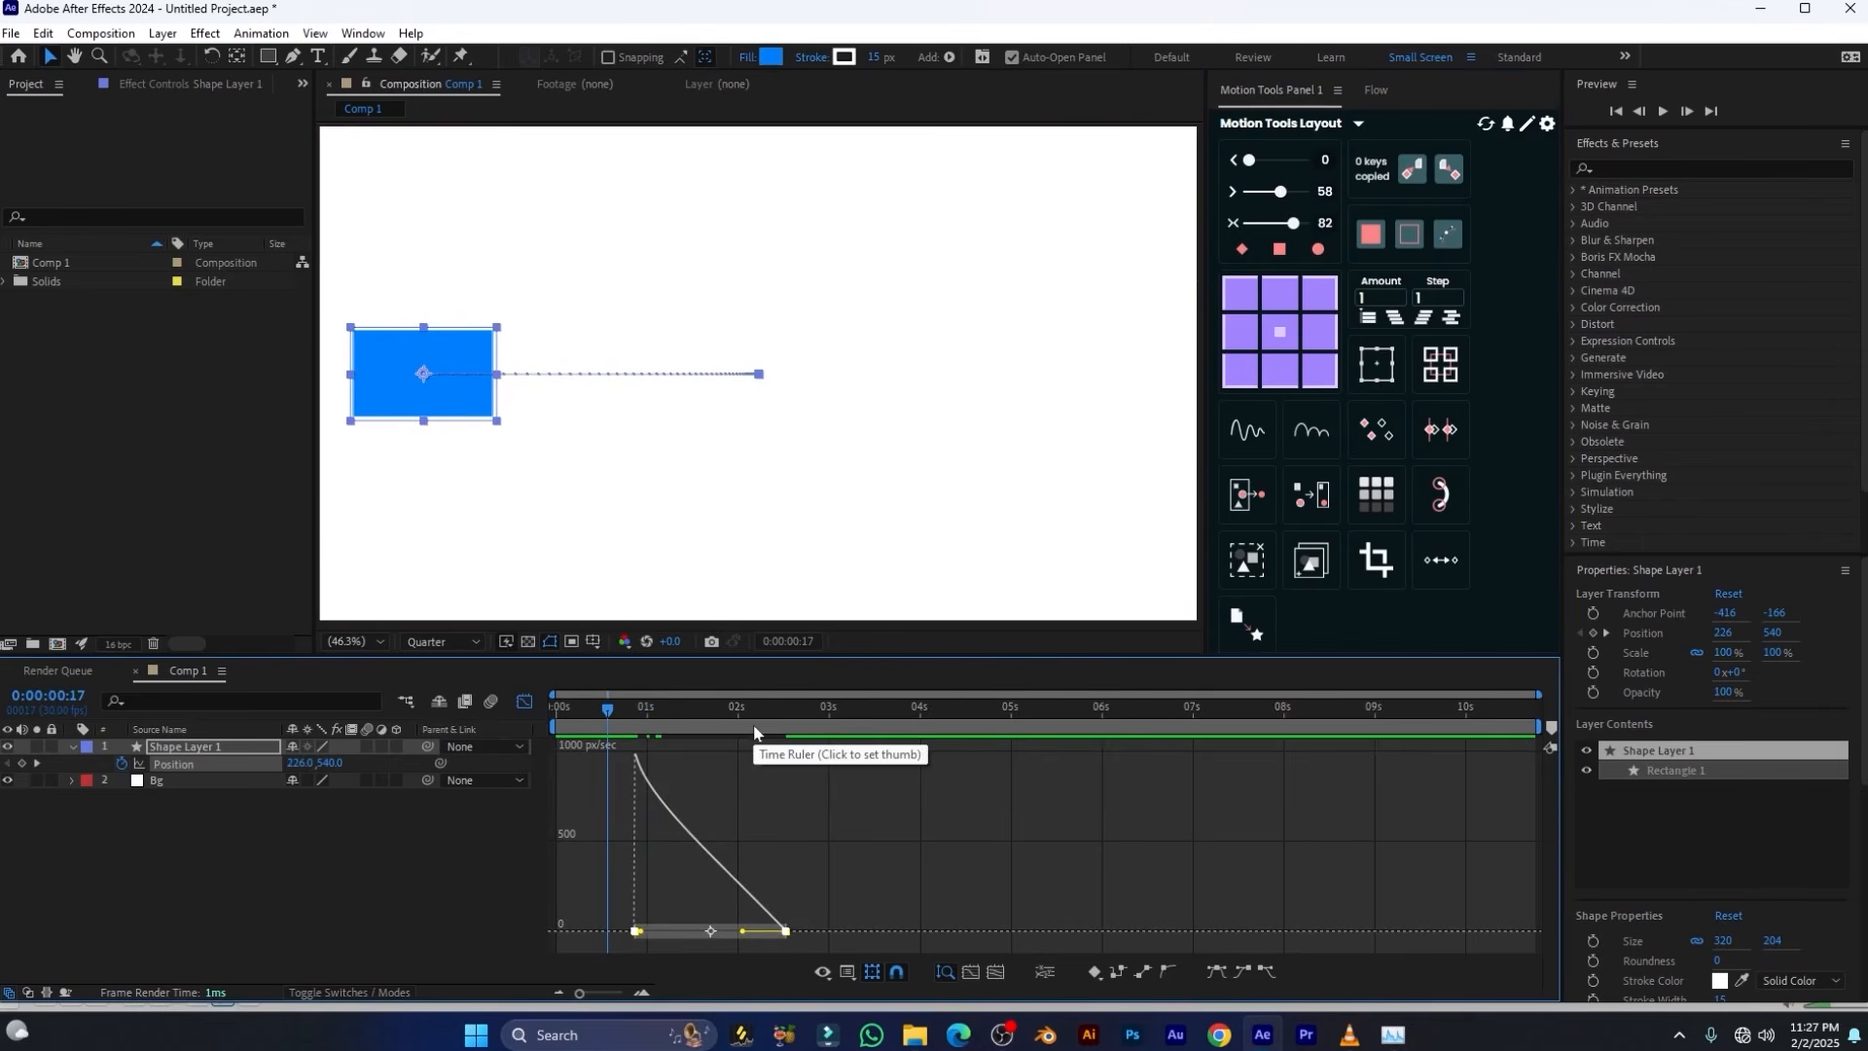
pyautogui.press('space')
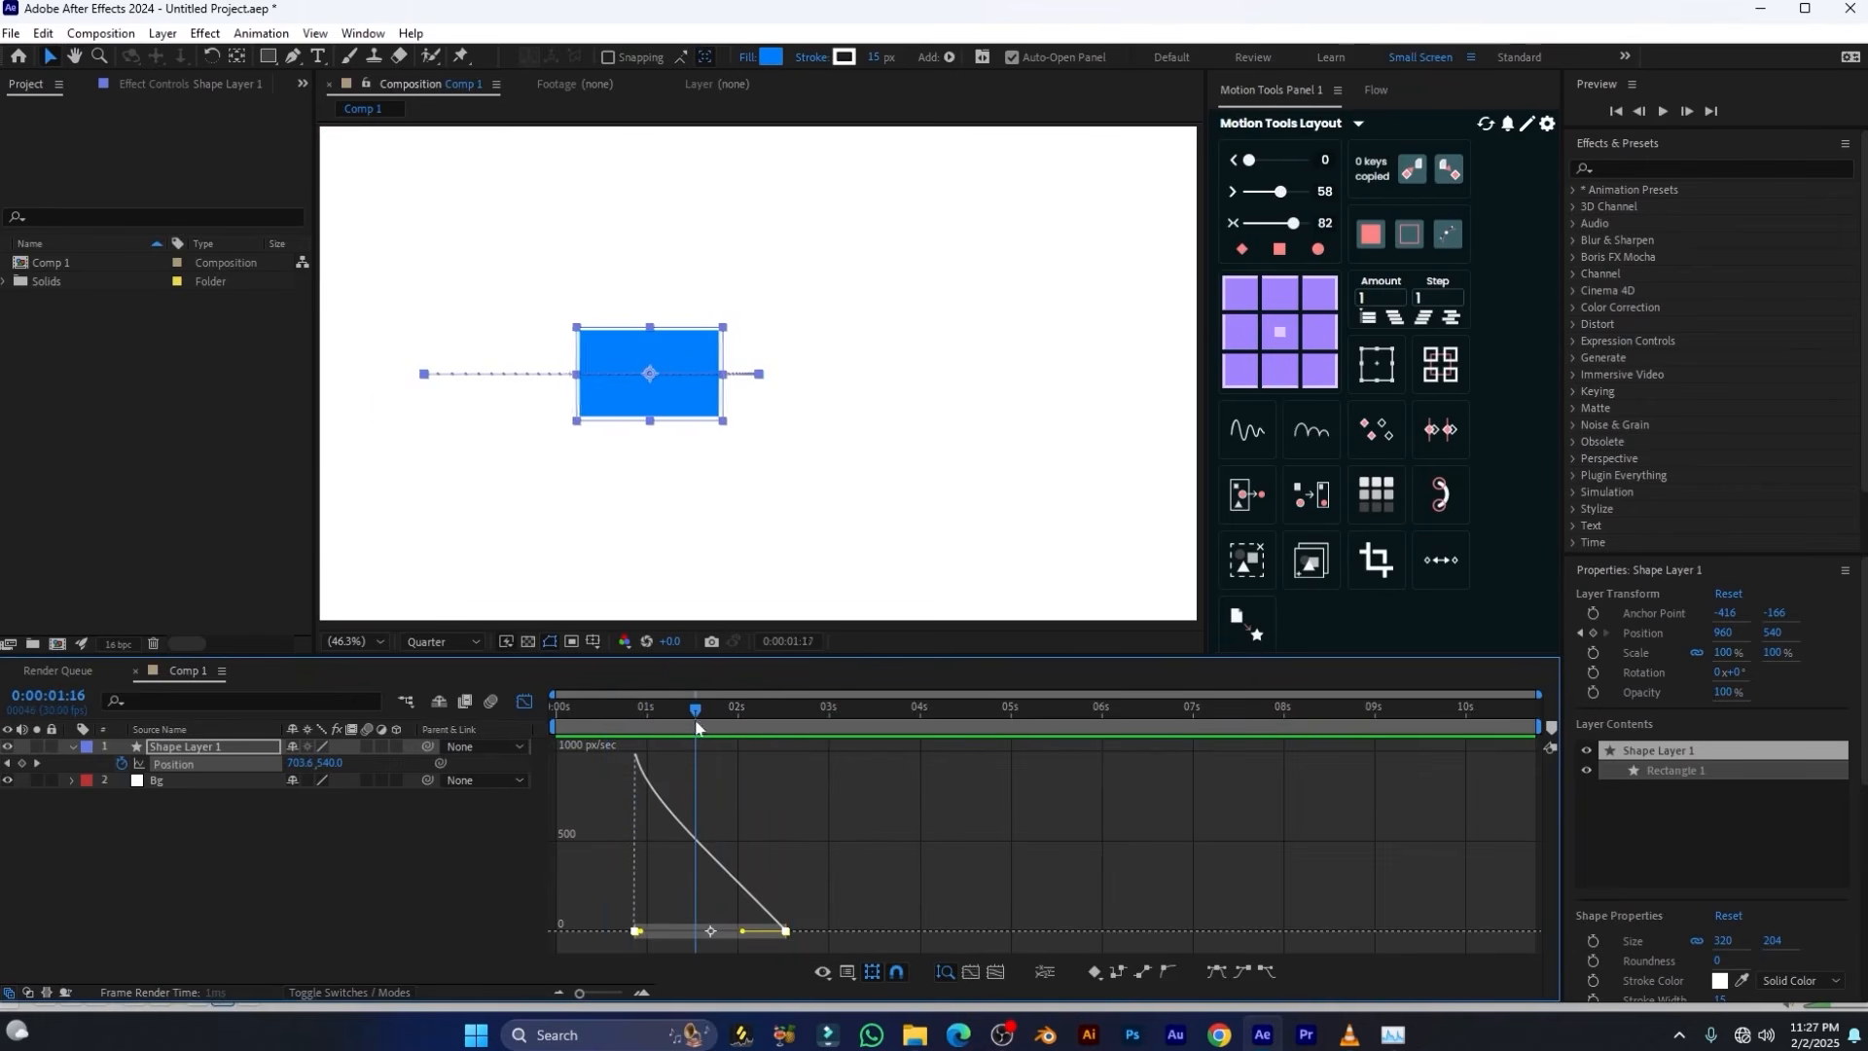
pyautogui.press('space')
# Convert both Position keyframes to linear with Motion Tools and preview the constant-speed motion from before the first keyframe
pyautogui.click(524, 702)
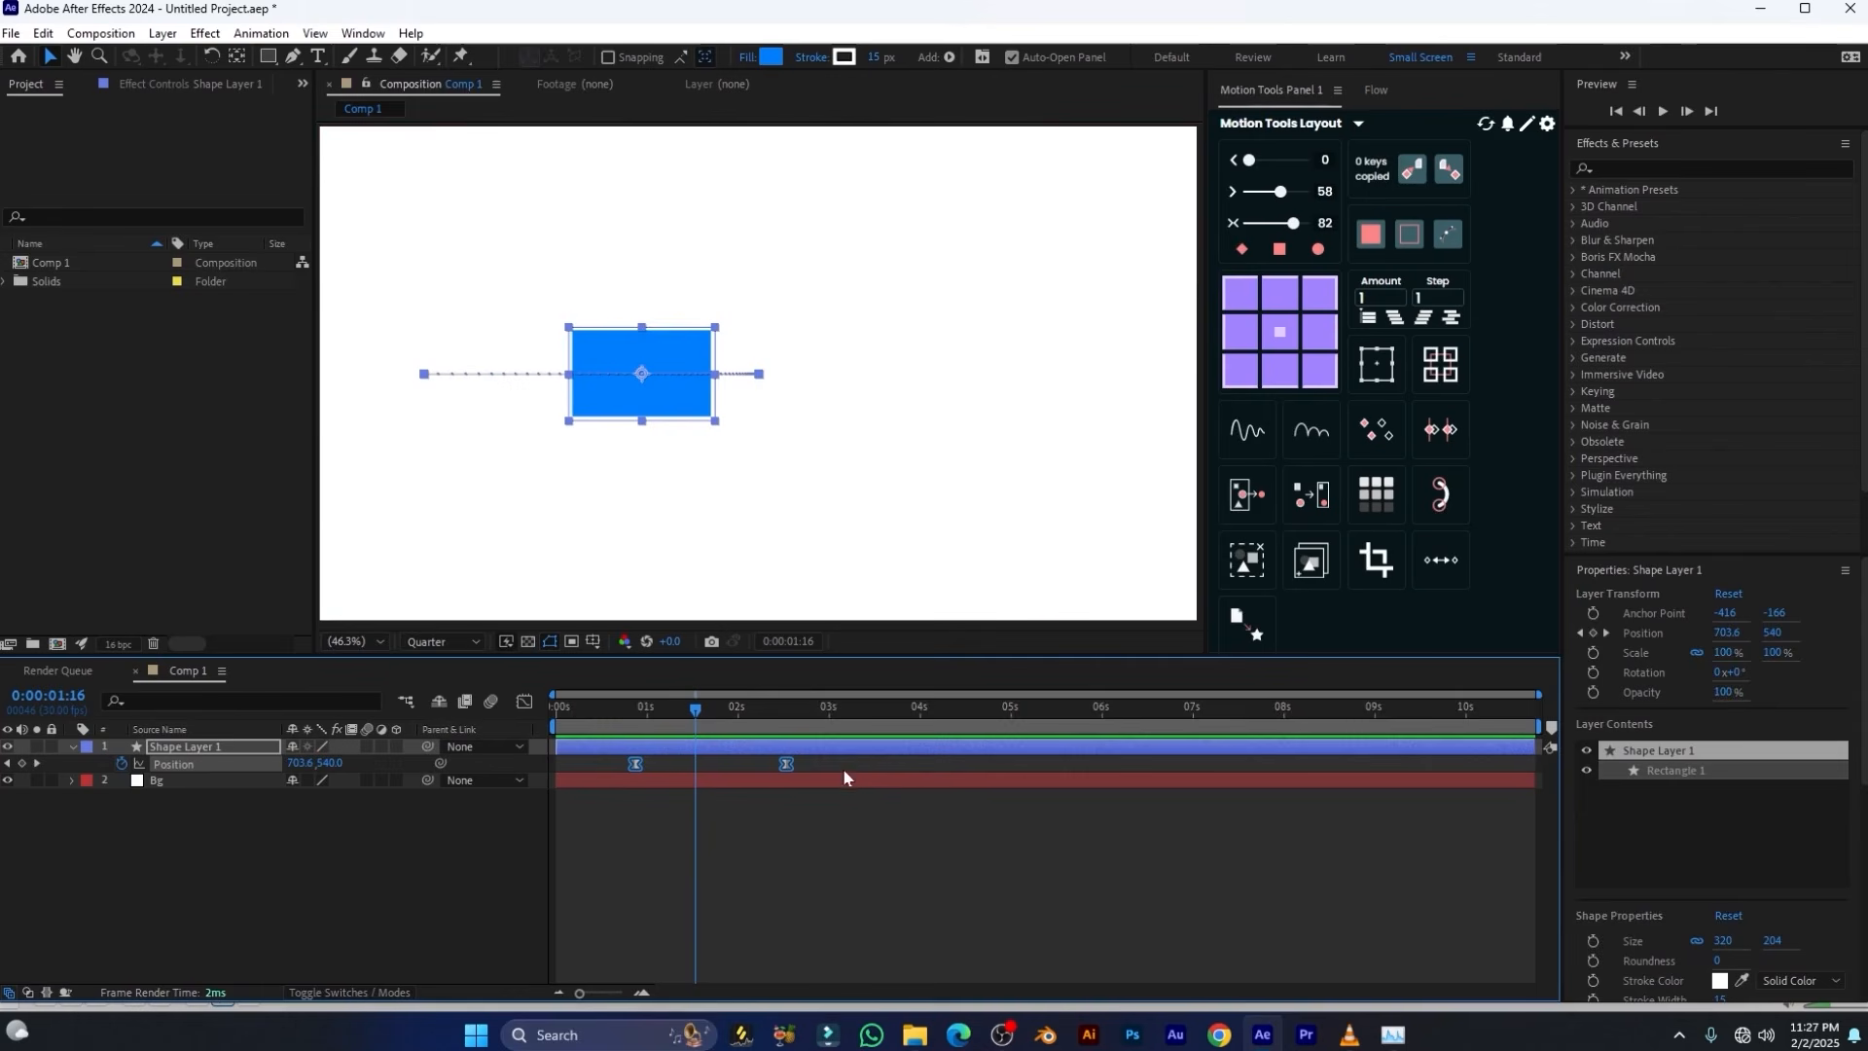
pyautogui.moveTo(841, 762); pyautogui.dragTo(598, 790)
pyautogui.click(1244, 251)
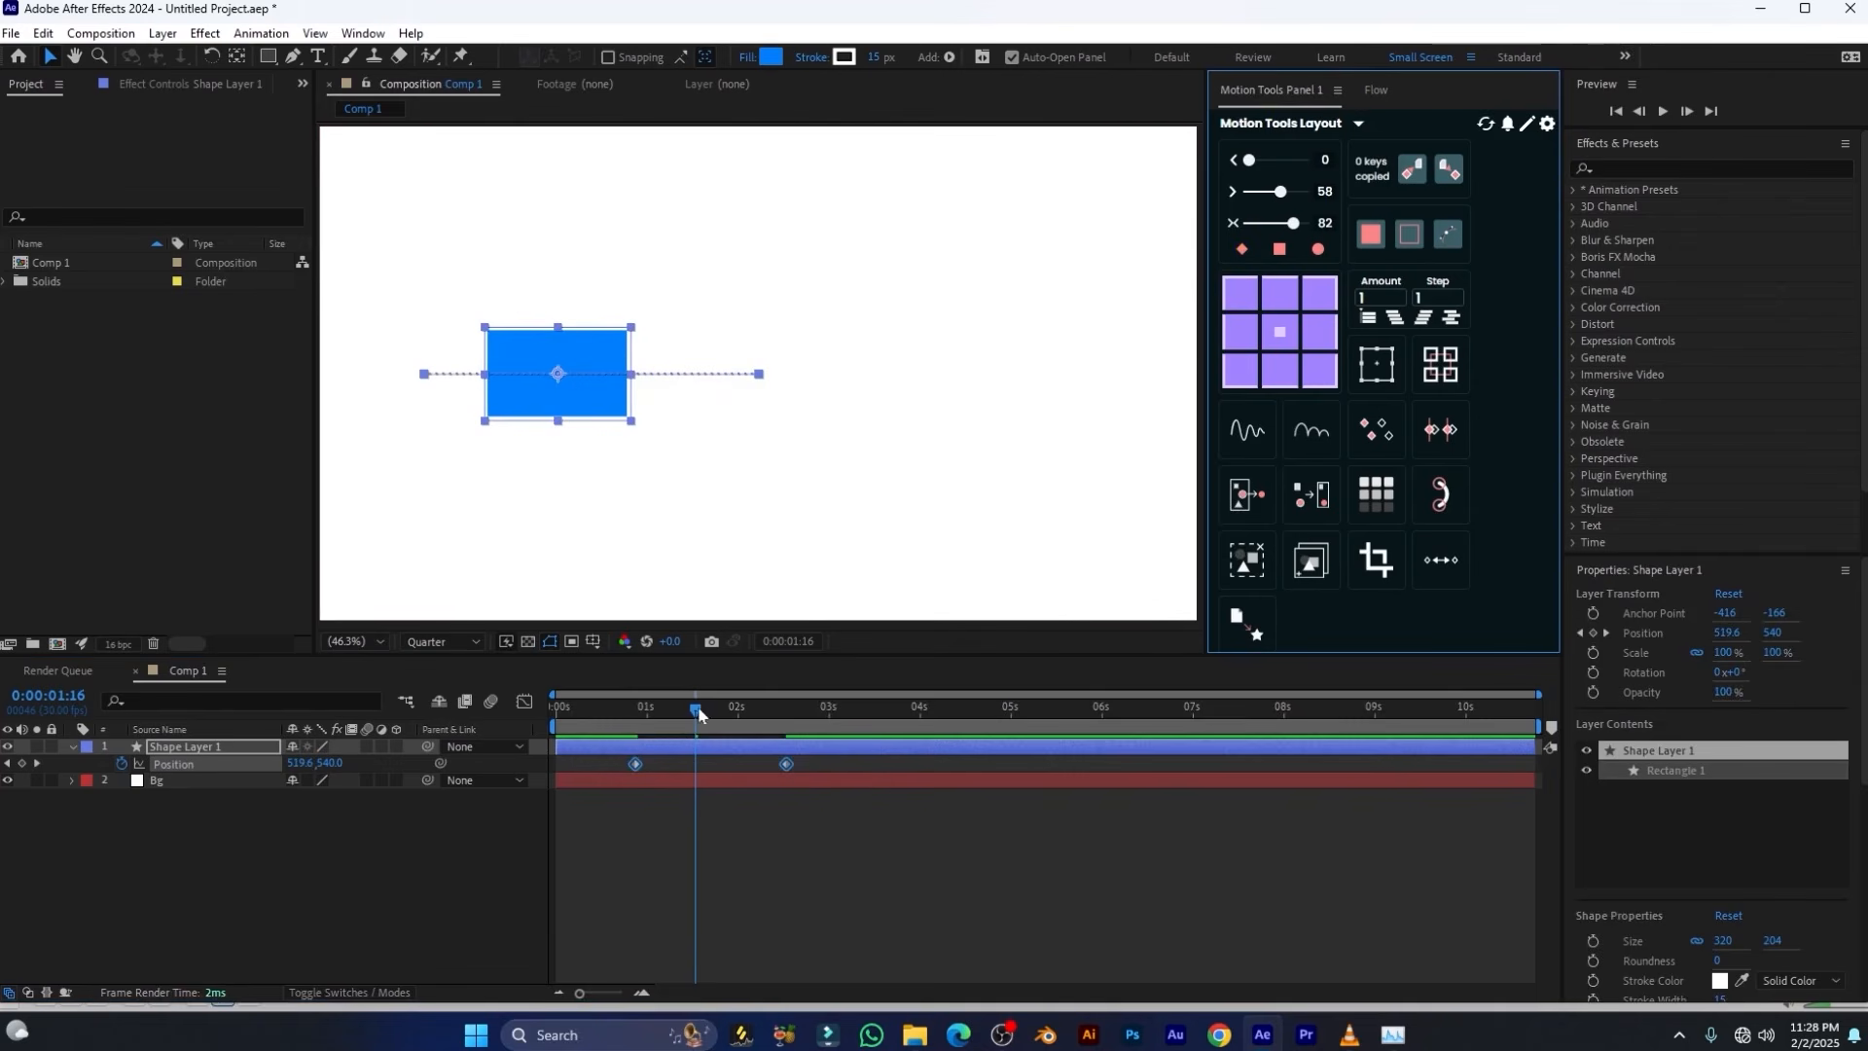
pyautogui.moveTo(694, 711); pyautogui.dragTo(619, 720)
pyautogui.press('space')
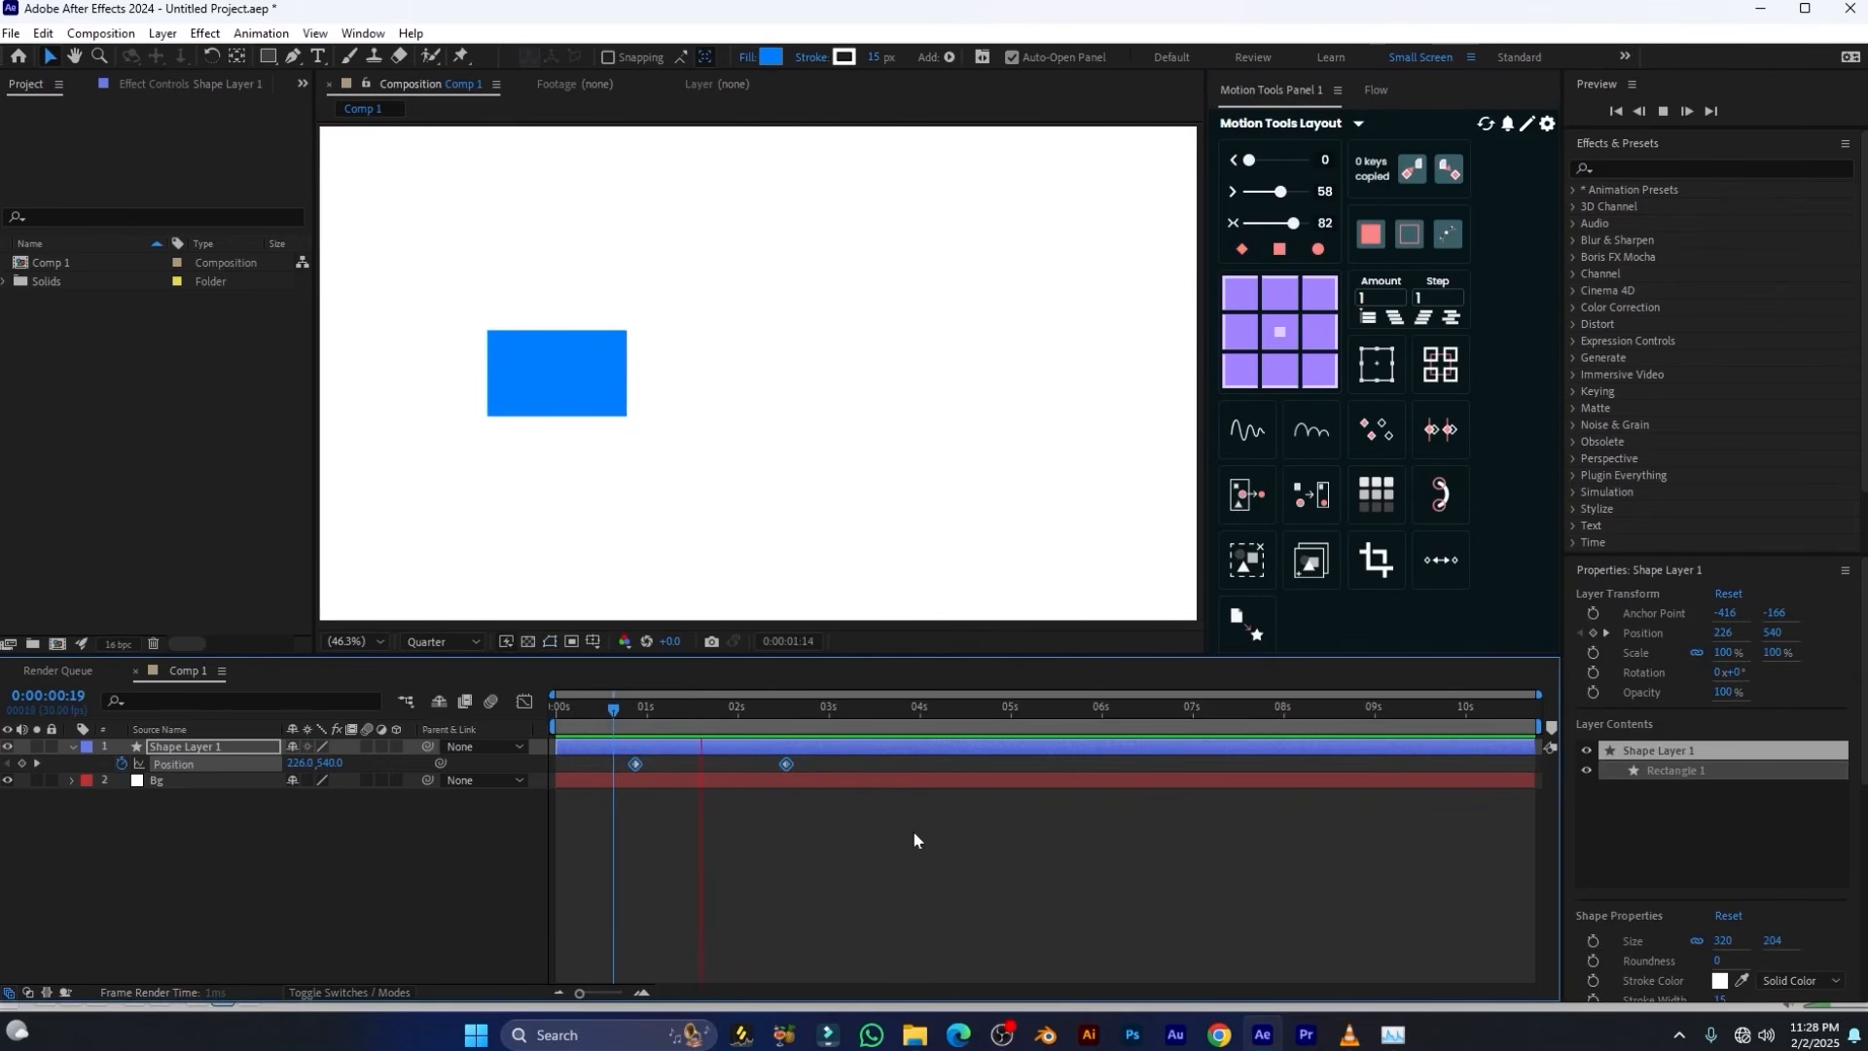
pyautogui.press('space')
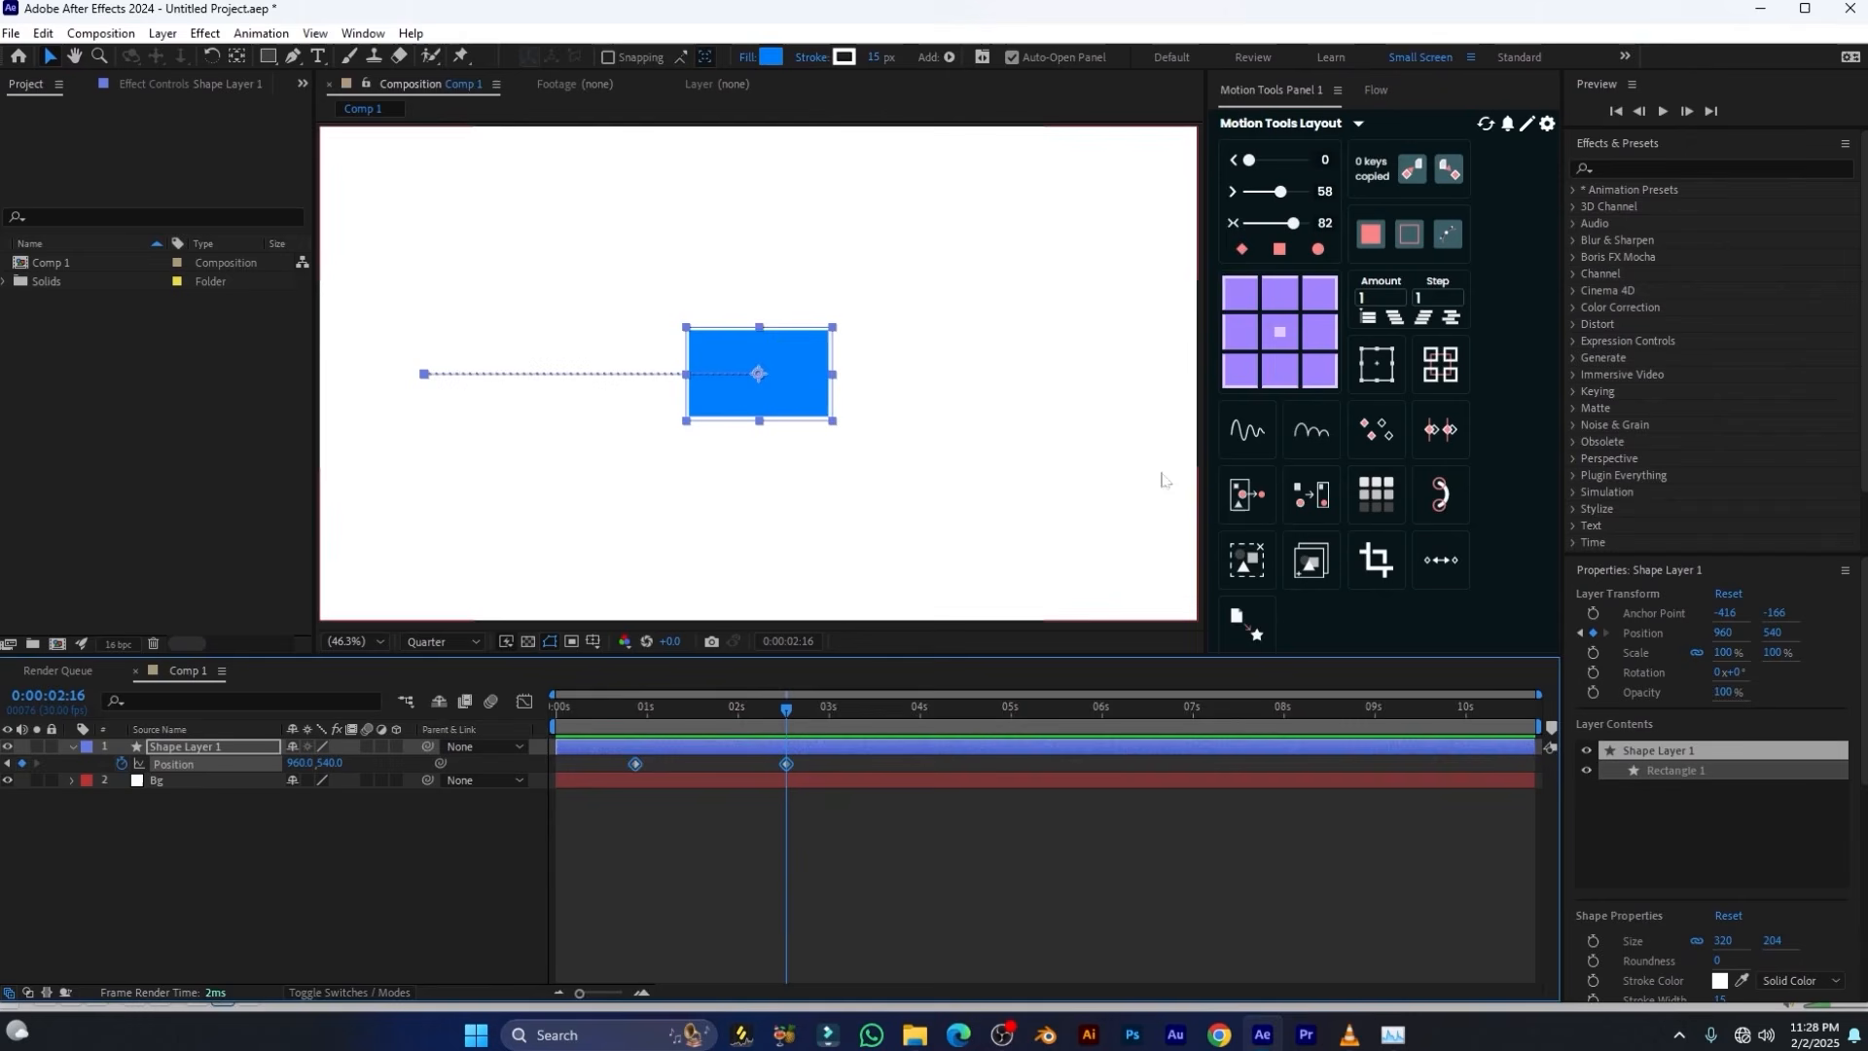
# Try Hold interpolation on both Position keyframes, scrub the motion, and convert them back to linear
pyautogui.click(1280, 251)
pyautogui.moveTo(730, 725); pyautogui.dragTo(630, 725)
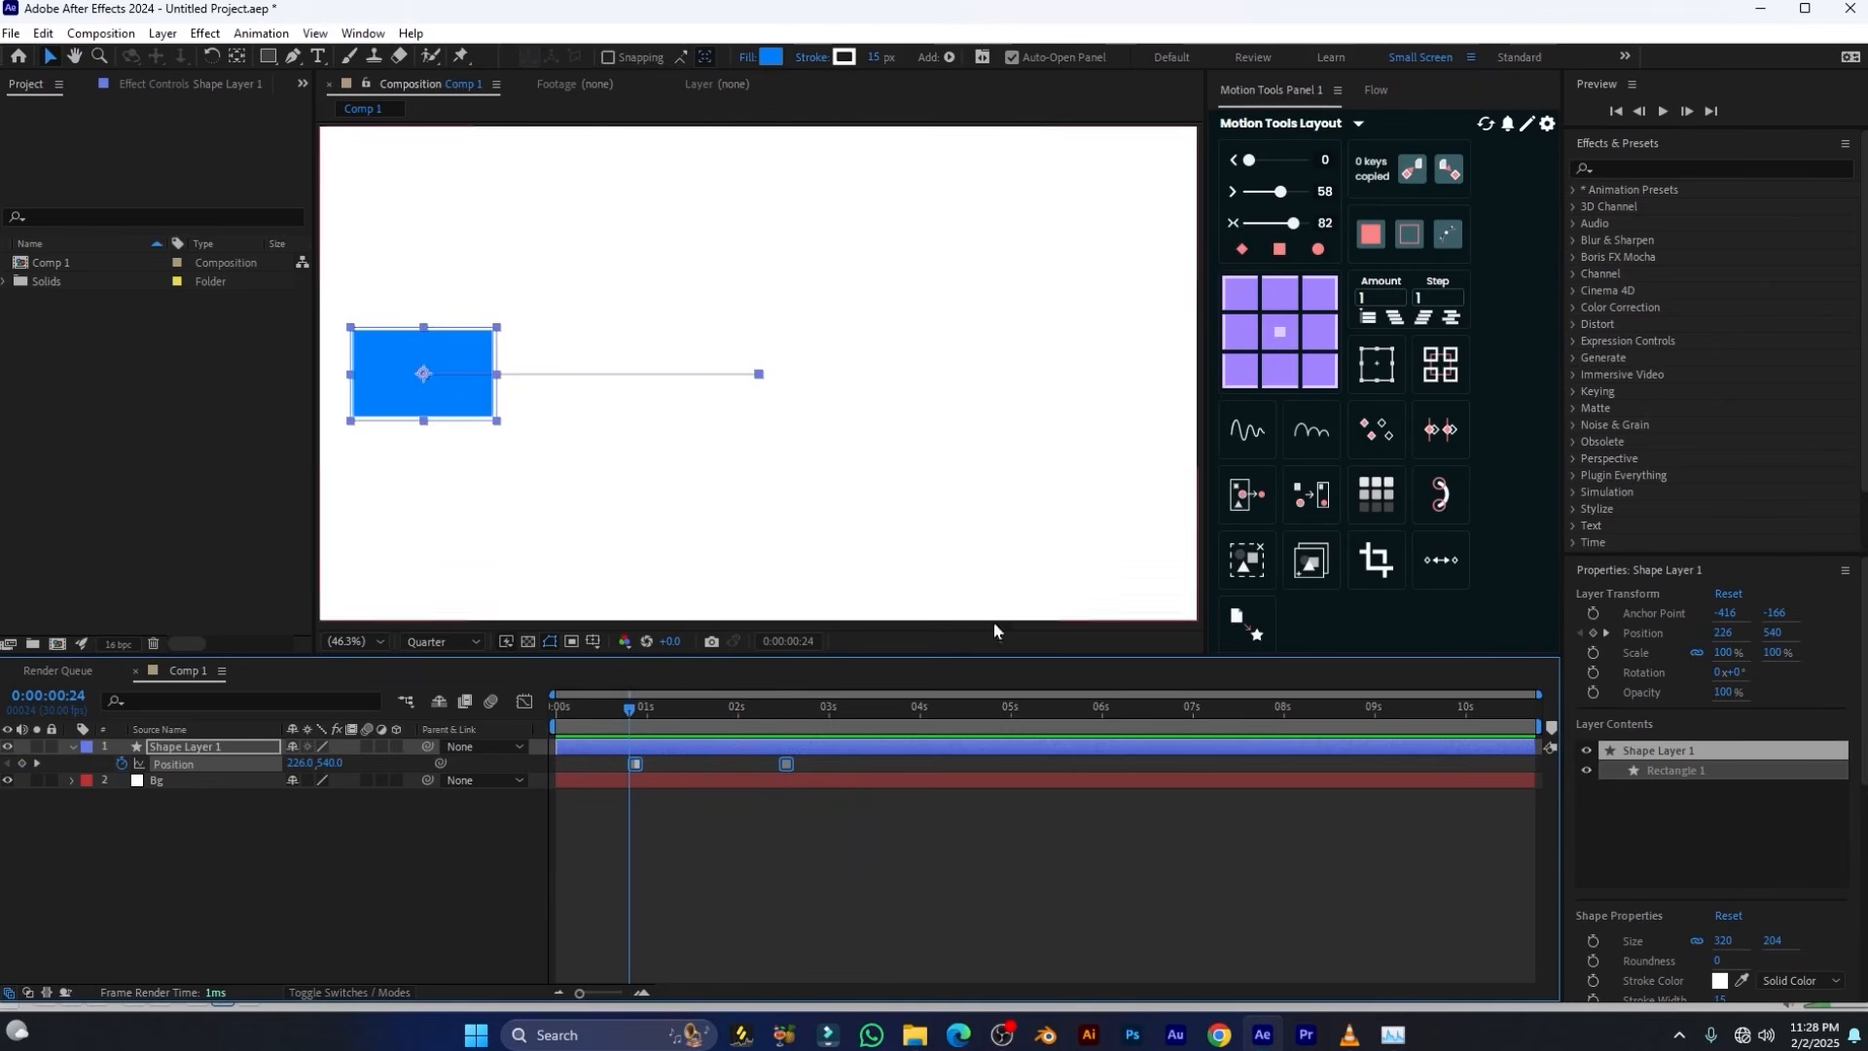
pyautogui.click(1243, 250)
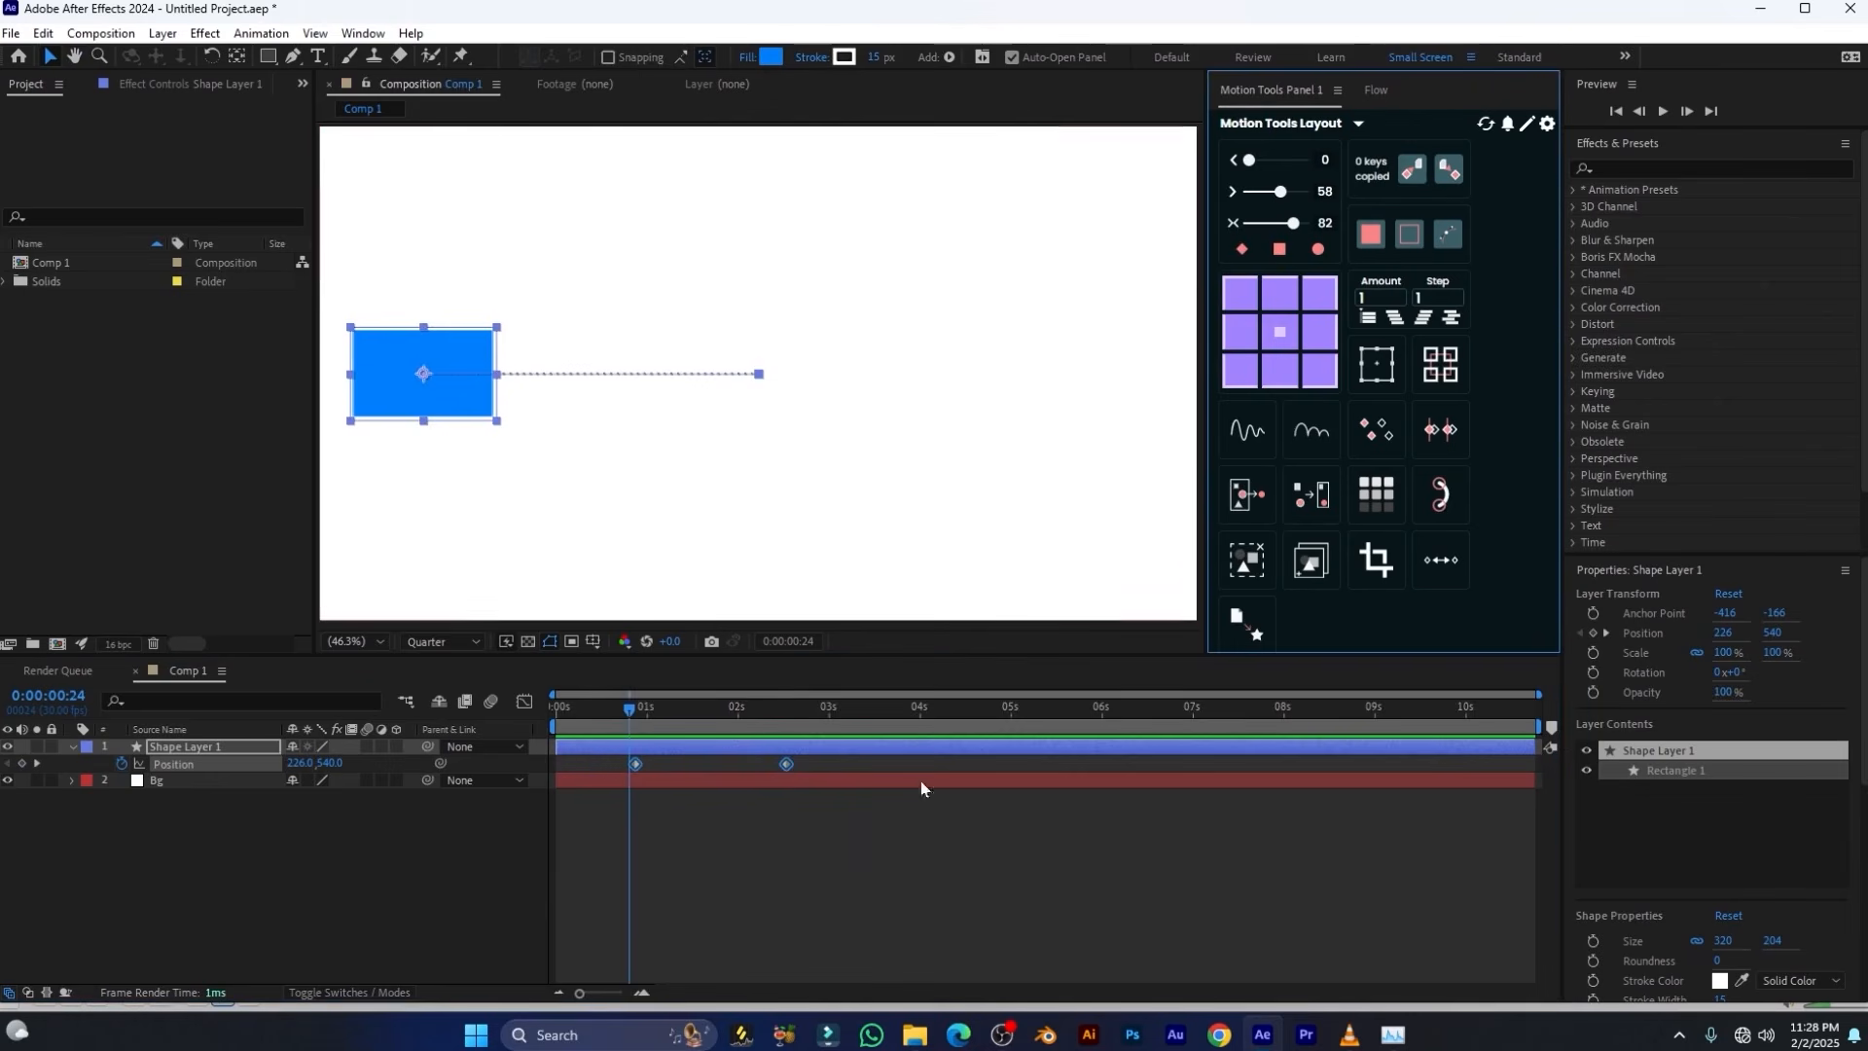
# Select both keyframes in the speed graph, try the graph editor's Hold conversion on them, and preview the animation
pyautogui.click(528, 704)
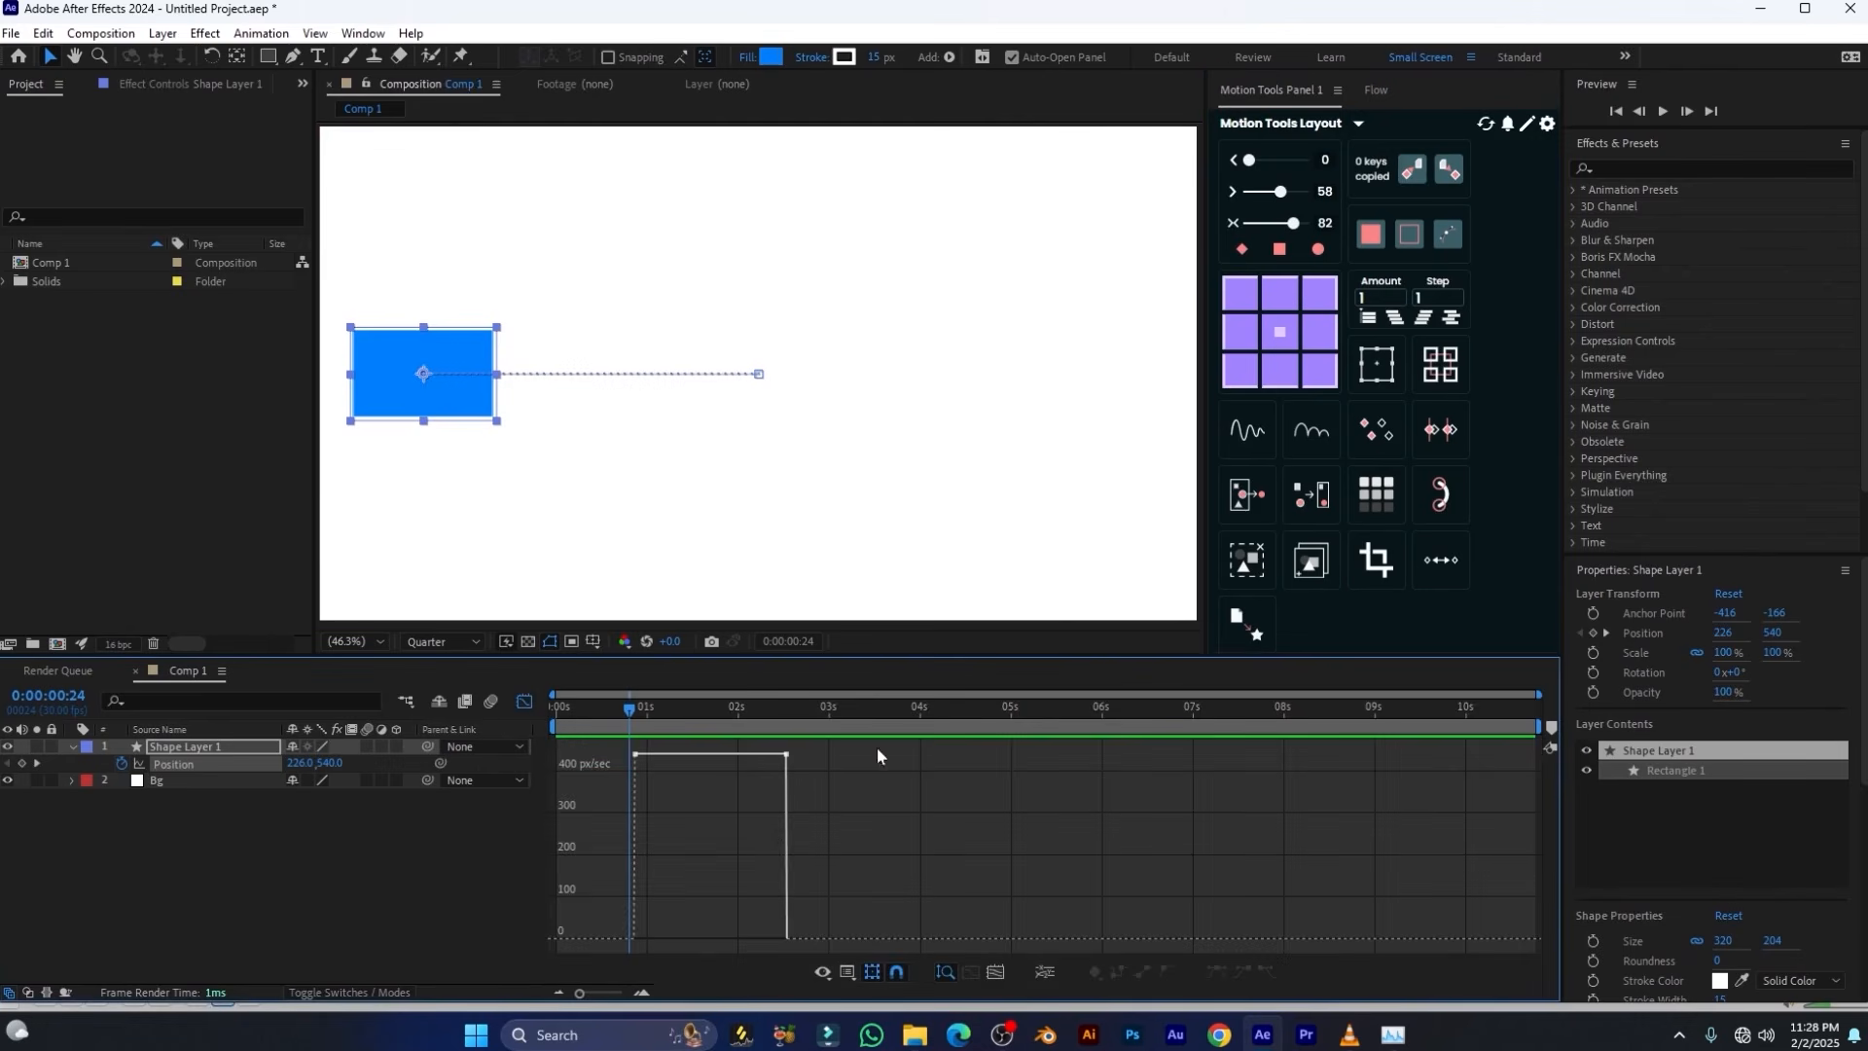
pyautogui.moveTo(877, 746); pyautogui.dragTo(543, 943)
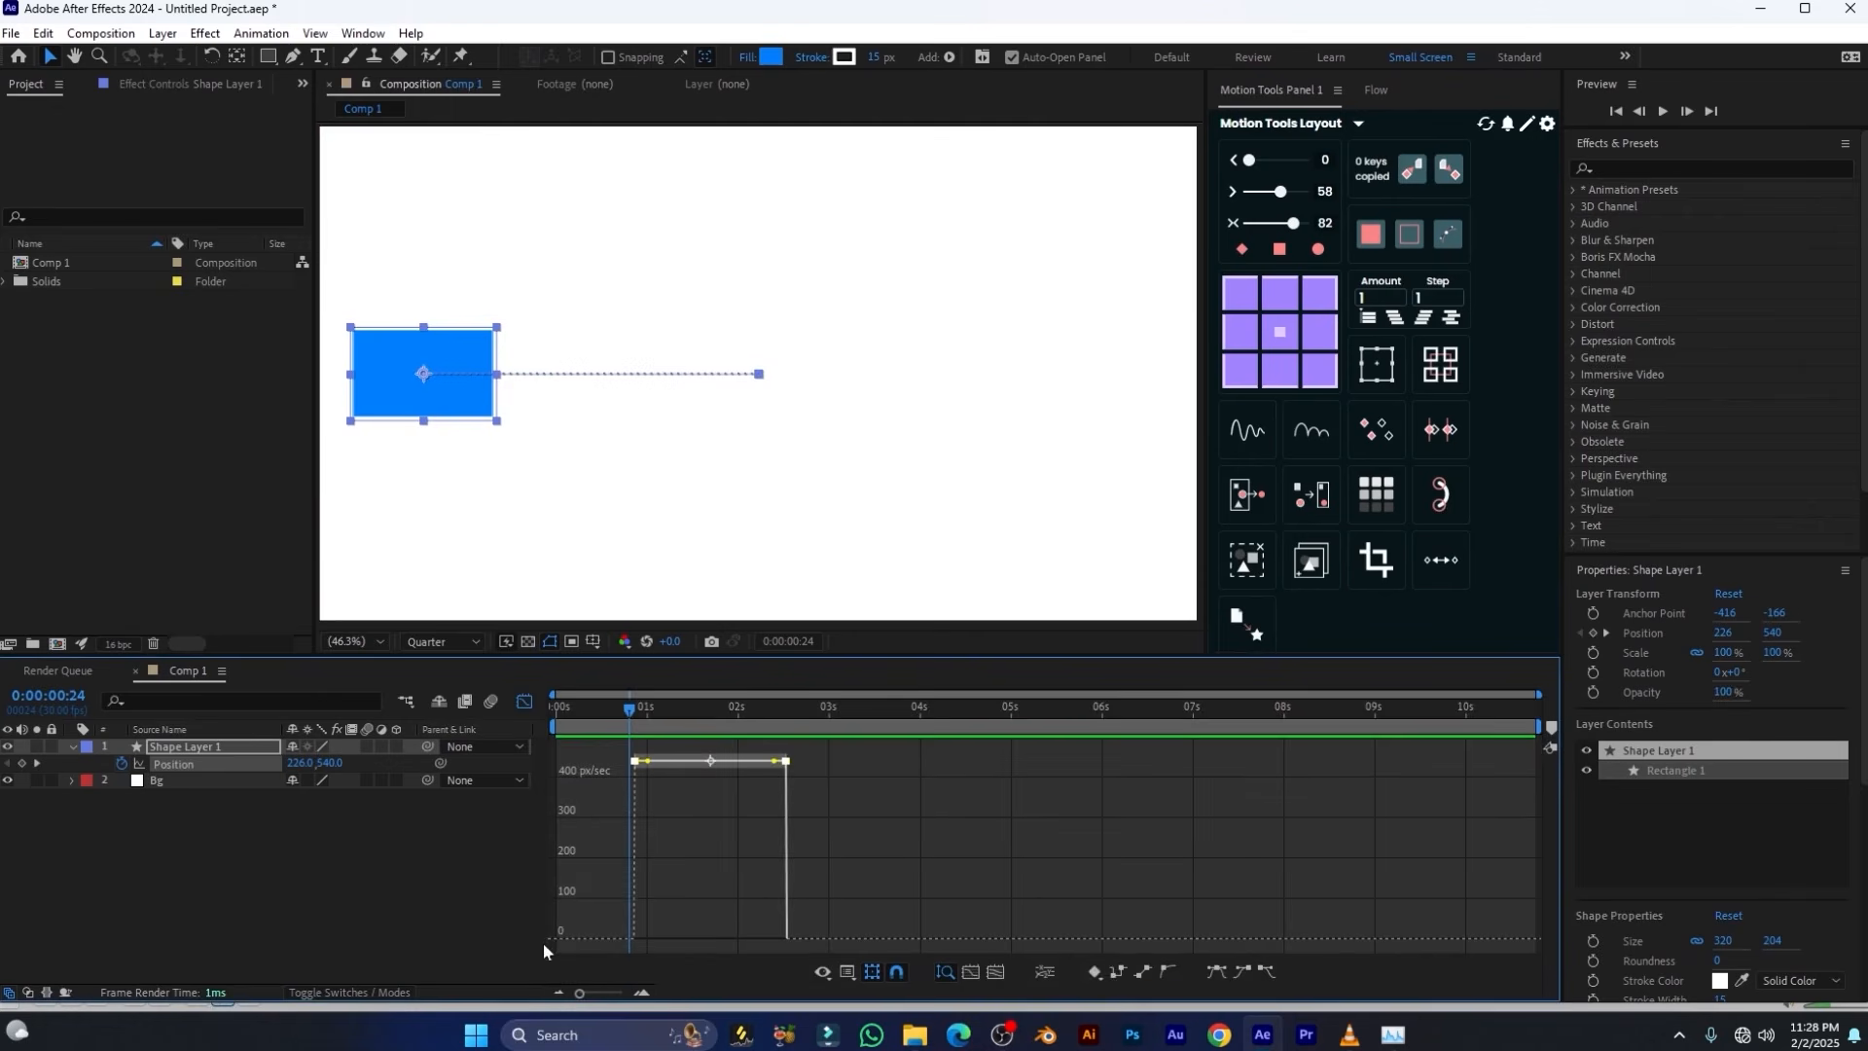
pyautogui.click(1123, 971)
pyautogui.press('space')
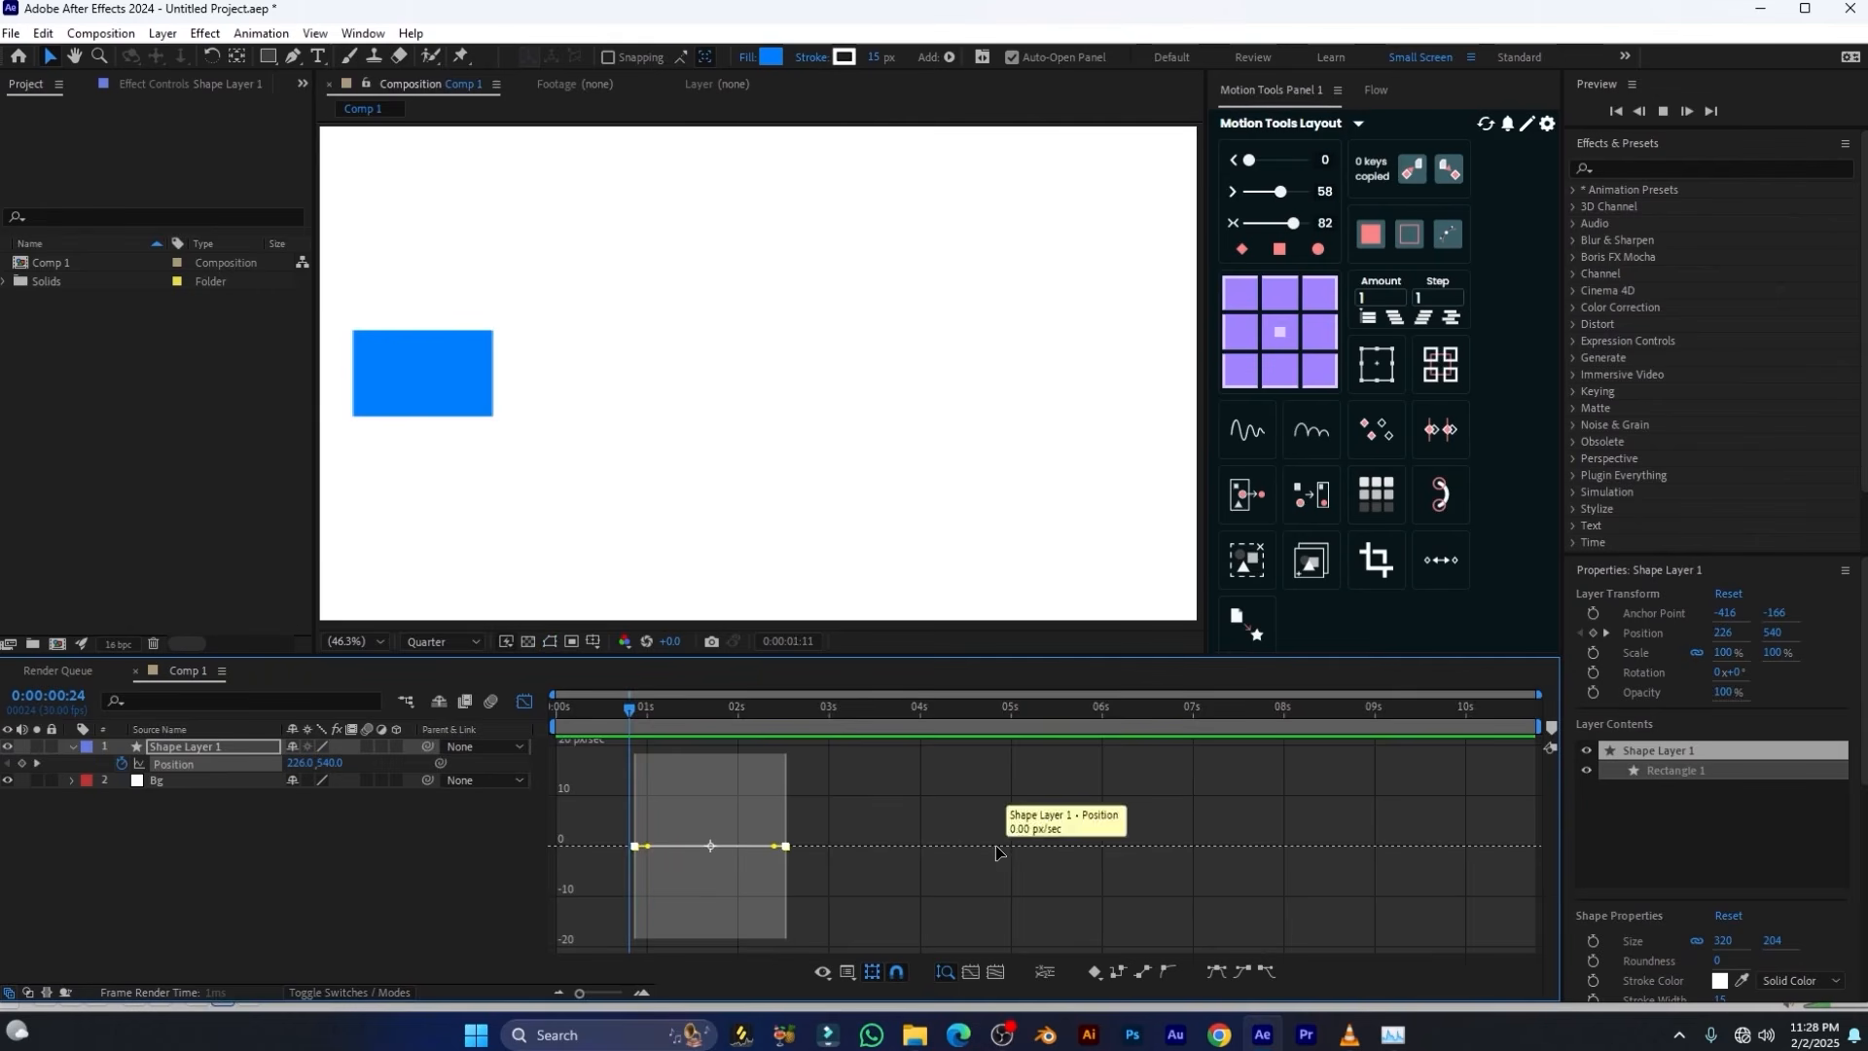
pyautogui.press('space')
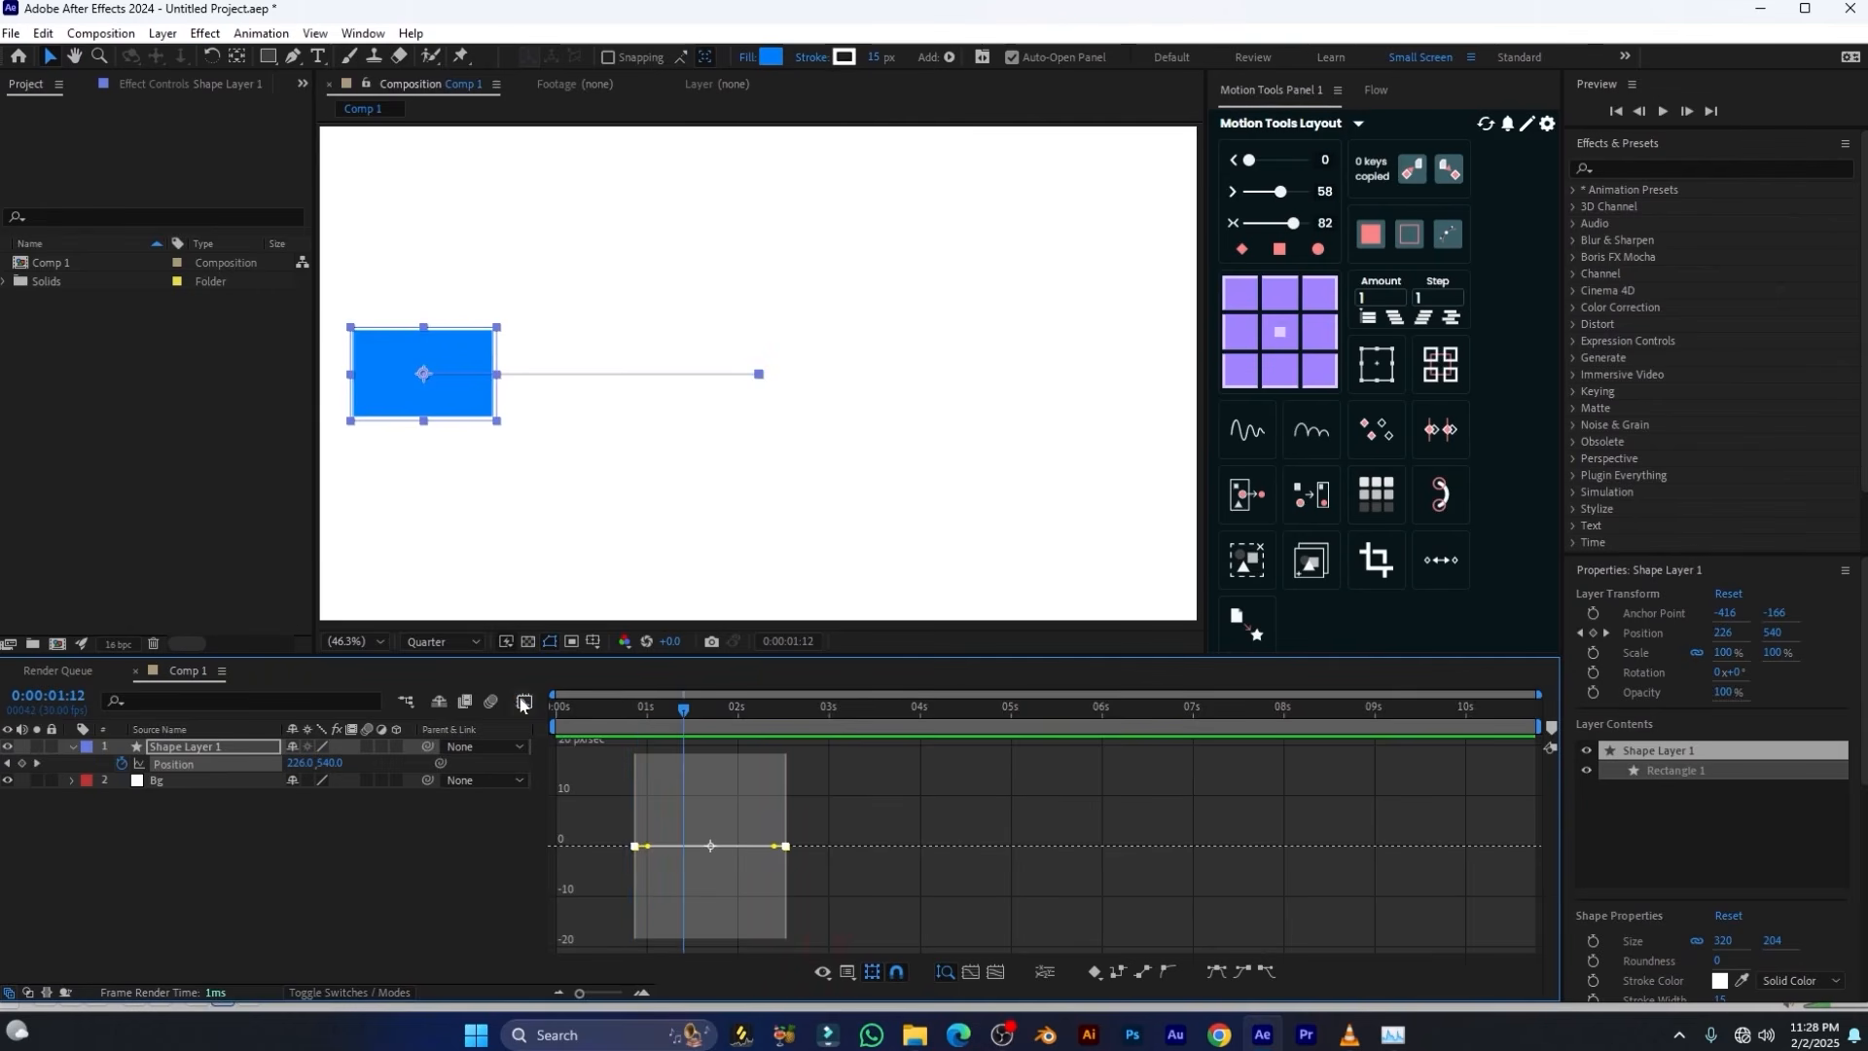
# Reselect both Position keyframes in the speed graph and apply the round Auto Bezier keyframe type from Motion Tools
pyautogui.click(523, 702)
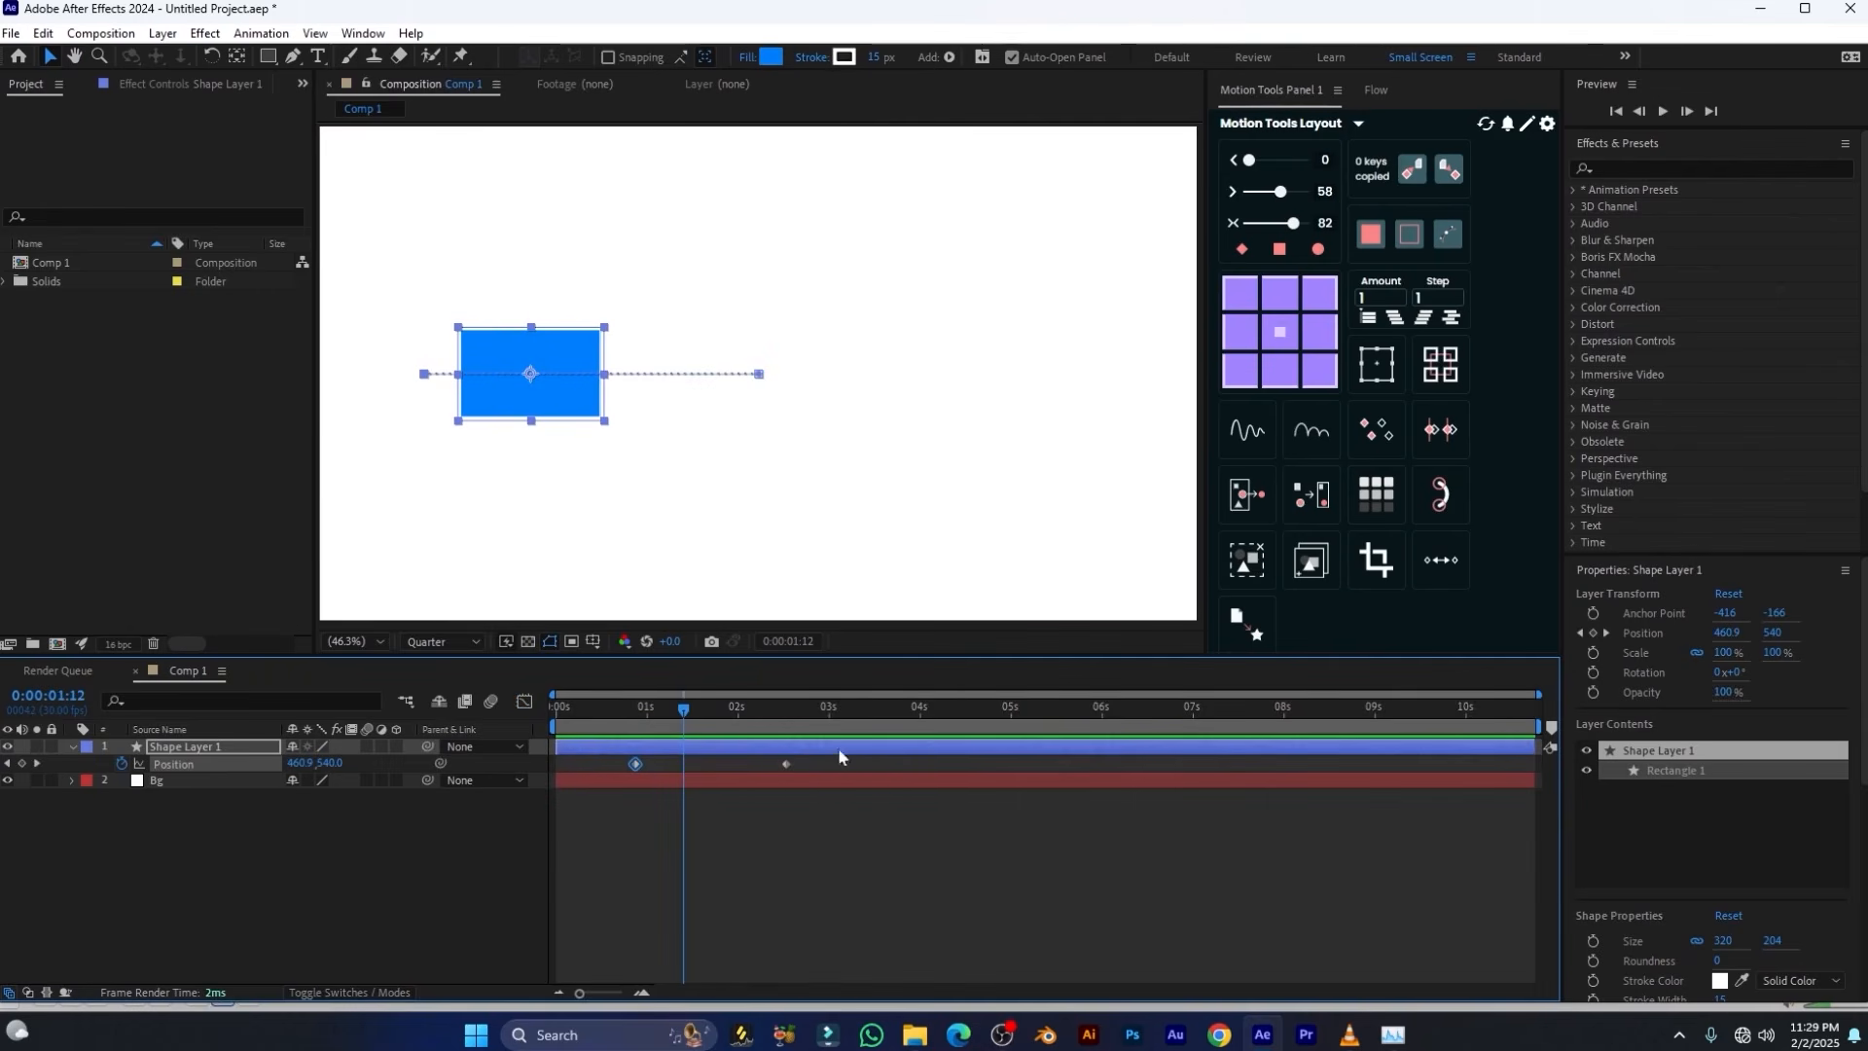
pyautogui.moveTo(837, 755); pyautogui.dragTo(583, 786)
pyautogui.click(524, 702)
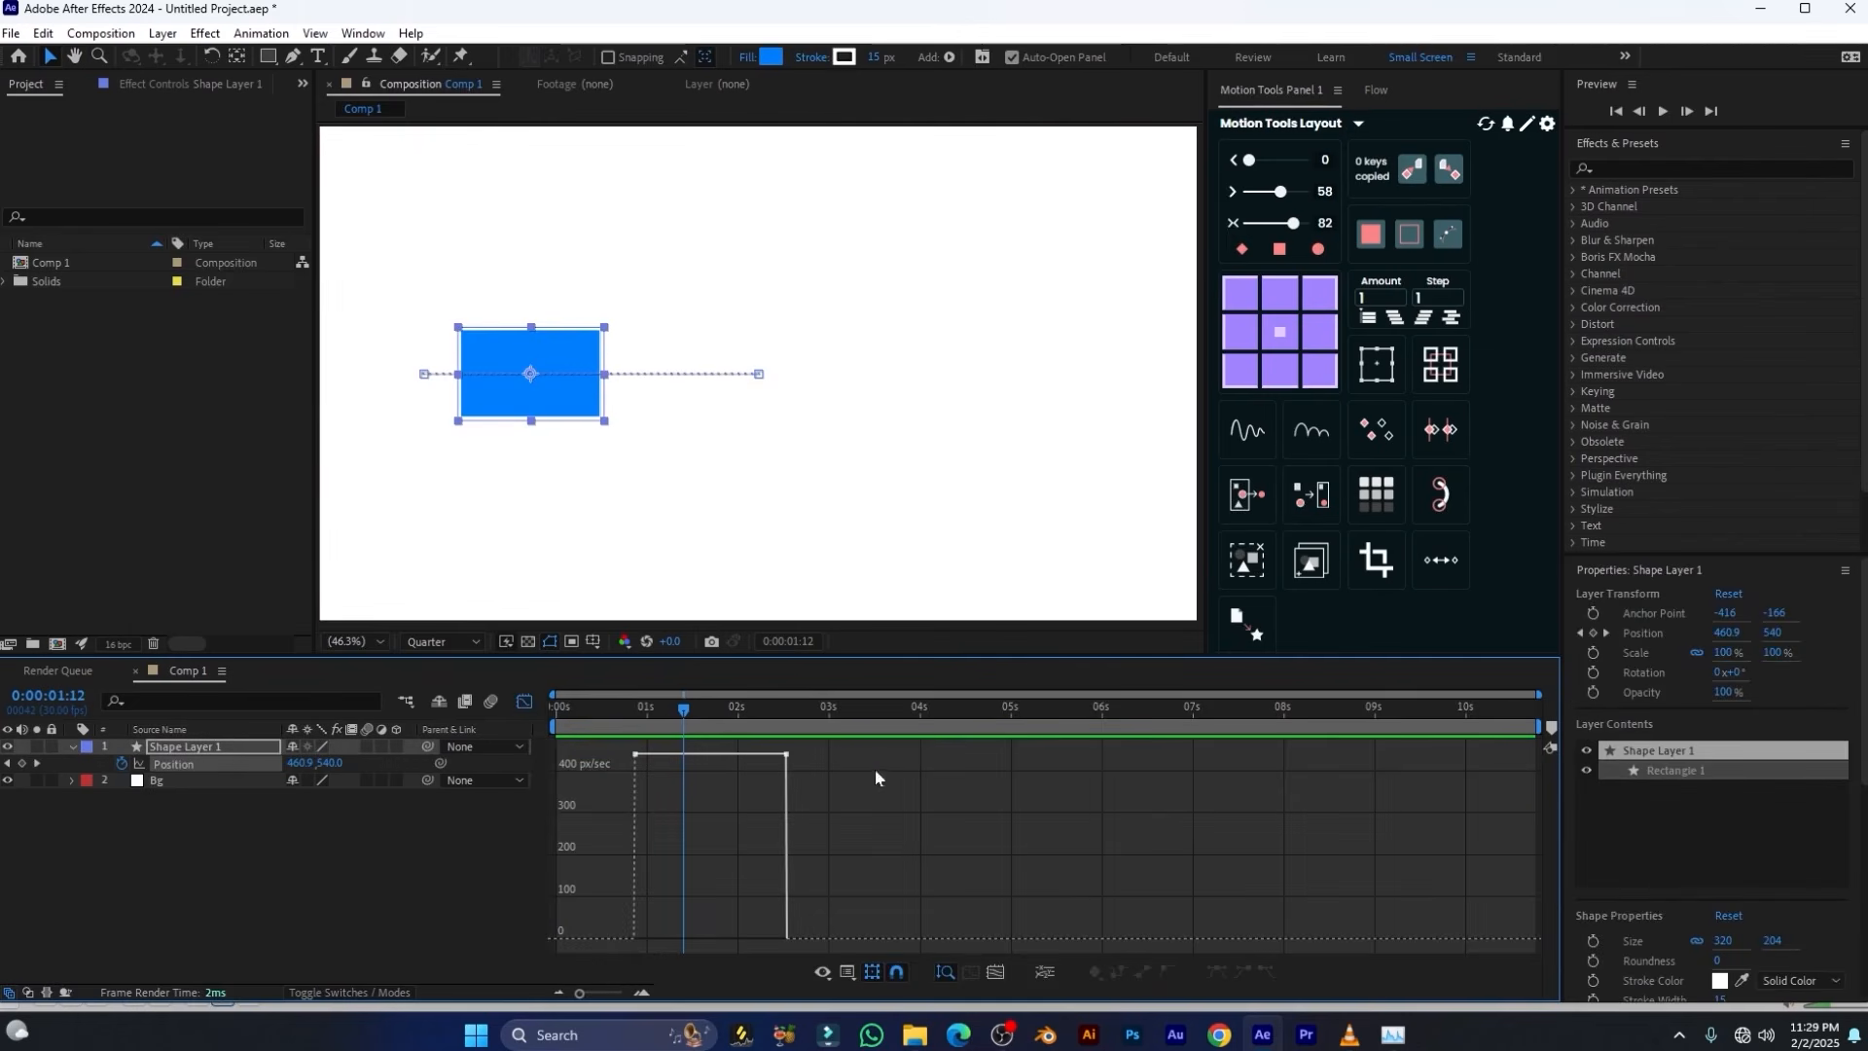
pyautogui.moveTo(855, 751); pyautogui.dragTo(569, 929)
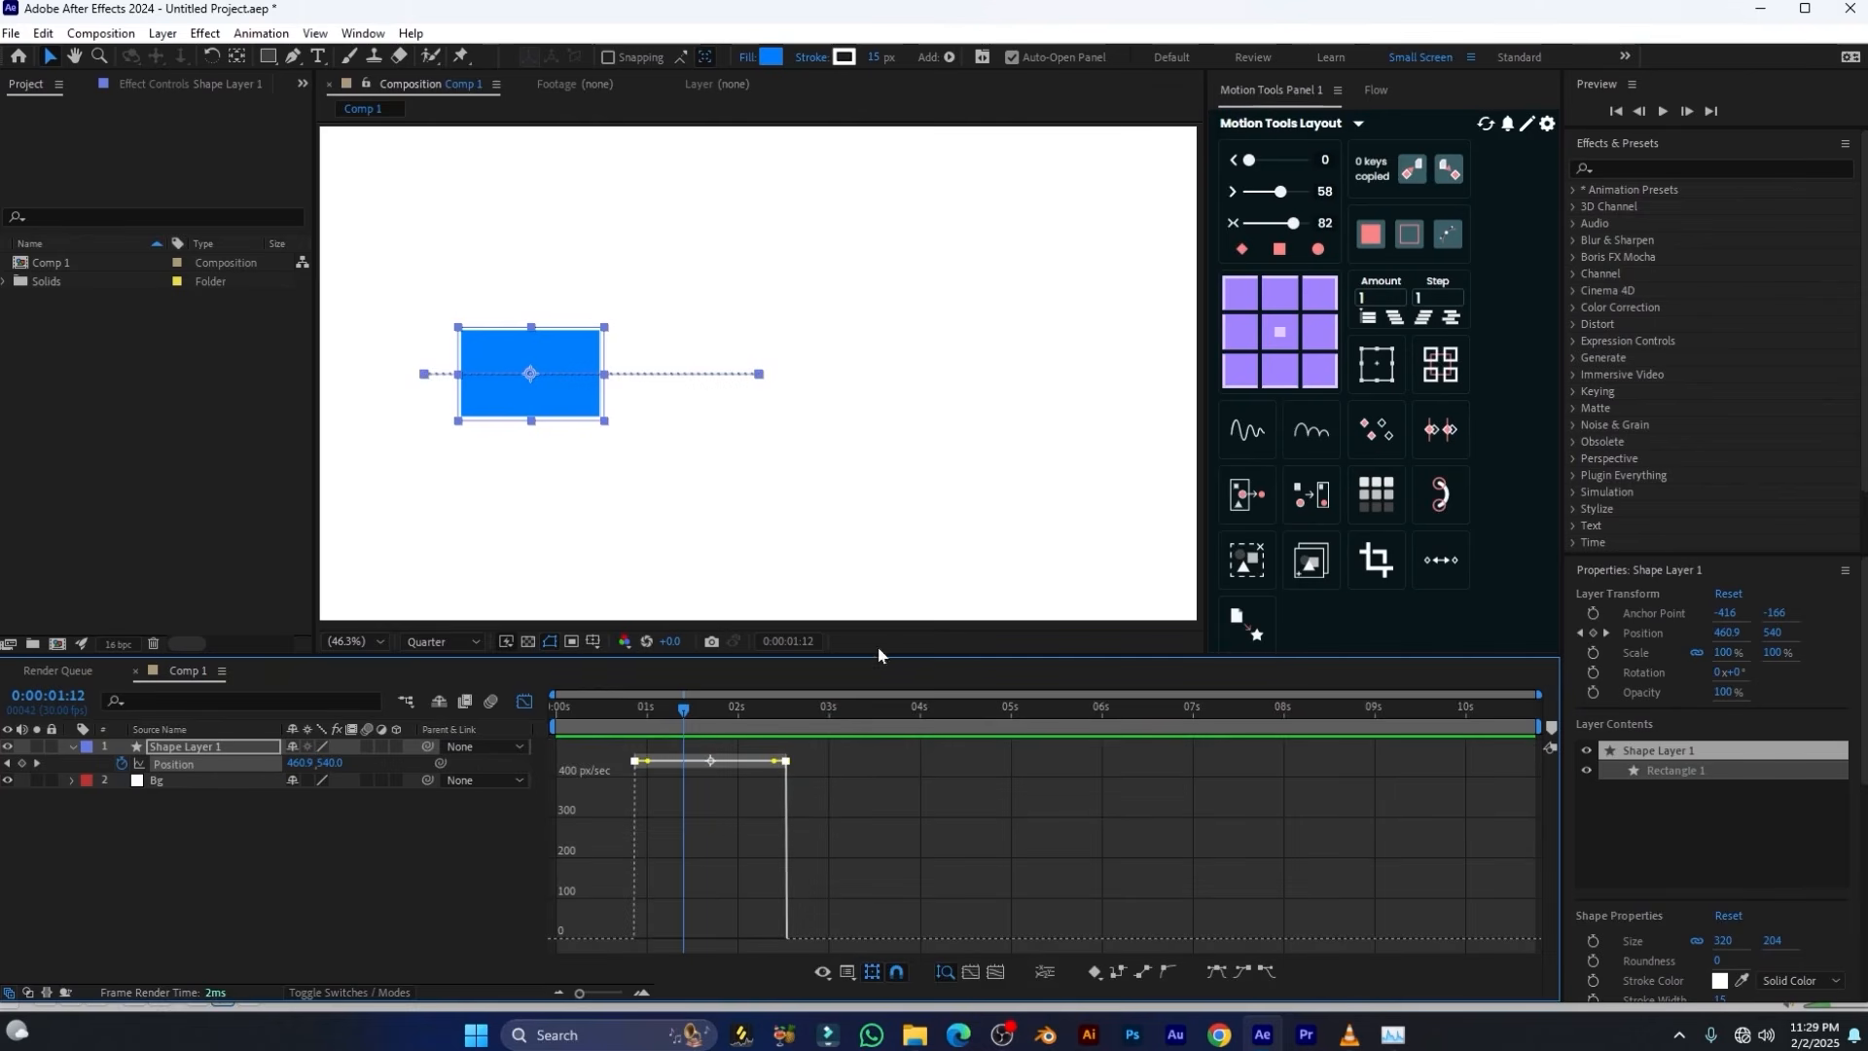
pyautogui.click(1319, 250)
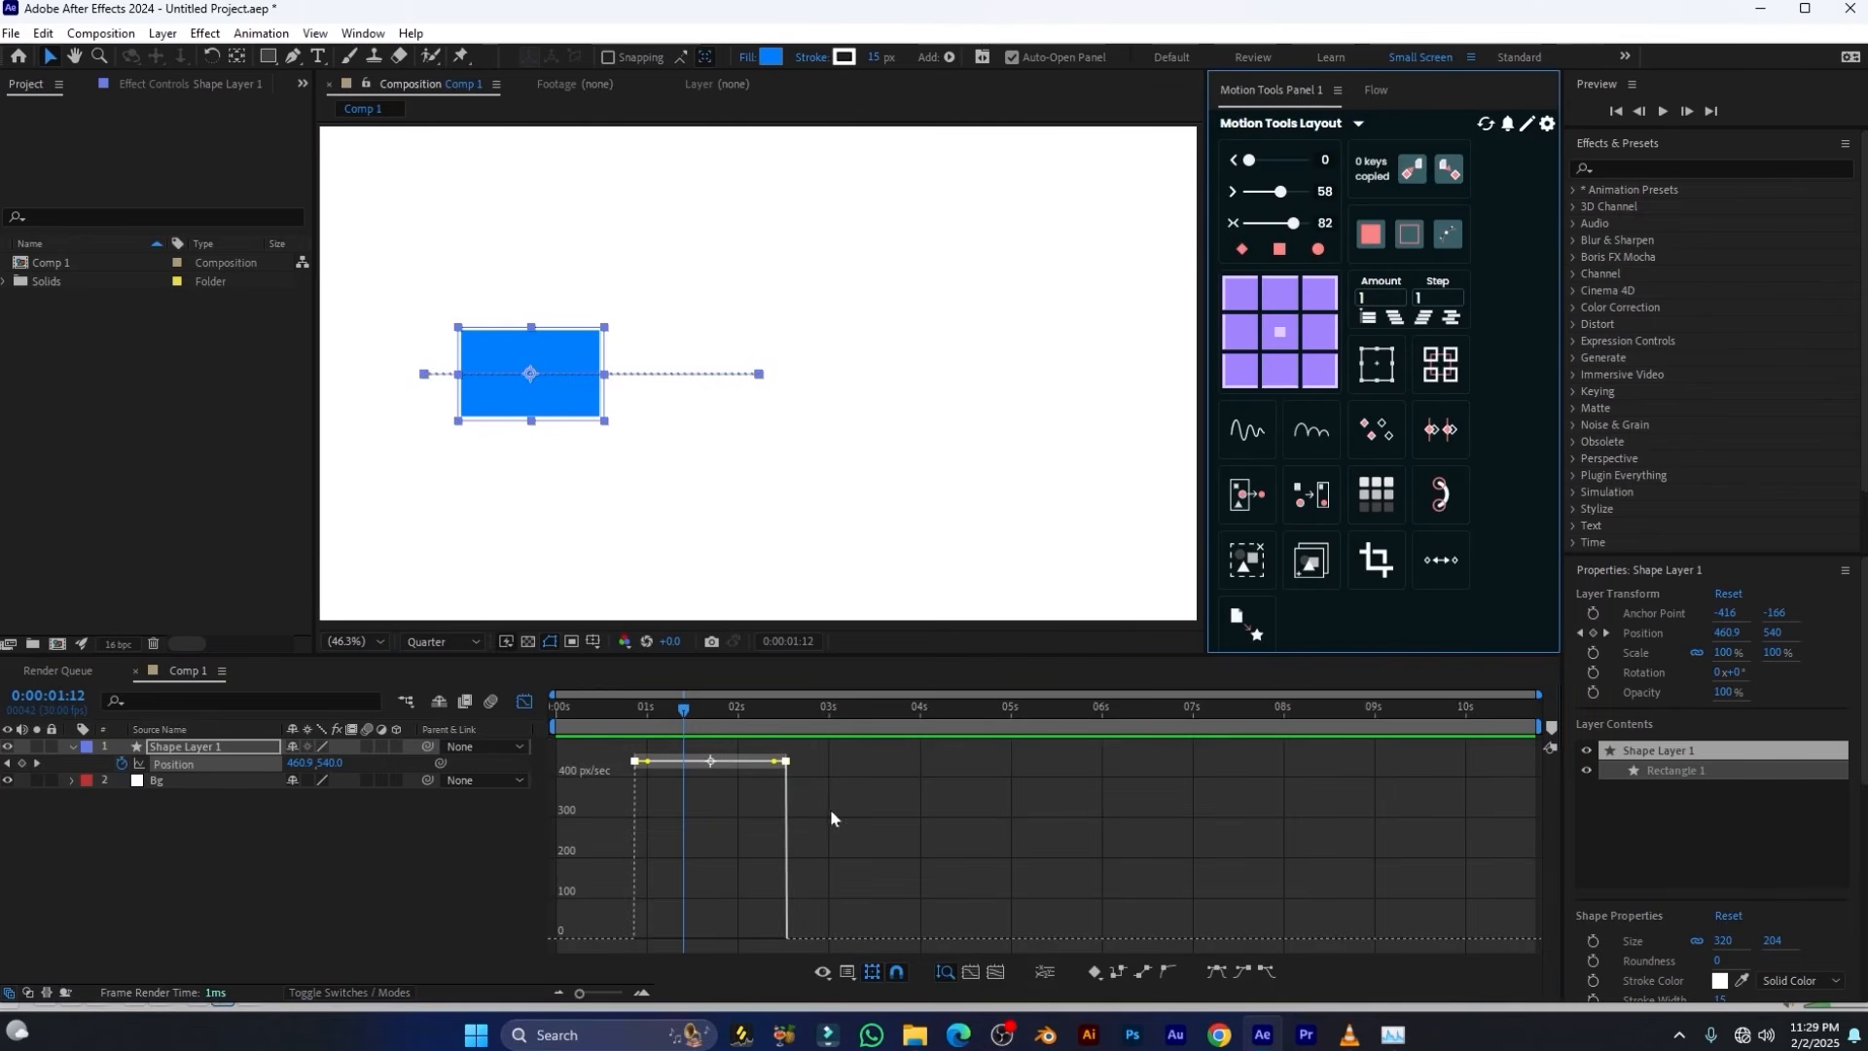
pyautogui.click(680, 710)
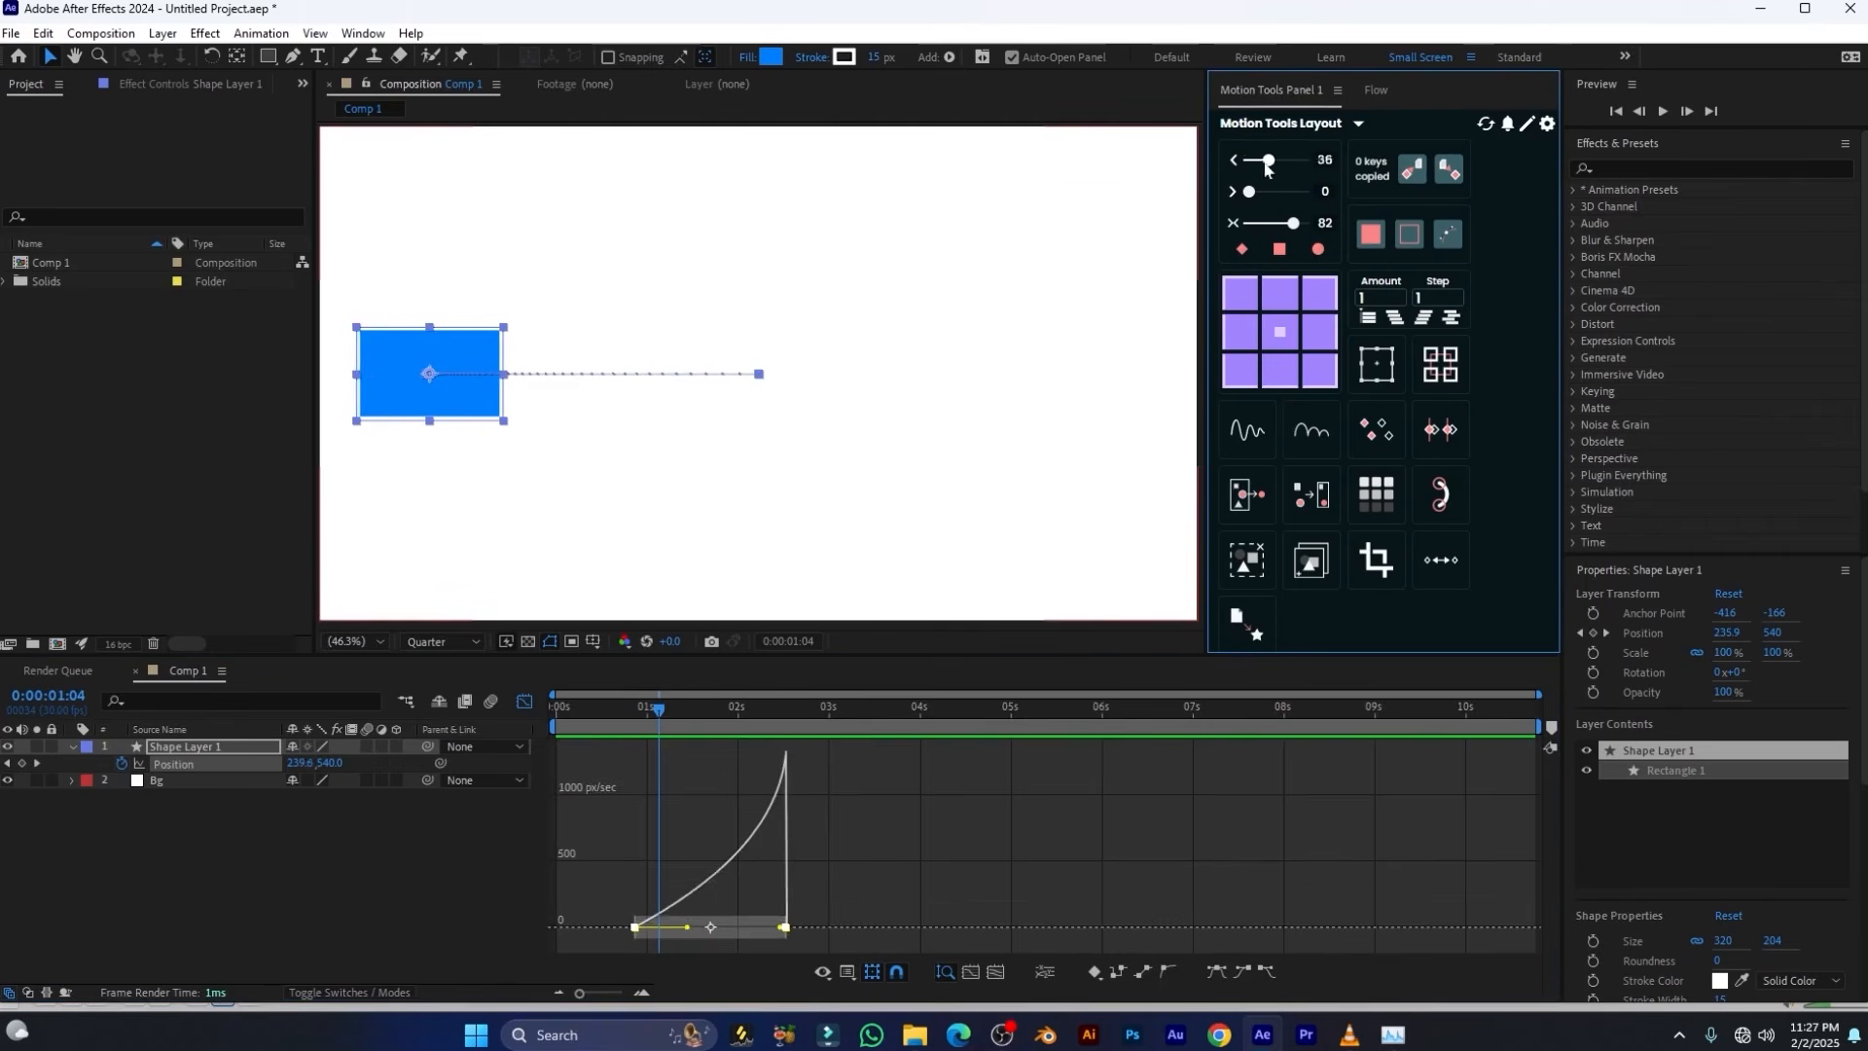
# Lower the outgoing ease from the slow-start curve to 0 and raise the incoming ease to 58 for a slow finish
pyautogui.moveTo(1293, 159)
pyautogui.mouseDown()
pyautogui.moveTo(1229, 163)
pyautogui.moveTo(1281, 193)
pyautogui.mouseUp()
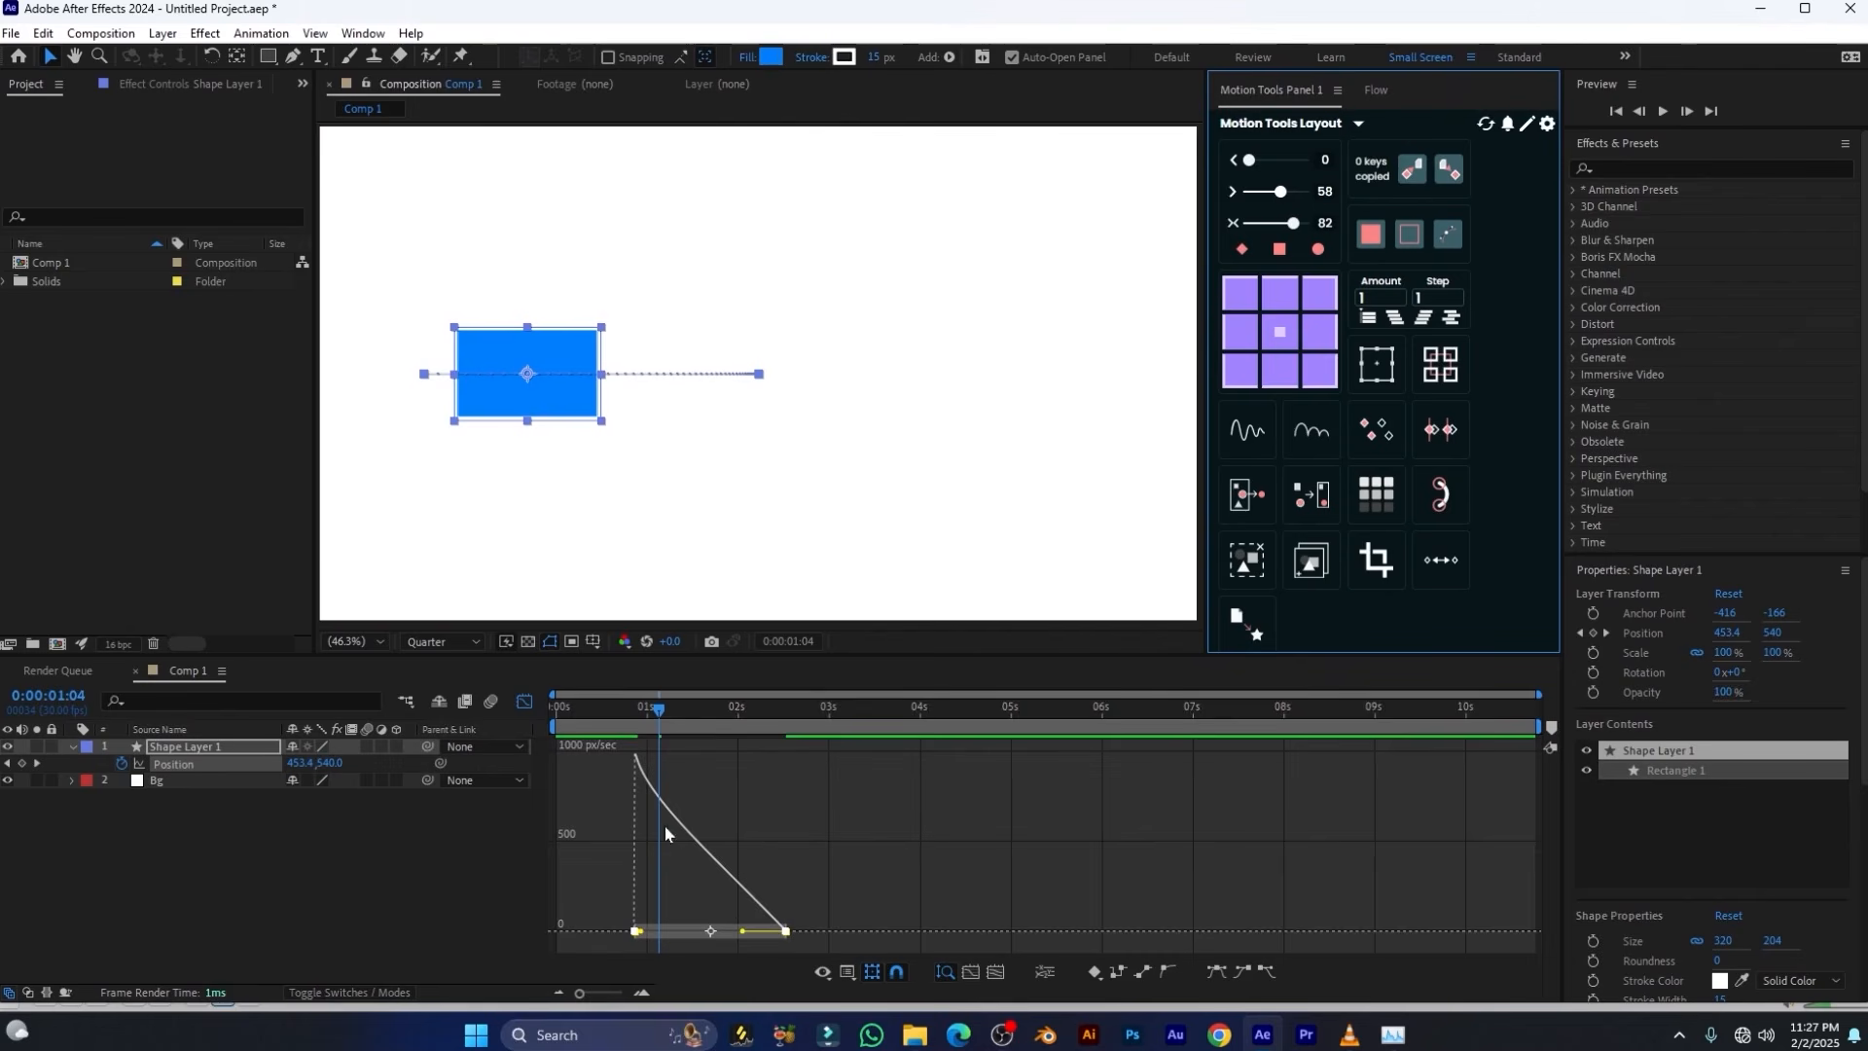
pyautogui.moveTo(931, 823); pyautogui.dragTo(763, 936)
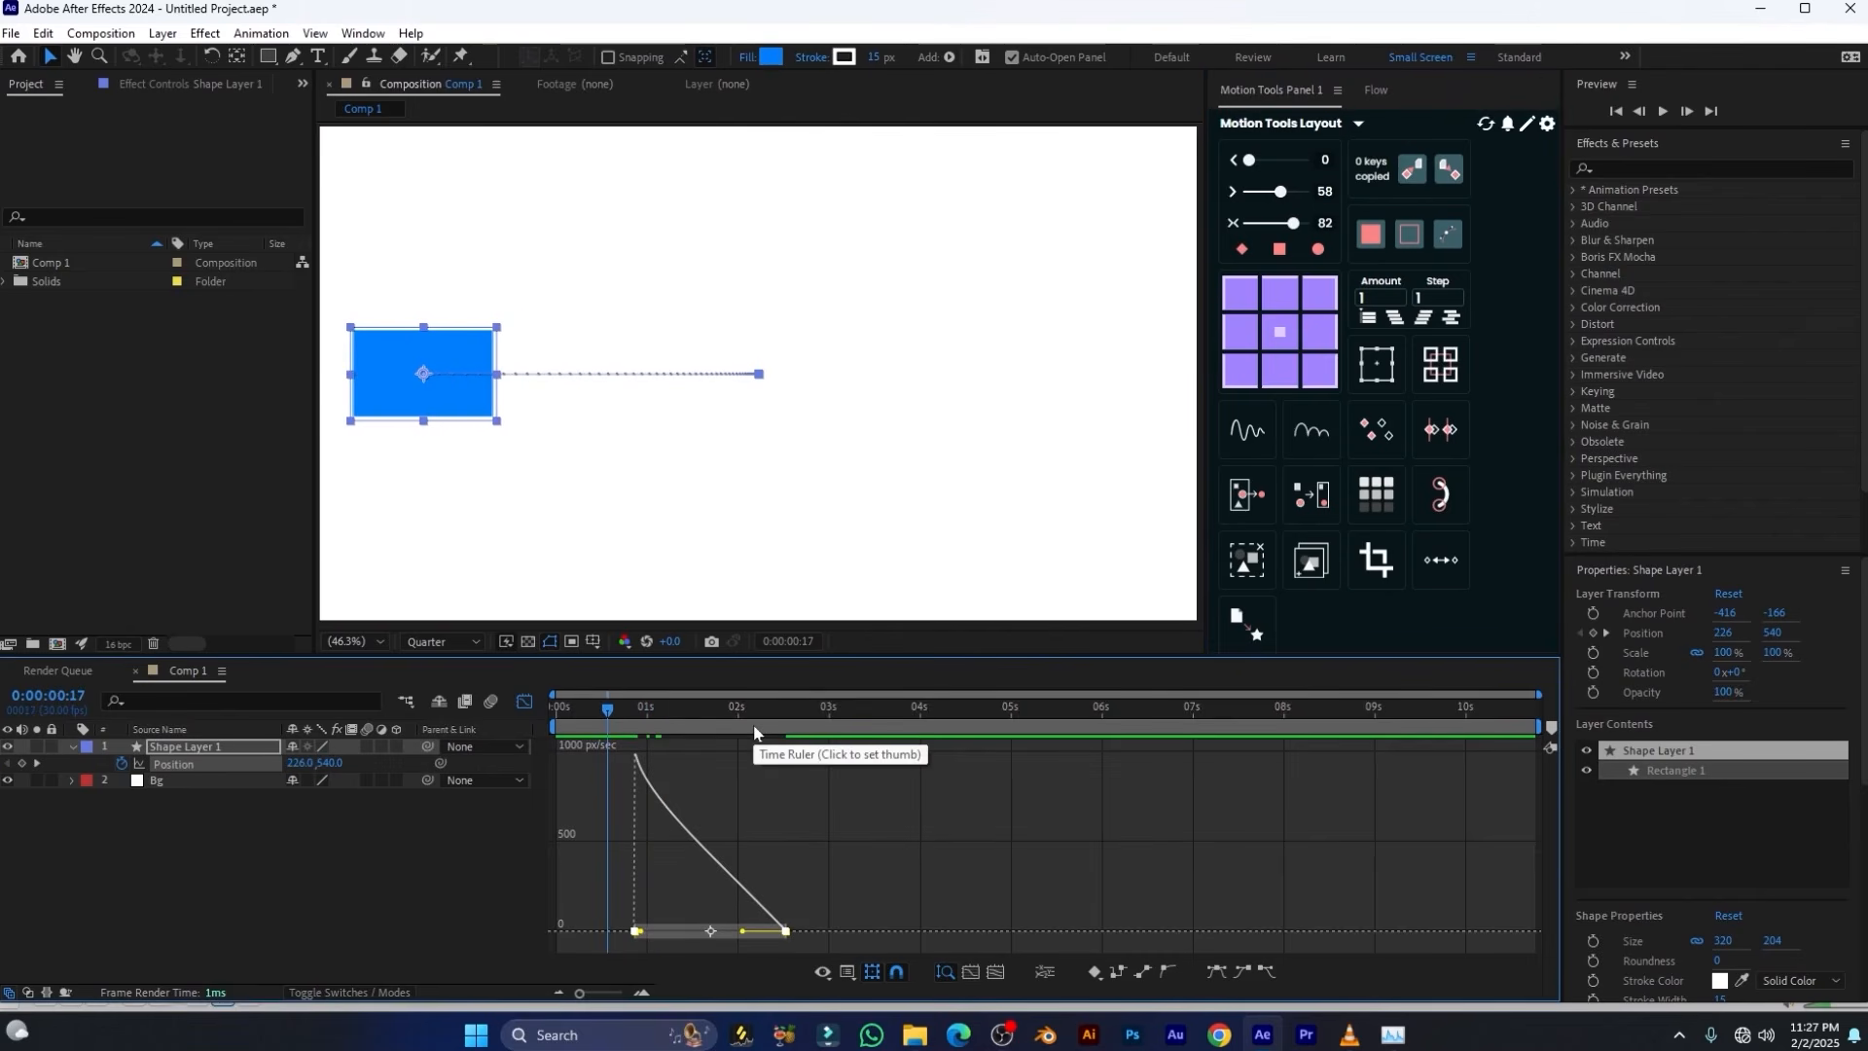
# Reset both Position keyframes from the slow-finish ease to linear with Motion Tools, previewing the motion before and after the change
pyautogui.press('space')
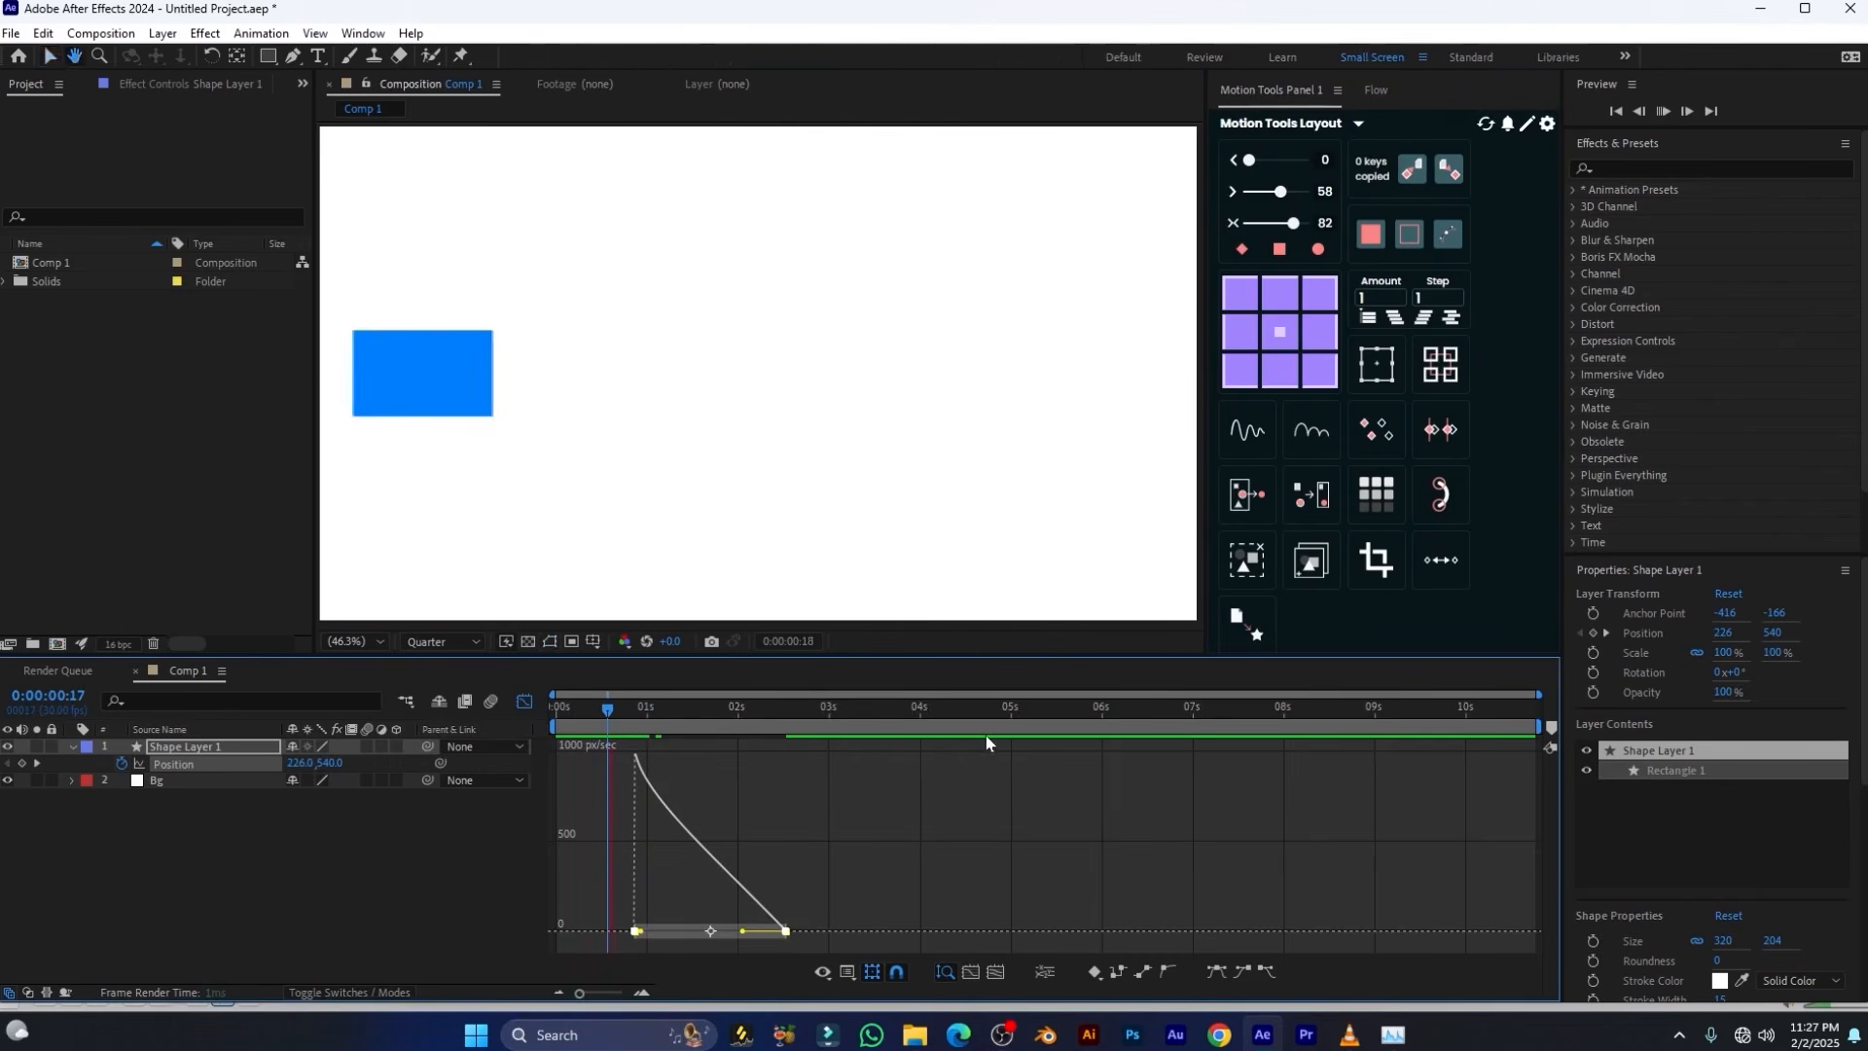
pyautogui.moveTo(819, 715); pyautogui.dragTo(694, 715)
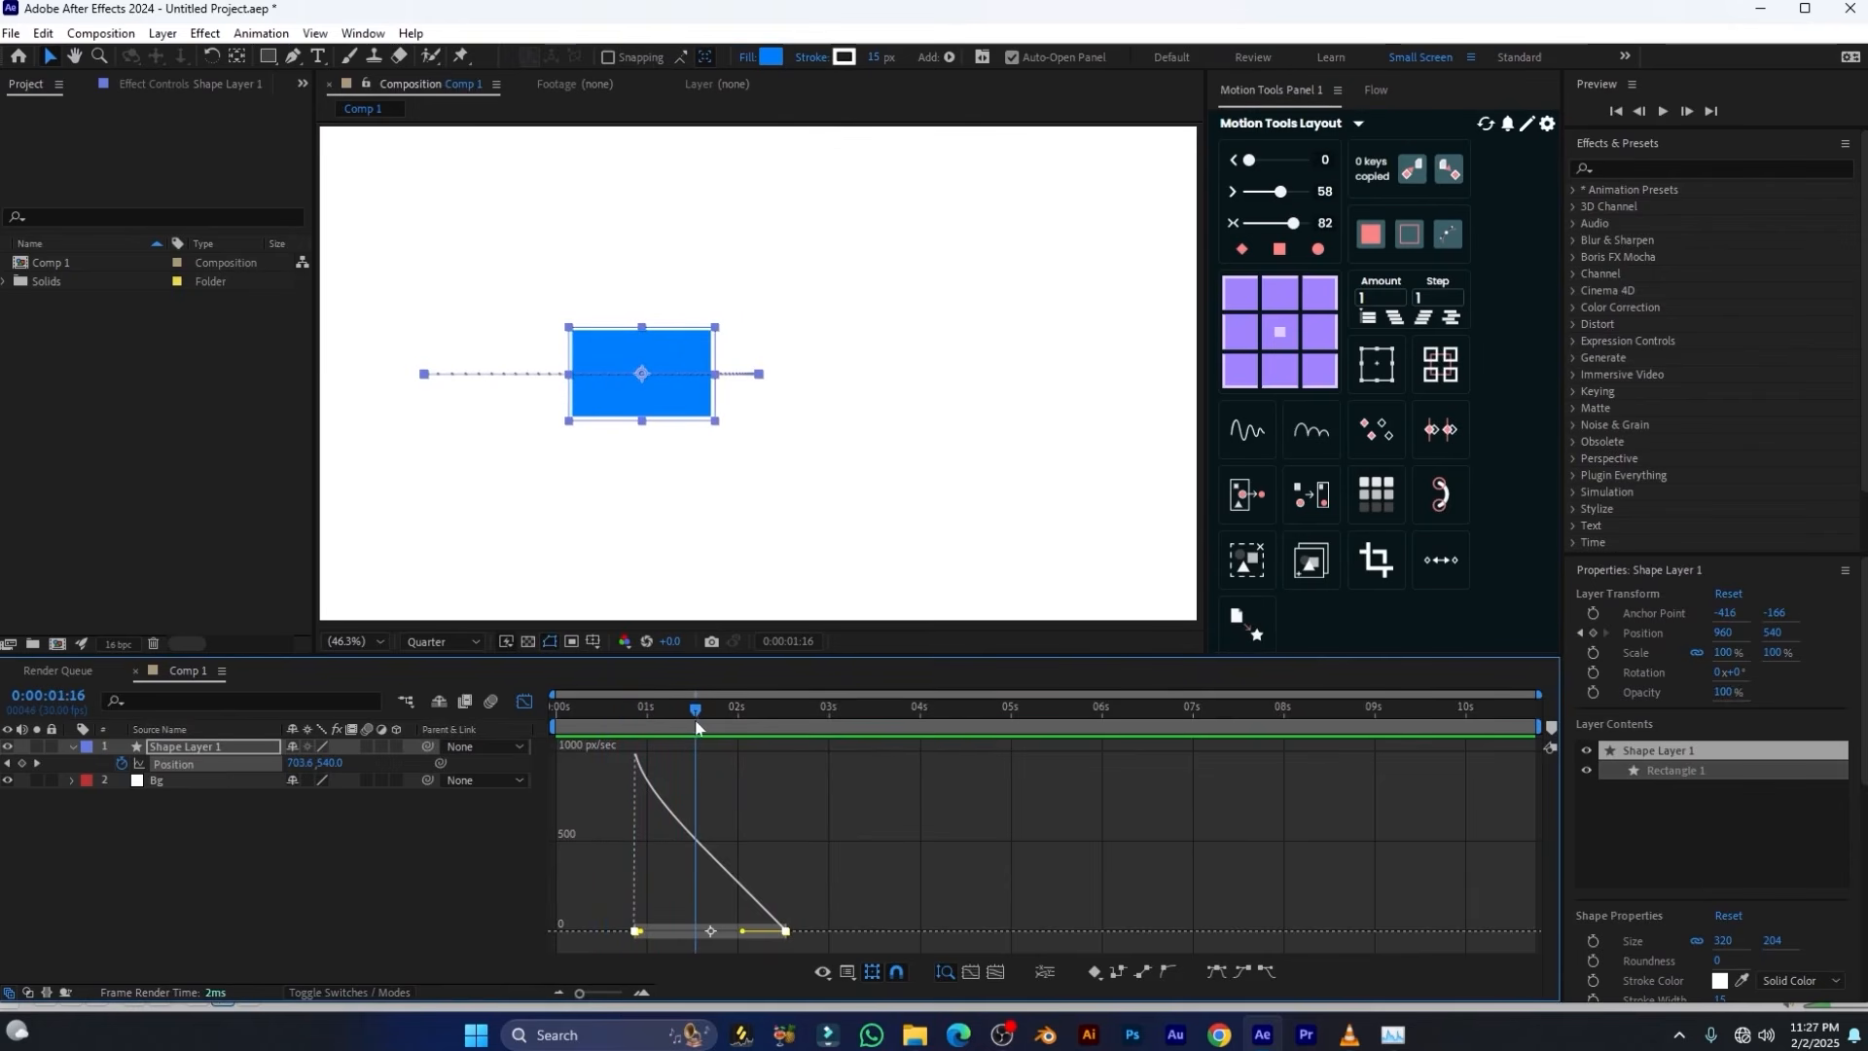
pyautogui.click(524, 702)
pyautogui.moveTo(842, 766); pyautogui.dragTo(593, 786)
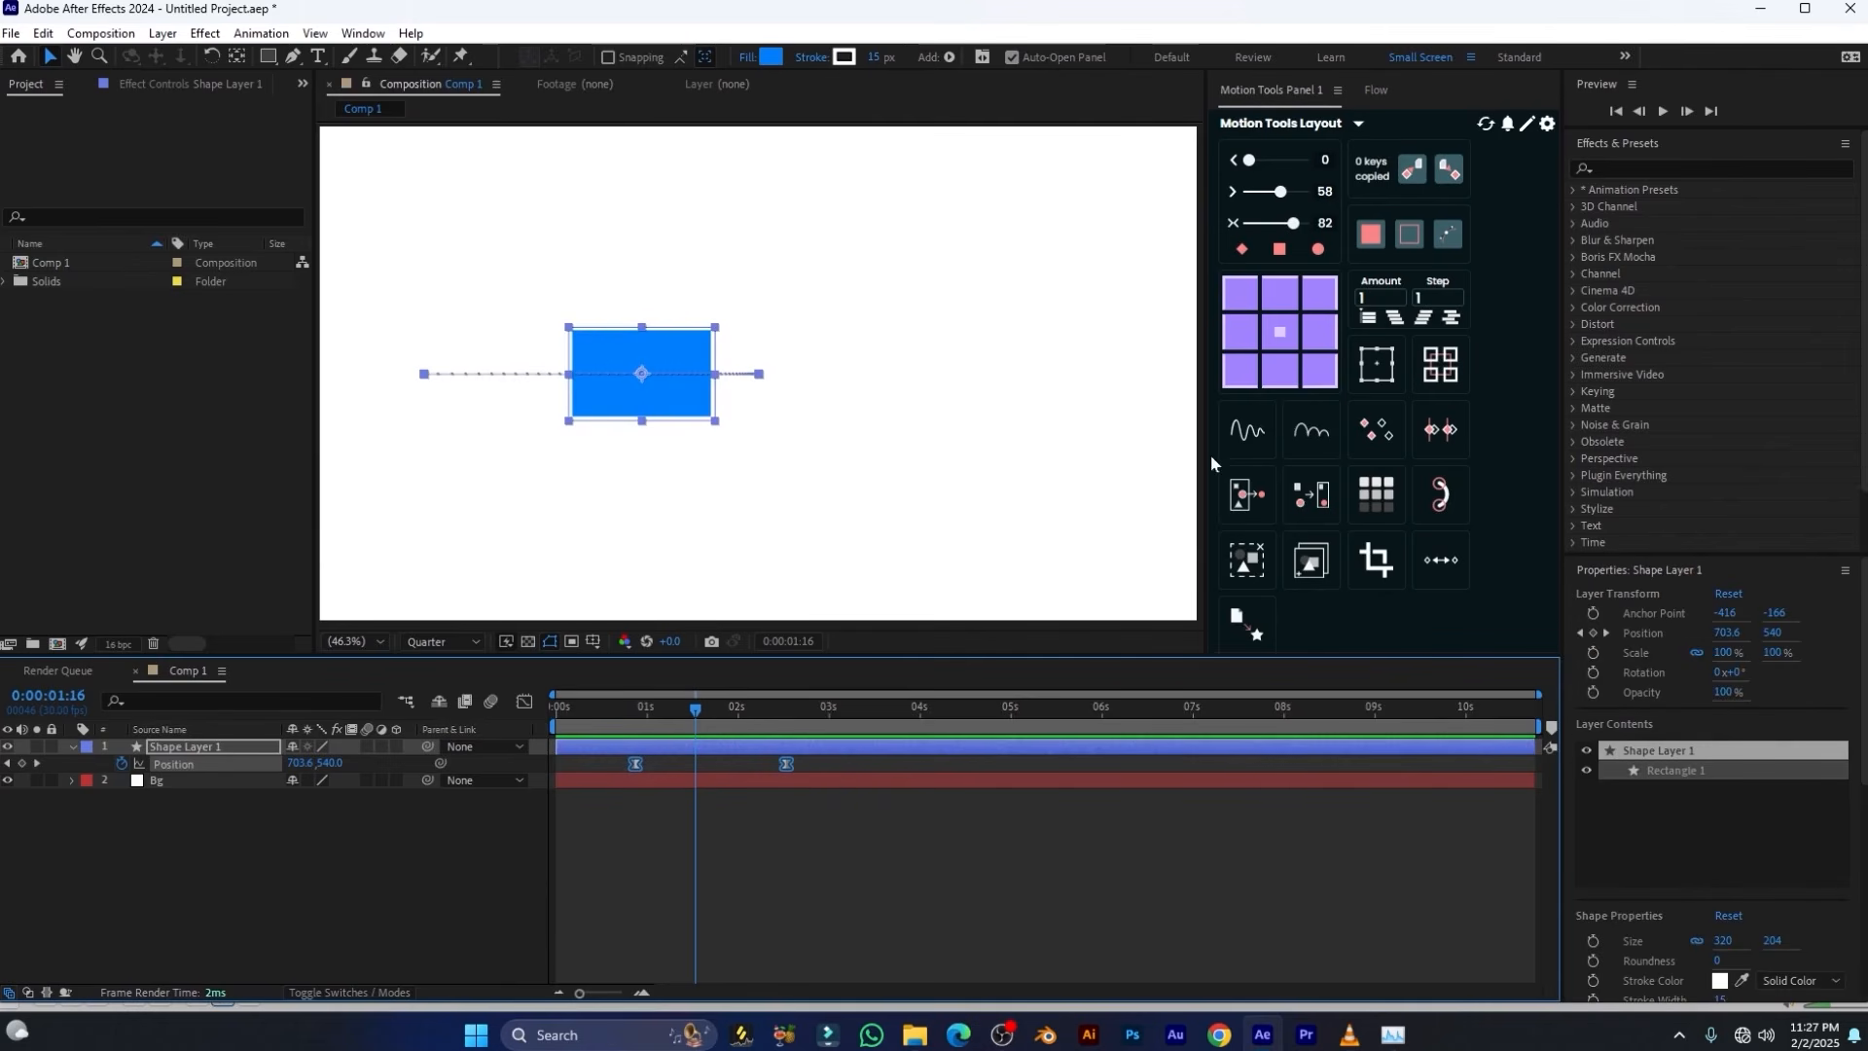
pyautogui.click(1242, 250)
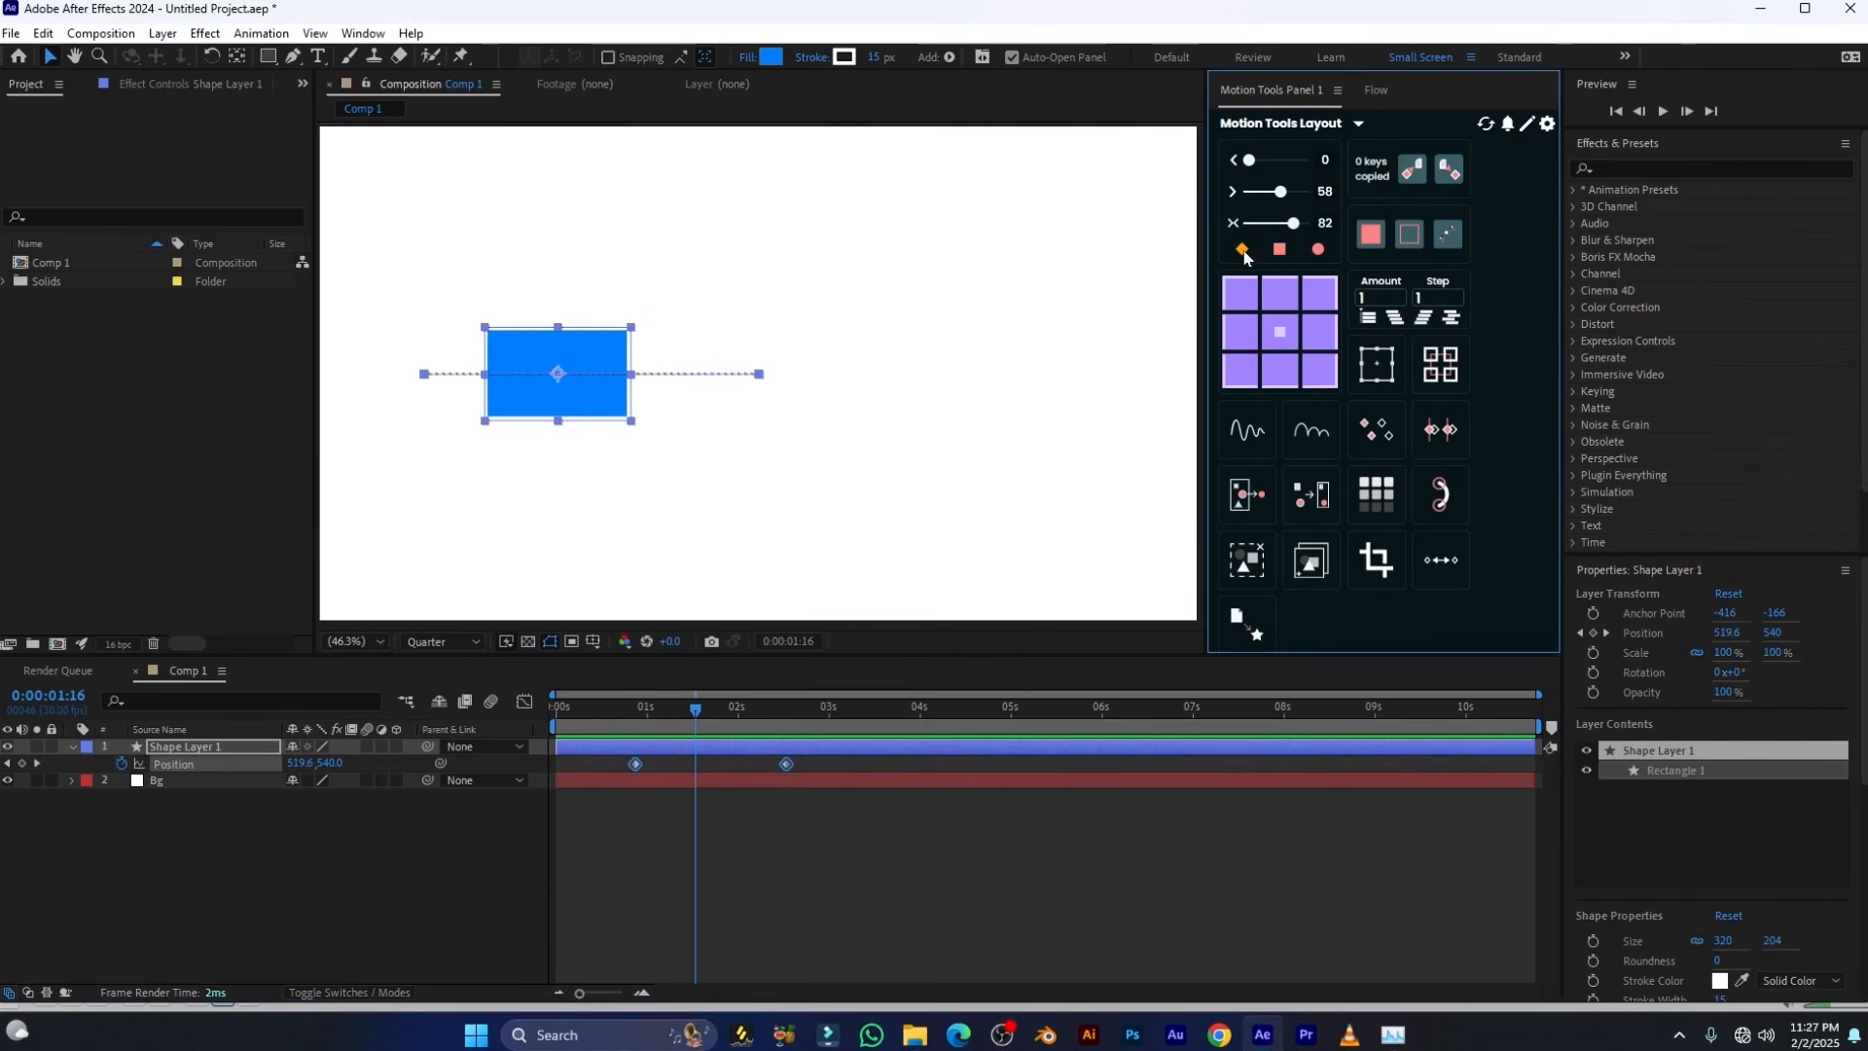
pyautogui.press('space')
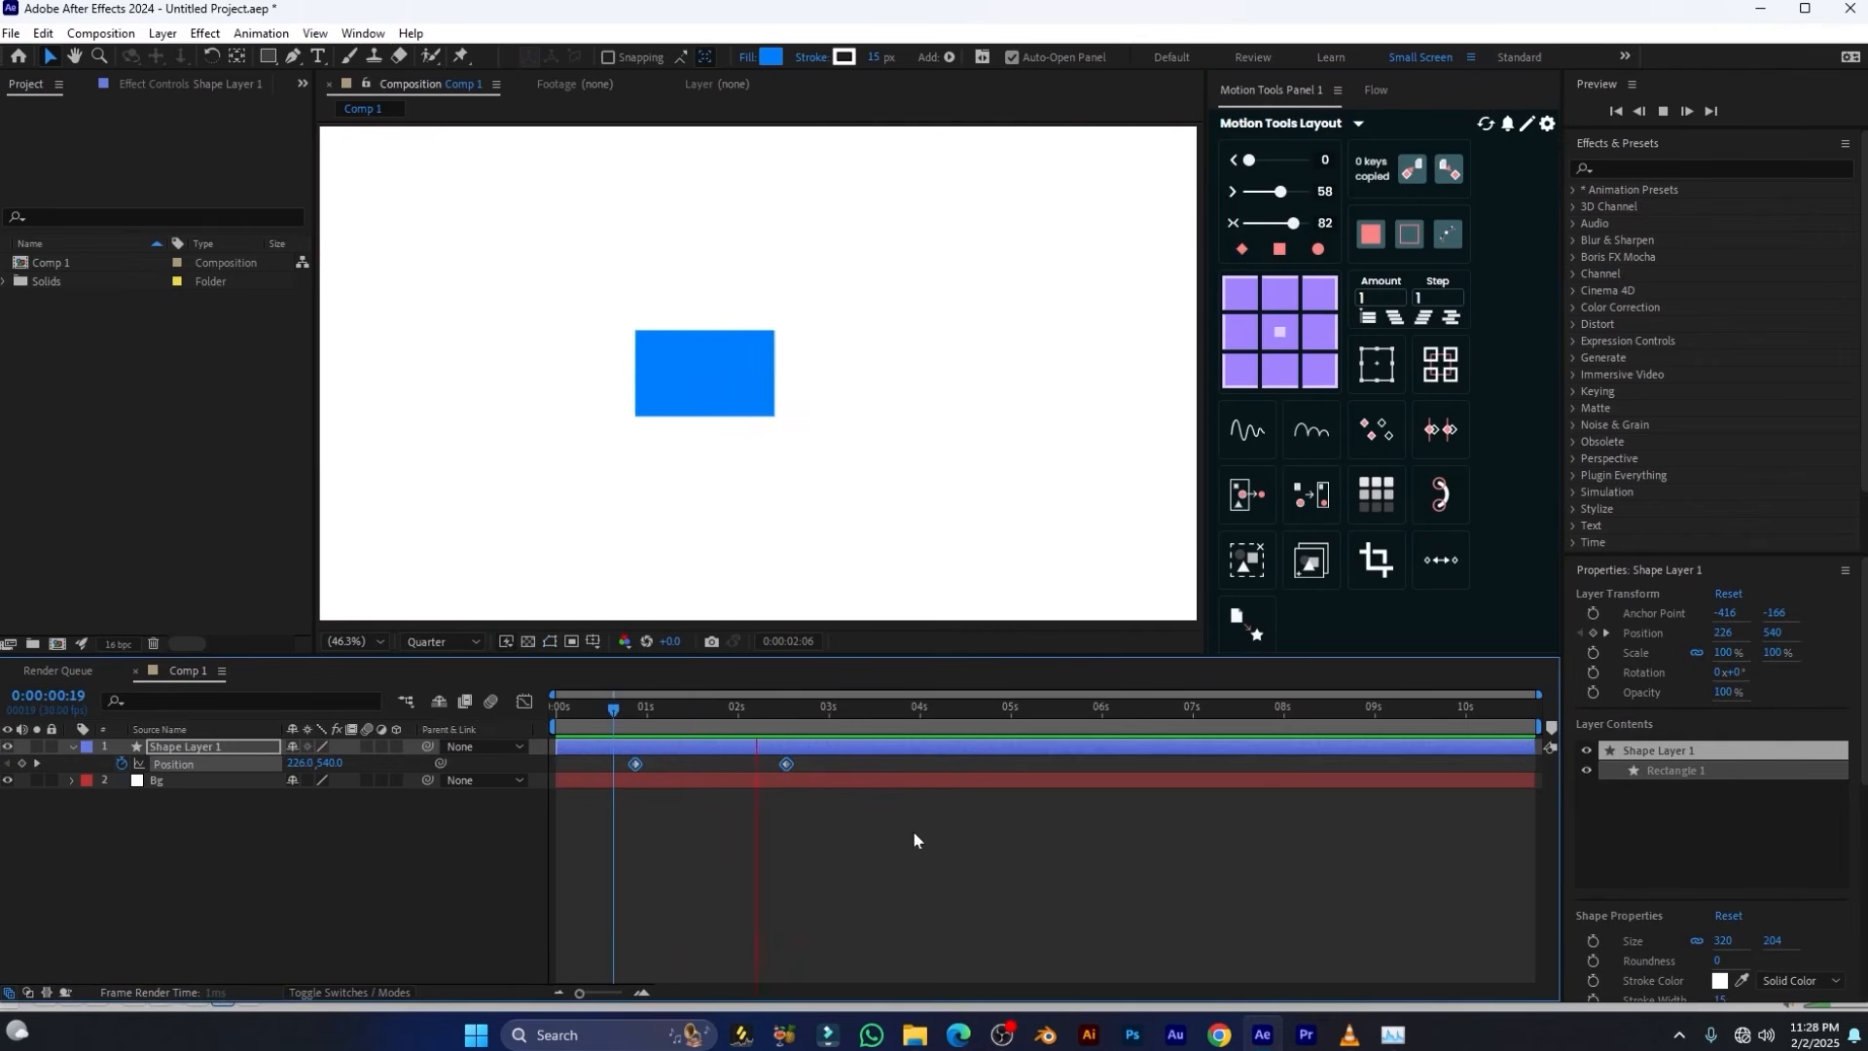
pyautogui.press('space')
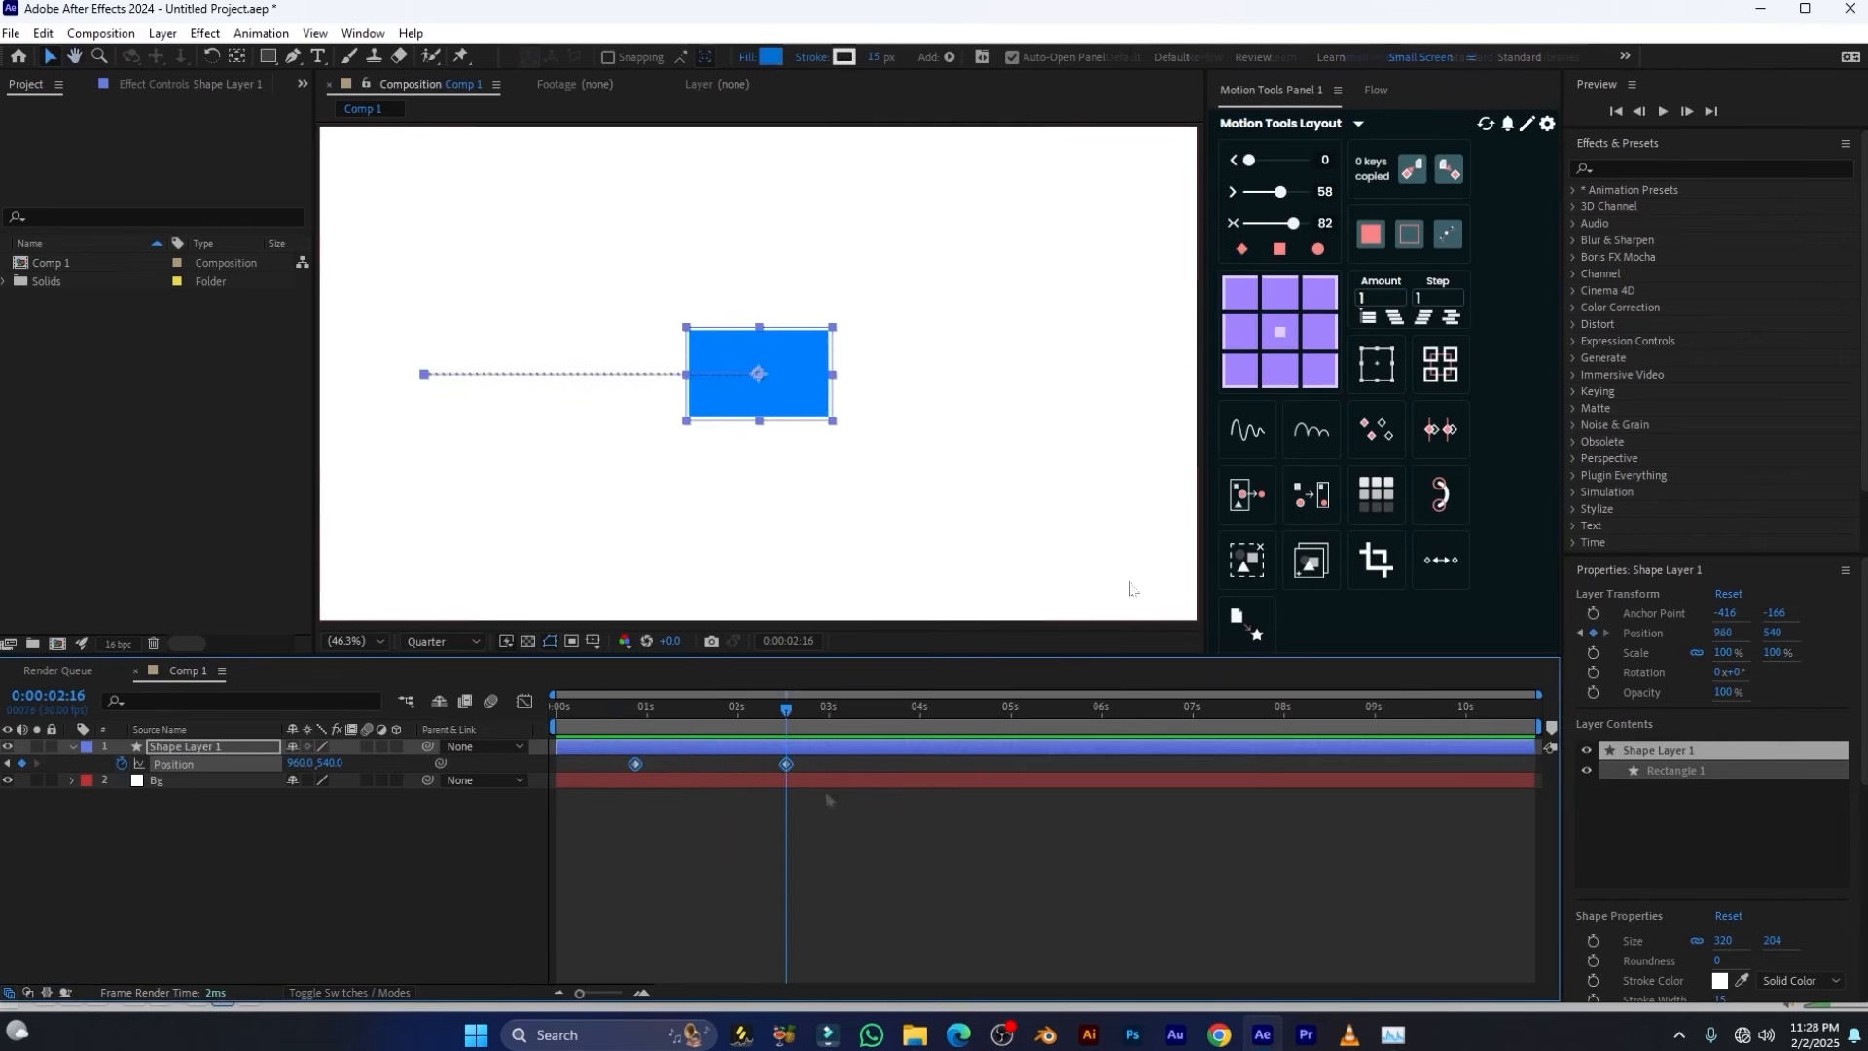
# Try the square Hold keyframe type from Motion Tools on both Position keyframes, scrub the motion, and revert them to linear
pyautogui.click(1280, 251)
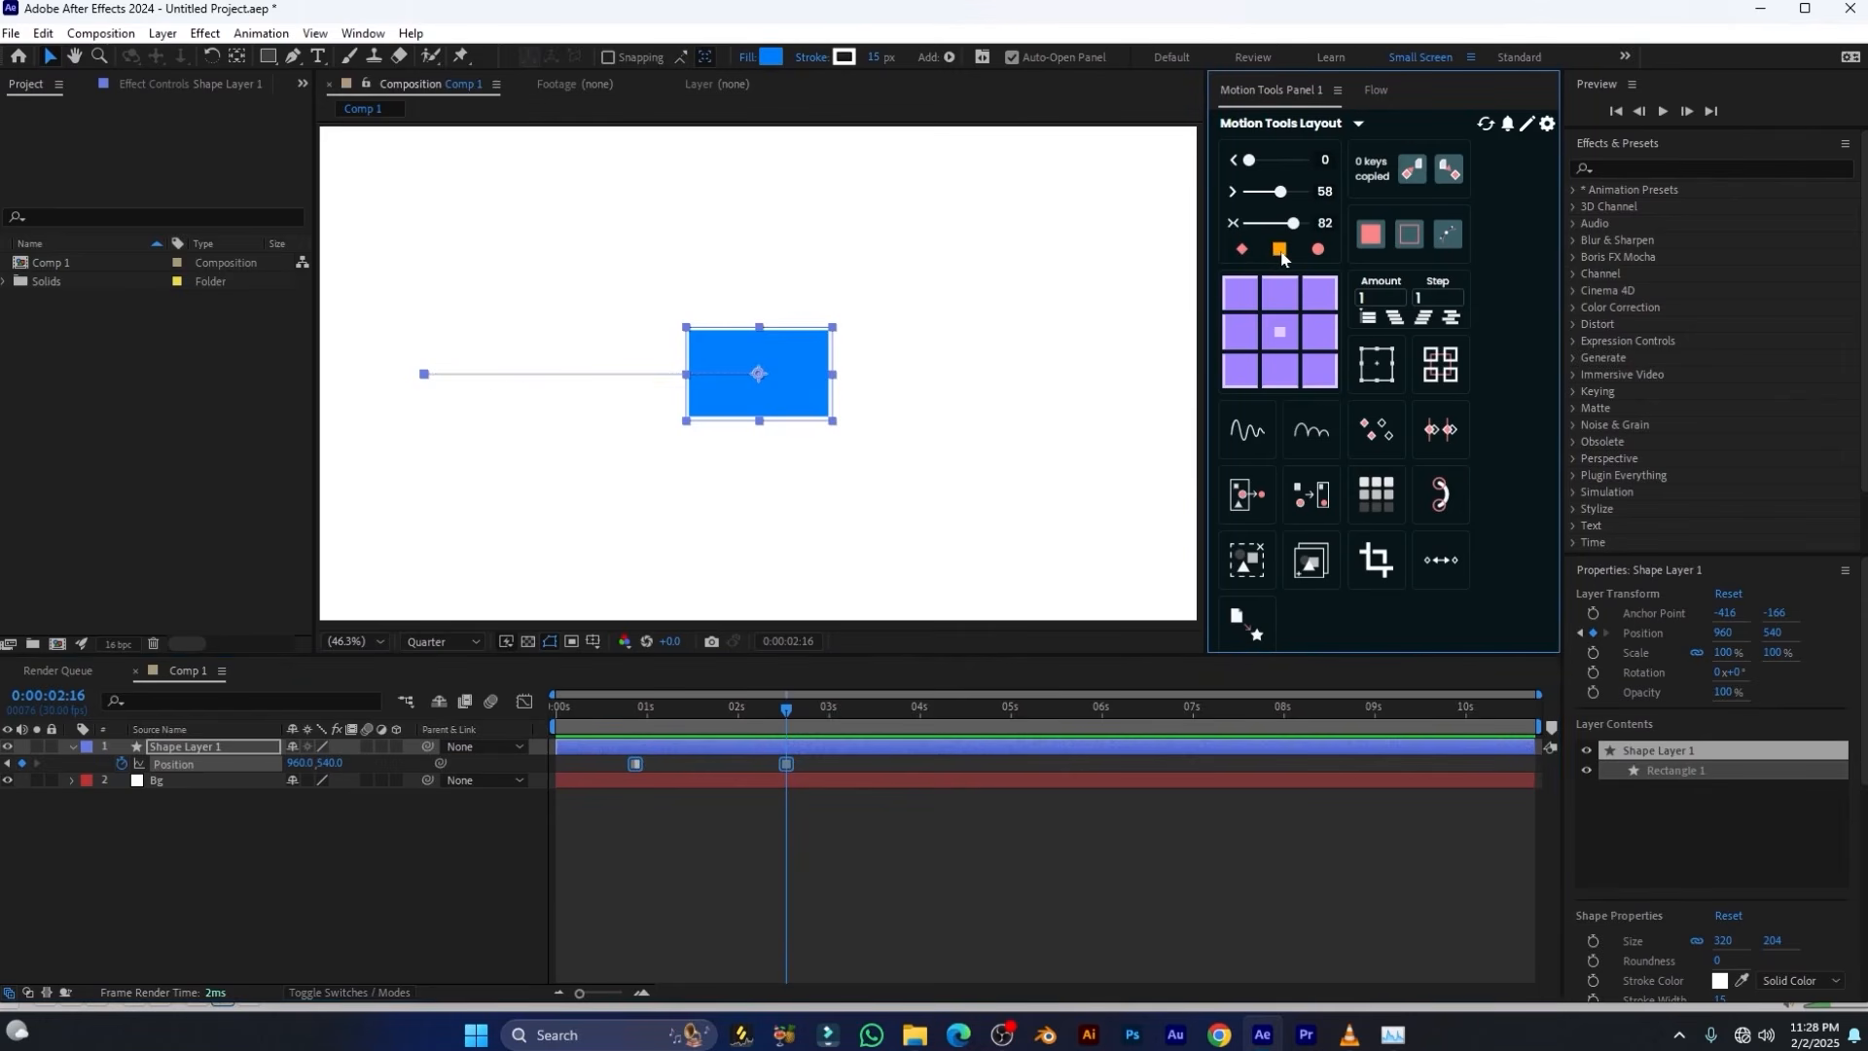
pyautogui.moveTo(648, 713); pyautogui.dragTo(630, 716)
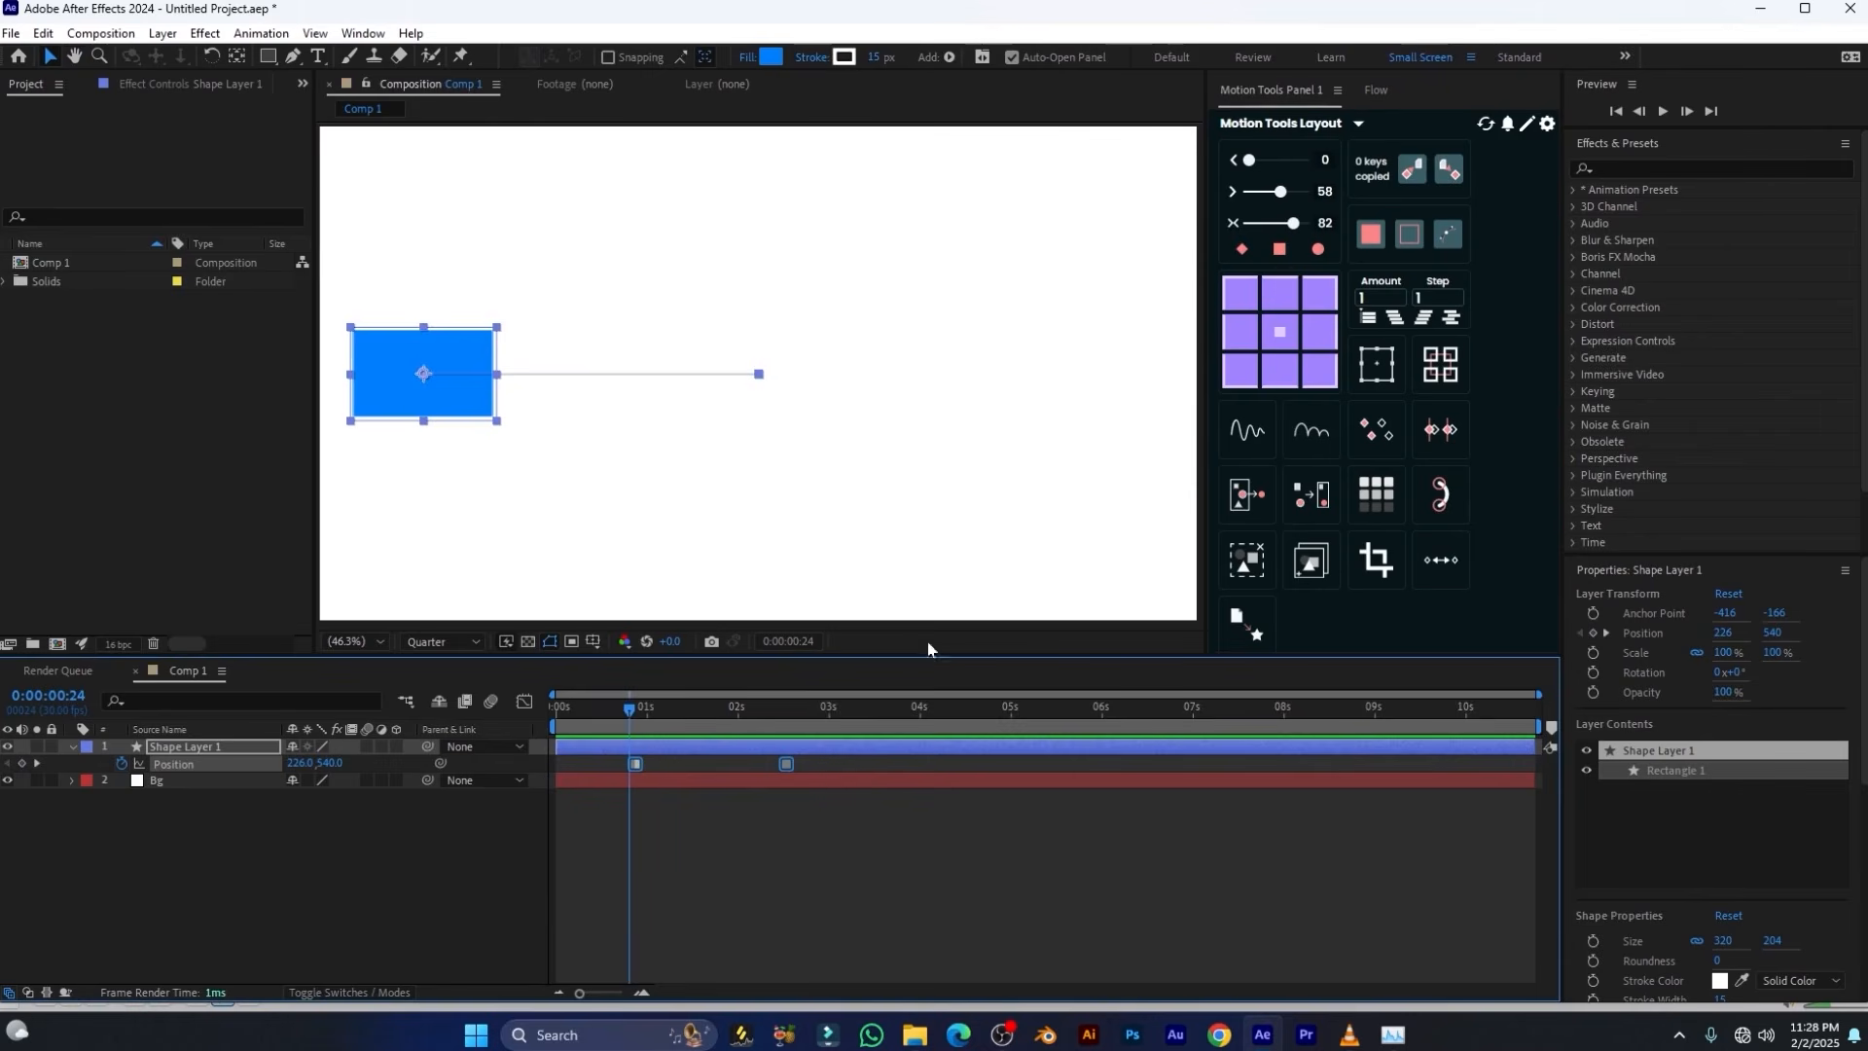
pyautogui.click(1243, 249)
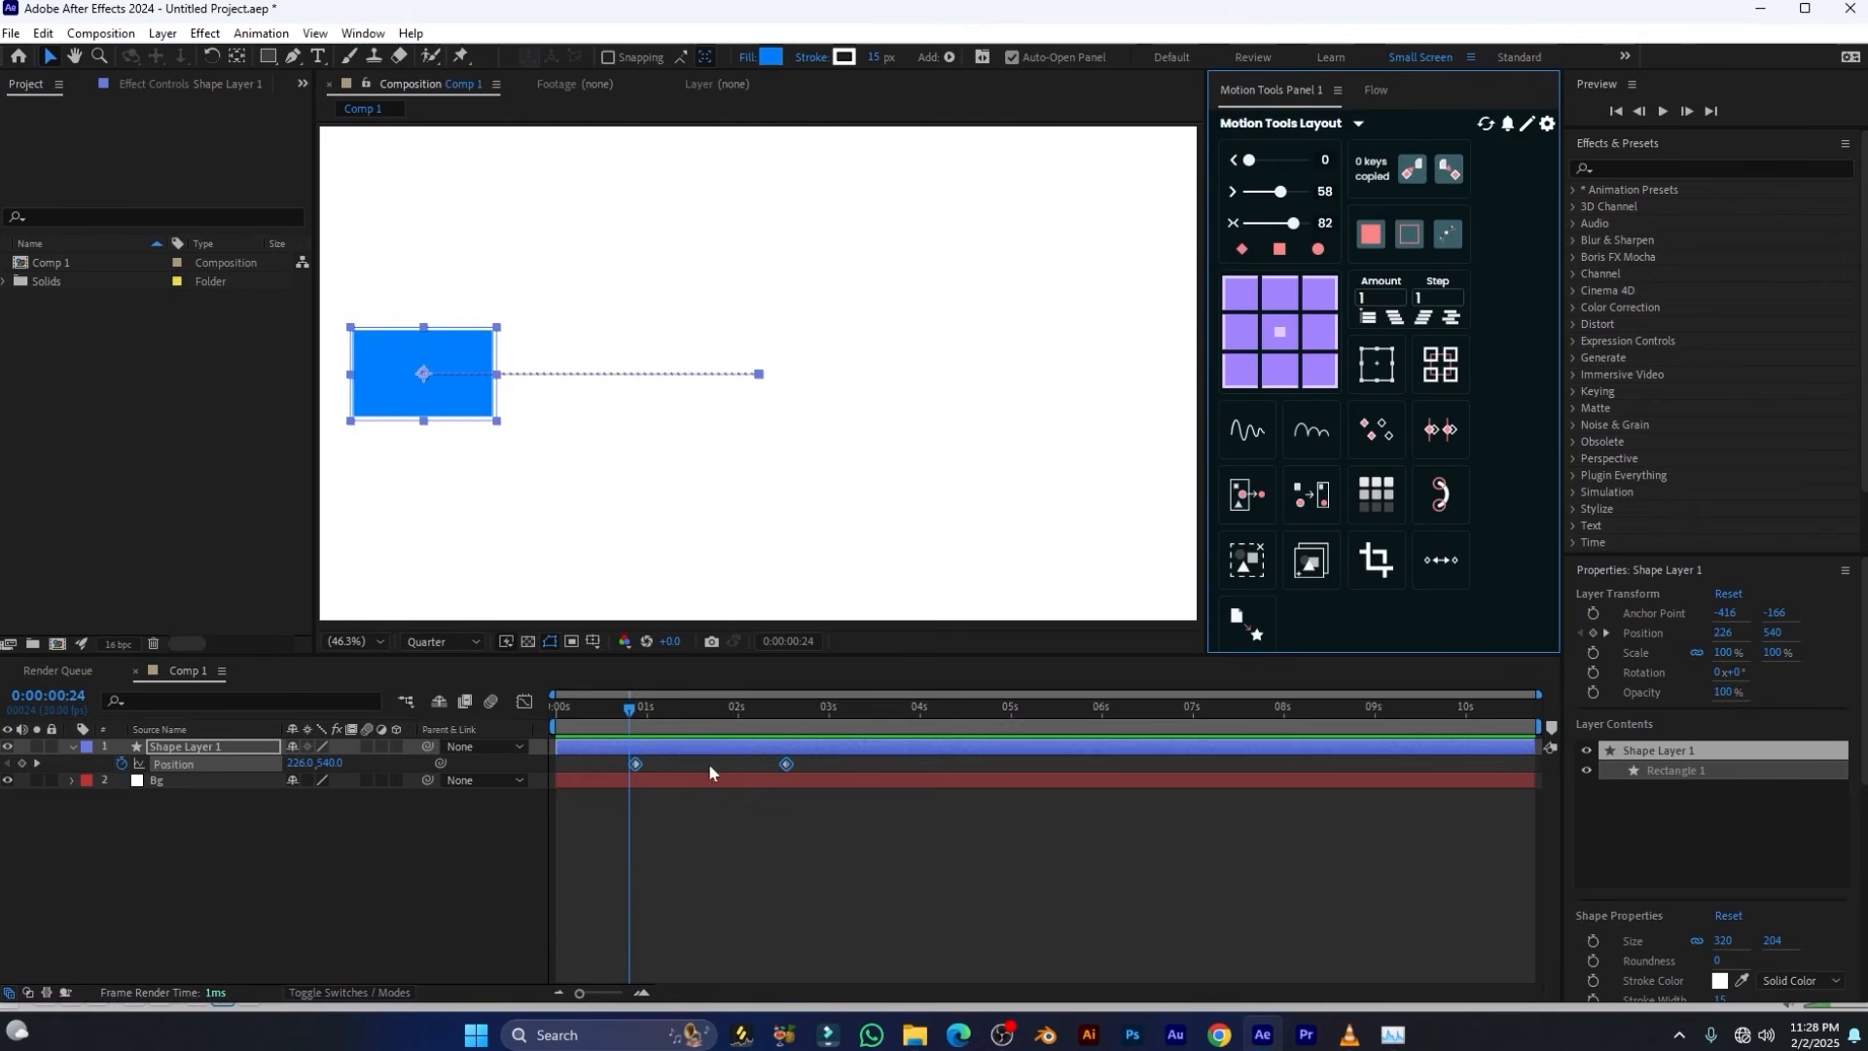
# Try the graph editor's Hold conversion on both Position keyframes, preview the motion, and reset the keyframes to linear in the timeline
pyautogui.click(525, 702)
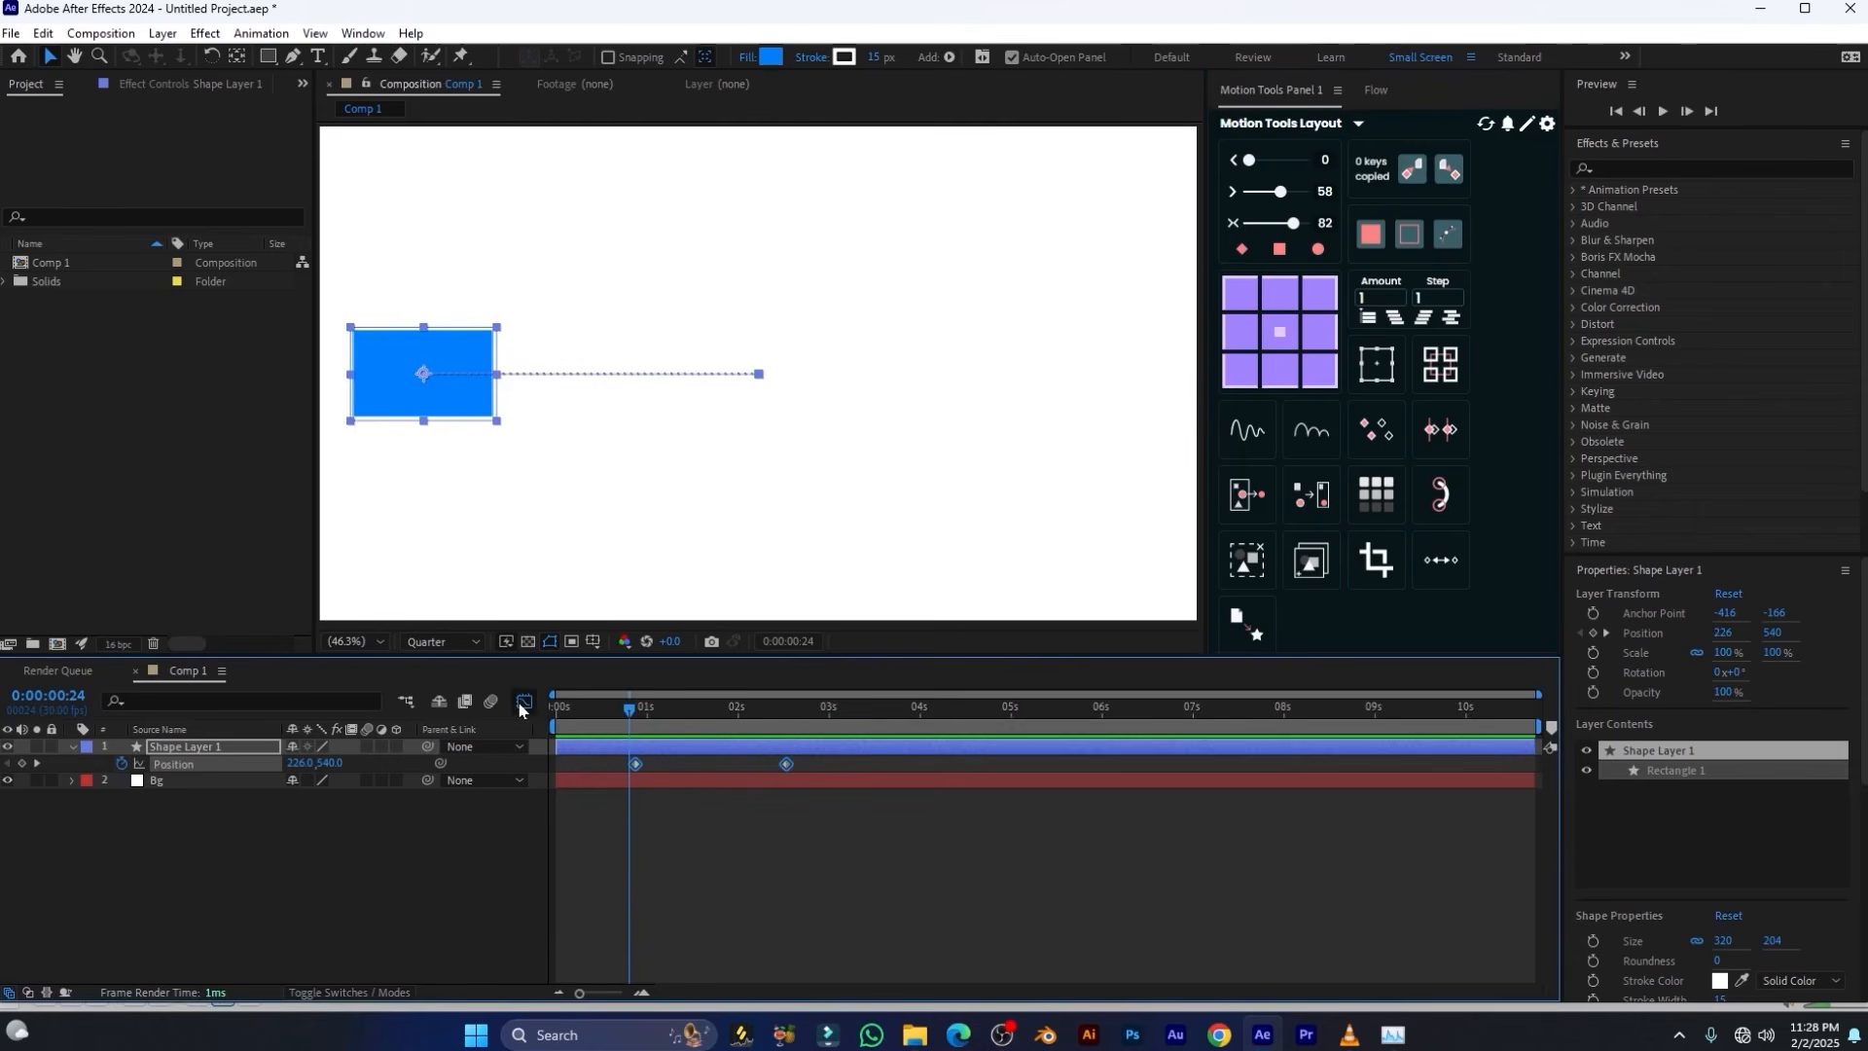
pyautogui.moveTo(808, 749); pyautogui.dragTo(546, 938)
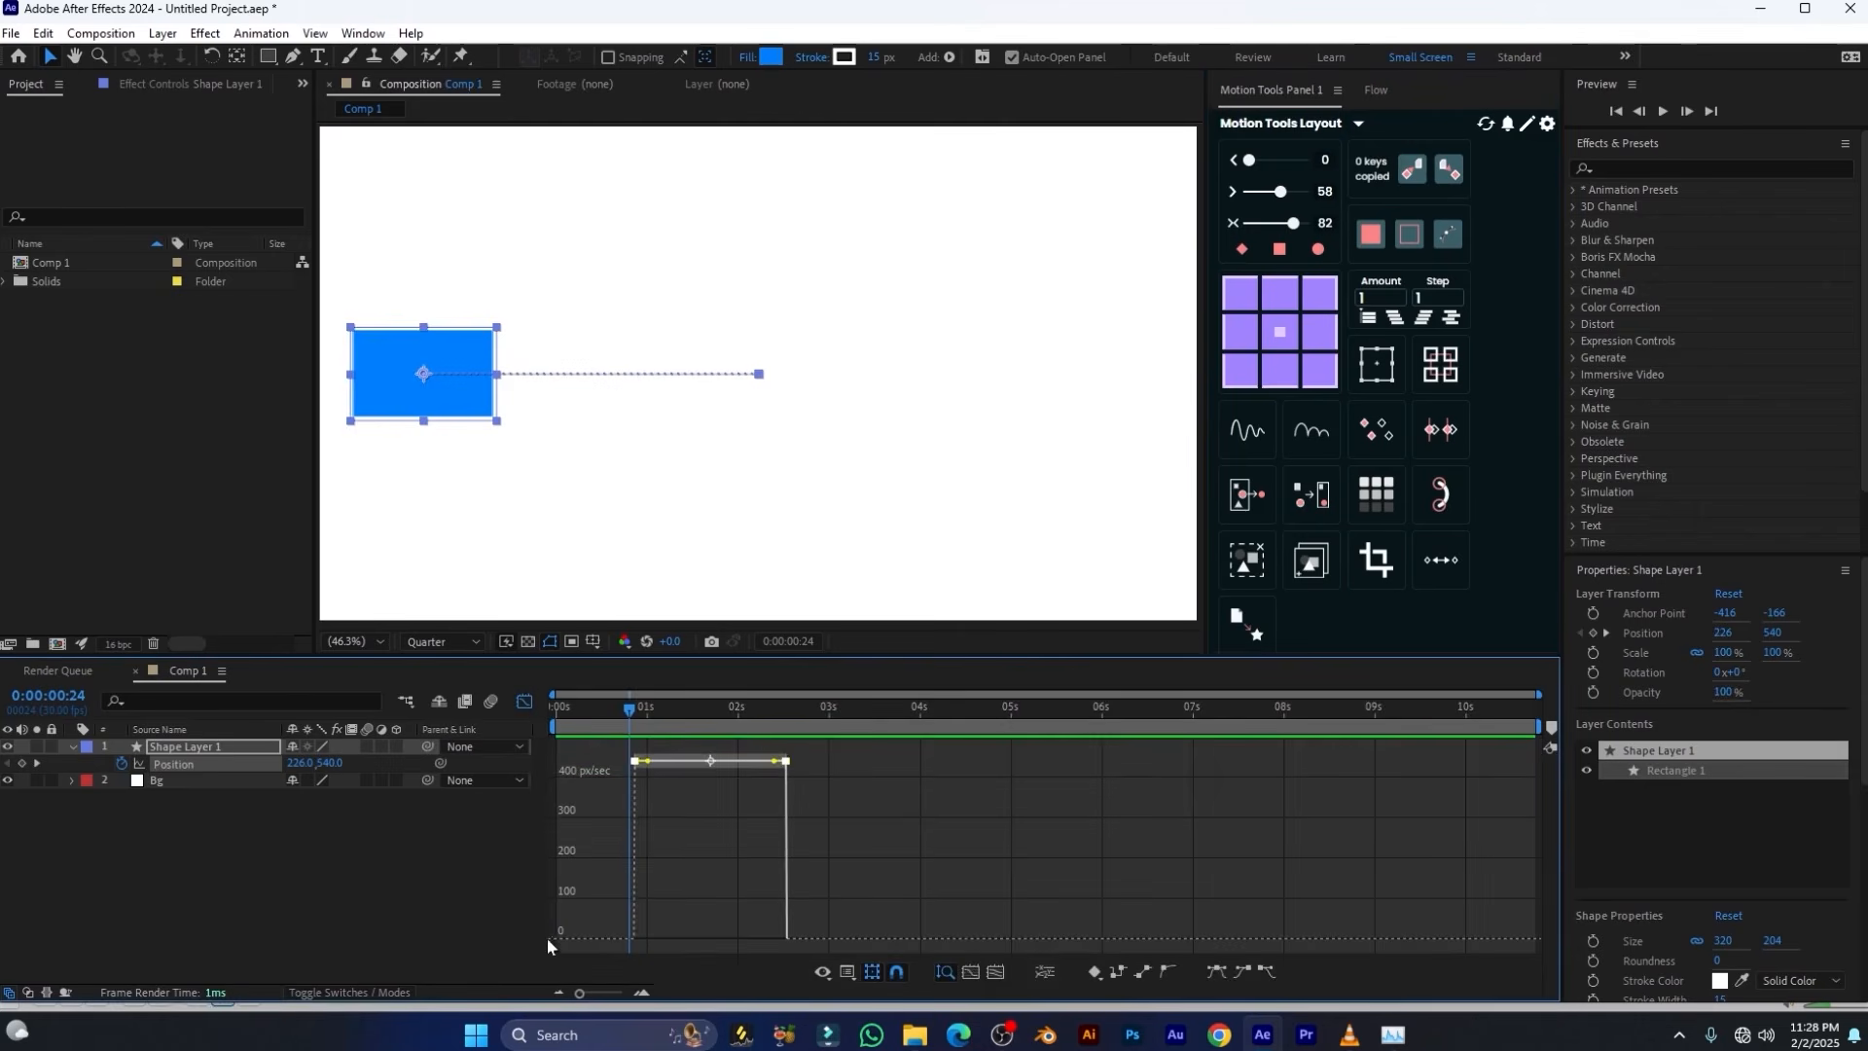
pyautogui.click(1121, 971)
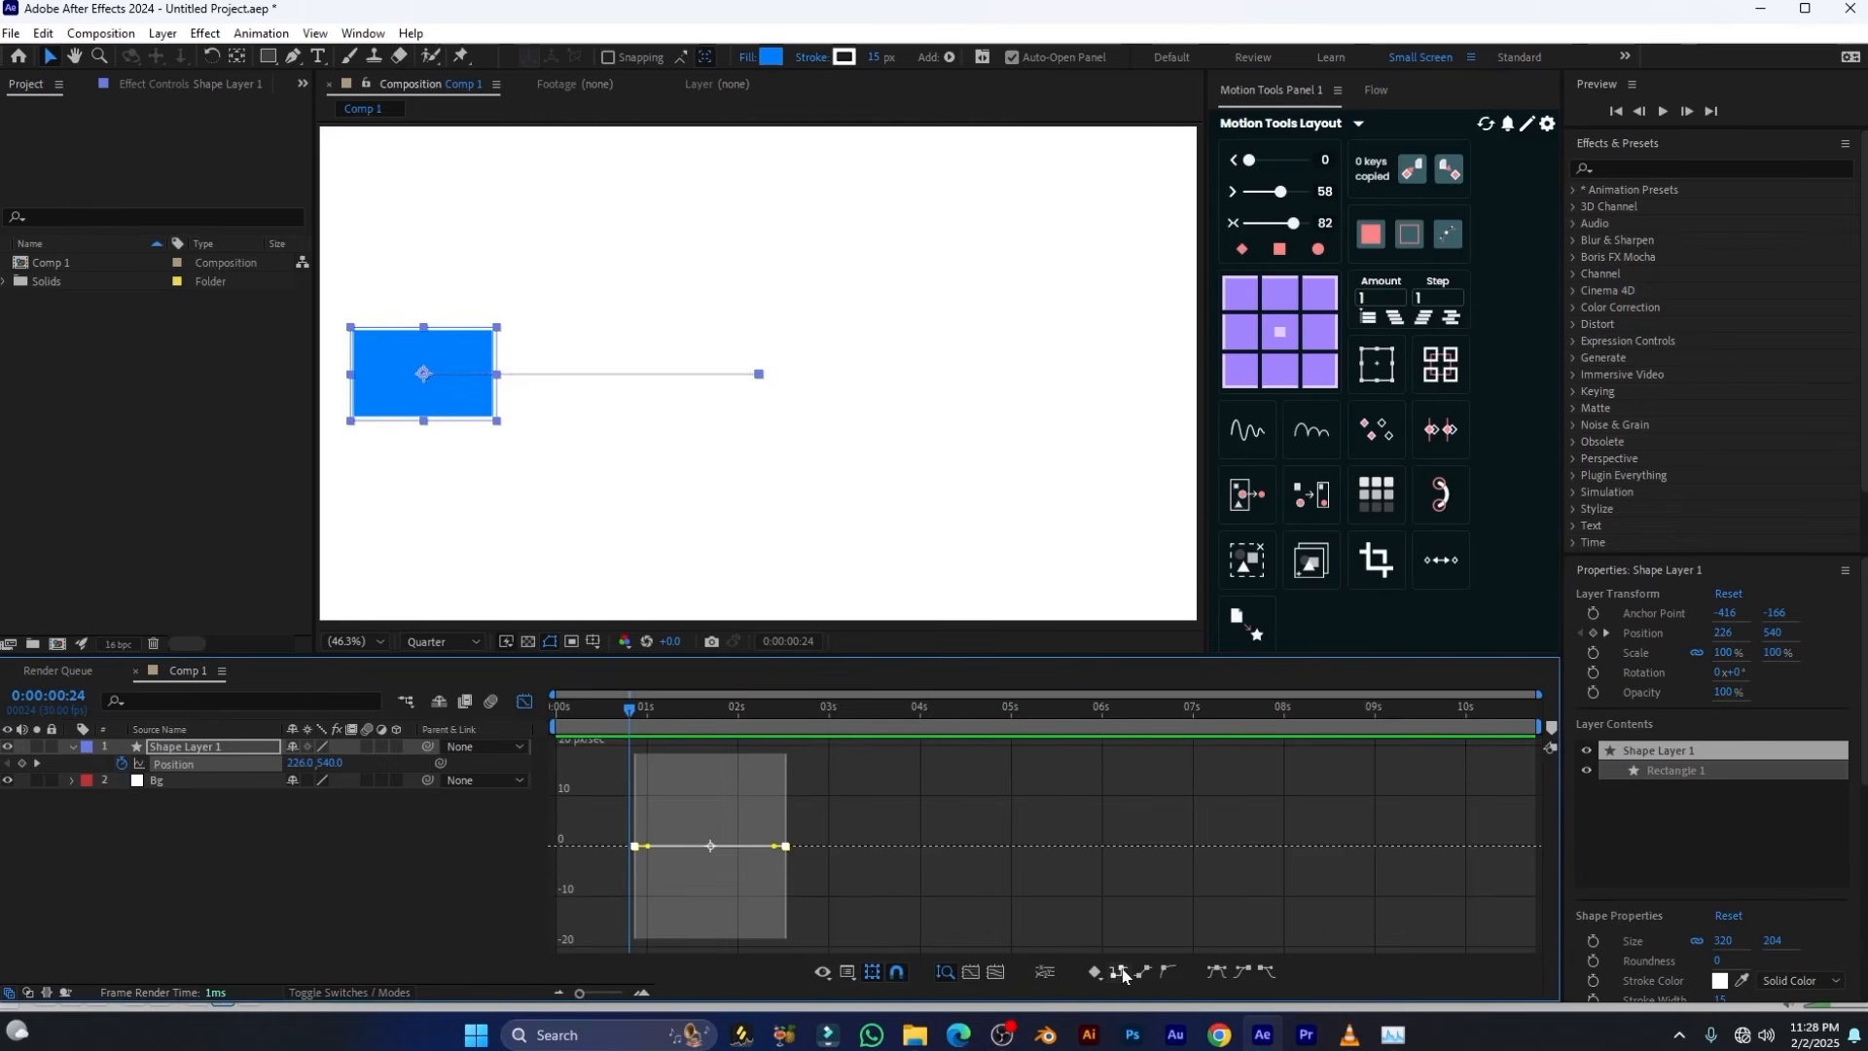
pyautogui.press('space')
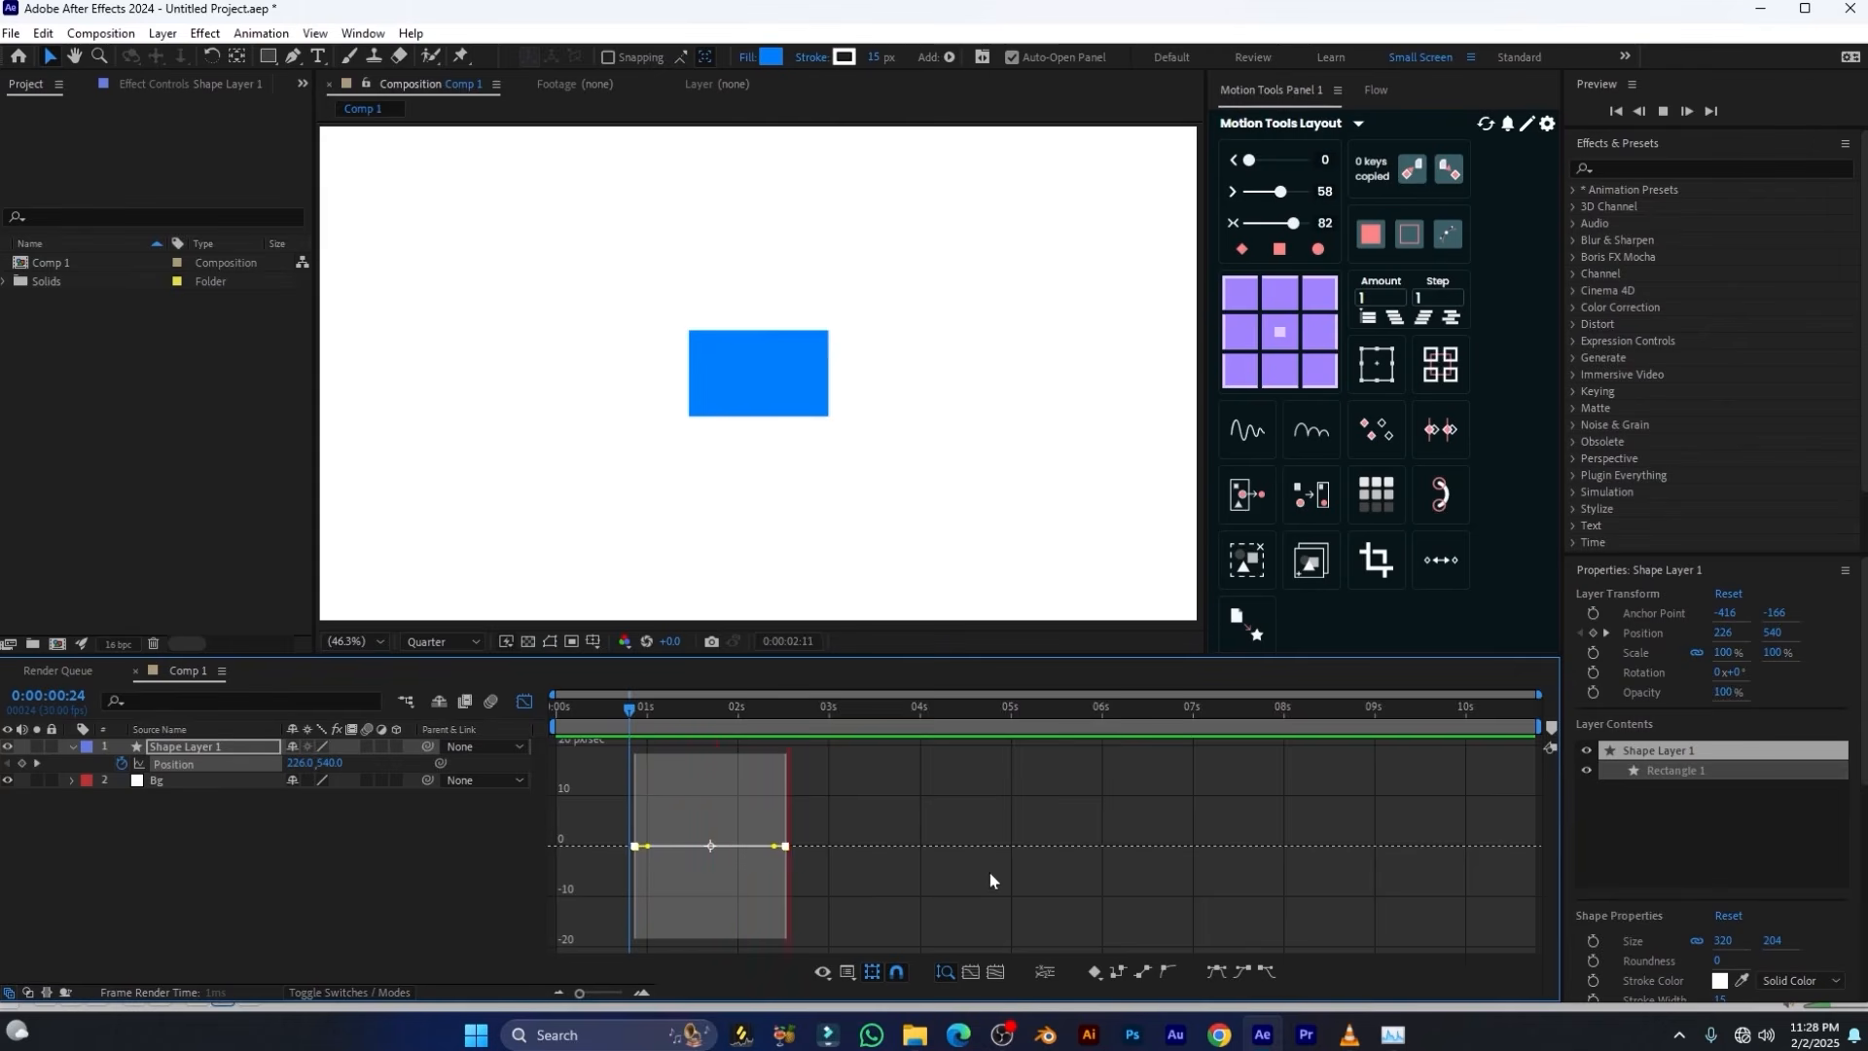
pyautogui.click(682, 709)
pyautogui.click(524, 700)
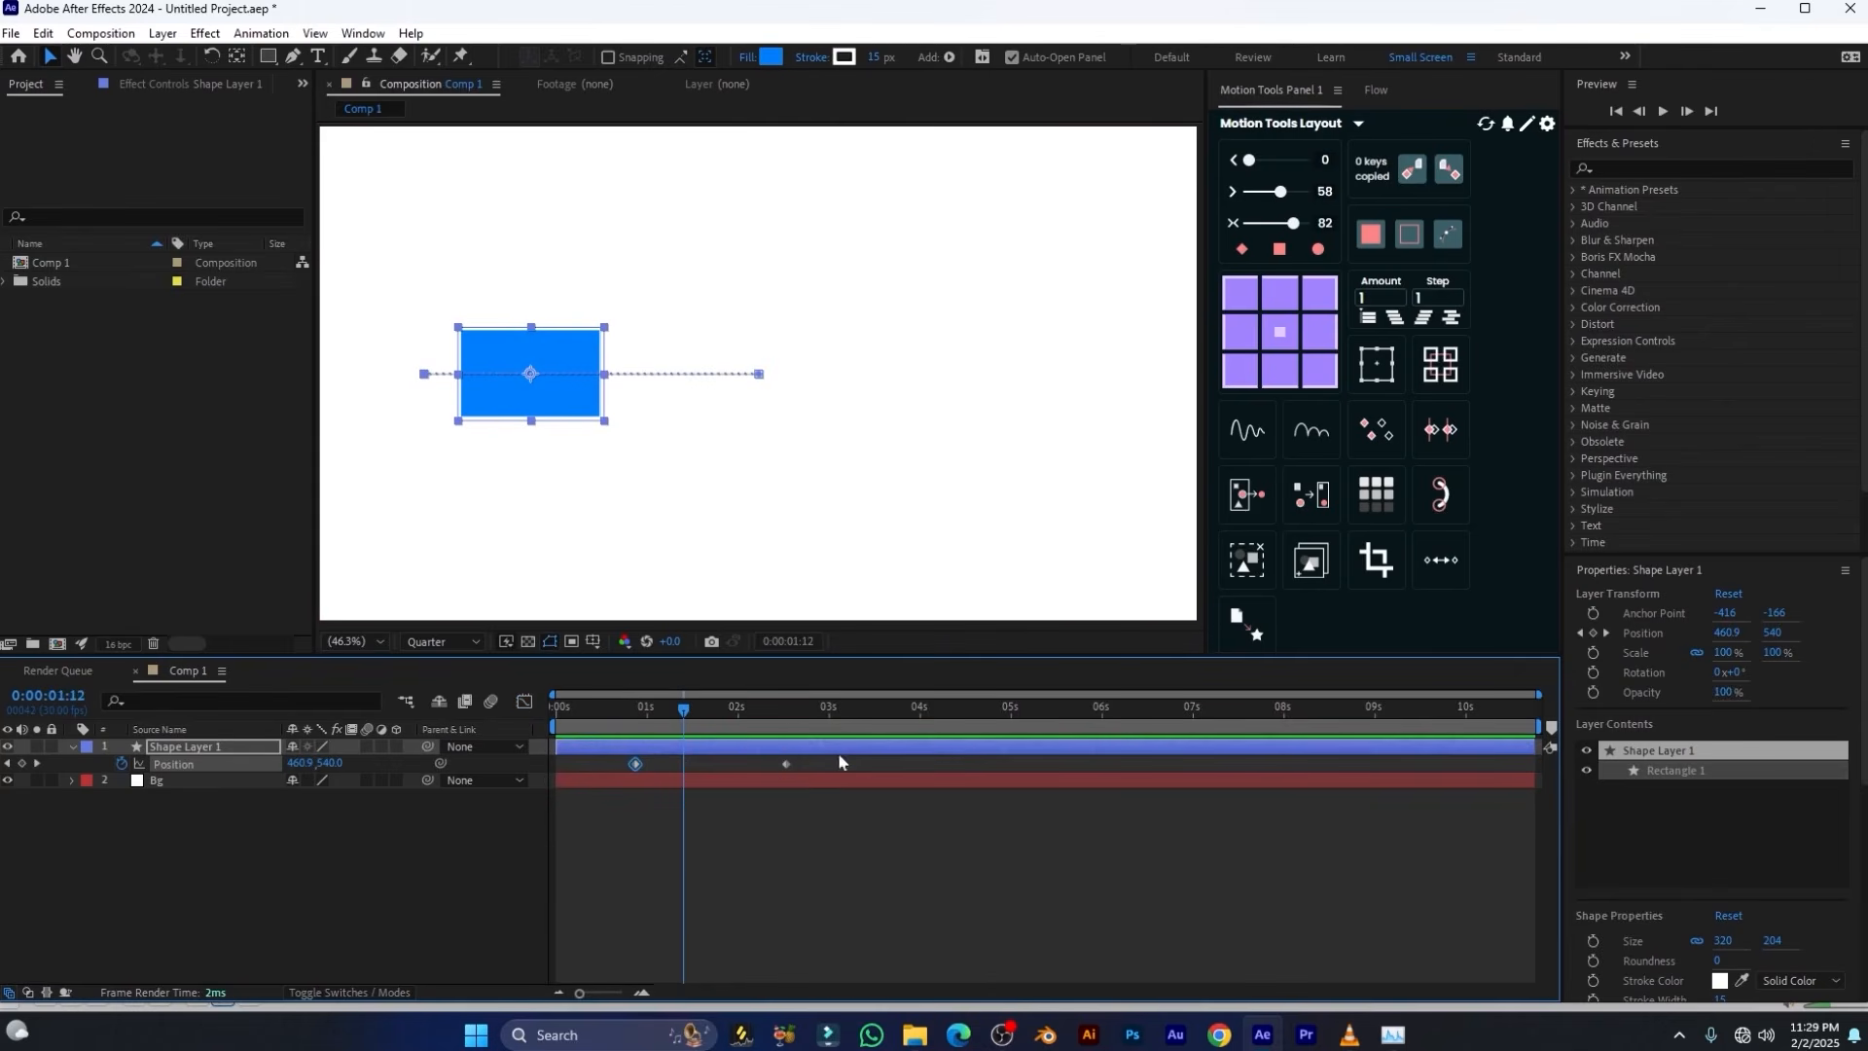
pyautogui.moveTo(839, 756); pyautogui.dragTo(580, 802)
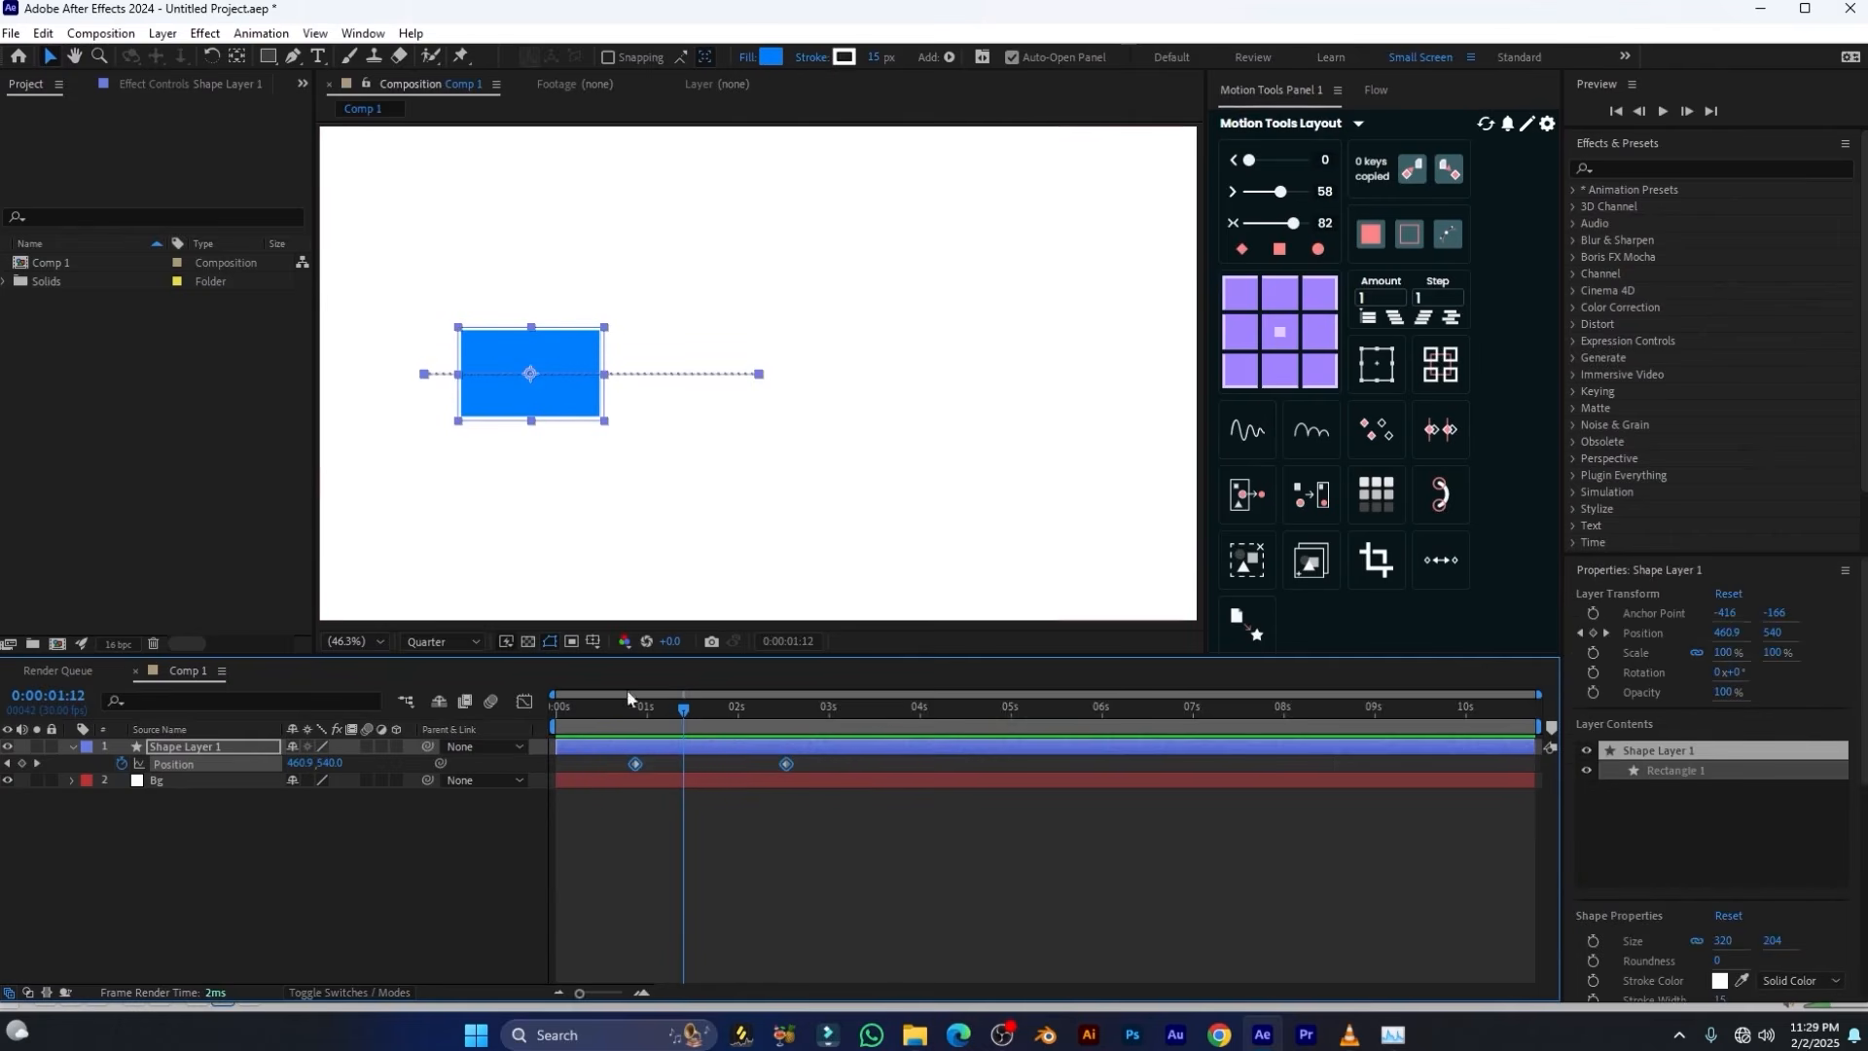
# Apply the round Auto Bezier keyframe type to both Position keyframes in the speed graph and scrub through the motion
pyautogui.click(524, 700)
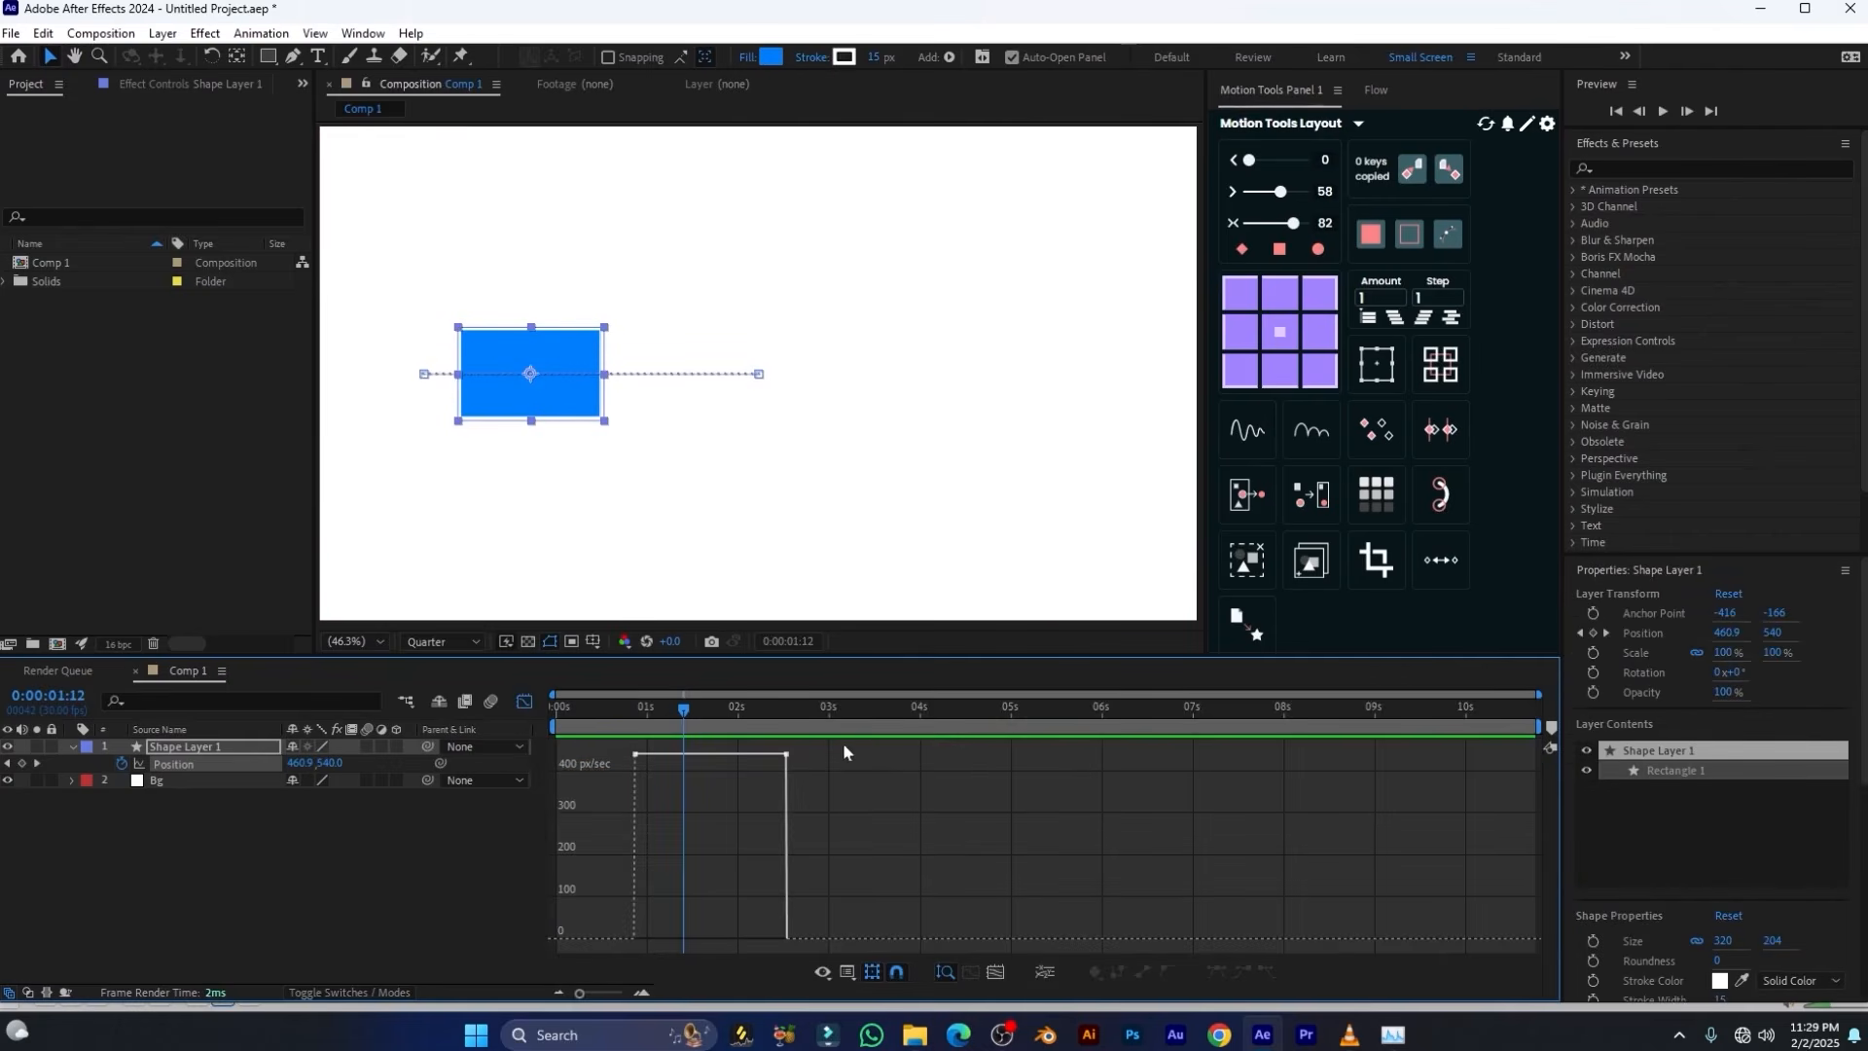
pyautogui.moveTo(843, 752); pyautogui.dragTo(559, 943)
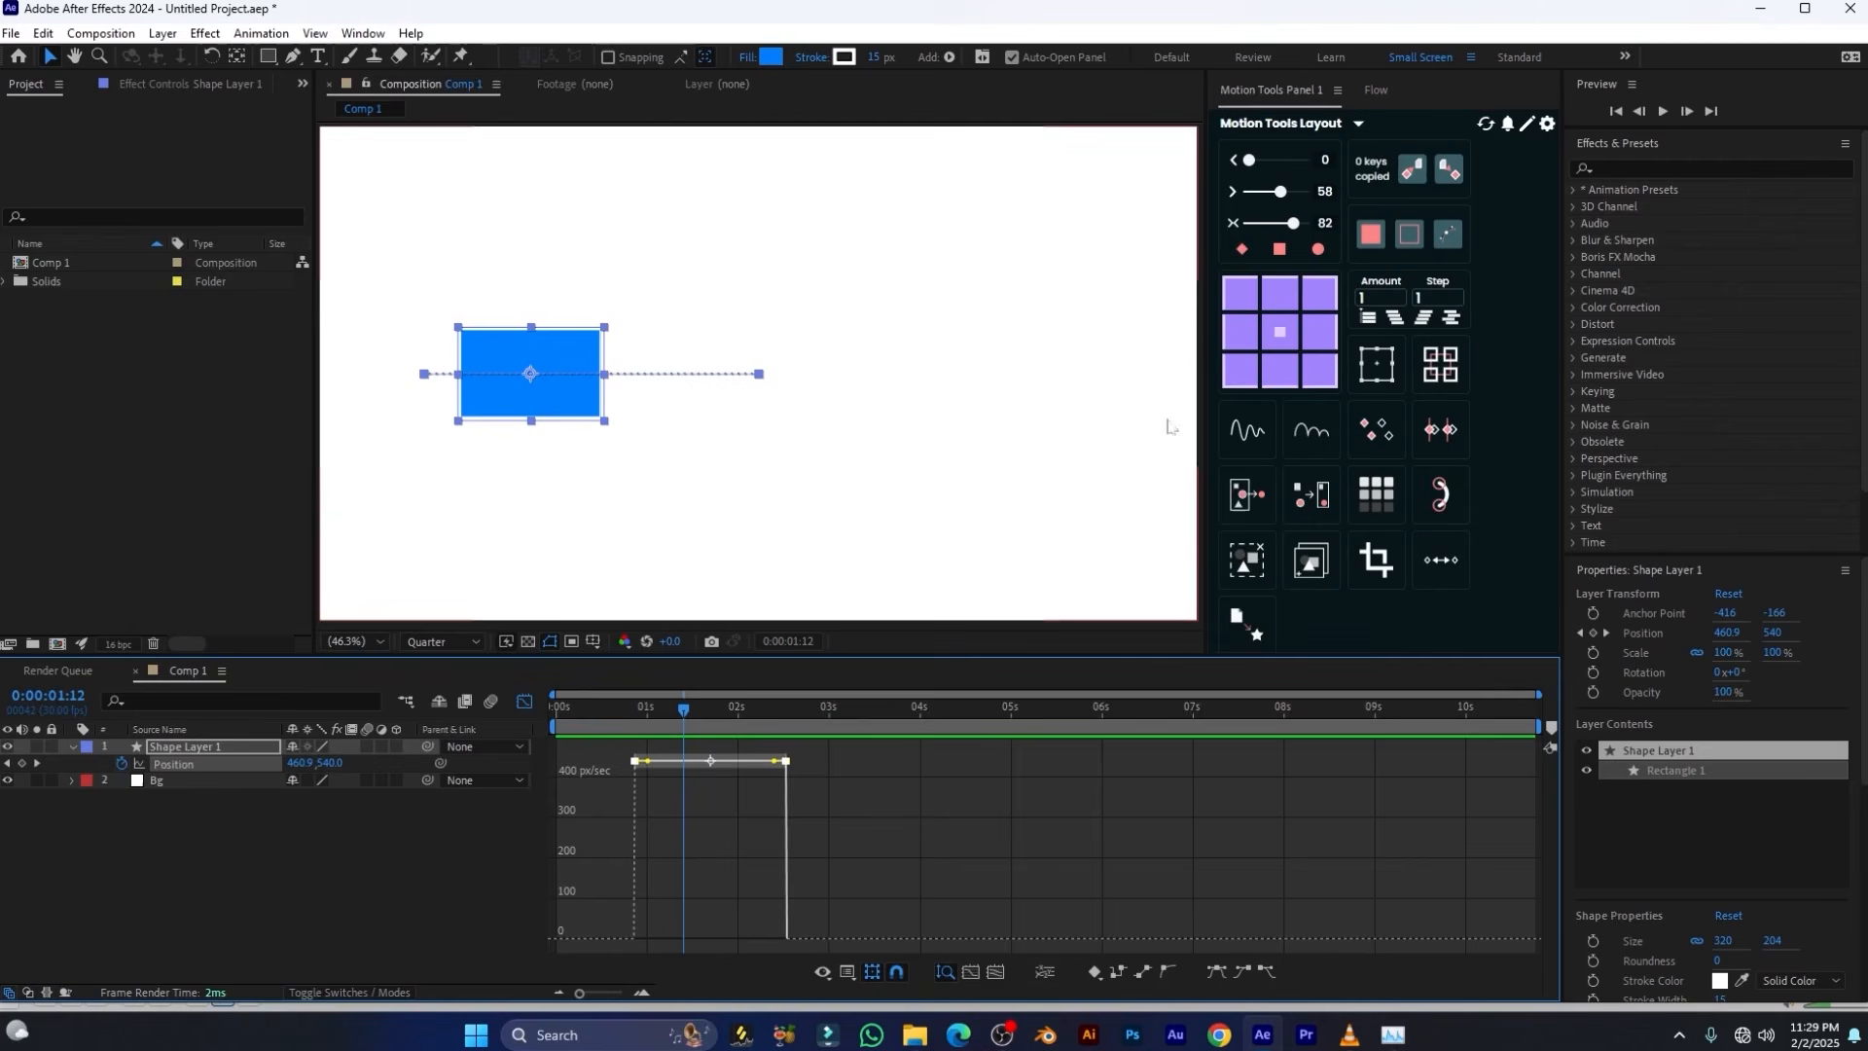
pyautogui.click(1319, 250)
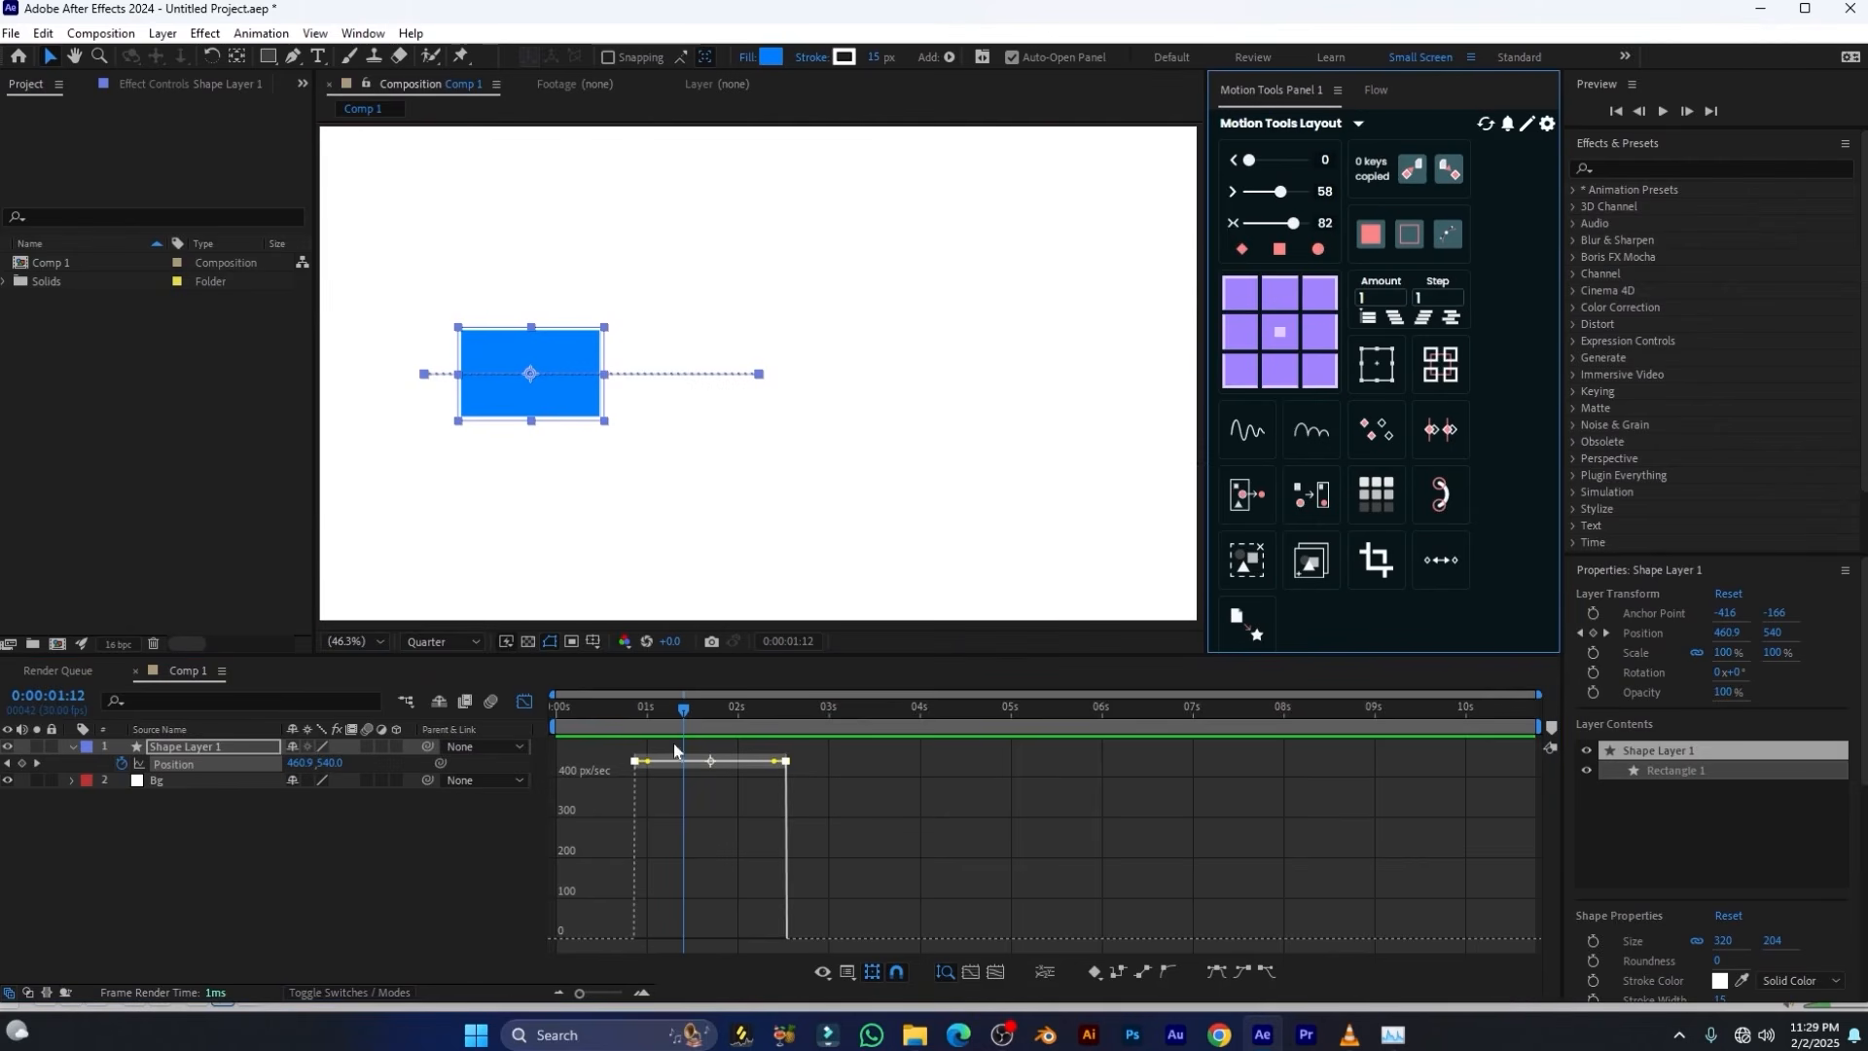
pyautogui.moveTo(675, 711); pyautogui.dragTo(796, 710)
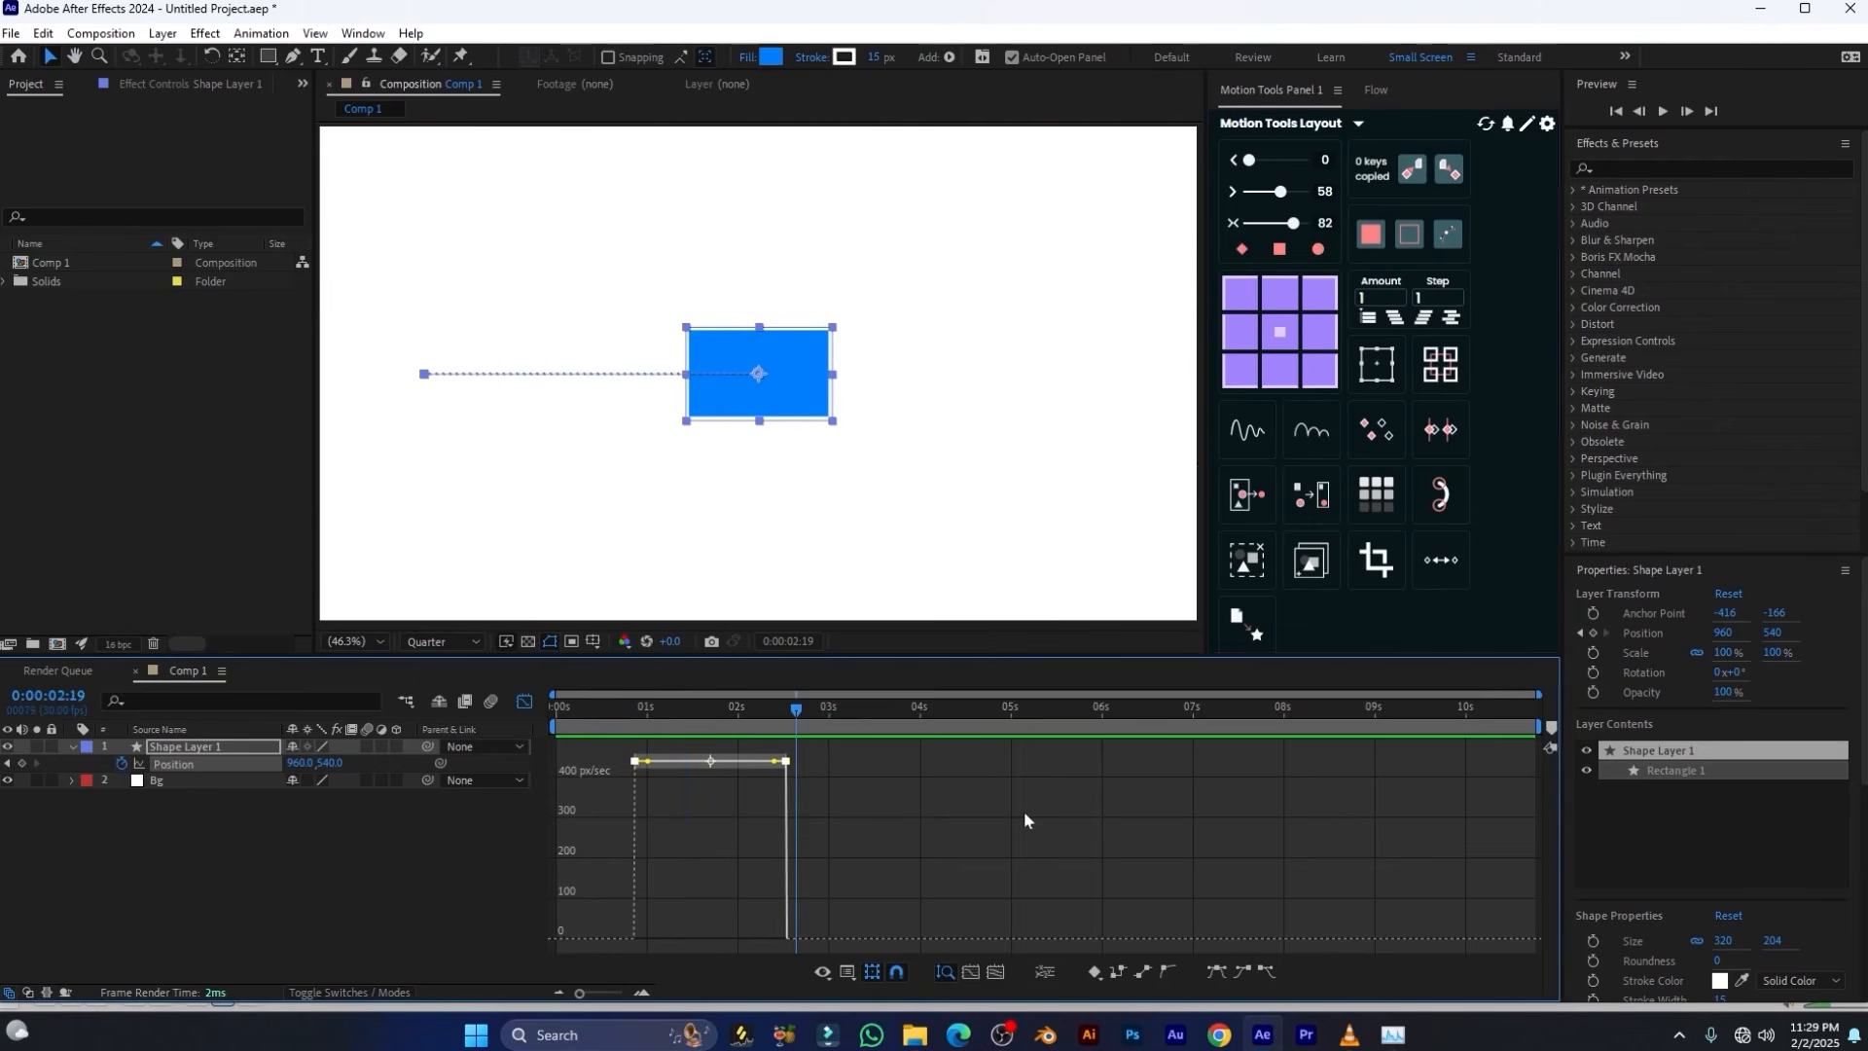
# Apply the combined in-and-out ease to both Position keyframes in the timeline, set it to 75, and preview the motion
pyautogui.click(525, 705)
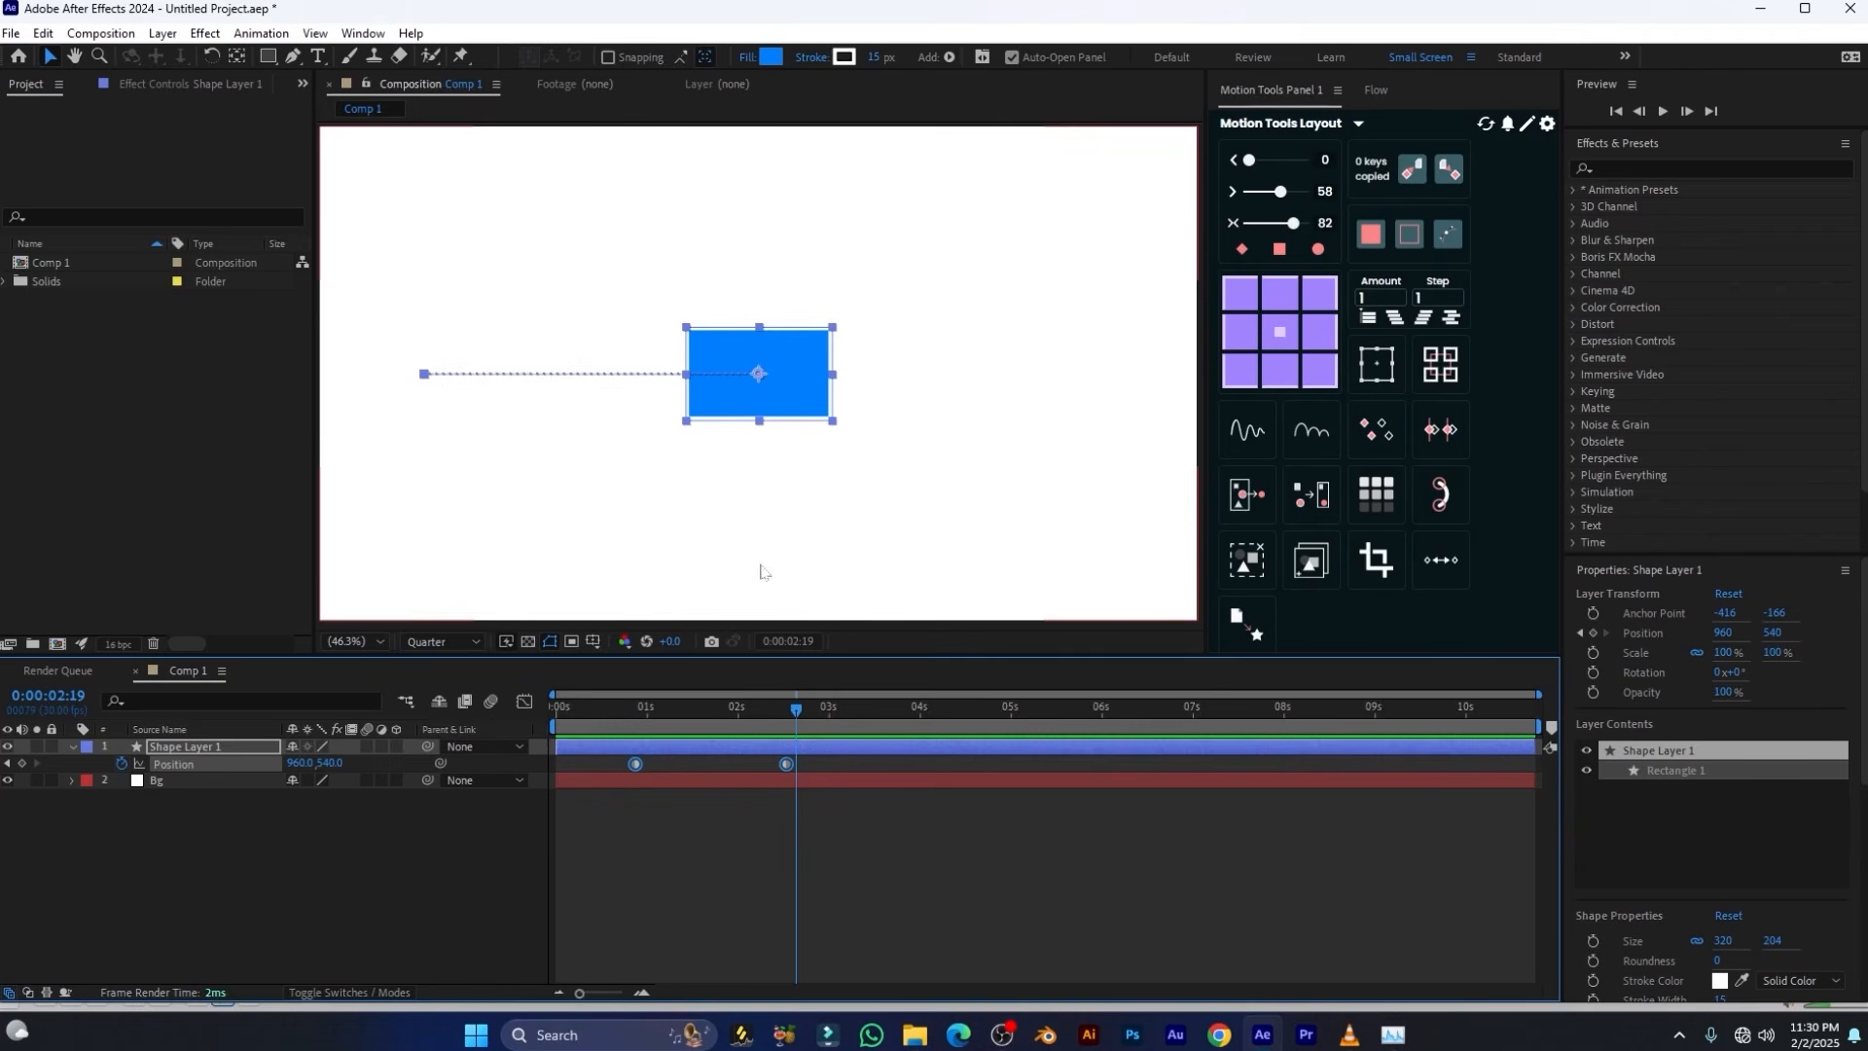
pyautogui.moveTo(821, 757); pyautogui.dragTo(572, 803)
pyautogui.click(1235, 225)
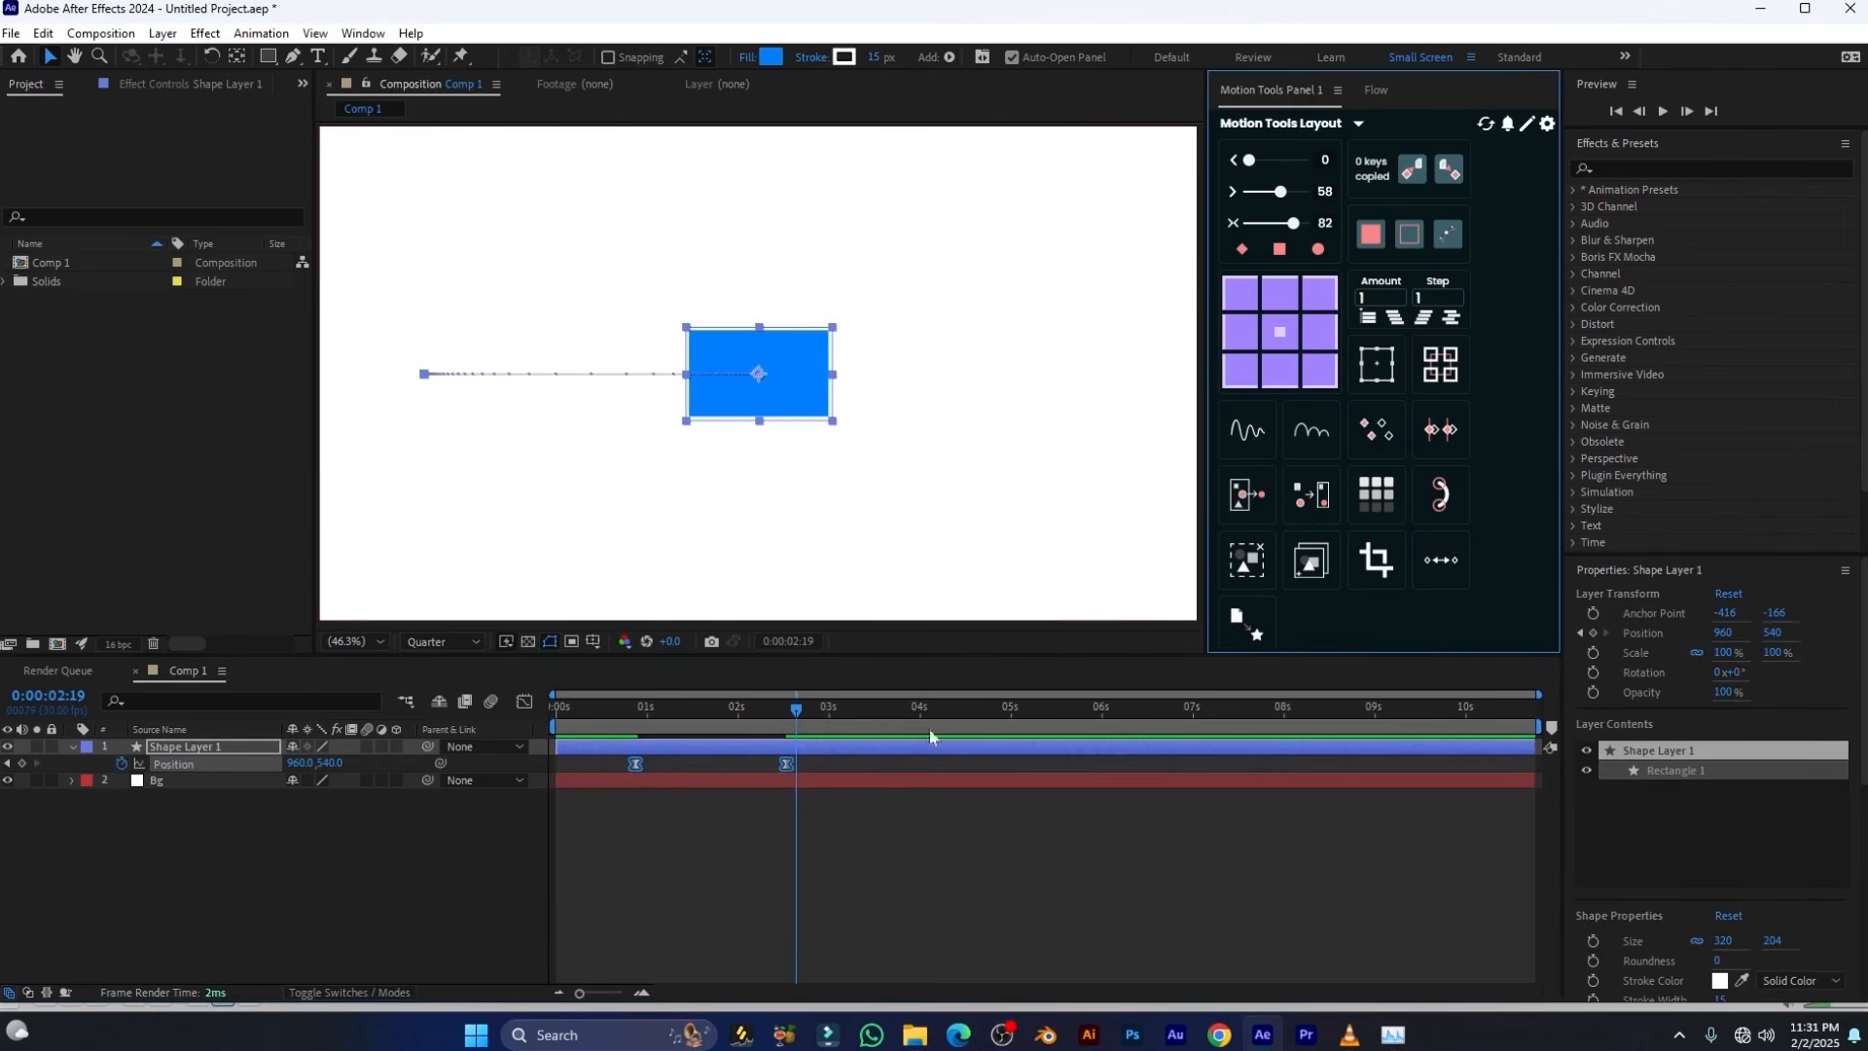
pyautogui.moveTo(1292, 227); pyautogui.dragTo(1289, 225)
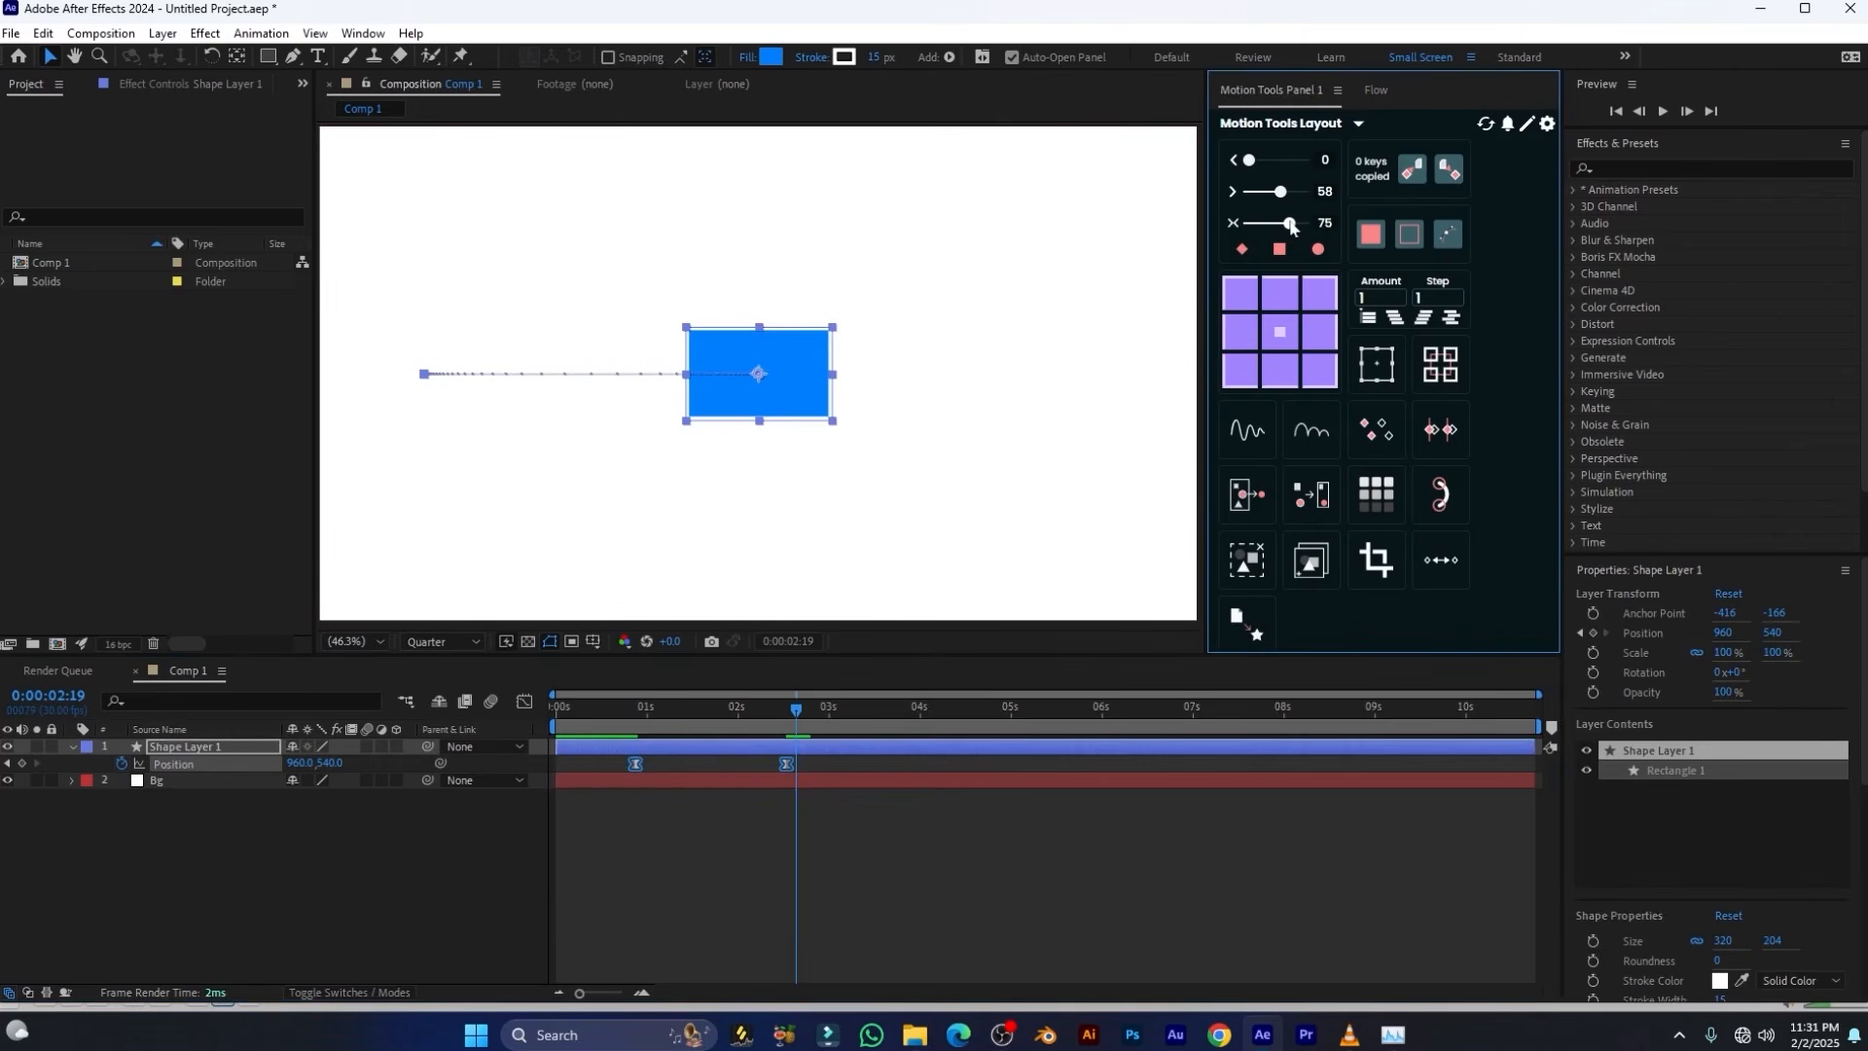
pyautogui.moveTo(733, 715); pyautogui.dragTo(617, 718)
pyautogui.press('space')
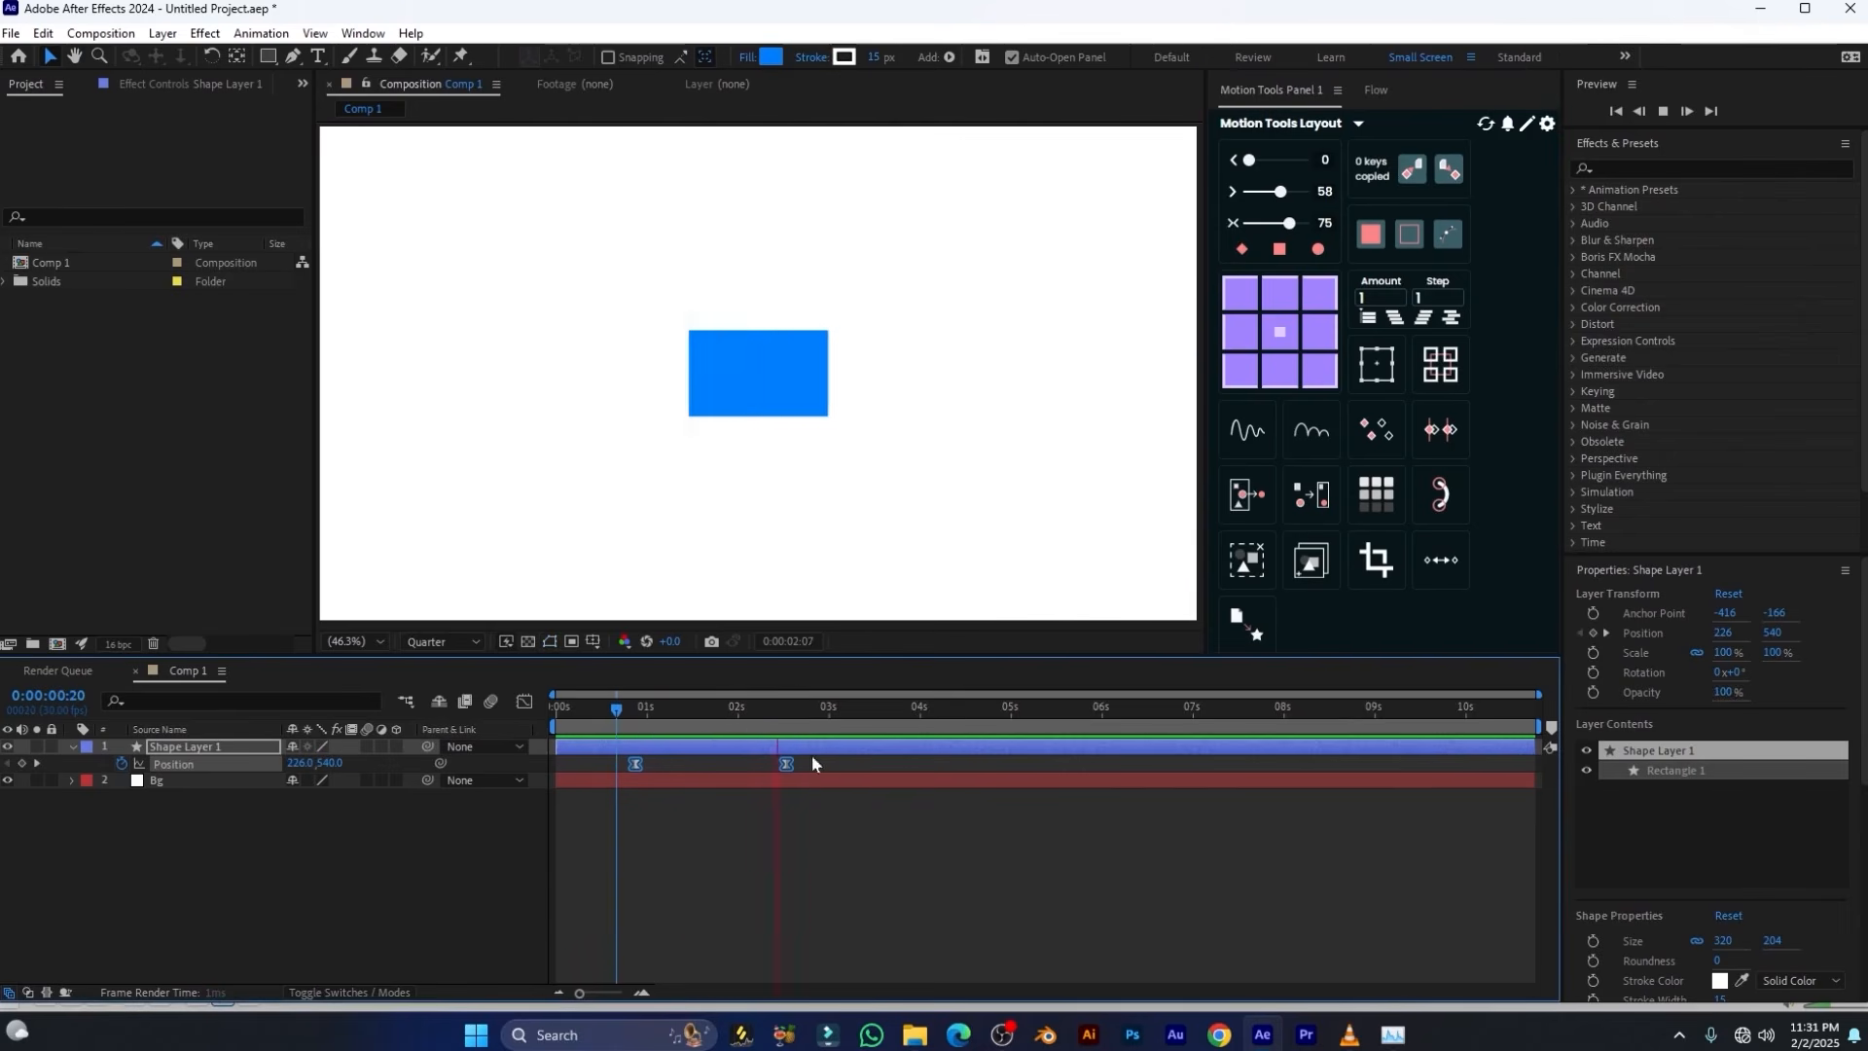
pyautogui.press('space')
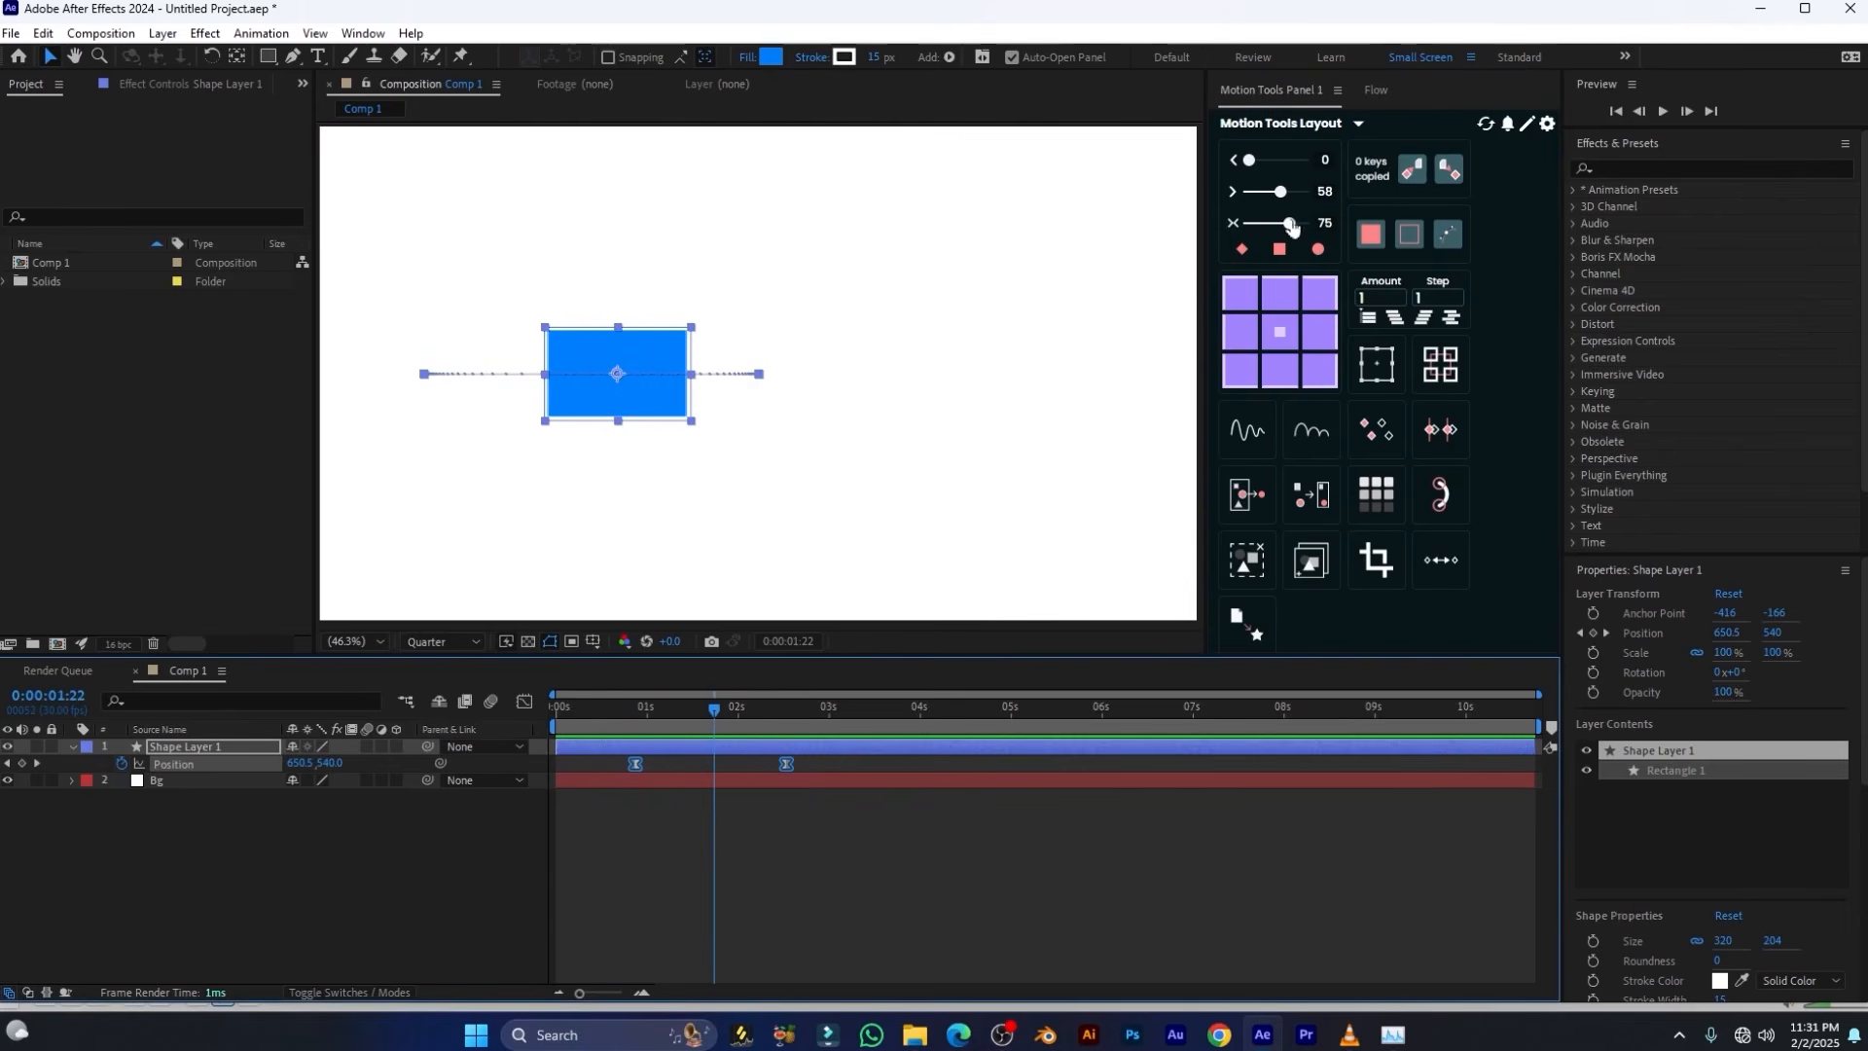
# Raise the combined in-and-out ease on the Position keyframes to 100 and play back the animation
pyautogui.moveTo(1289, 225); pyautogui.dragTo(1304, 225)
pyautogui.moveTo(716, 717)
pyautogui.mouseDown()
pyautogui.moveTo(680, 719)
pyautogui.moveTo(739, 712)
pyautogui.moveTo(717, 717)
pyautogui.mouseUp()
pyautogui.press('space')
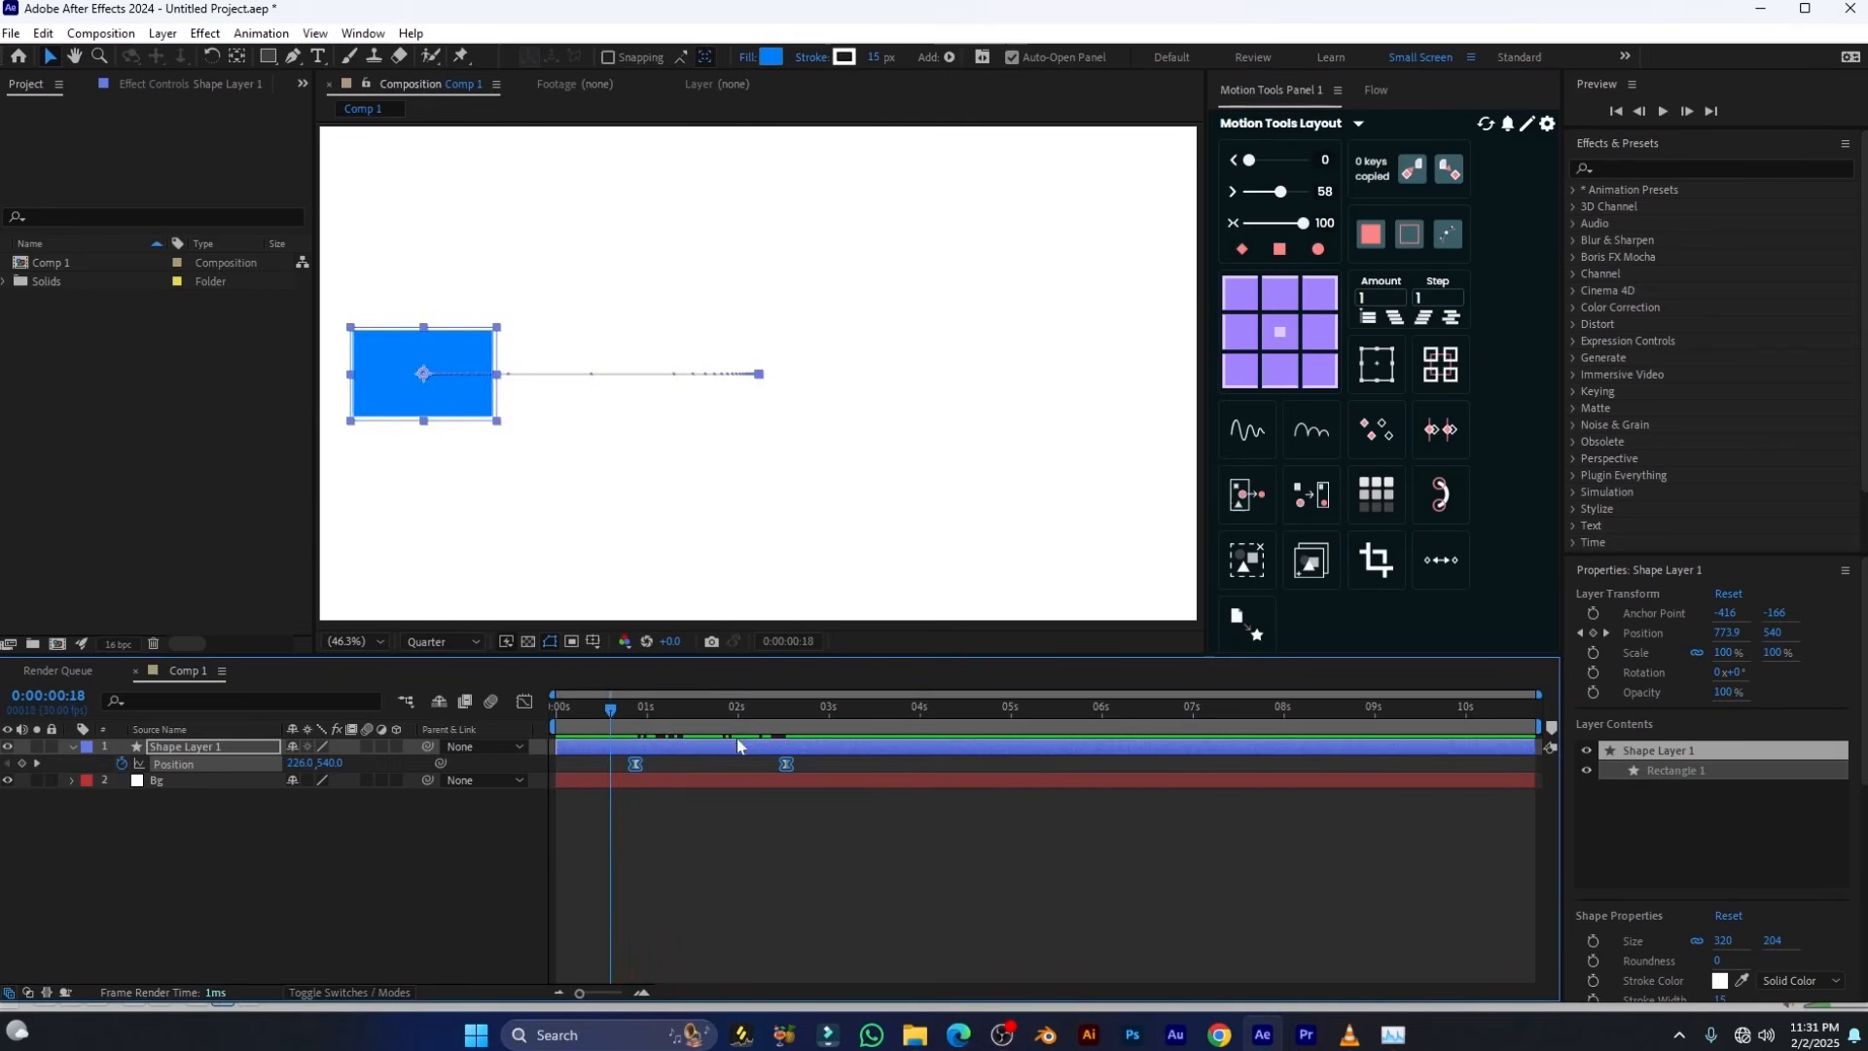
pyautogui.press('space')
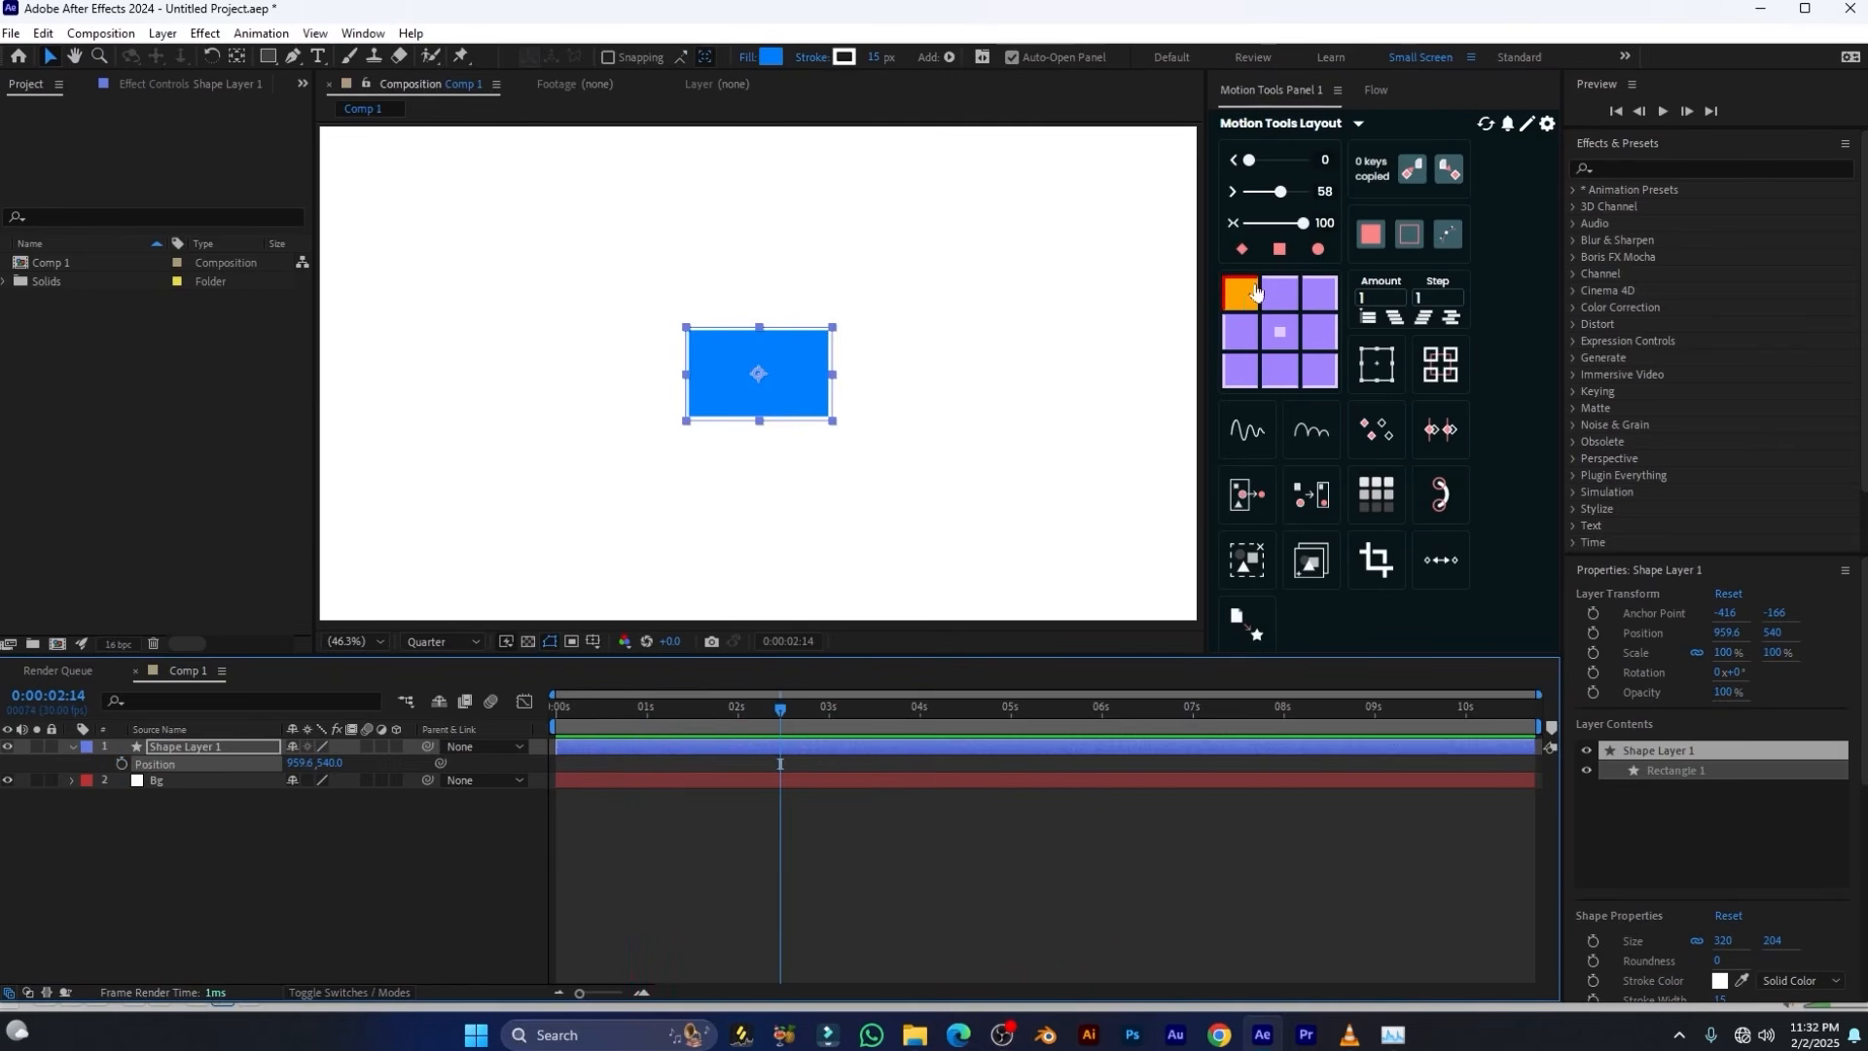
# Select the rectangle's shape layer and rotate it to 32° around its centred anchor point
pyautogui.scroll(3, 785, 365)
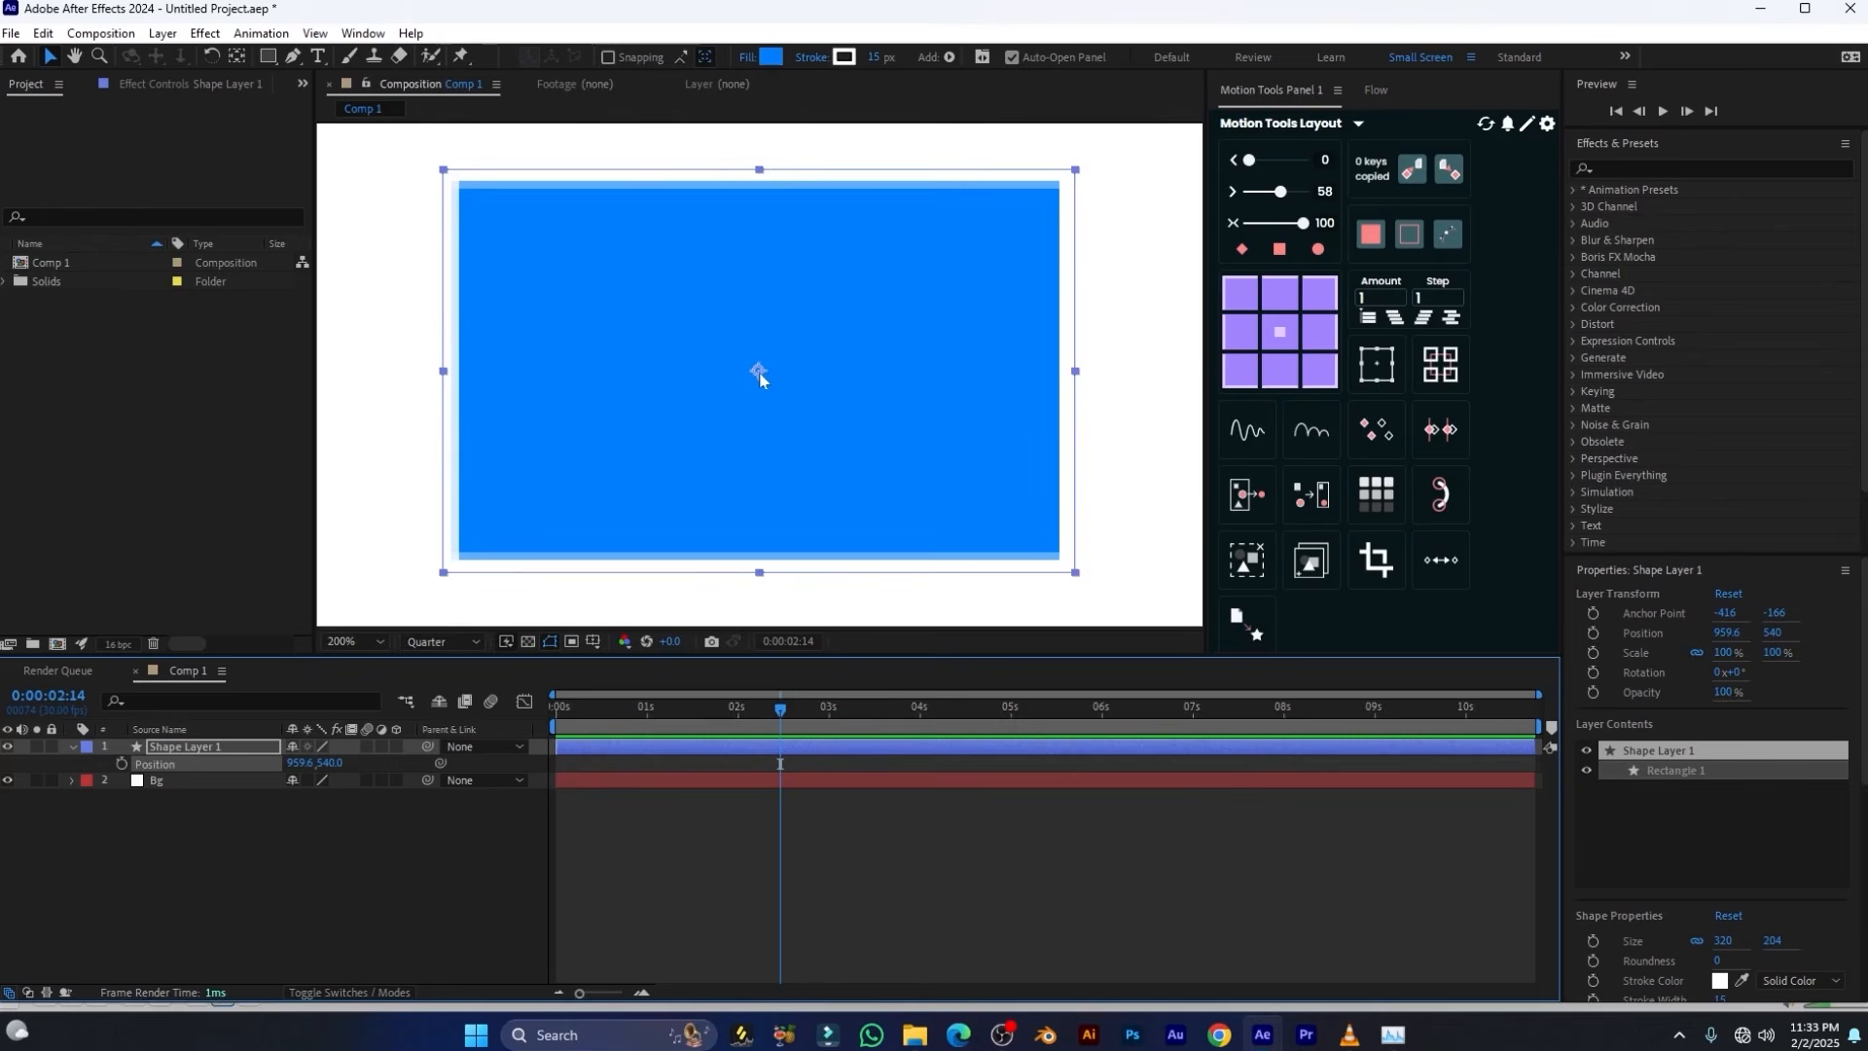
pyautogui.scroll(-1, 760, 377)
pyautogui.click(192, 749)
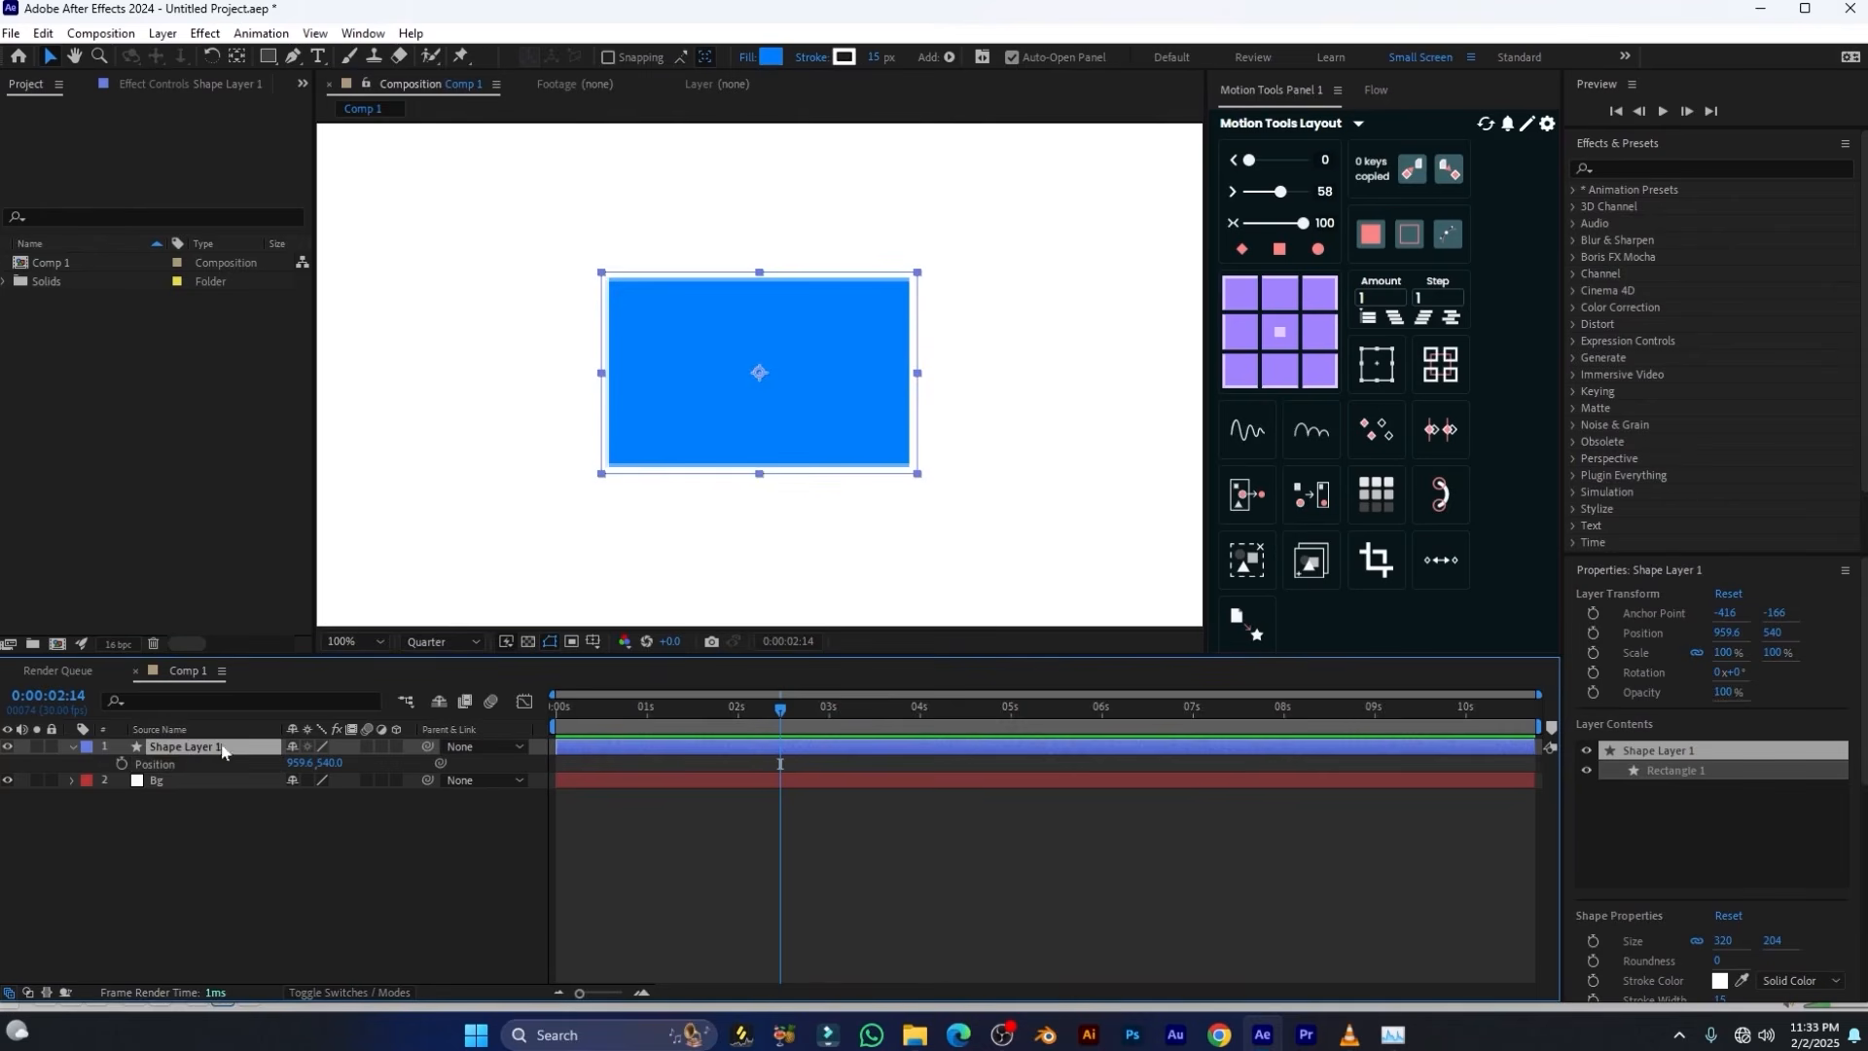
pyautogui.moveTo(324, 771); pyautogui.dragTo(350, 739)
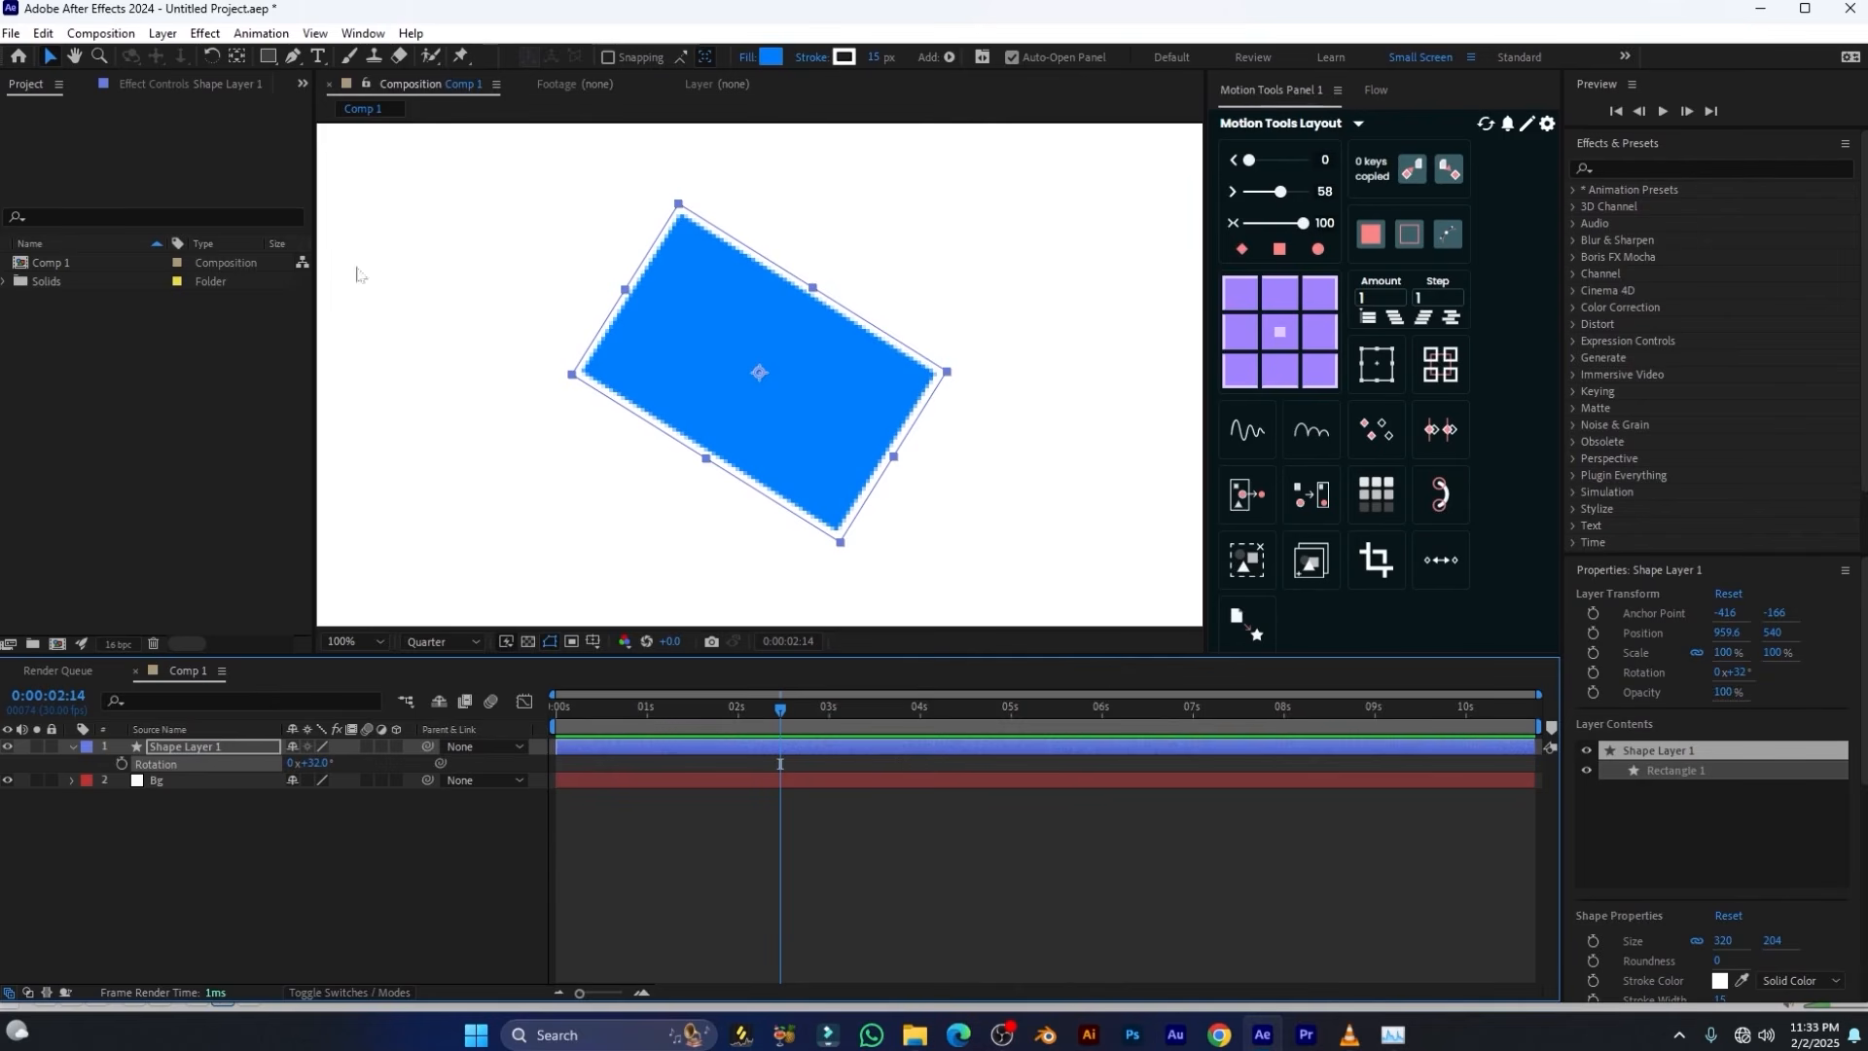
# Move the rectangle's anchor point to its left corner with the Pan Behind tool and rotate the layer around it to 42°
pyautogui.click(235, 60)
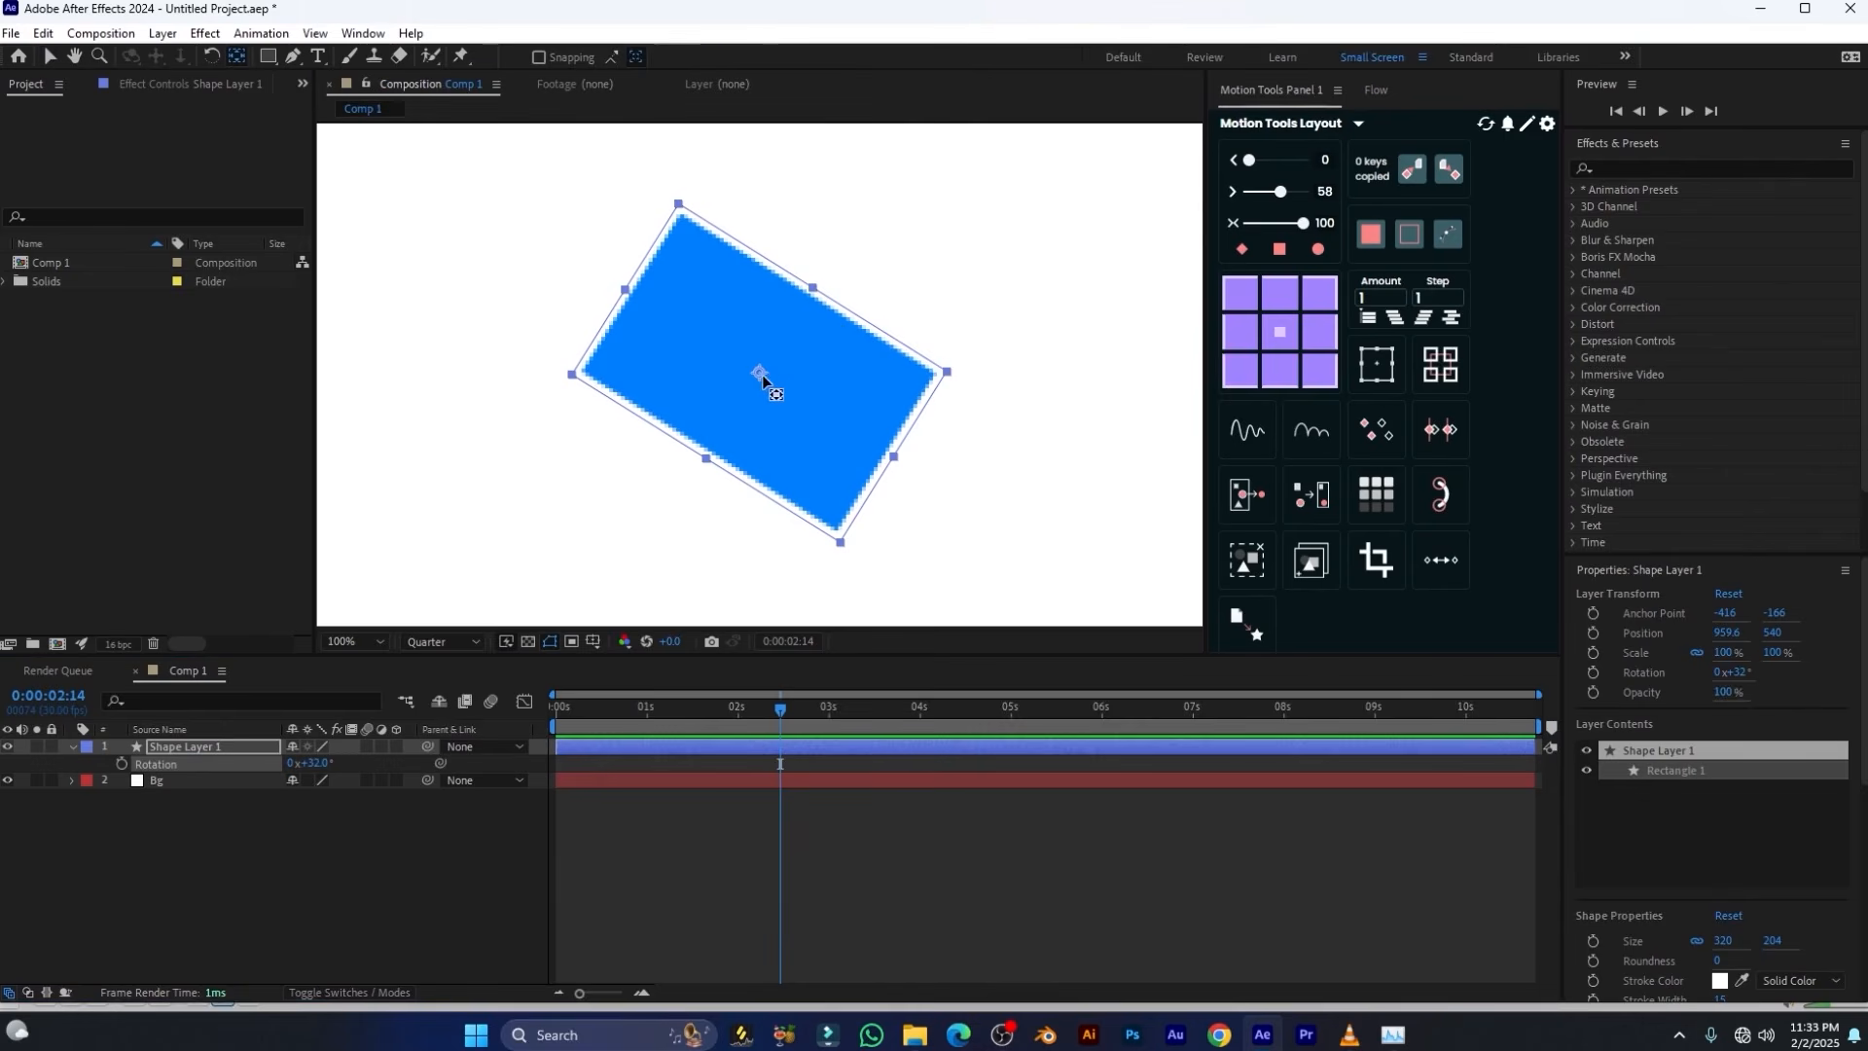
pyautogui.moveTo(763, 377); pyautogui.dragTo(586, 379)
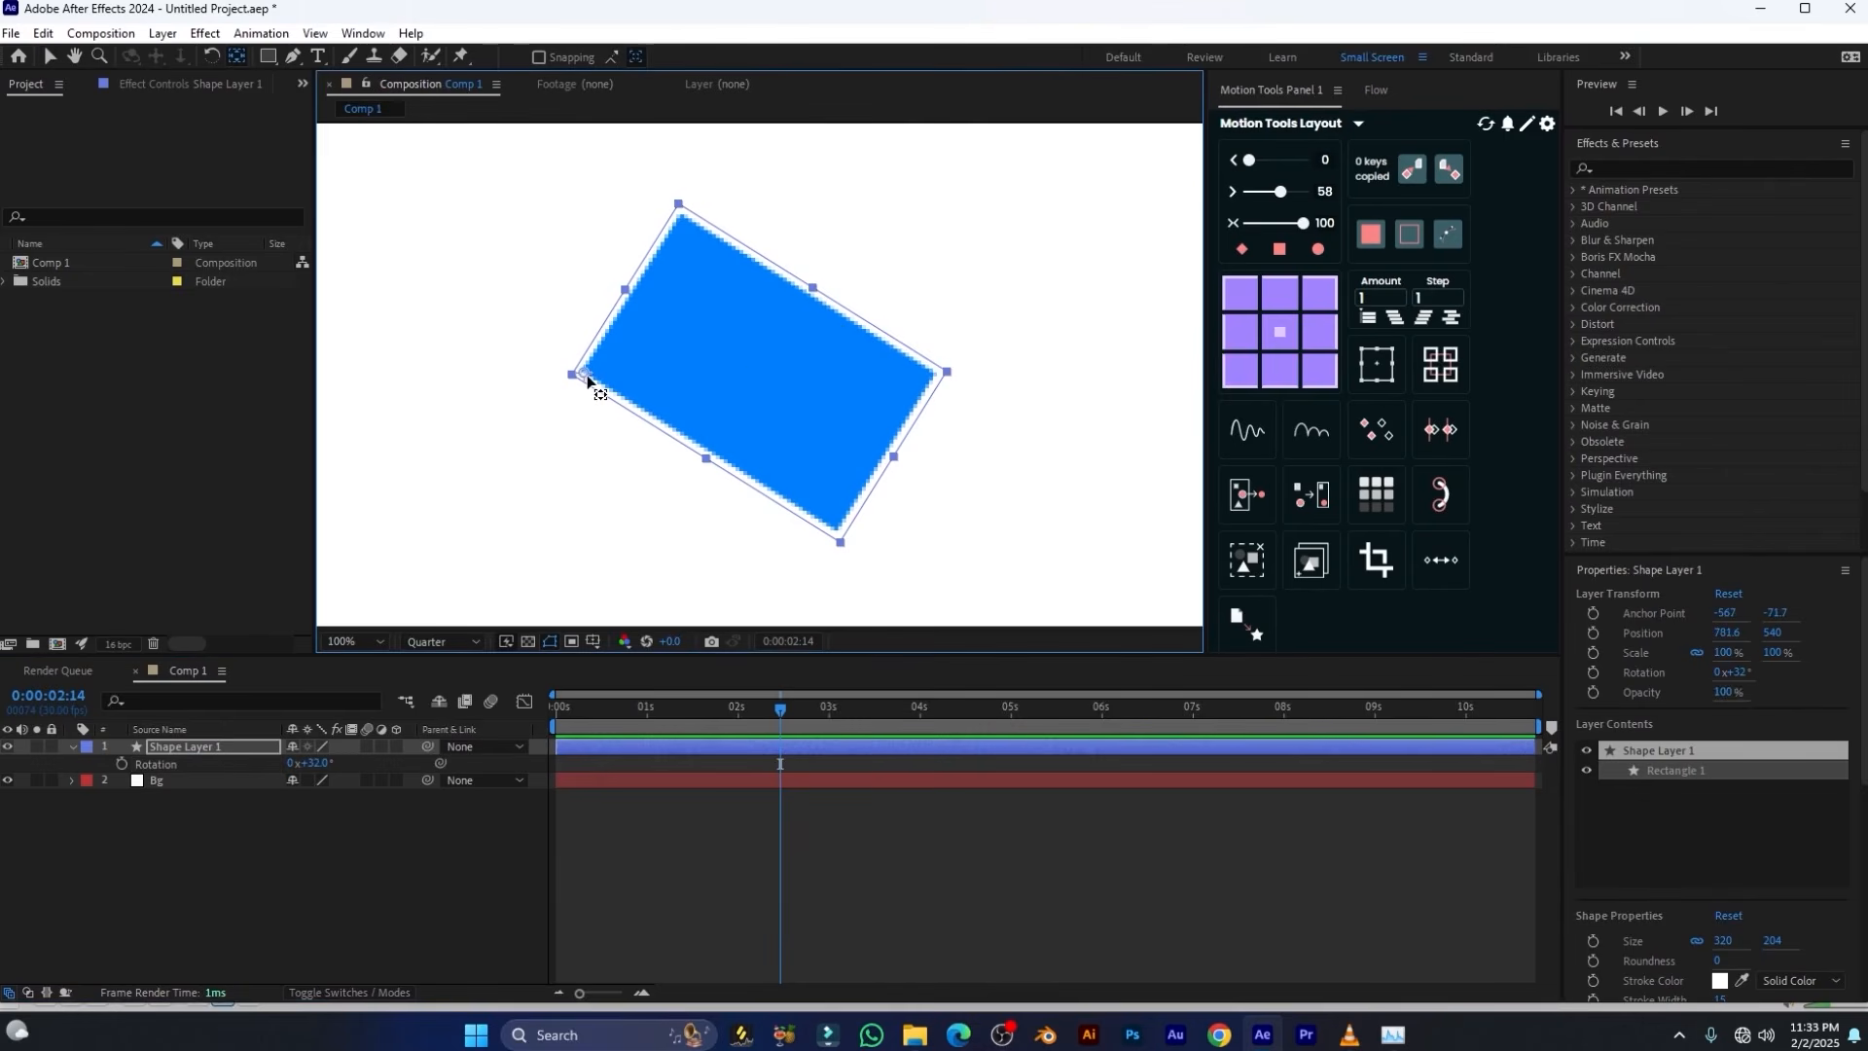
pyautogui.moveTo(330, 769); pyautogui.dragTo(424, 715)
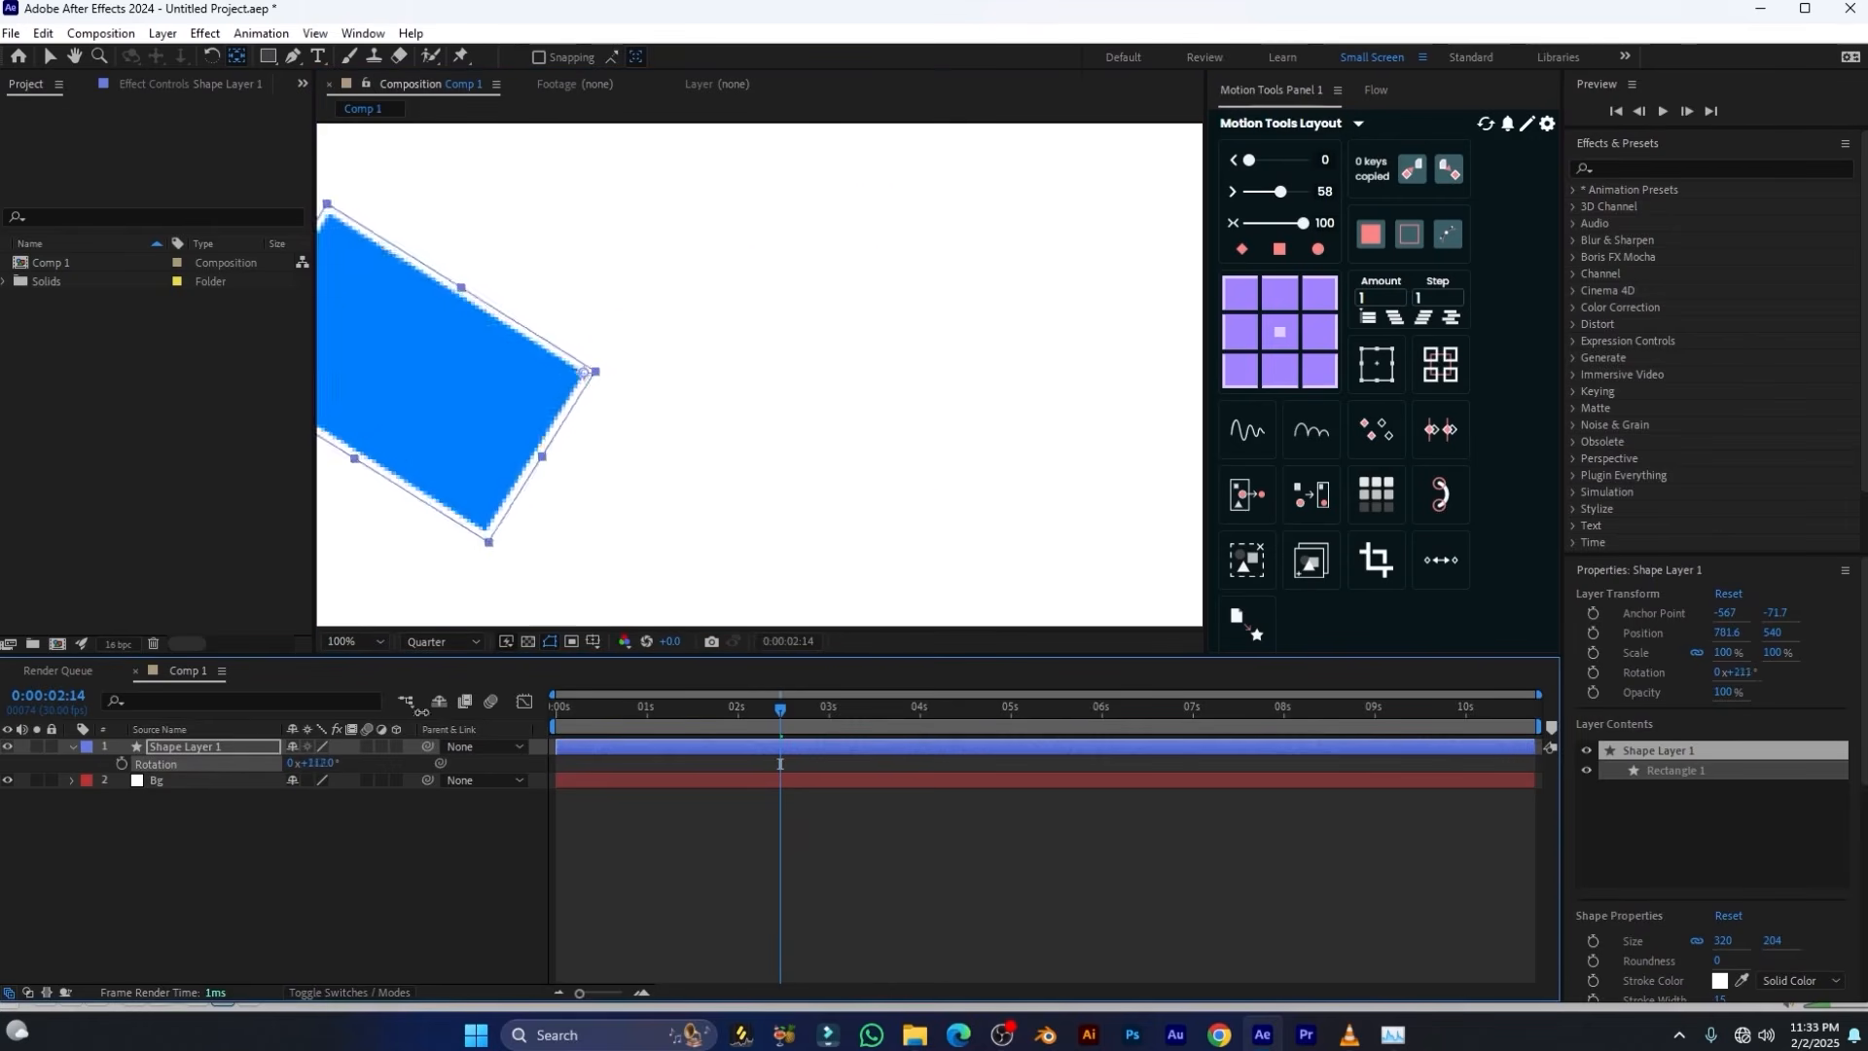
pyautogui.hotkey('ctrl', 'z')
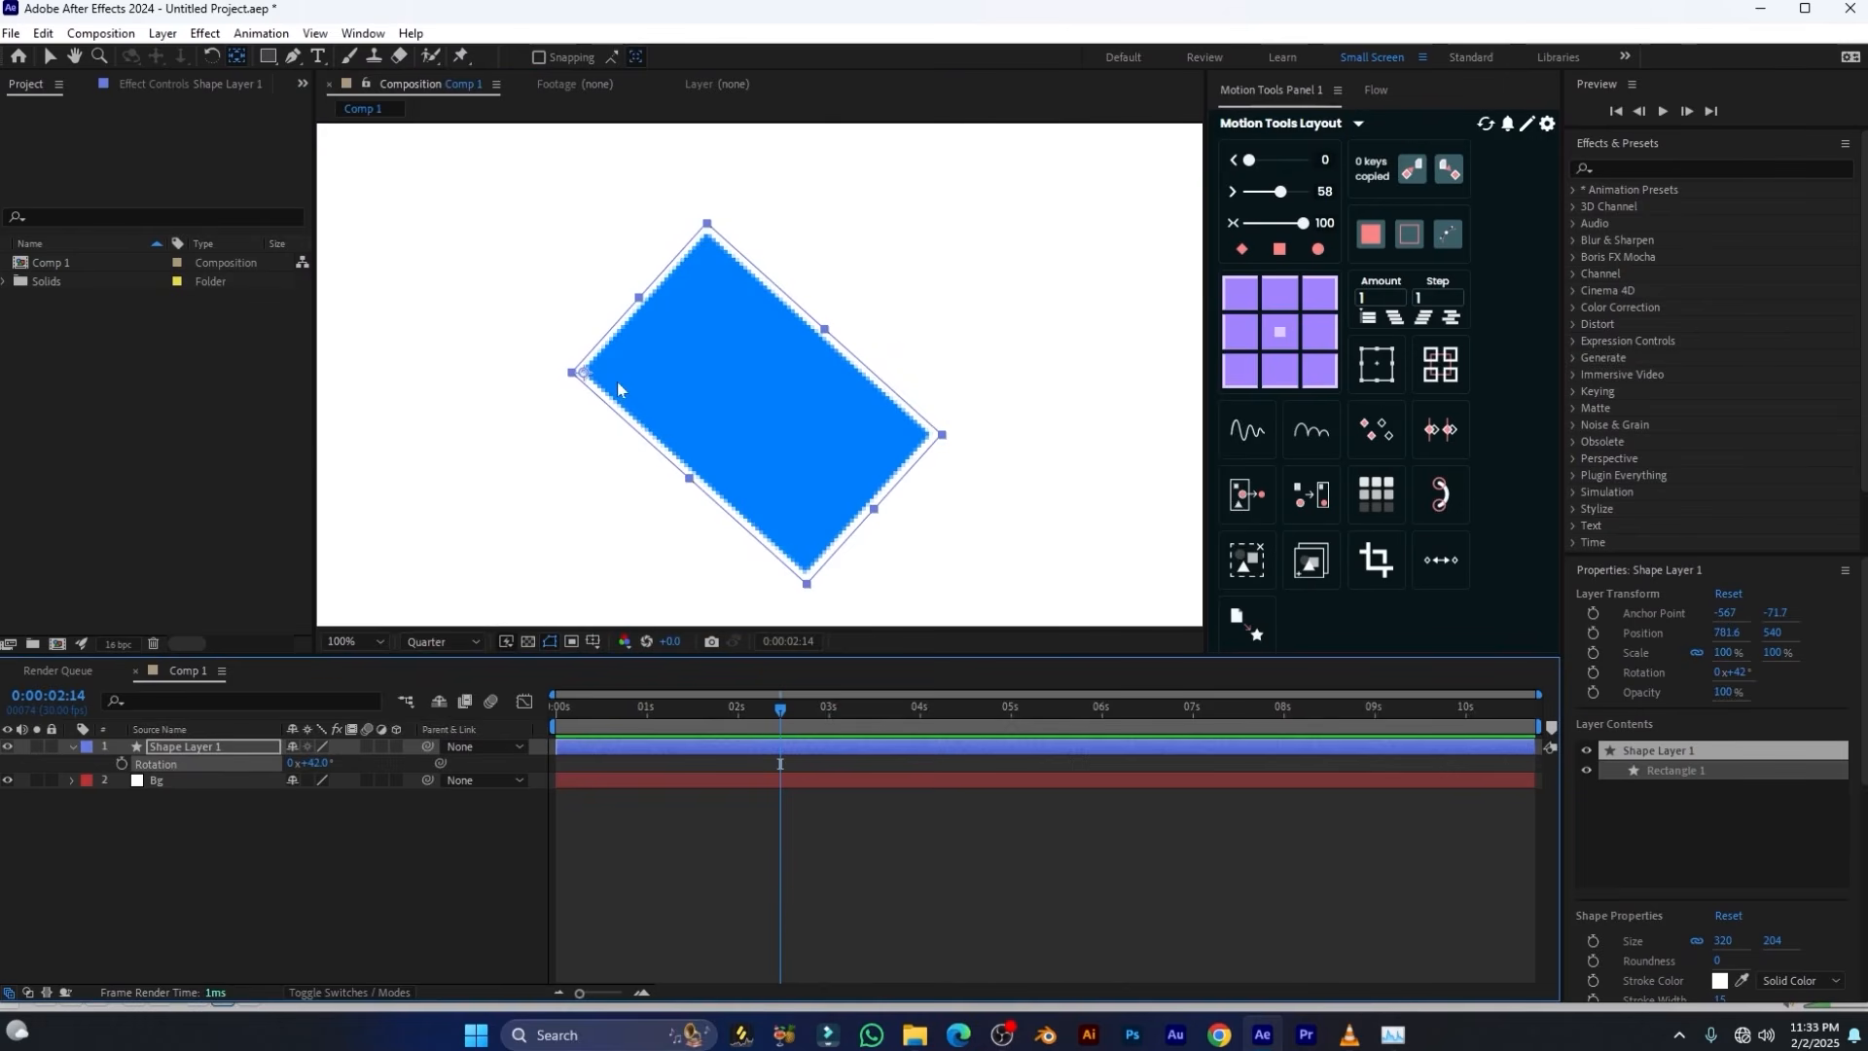
# Move the anchor point to the midpoint of the rectangle's upper-right edge and scale the layer to 120%
pyautogui.hotkey('ctrl', 'alt', 'Home')
pyautogui.moveTo(745, 368); pyautogui.dragTo(826, 332)
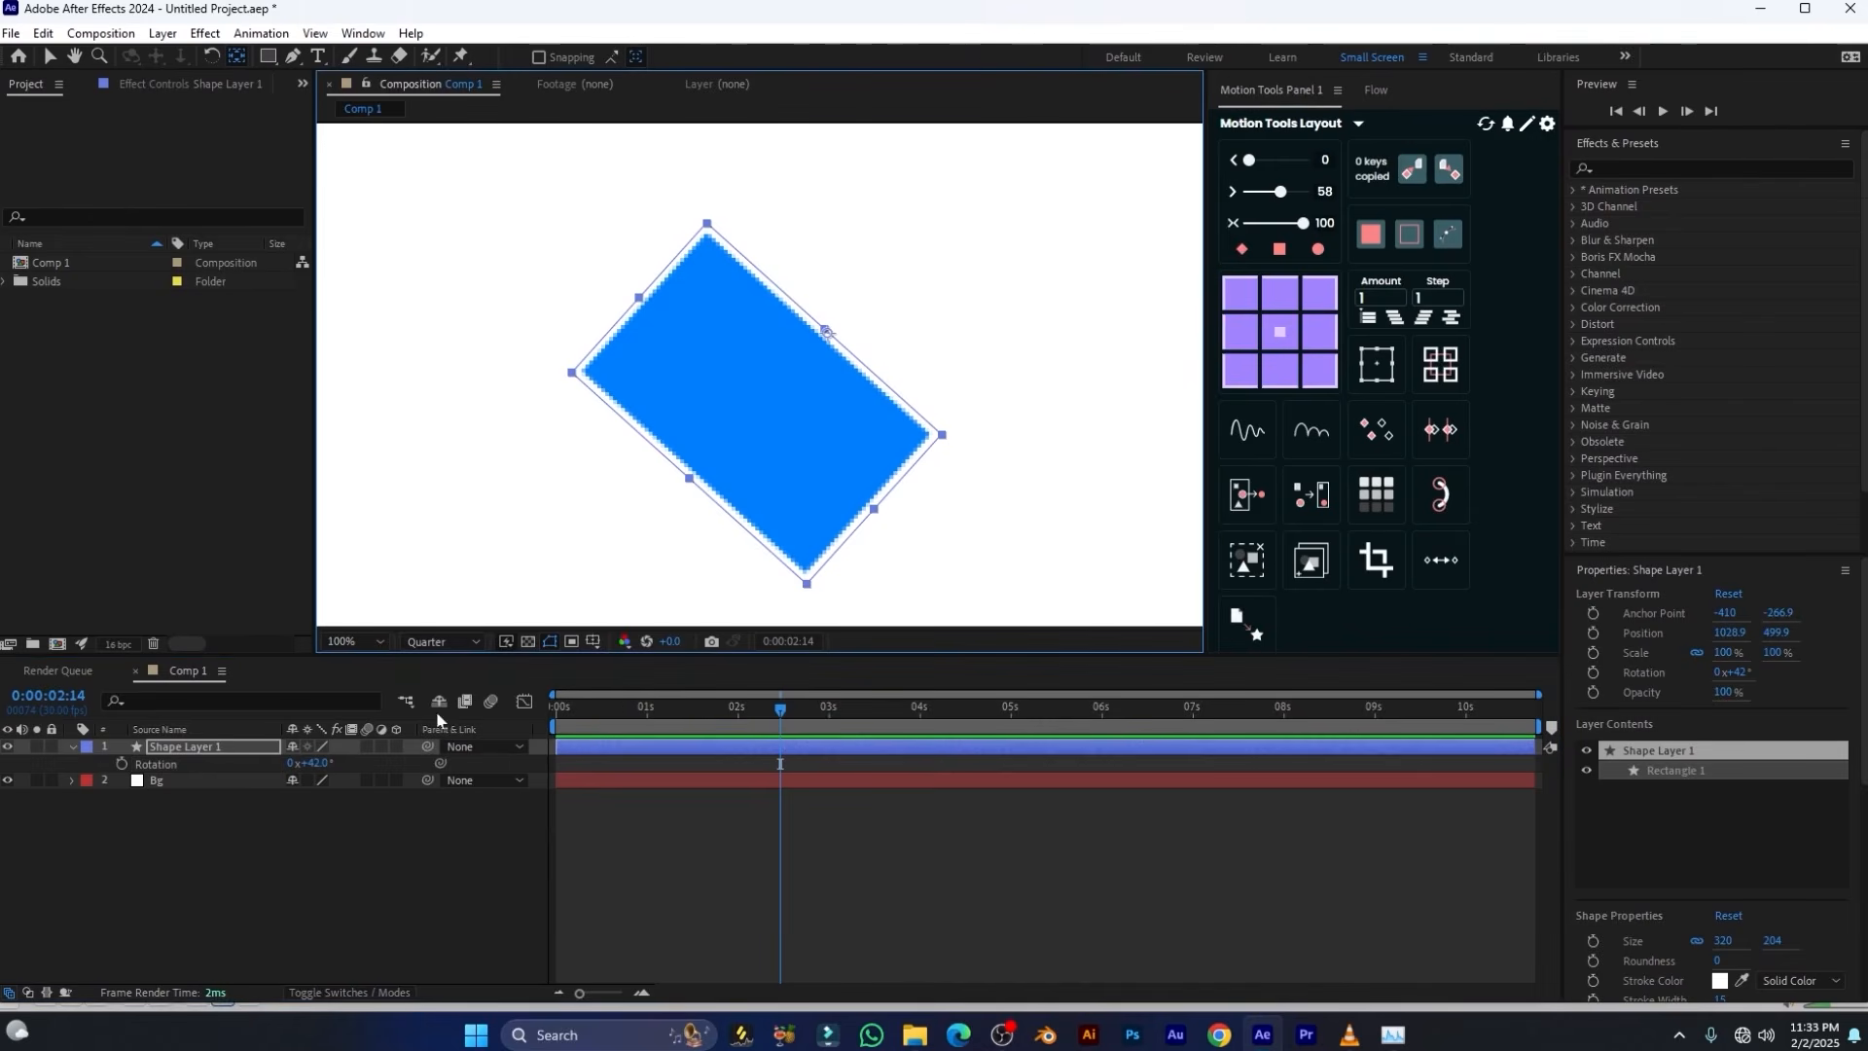
pyautogui.press('s')
pyautogui.moveTo(324, 764)
pyautogui.mouseDown()
pyautogui.moveTo(351, 755)
pyautogui.moveTo(335, 755)
pyautogui.mouseUp()
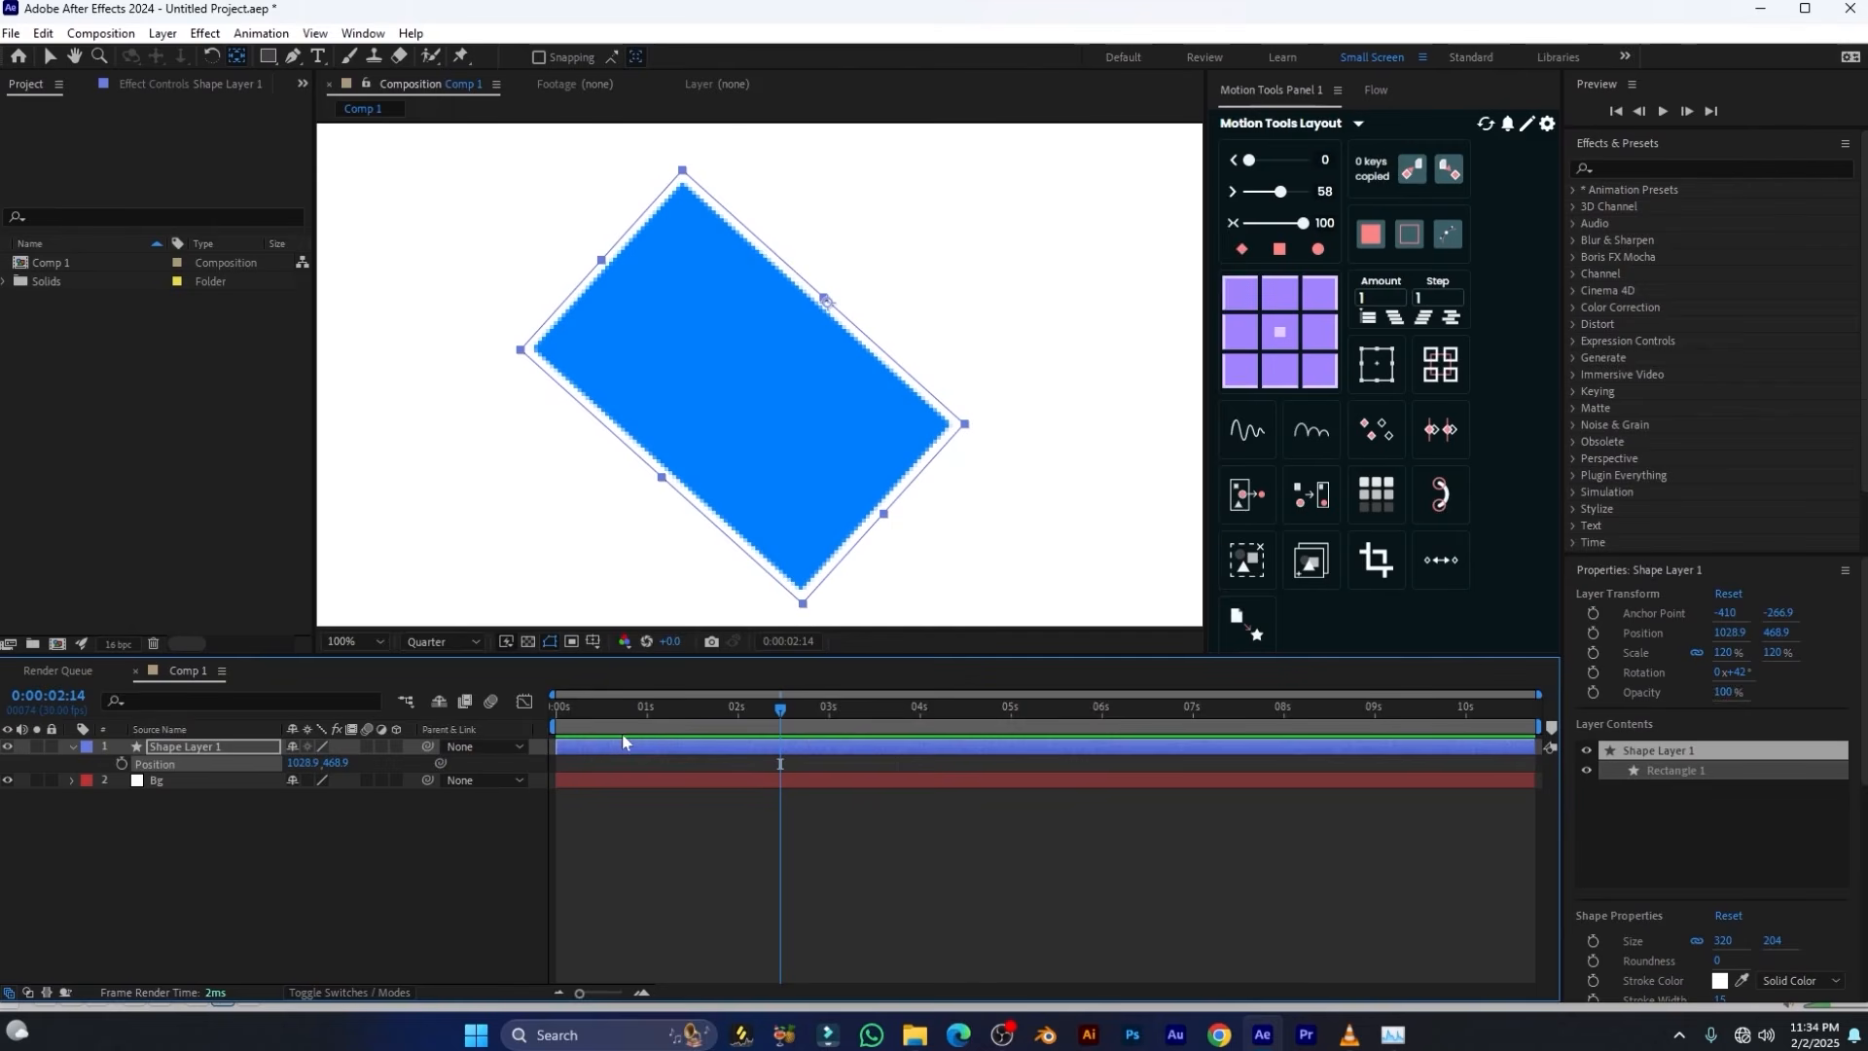
# Centre the rectangle's anchor point, place it on the upper-left corner with the Motion Tools anchor grid, and scale the layer to 108%
pyautogui.hotkey('ctrl', 'alt', 'Home')
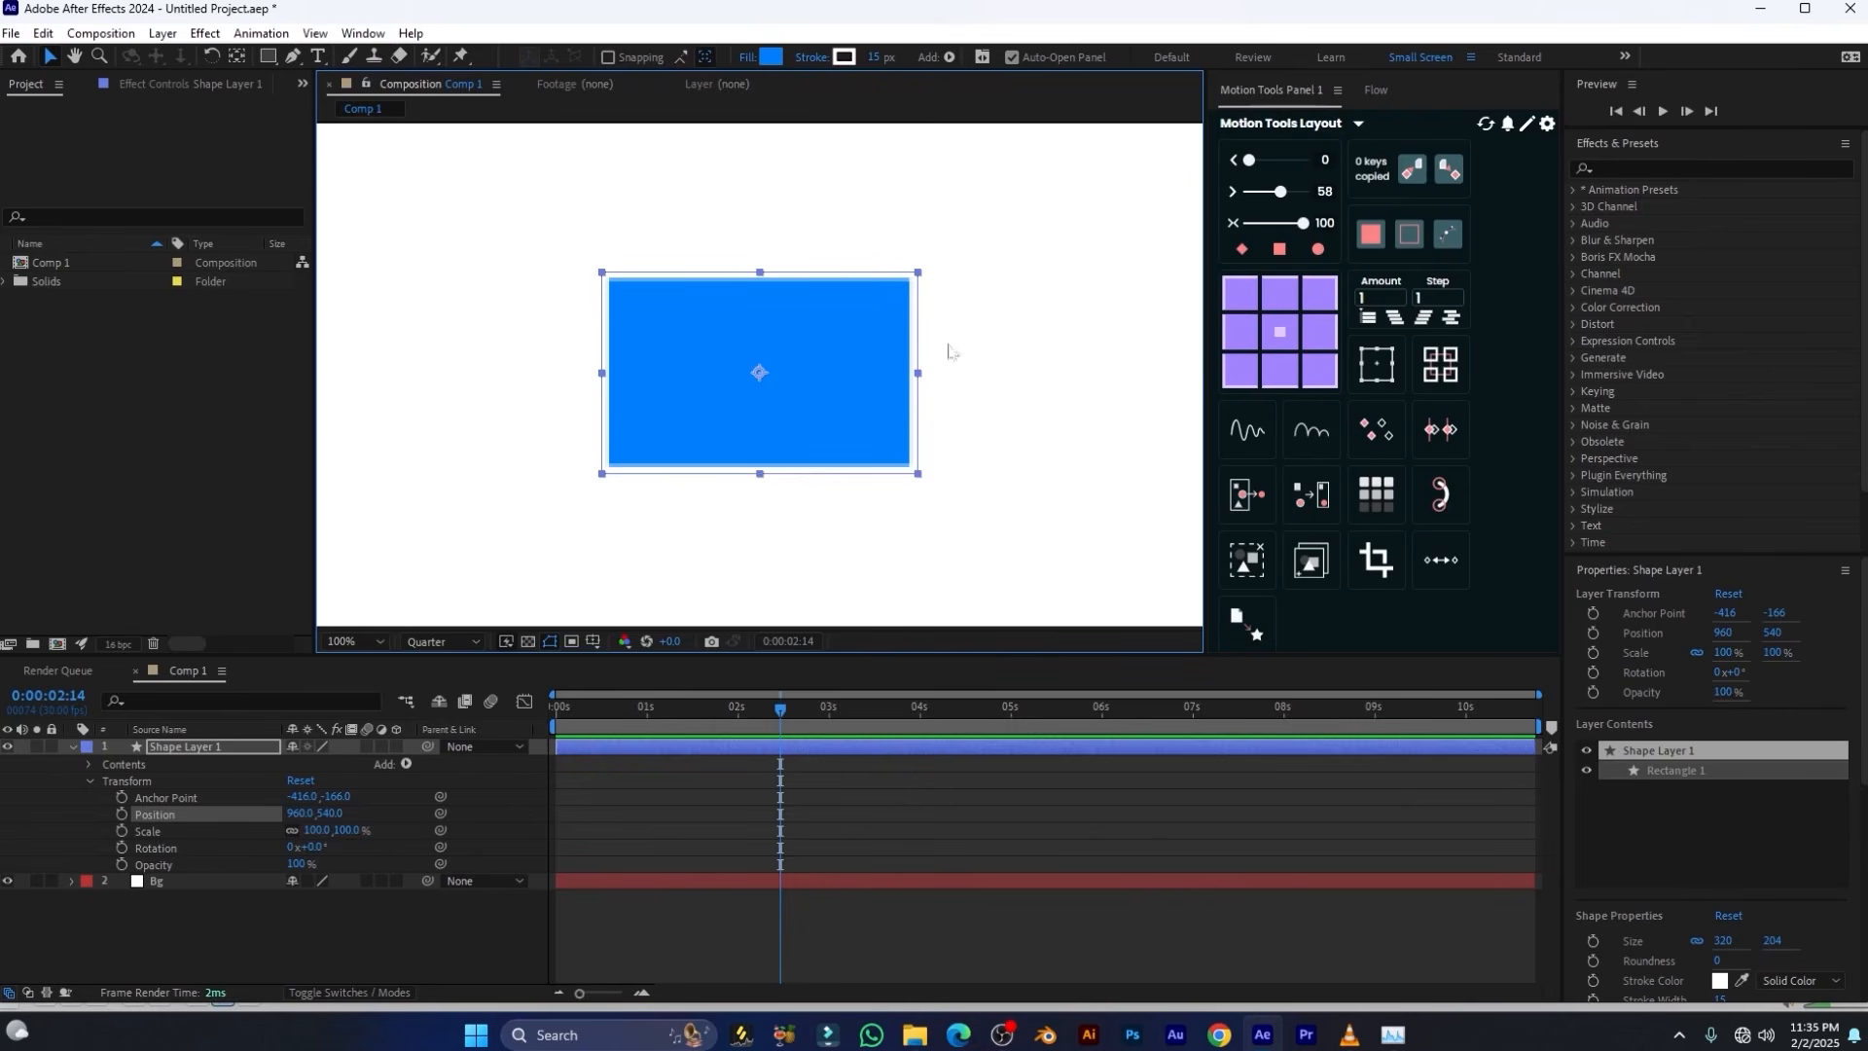
pyautogui.click(1239, 293)
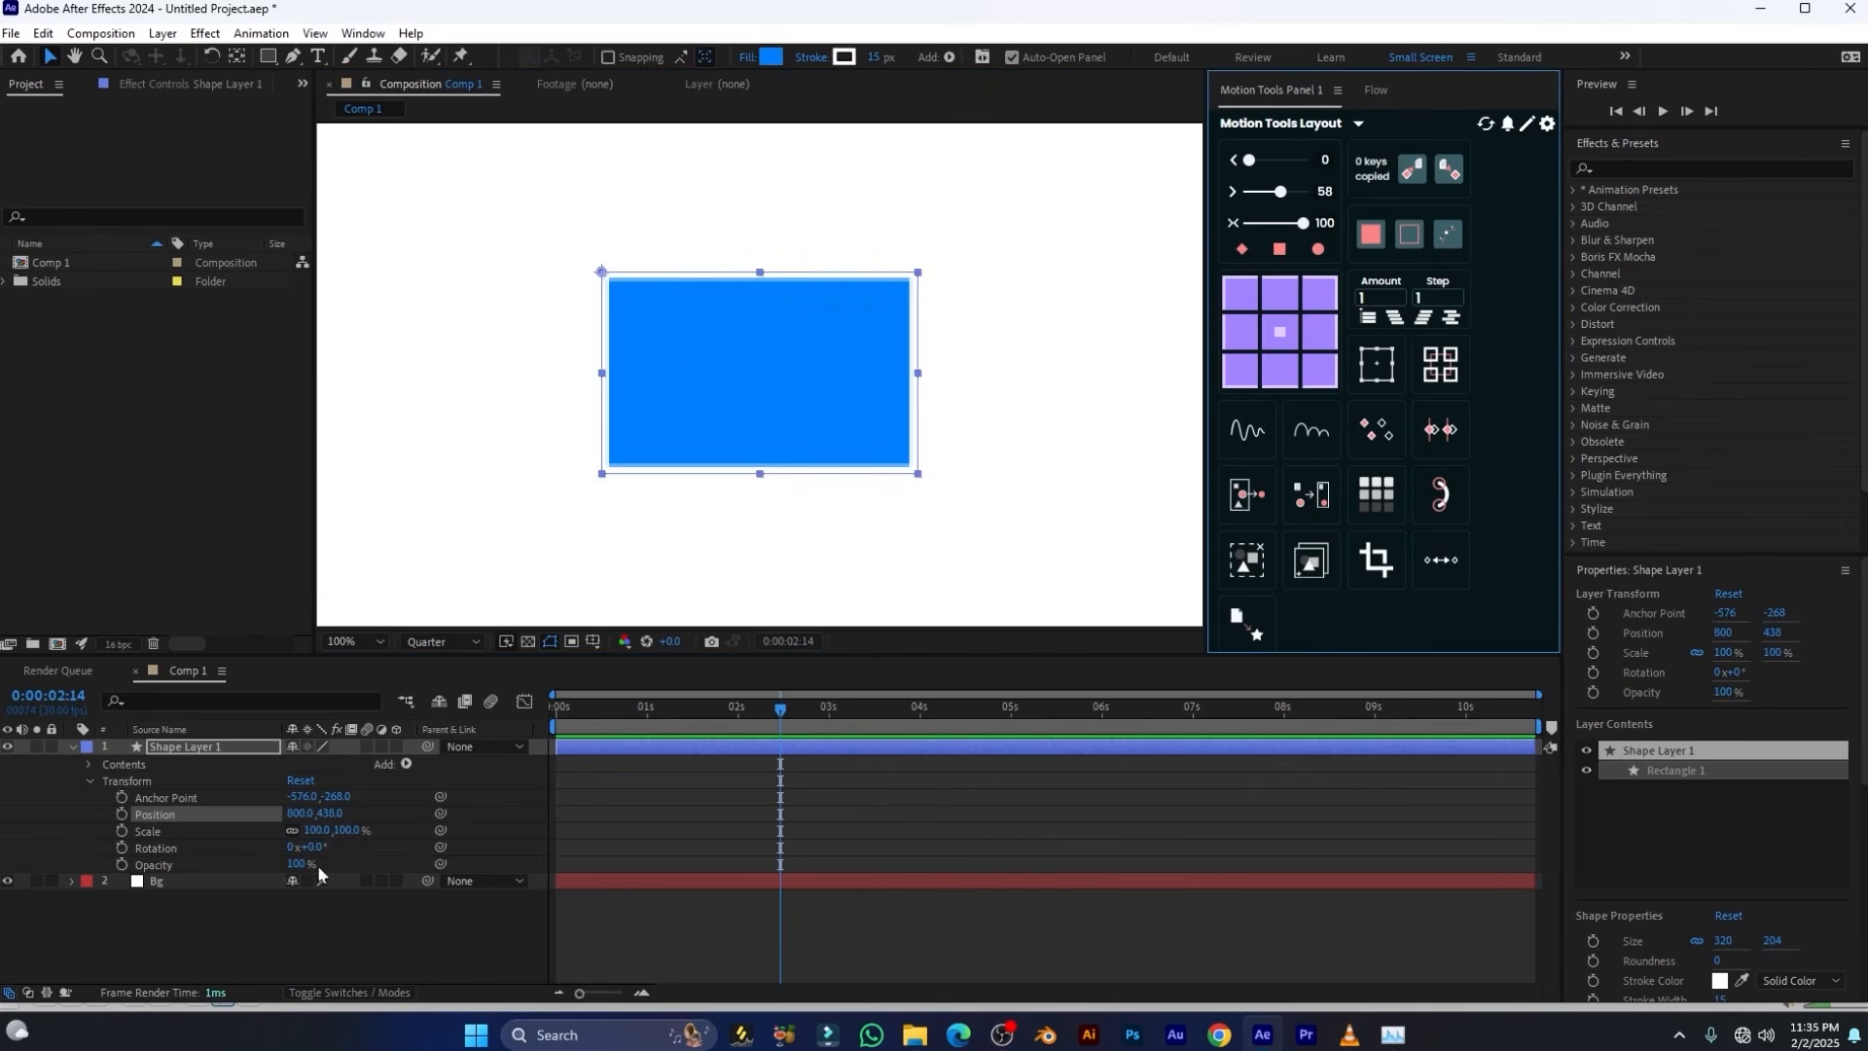
pyautogui.moveTo(334, 846); pyautogui.dragTo(296, 815)
pyautogui.moveTo(317, 831); pyautogui.dragTo(324, 831)
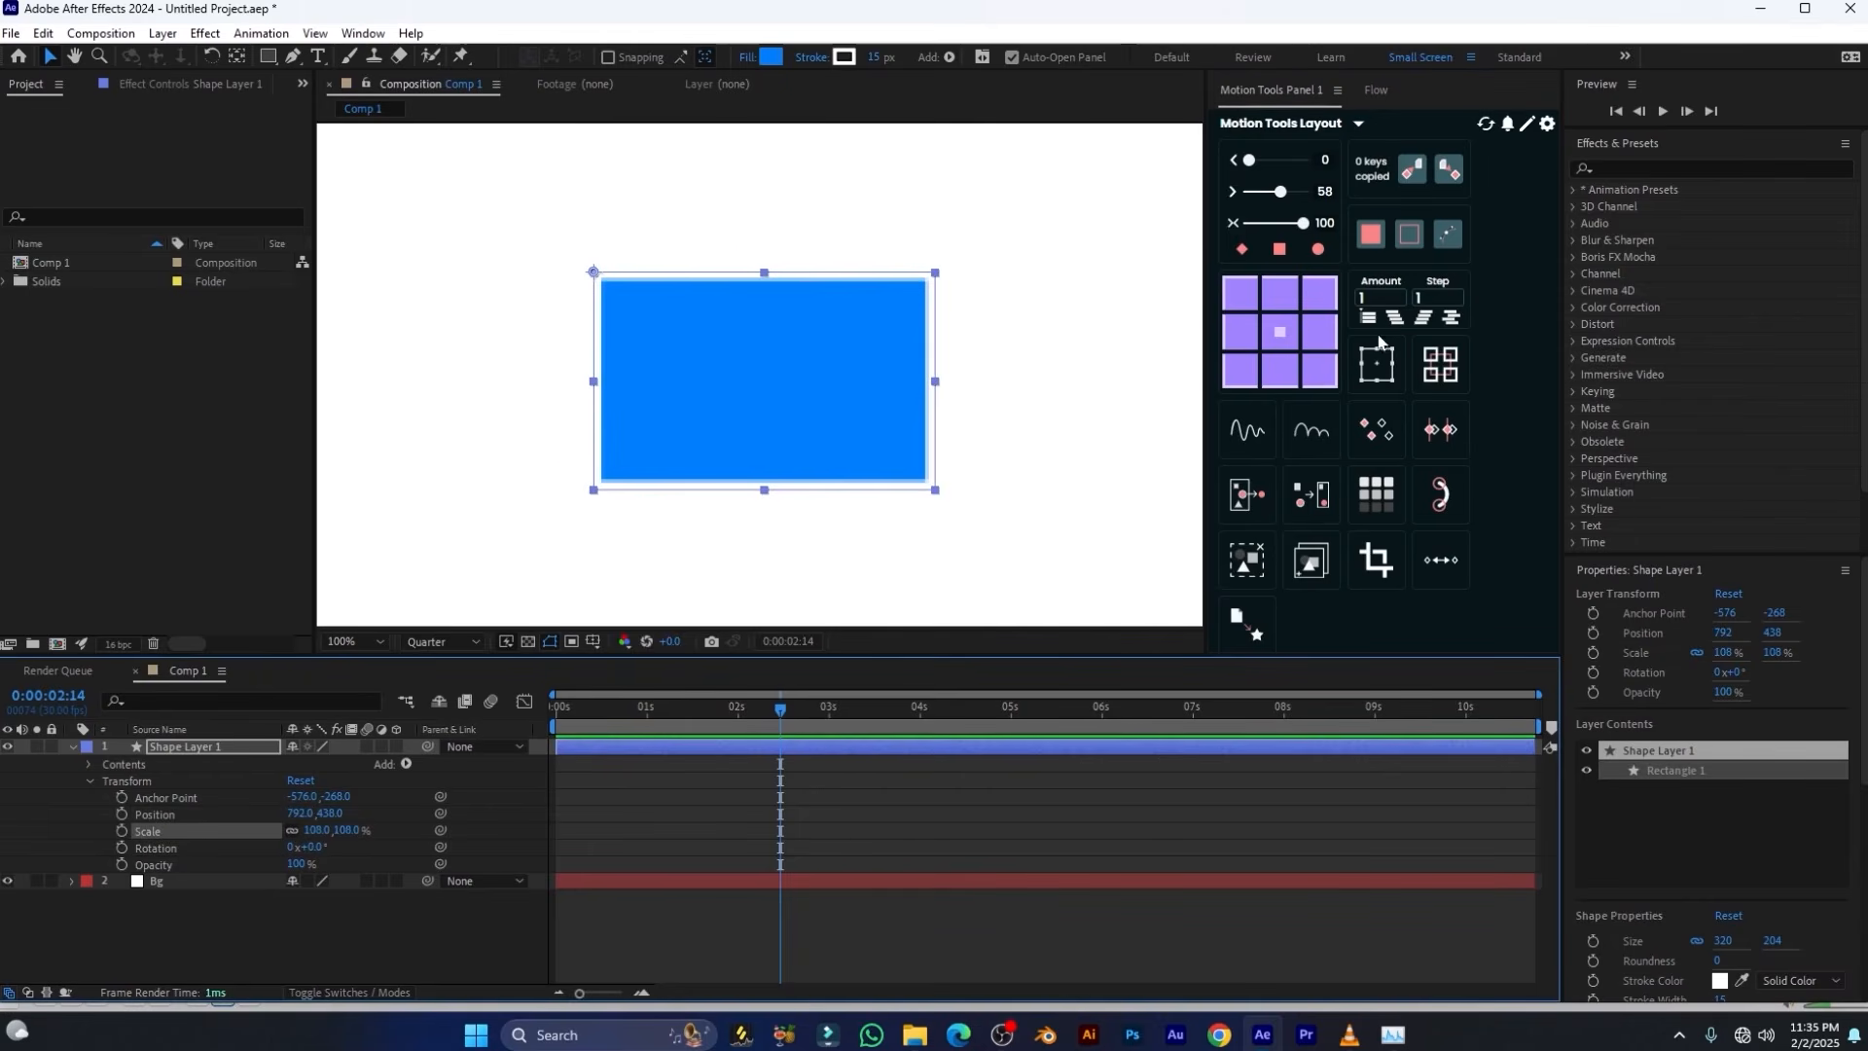
# Scale the rectangle to 136% from its left-edge midpoint and move the anchor point to its lower-right corner
pyautogui.click(1240, 333)
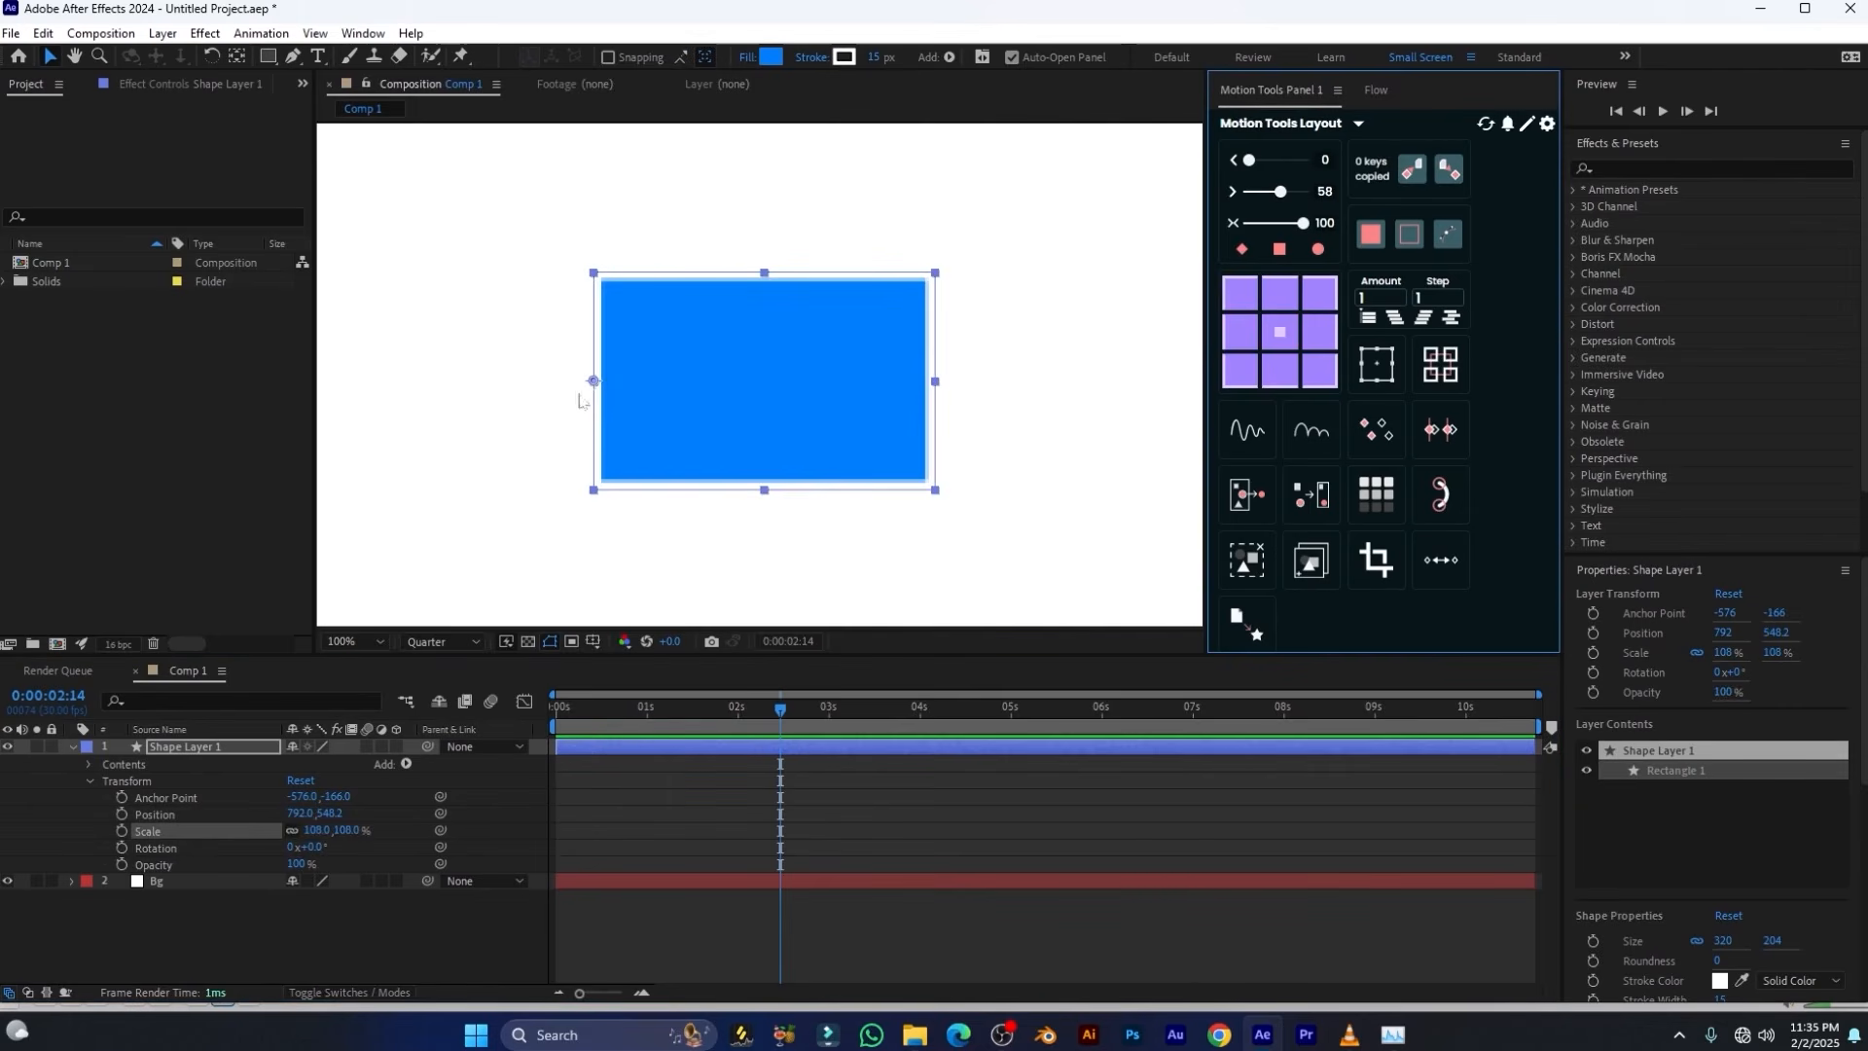
pyautogui.moveTo(314, 829)
pyautogui.mouseDown()
pyautogui.moveTo(331, 830)
pyautogui.moveTo(298, 829)
pyautogui.moveTo(336, 830)
pyautogui.mouseUp()
pyautogui.click(1319, 371)
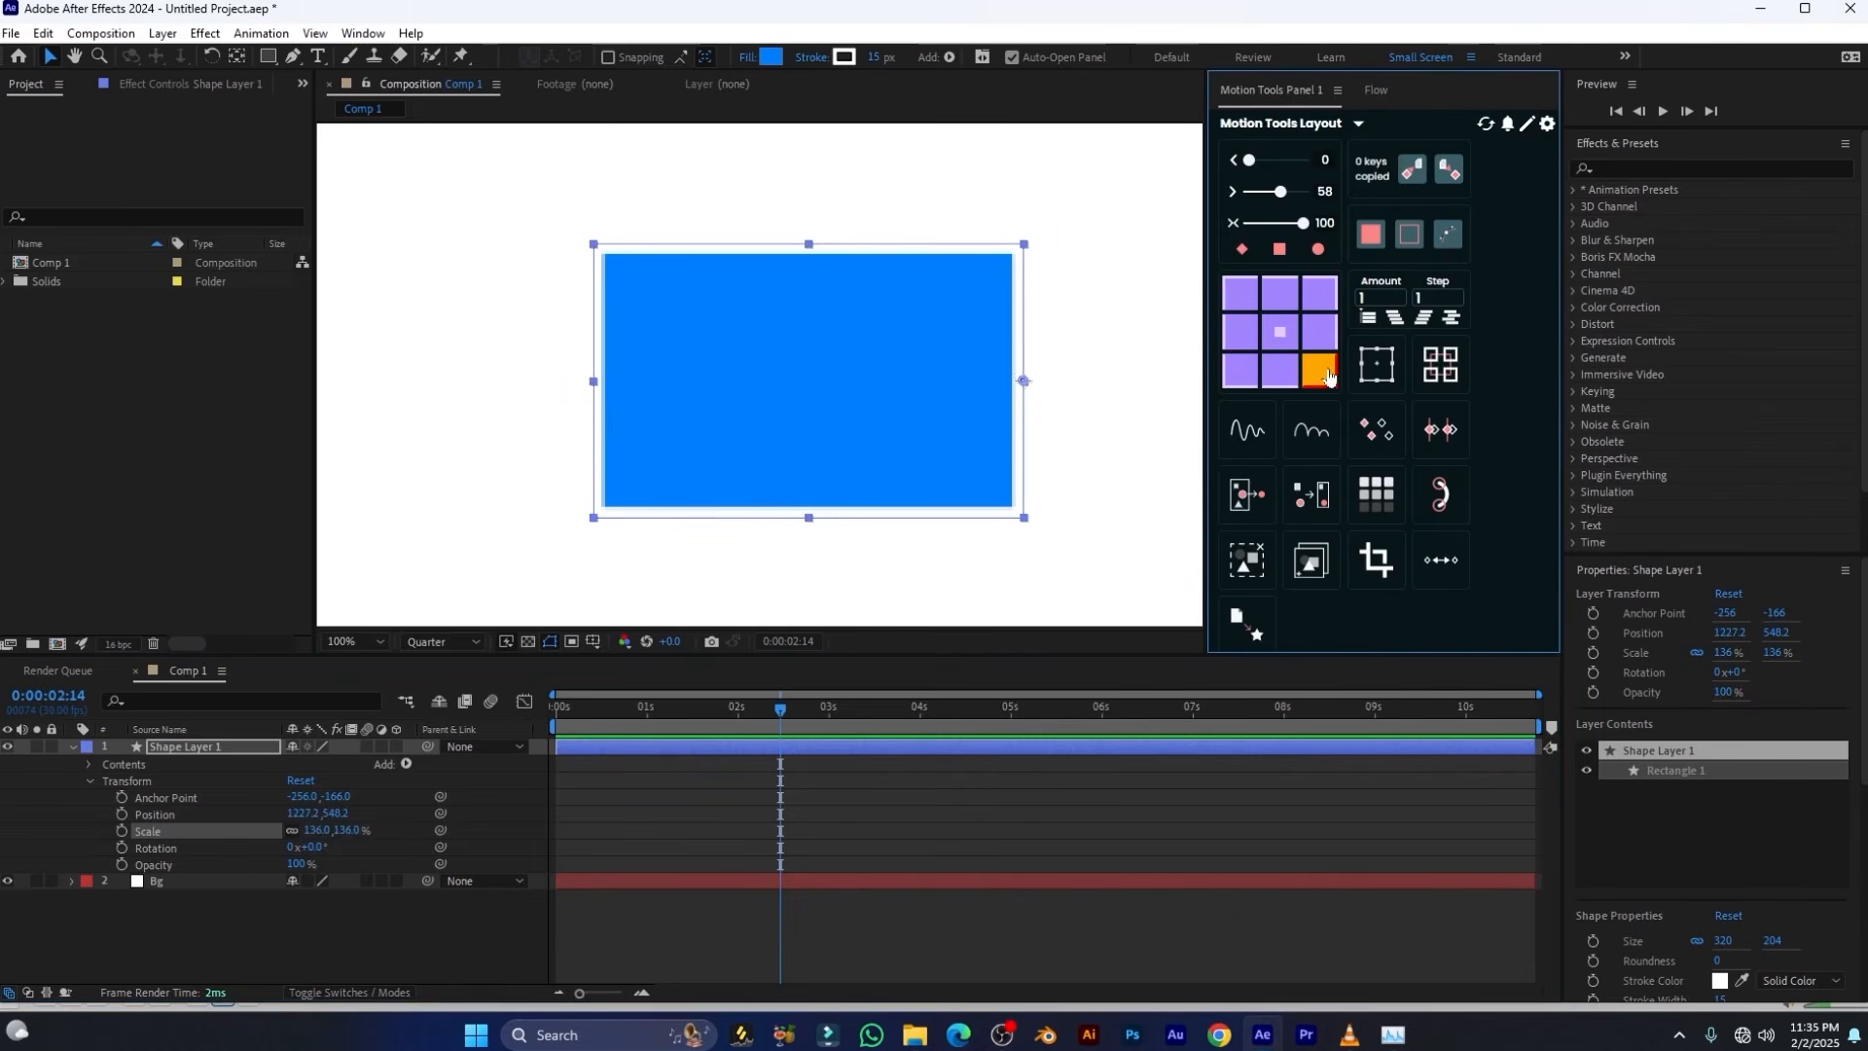
pyautogui.press(',')
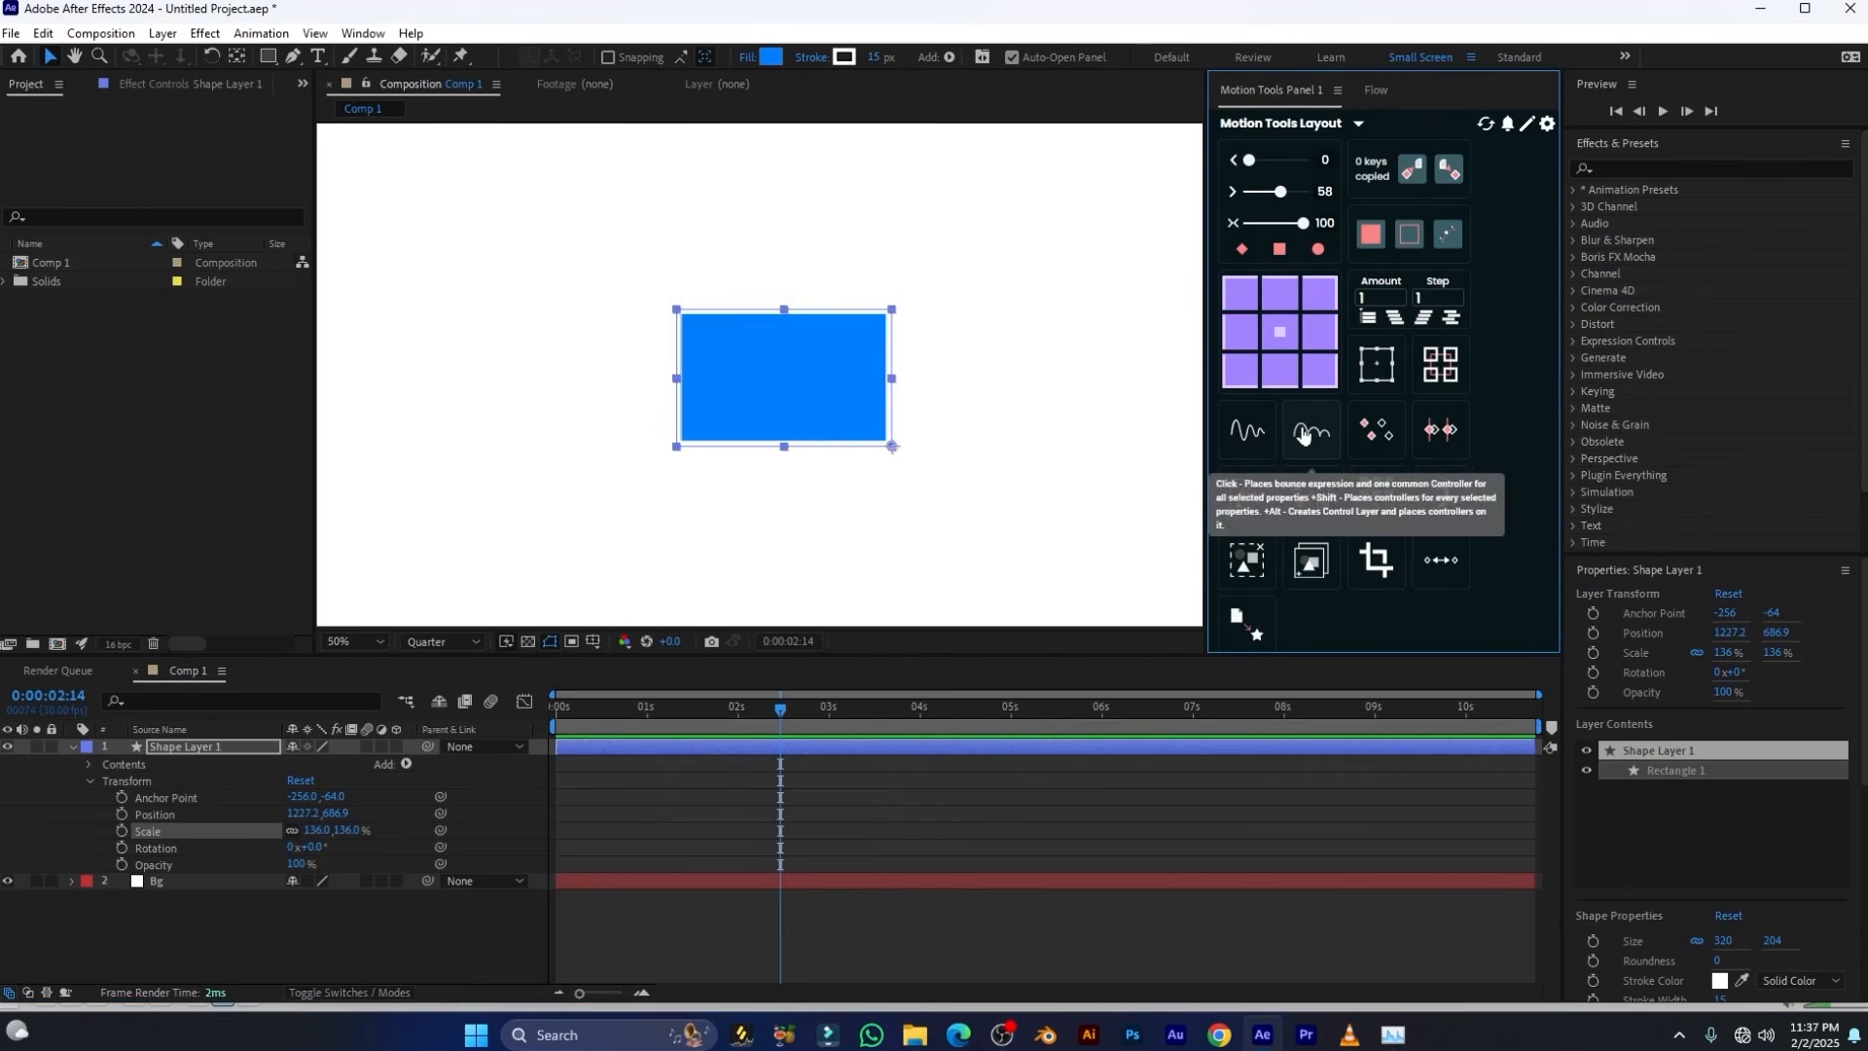
# Keyframe Shape Layer 1's Scale at 136% at 0:00:02:14 and 10% at 0:00:00:29, and scrub through the animation
pyautogui.click(188, 744)
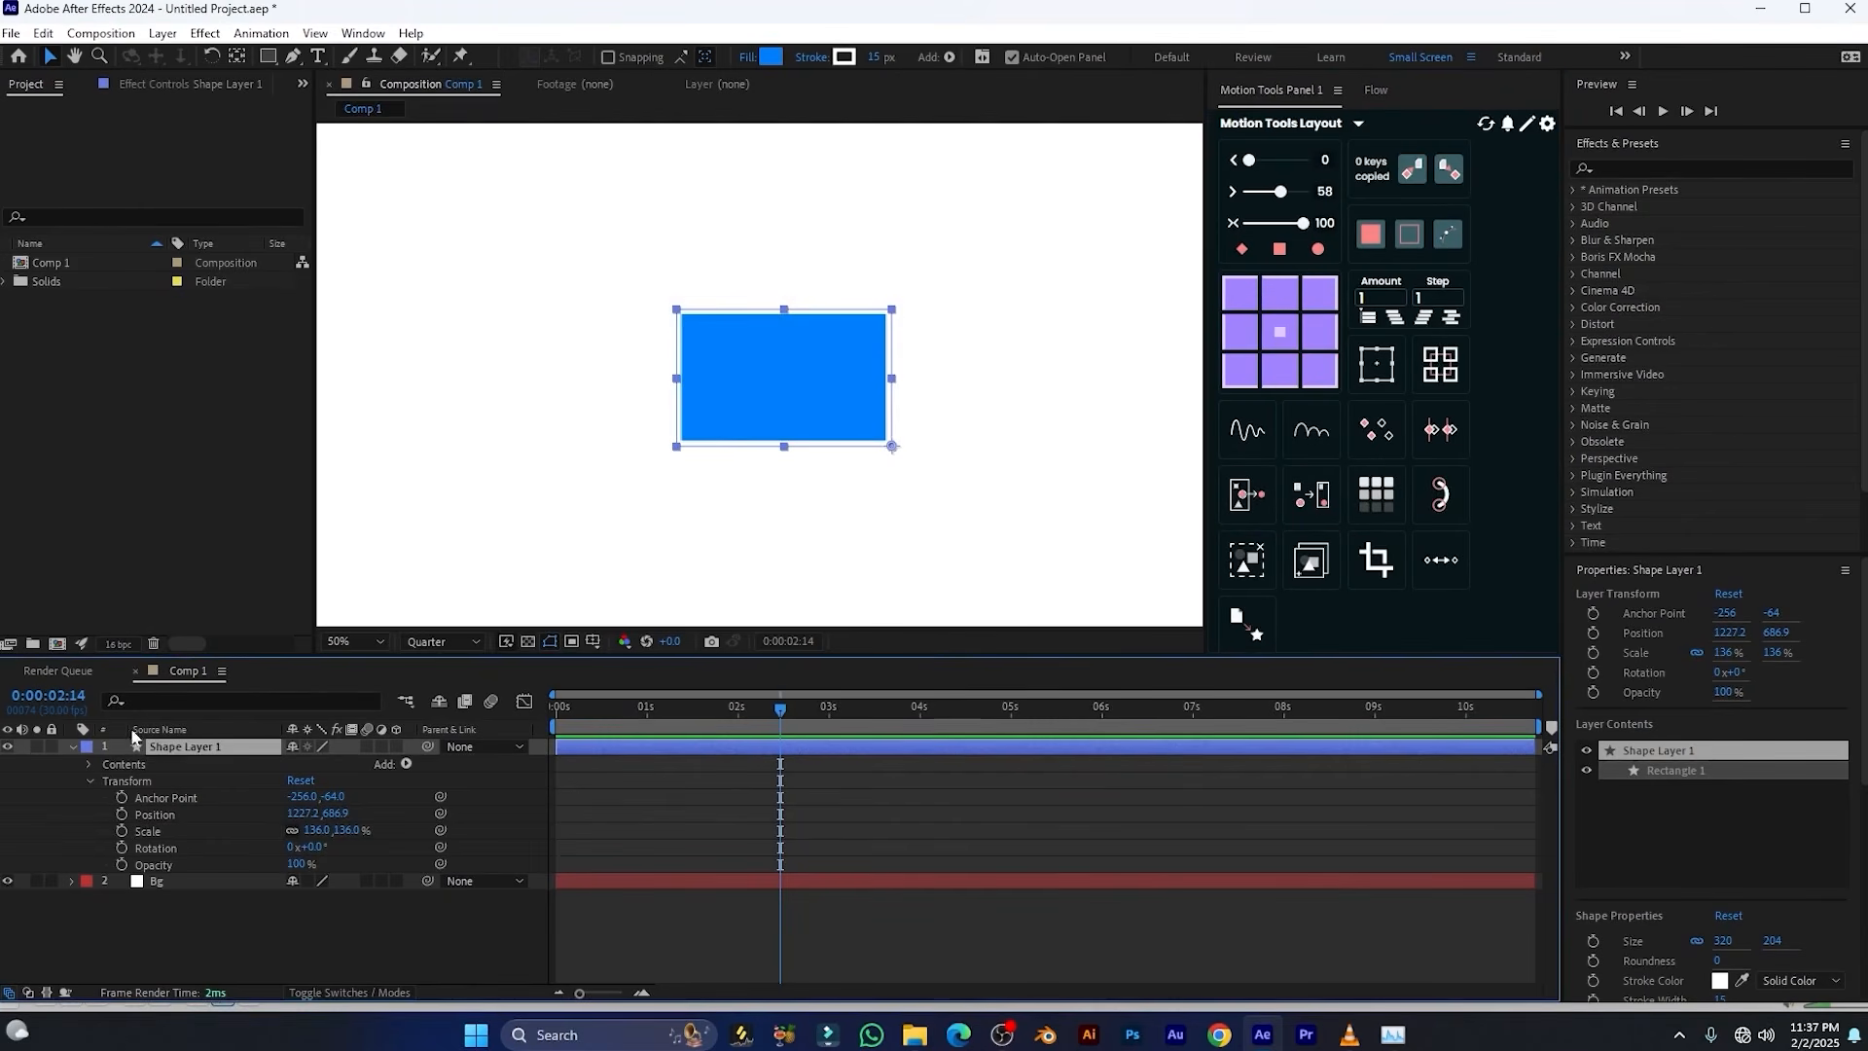
pyautogui.click(122, 832)
pyautogui.moveTo(779, 720); pyautogui.dragTo(644, 725)
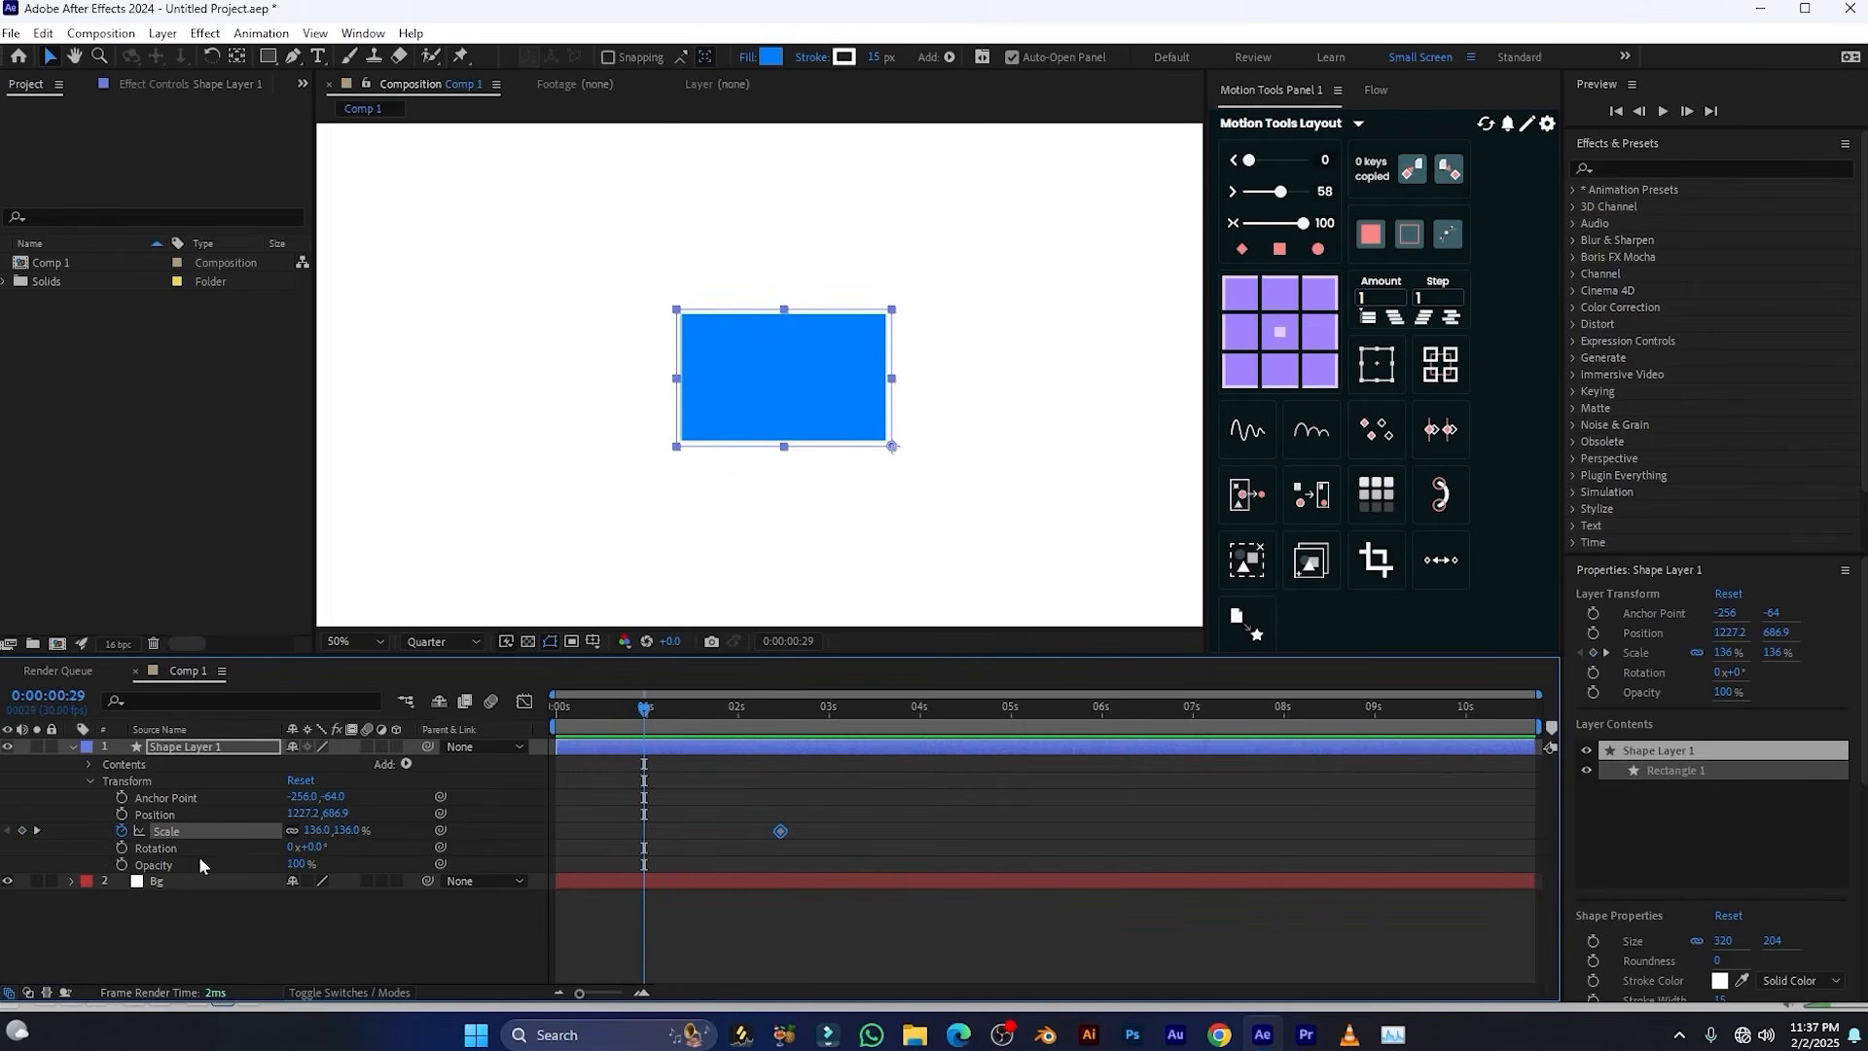
pyautogui.click(316, 830)
pyautogui.press('Return')
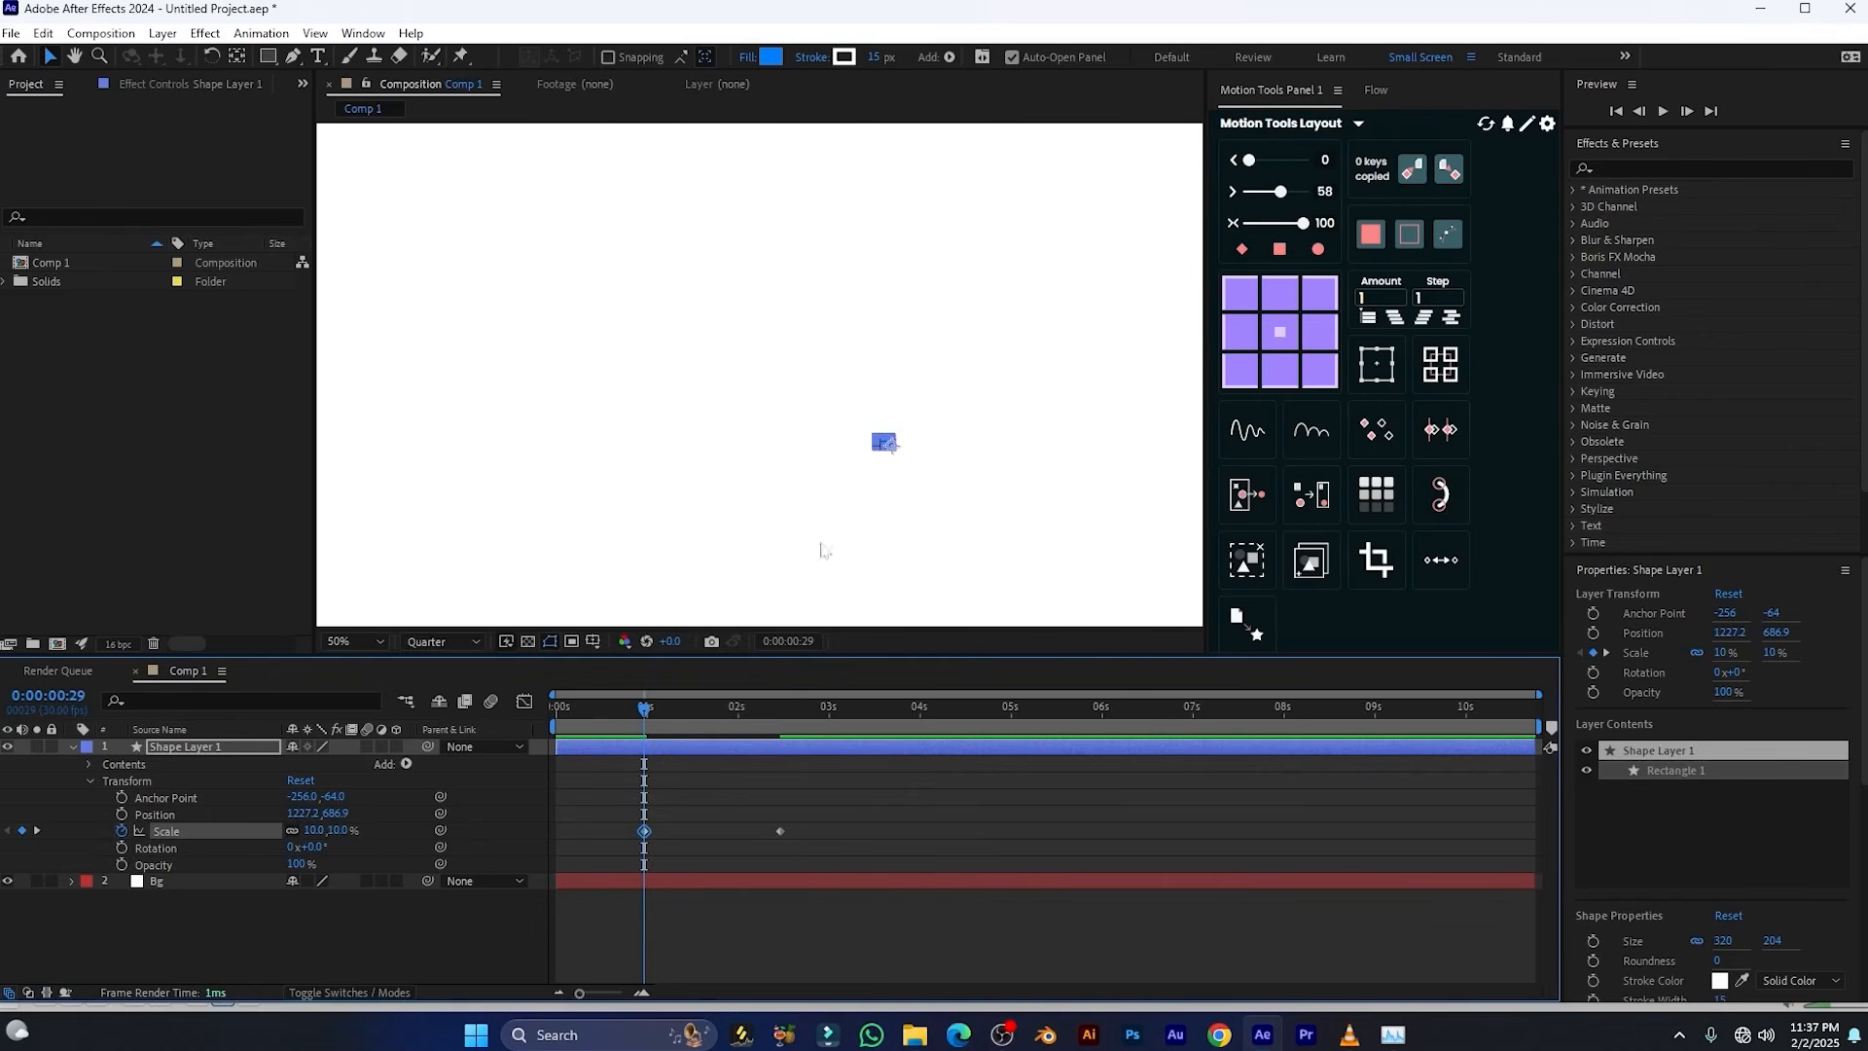
pyautogui.moveTo(634, 711); pyautogui.dragTo(779, 712)
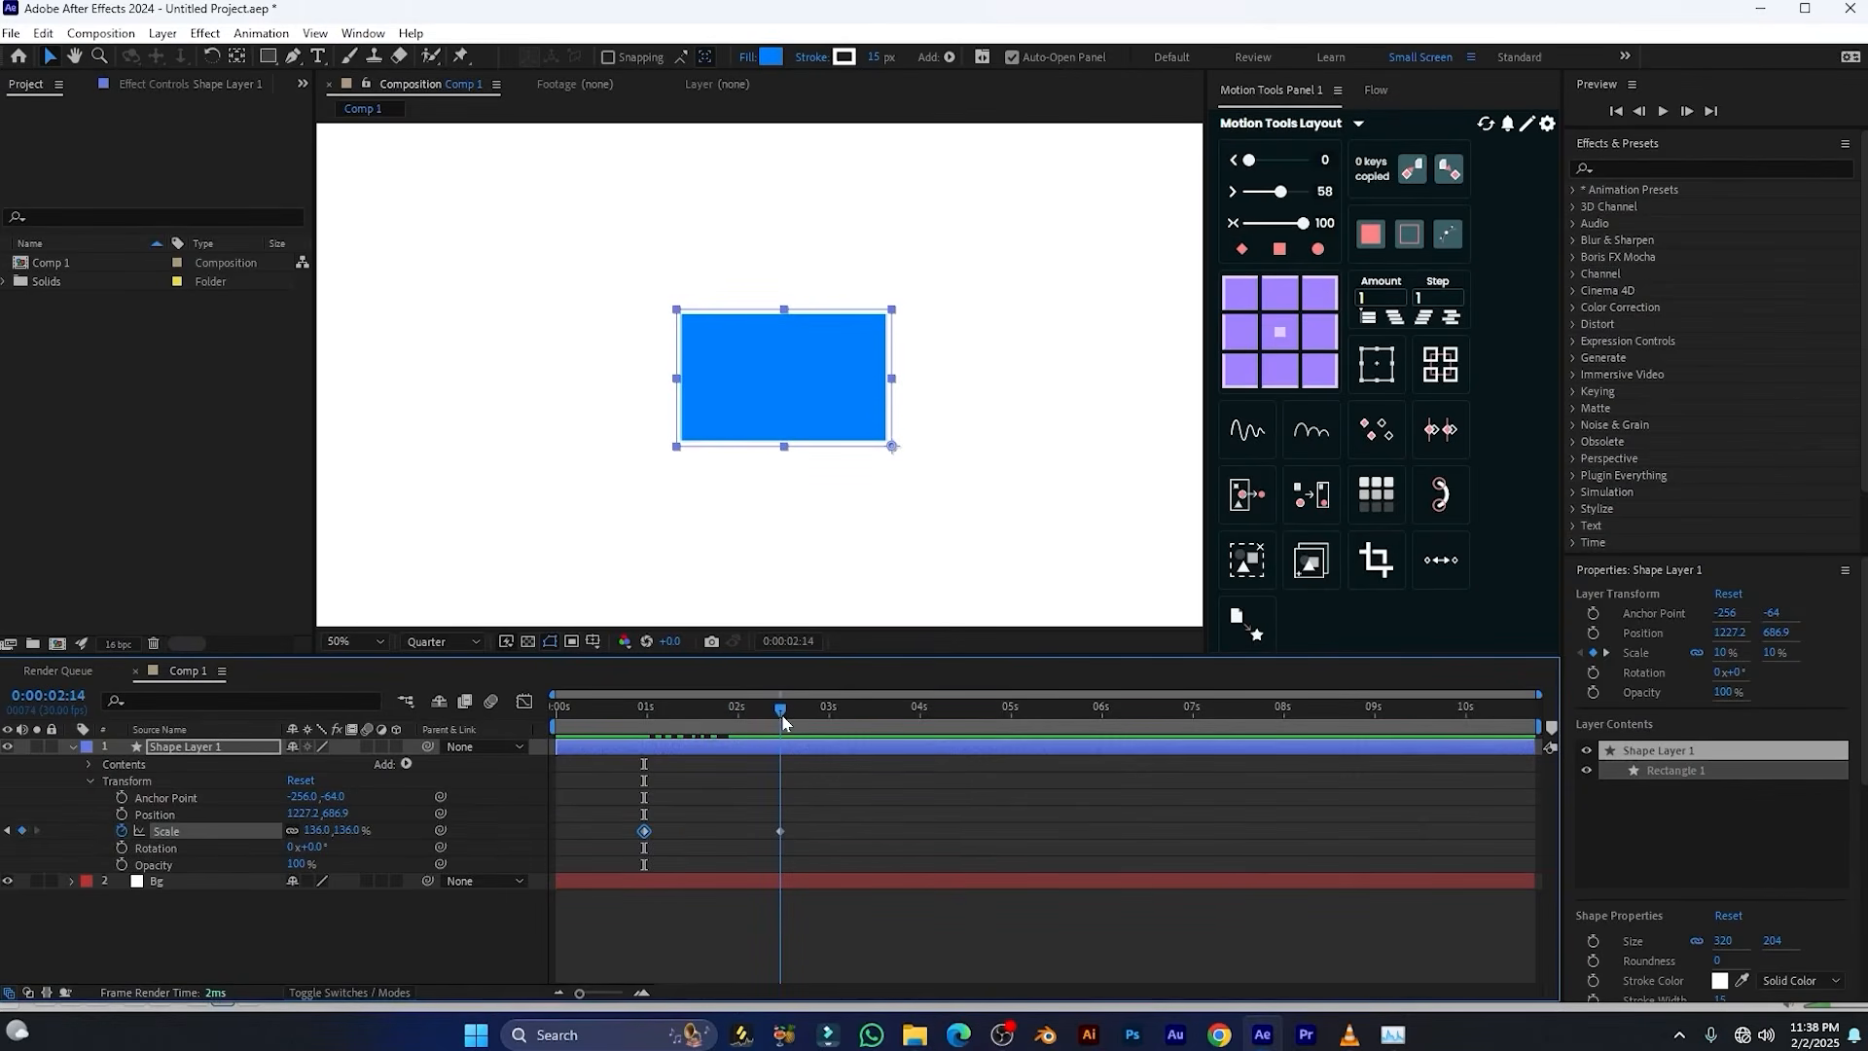
# Move the anchor point to the rectangle's centre with the Motion Tools grid and play back the scale animation
pyautogui.click(1279, 331)
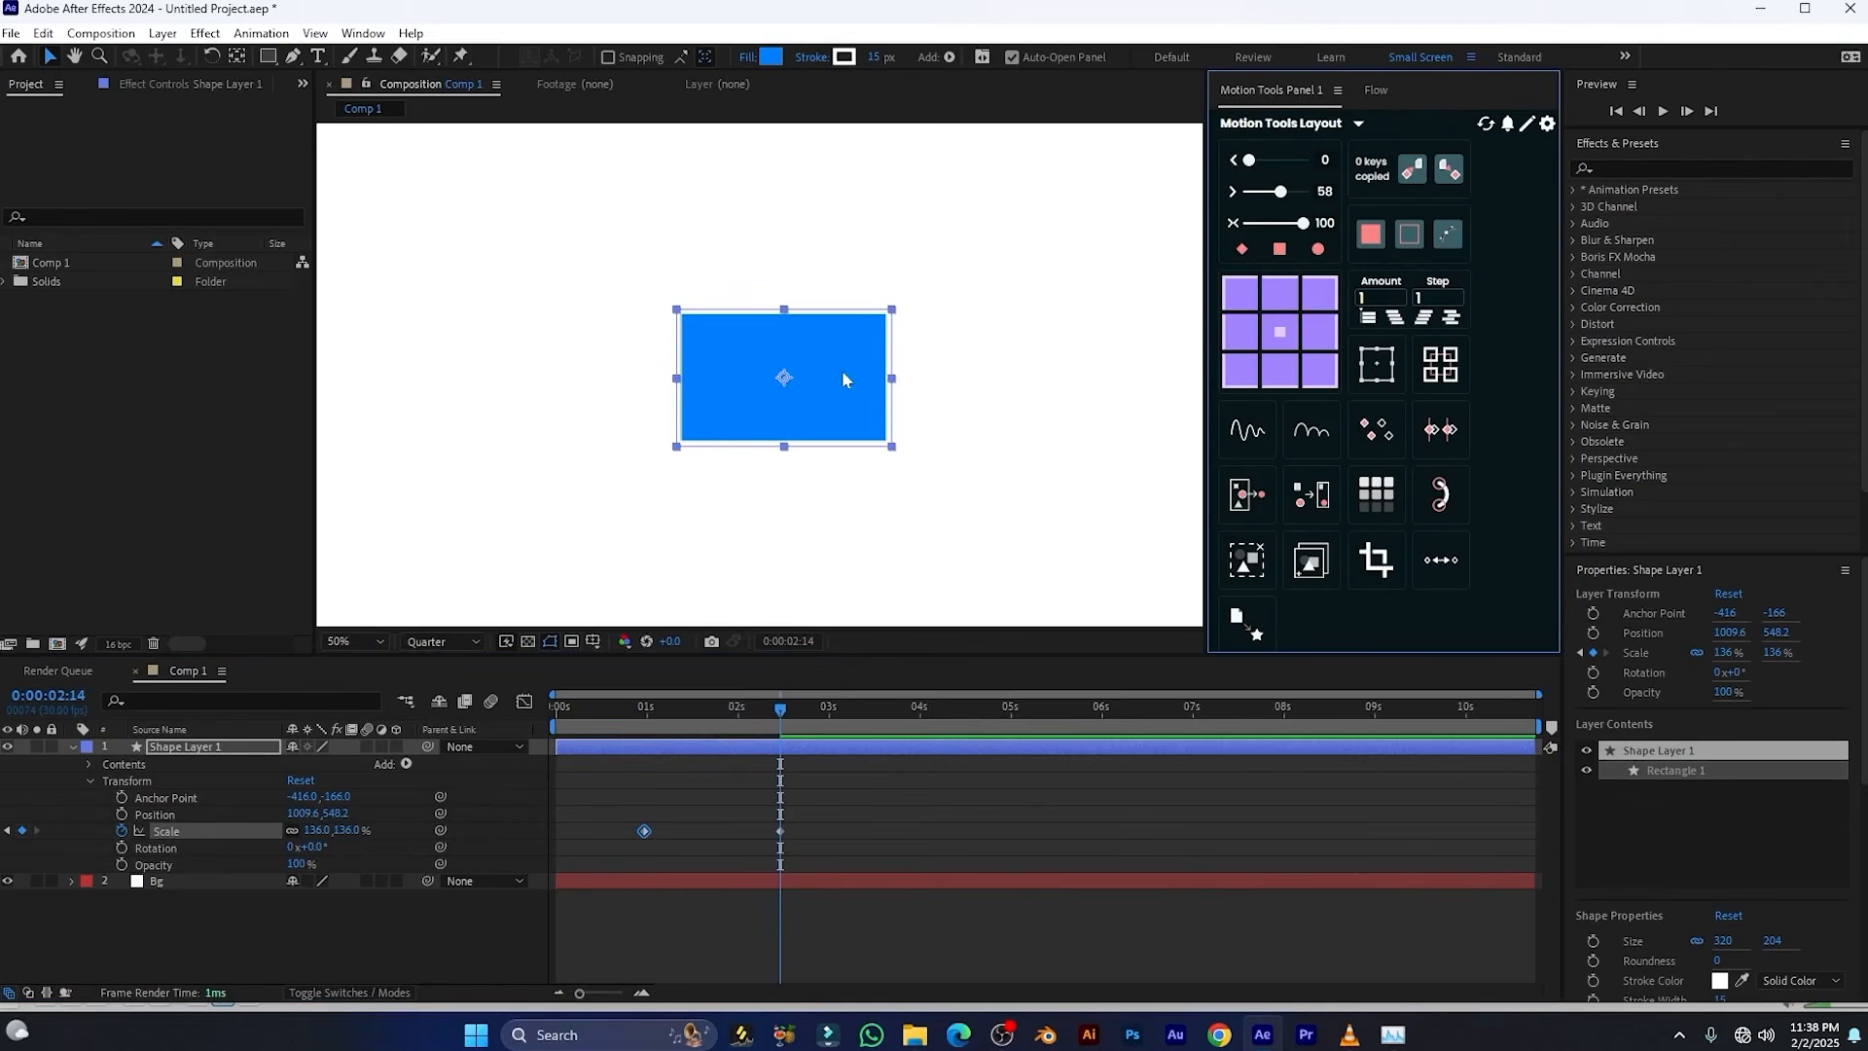
pyautogui.moveTo(788, 731); pyautogui.dragTo(650, 728)
pyautogui.press('space')
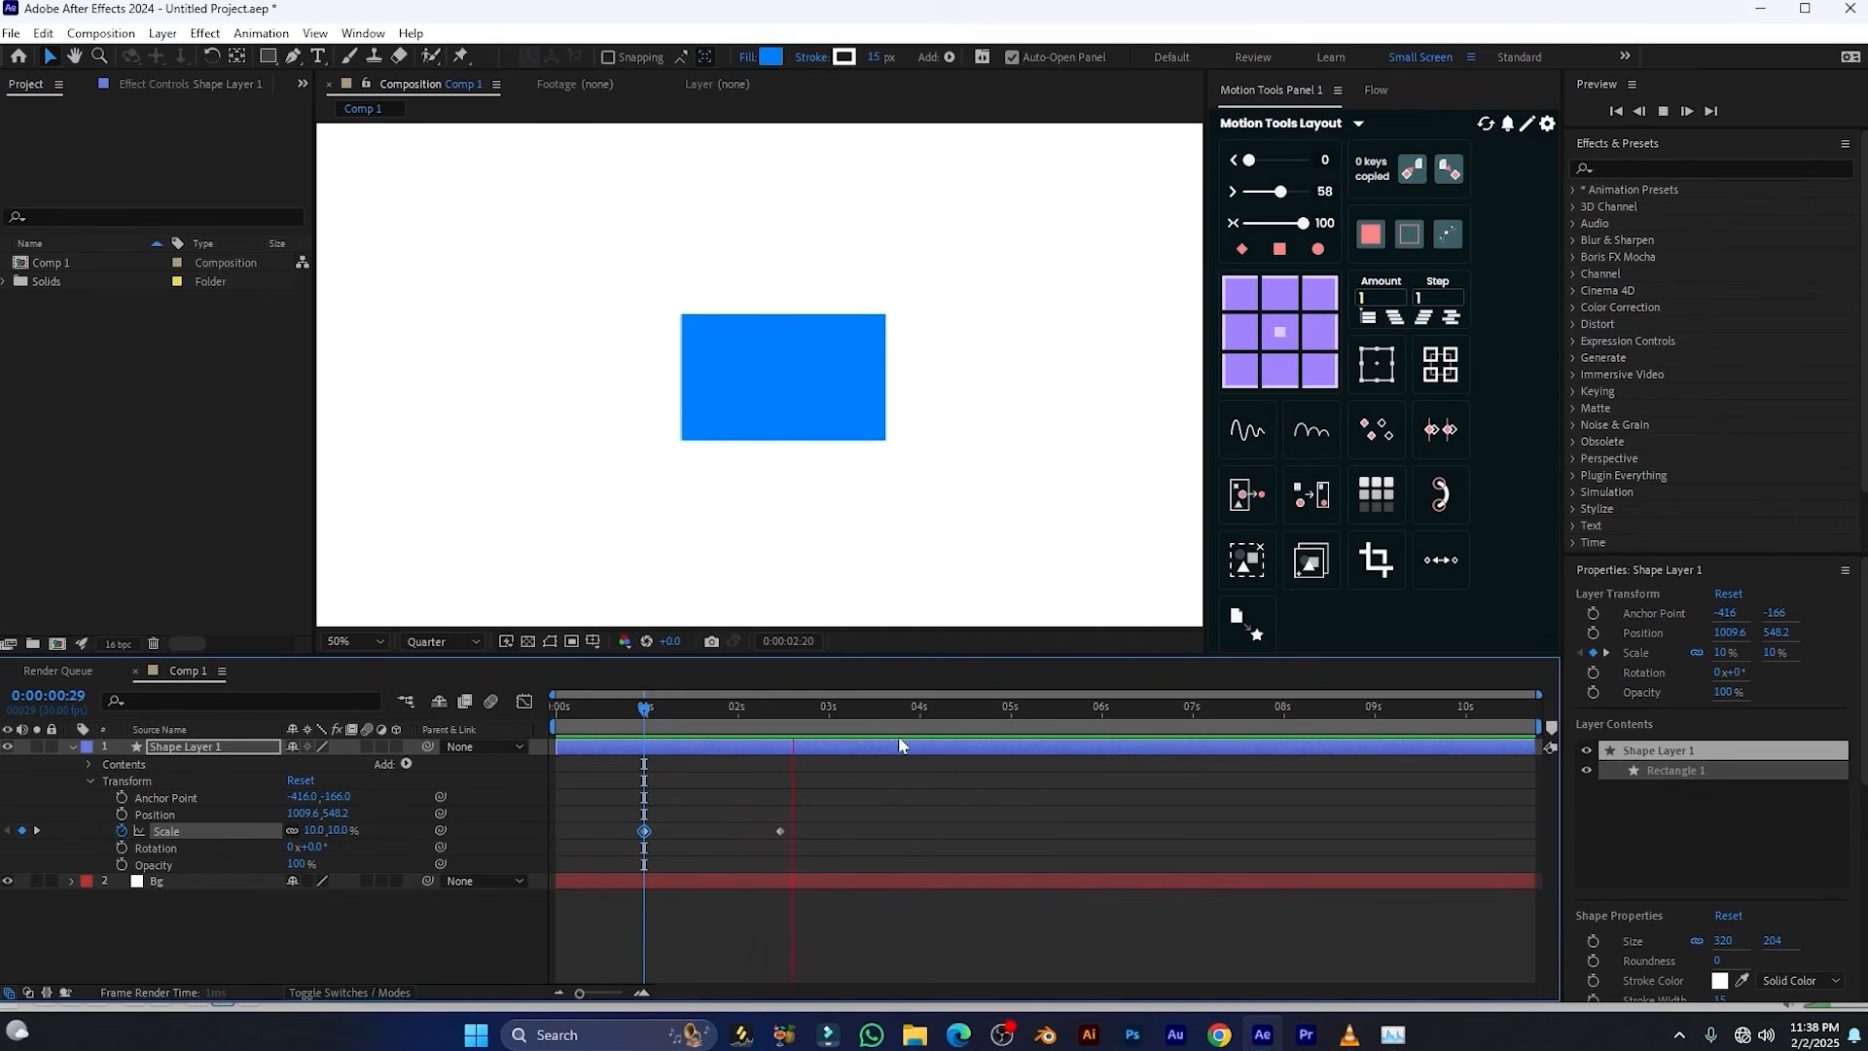
pyautogui.press('space')
# Apply Easy Ease to both Scale keyframes and scrub through the animation
pyautogui.moveTo(712, 726)
pyautogui.mouseDown()
pyautogui.moveTo(792, 722)
pyautogui.moveTo(793, 750)
pyautogui.moveTo(710, 860)
pyautogui.moveTo(616, 869)
pyautogui.mouseUp()
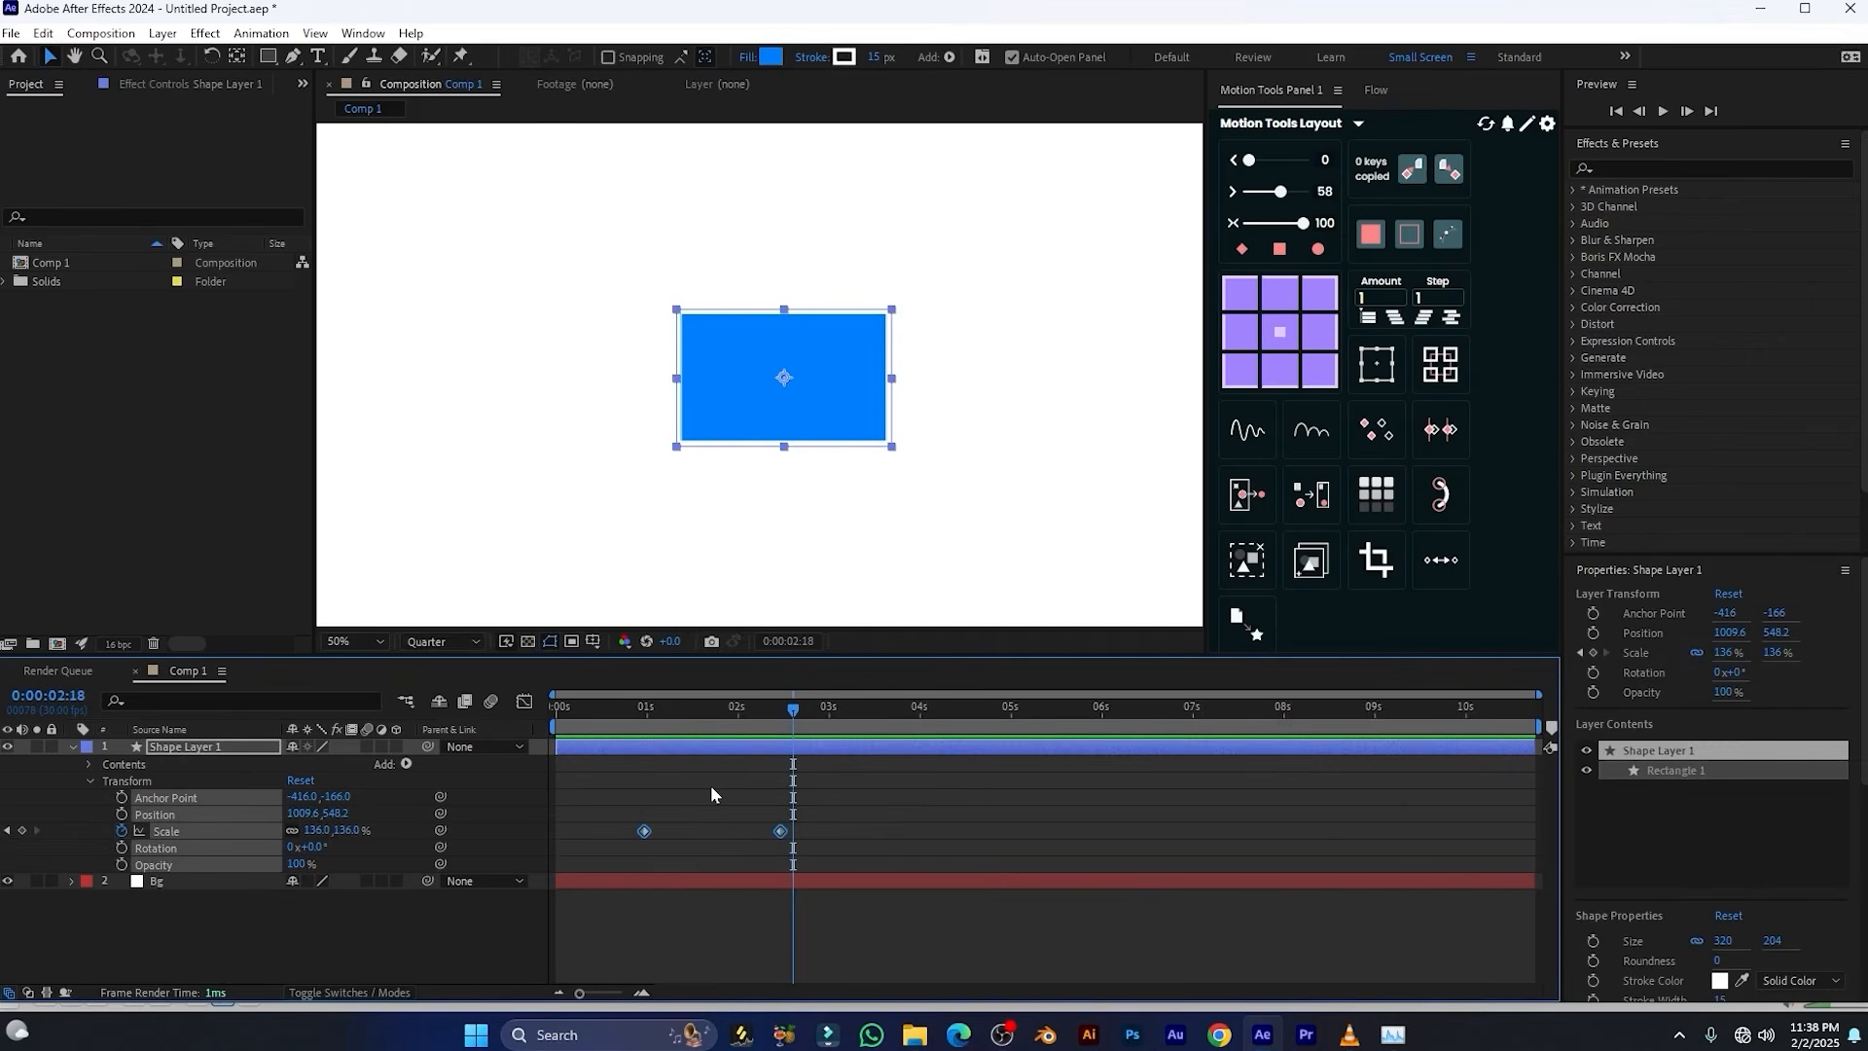
pyautogui.press('F9')
pyautogui.moveTo(648, 733); pyautogui.dragTo(763, 756)
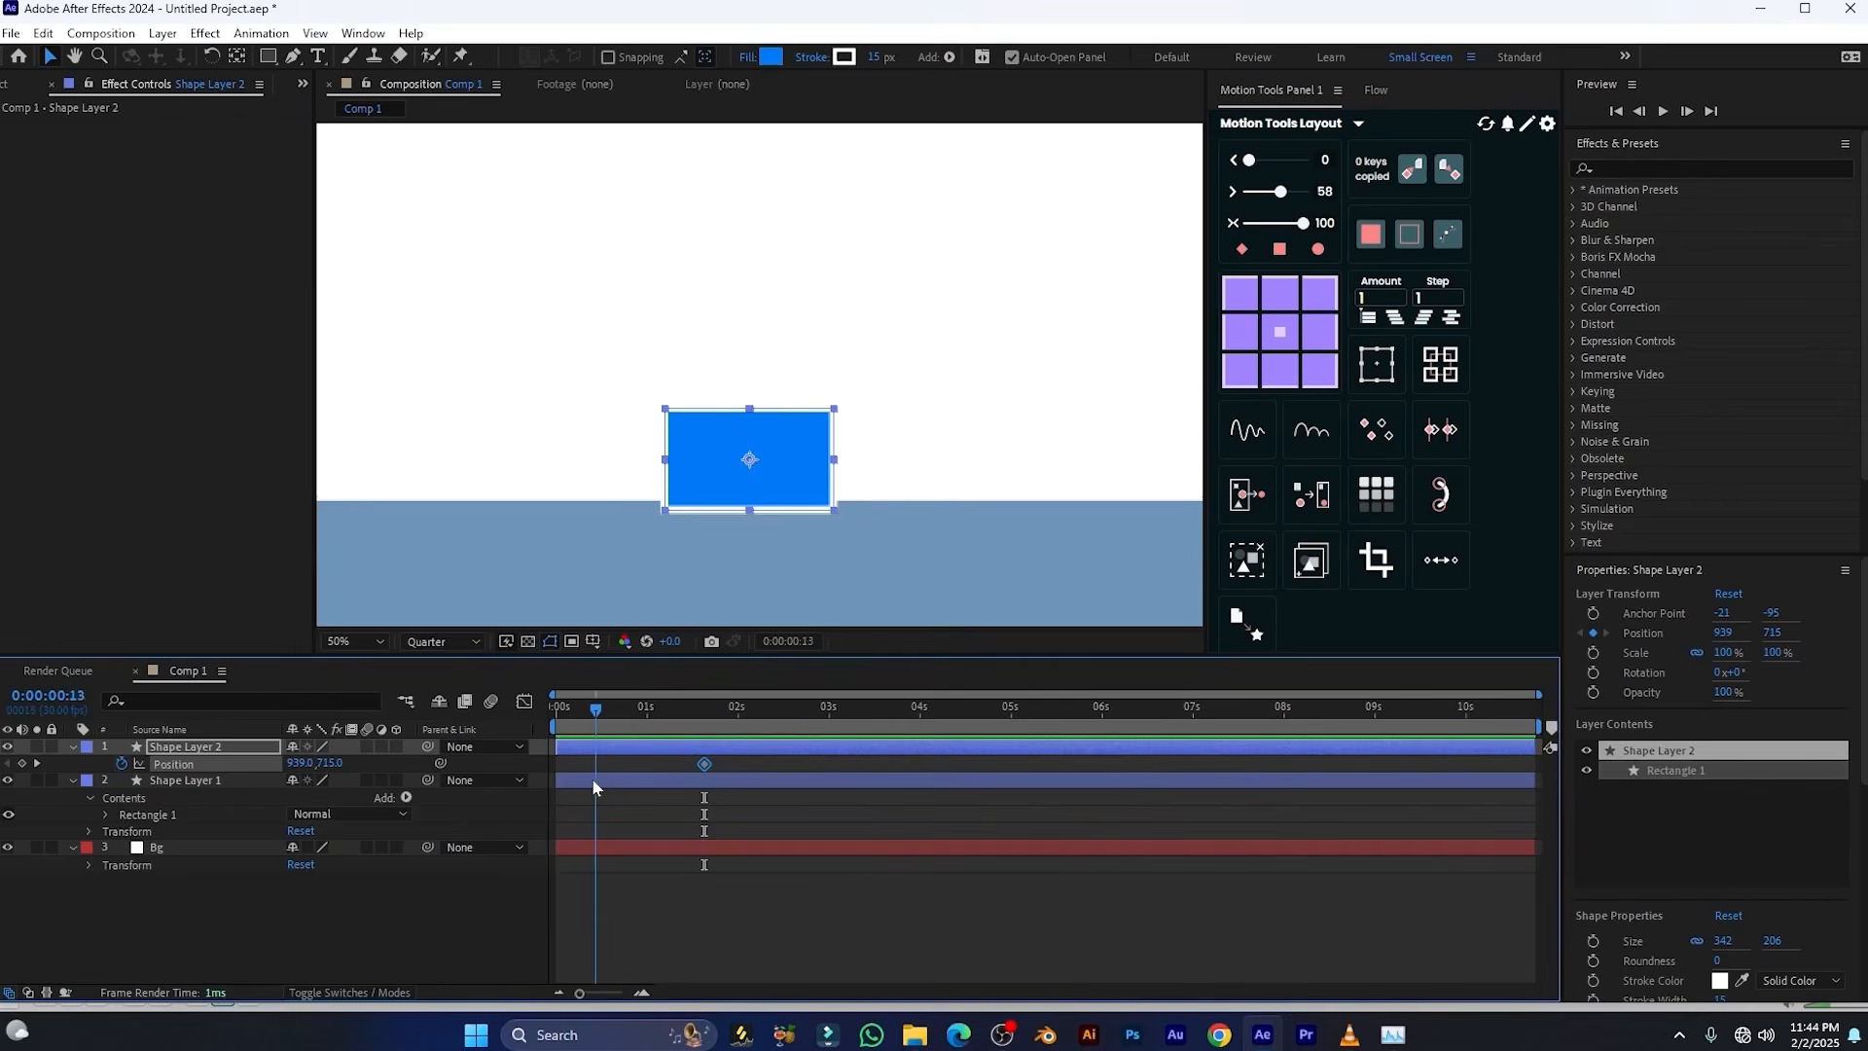
# Raise Shape Layer 2's rectangle straight up to 939, 403 at 0:00:00:00 as its starting Position keyframe, and play back the drop
pyautogui.moveTo(750, 362); pyautogui.dragTo(731, 292)
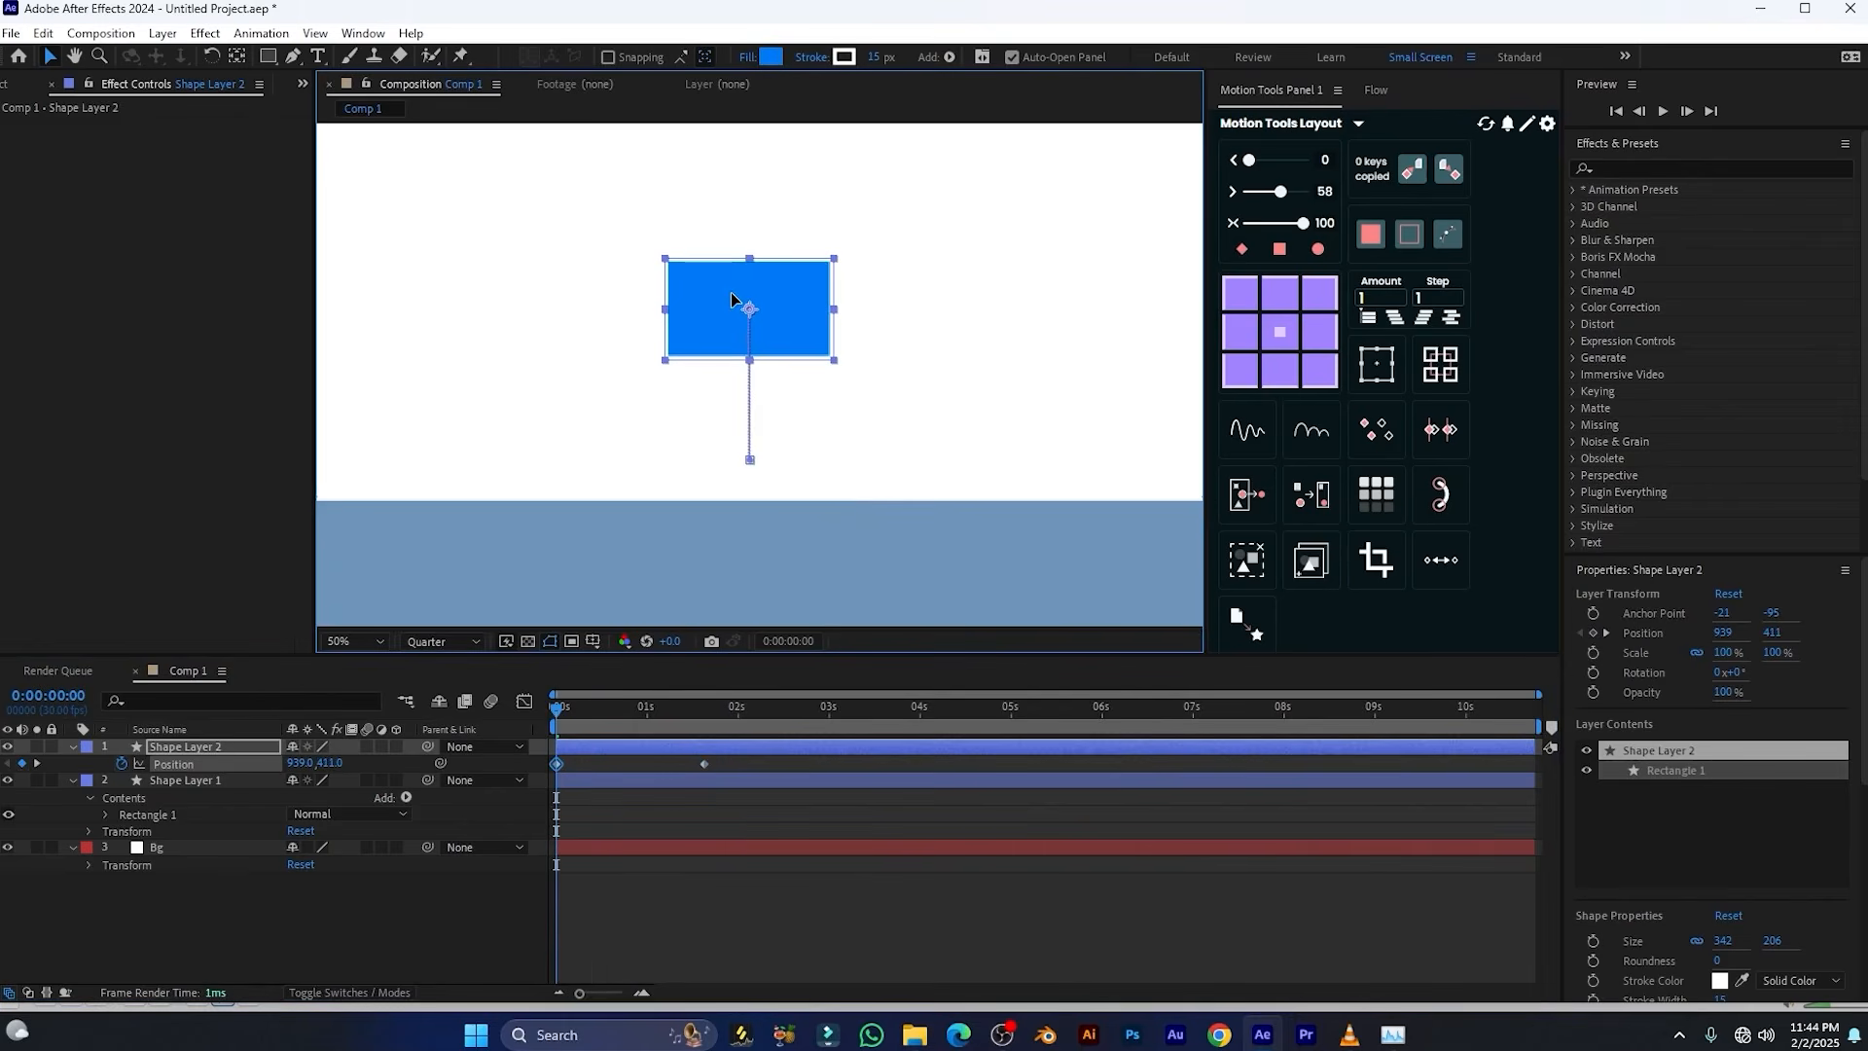
pyautogui.press('space')
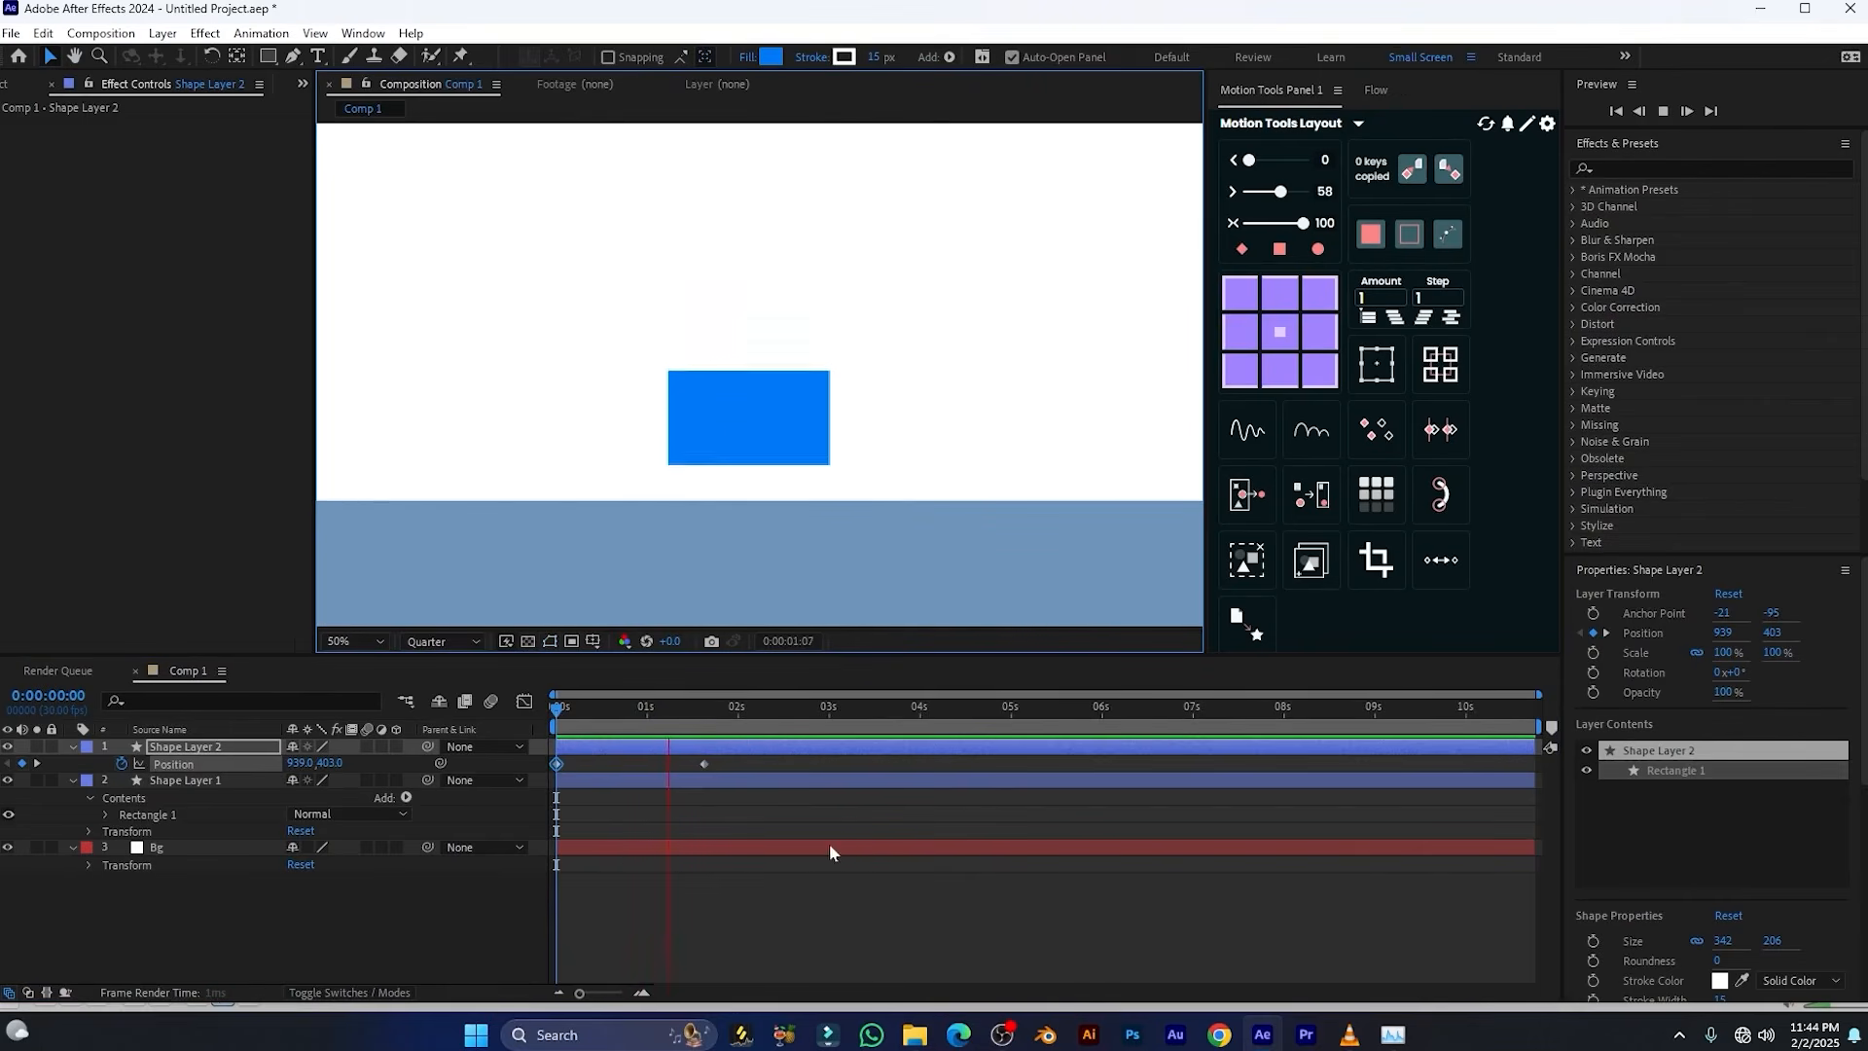
pyautogui.press('space')
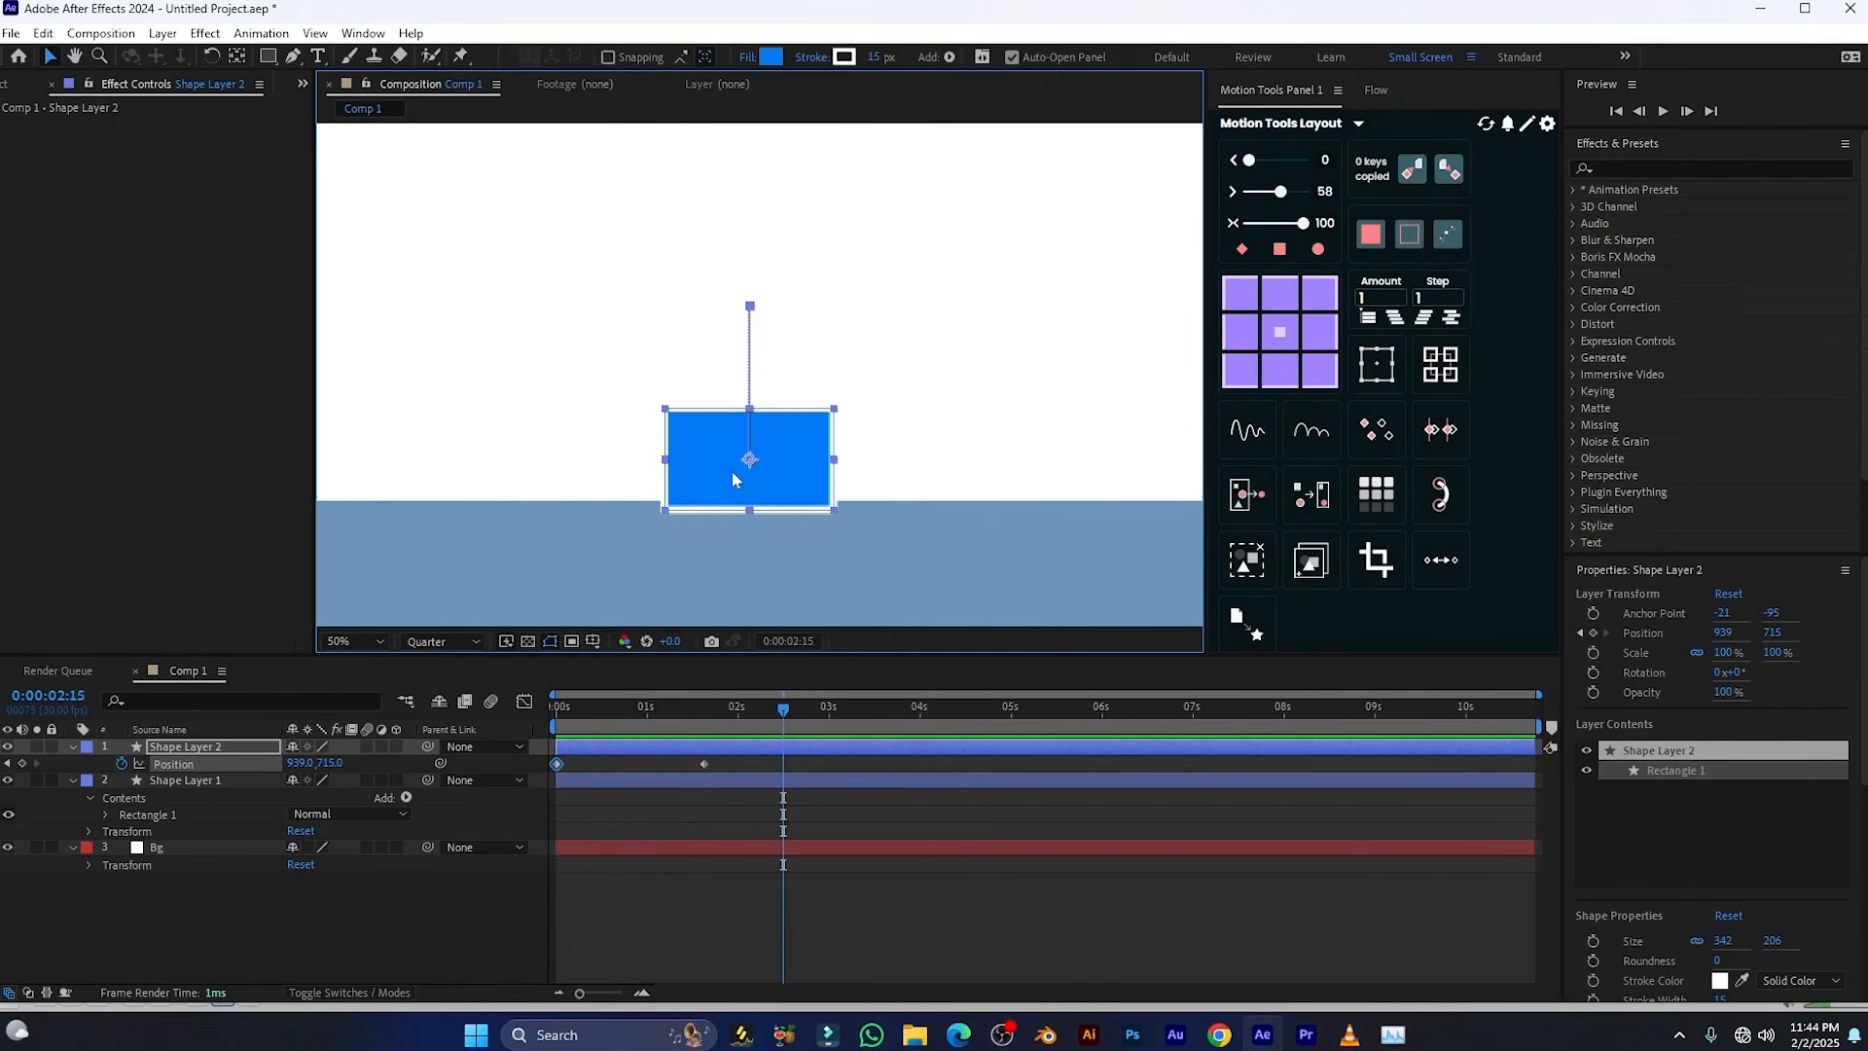
# Set the Shape Layer 2 rectangle's stroke to None and play back the drop animation
pyautogui.click(809, 61)
pyautogui.click(840, 466)
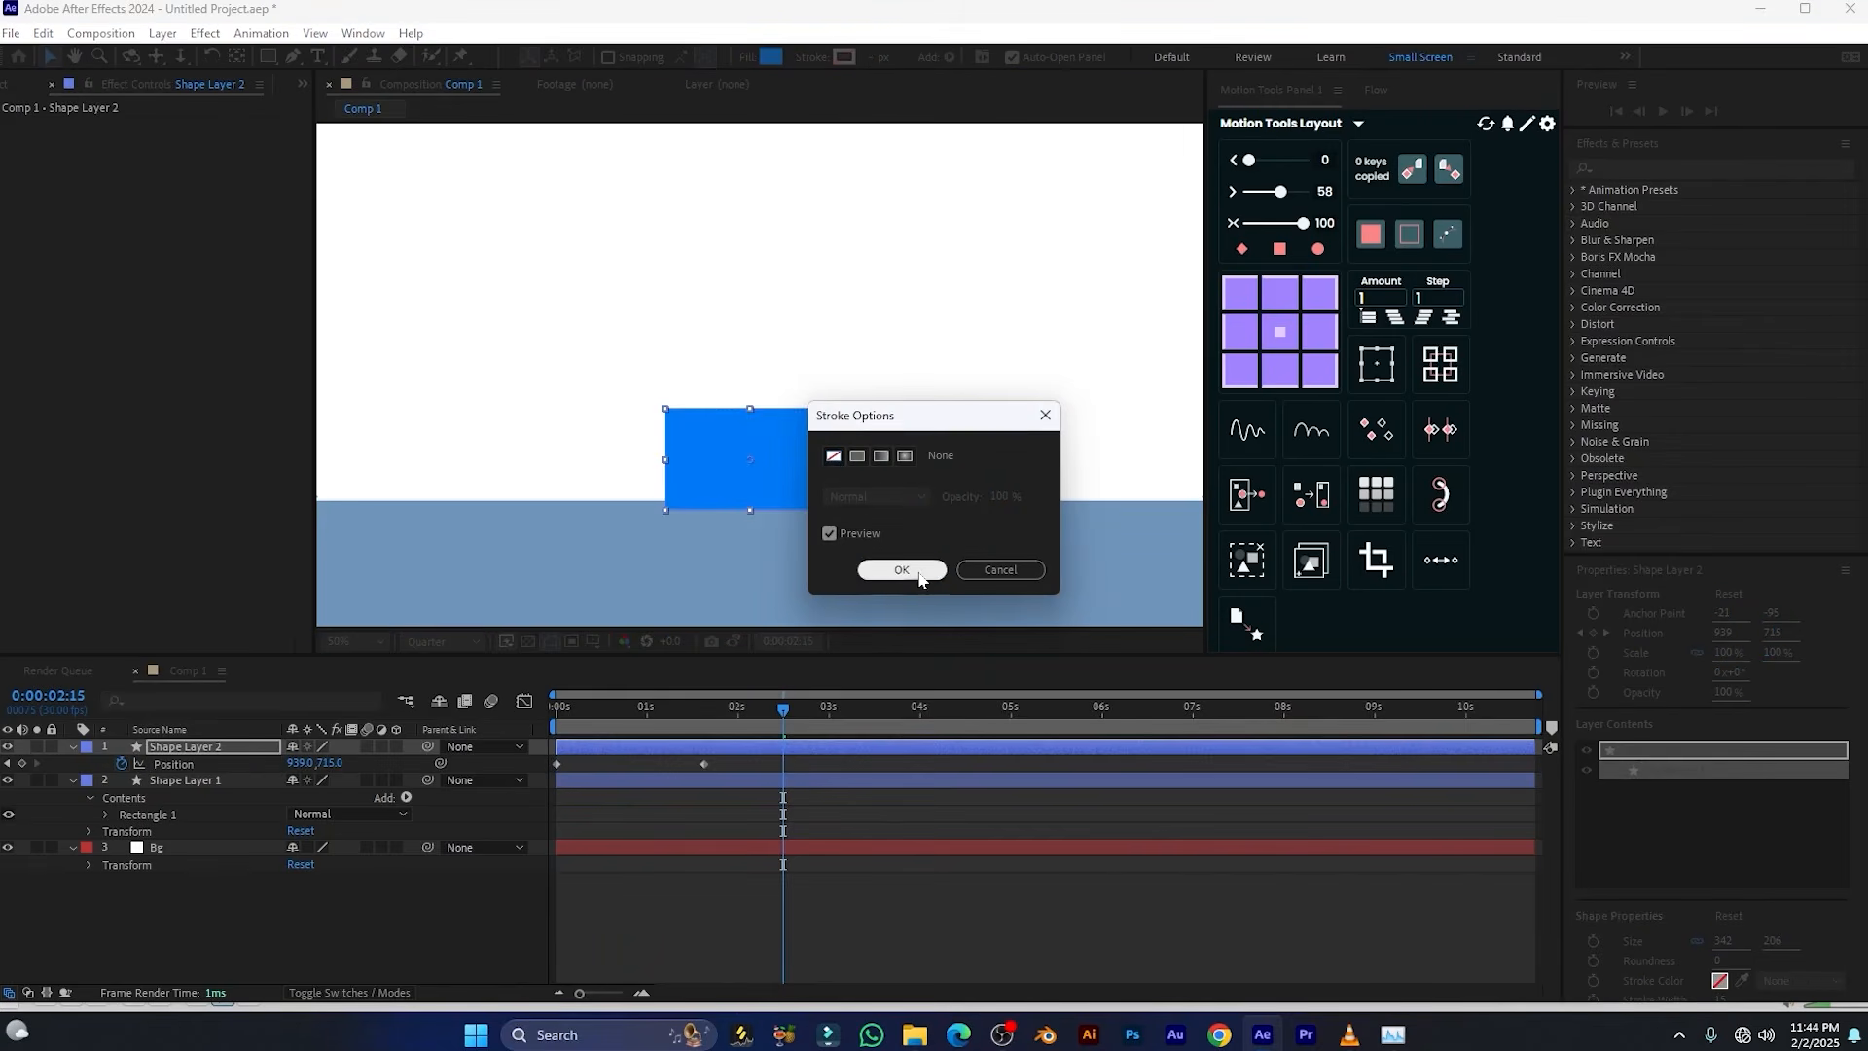
pyautogui.click(901, 569)
pyautogui.press('space')
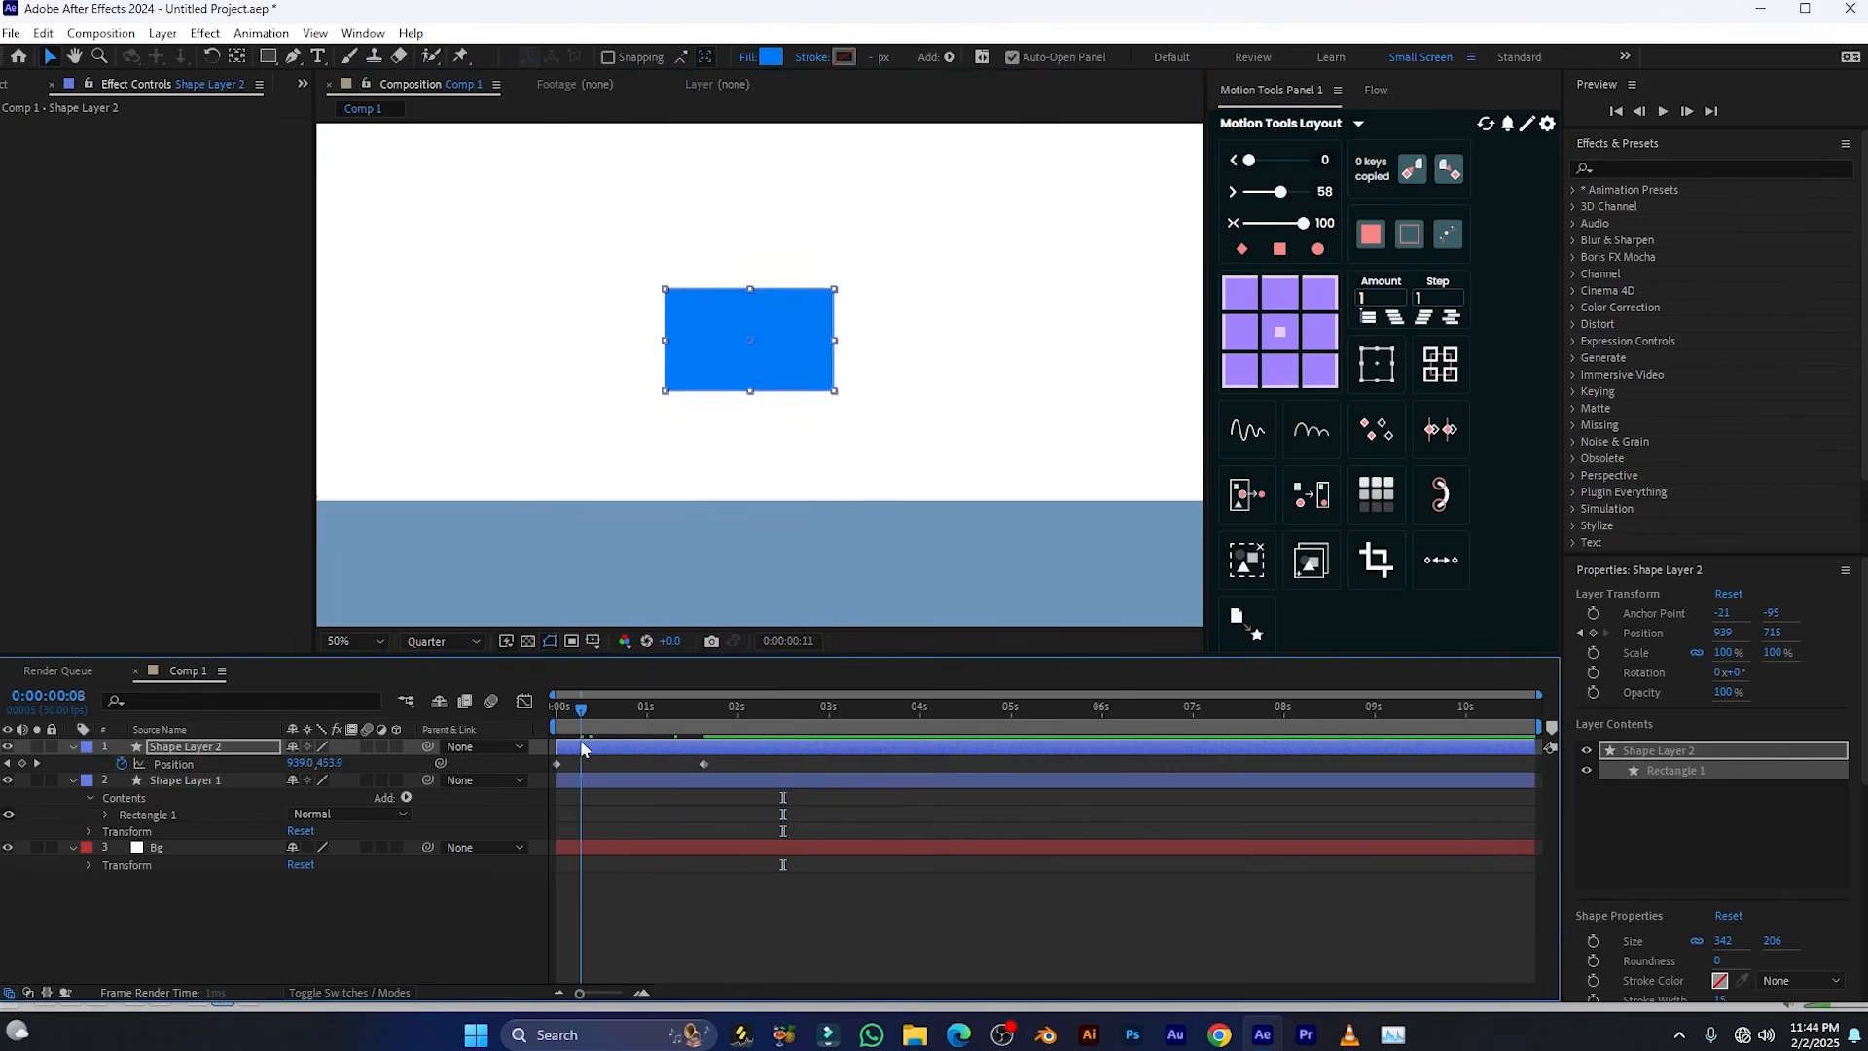
pyautogui.press('space')
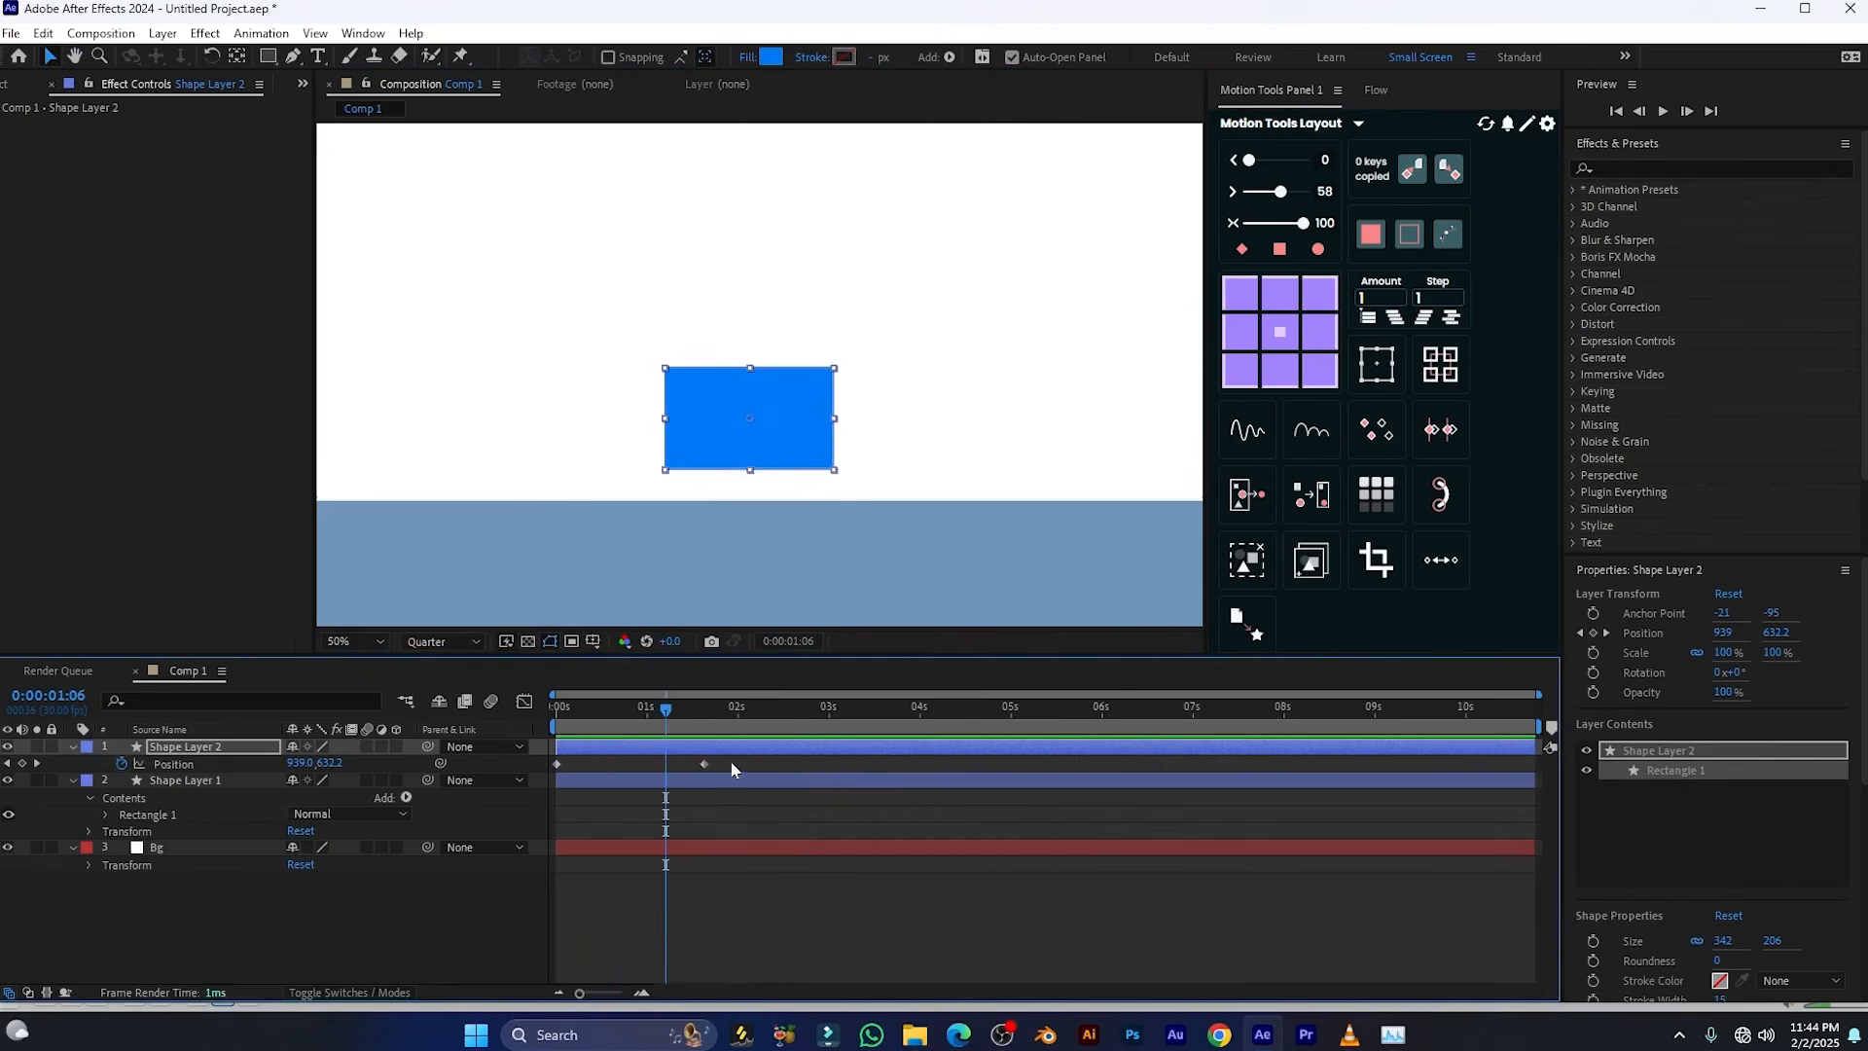
# Apply the Motion Tools bounce expression to Shape Layer 2's two Position keyframes and play back the result
pyautogui.moveTo(732, 757); pyautogui.dragTo(500, 805)
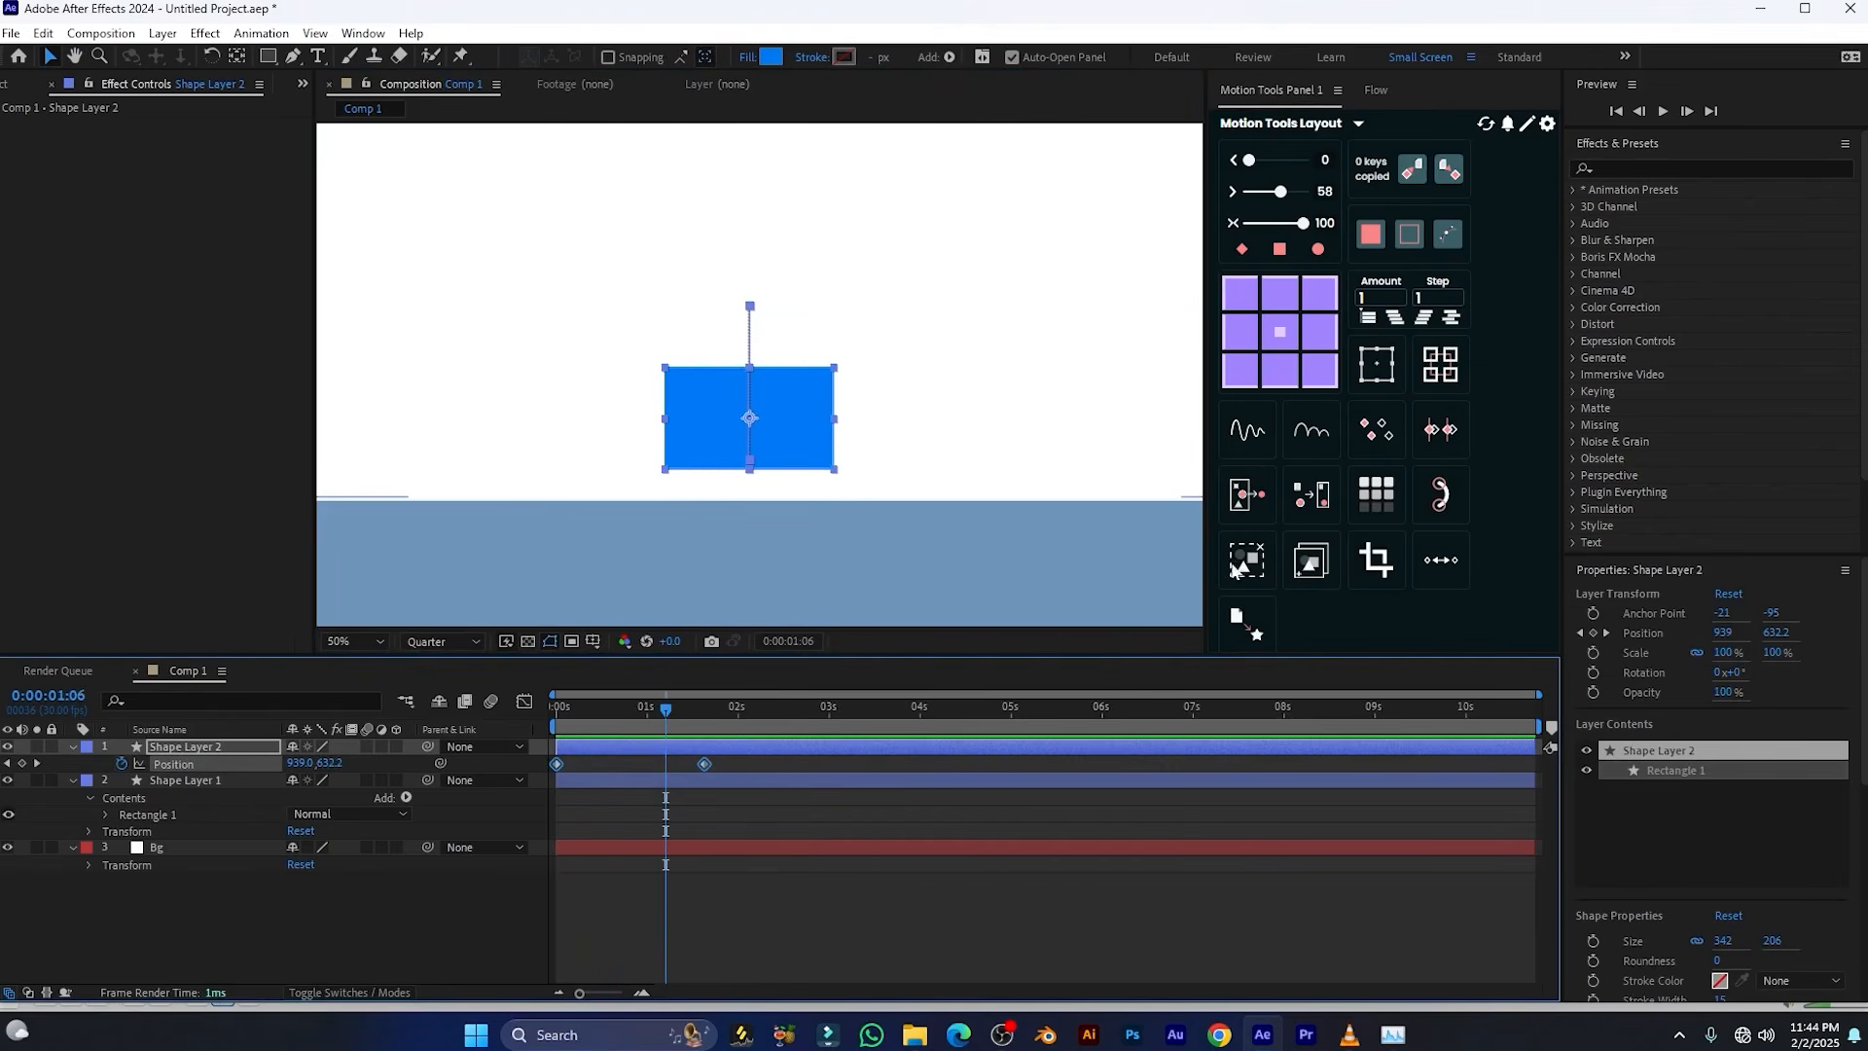
pyautogui.click(1323, 436)
pyautogui.press('space')
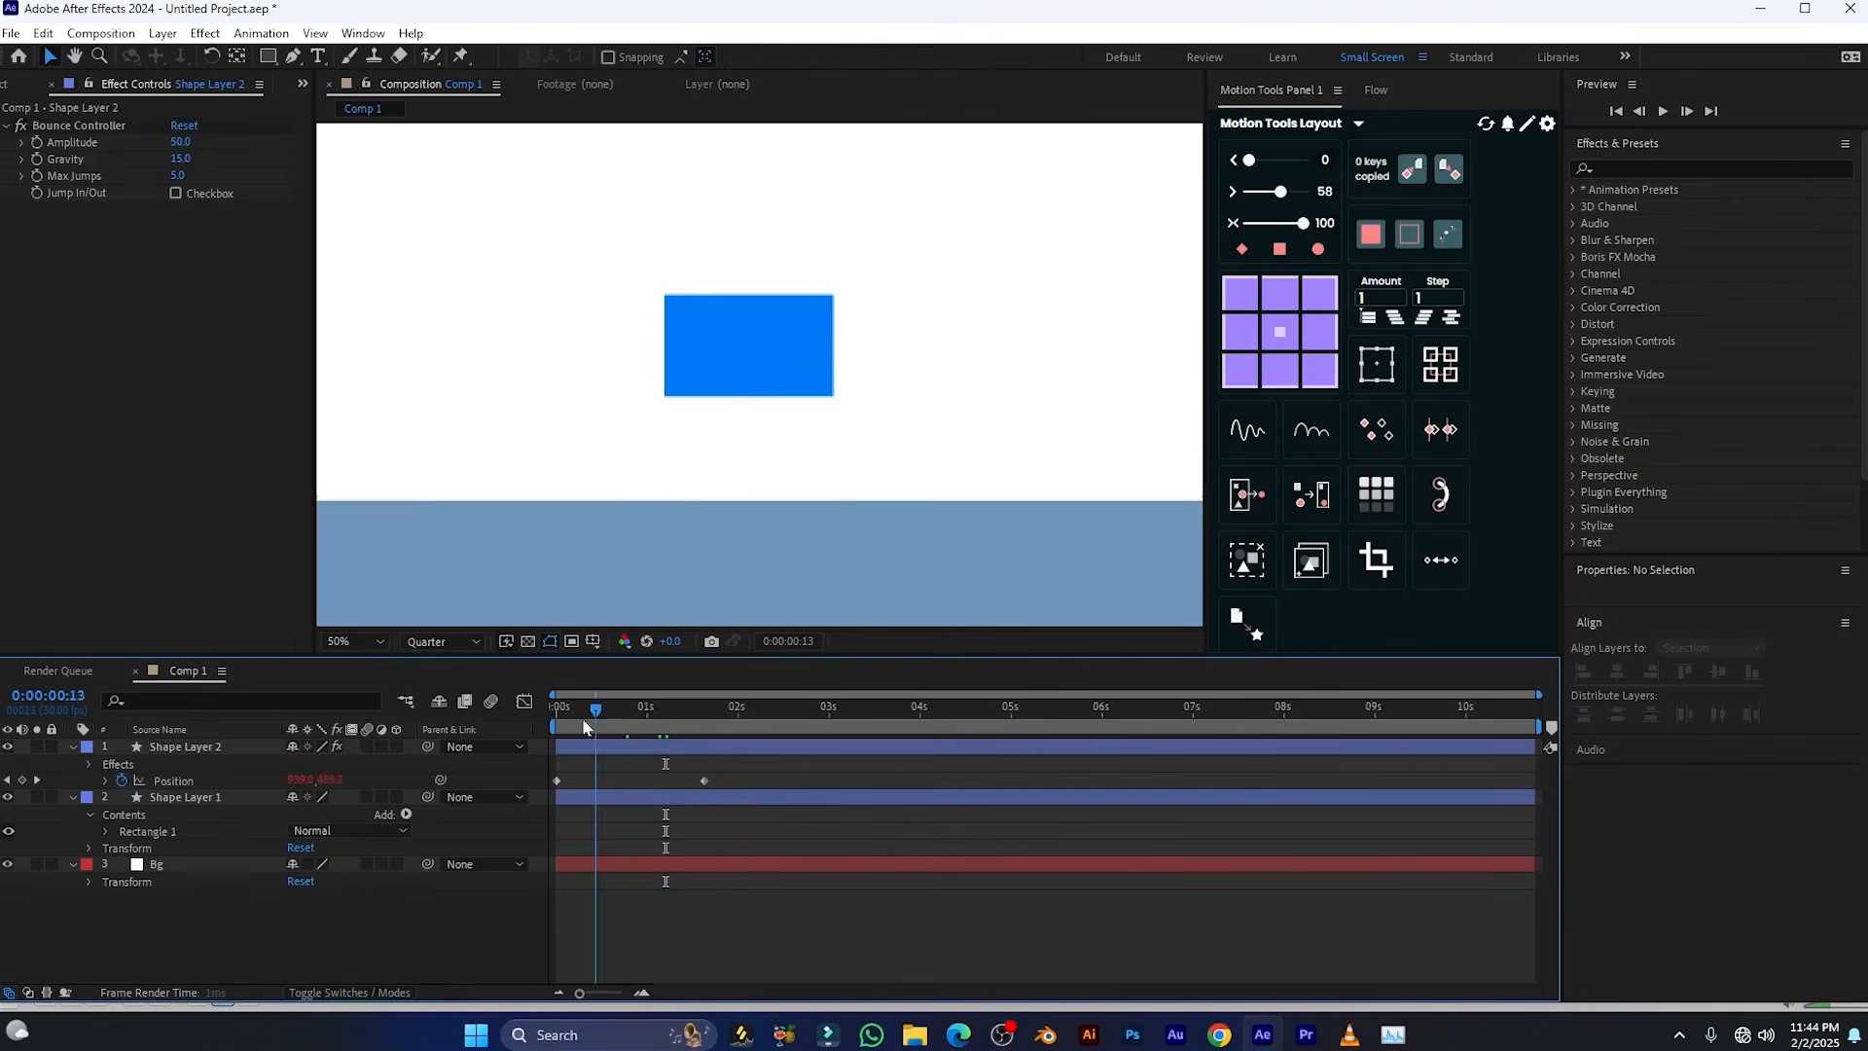
pyautogui.press('space')
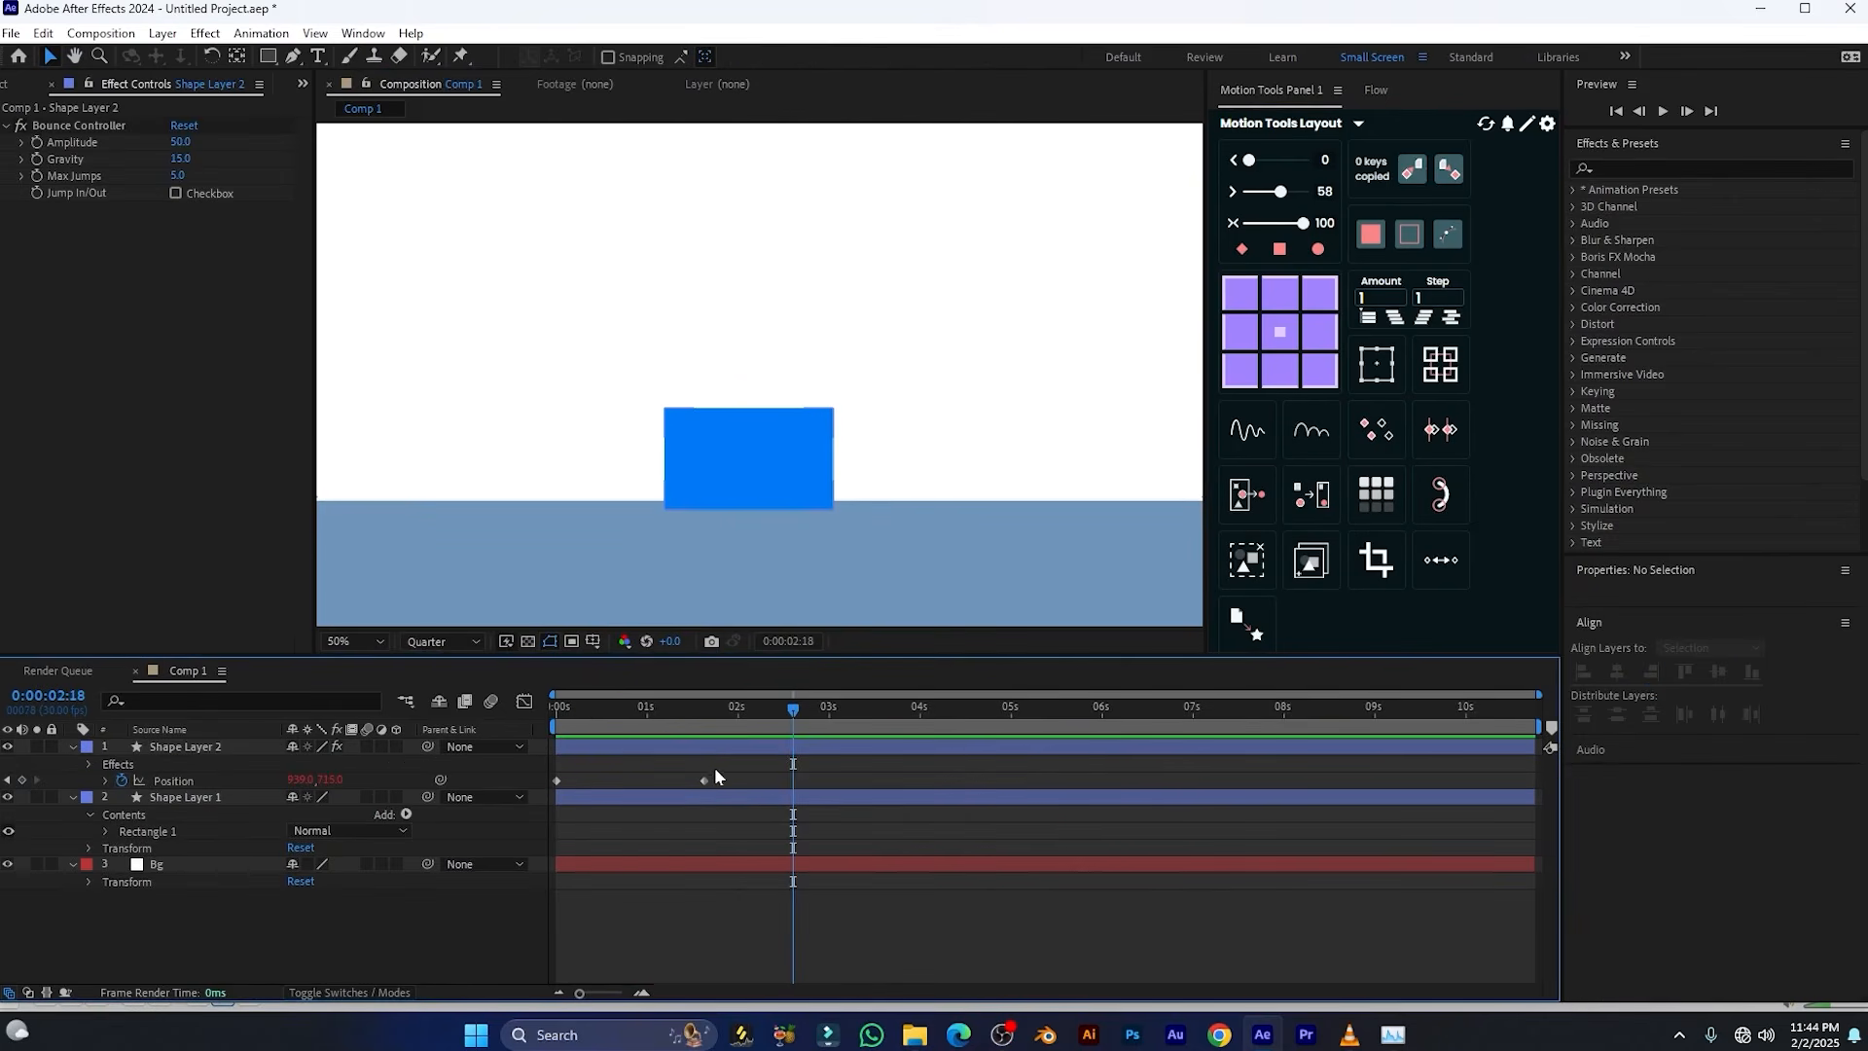
# Apply Easy Ease to both Position keyframes of Shape Layer 2 and play back the bounce from the start
pyautogui.moveTo(735, 765); pyautogui.dragTo(540, 815)
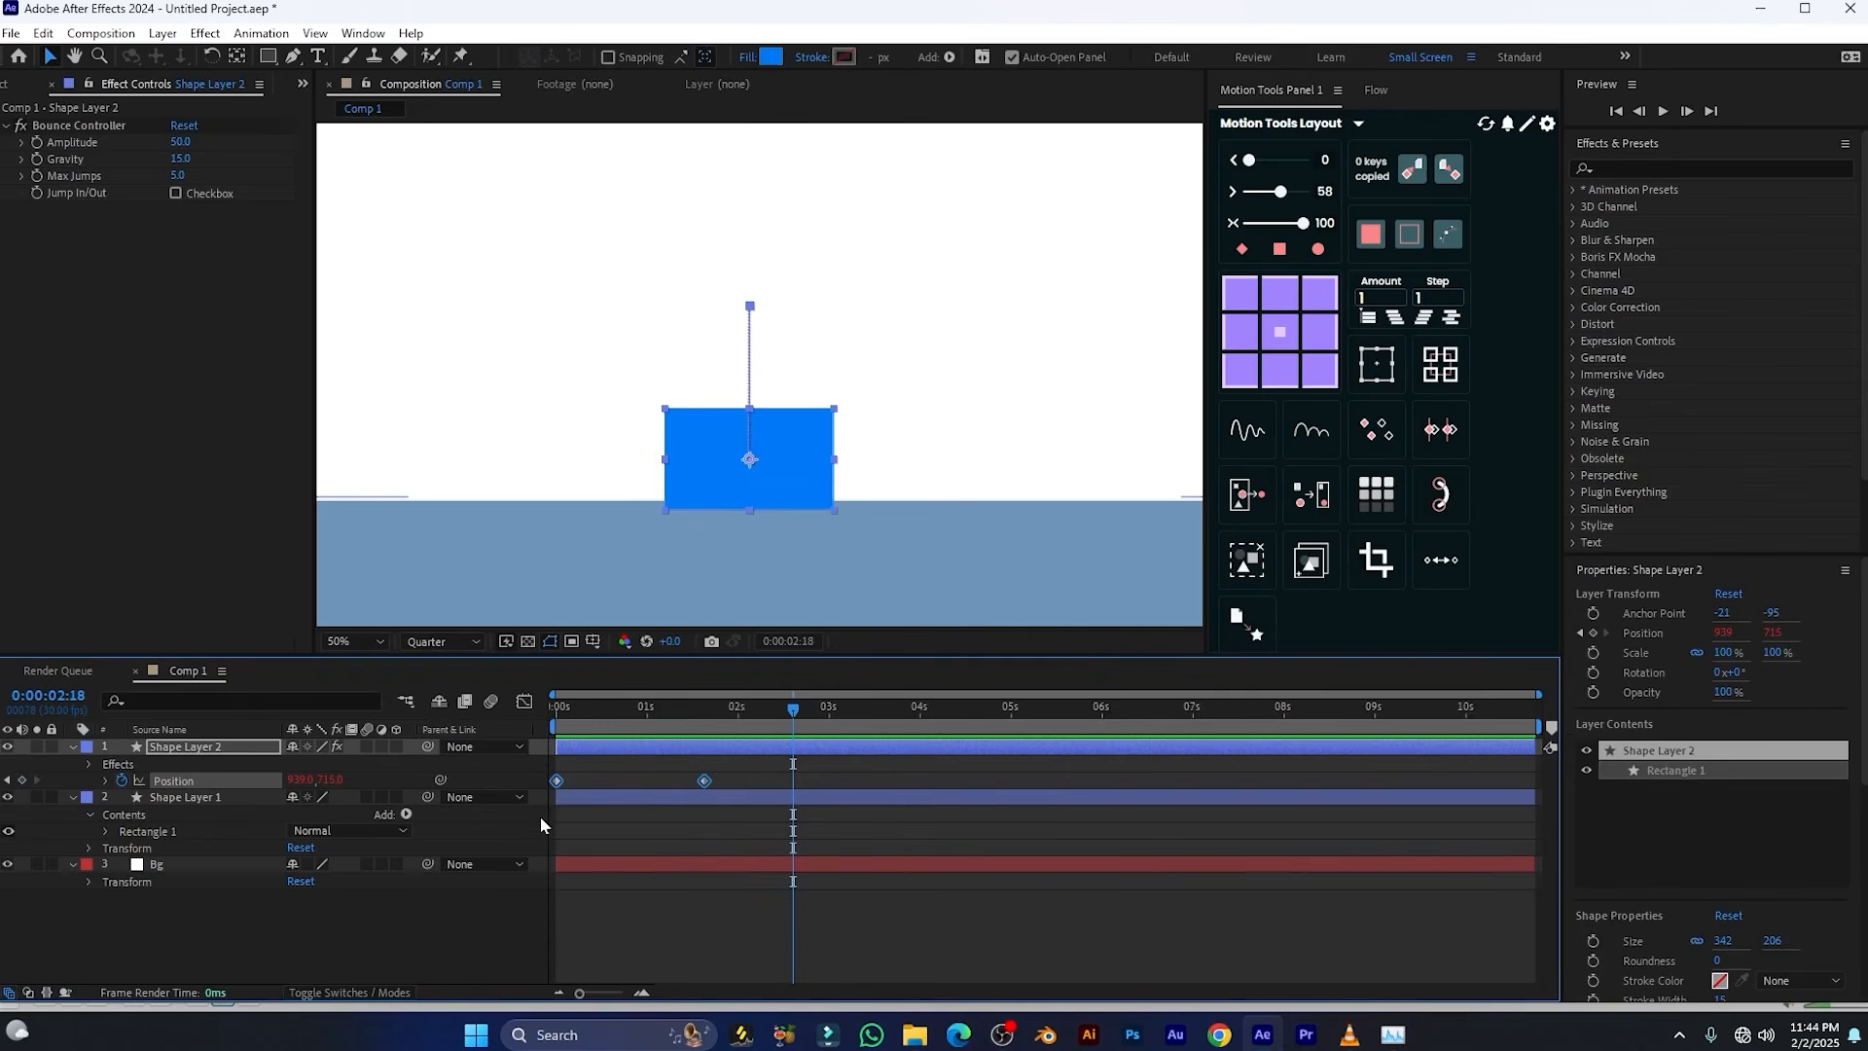
pyautogui.press('F9')
pyautogui.moveTo(736, 715); pyautogui.dragTo(551, 725)
pyautogui.press('space')
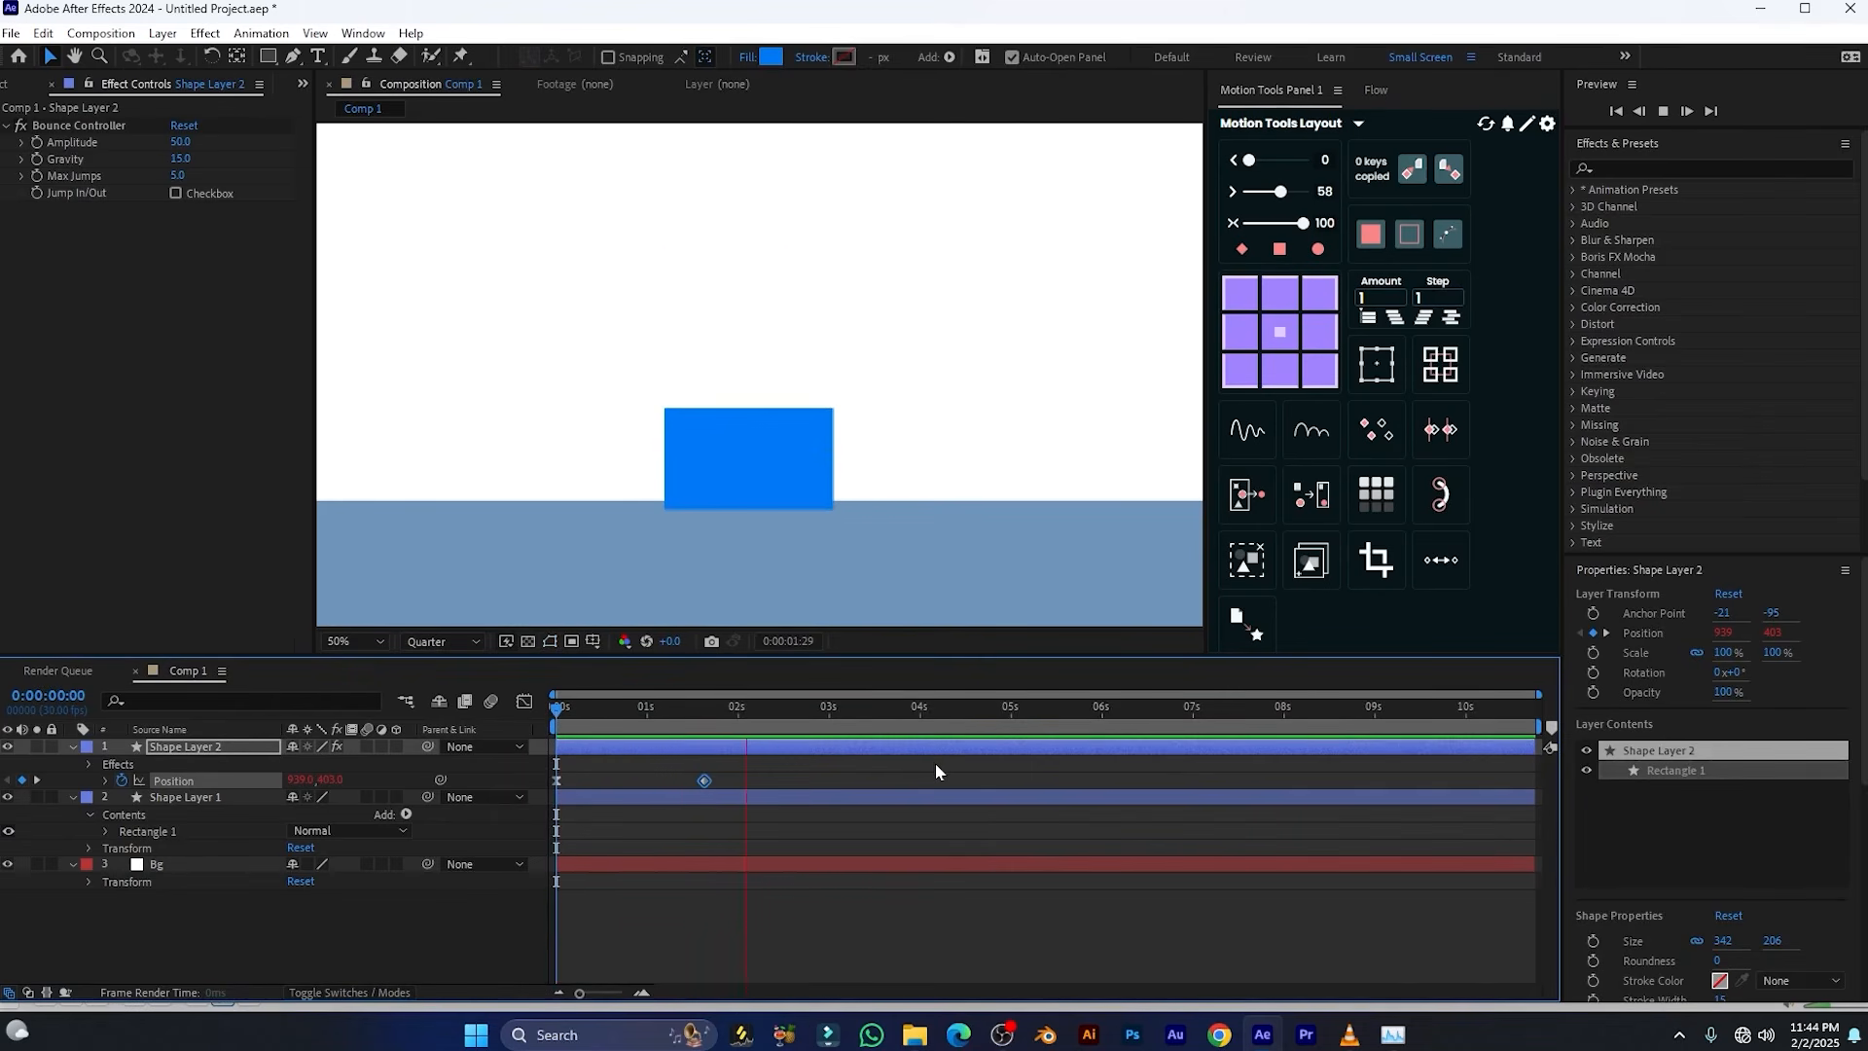
pyautogui.press('space')
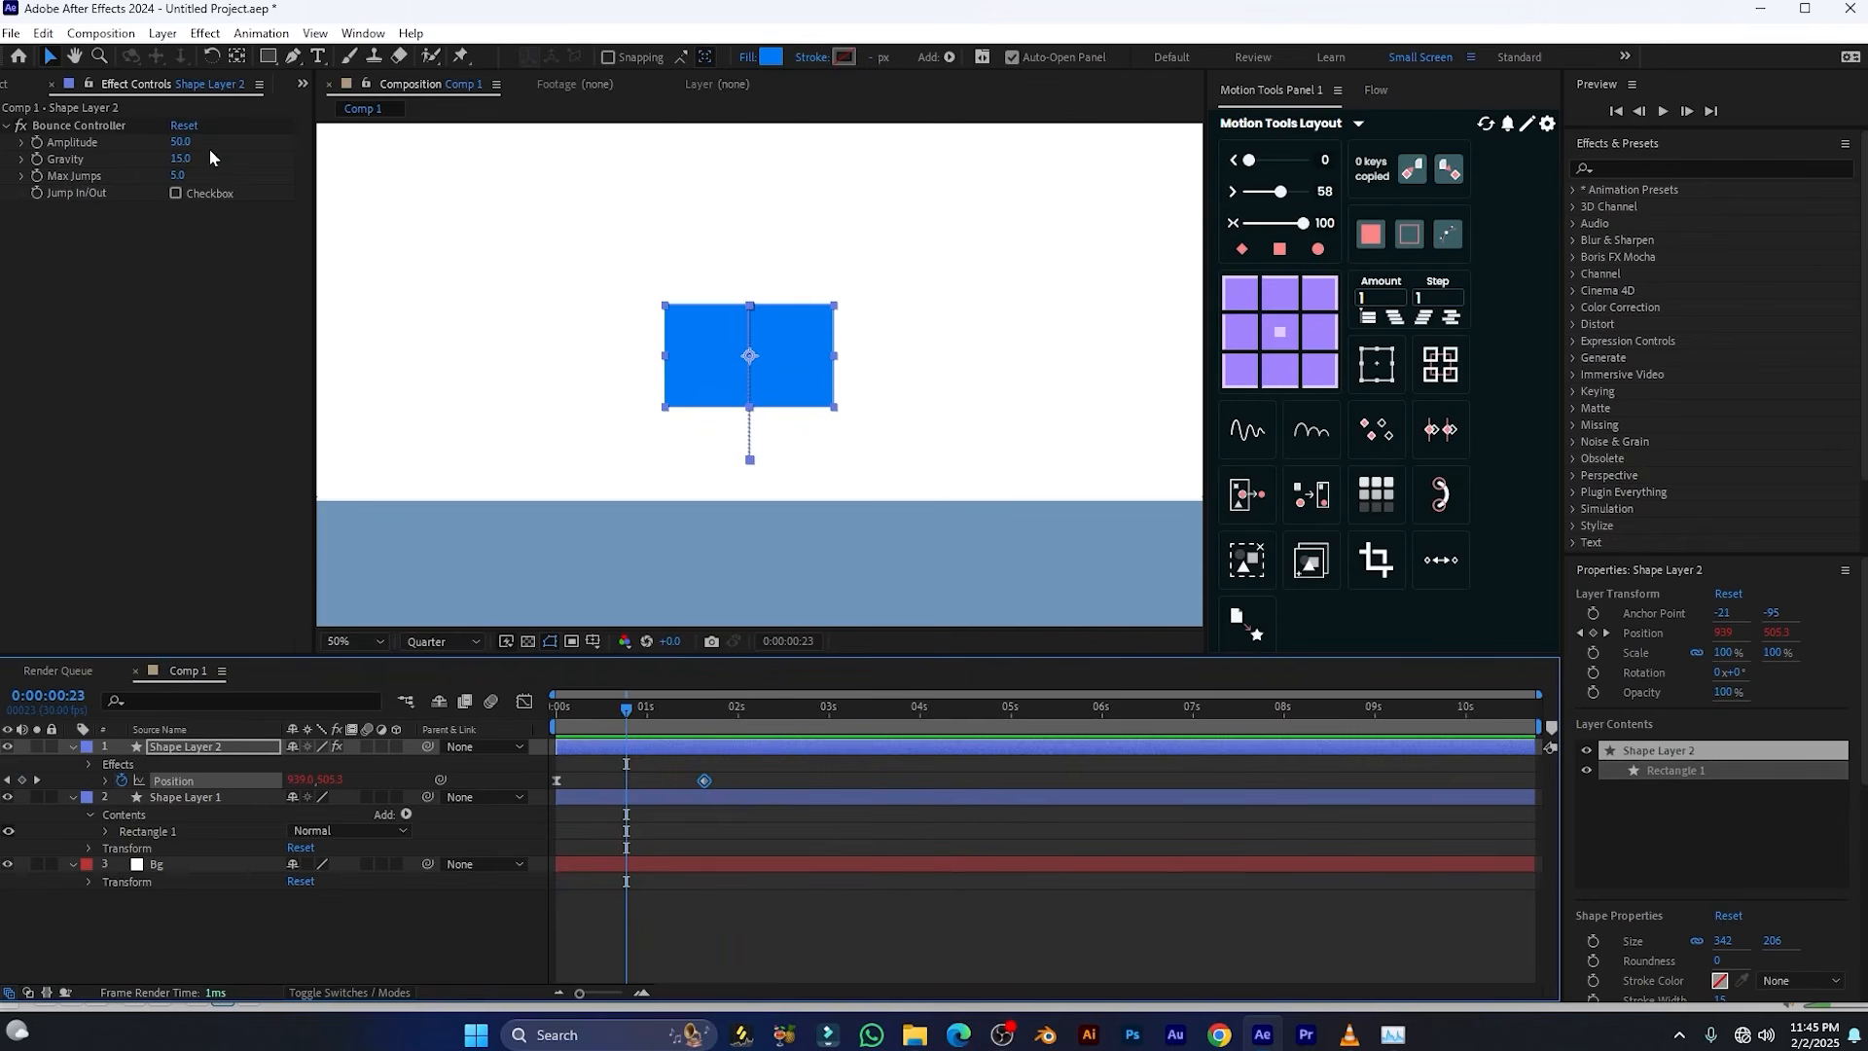
# Set the Bounce Controller's Gravity to 1 and Amplitude to 65, and play back the bounce from the start
pyautogui.click(178, 159)
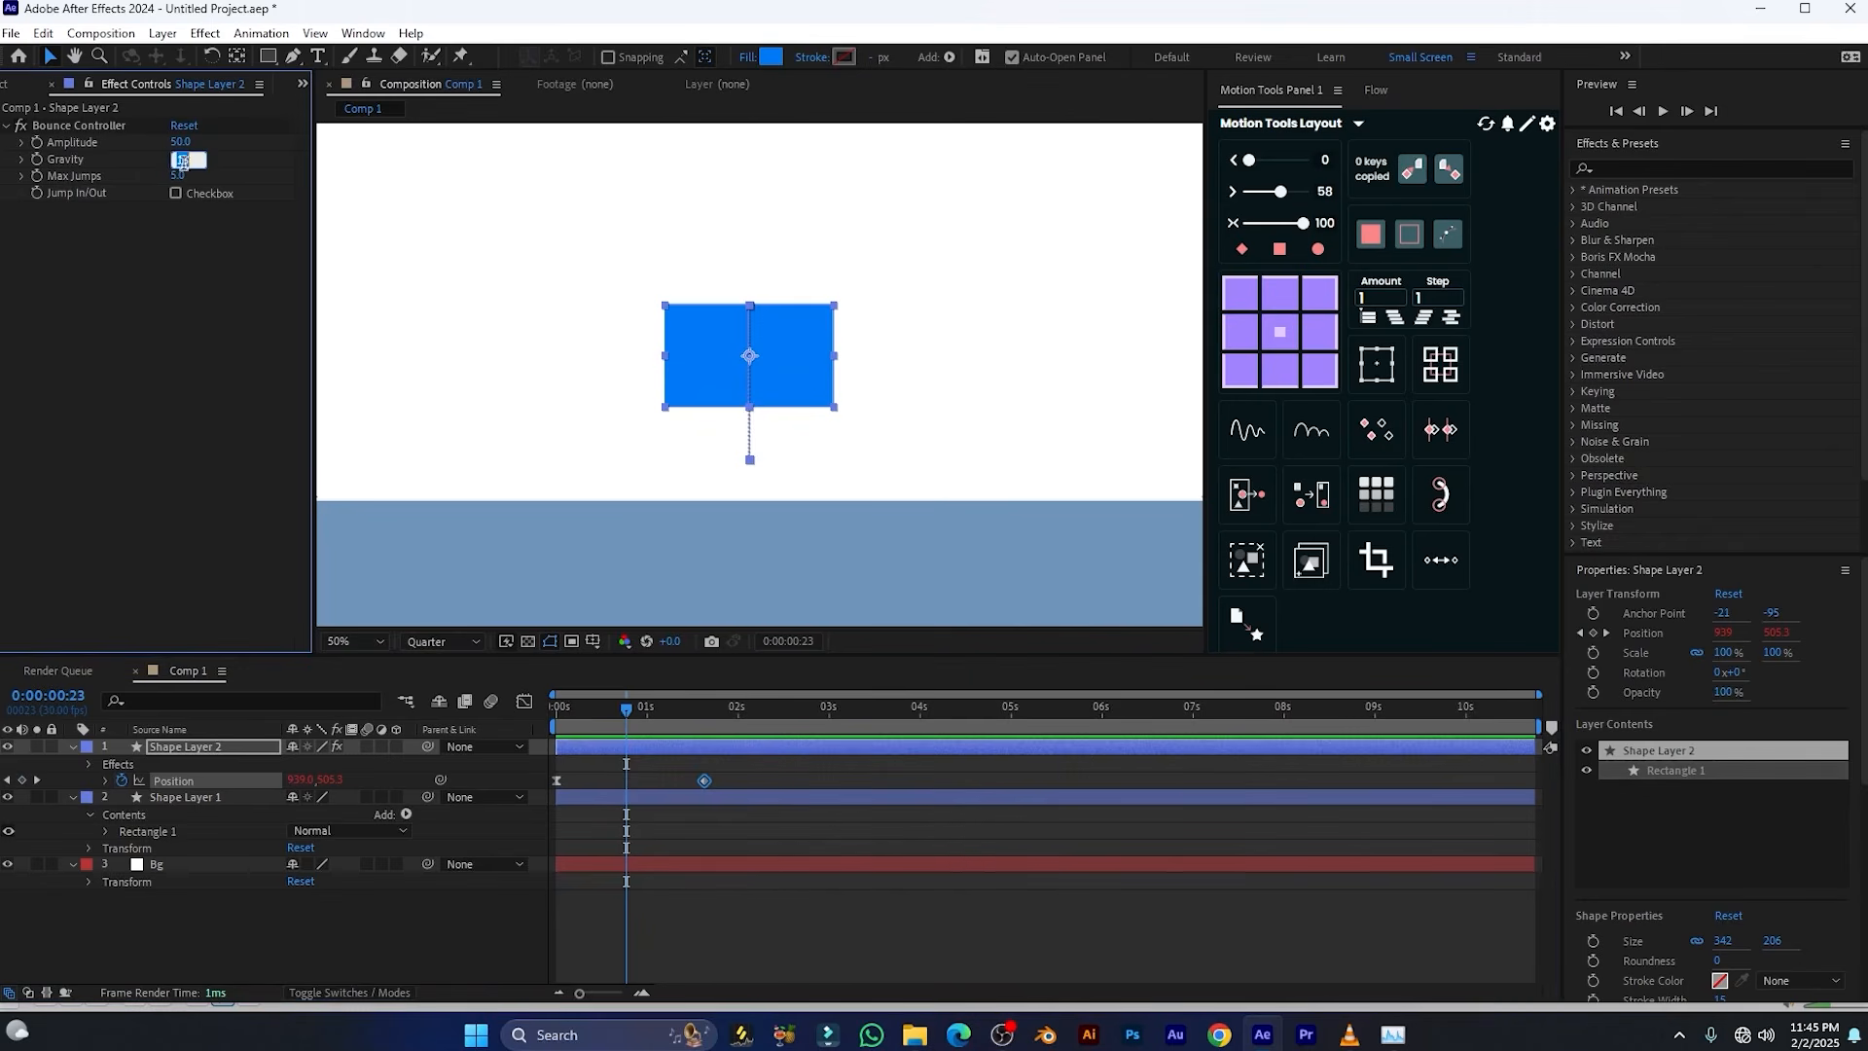
pyautogui.write('1')
pyautogui.press('Return')
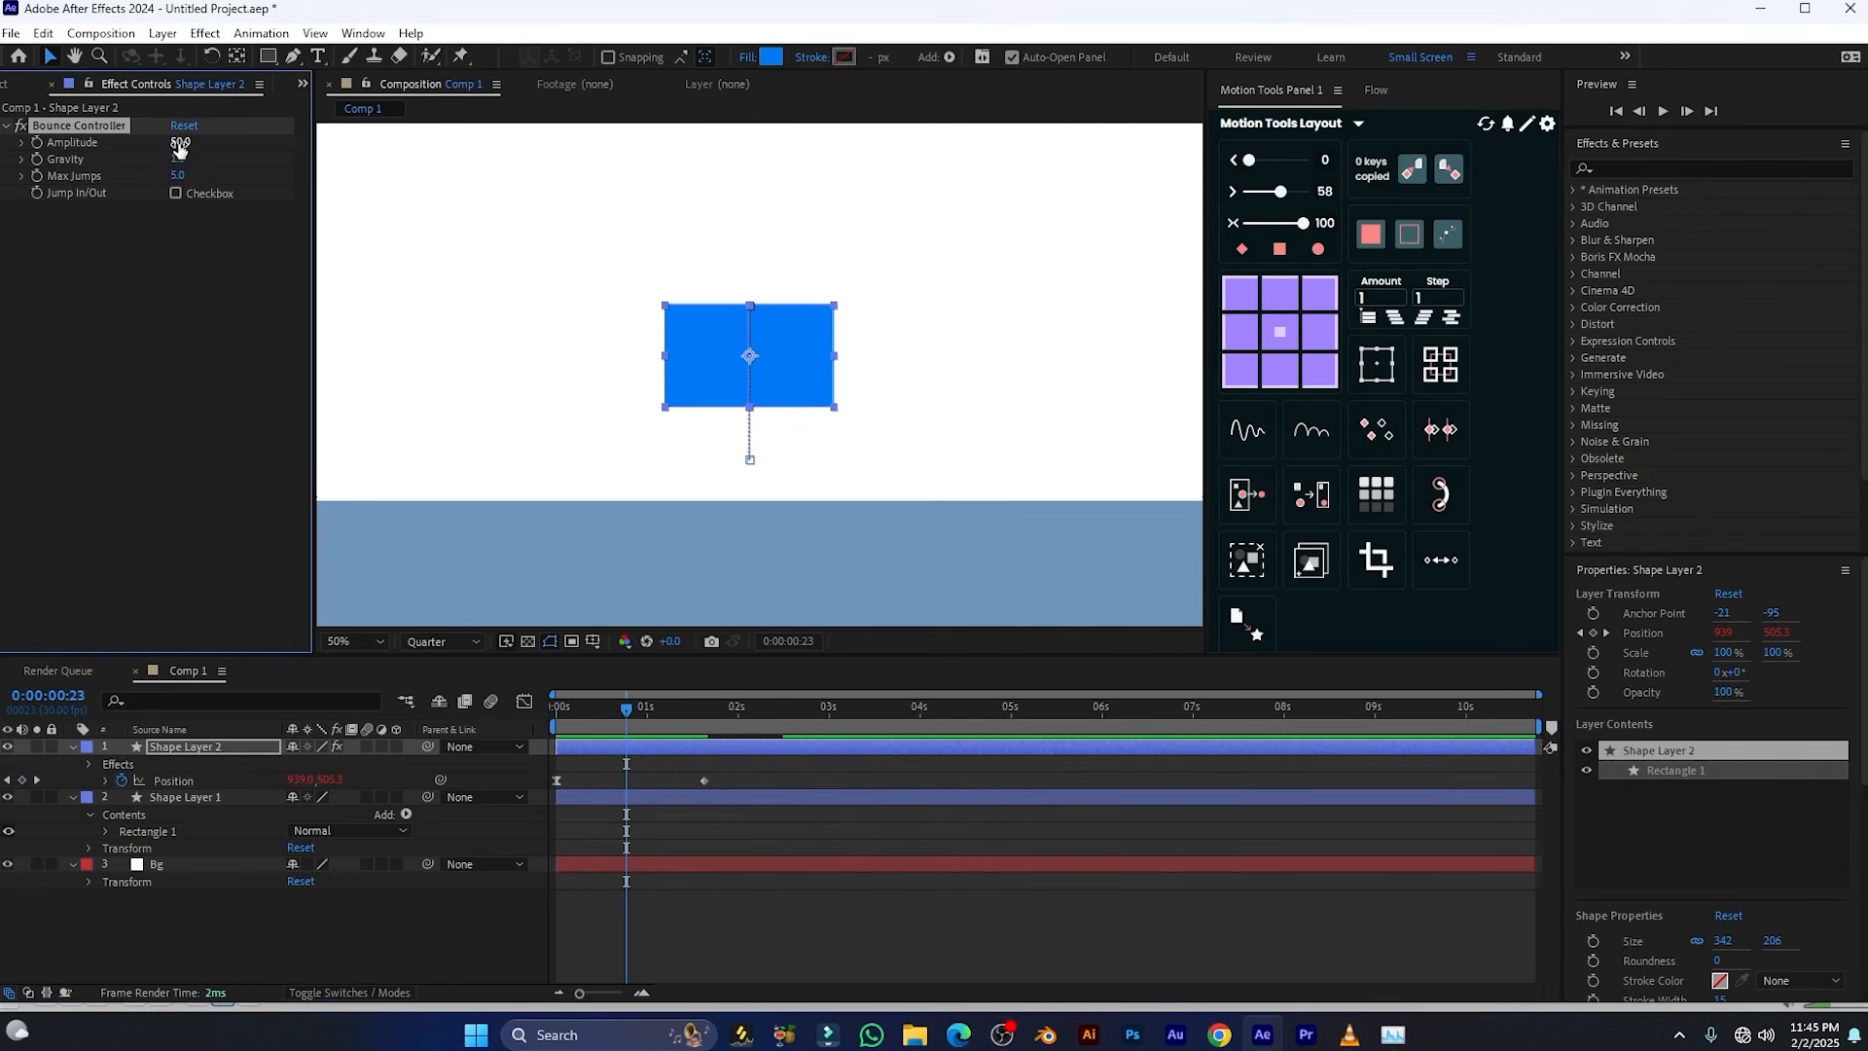
pyautogui.moveTo(180, 142)
pyautogui.mouseDown()
pyautogui.moveTo(206, 144)
pyautogui.moveTo(189, 142)
pyautogui.mouseUp()
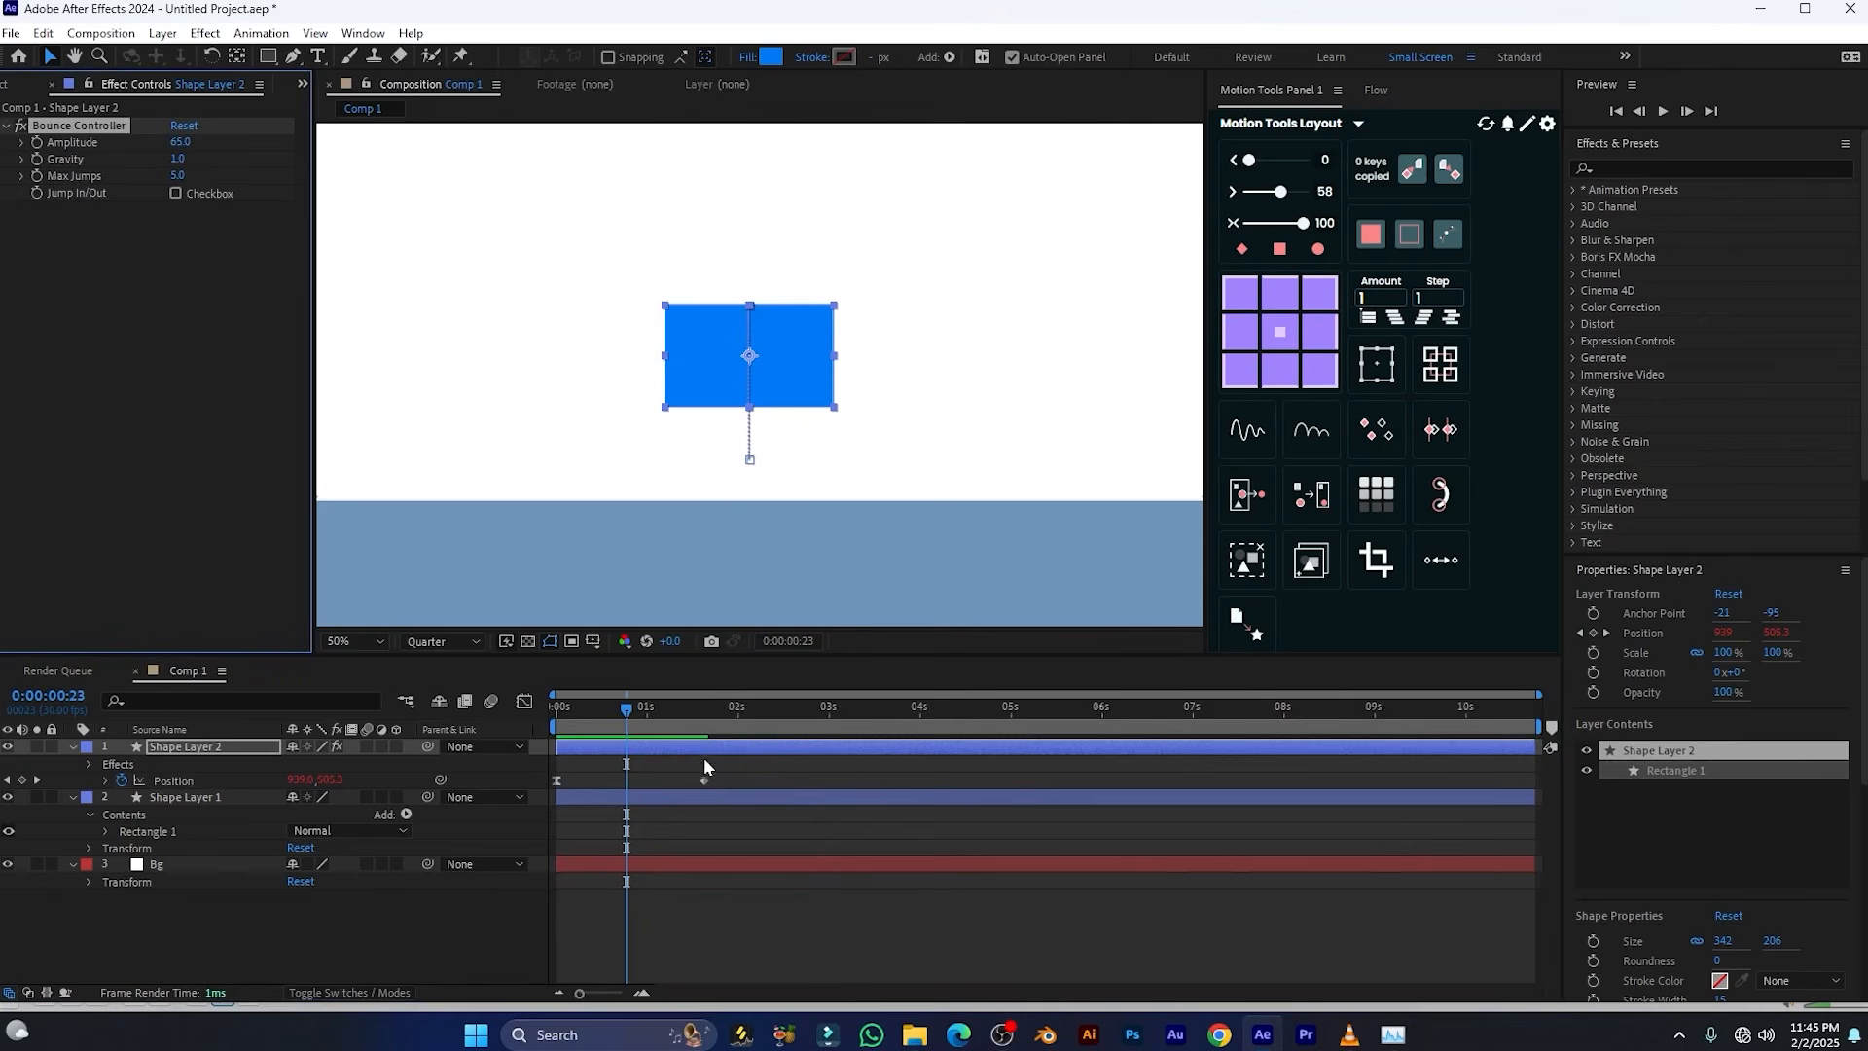
pyautogui.click(556, 708)
pyautogui.press('space')
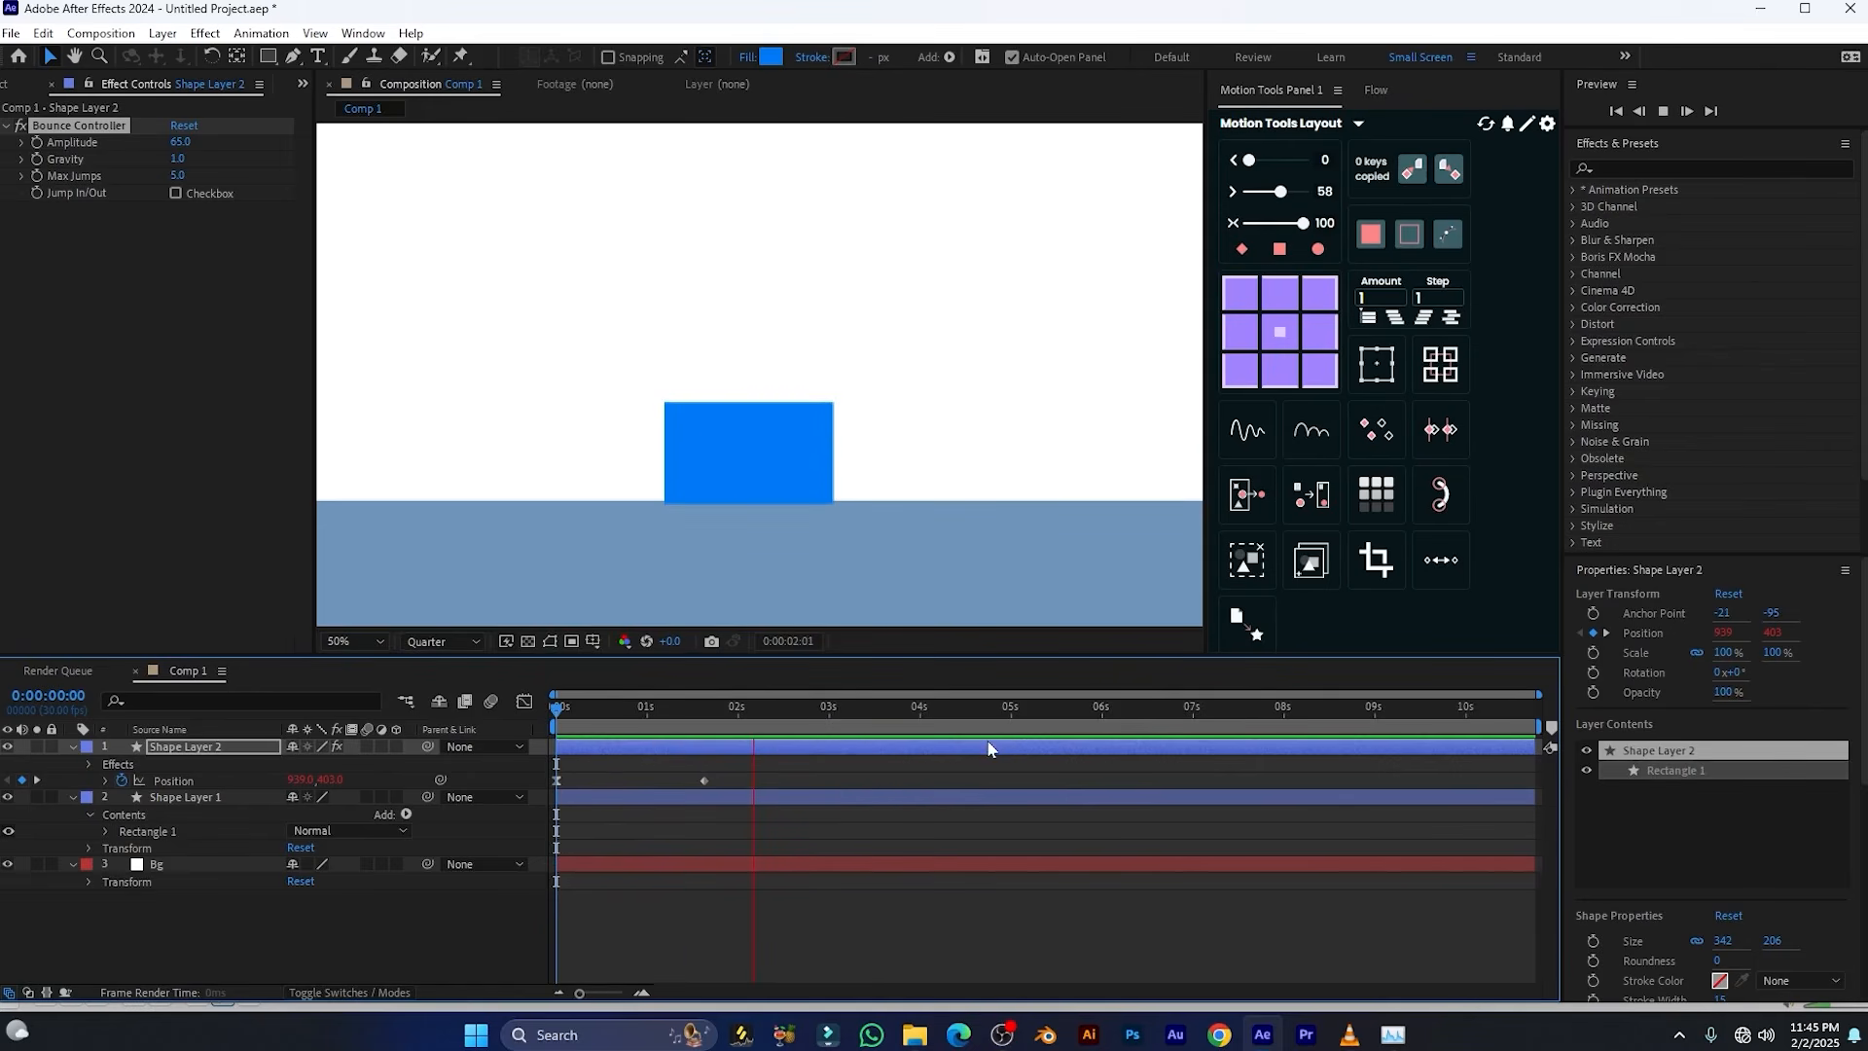
pyautogui.press('space')
# Set the Bounce Controller's Amplitude to 120 and Max Jumps to 55, and play back the bounce
pyautogui.click(667, 713)
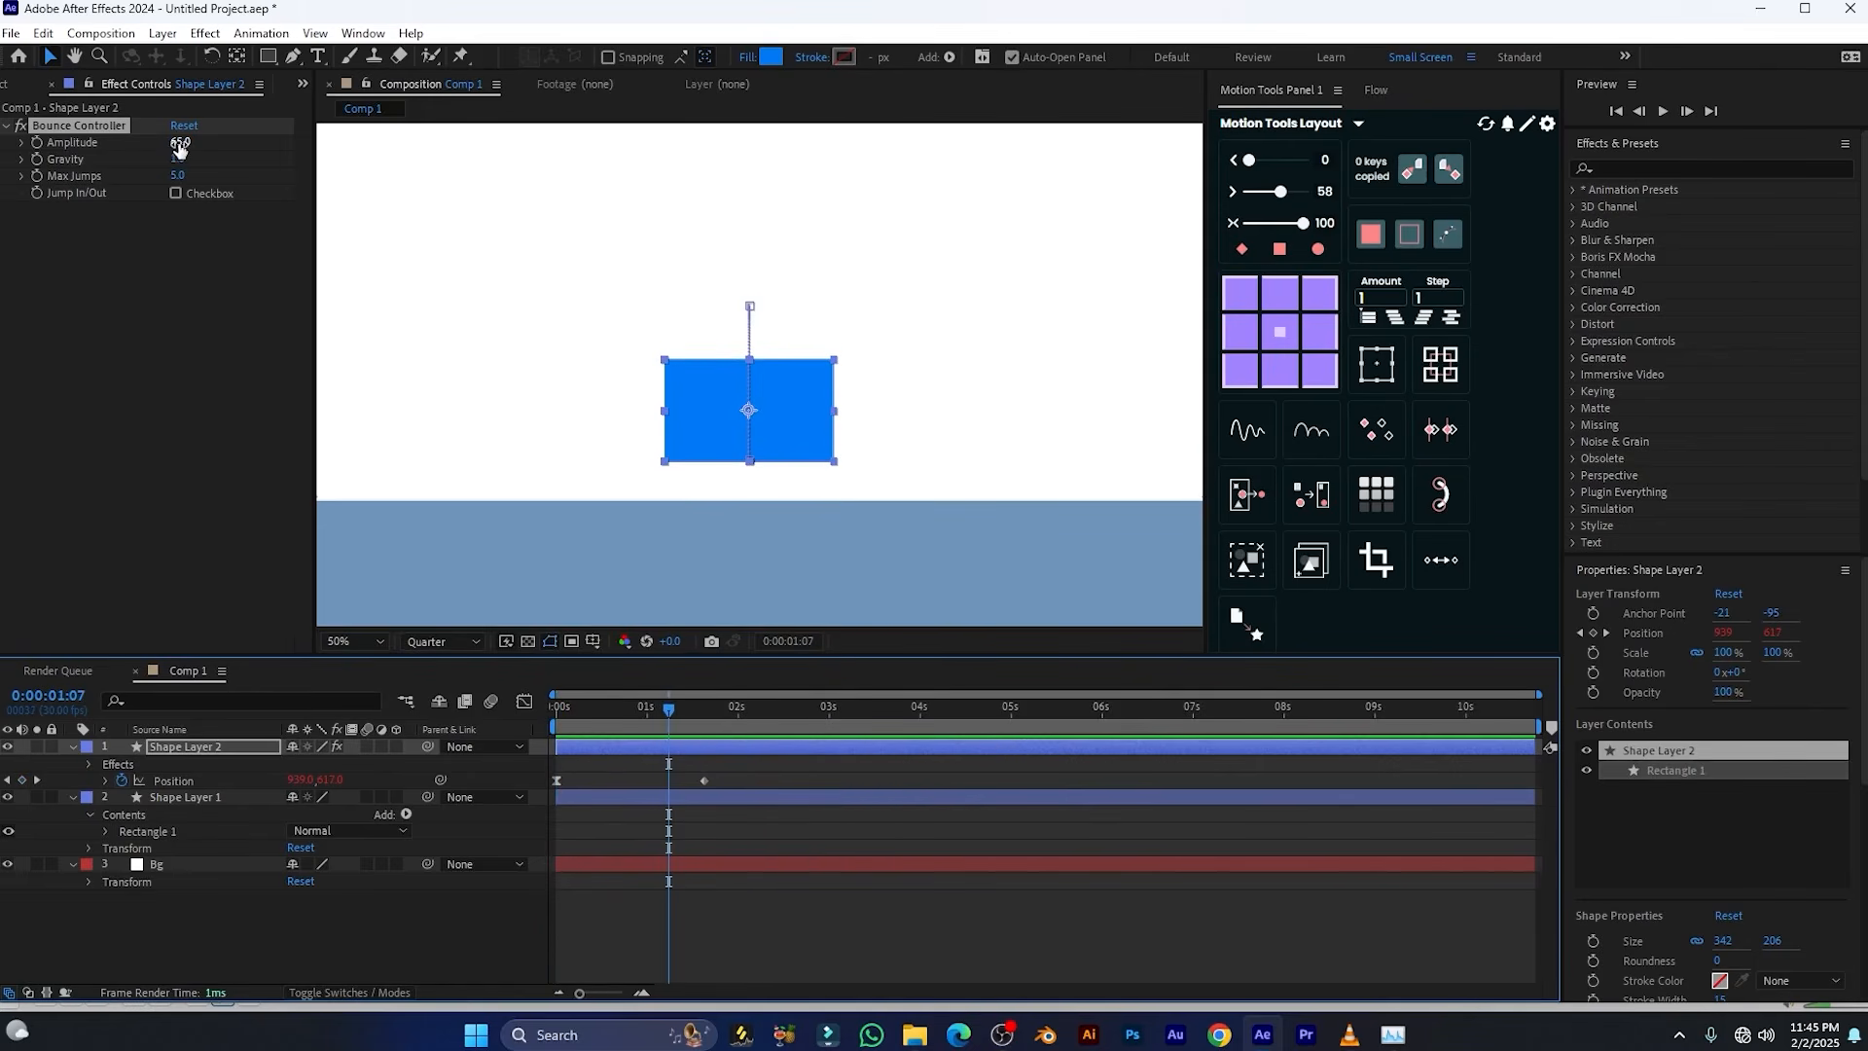
pyautogui.moveTo(180, 142); pyautogui.dragTo(229, 174)
pyautogui.press('space')
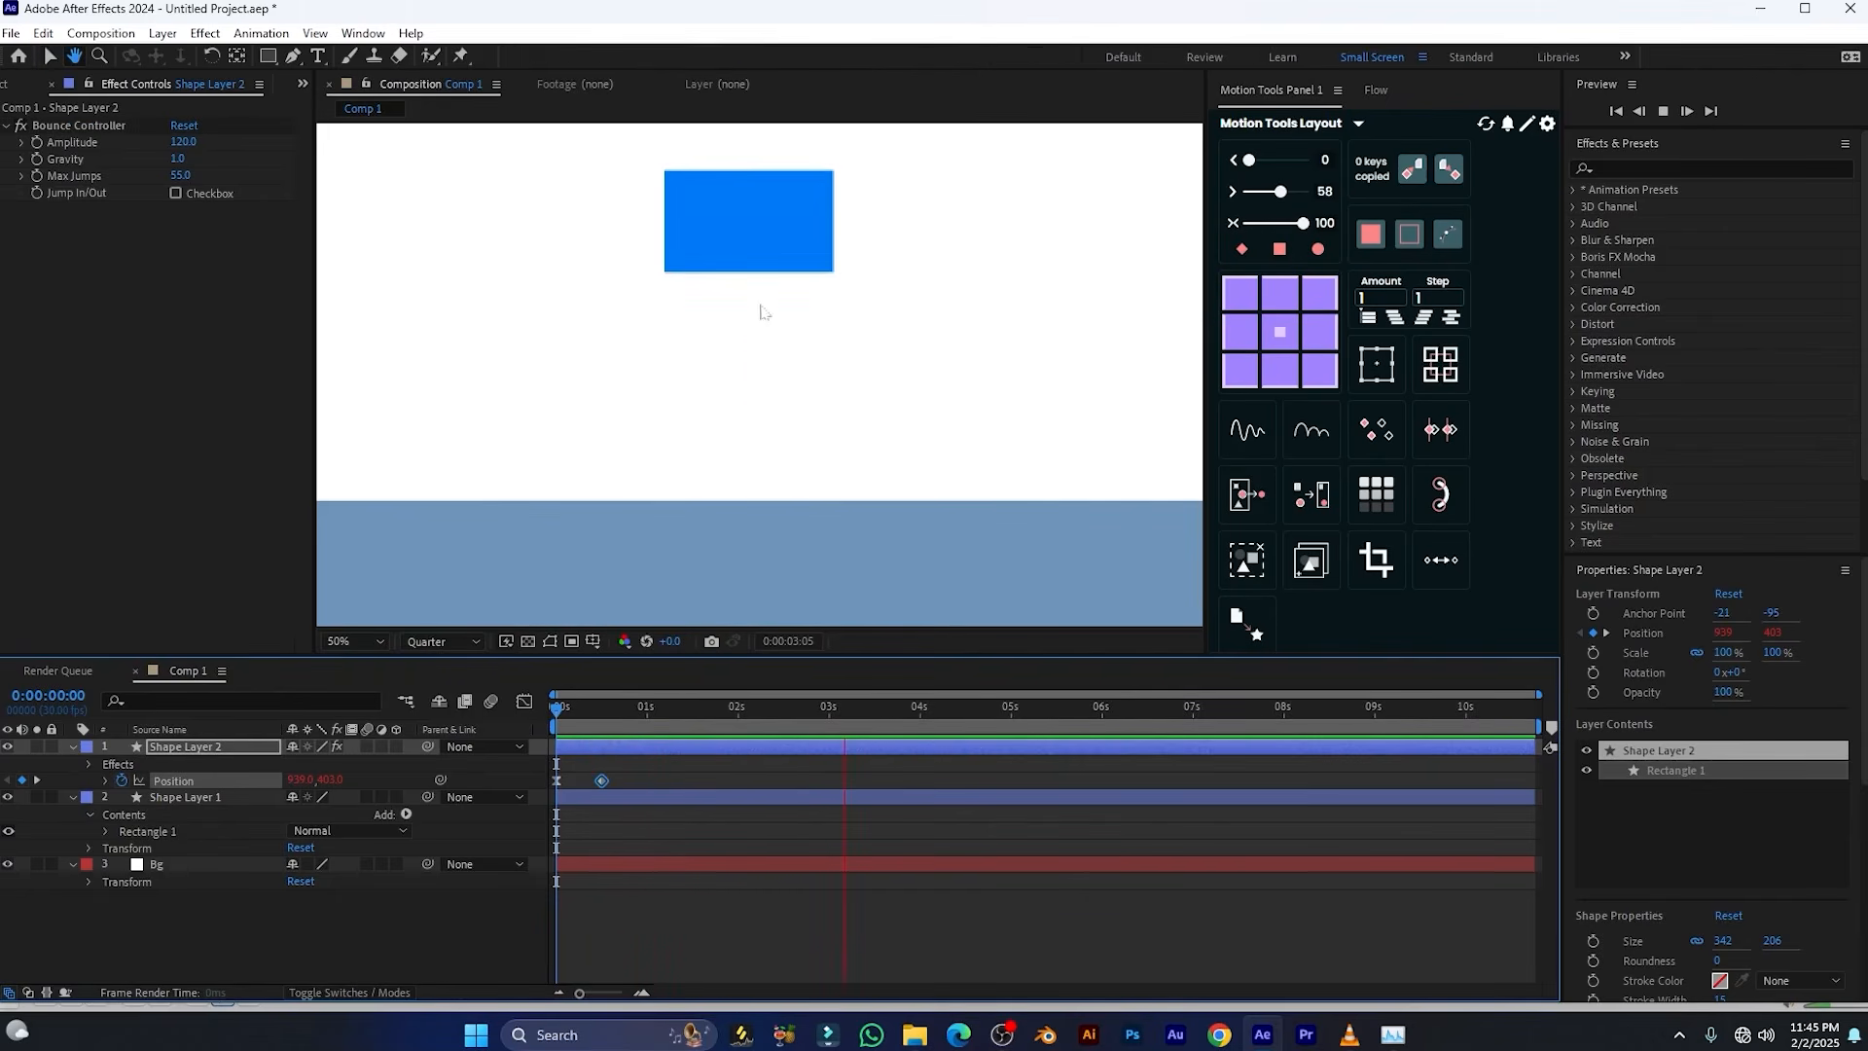
pyautogui.press('space')
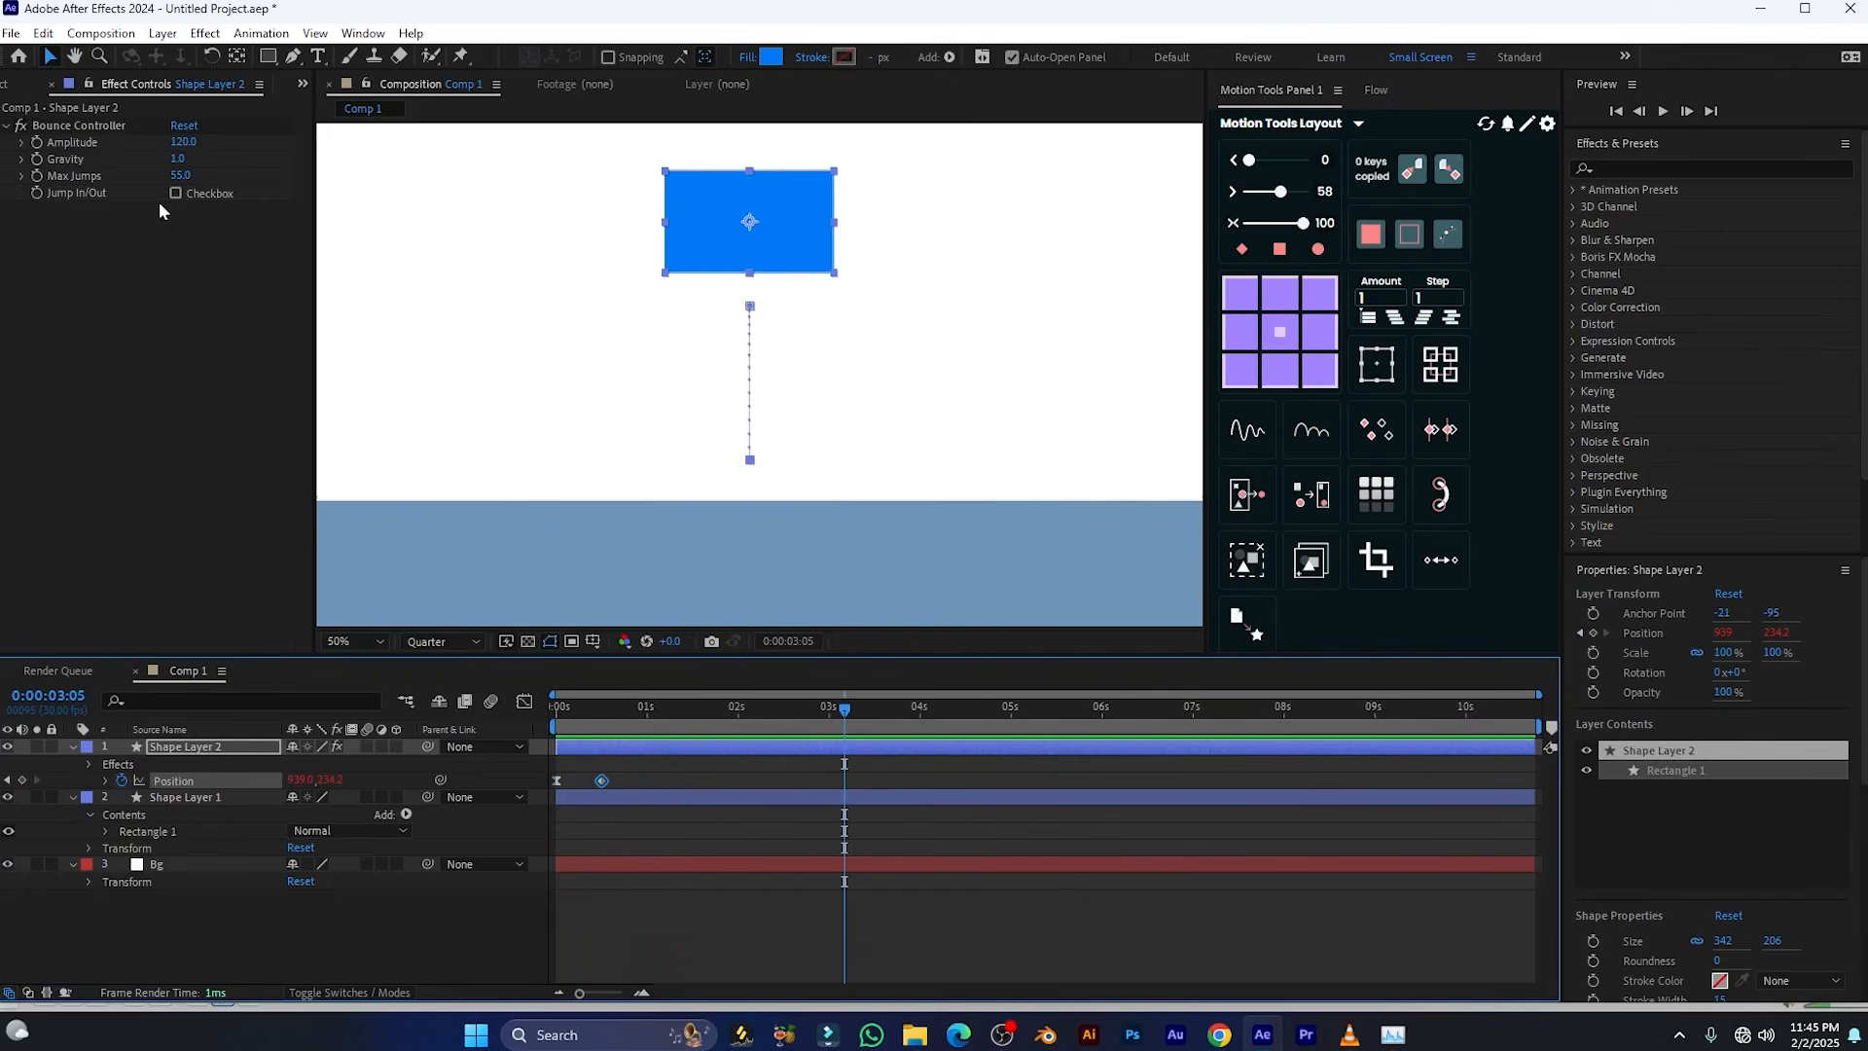
# Lower the Bounce Controller's Amplitude to 78 and play back the bounce from the first frame
pyautogui.moveTo(183, 151); pyautogui.dragTo(137, 143)
pyautogui.click(659, 708)
pyautogui.moveTo(634, 715); pyautogui.dragTo(554, 713)
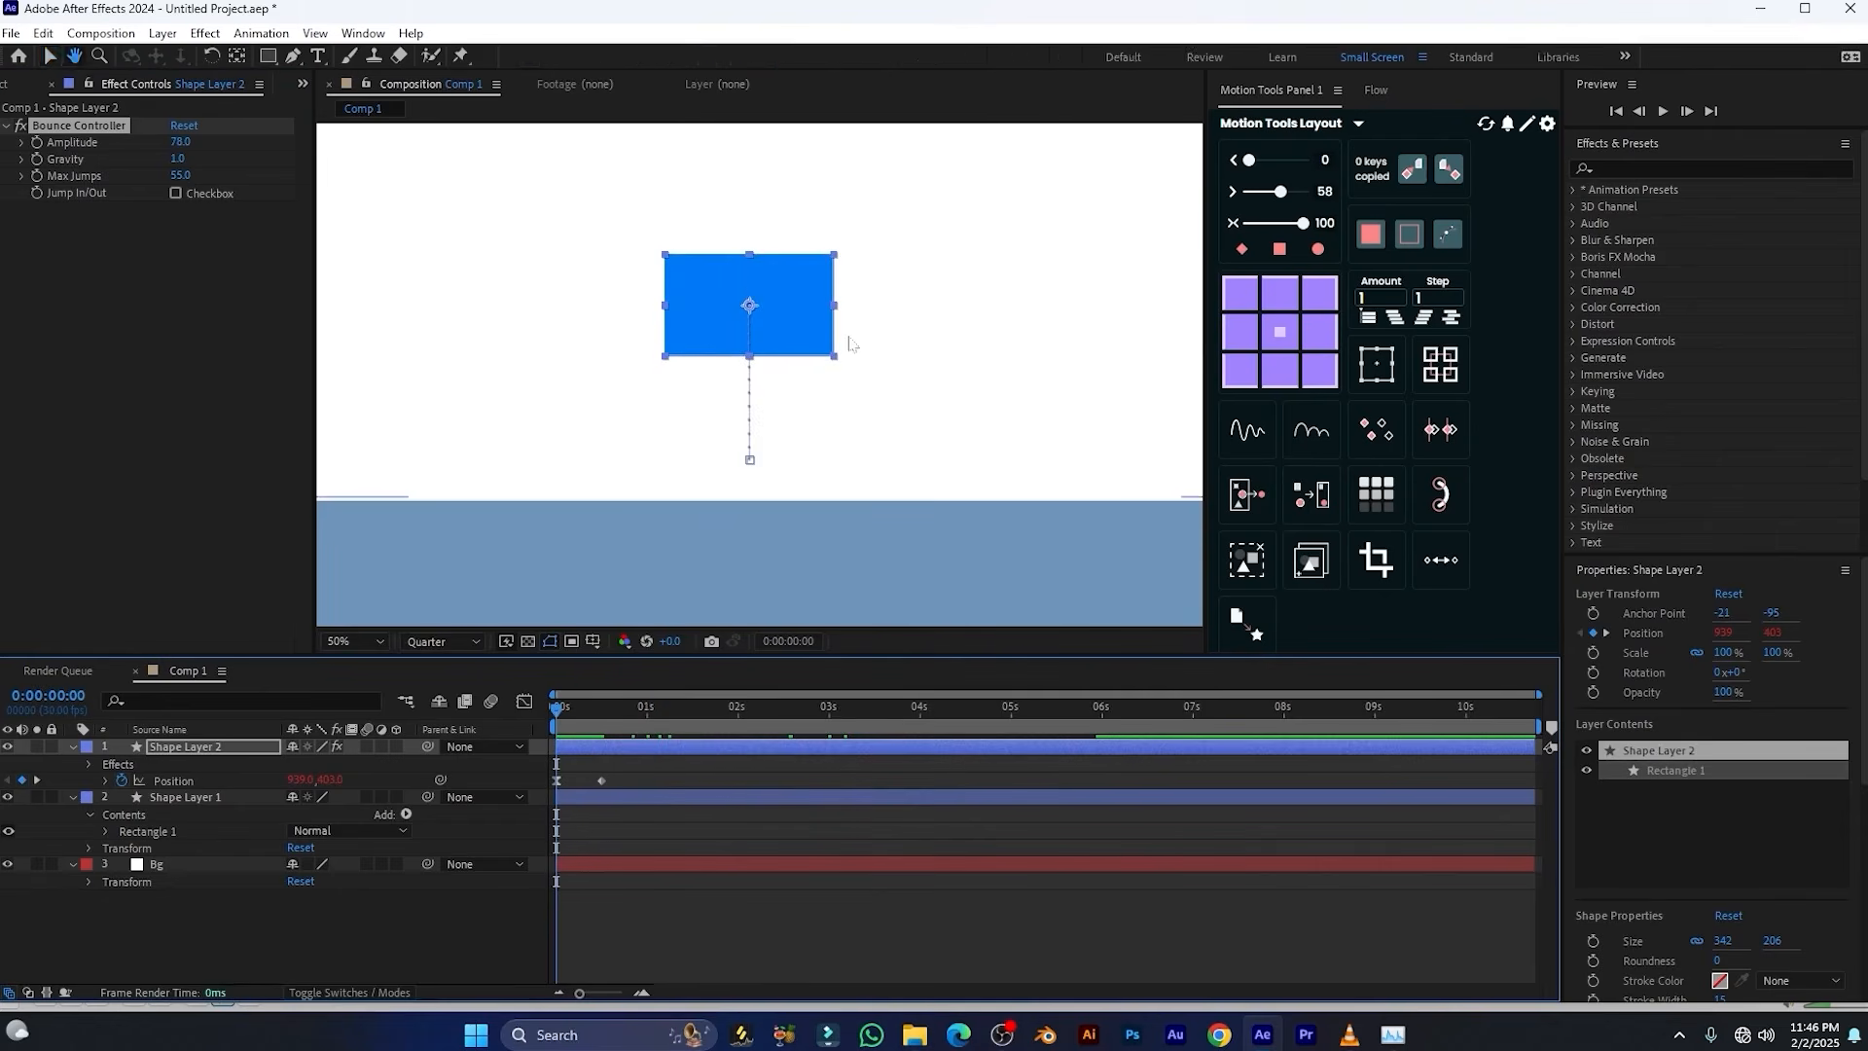
pyautogui.press('space')
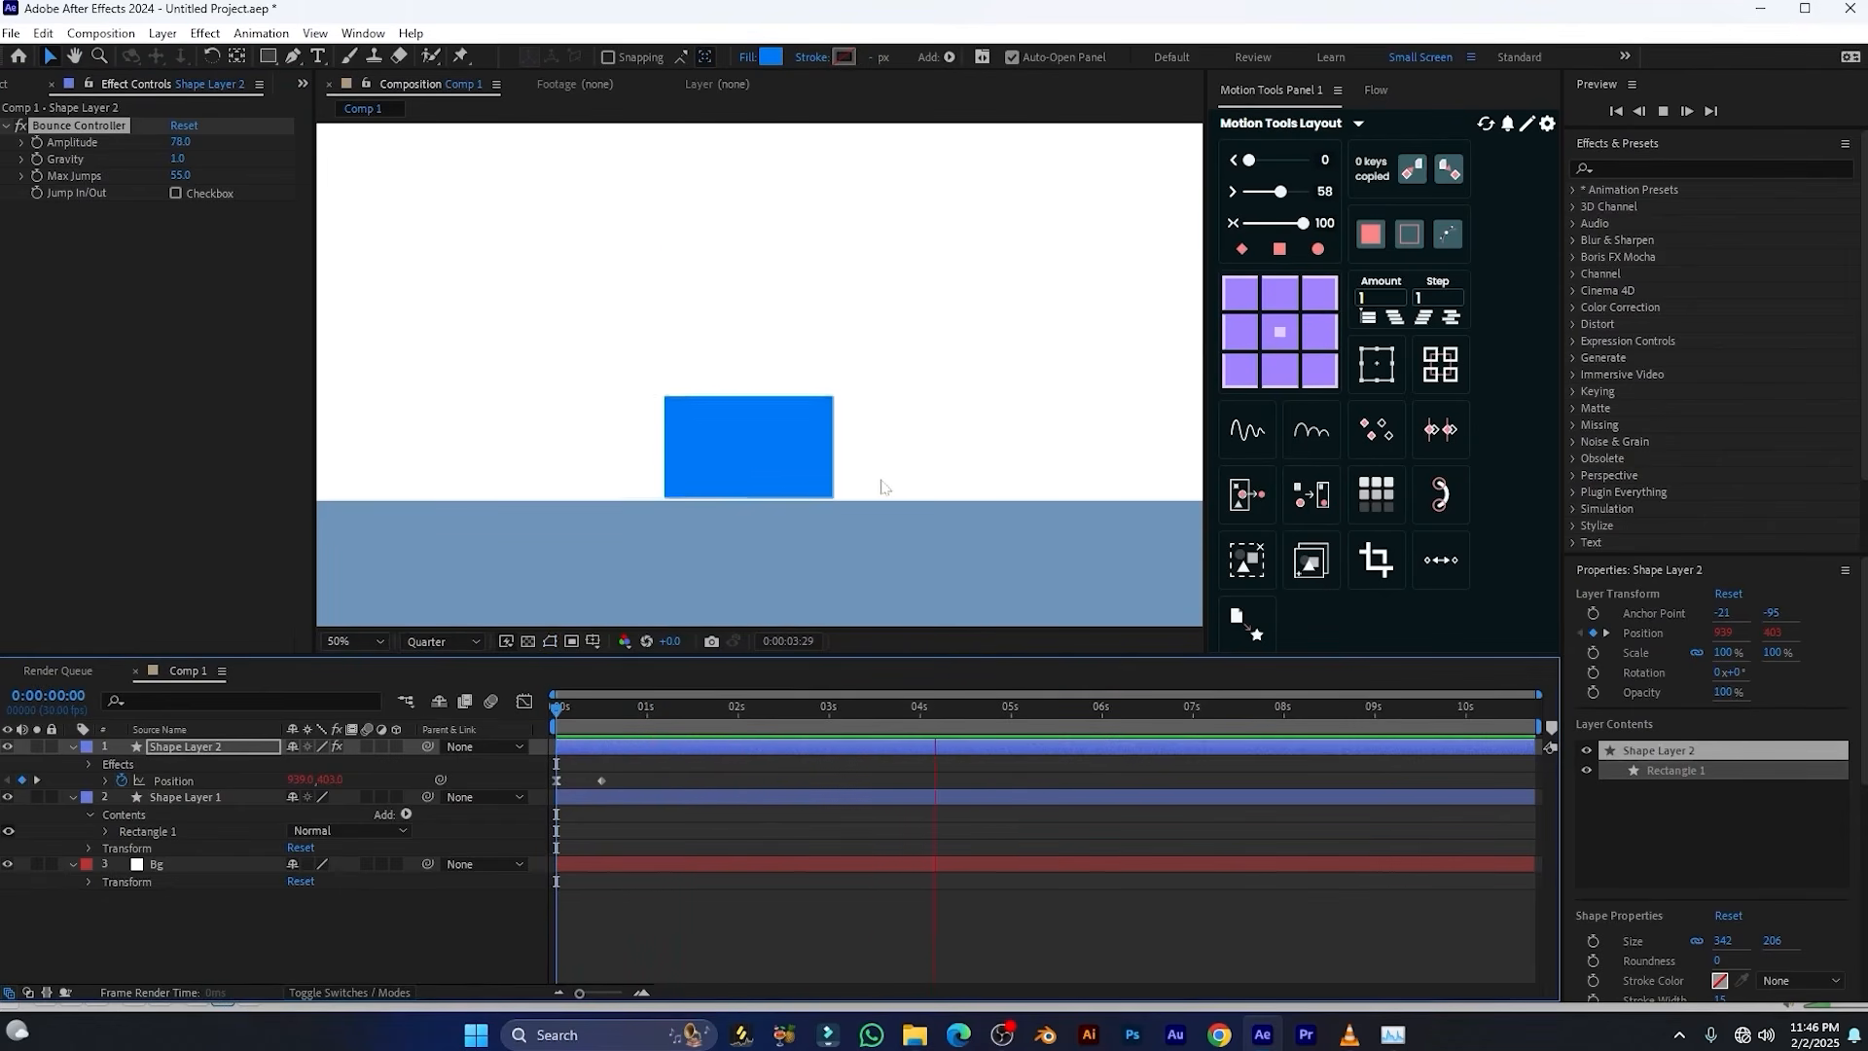
# Set the Bounce Controller's Gravity to 0 and play back the bounce from the first frame
pyautogui.press('space')
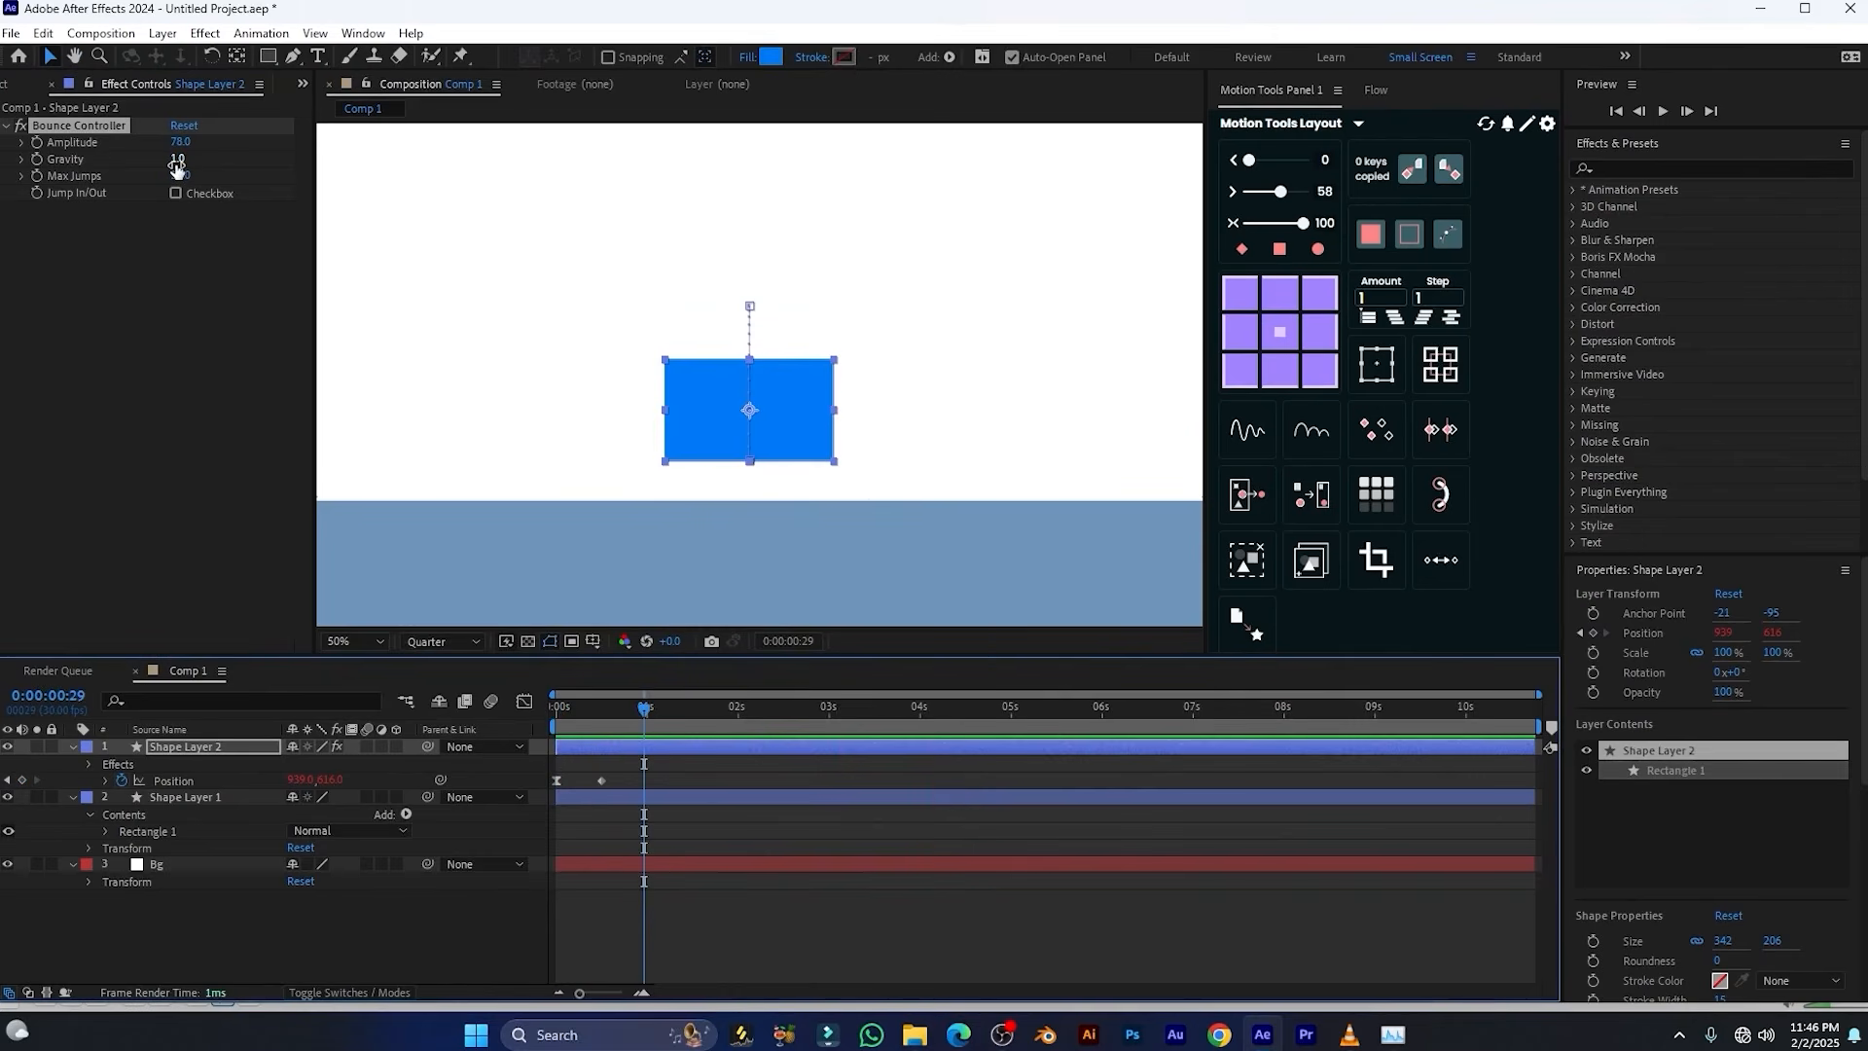
pyautogui.click(103, 208)
pyautogui.click(174, 159)
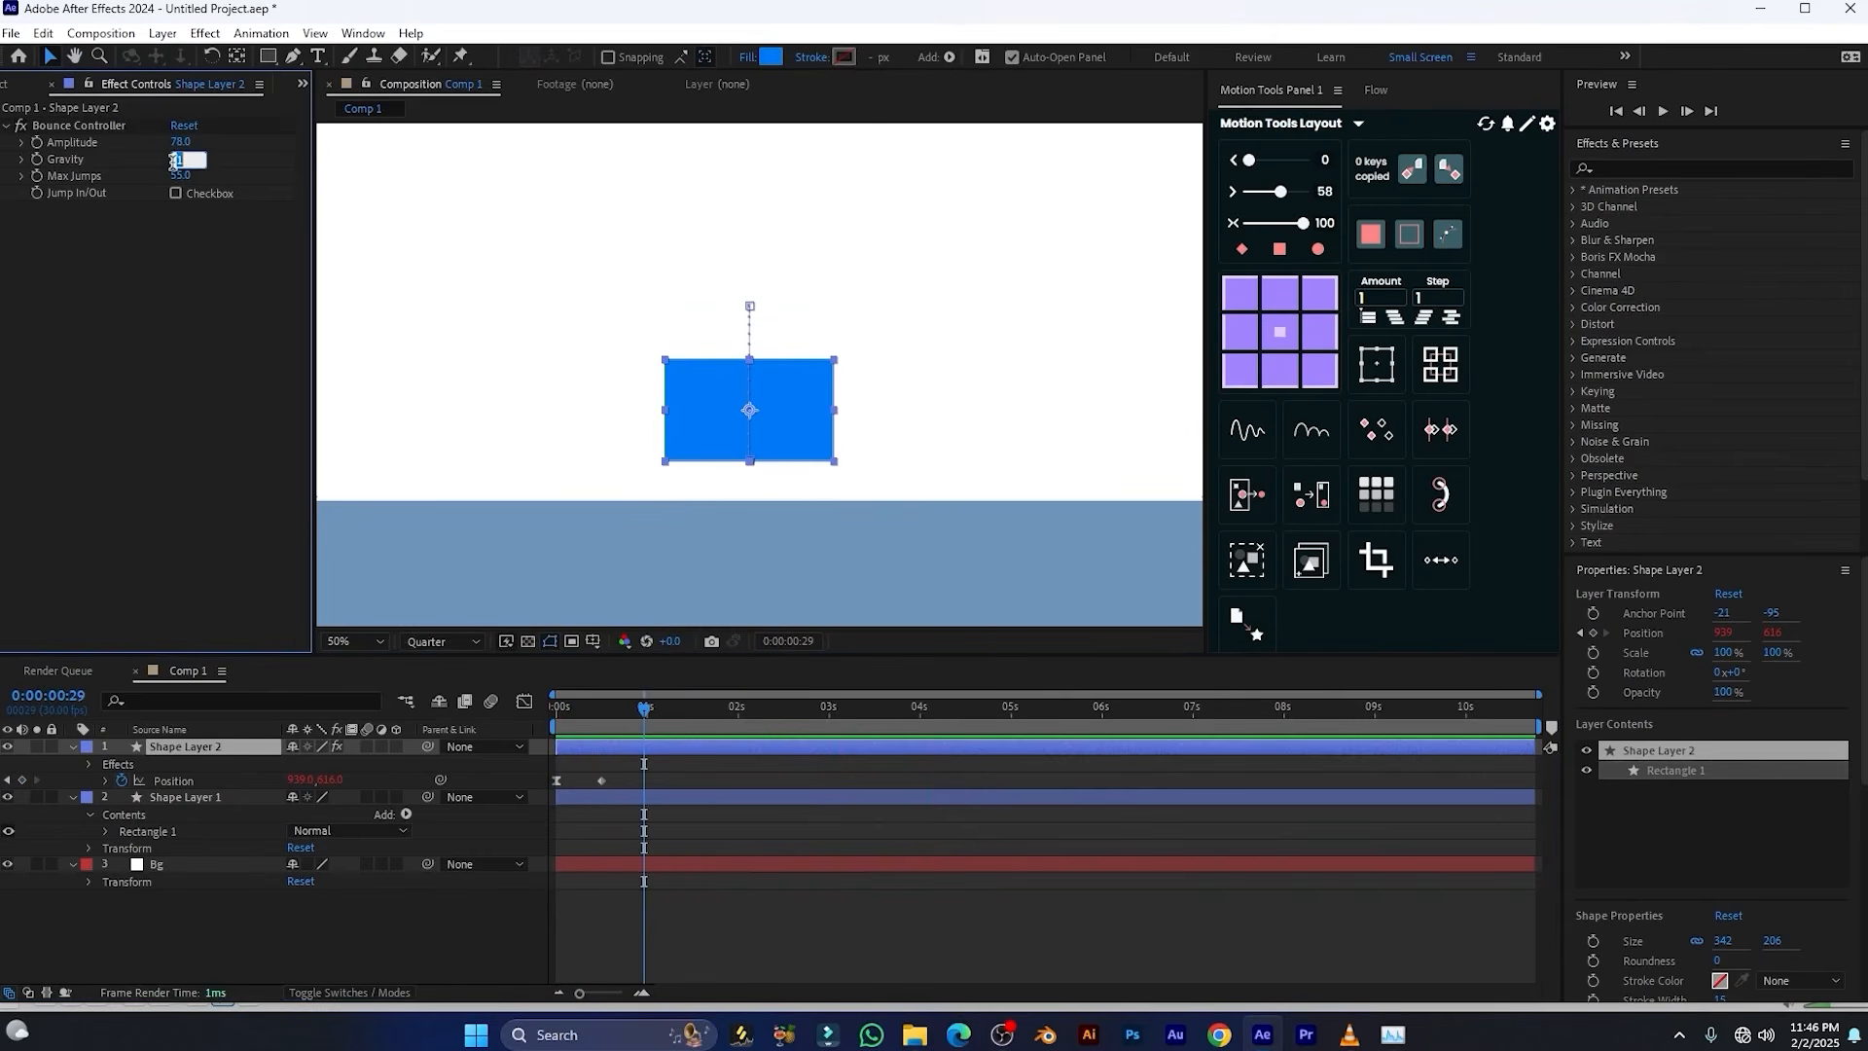
pyautogui.write('0')
pyautogui.press('Return')
pyautogui.moveTo(609, 711); pyautogui.dragTo(552, 720)
pyautogui.press('space')
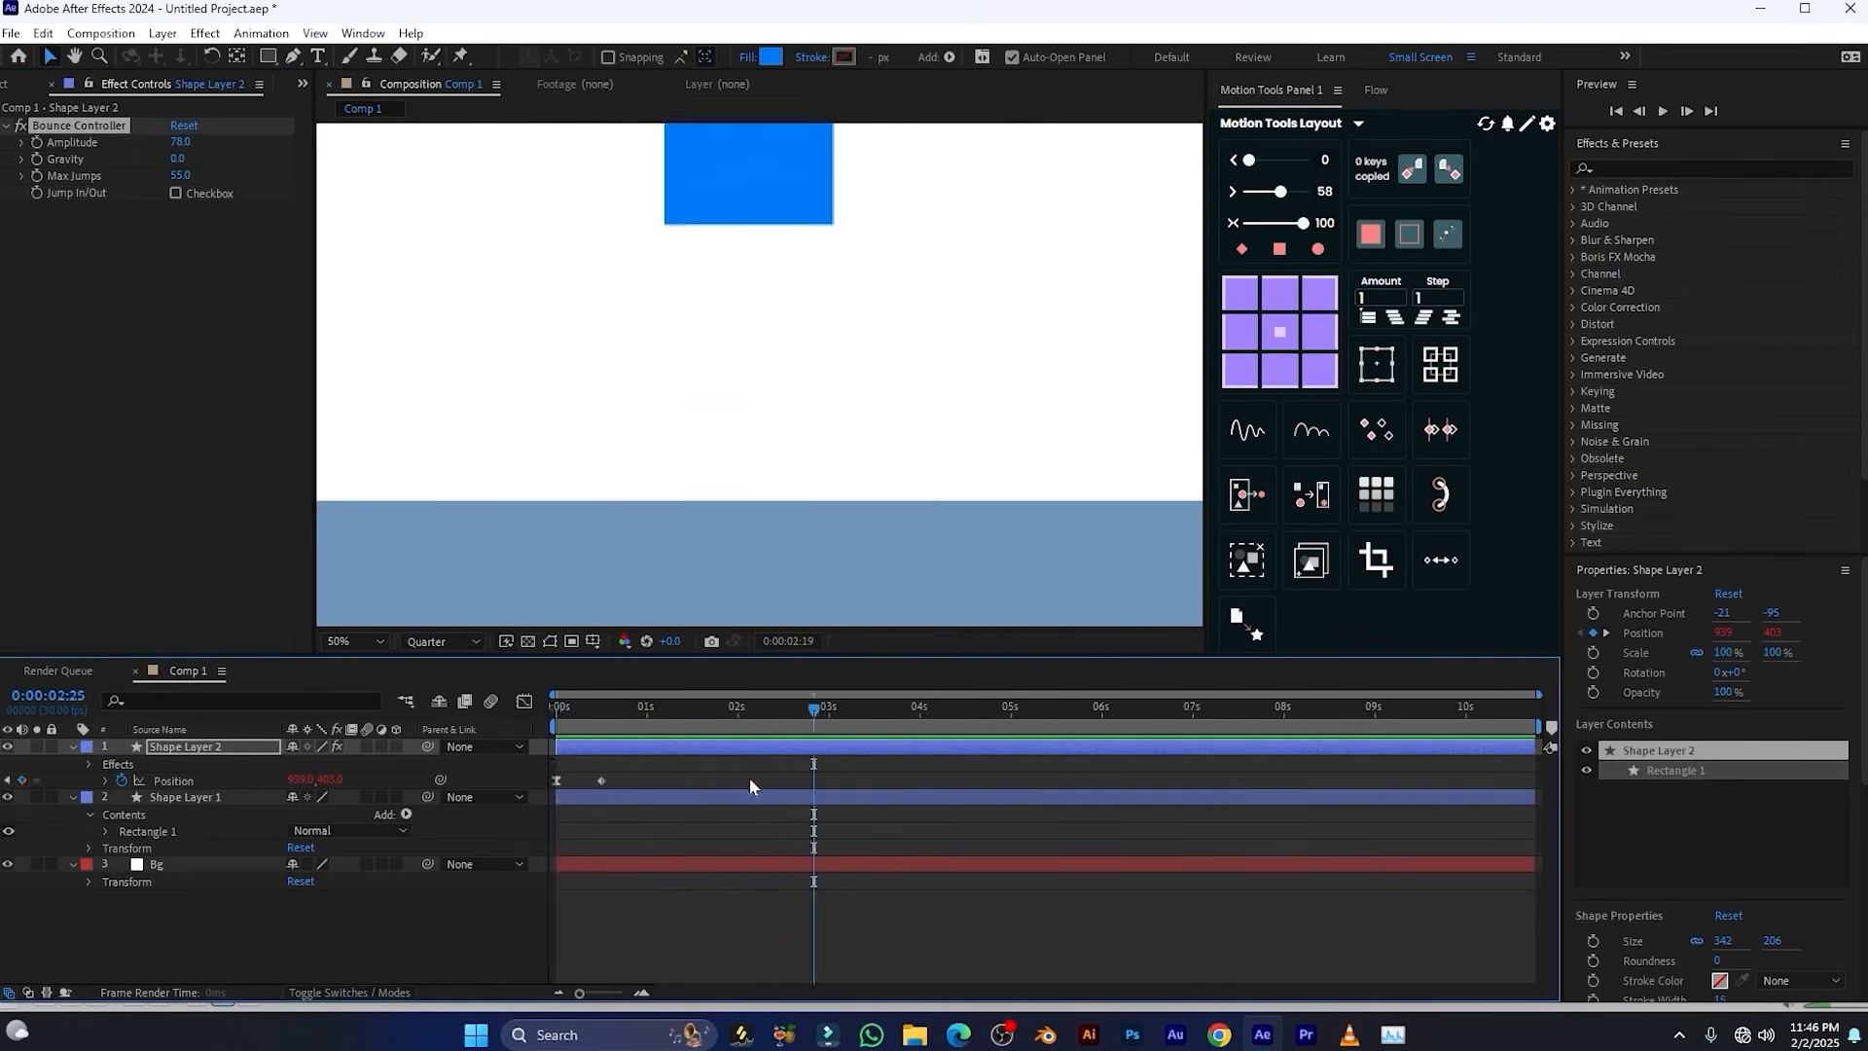
pyautogui.press('space')
# Set the Bounce Controller's Gravity to 2 and Max Jumps to 5, and play back the bounce from the start
pyautogui.click(635, 721)
pyautogui.click(178, 158)
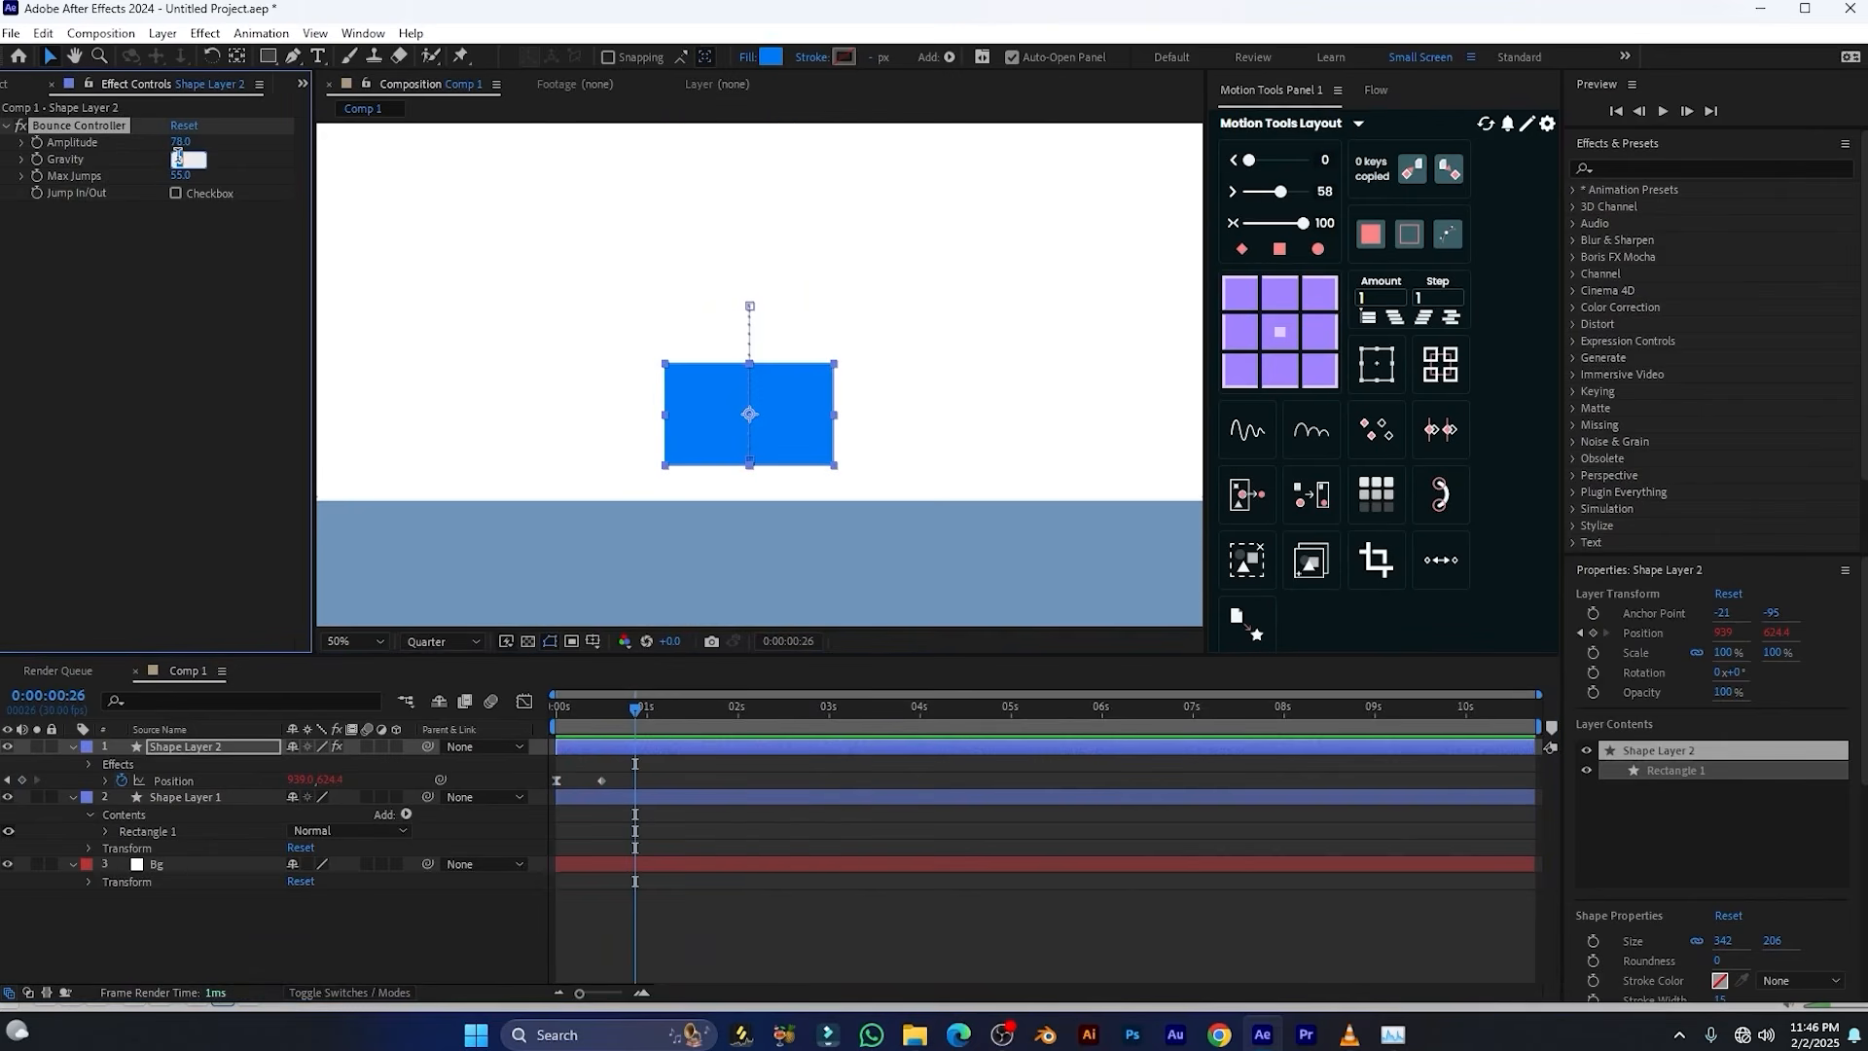
pyautogui.press('Return')
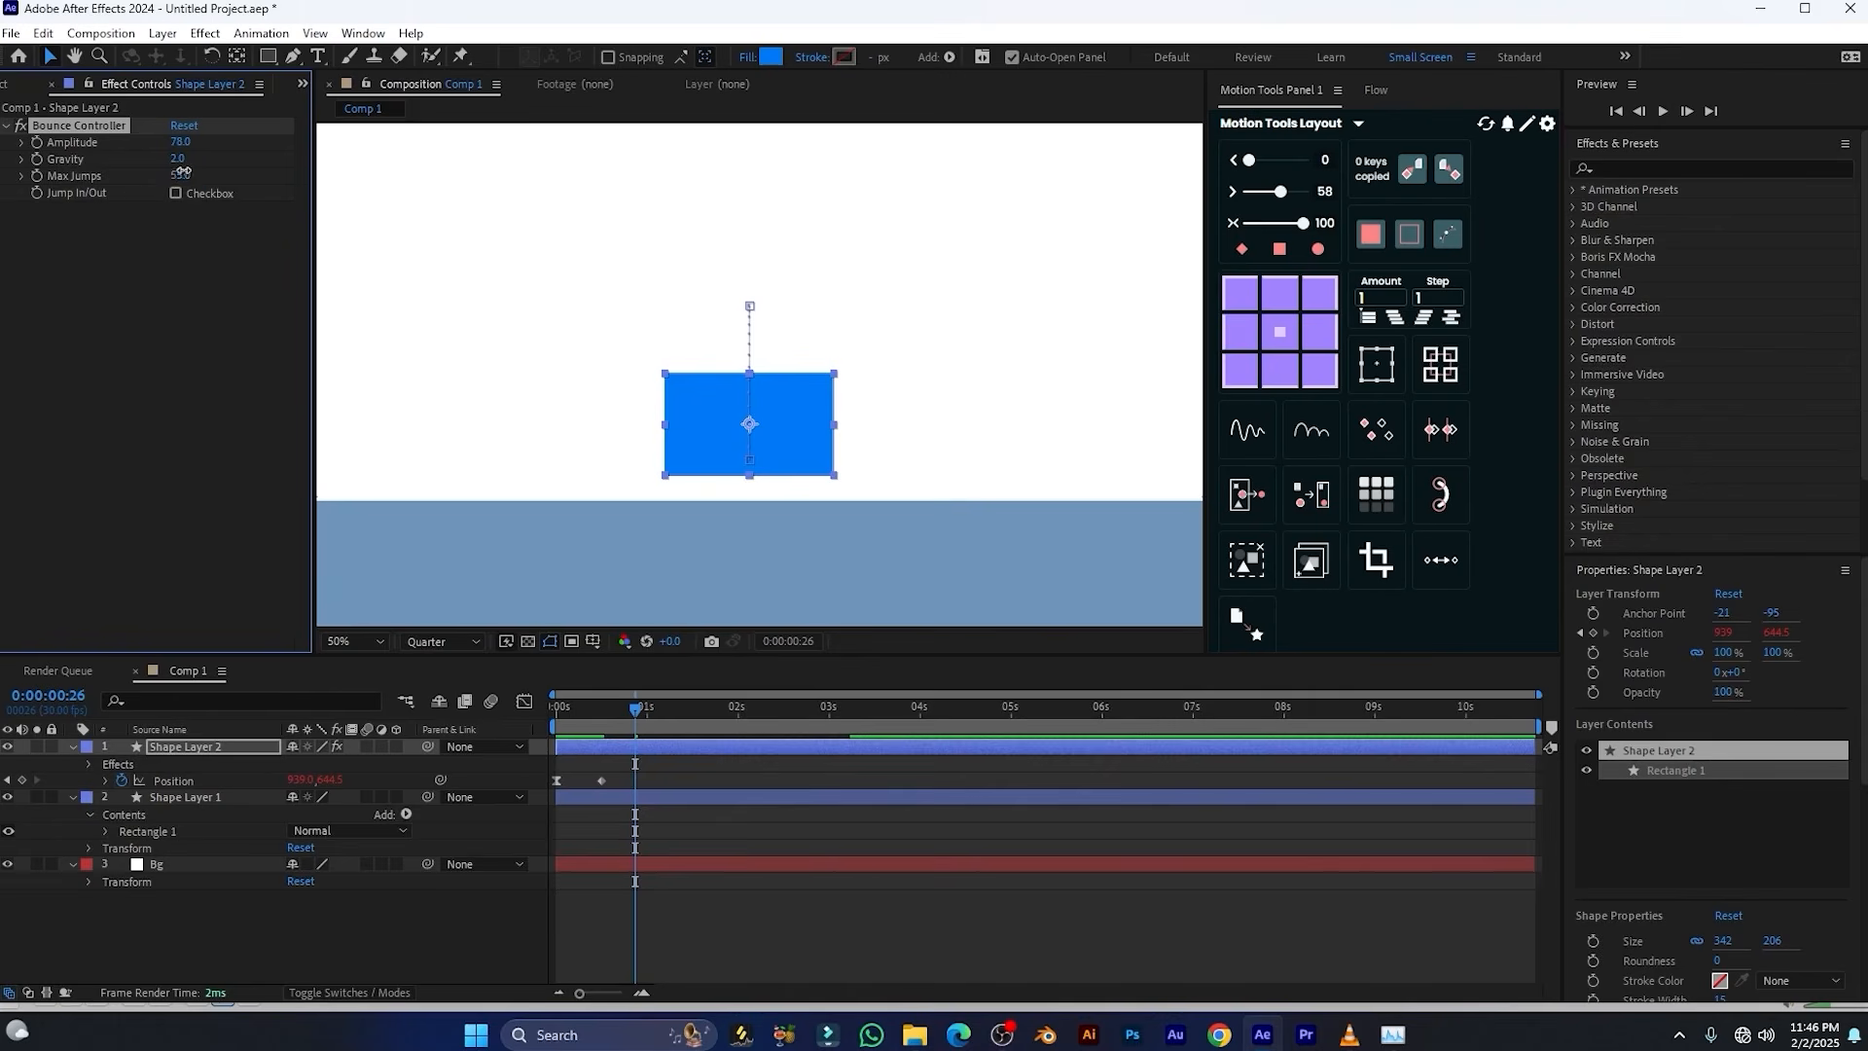
pyautogui.click(181, 173)
pyautogui.write('5')
pyautogui.press('Return')
pyautogui.press('Home')
pyautogui.press('space')
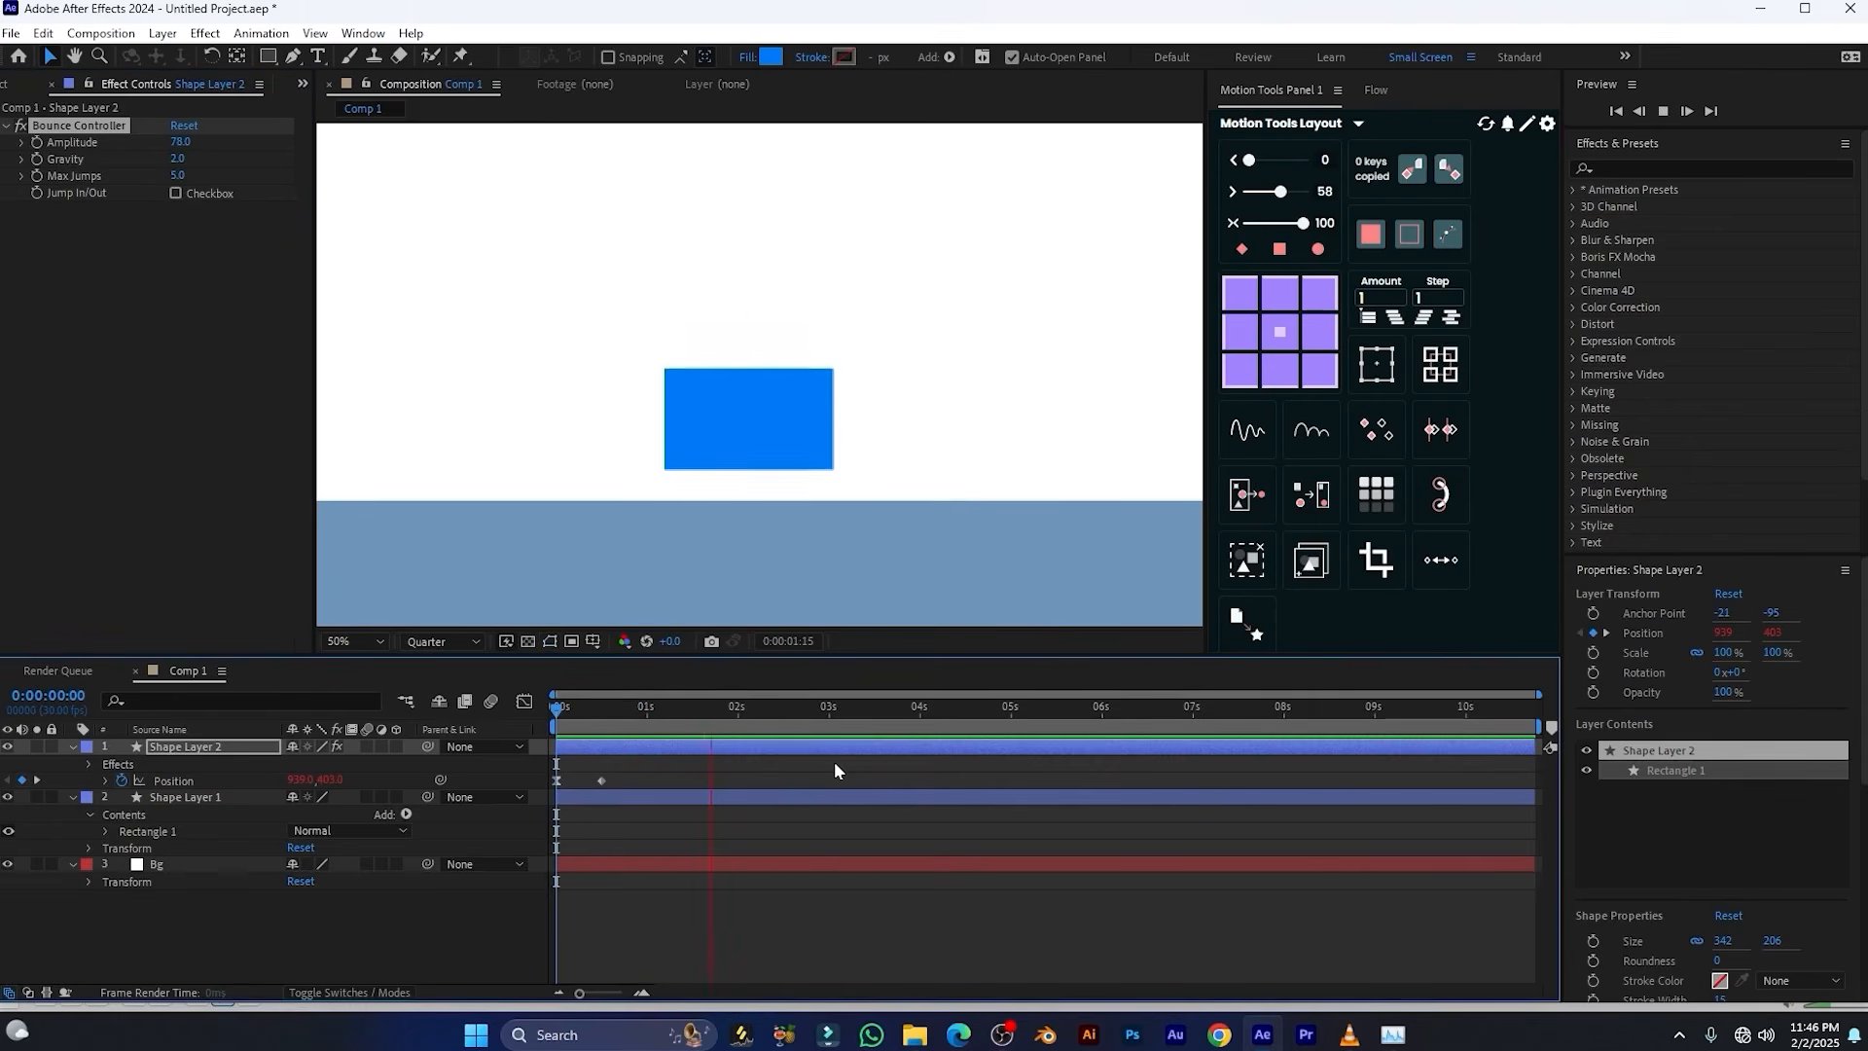
pyautogui.press('space')
pyautogui.moveTo(639, 722); pyautogui.dragTo(599, 720)
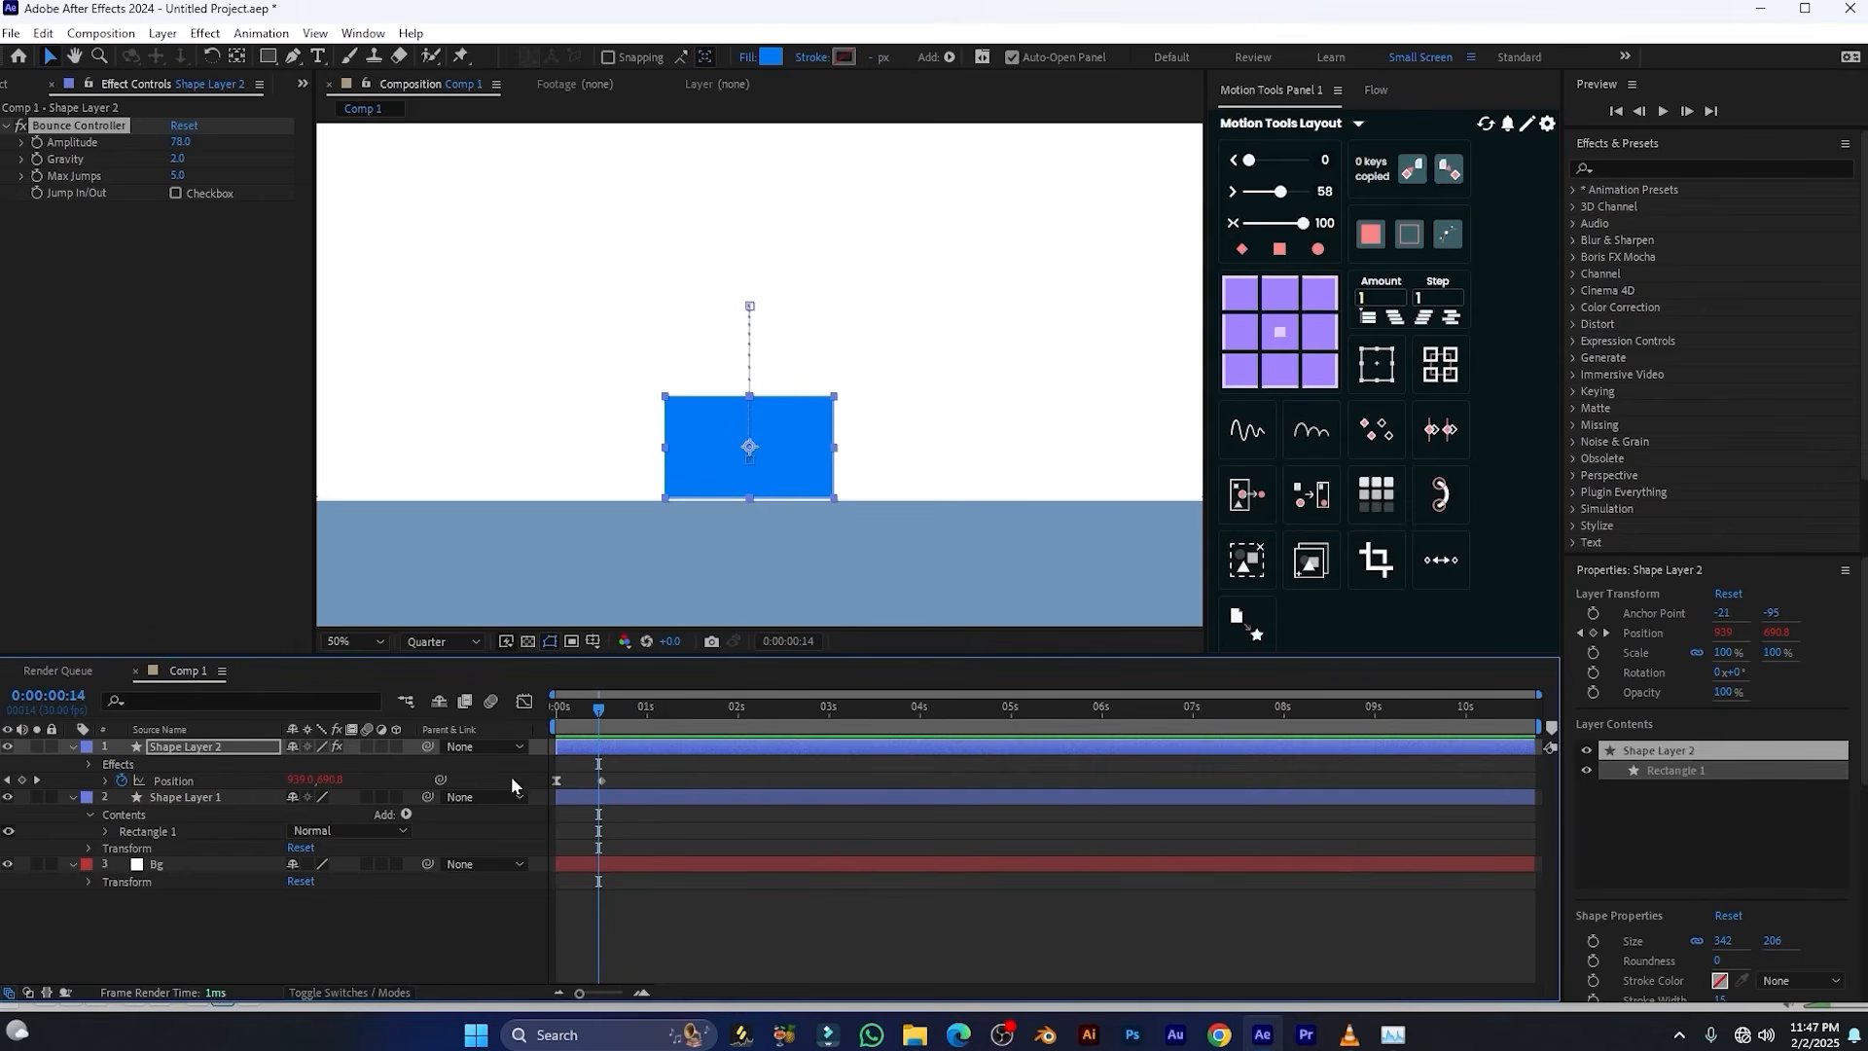
pyautogui.moveTo(586, 726); pyautogui.dragTo(537, 725)
pyautogui.press('space')
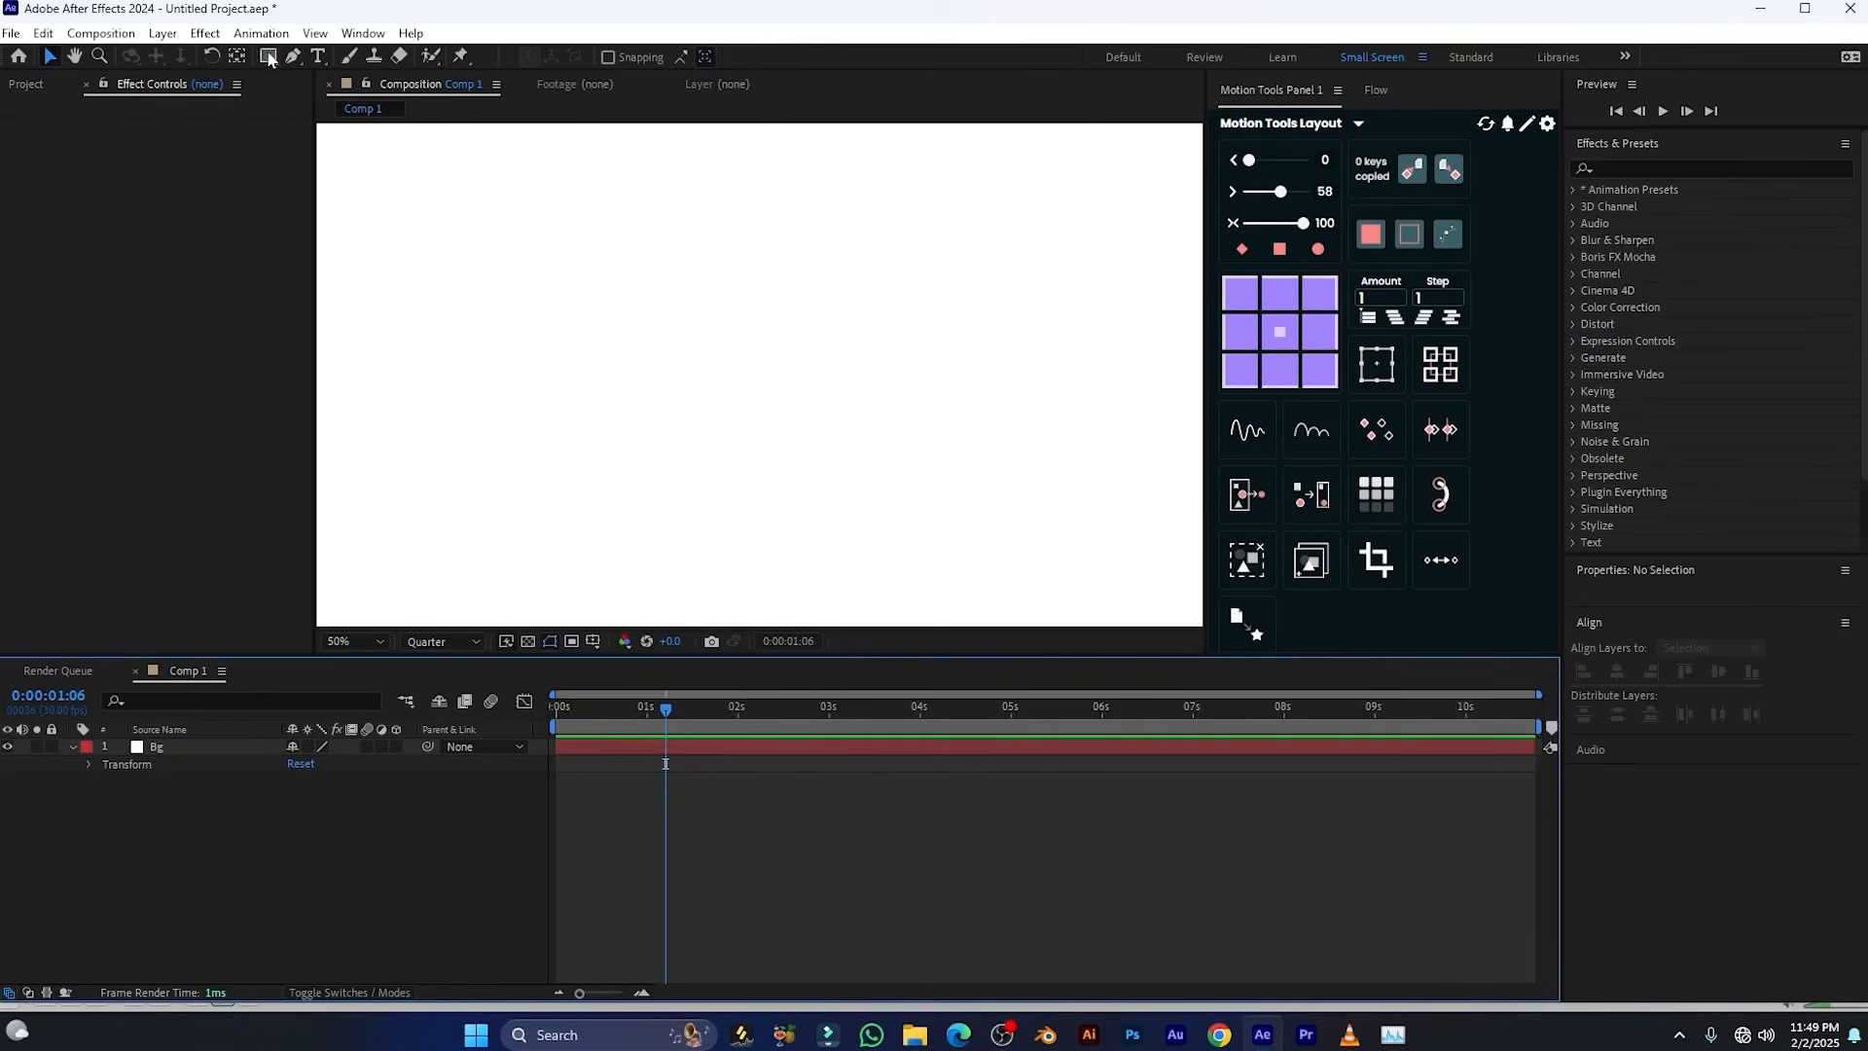
# Draw three rectangles side by side across the upper part of the composition, the first about 298 × 194 and the third about 326 × 204
pyautogui.click(270, 58)
pyautogui.moveTo(442, 204); pyautogui.dragTo(588, 299)
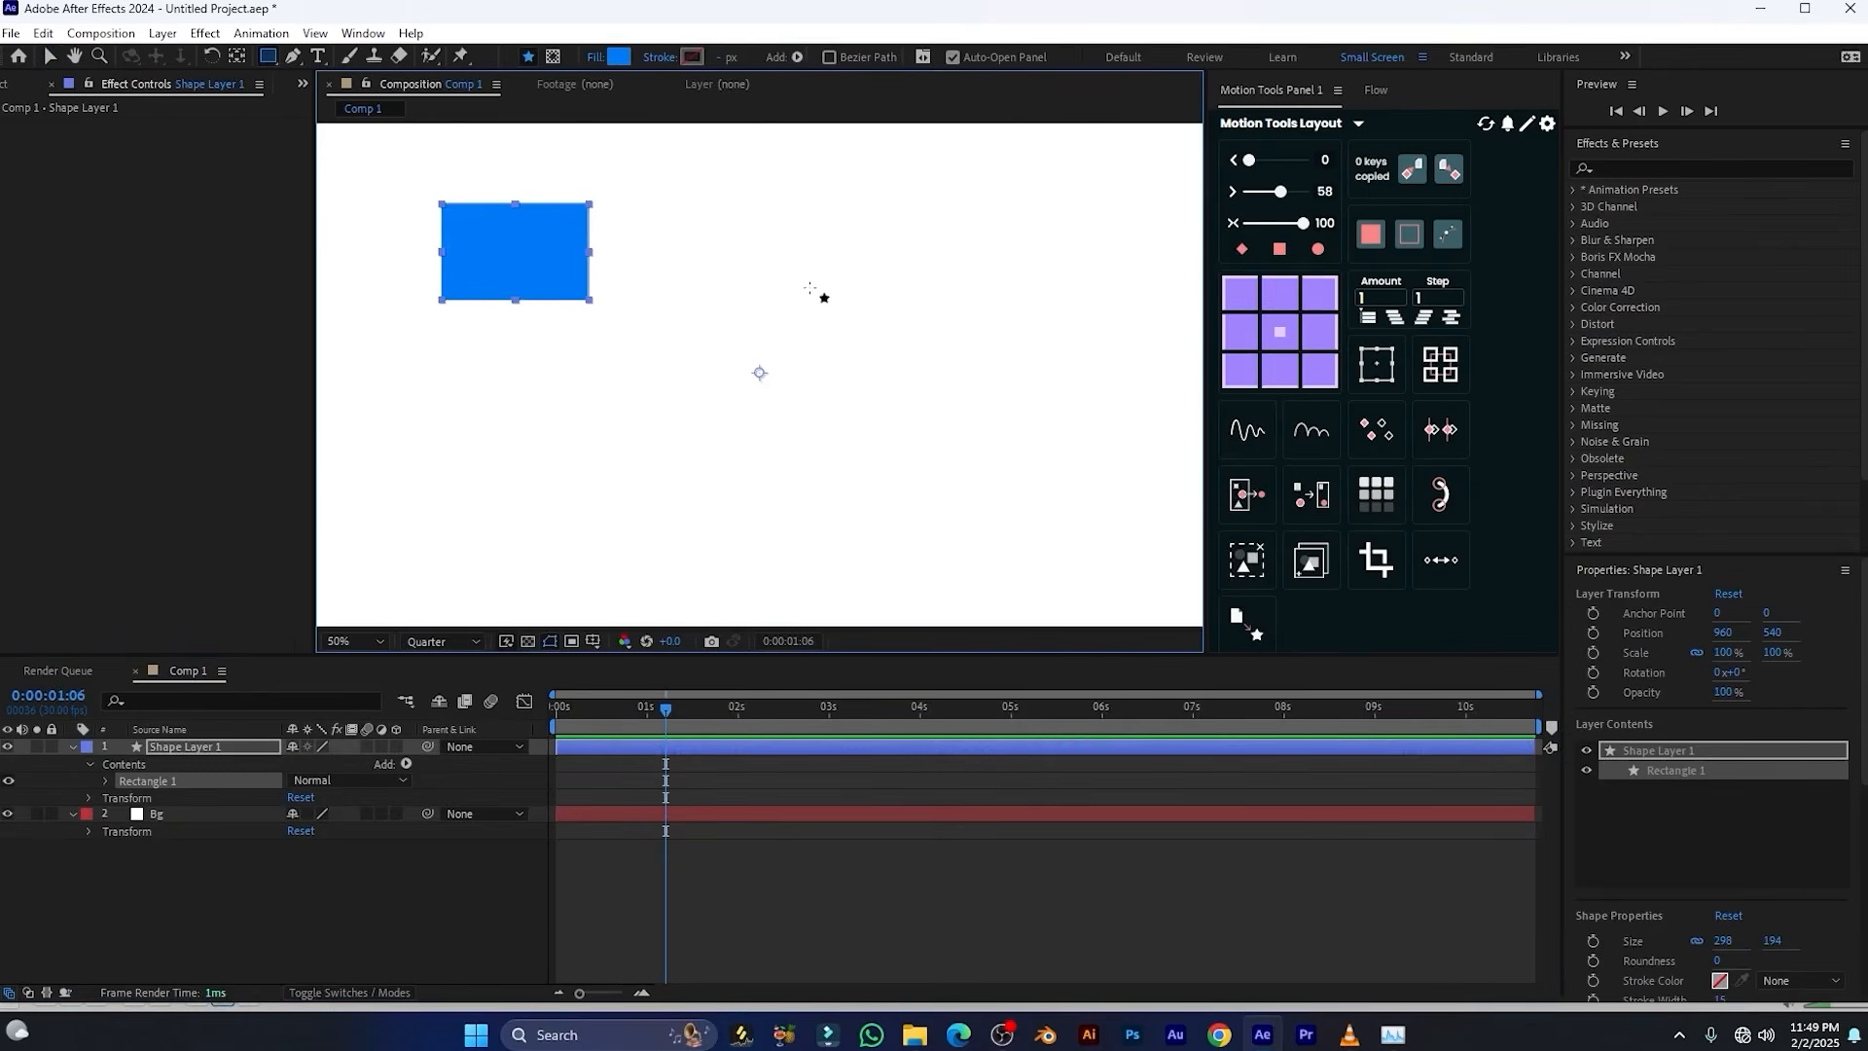
pyautogui.moveTo(663, 196); pyautogui.dragTo(847, 290)
pyautogui.moveTo(925, 196); pyautogui.dragTo(1087, 297)
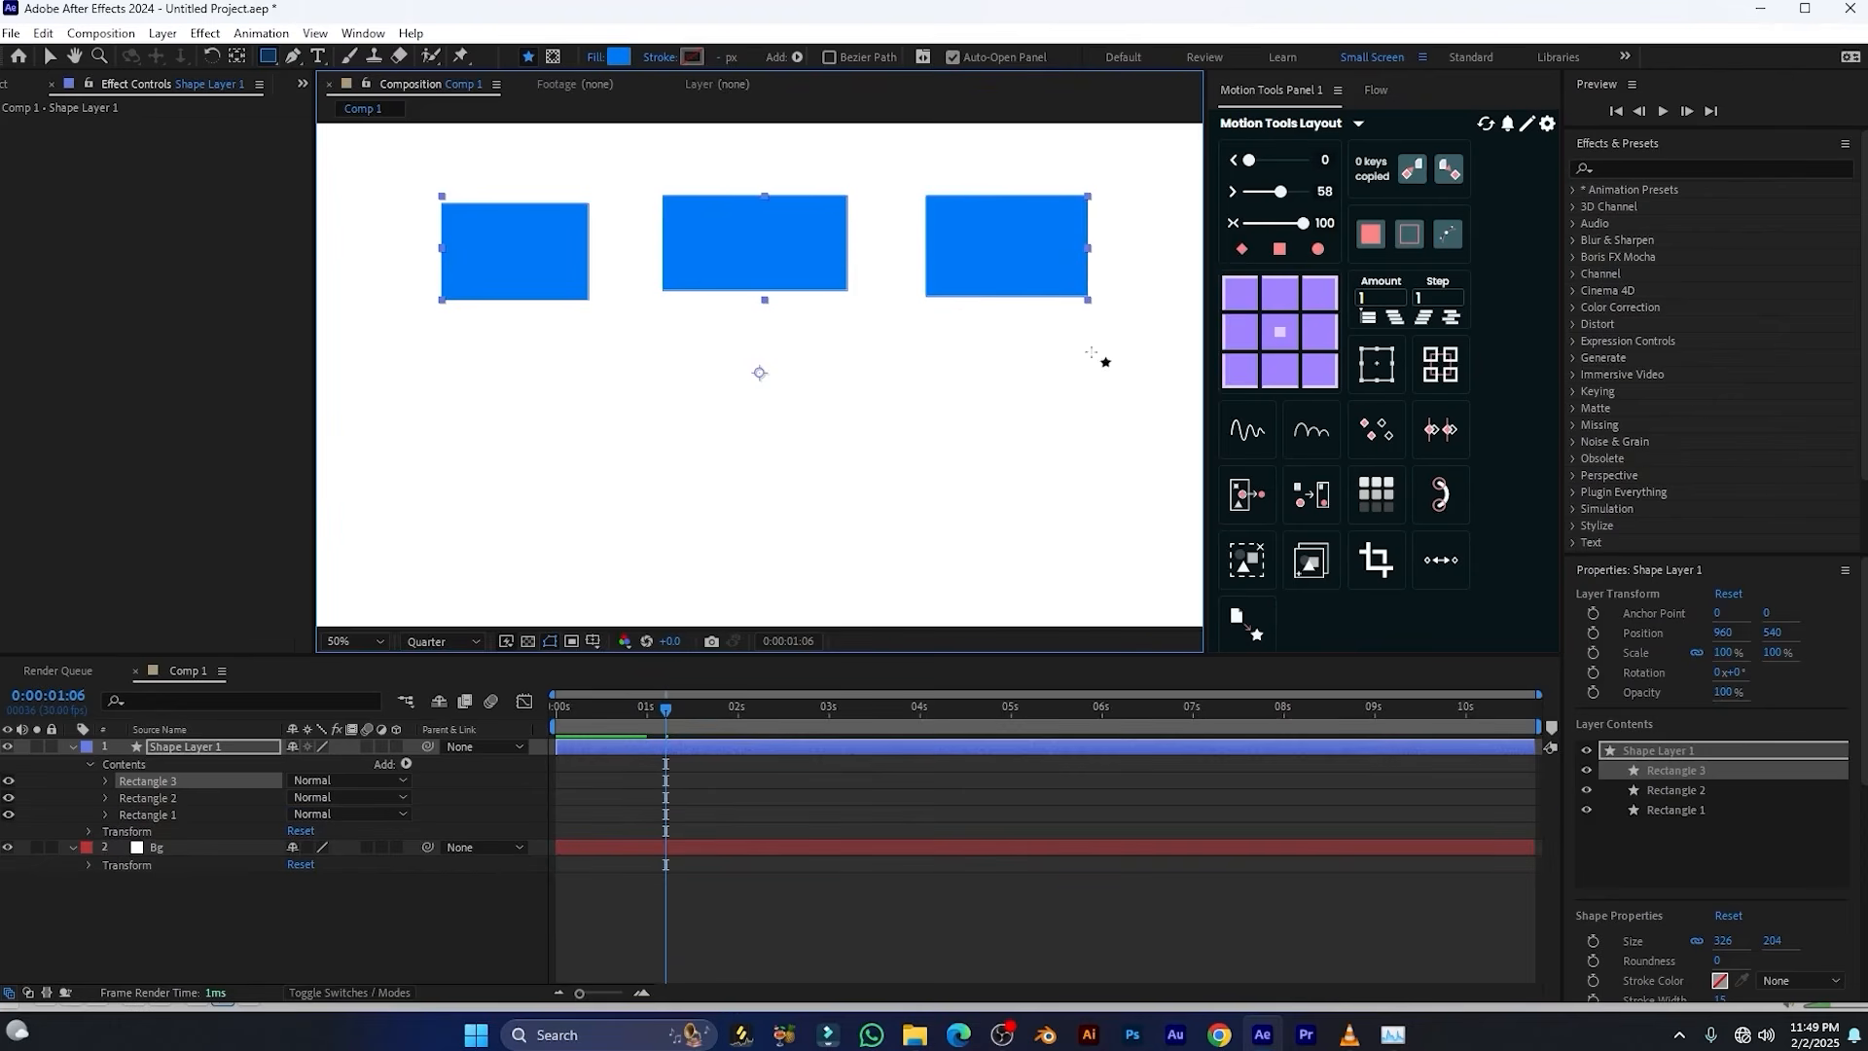
# Keyframe Shape Layer 1's Position at 0:00:01:06 and set its vertical Position to 793 at 0:00:00:05
pyautogui.click(73, 746)
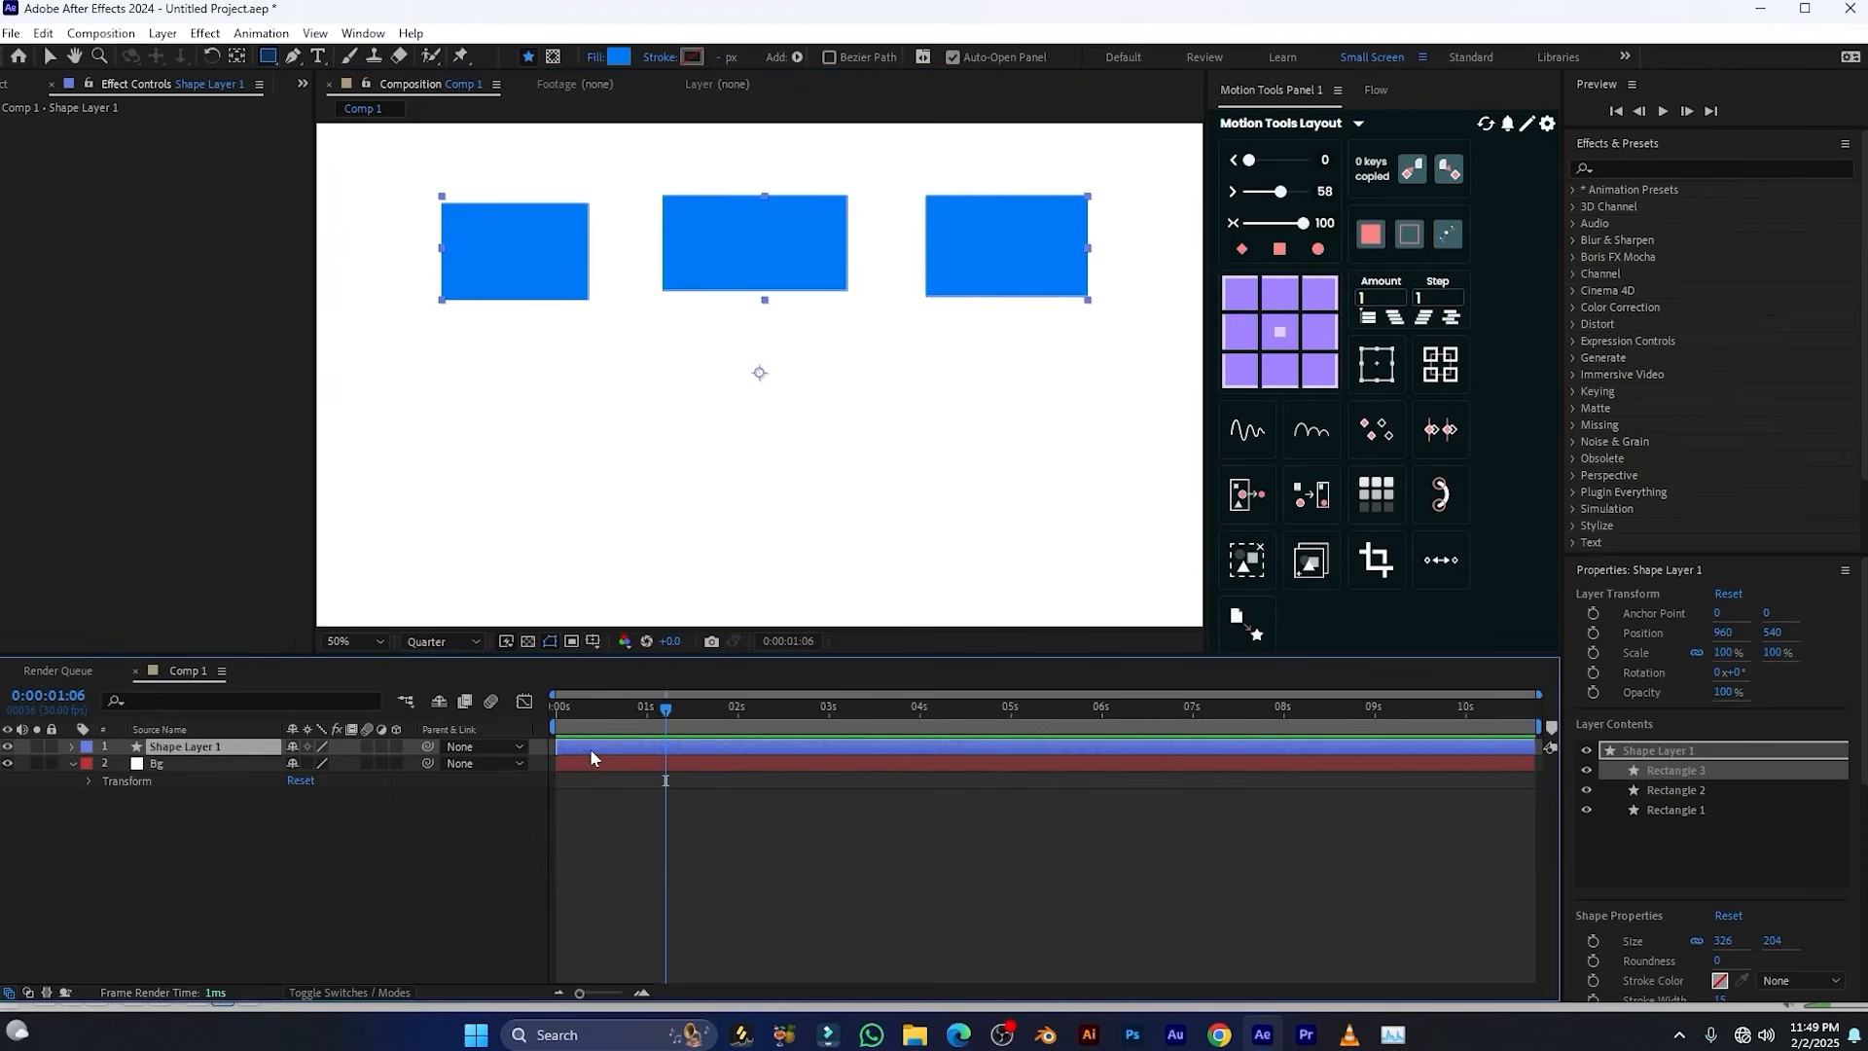
pyautogui.click(589, 749)
pyautogui.hotkey('alt', 'shift', 'p')
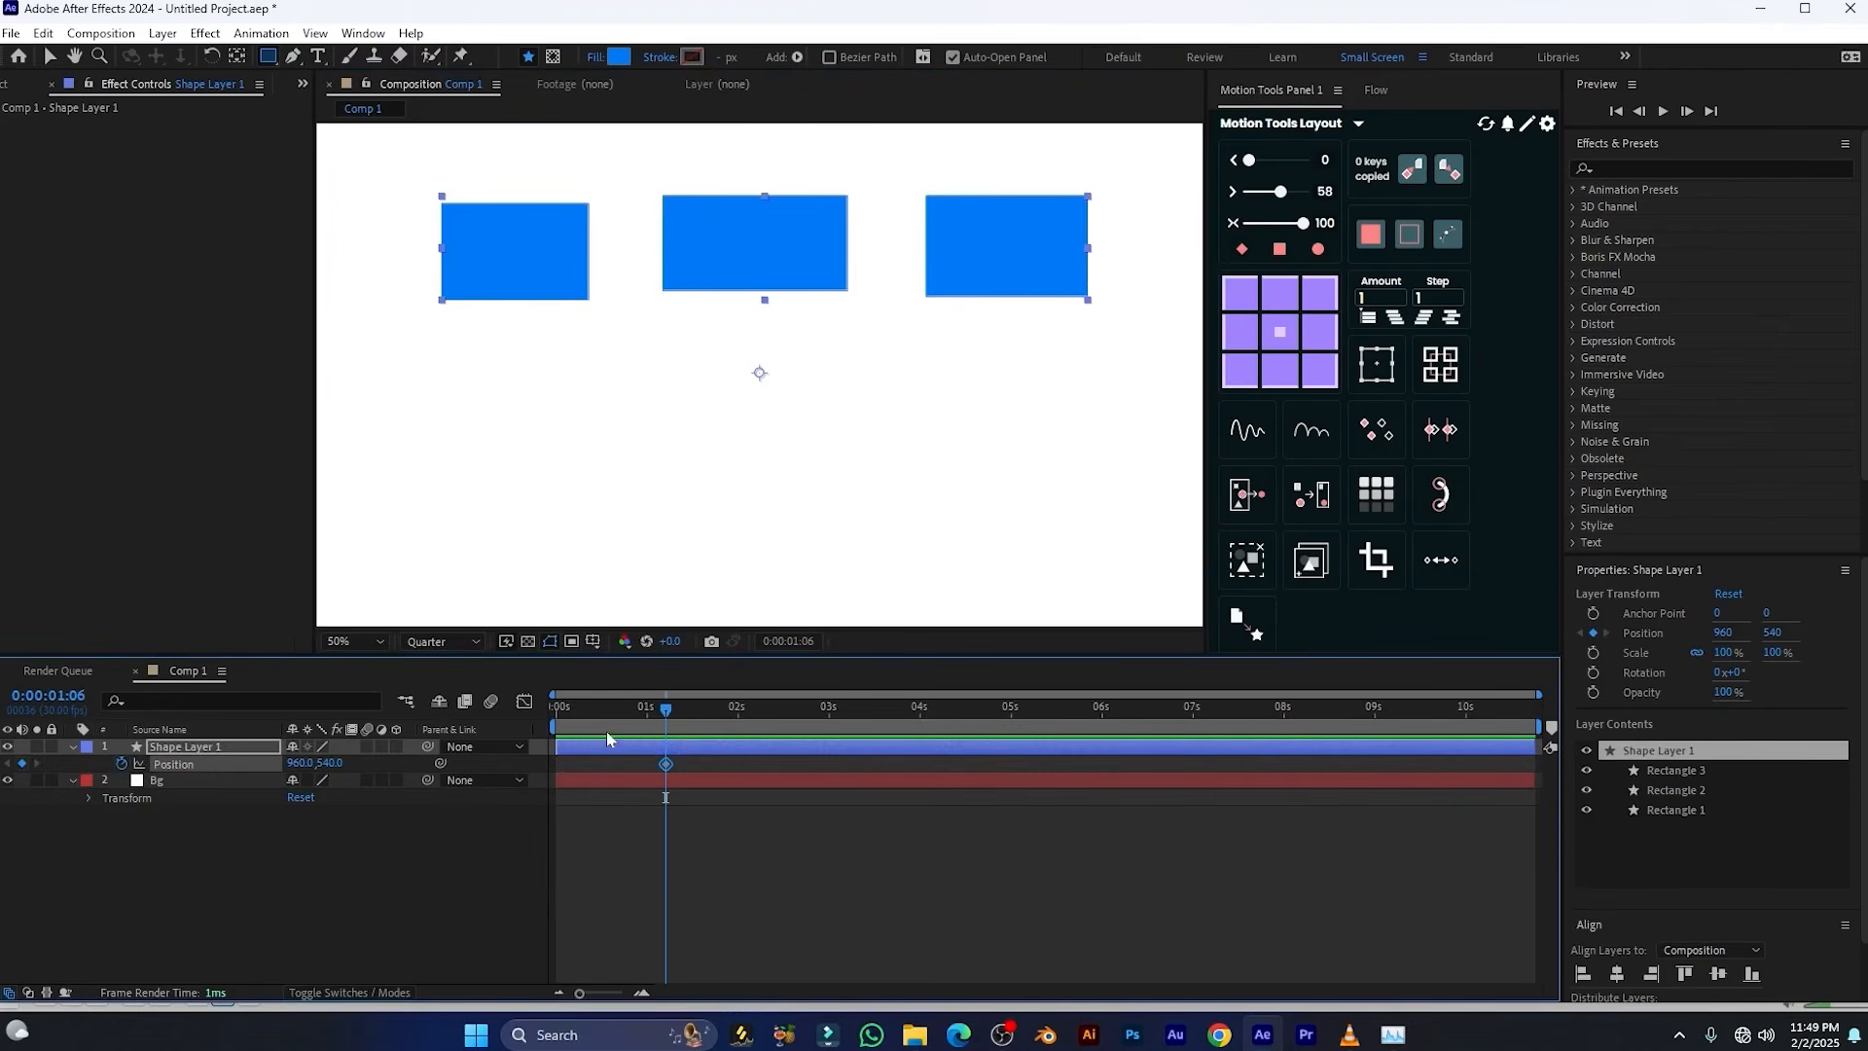
pyautogui.moveTo(584, 715); pyautogui.dragTo(571, 722)
pyautogui.moveTo(338, 762); pyautogui.dragTo(529, 778)
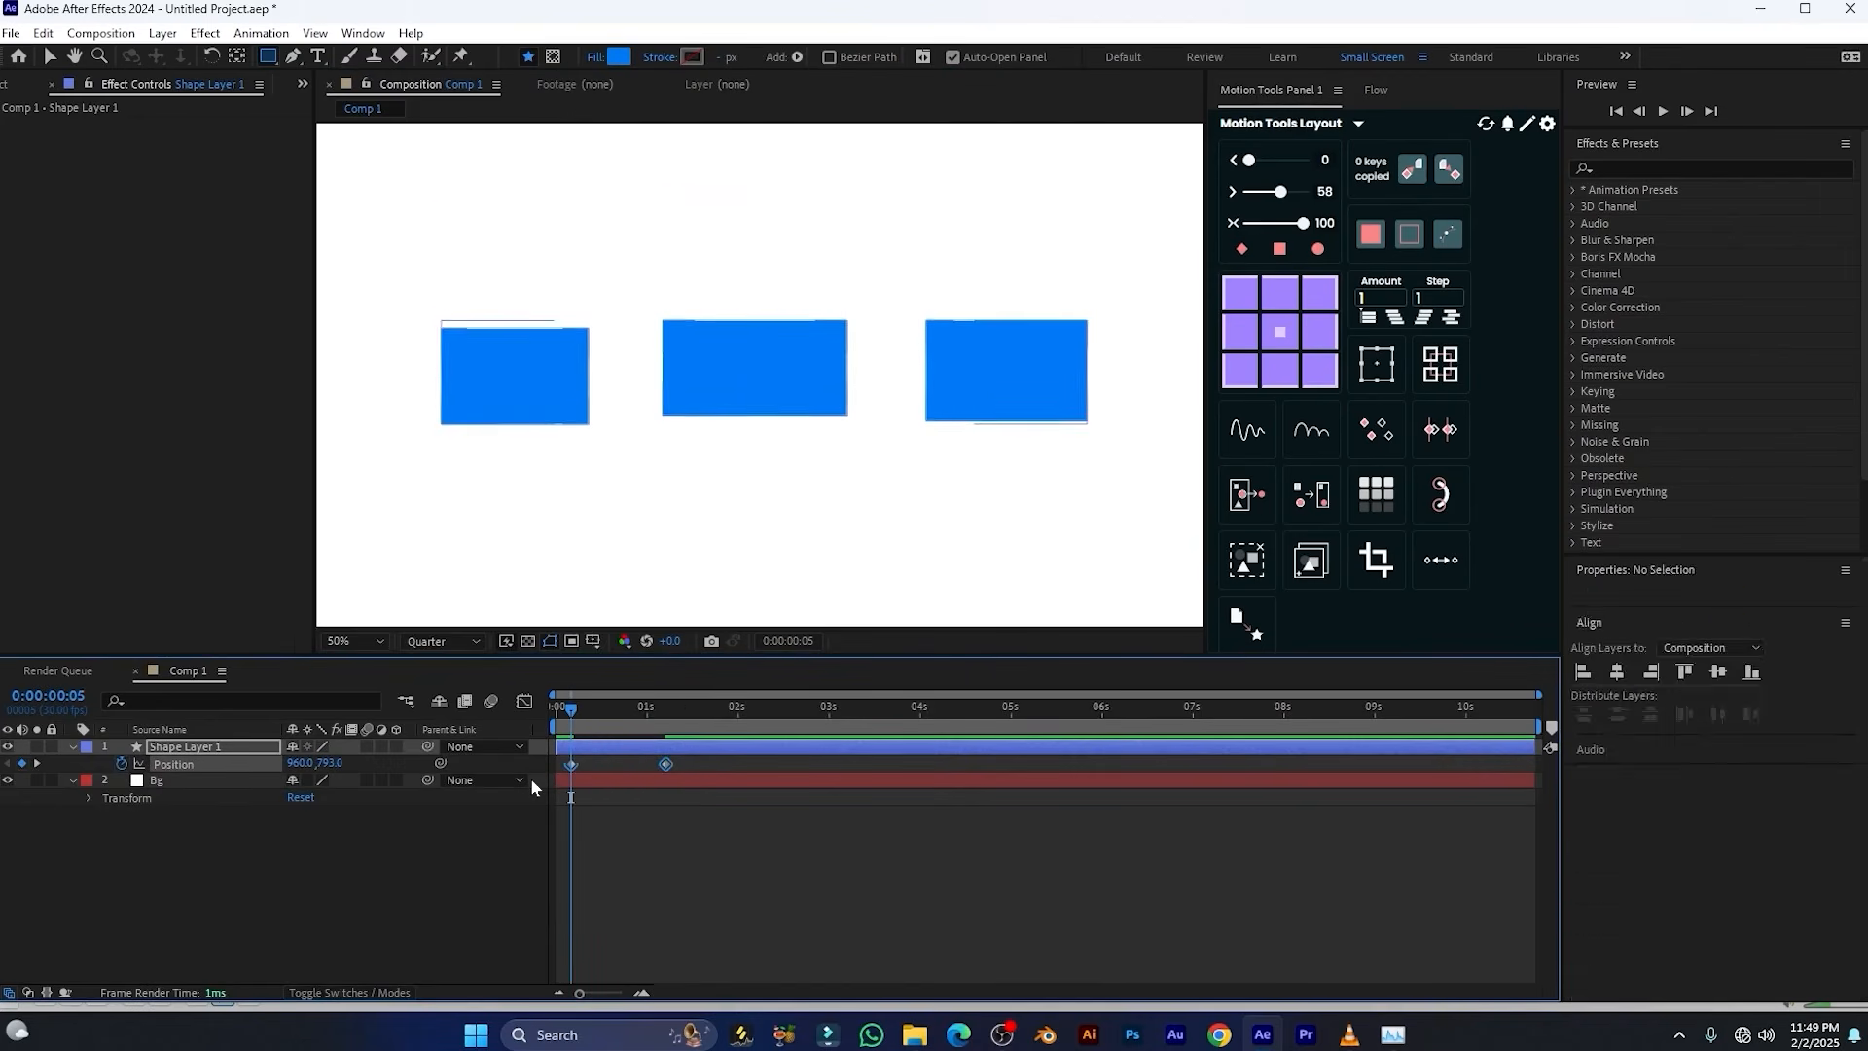
# Apply Easy Ease to both Position keyframes, scrub through the motion and place the playhead at 0:00:02:10
pyautogui.press('F9')
pyautogui.click(668, 802)
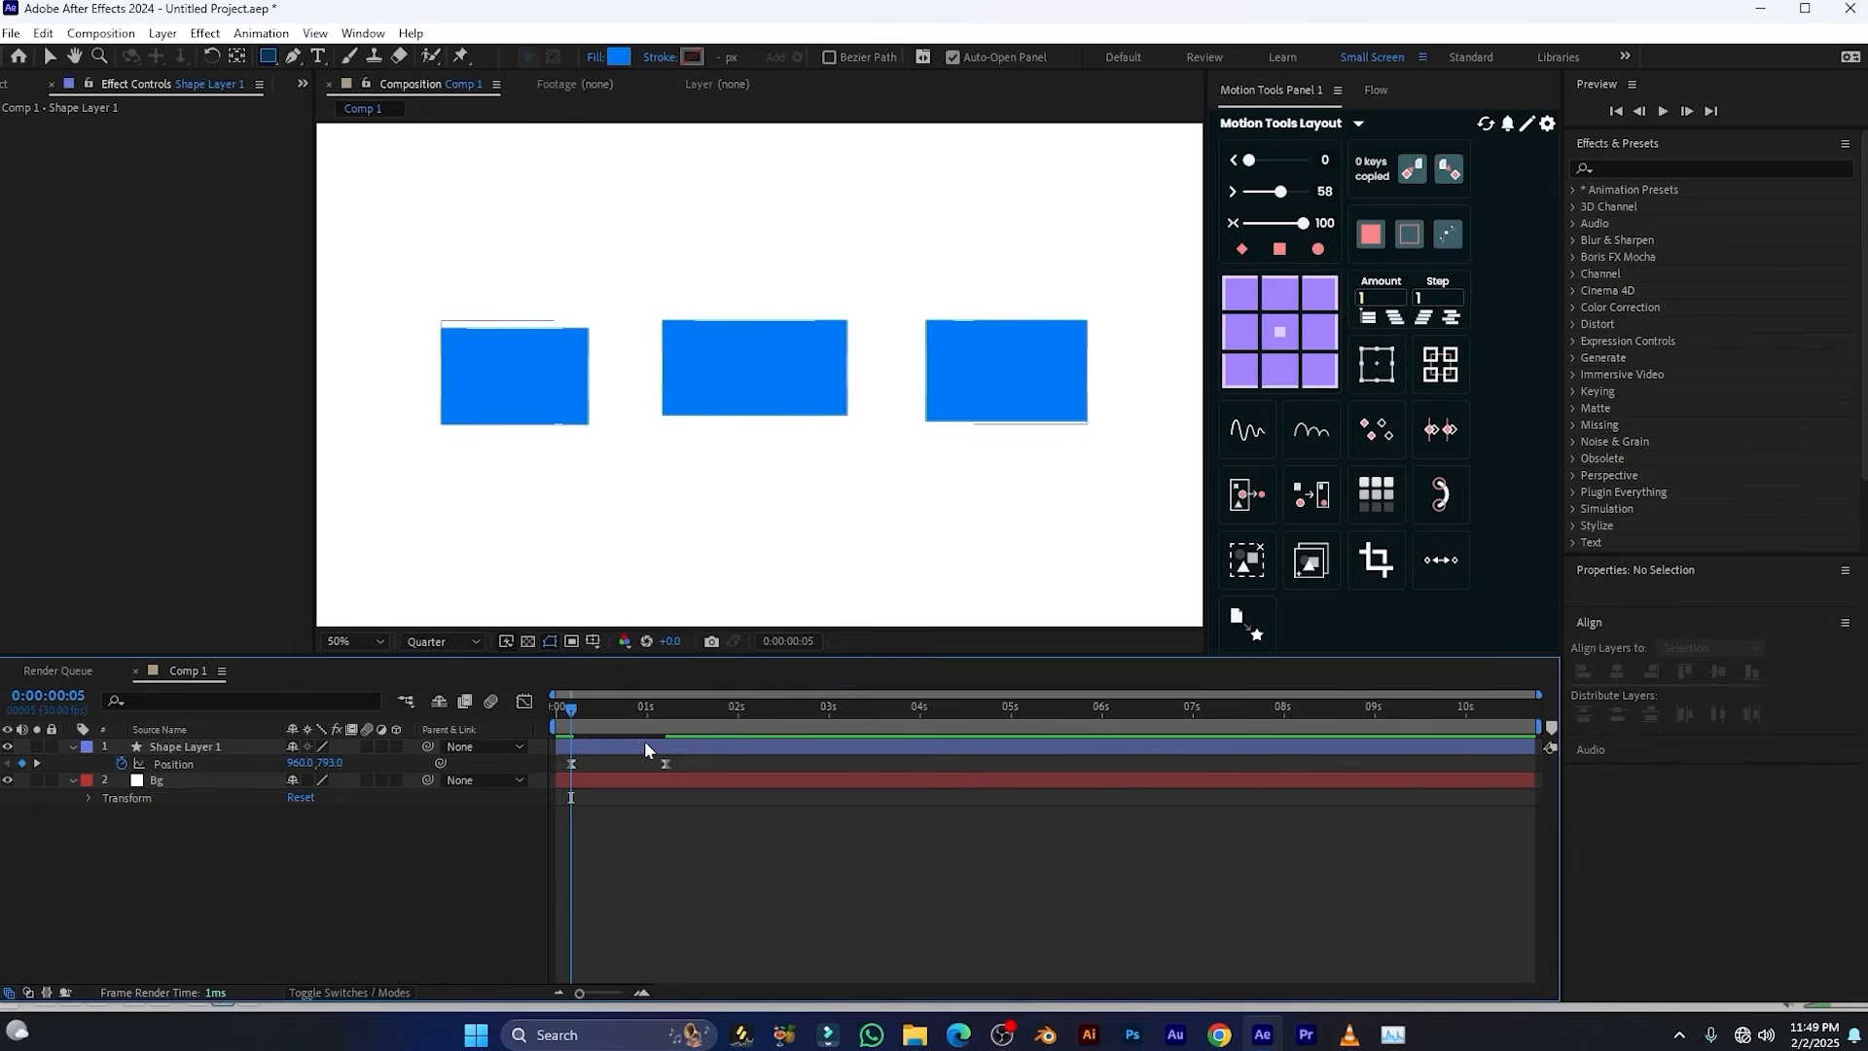
pyautogui.moveTo(573, 708); pyautogui.dragTo(623, 720)
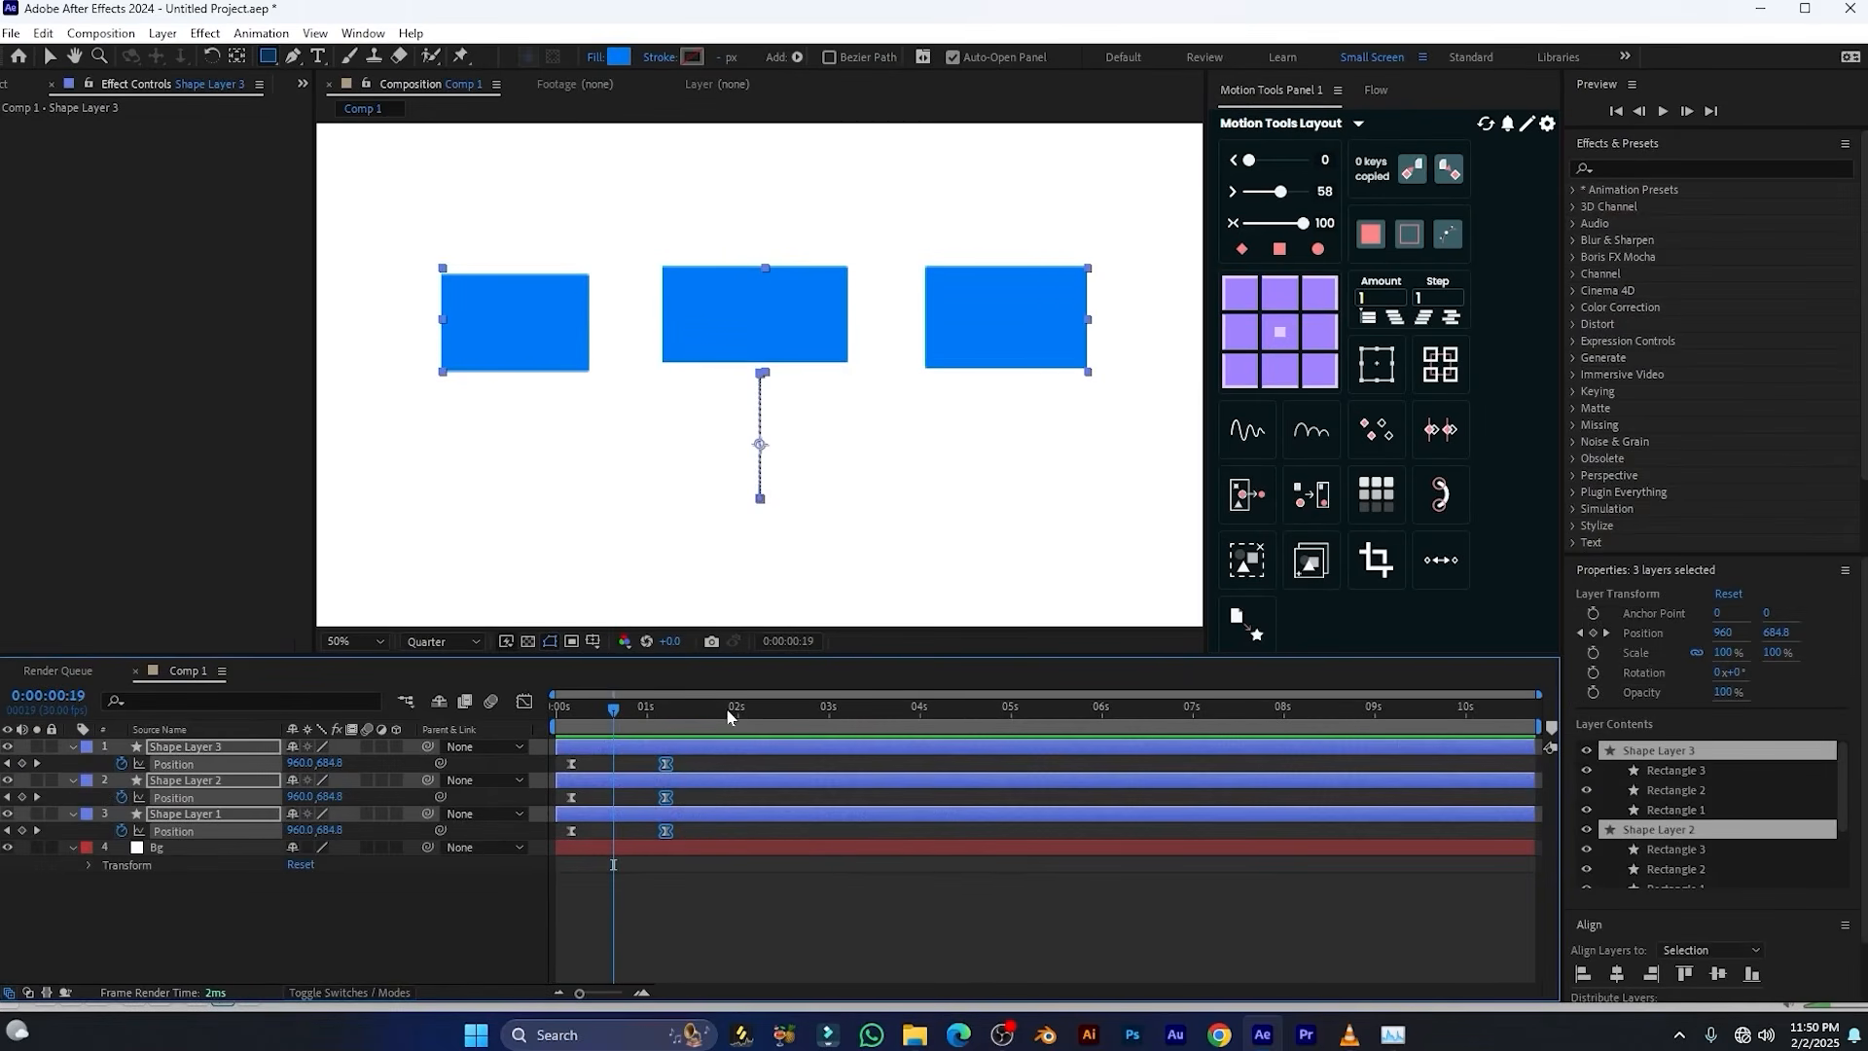
pyautogui.moveTo(728, 717); pyautogui.dragTo(767, 720)
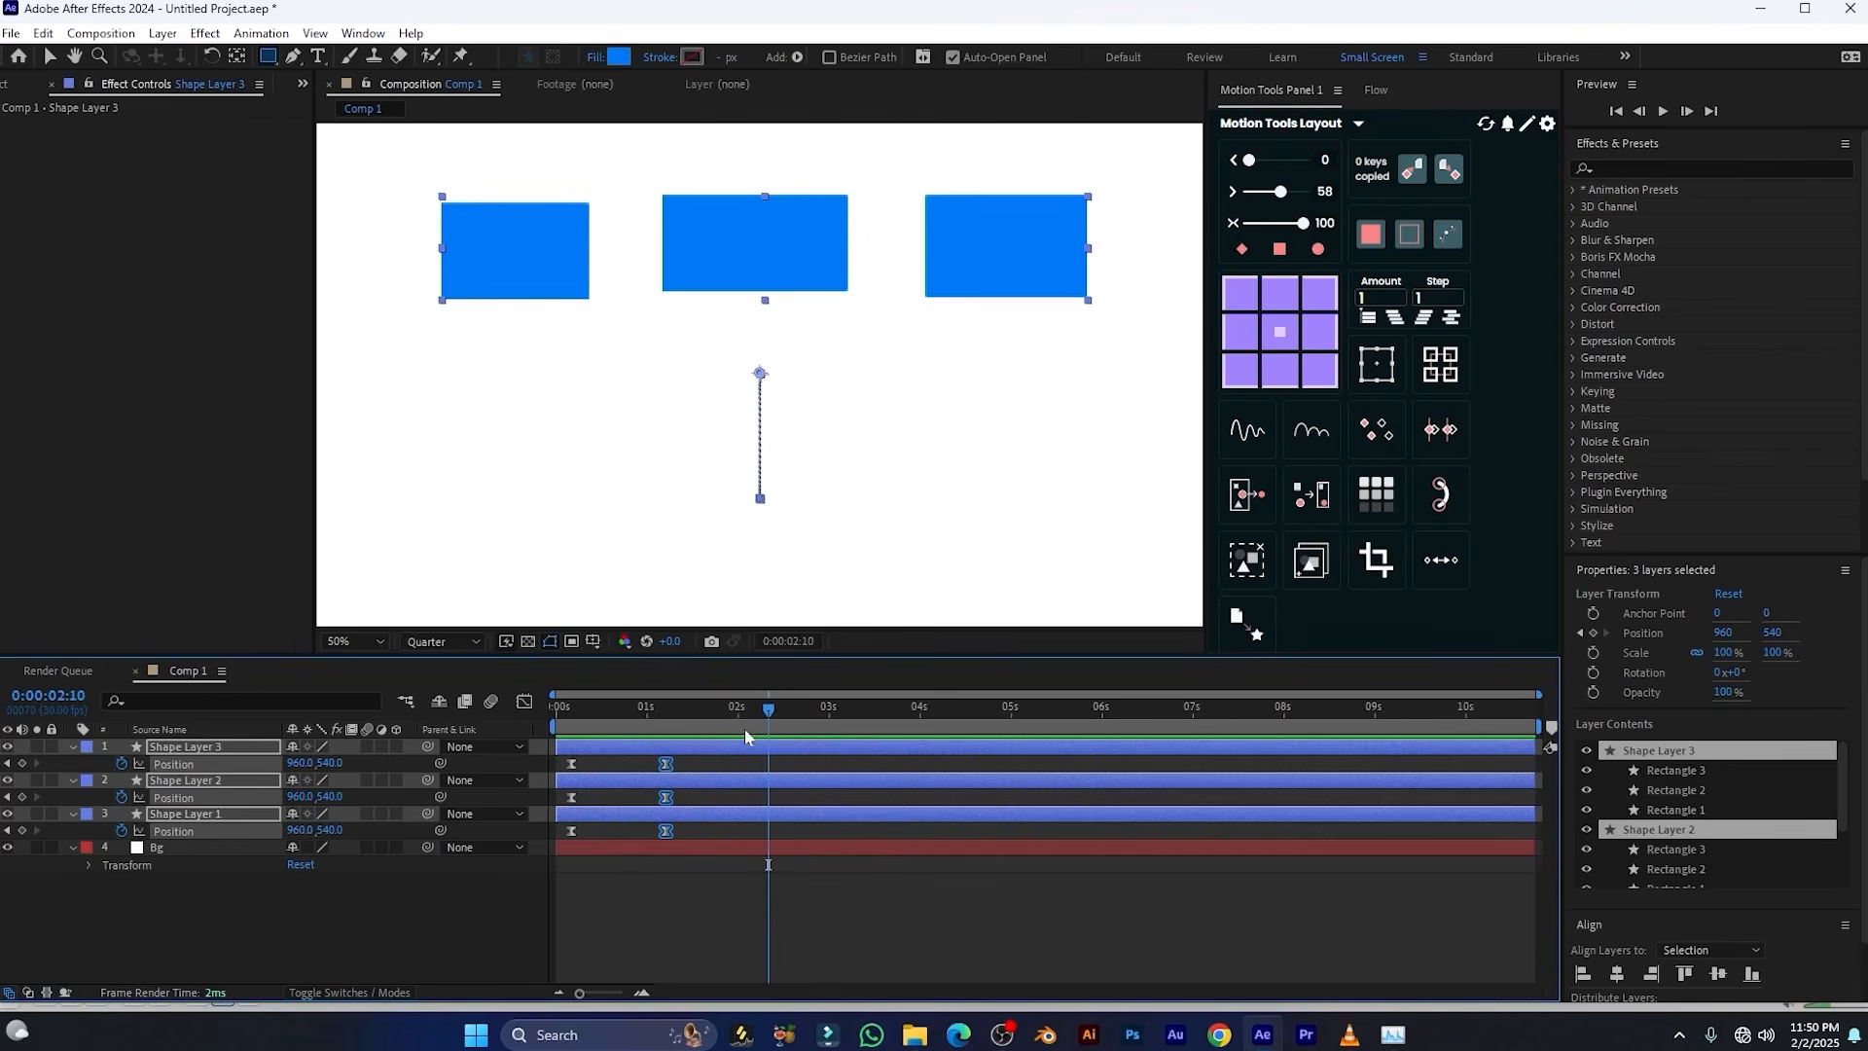
pyautogui.hotkey('ctrl', 'd')
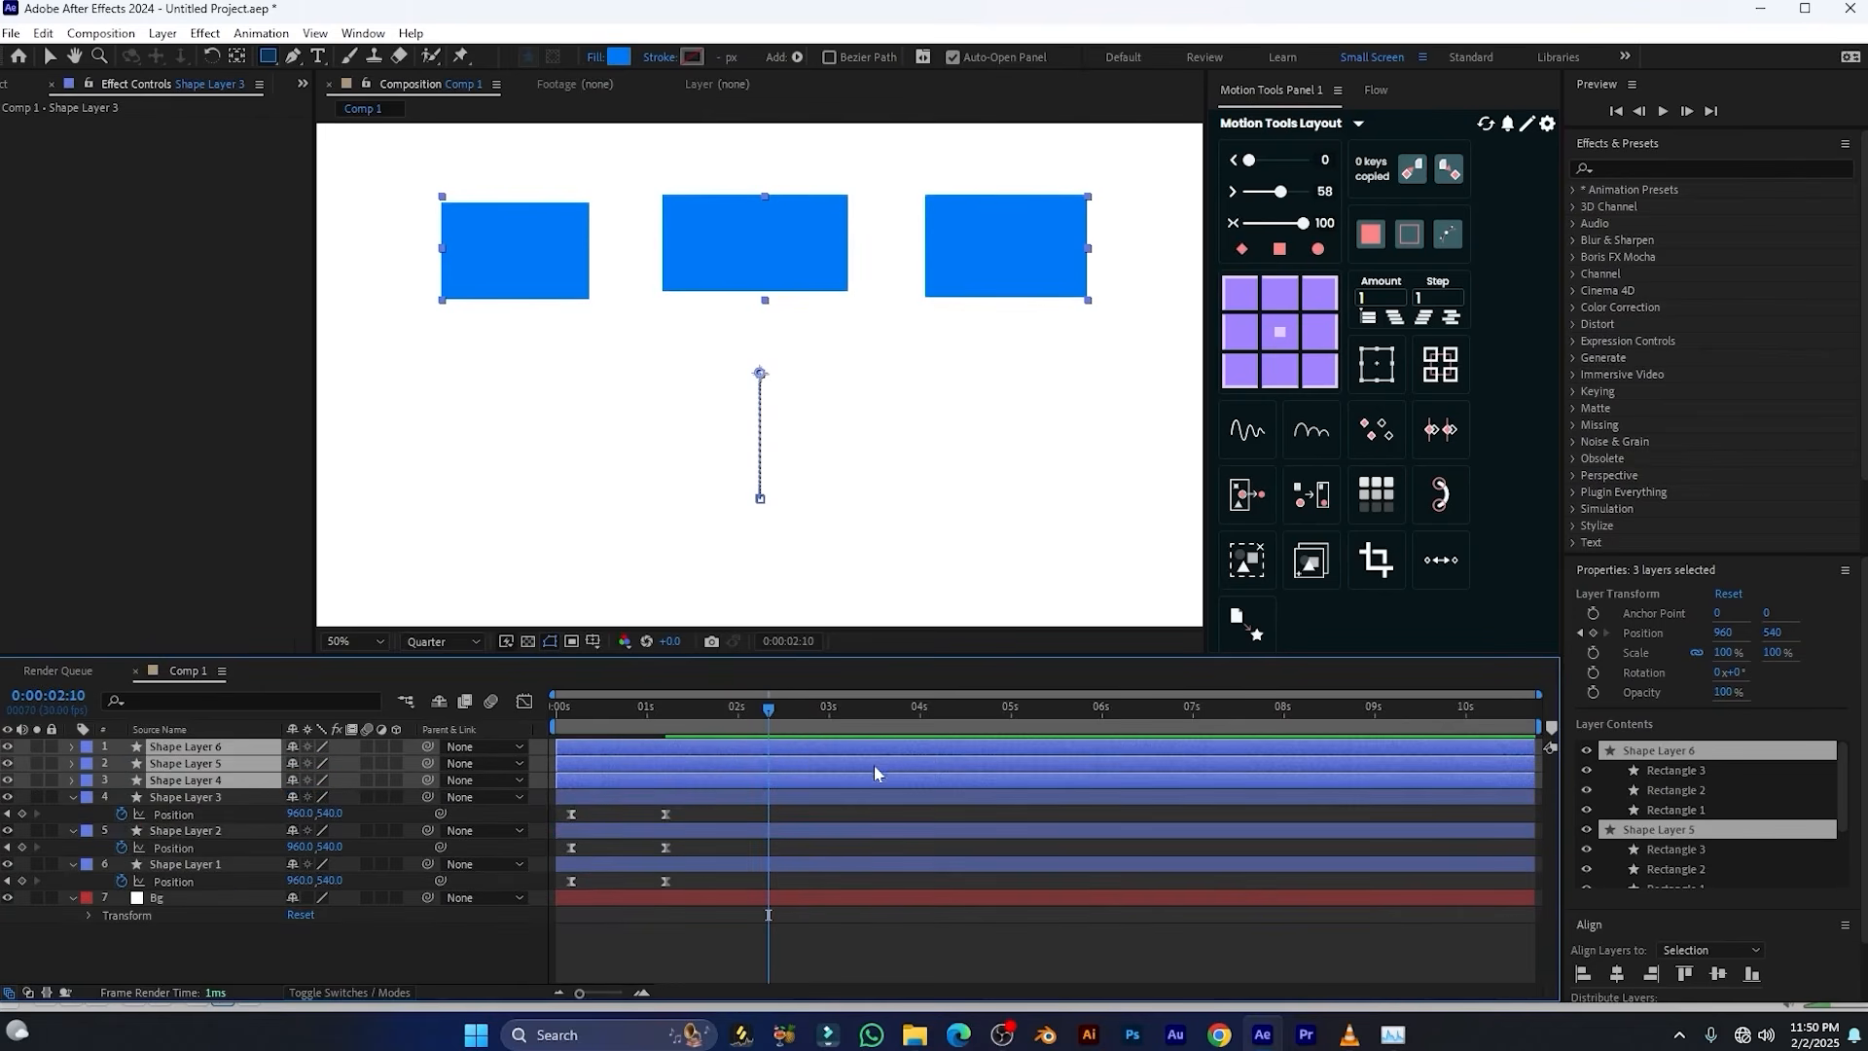
pyautogui.moveTo(684, 811); pyautogui.dragTo(655, 890)
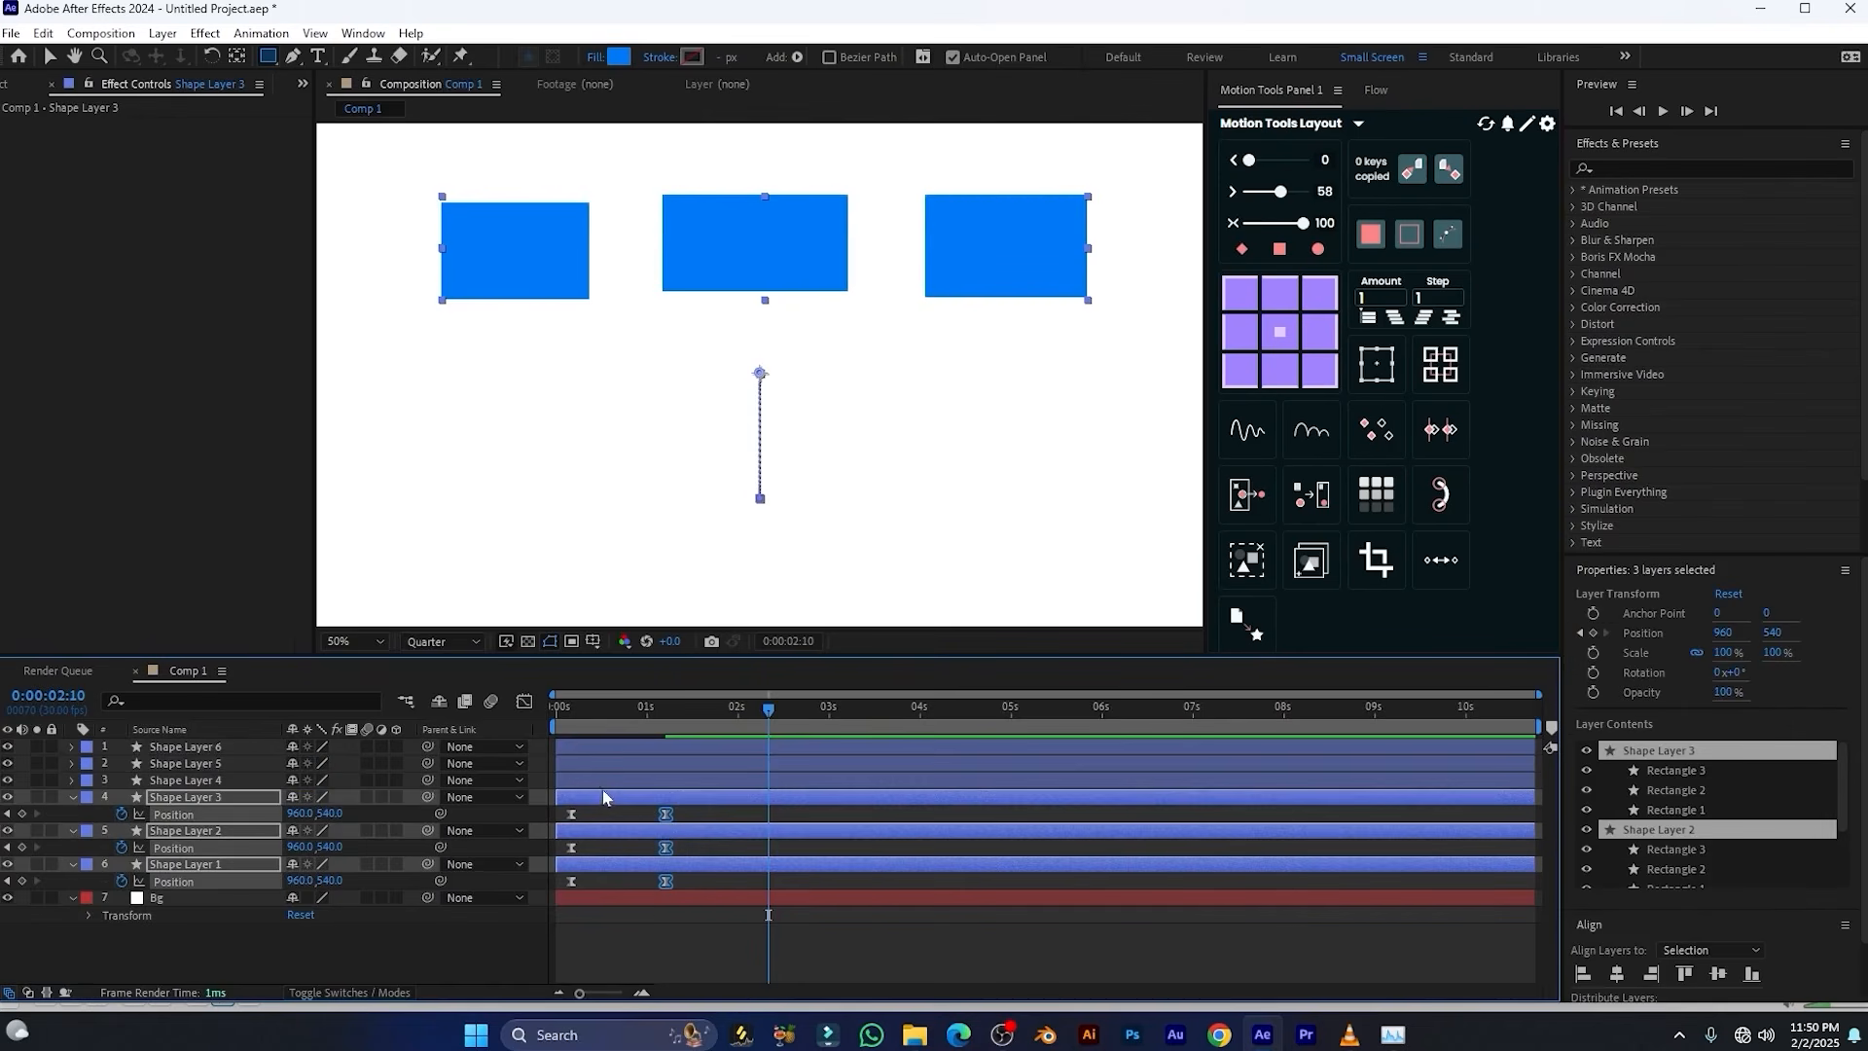
pyautogui.hotkey('ctrl', 'z')
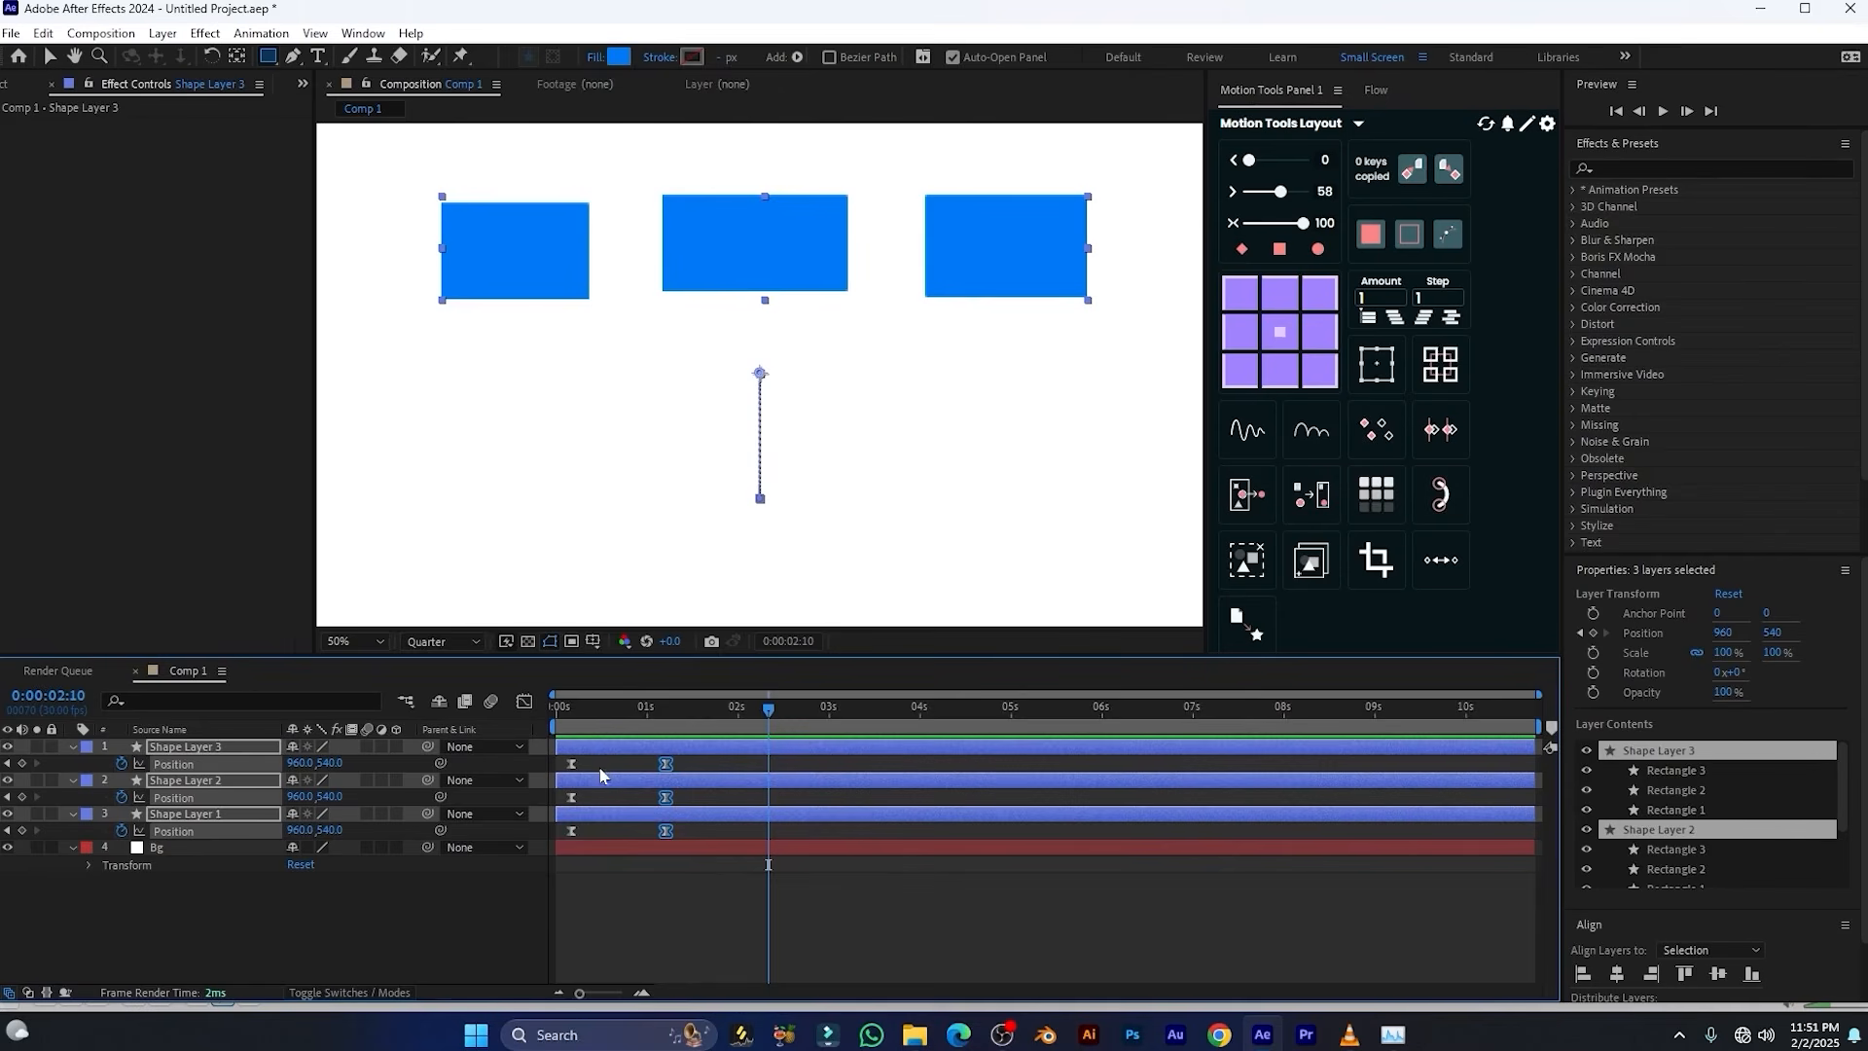
# Clone the second Position keyframes of all three shape layers to the playhead at 0:00:02:10 with Motion Tools
pyautogui.moveTo(593, 757); pyautogui.dragTo(550, 839)
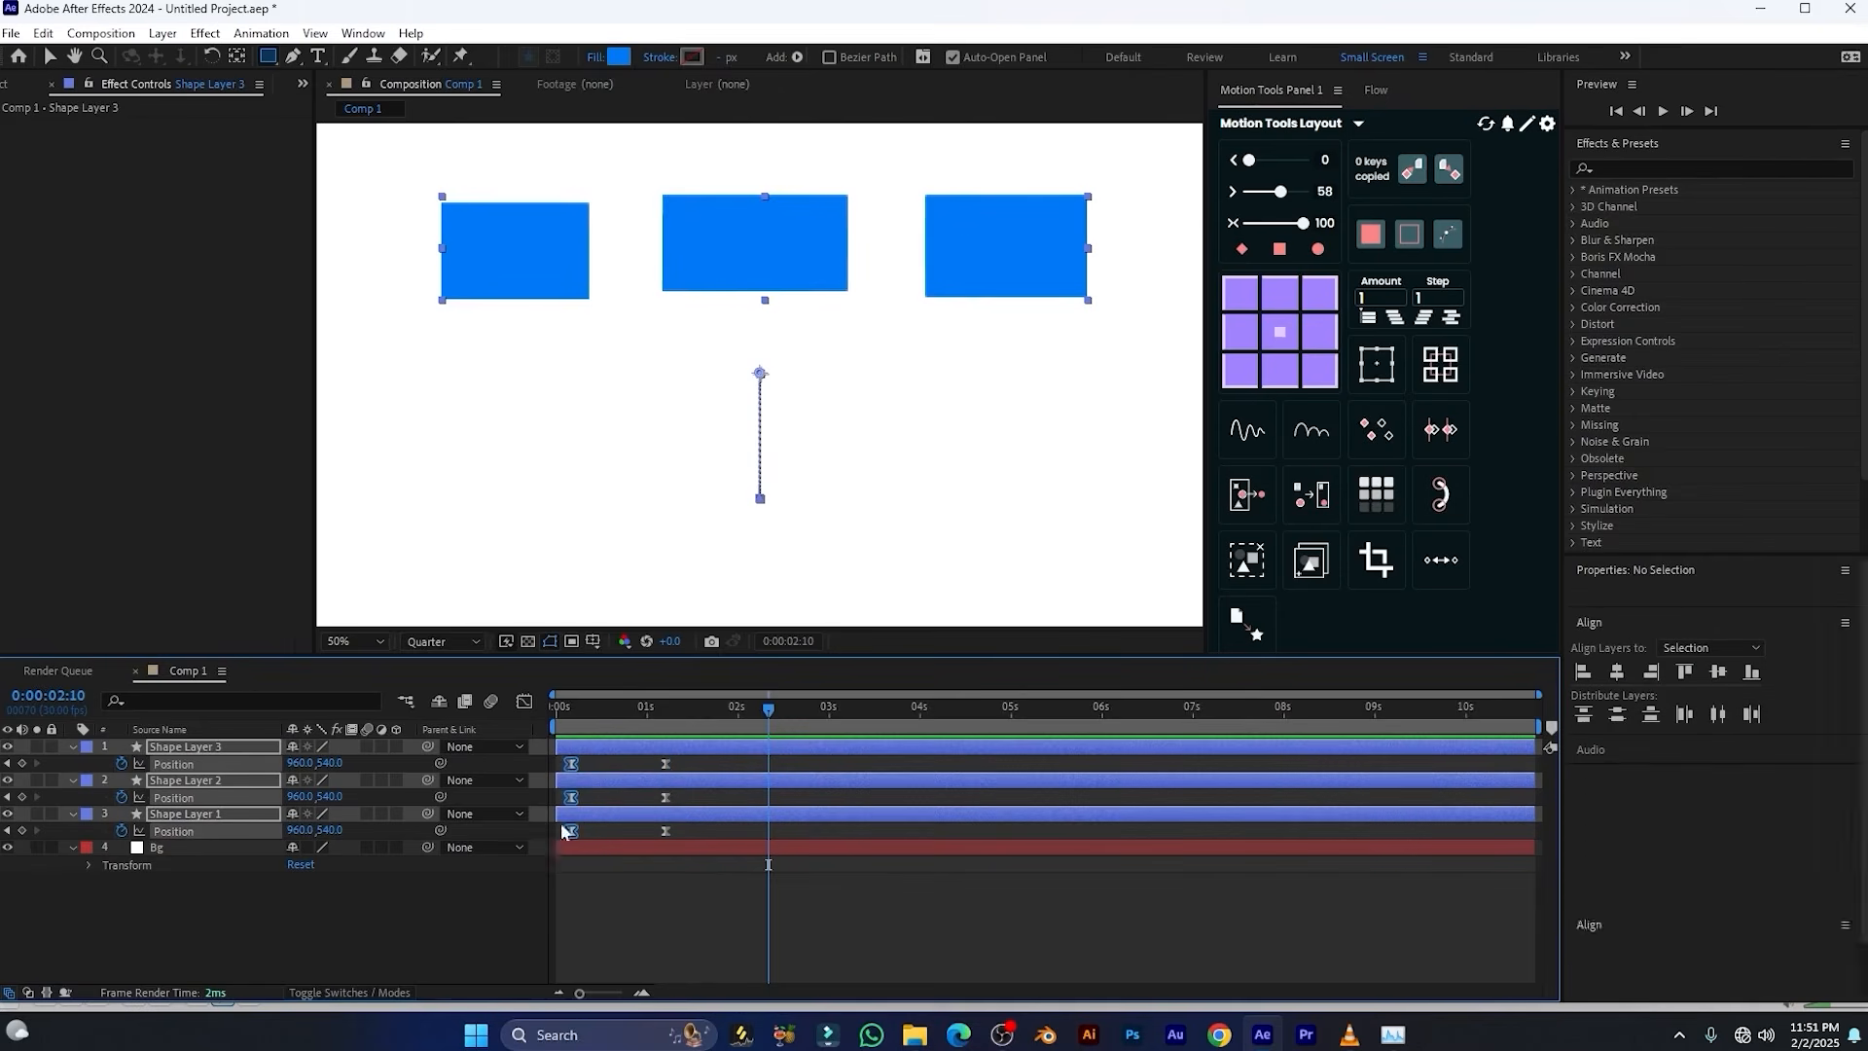
pyautogui.moveTo(648, 753); pyautogui.dragTo(683, 865)
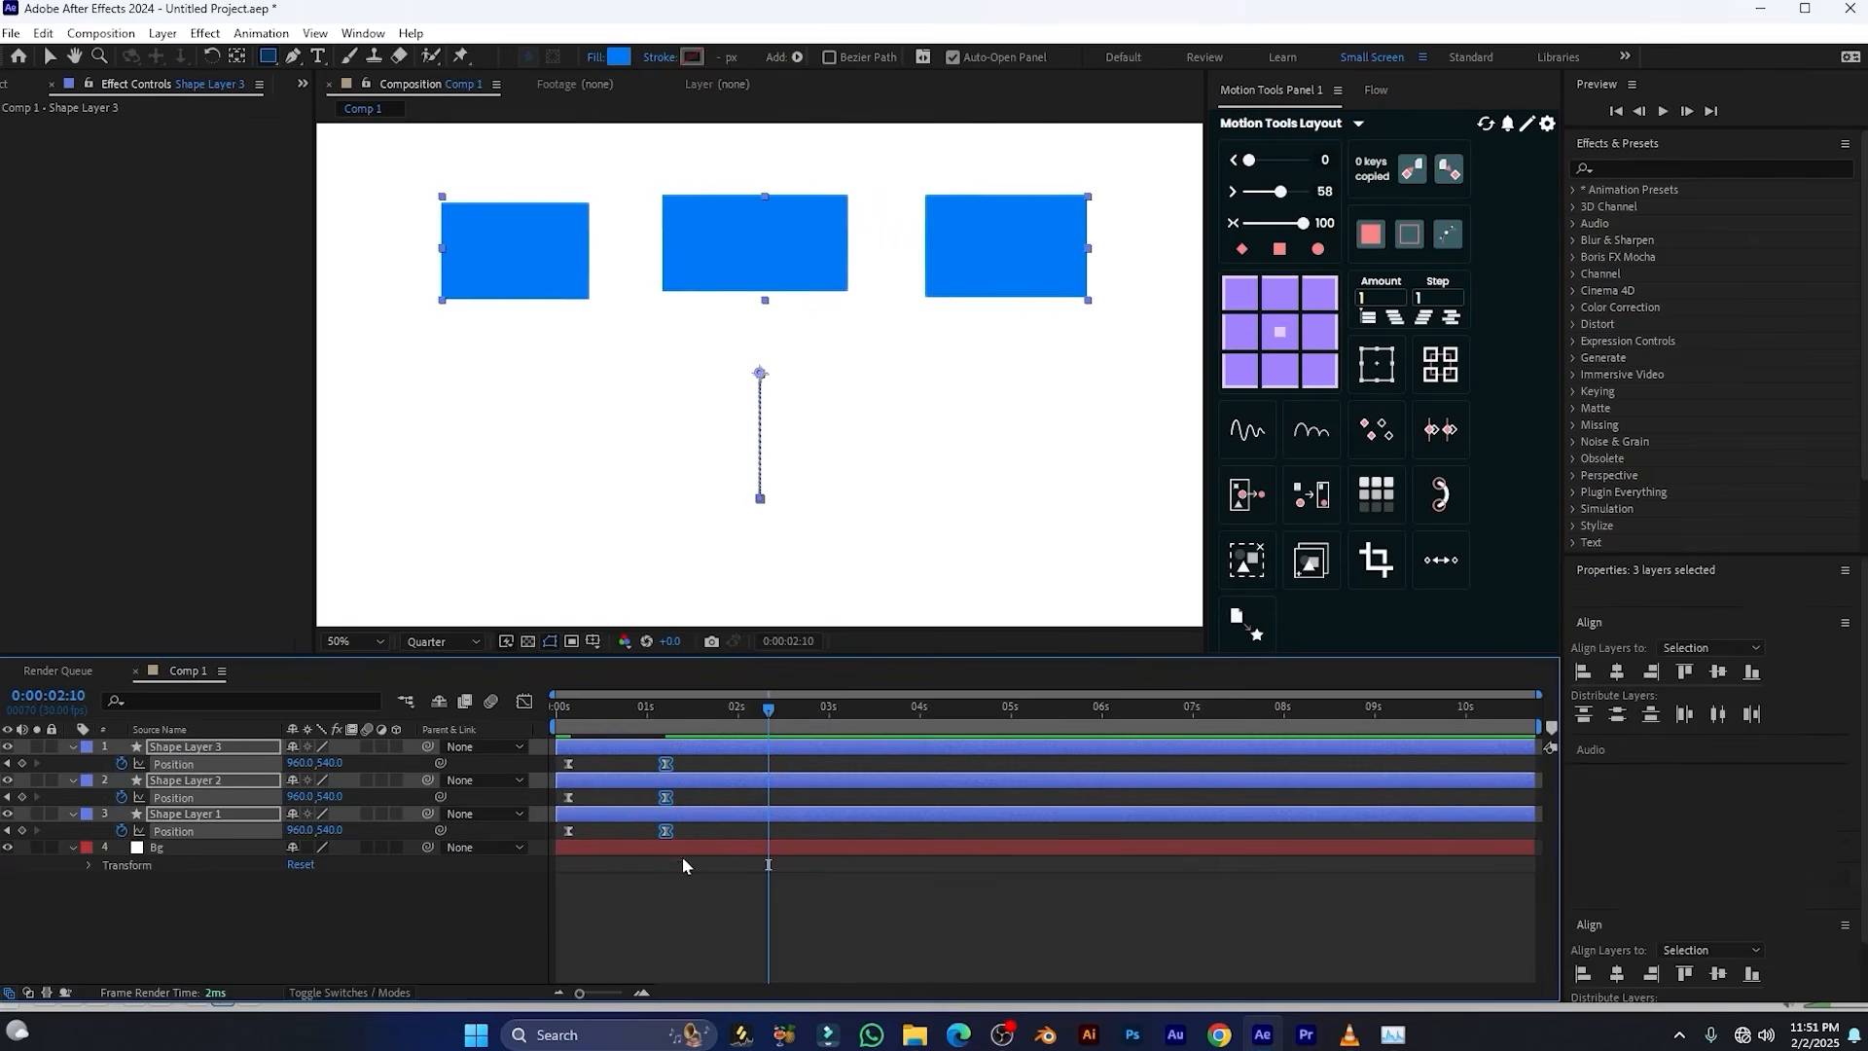
pyautogui.click(1376, 431)
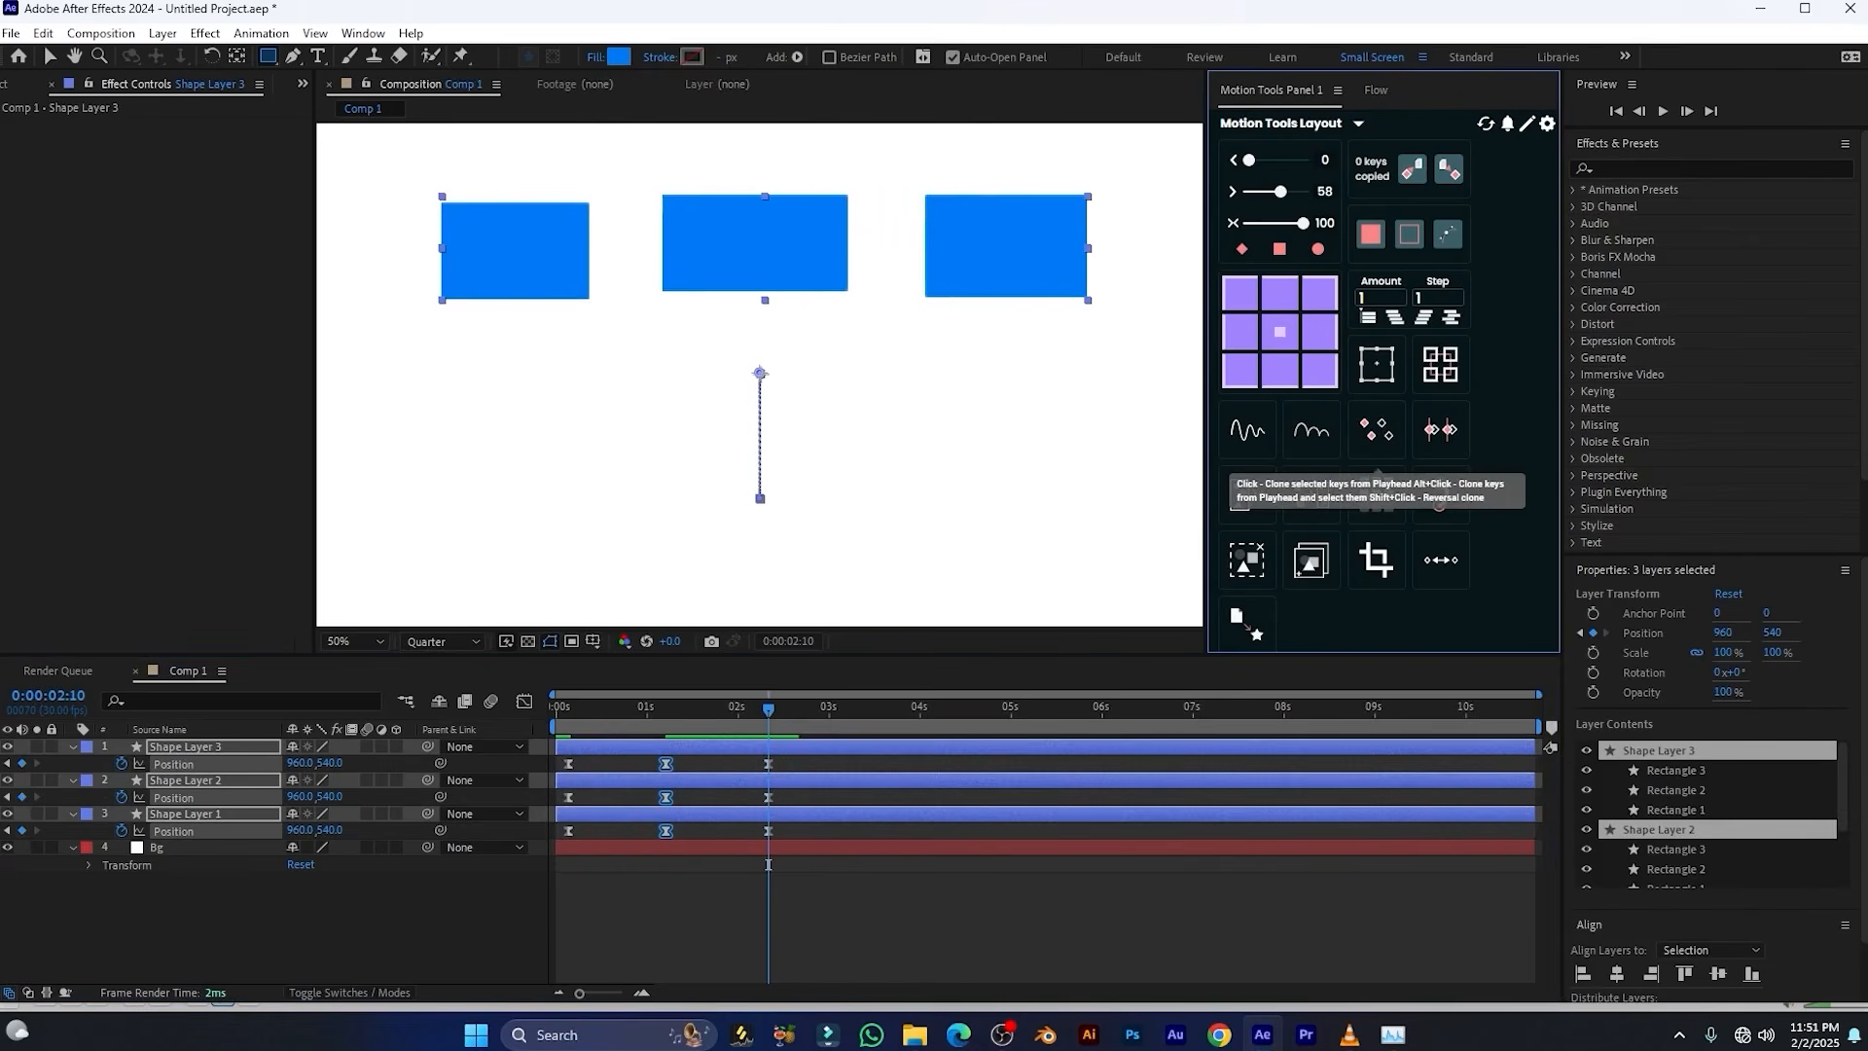
# Clone the first Position keyframes of all three shape layers to 0:00:03:21 and play back the animation from the start
pyautogui.moveTo(759, 724); pyautogui.dragTo(887, 719)
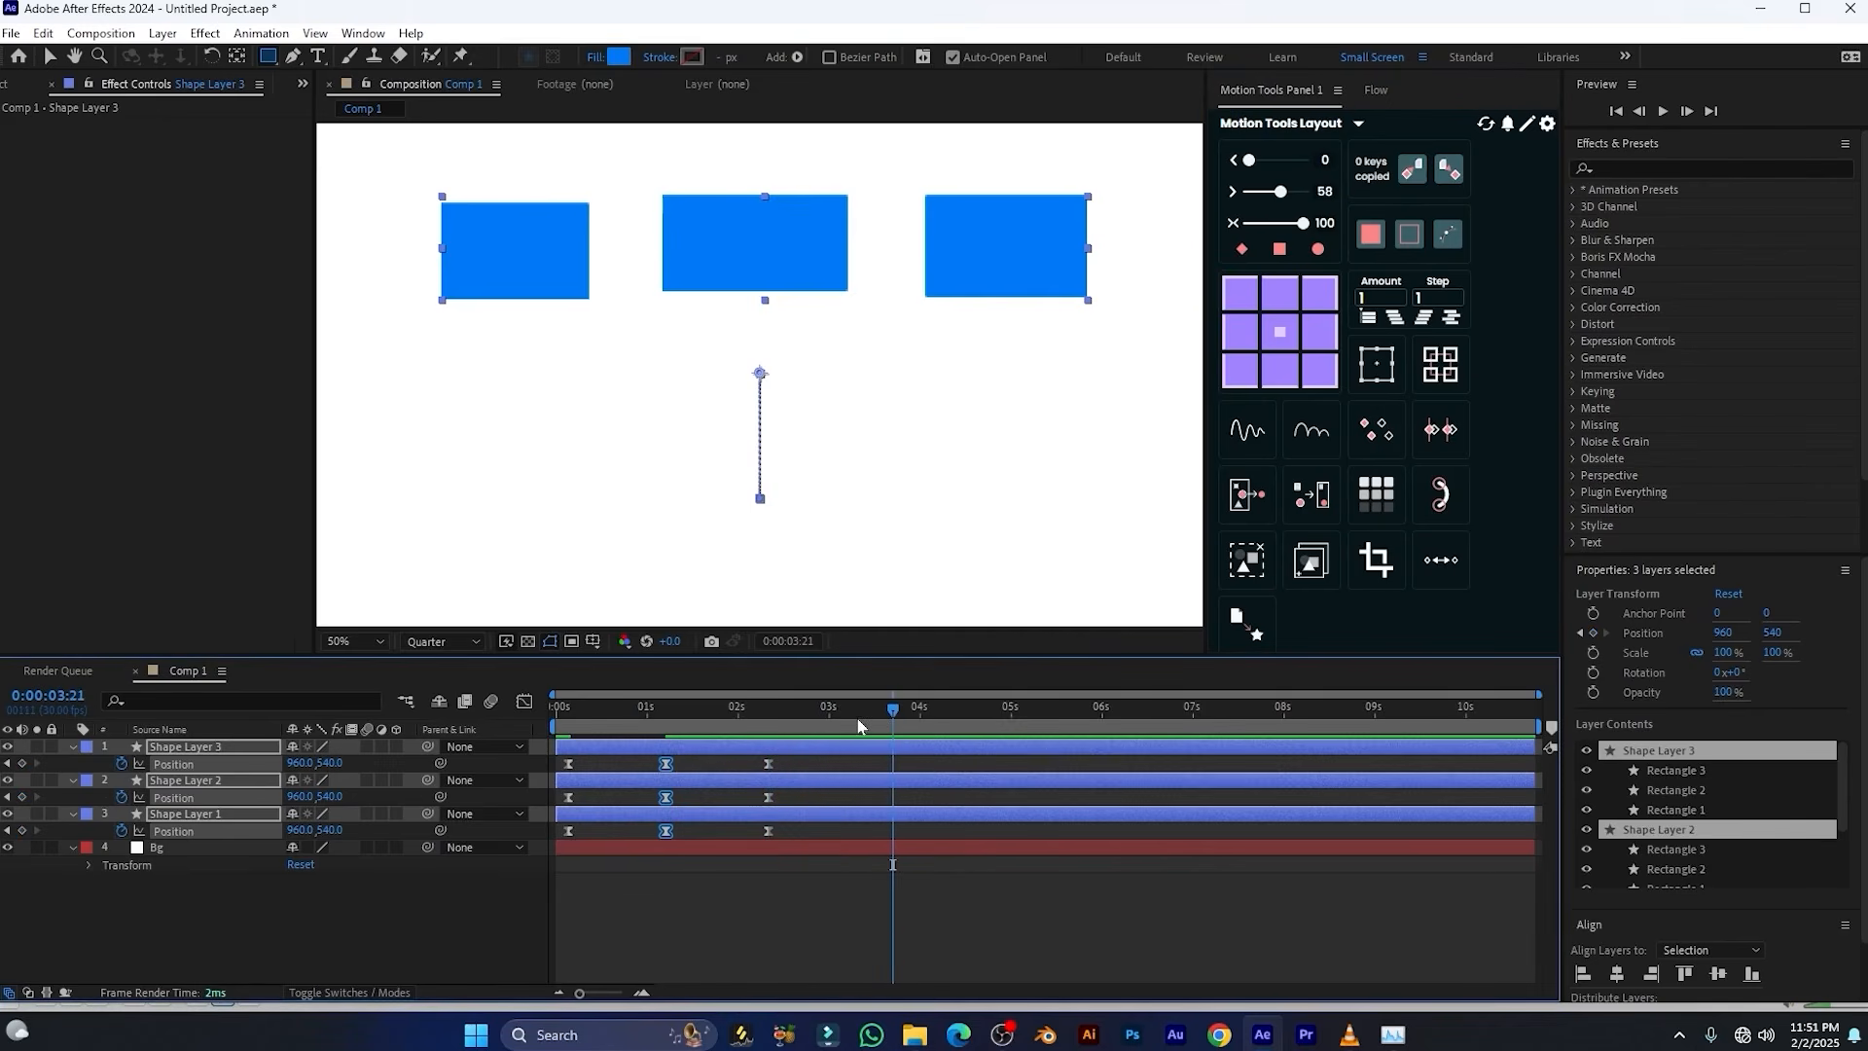
pyautogui.moveTo(601, 757); pyautogui.dragTo(541, 908)
pyautogui.click(1380, 434)
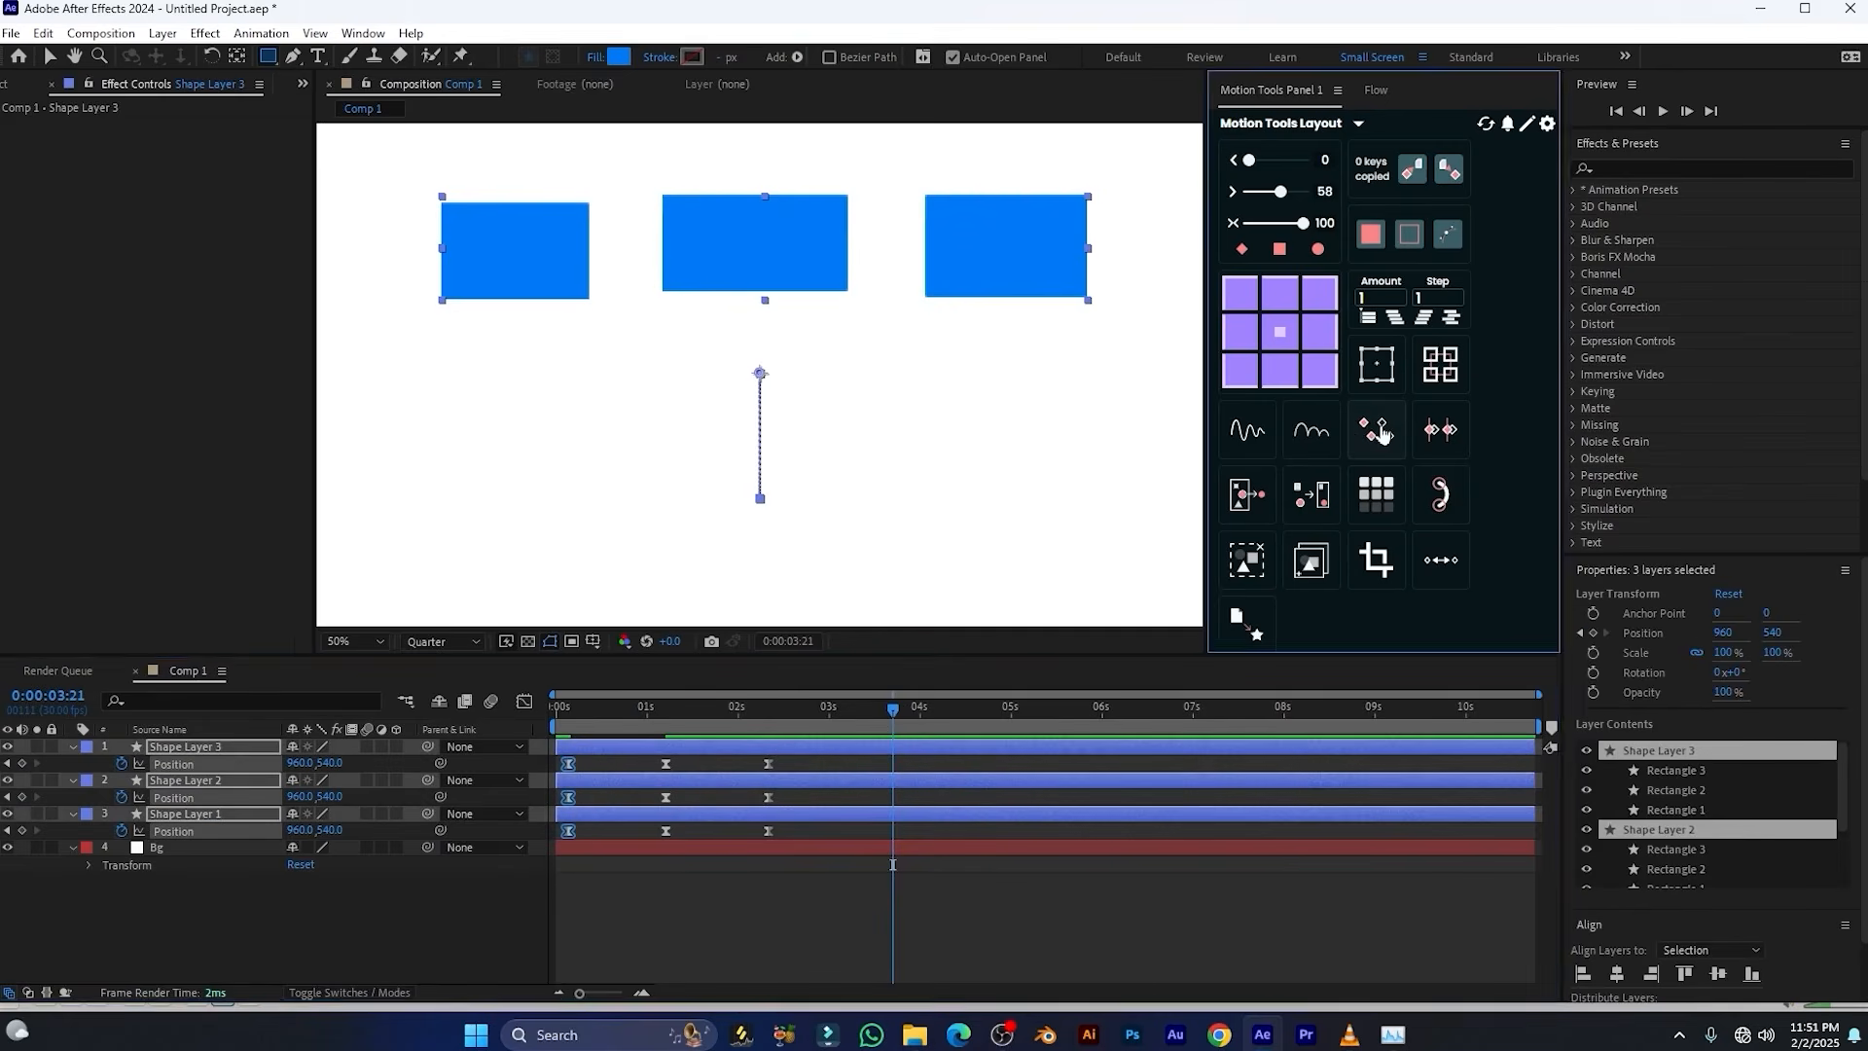
pyautogui.moveTo(893, 712); pyautogui.dragTo(553, 712)
pyautogui.press('space')
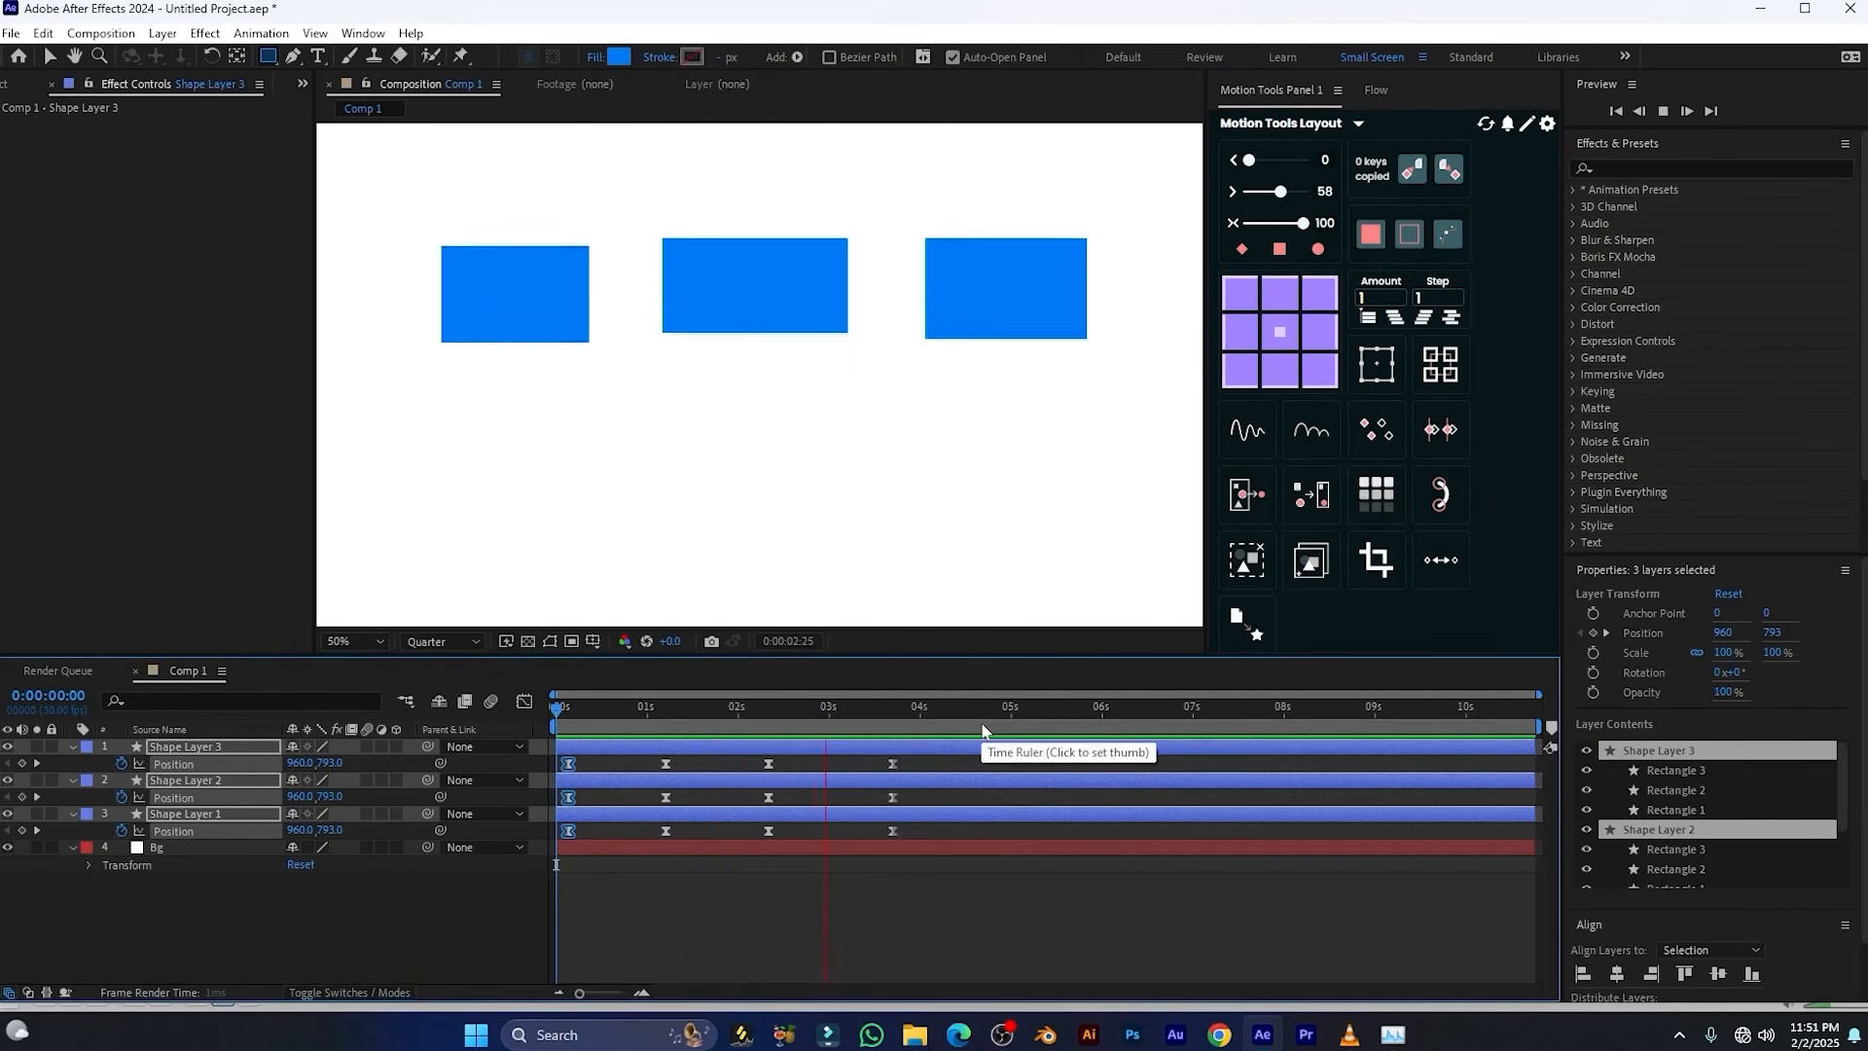
pyautogui.press('space')
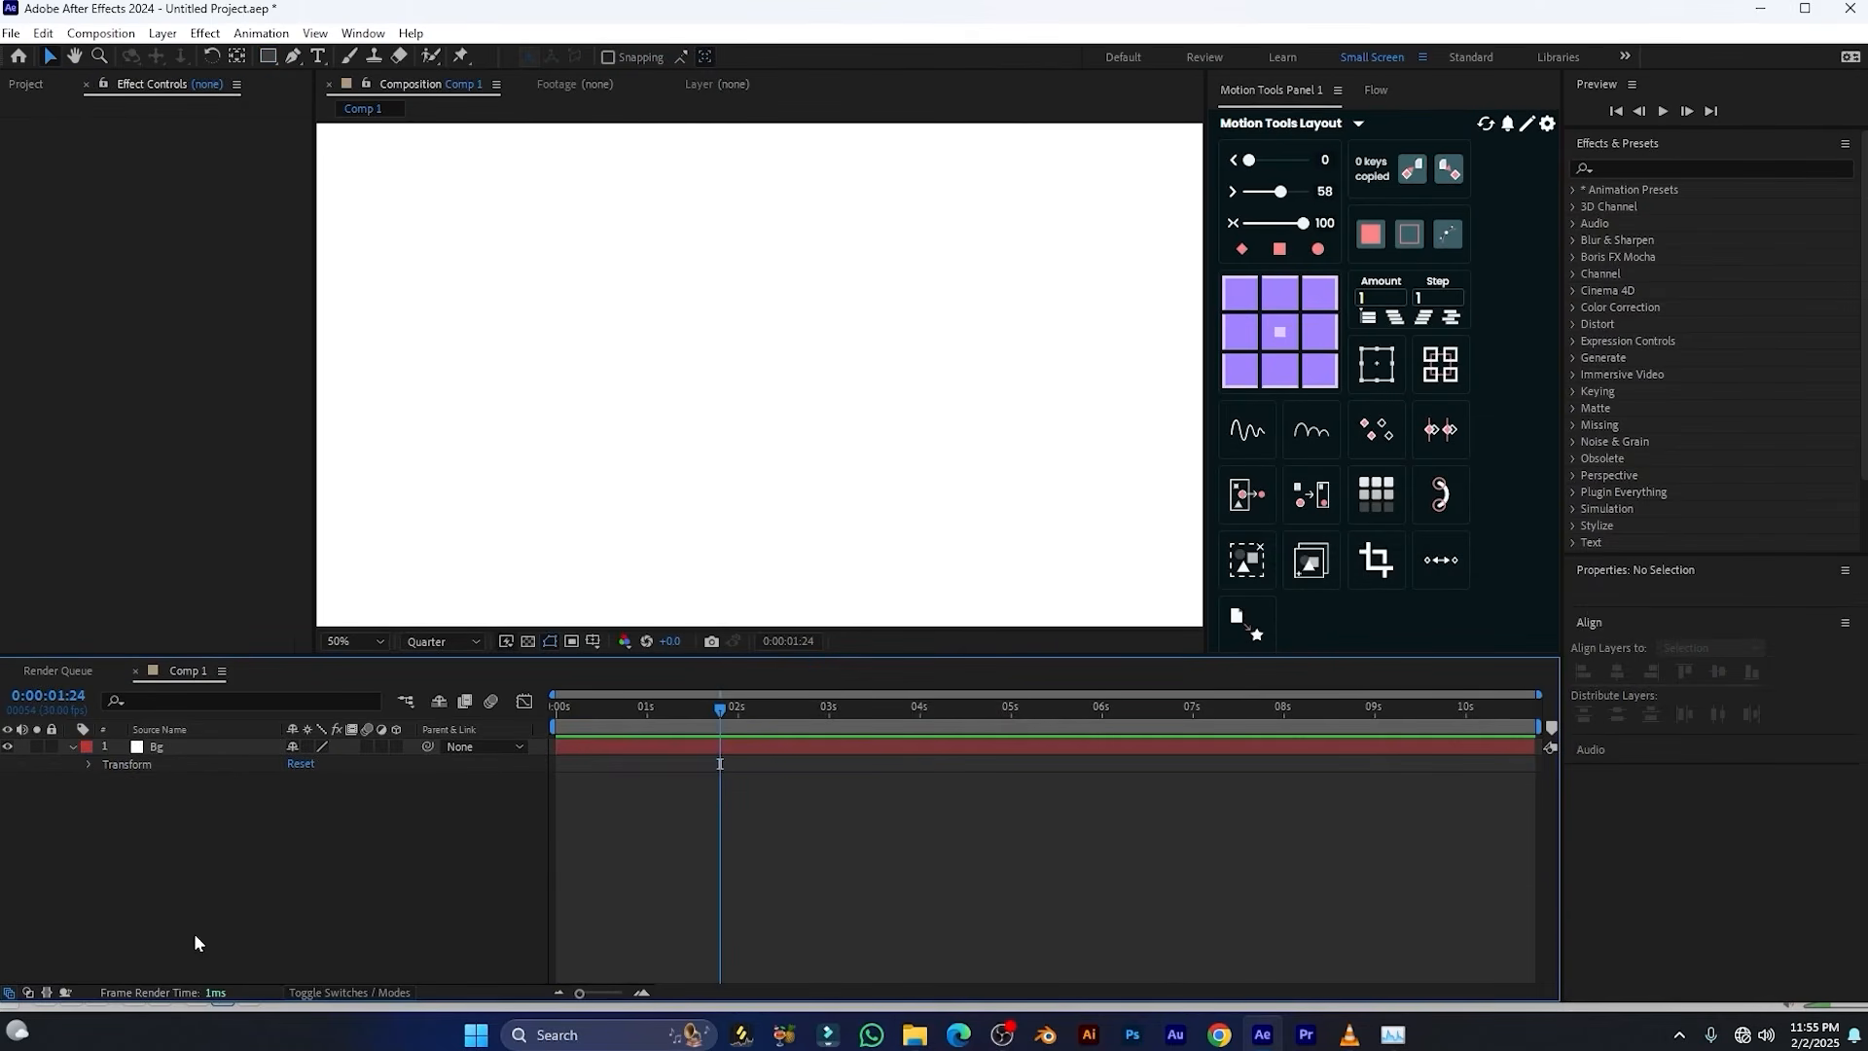
# Draw a rectangle about 214 × 116 near the centre of the empty composition
pyautogui.click(267, 56)
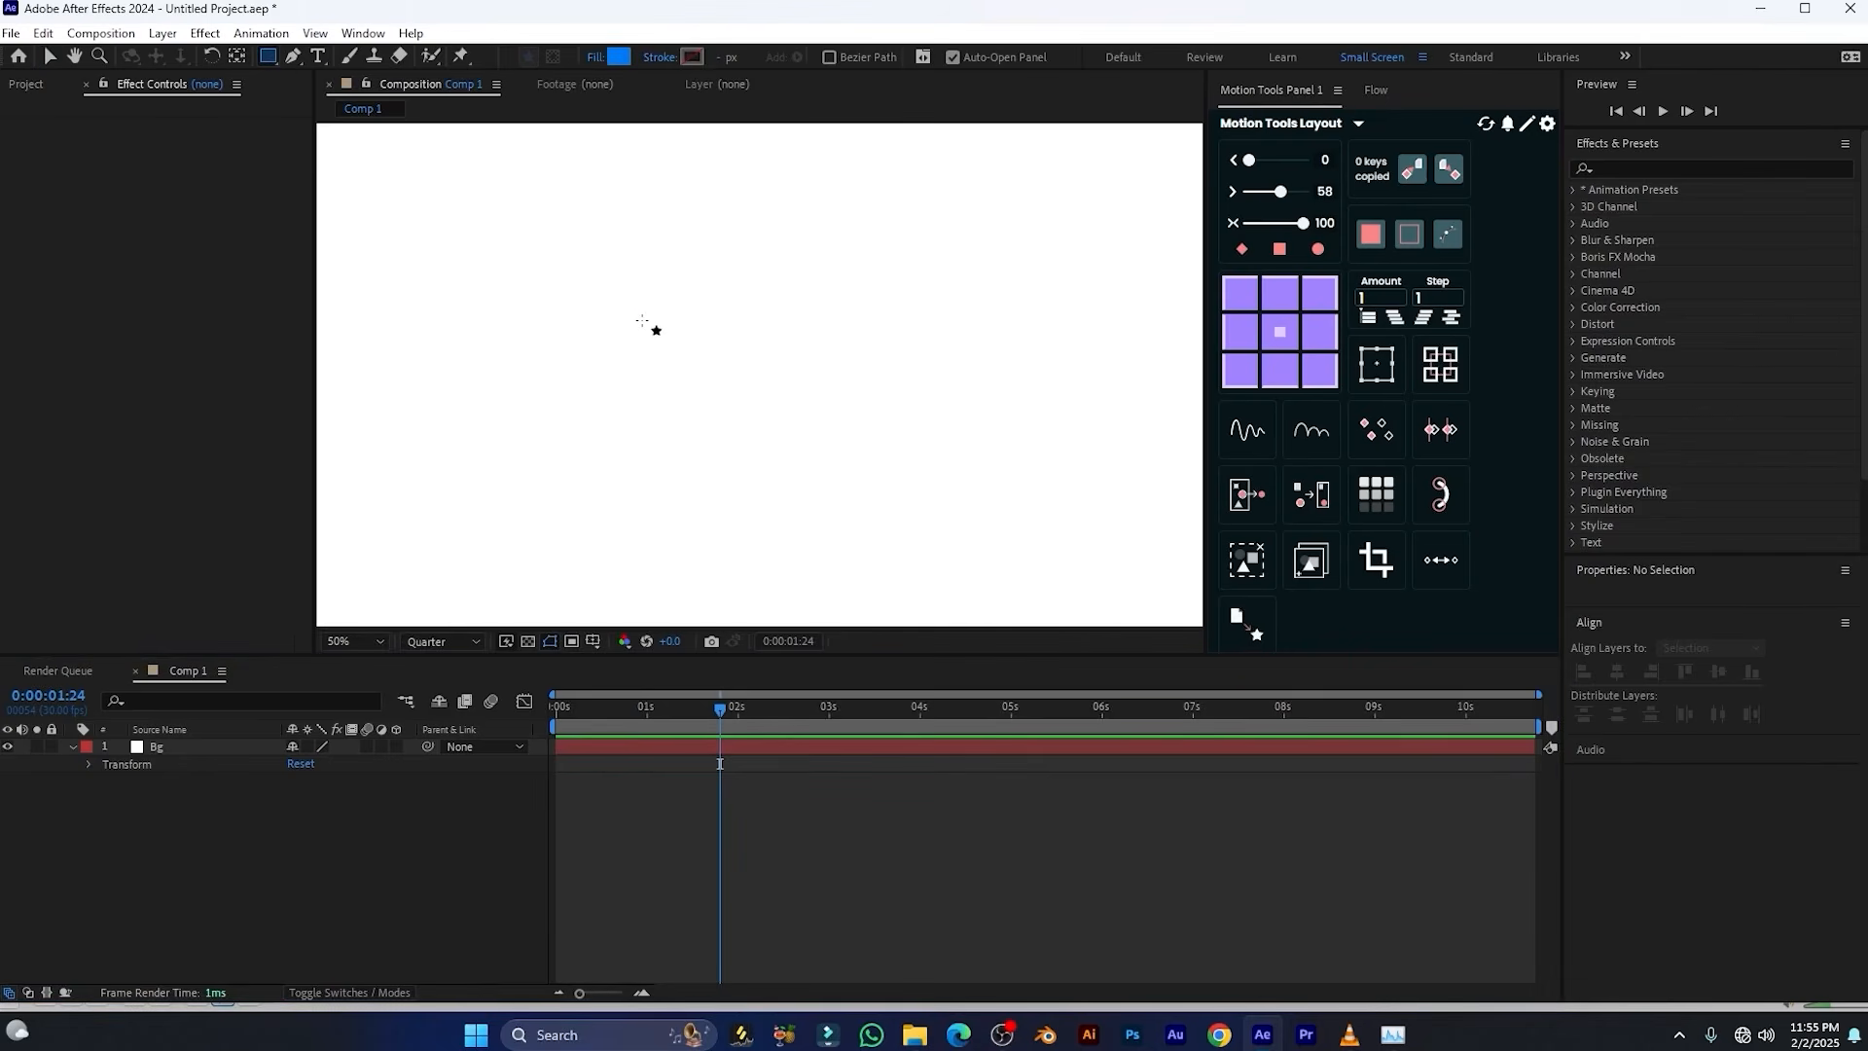
pyautogui.moveTo(641, 320); pyautogui.dragTo(748, 379)
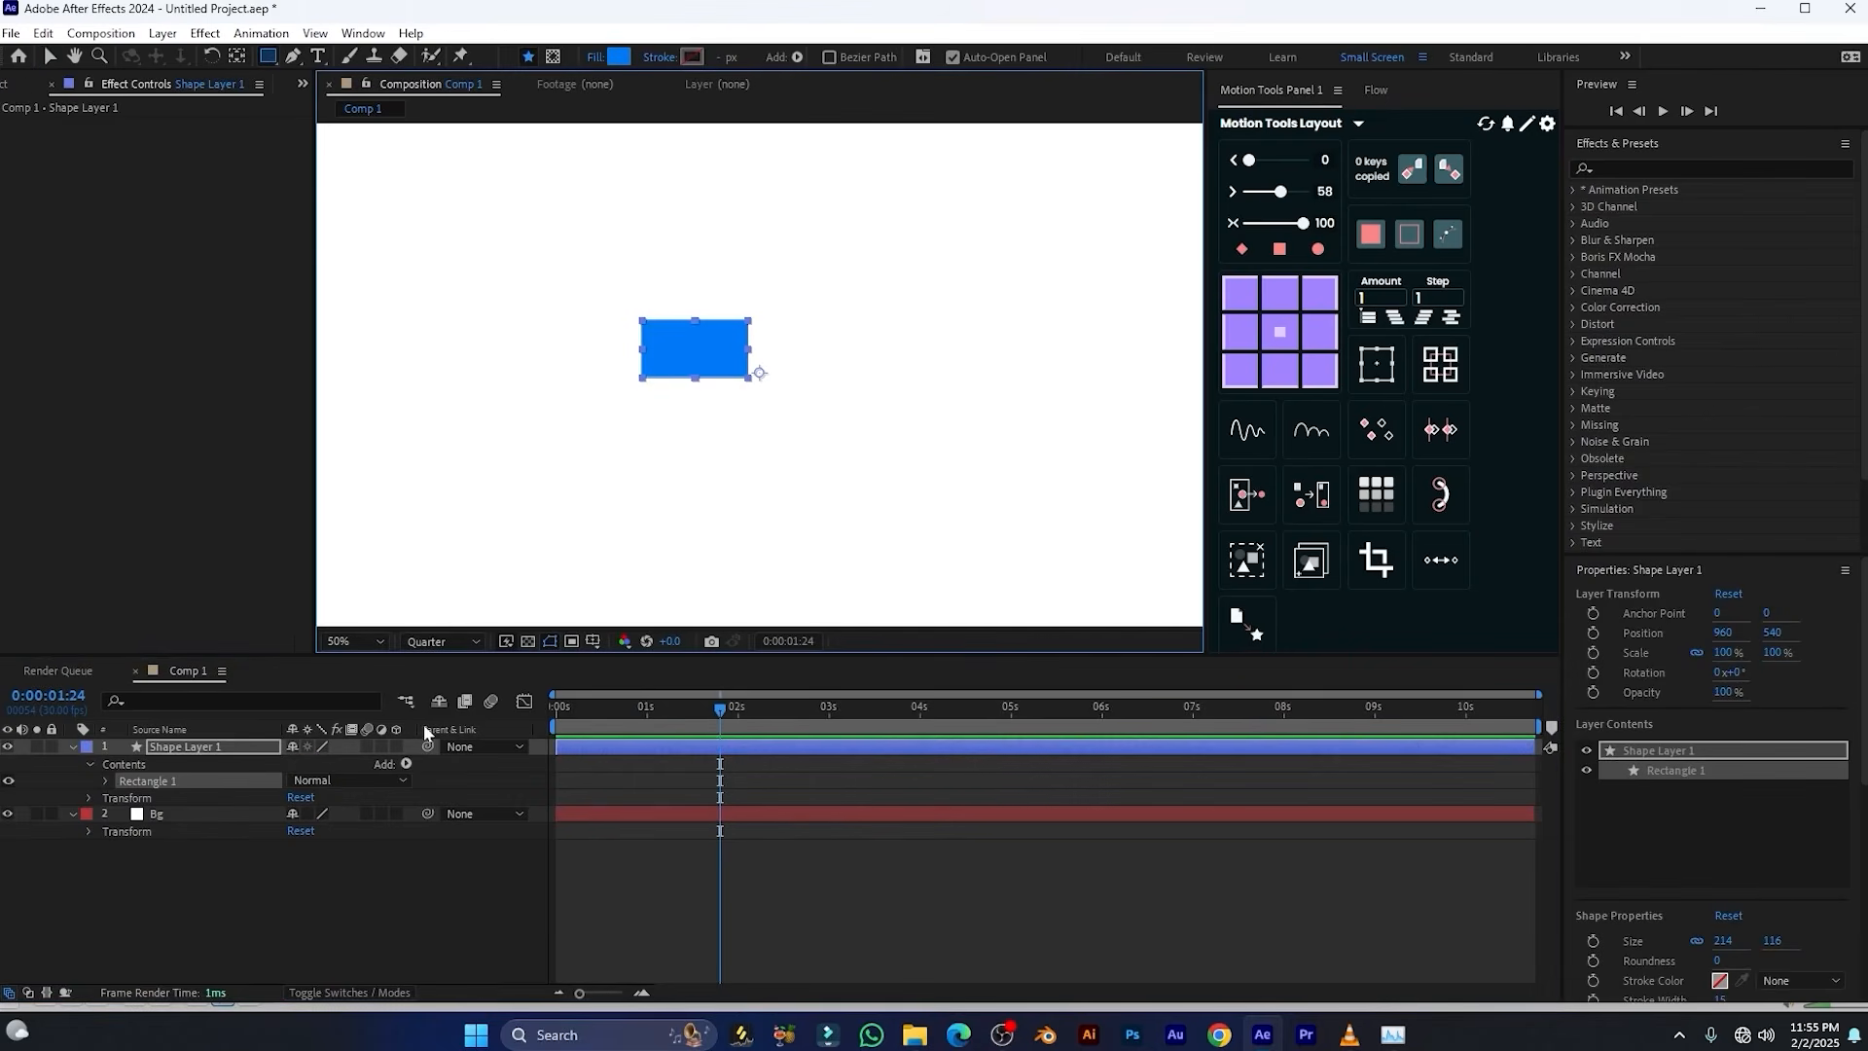
pyautogui.press('v')
# Duplicate Shape Layer 1 twice and spread the three rectangles out in a horizontal row
pyautogui.click(196, 749)
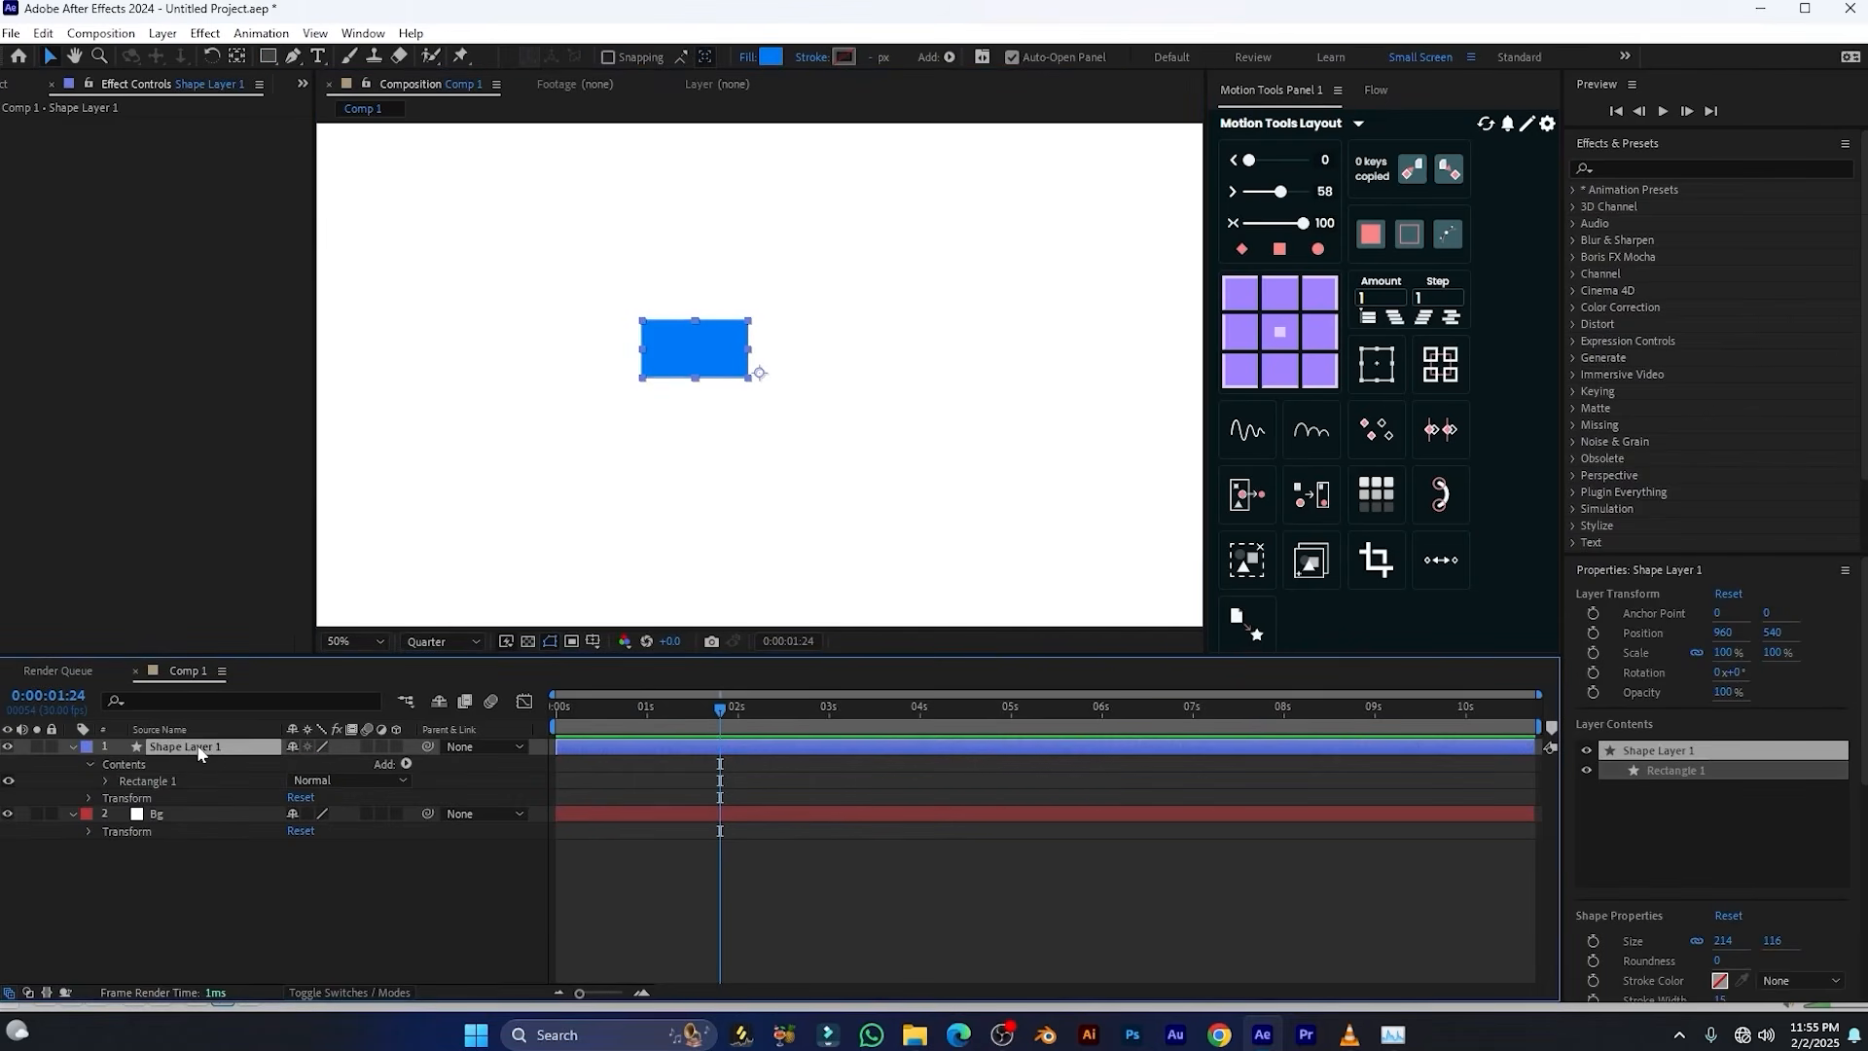
pyautogui.hotkey('ctrl', 'd')
pyautogui.hotkey('ctrl', 'd')
pyautogui.moveTo(669, 358); pyautogui.dragTo(942, 353)
pyautogui.moveTo(711, 348); pyautogui.dragTo(788, 346)
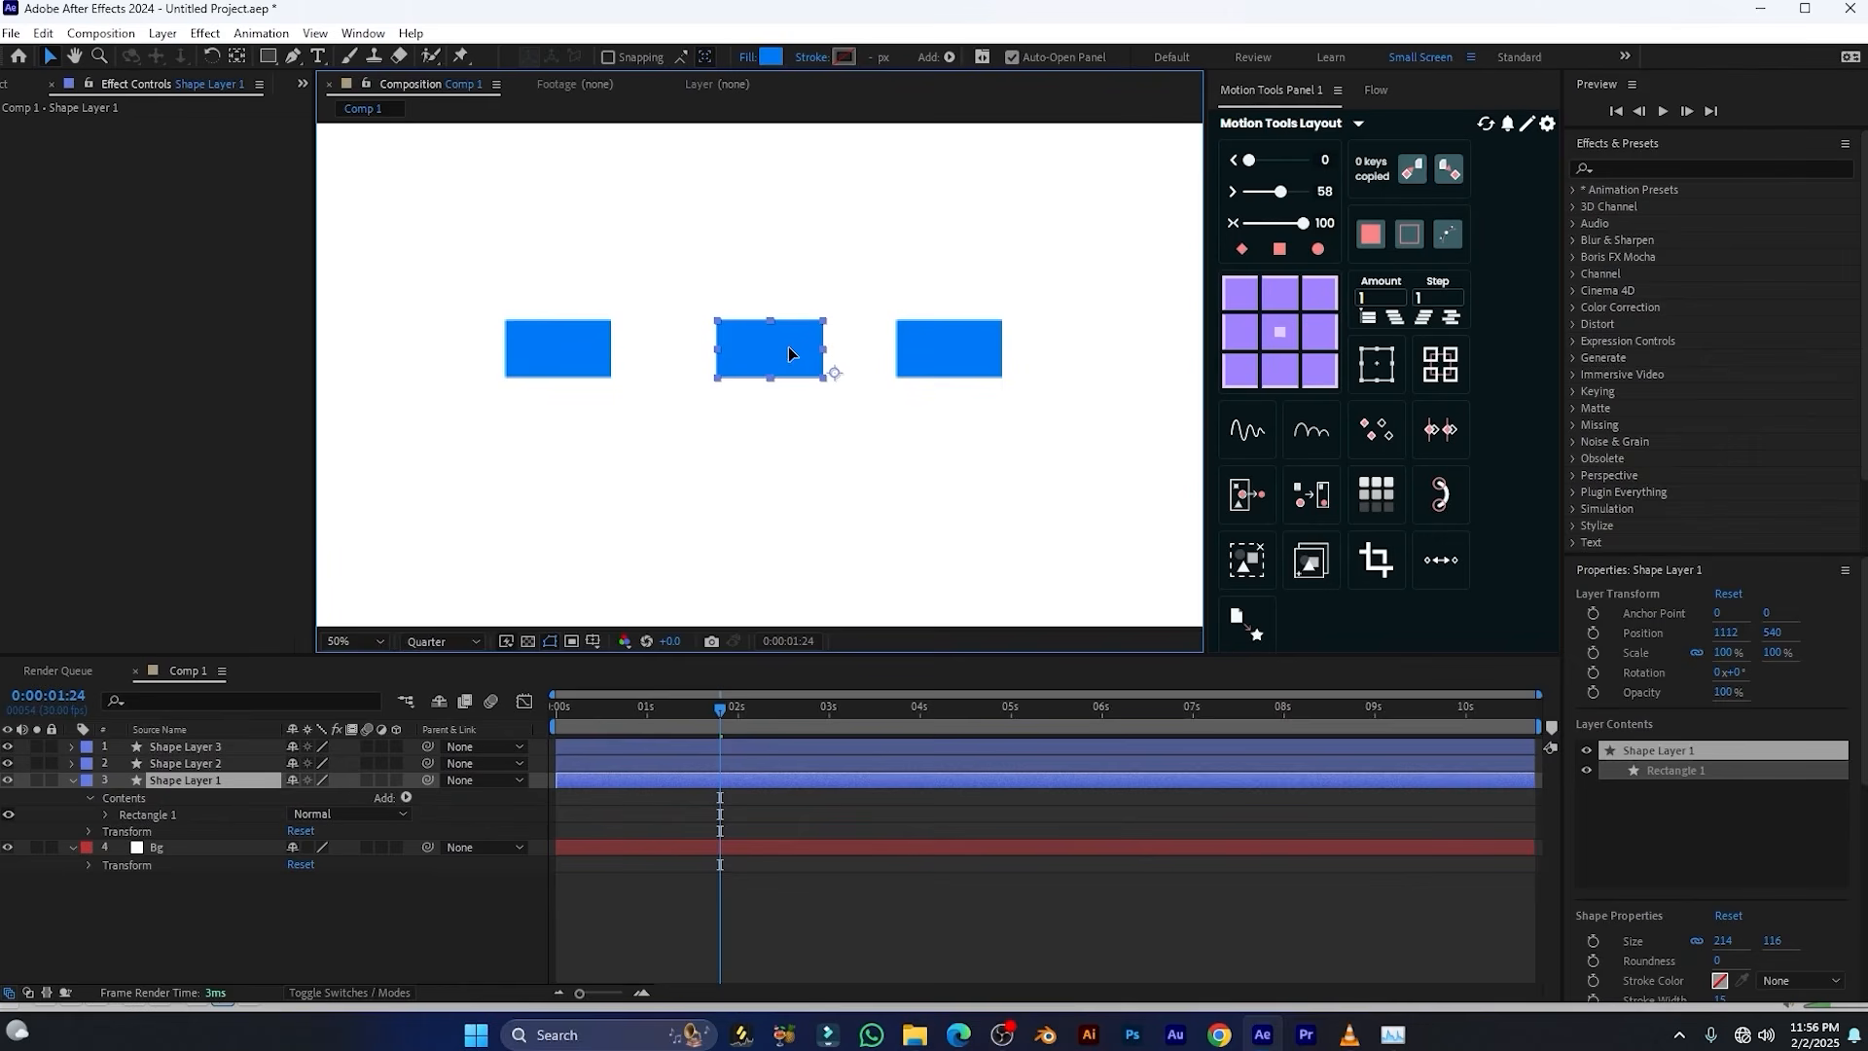
# Centre the anchor points of Shape Layers 1, 2 and 3 on their rectangles with the Motion Tools anchor grid
pyautogui.click(172, 747)
pyautogui.keyDown('shift'); pyautogui.click(185, 763); pyautogui.keyUp('shift')
pyautogui.keyDown('shift'); pyautogui.click(199, 780); pyautogui.keyUp('shift')
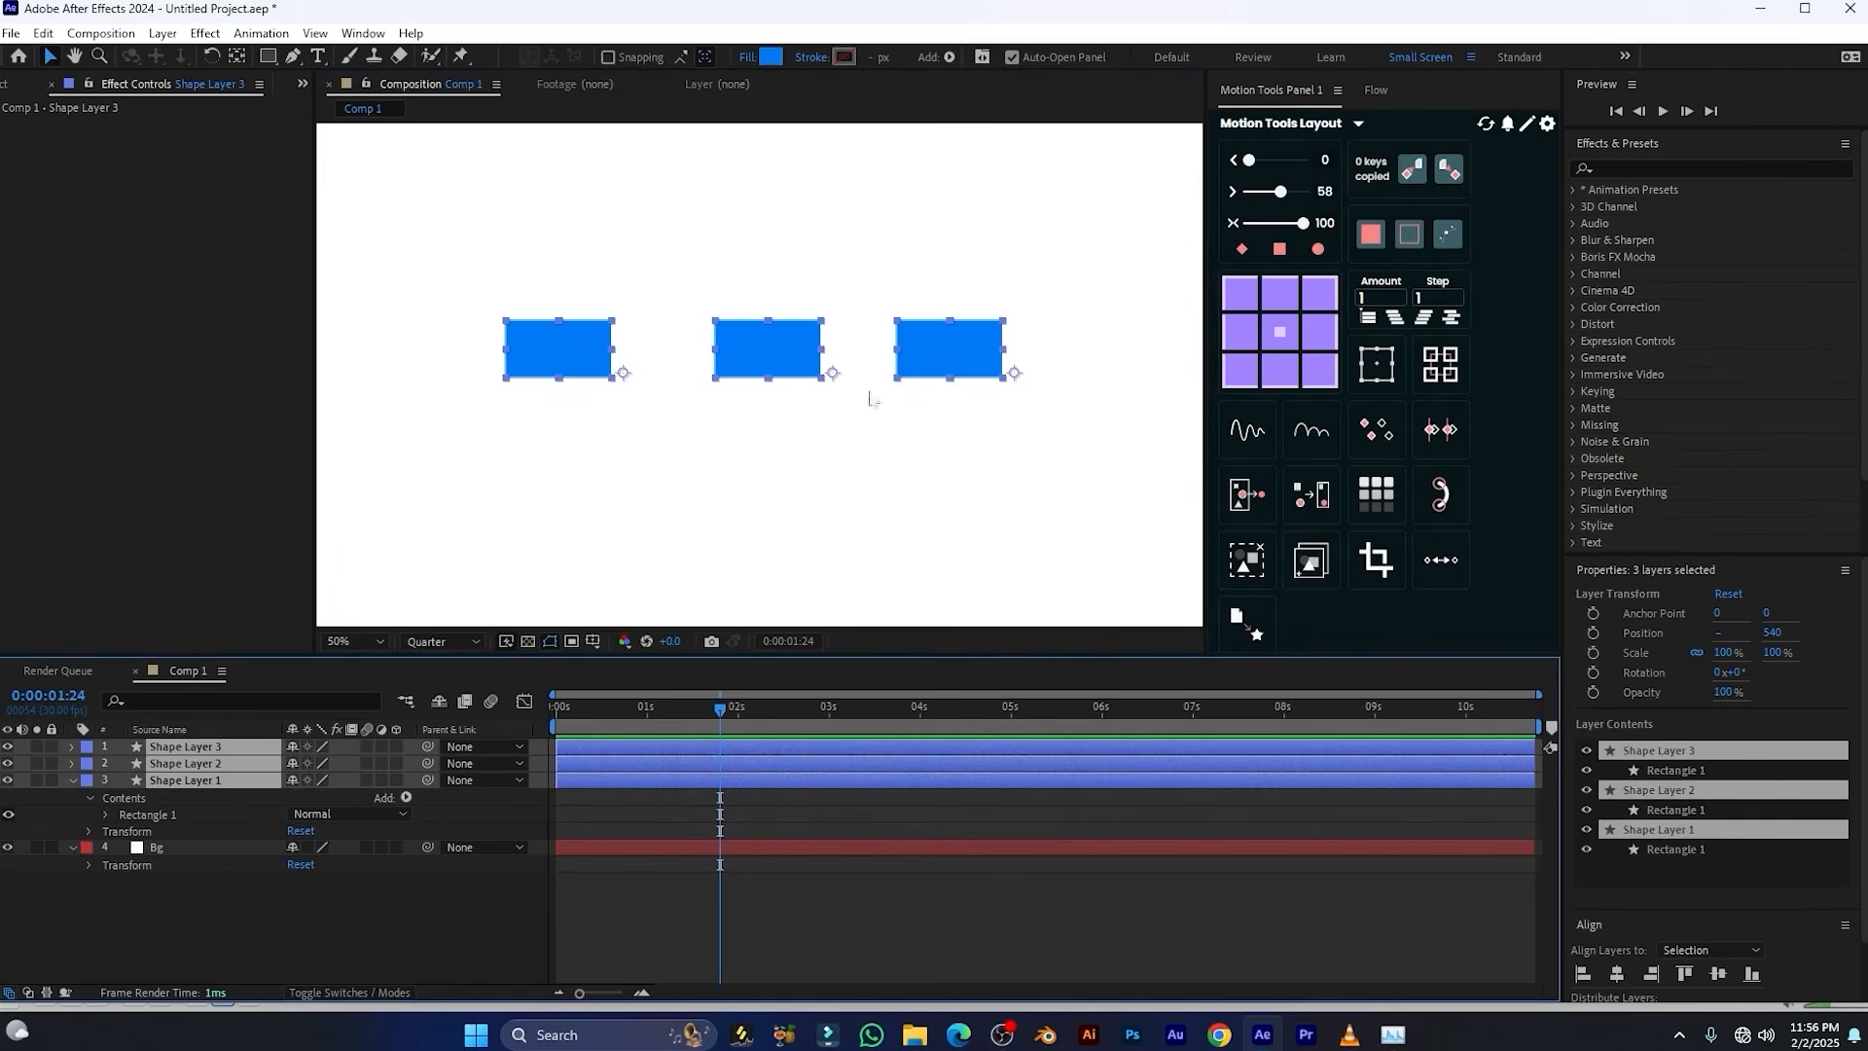
pyautogui.click(1274, 334)
# Keyframe the three shape layers' Position at 0:00:01:24 and set their vertical Position to 301 at 0:00:00:15
pyautogui.press('p')
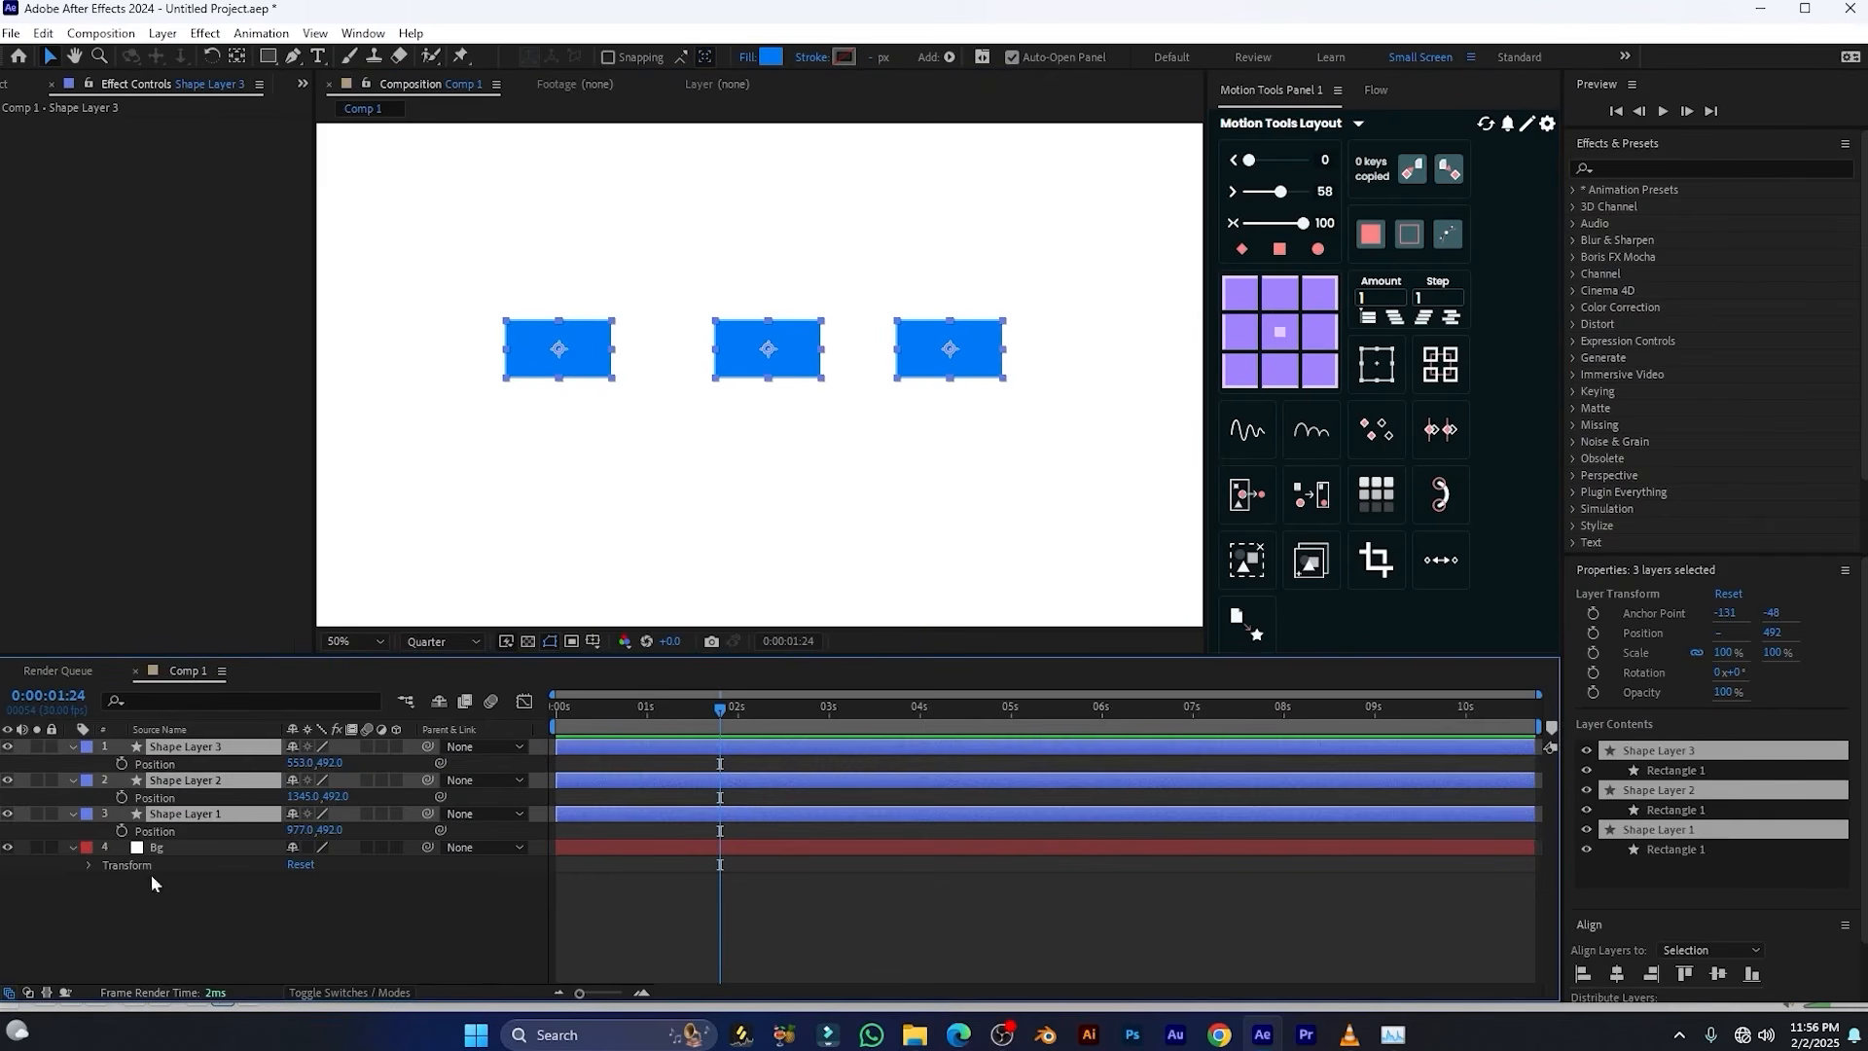
pyautogui.click(121, 764)
pyautogui.moveTo(716, 709); pyautogui.dragTo(609, 714)
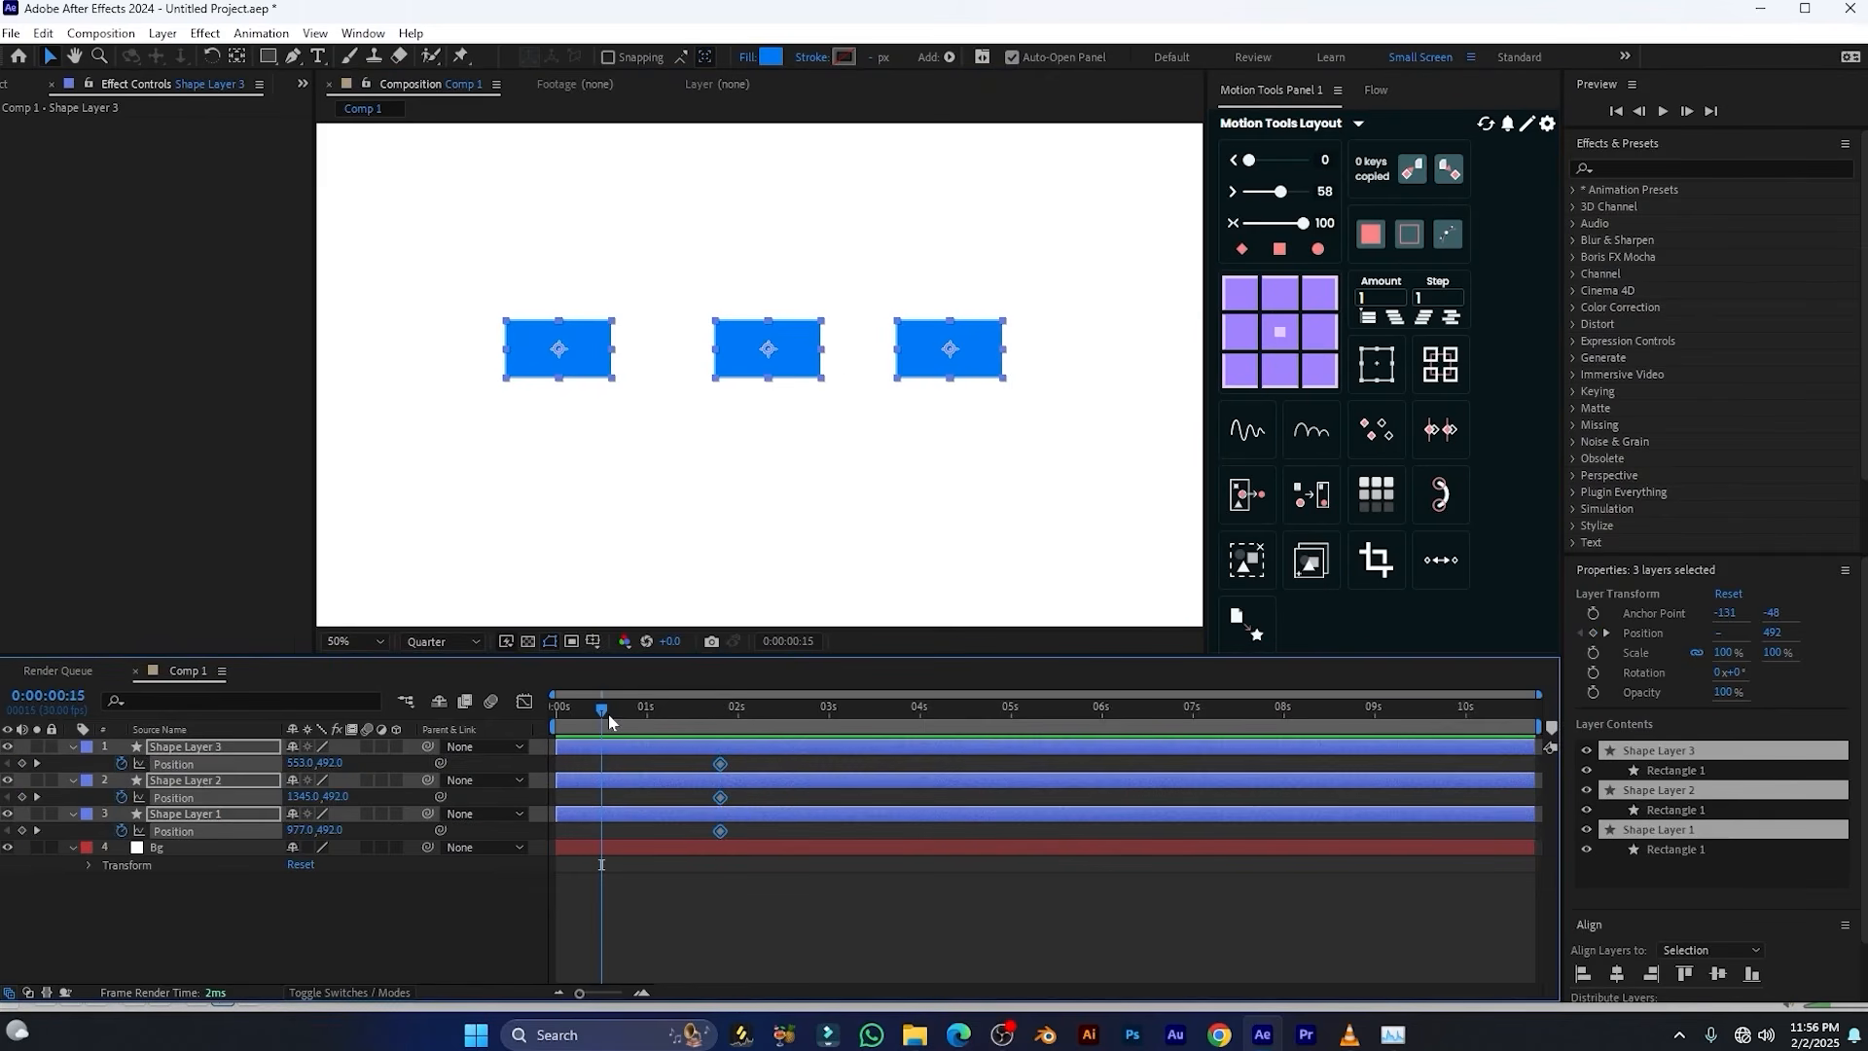
pyautogui.moveTo(328, 762); pyautogui.dragTo(154, 784)
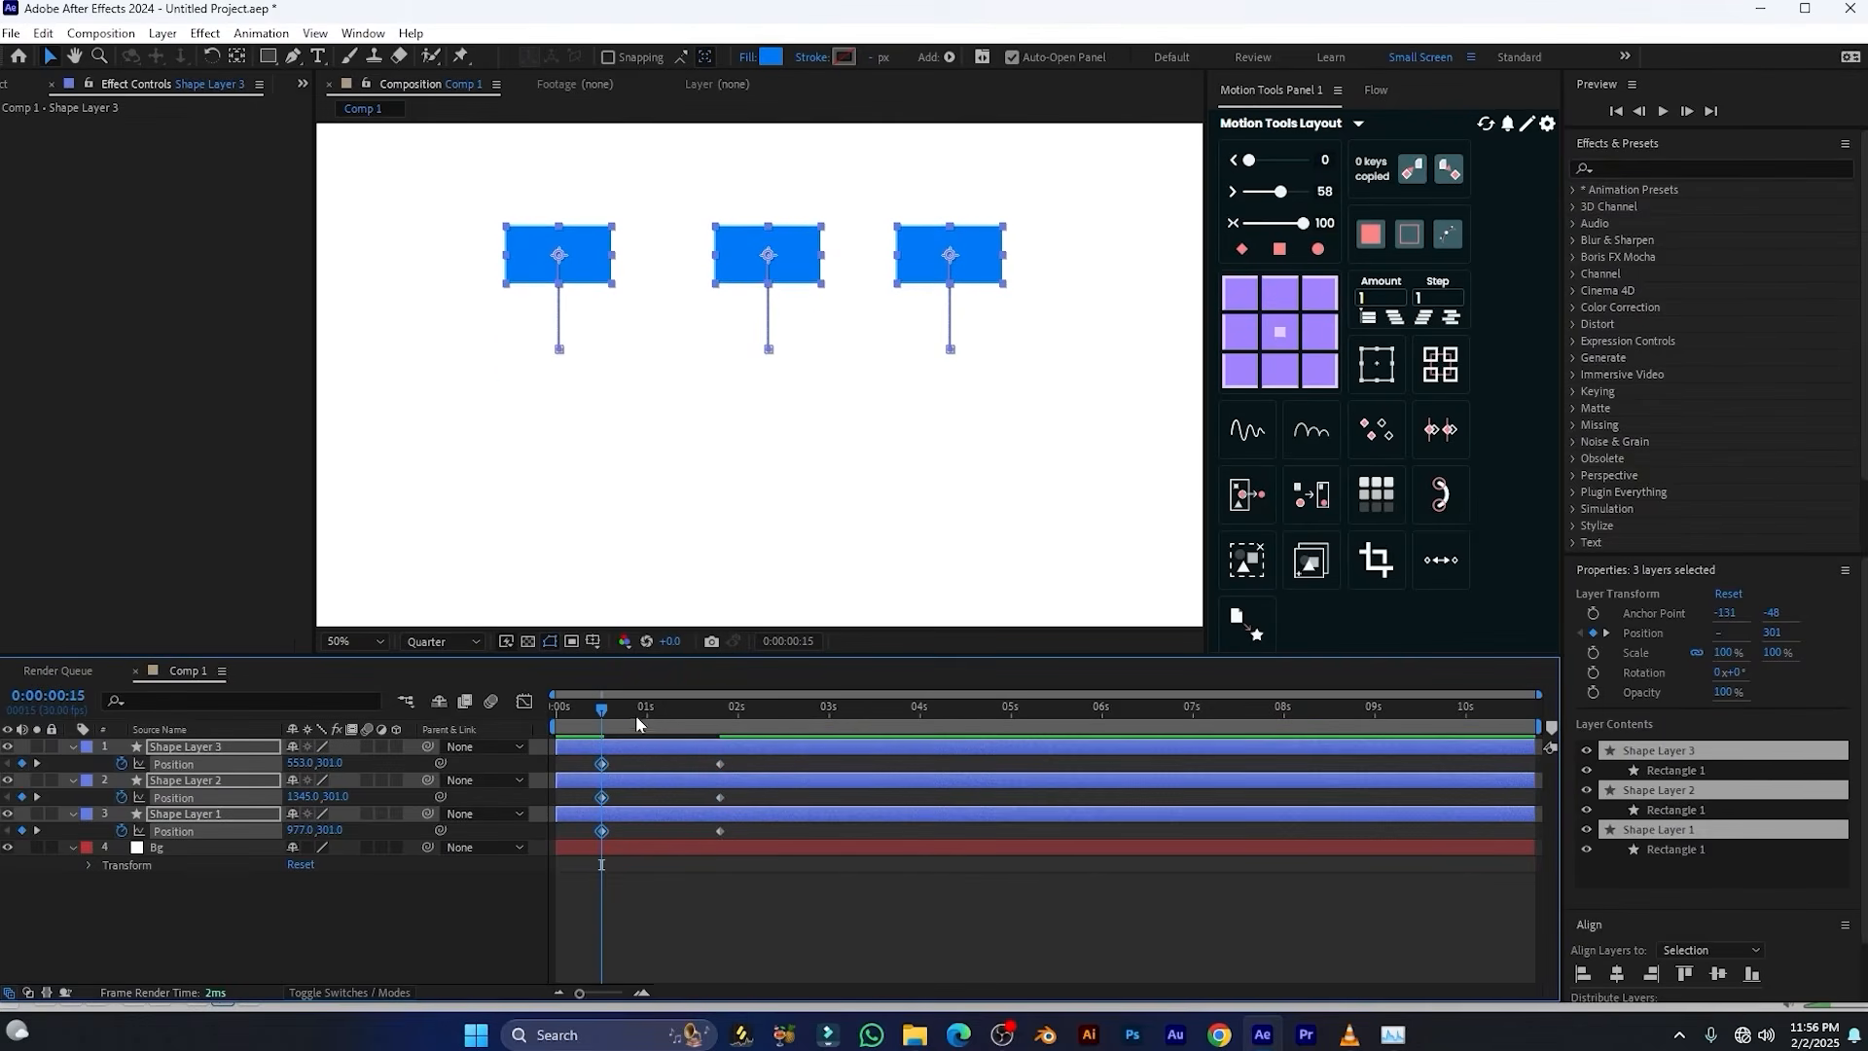
pyautogui.press('k')
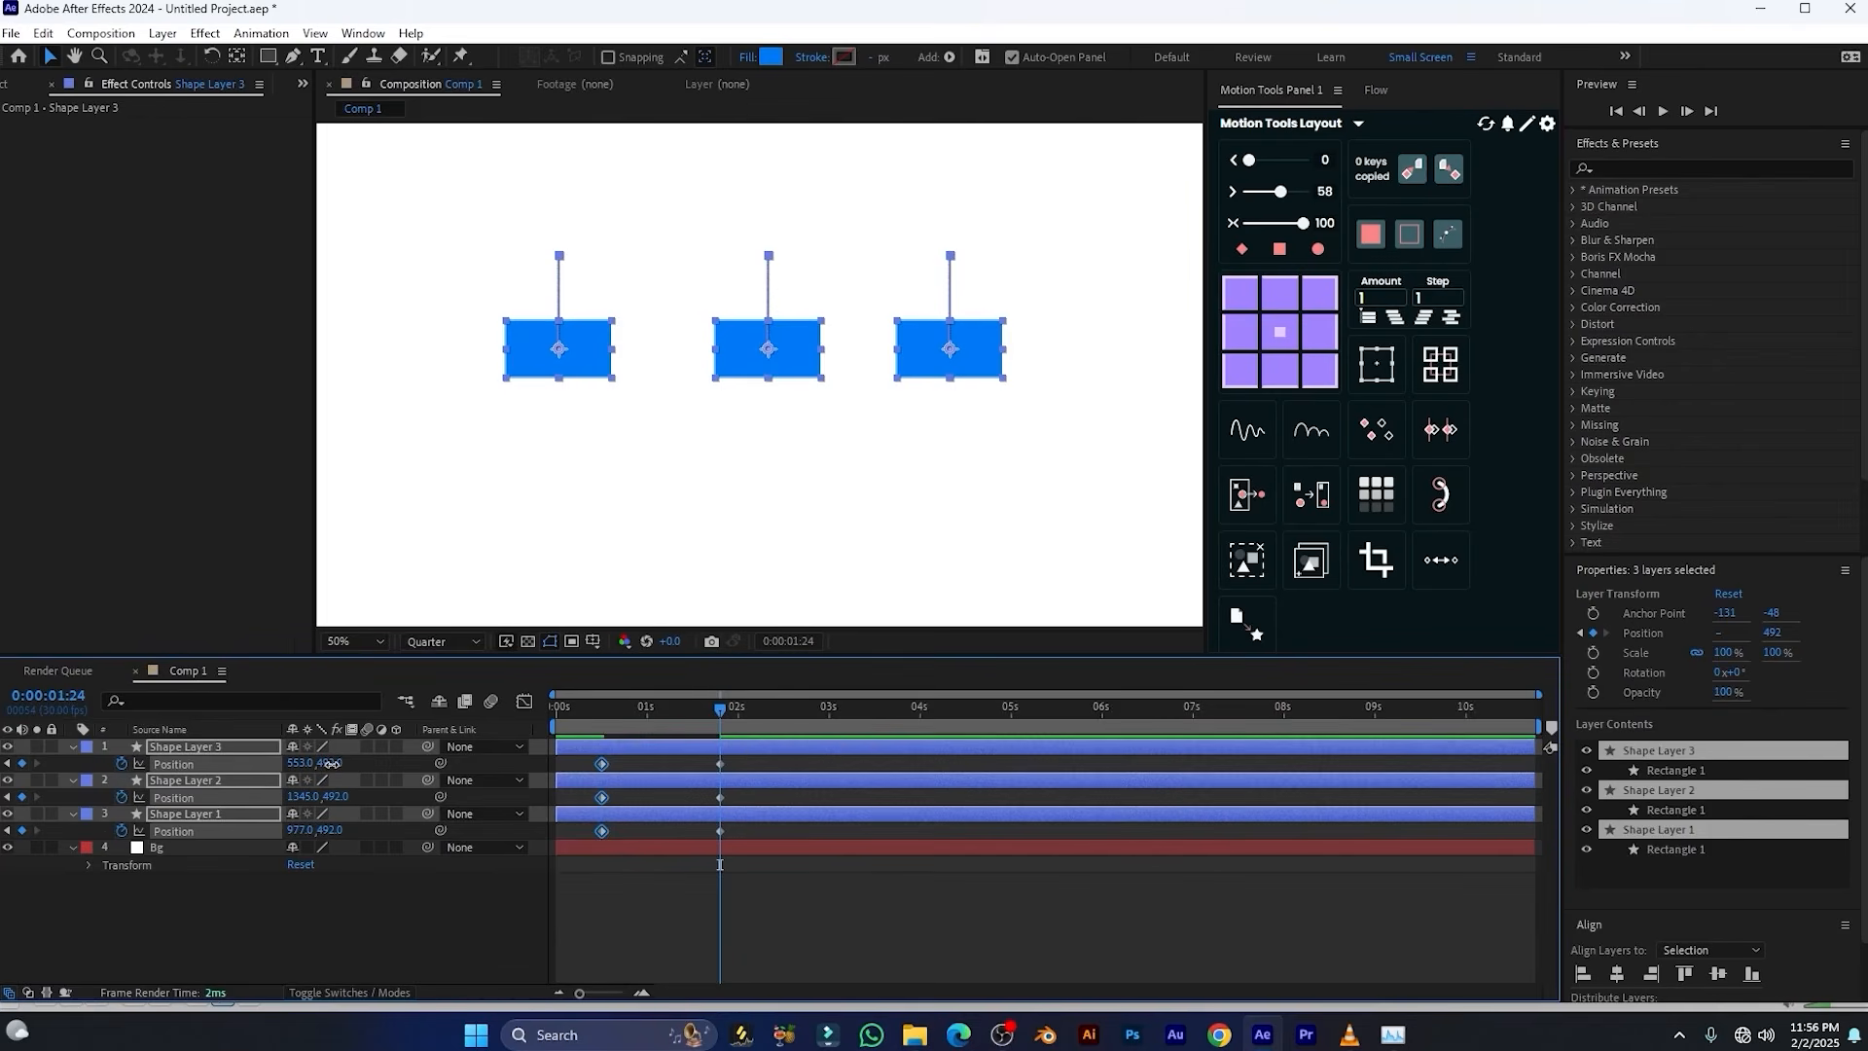
# Set the vertical Position of the three shape layers to 651 at 0:00:01:24 and preview the motion
pyautogui.moveTo(331, 763); pyautogui.dragTo(487, 768)
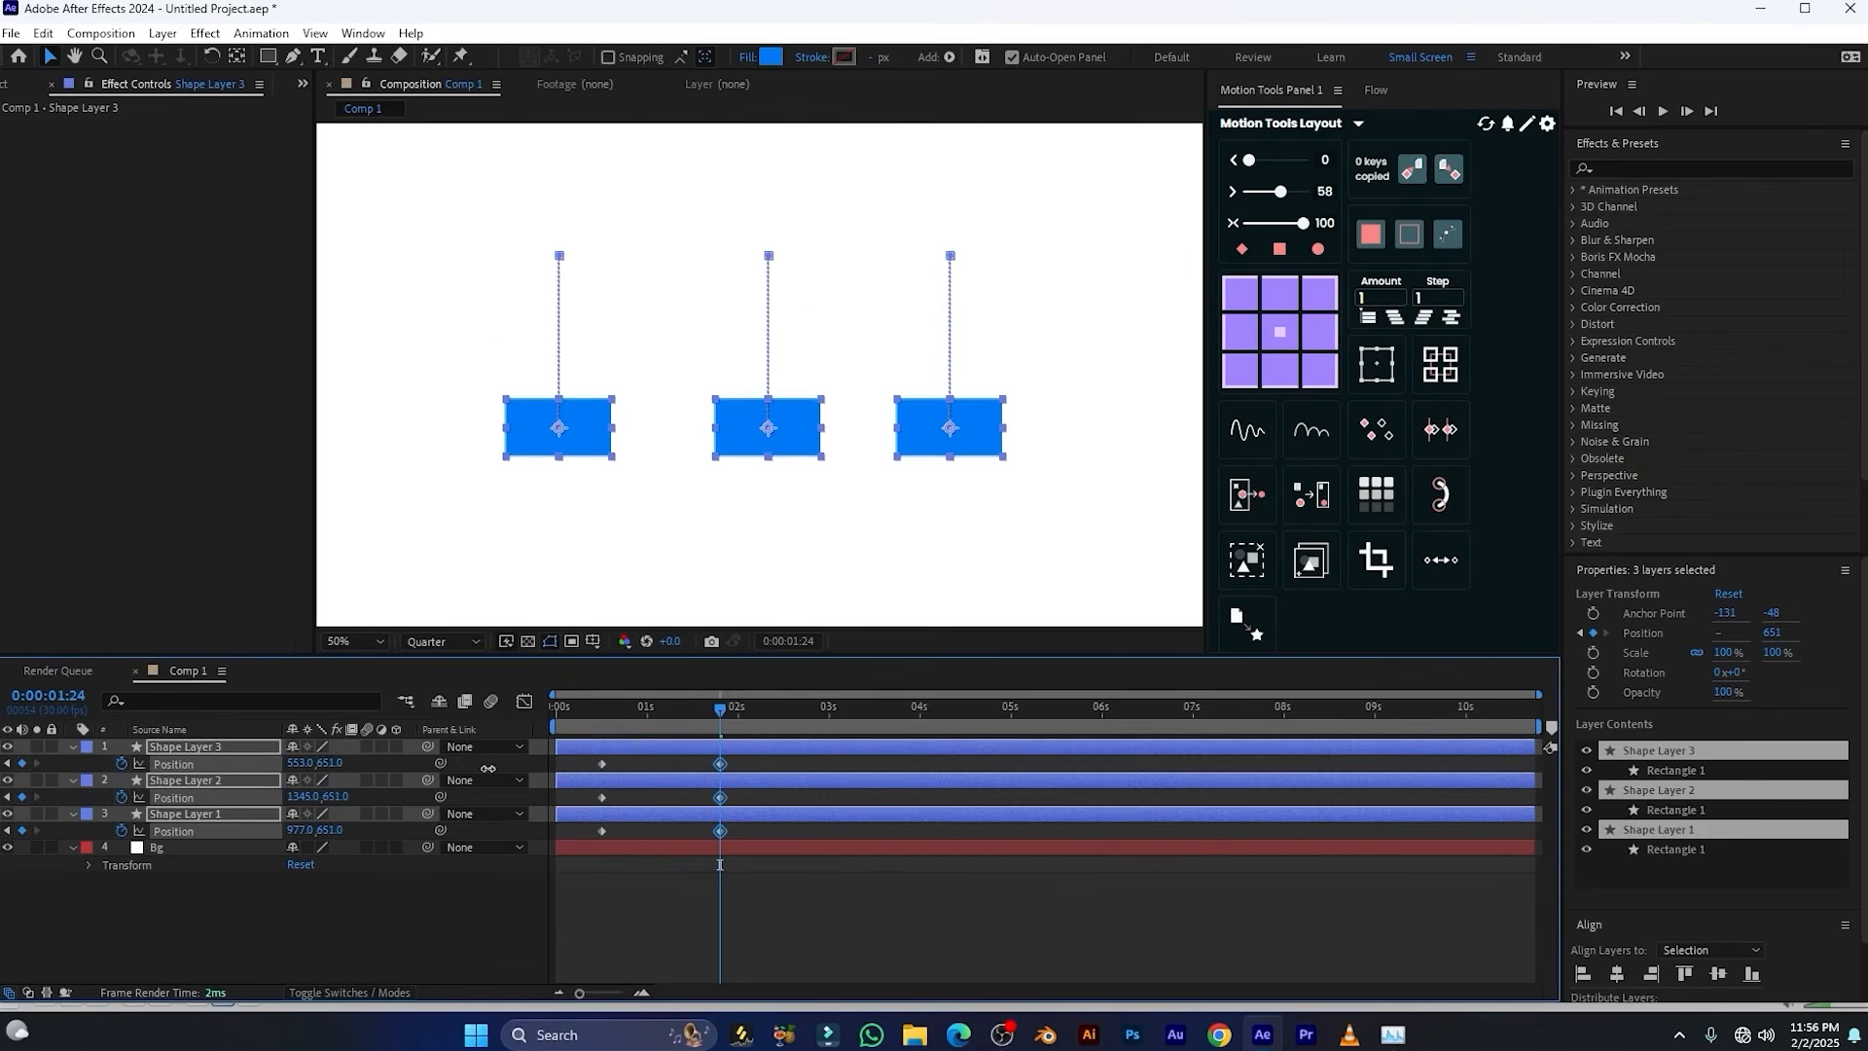
pyautogui.press('space')
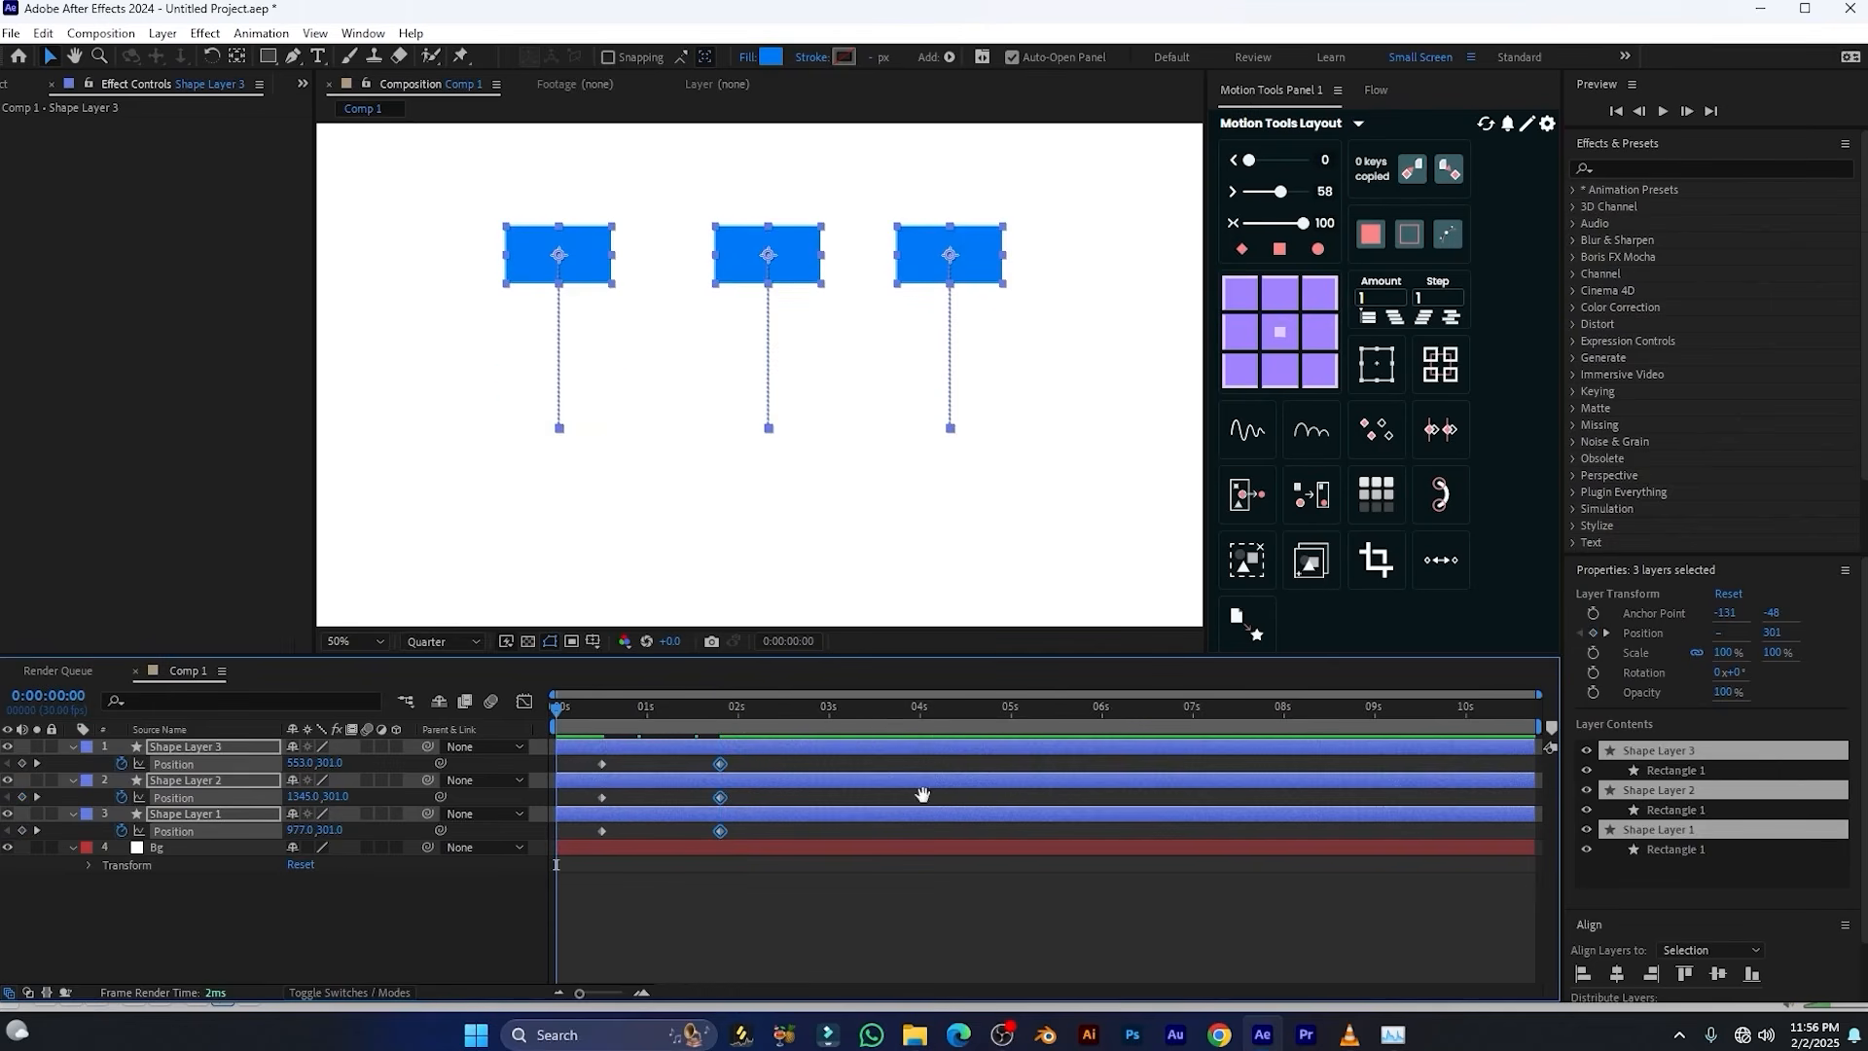
pyautogui.press('space')
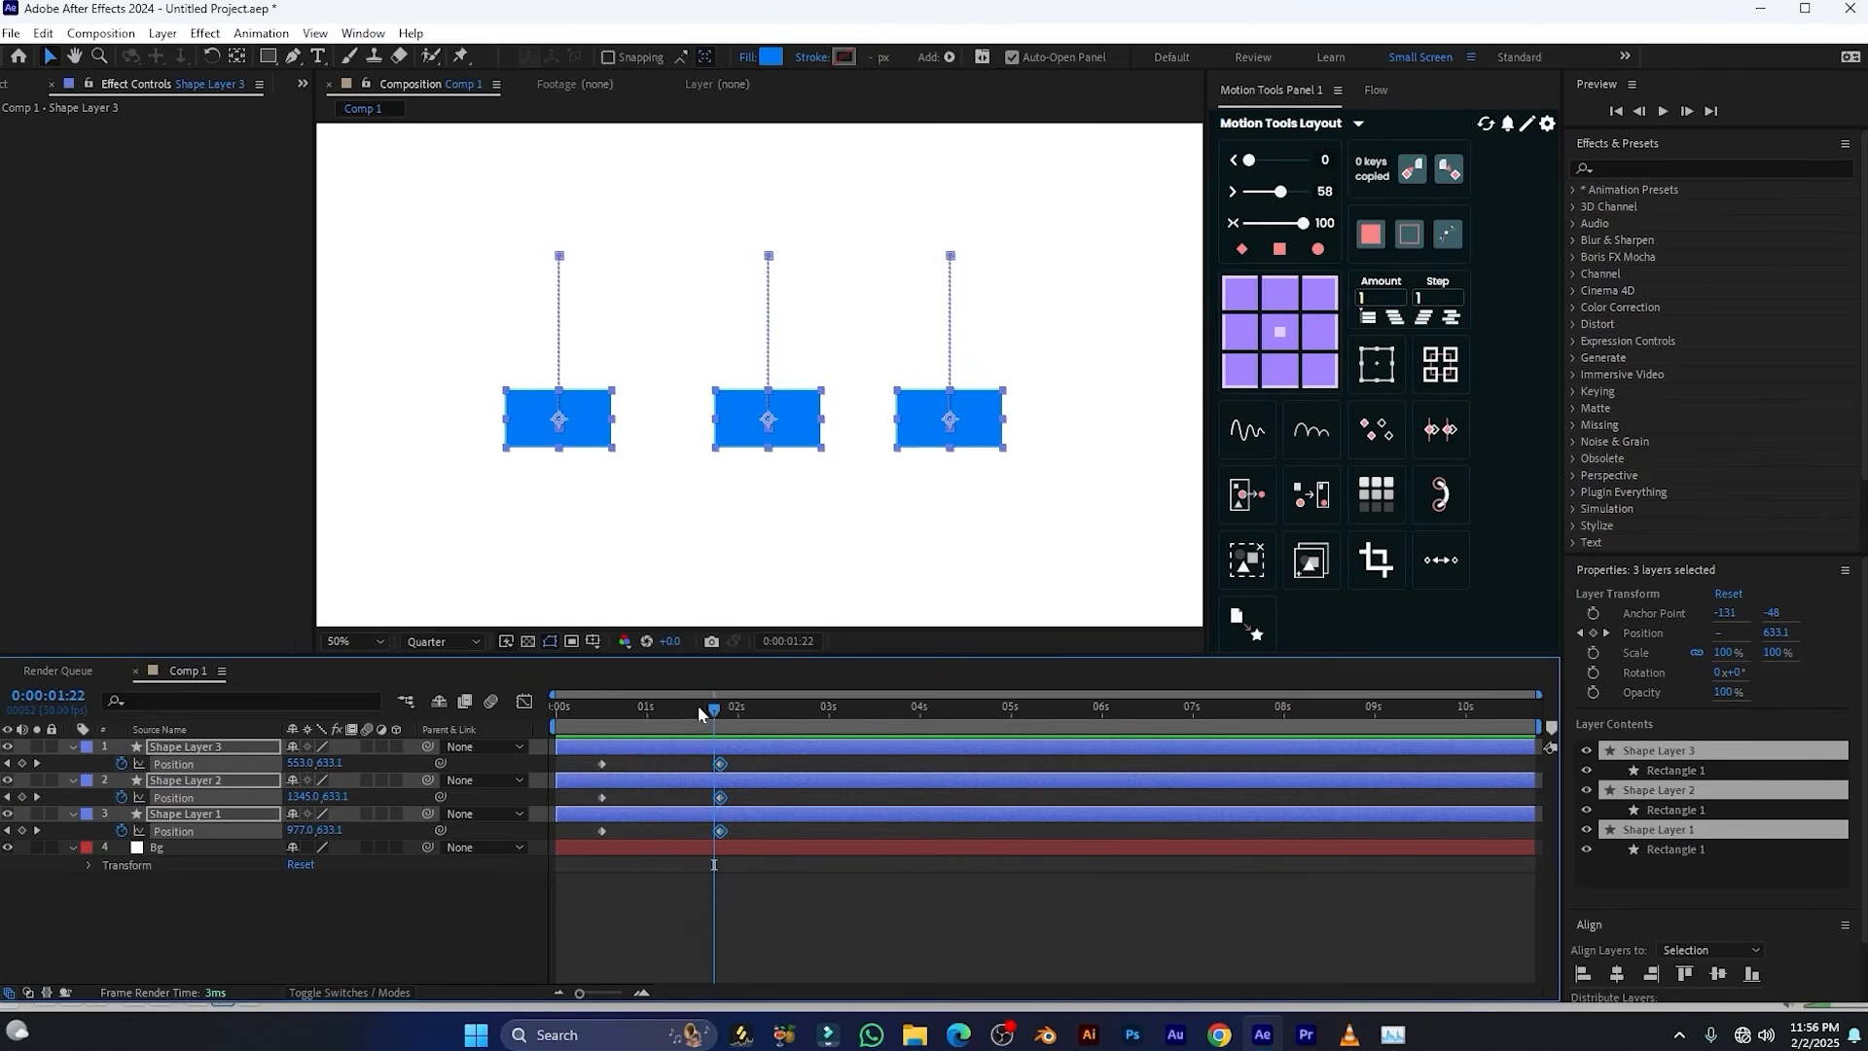
# Stagger the layers by hand, starting Shape Layer 2 at about 0.8 s and Shape Layer 3 at about 1.6 s, and preview
pyautogui.click(634, 714)
pyautogui.click(714, 895)
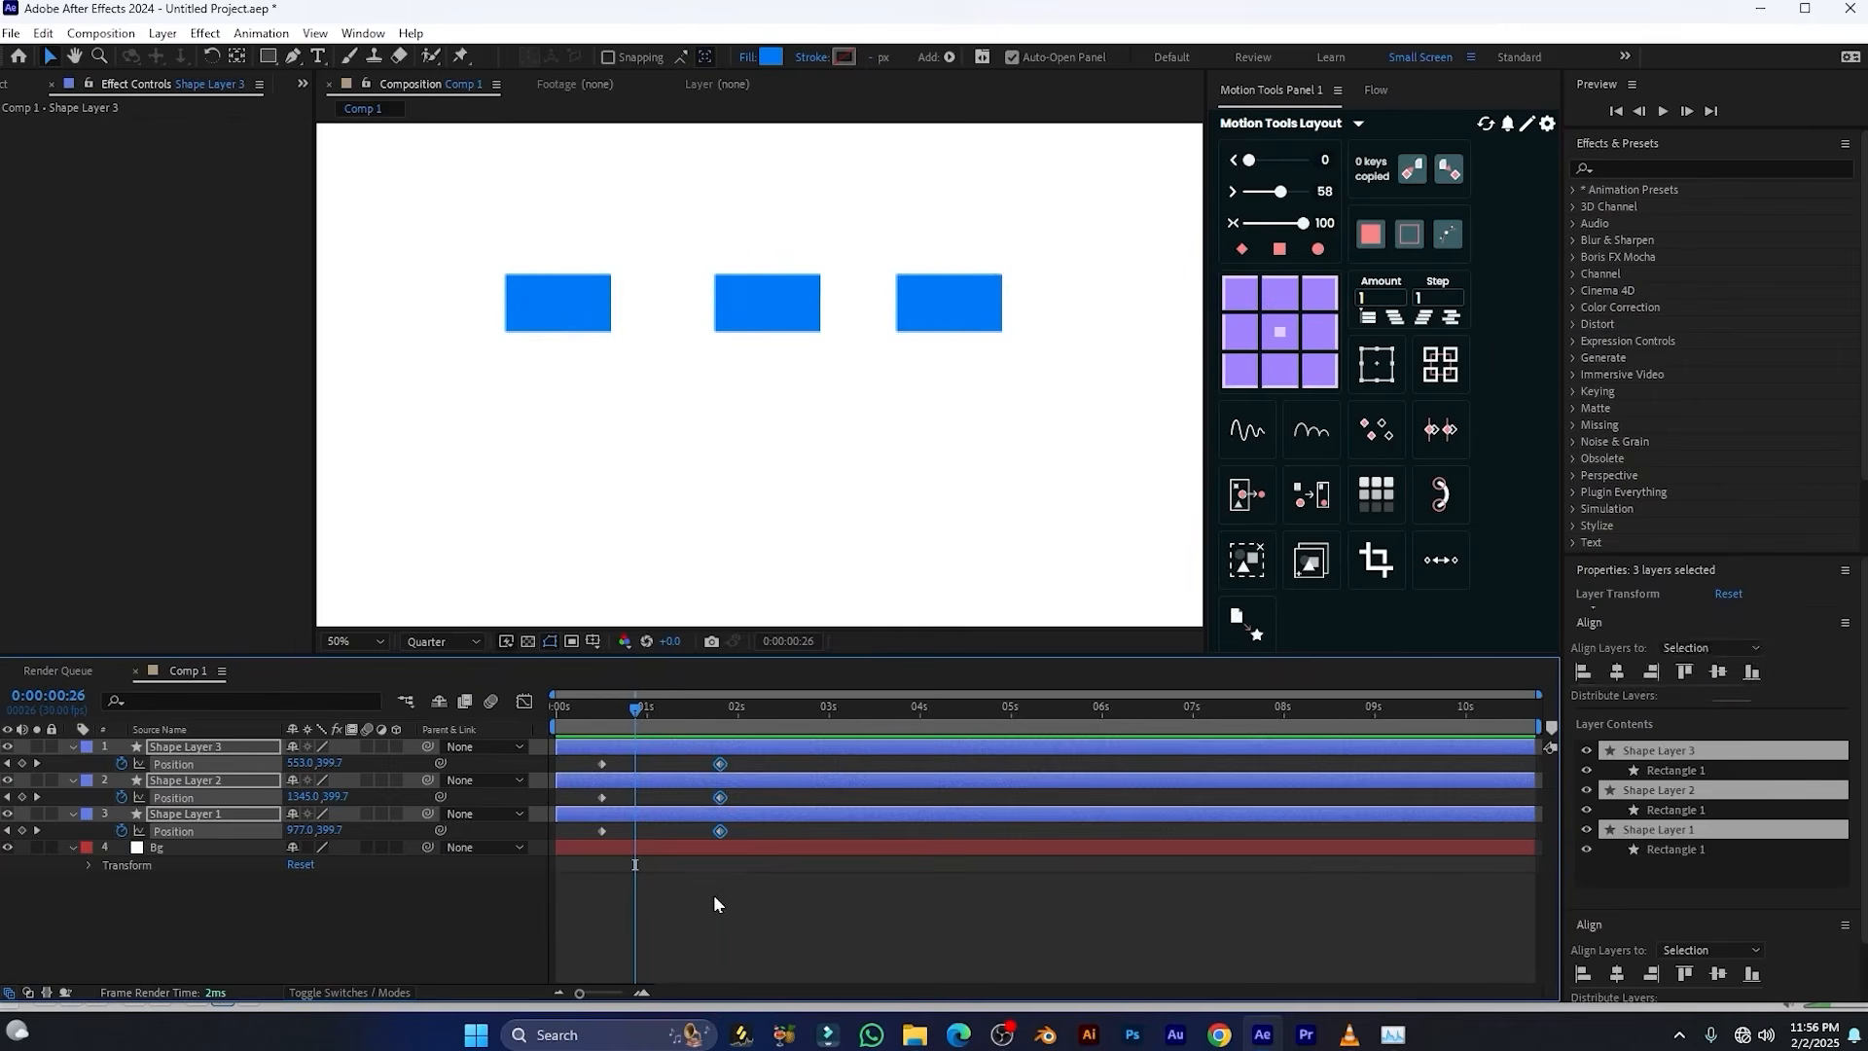
pyautogui.moveTo(684, 781); pyautogui.dragTo(856, 746)
pyautogui.press('space')
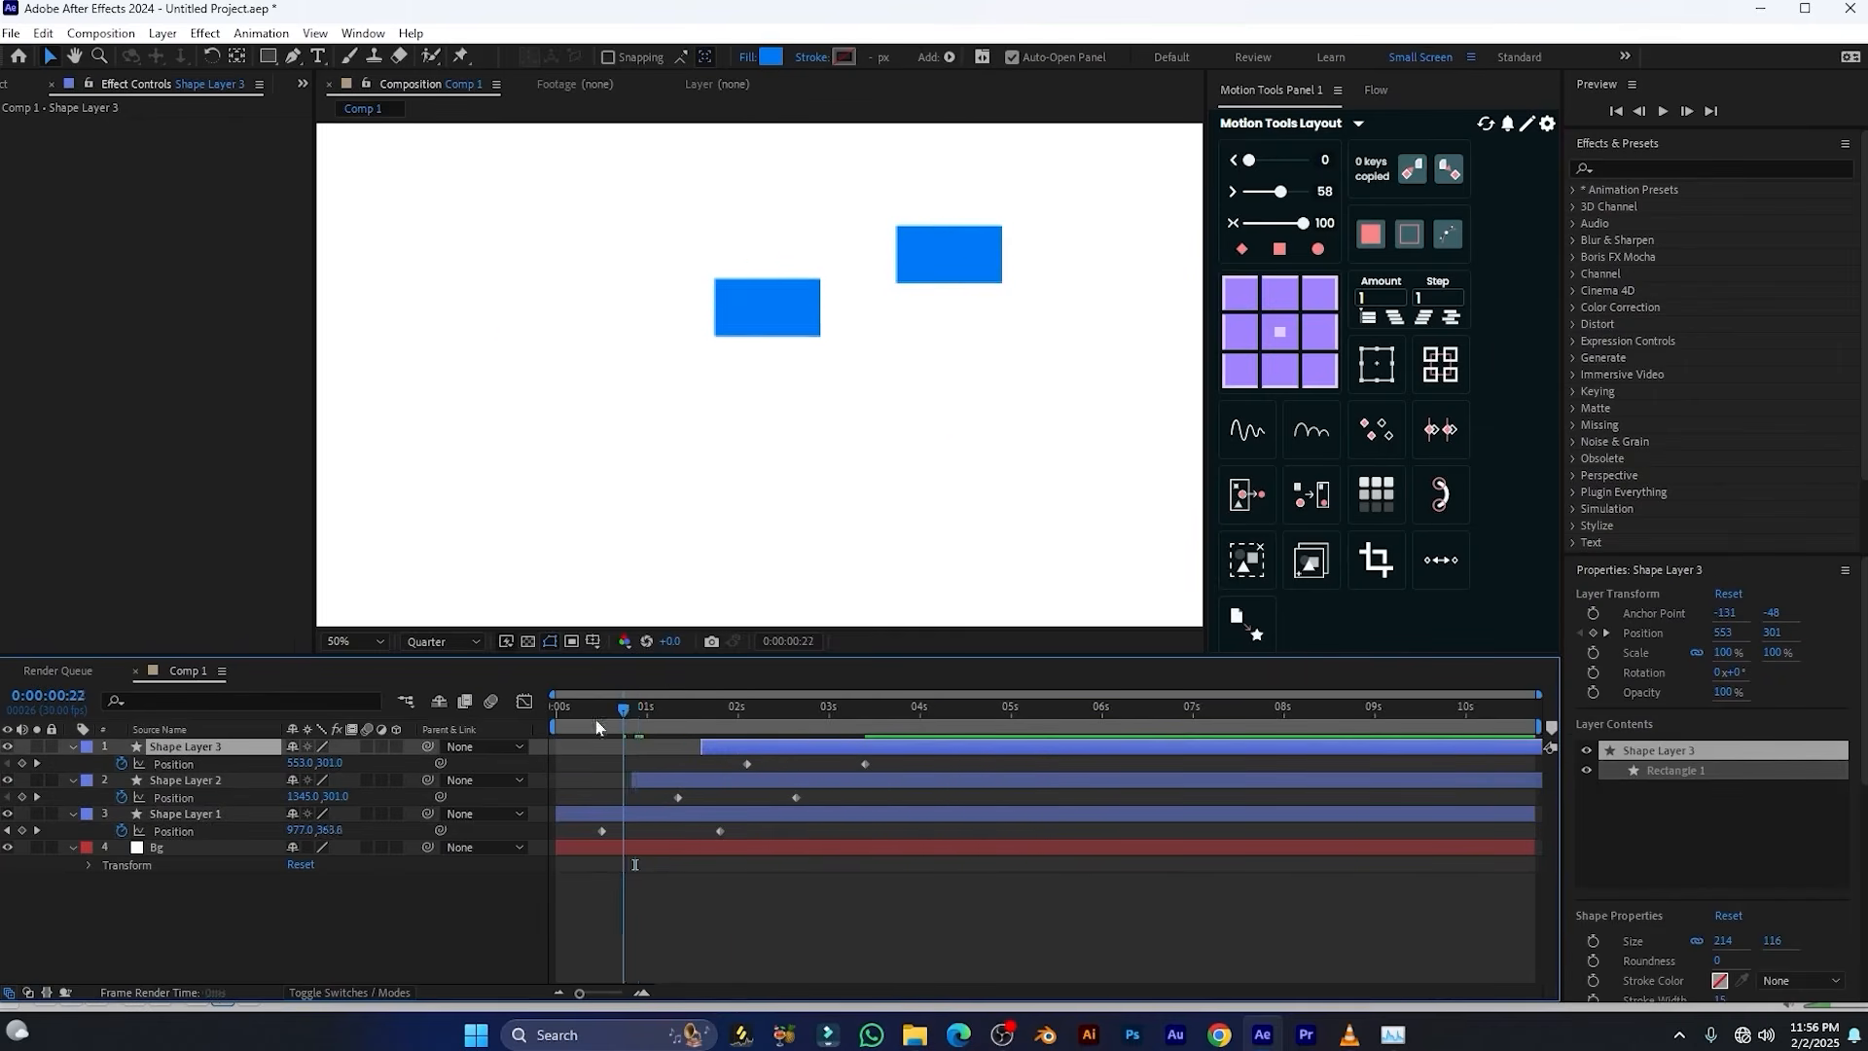
pyautogui.press('space')
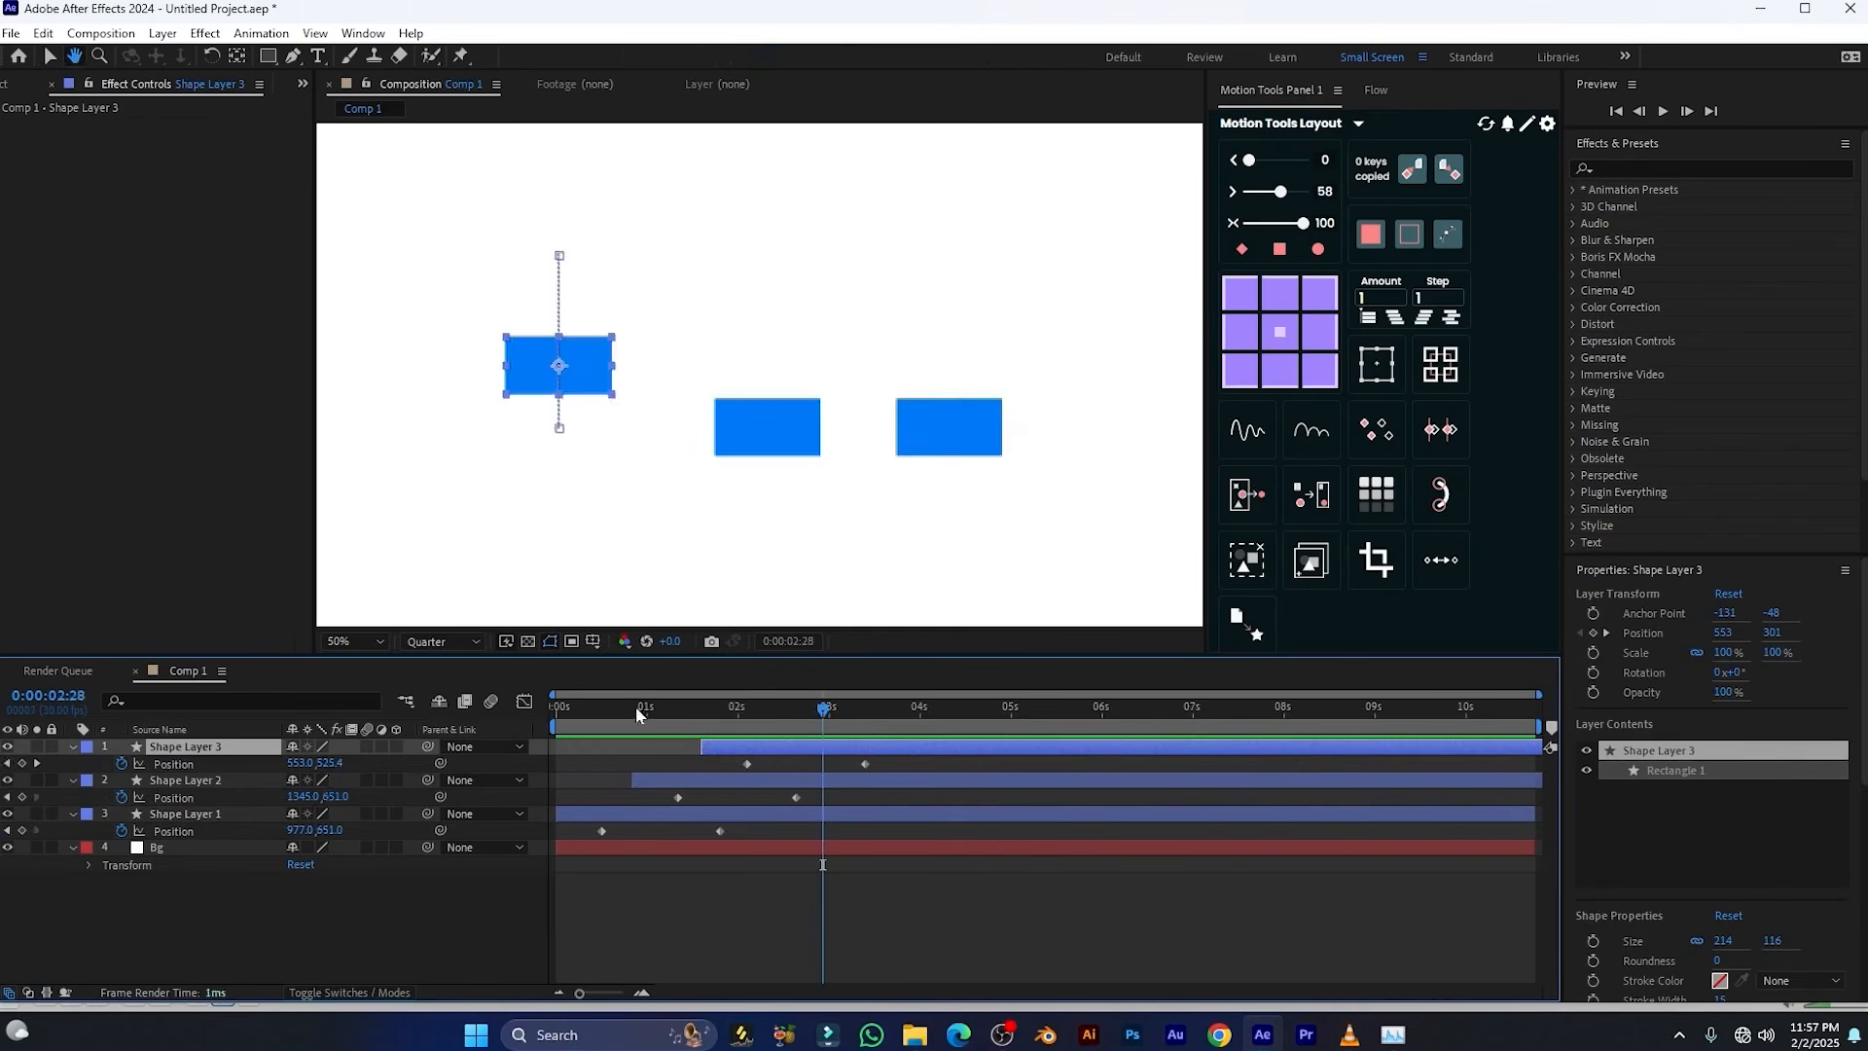
pyautogui.click(574, 708)
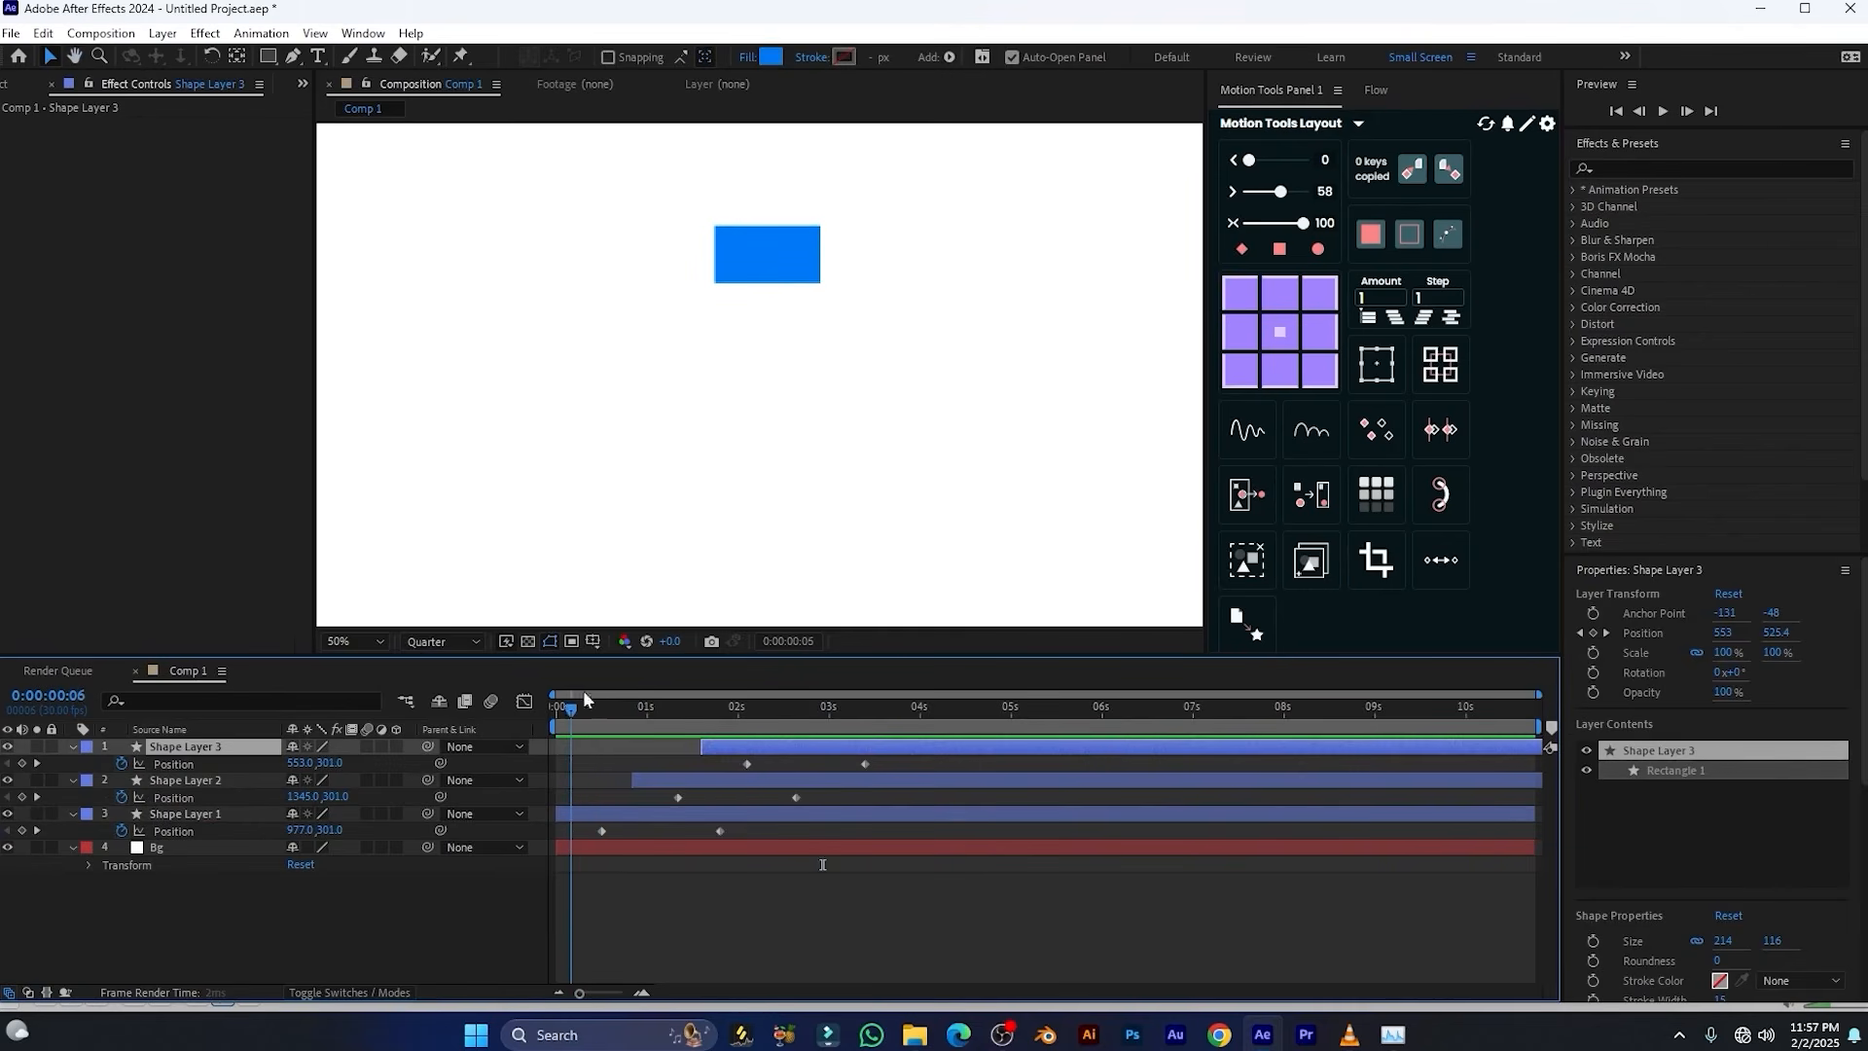
pyautogui.press('space')
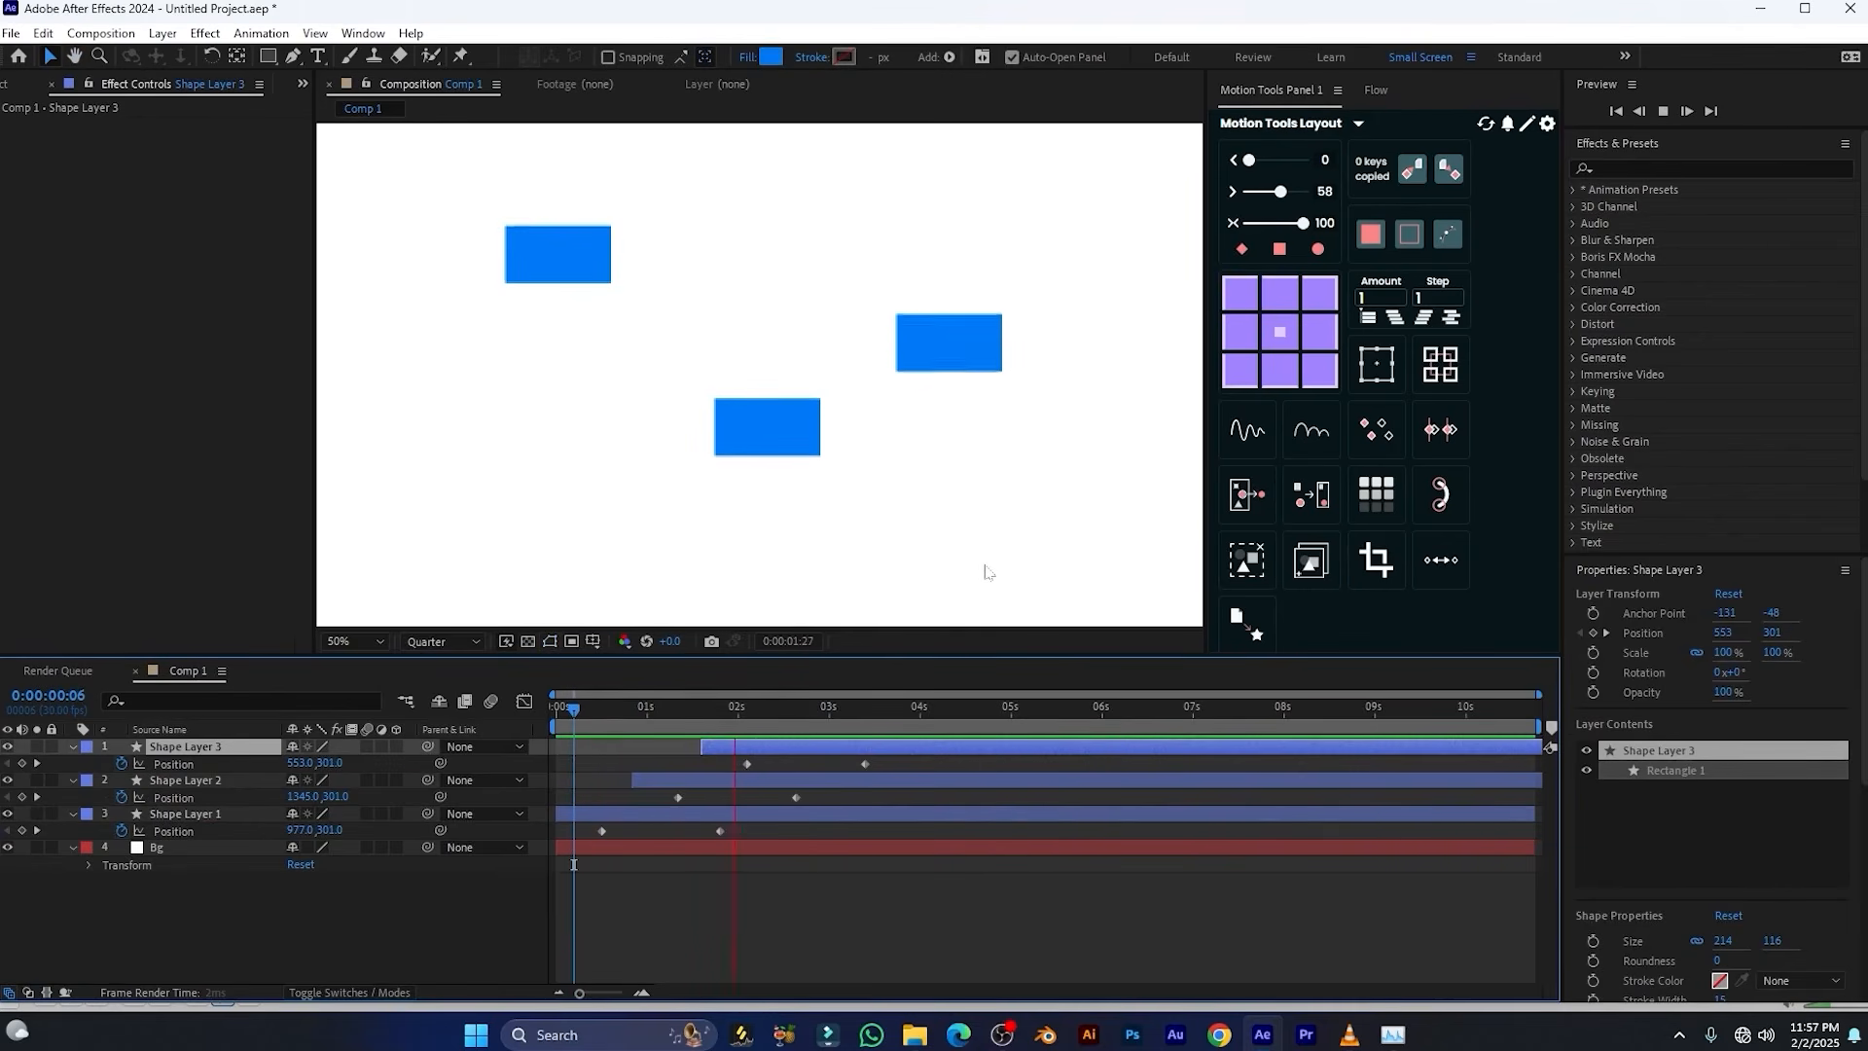
# Align the starts of all three shape layers to 0:00:02:19 with Motion Tools, and slide them to begin at about 1.5 s
pyautogui.click(797, 725)
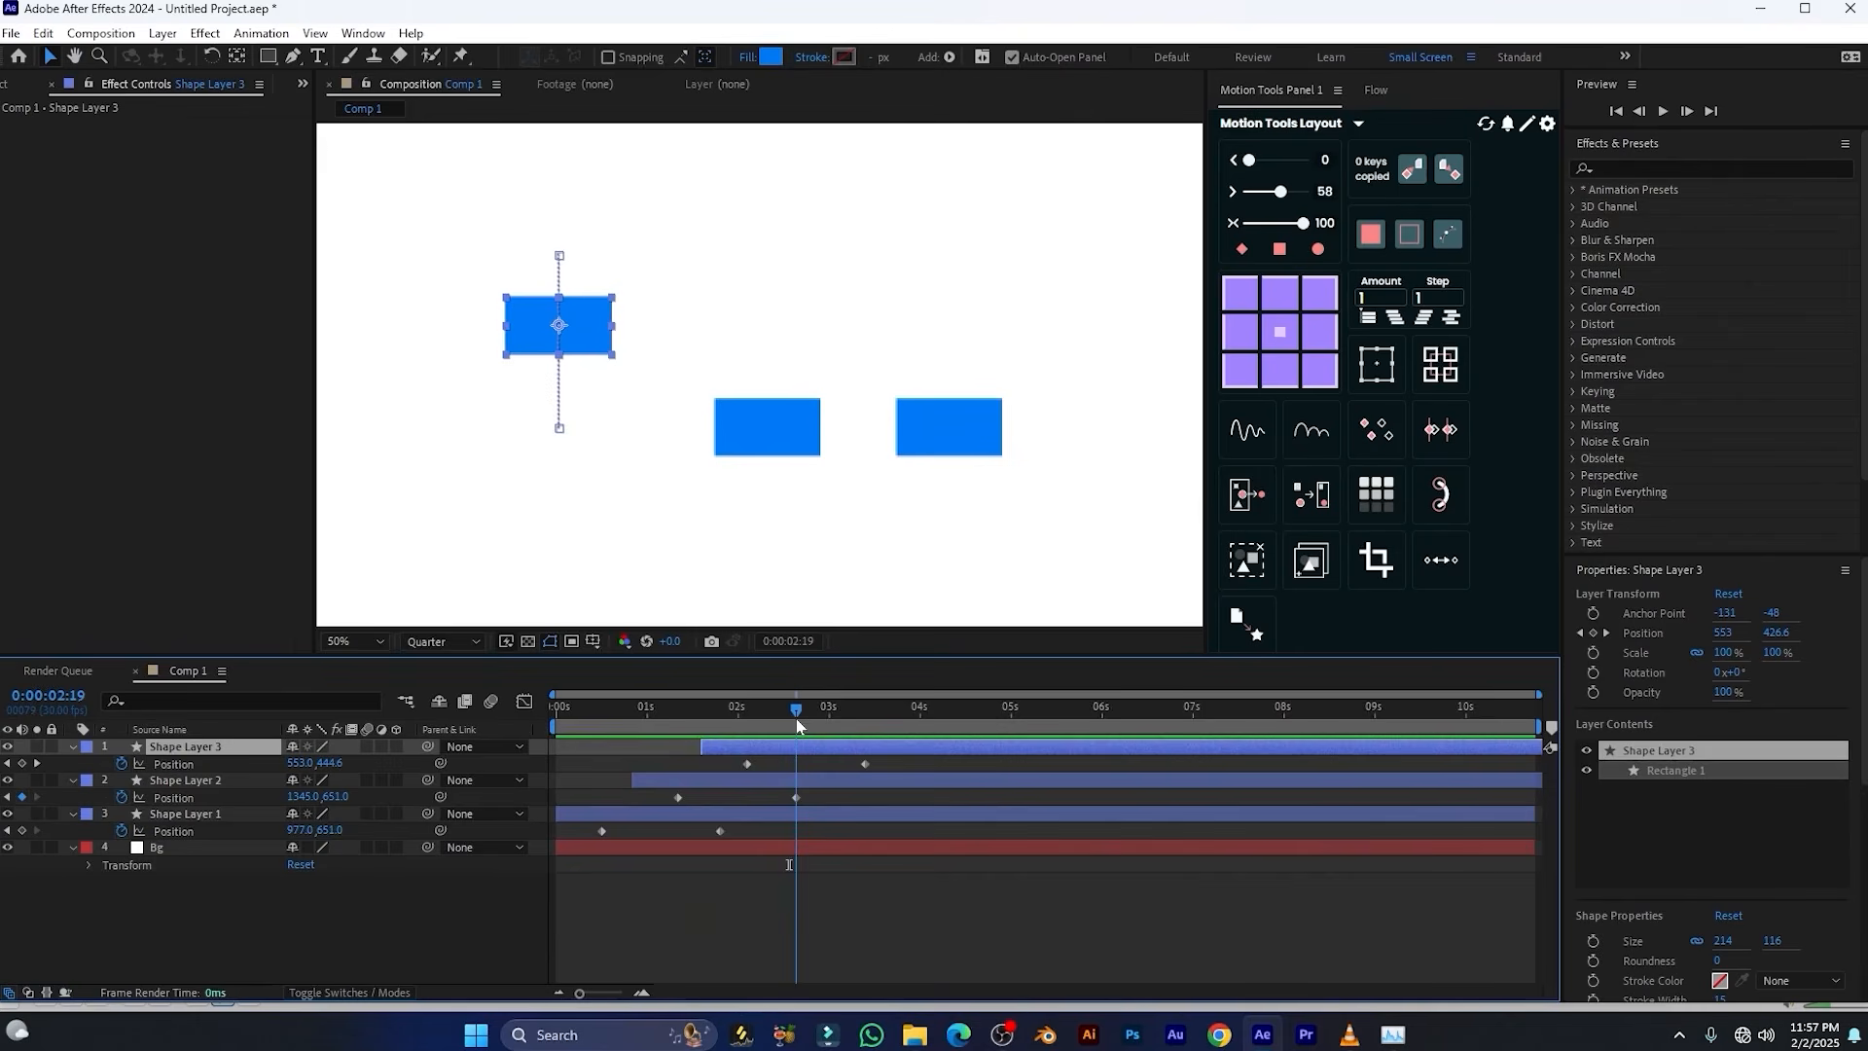
pyautogui.keyDown('shift'); pyautogui.click(849, 817); pyautogui.keyUp('shift')
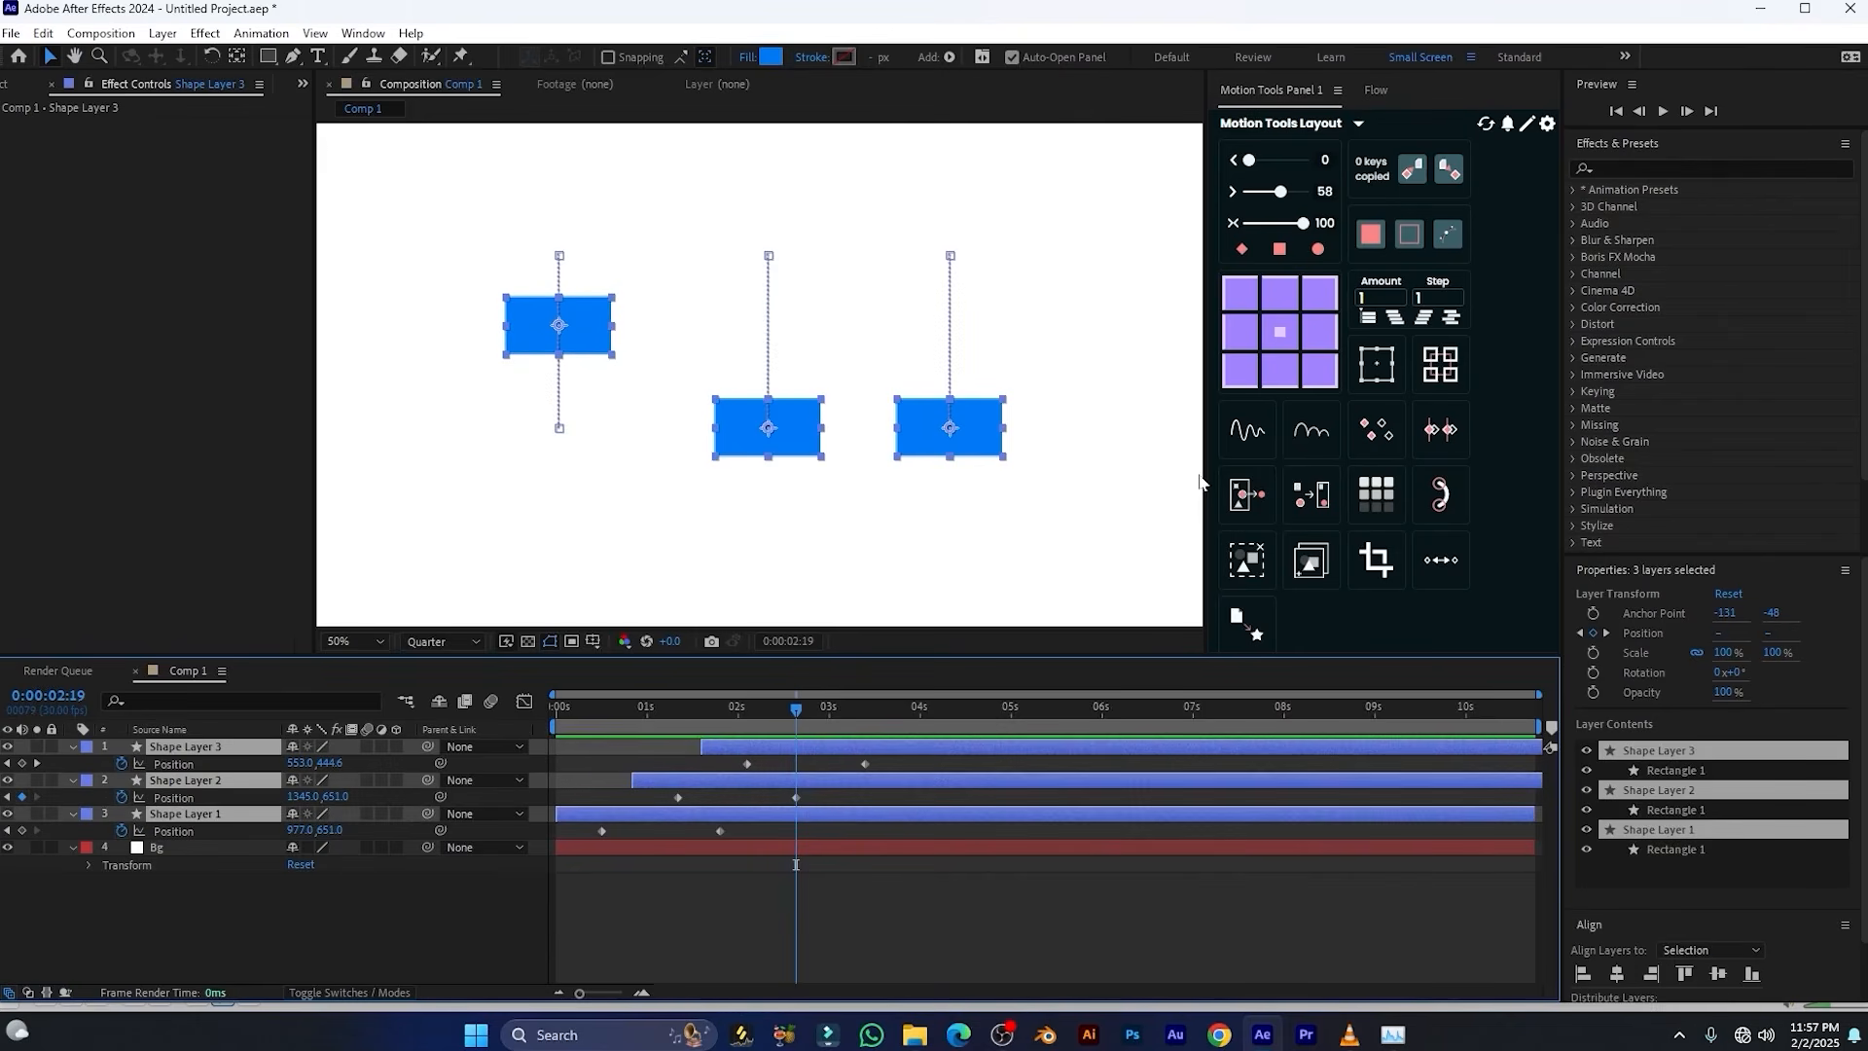
pyautogui.click(1403, 491)
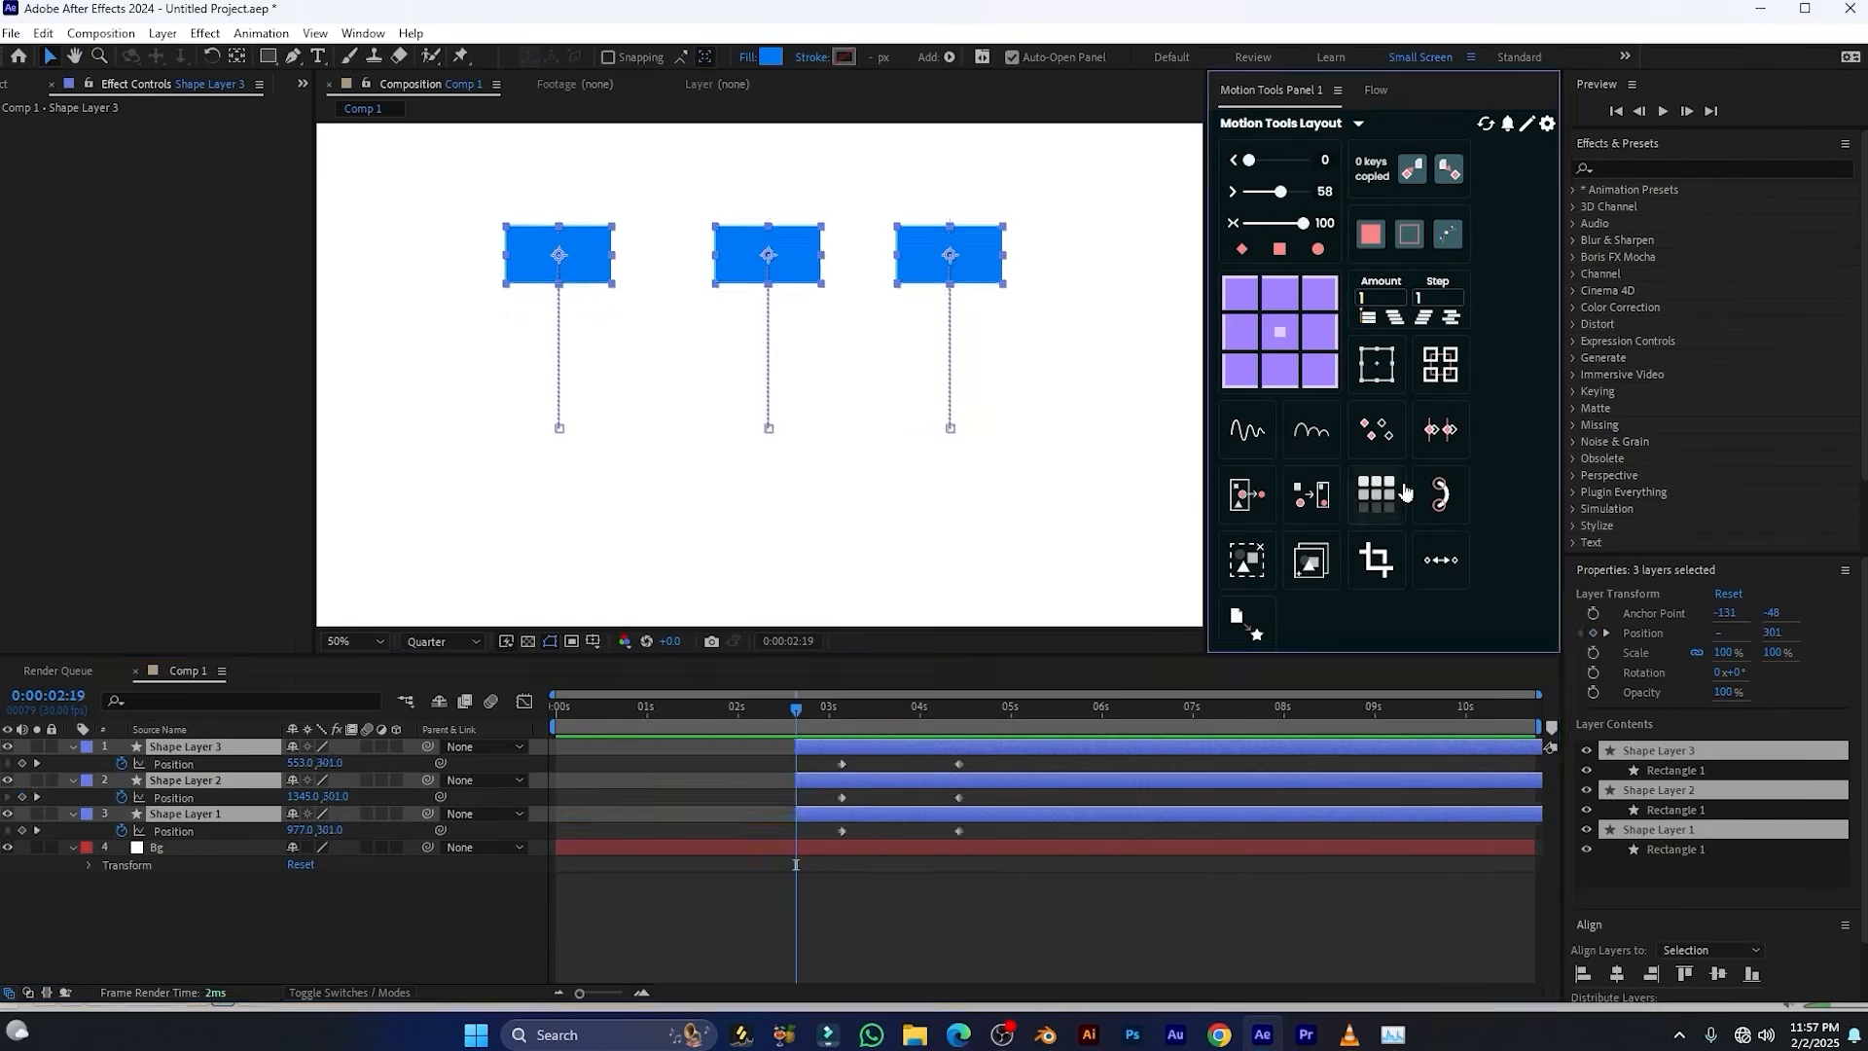
pyautogui.moveTo(875, 758); pyautogui.dragTo(769, 743)
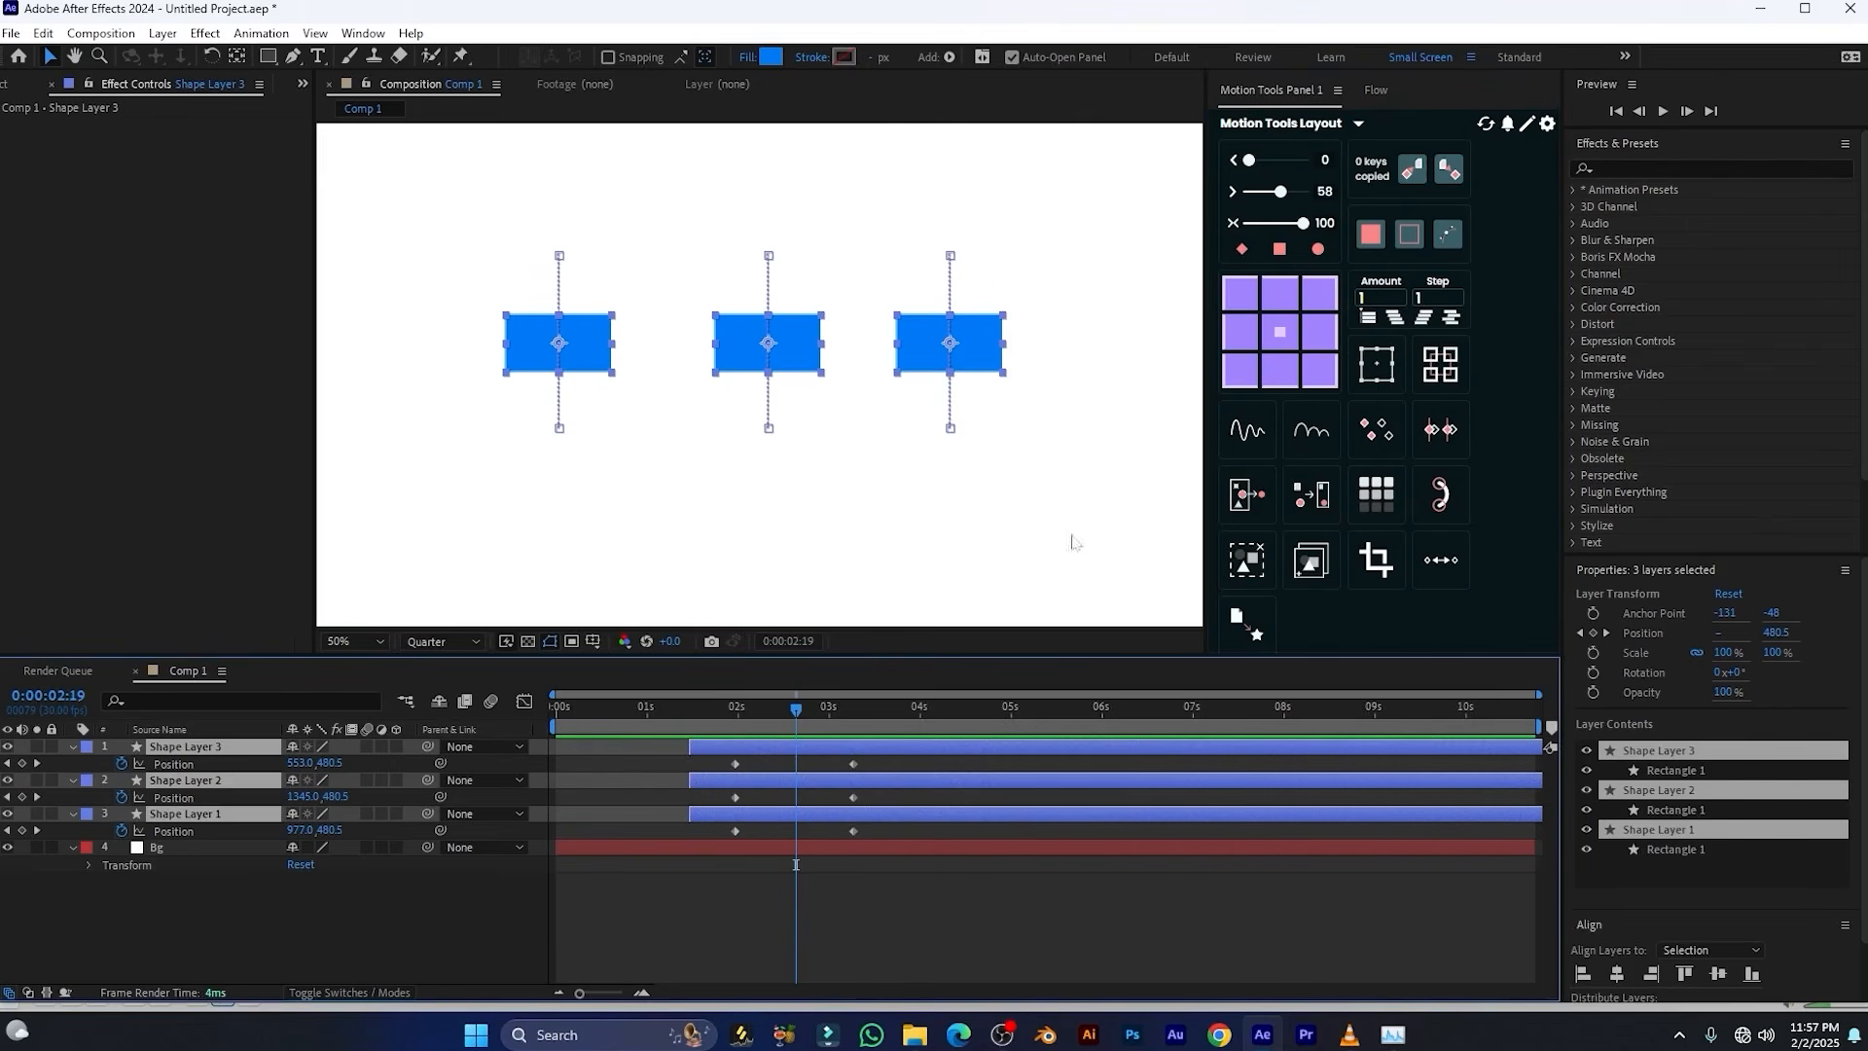
pyautogui.click(702, 887)
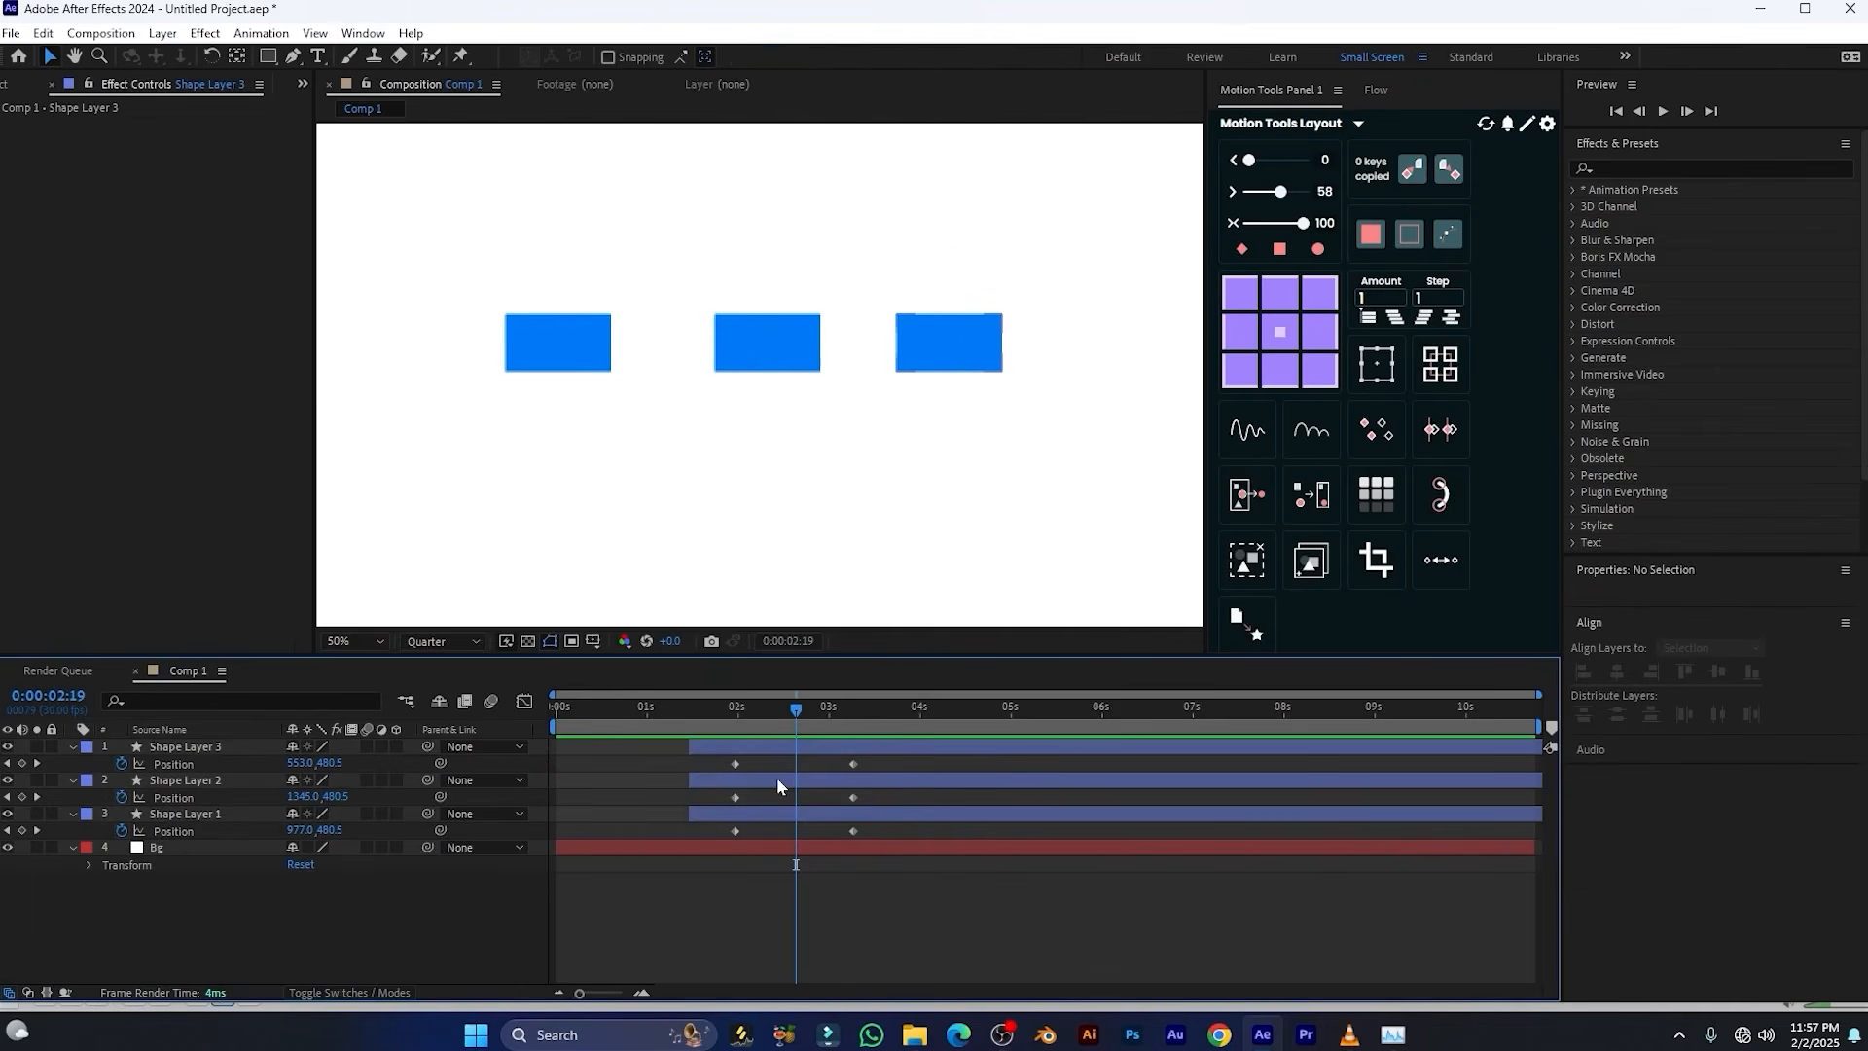
# Stagger Shape Layers 3, 2 and 1 from top to bottom with Motion Tools, using Amount 5 and Step 1 twice, and preview
pyautogui.click(709, 746)
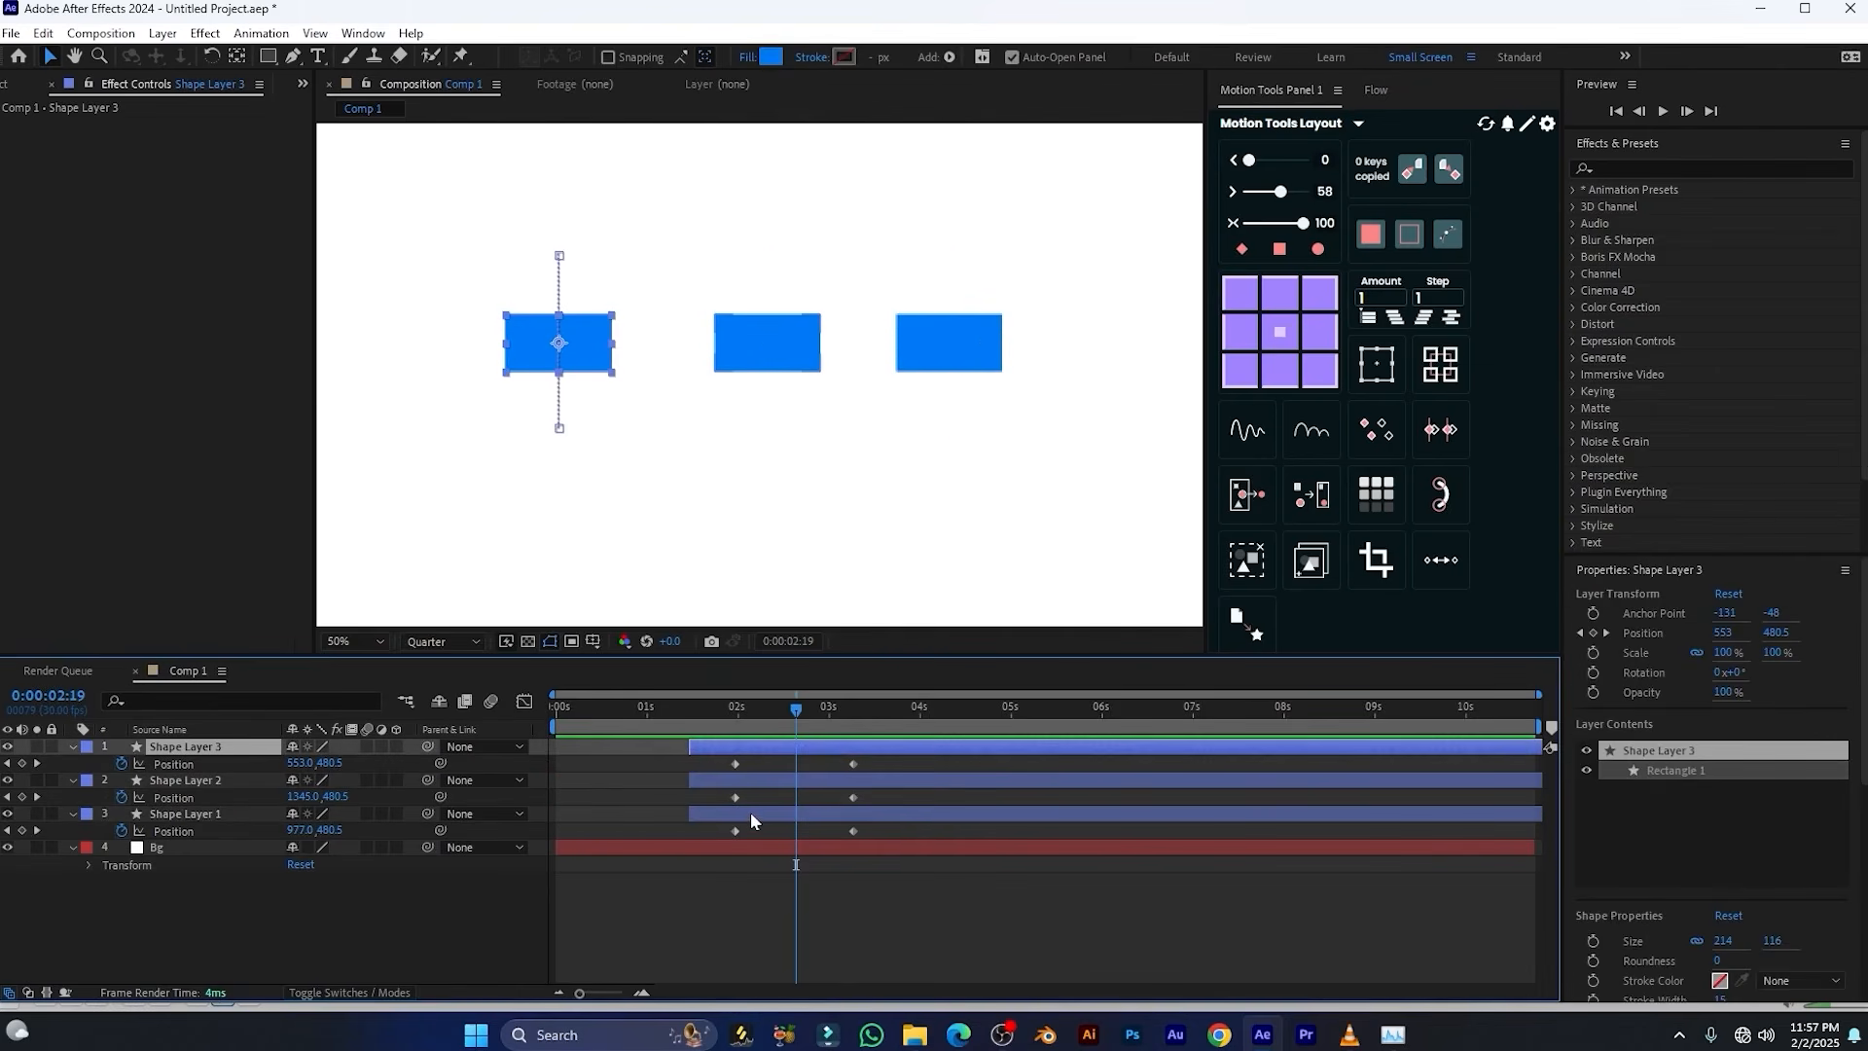
pyautogui.keyDown('shift'); pyautogui.click(751, 814); pyautogui.keyUp('shift')
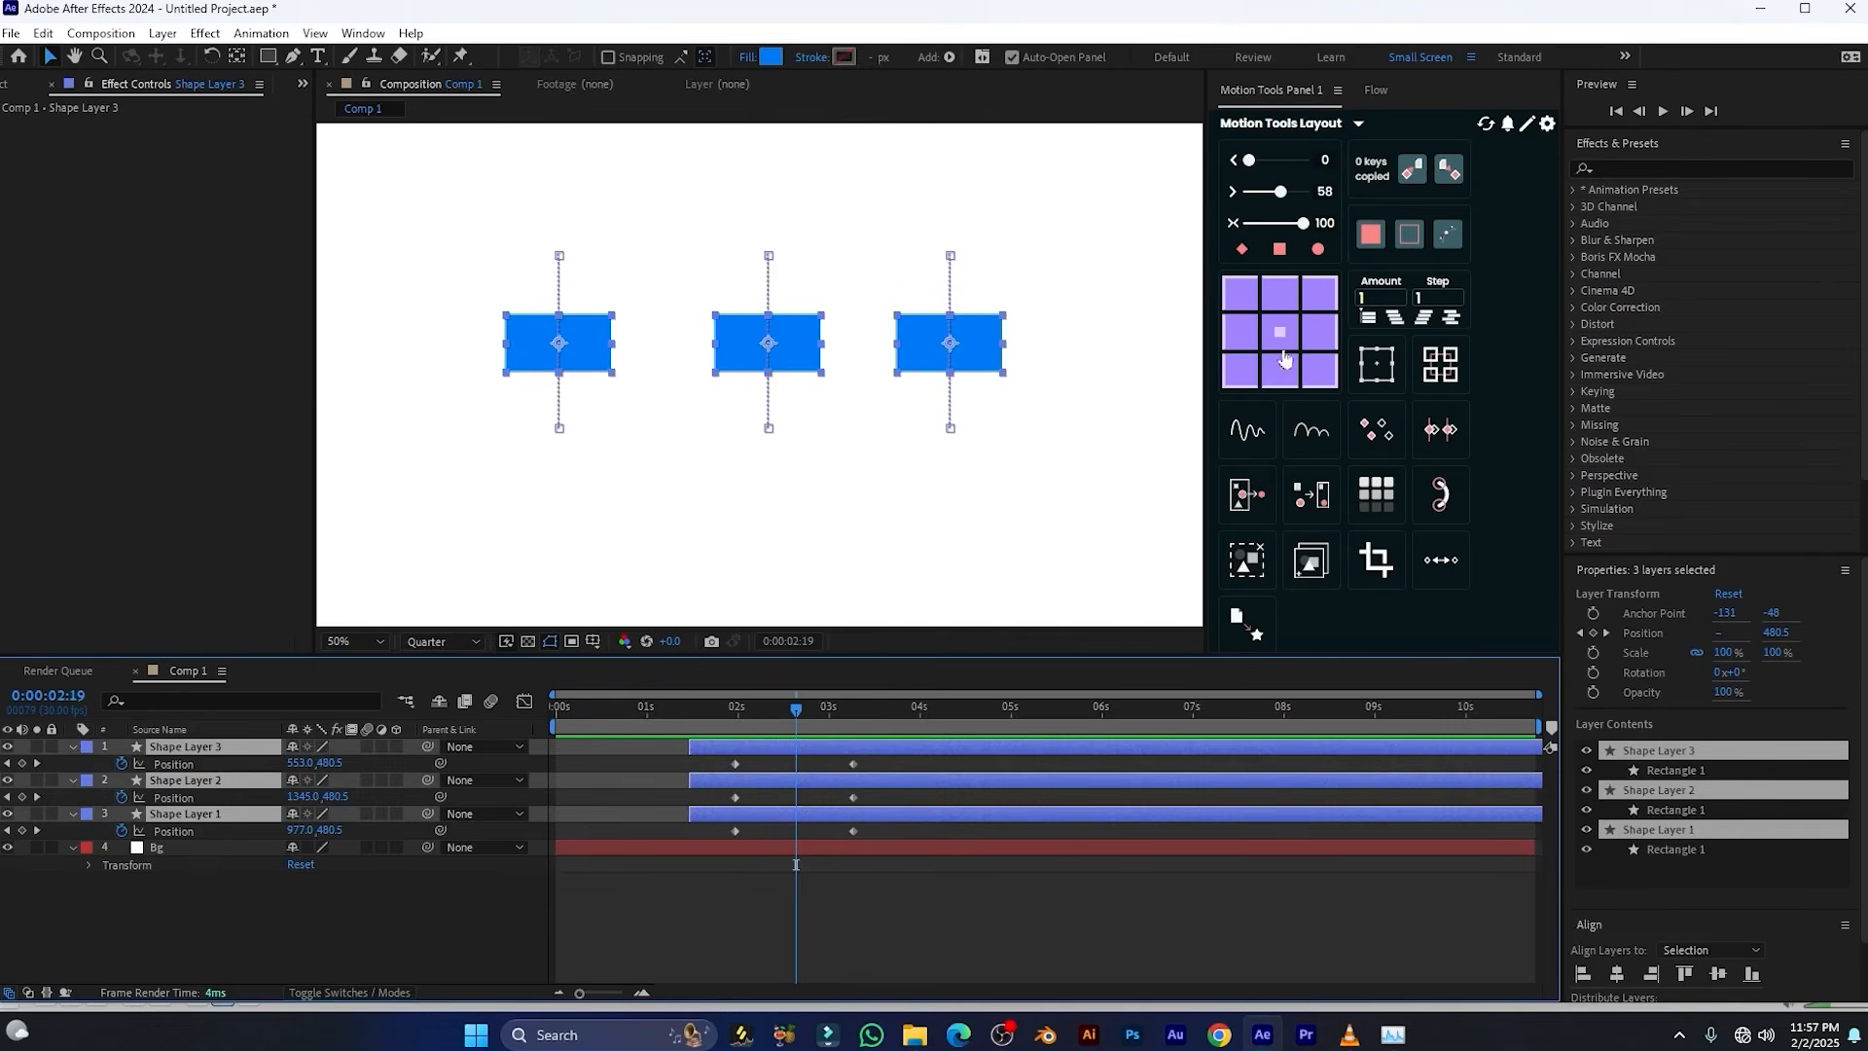
pyautogui.click(1382, 297)
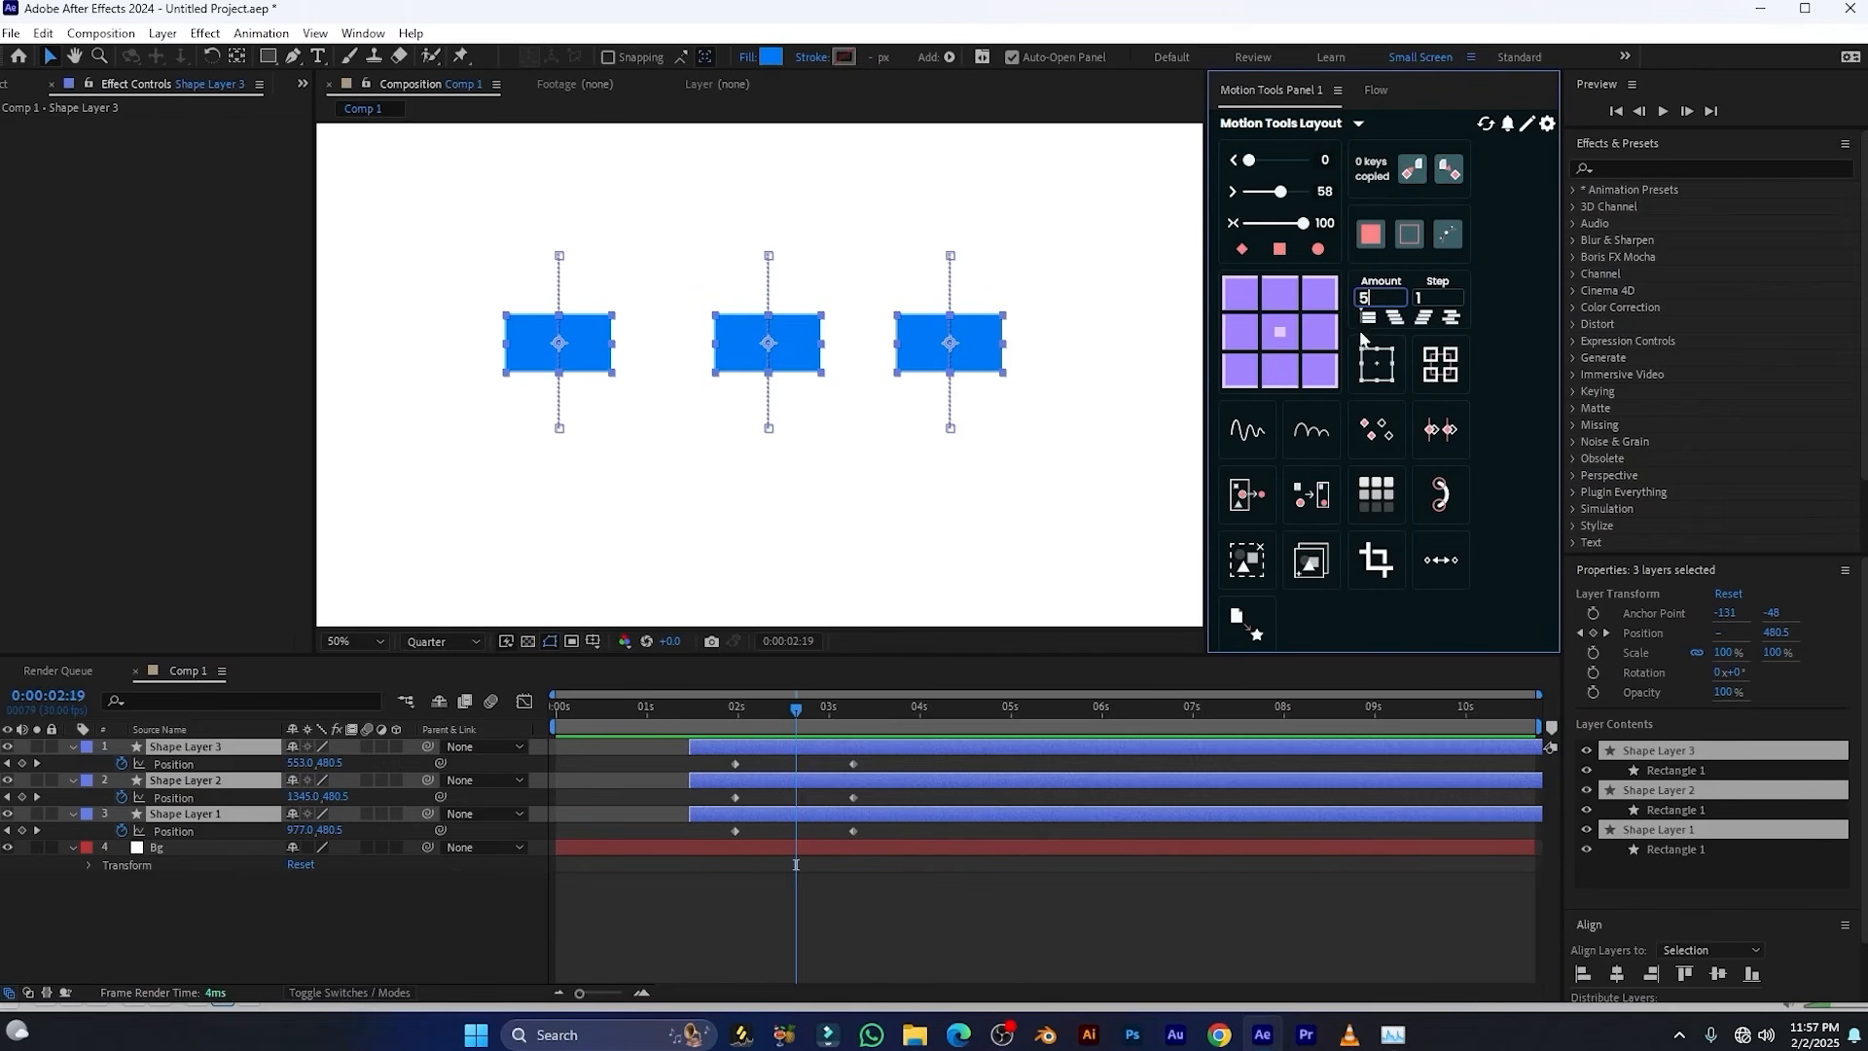
pyautogui.click(1394, 319)
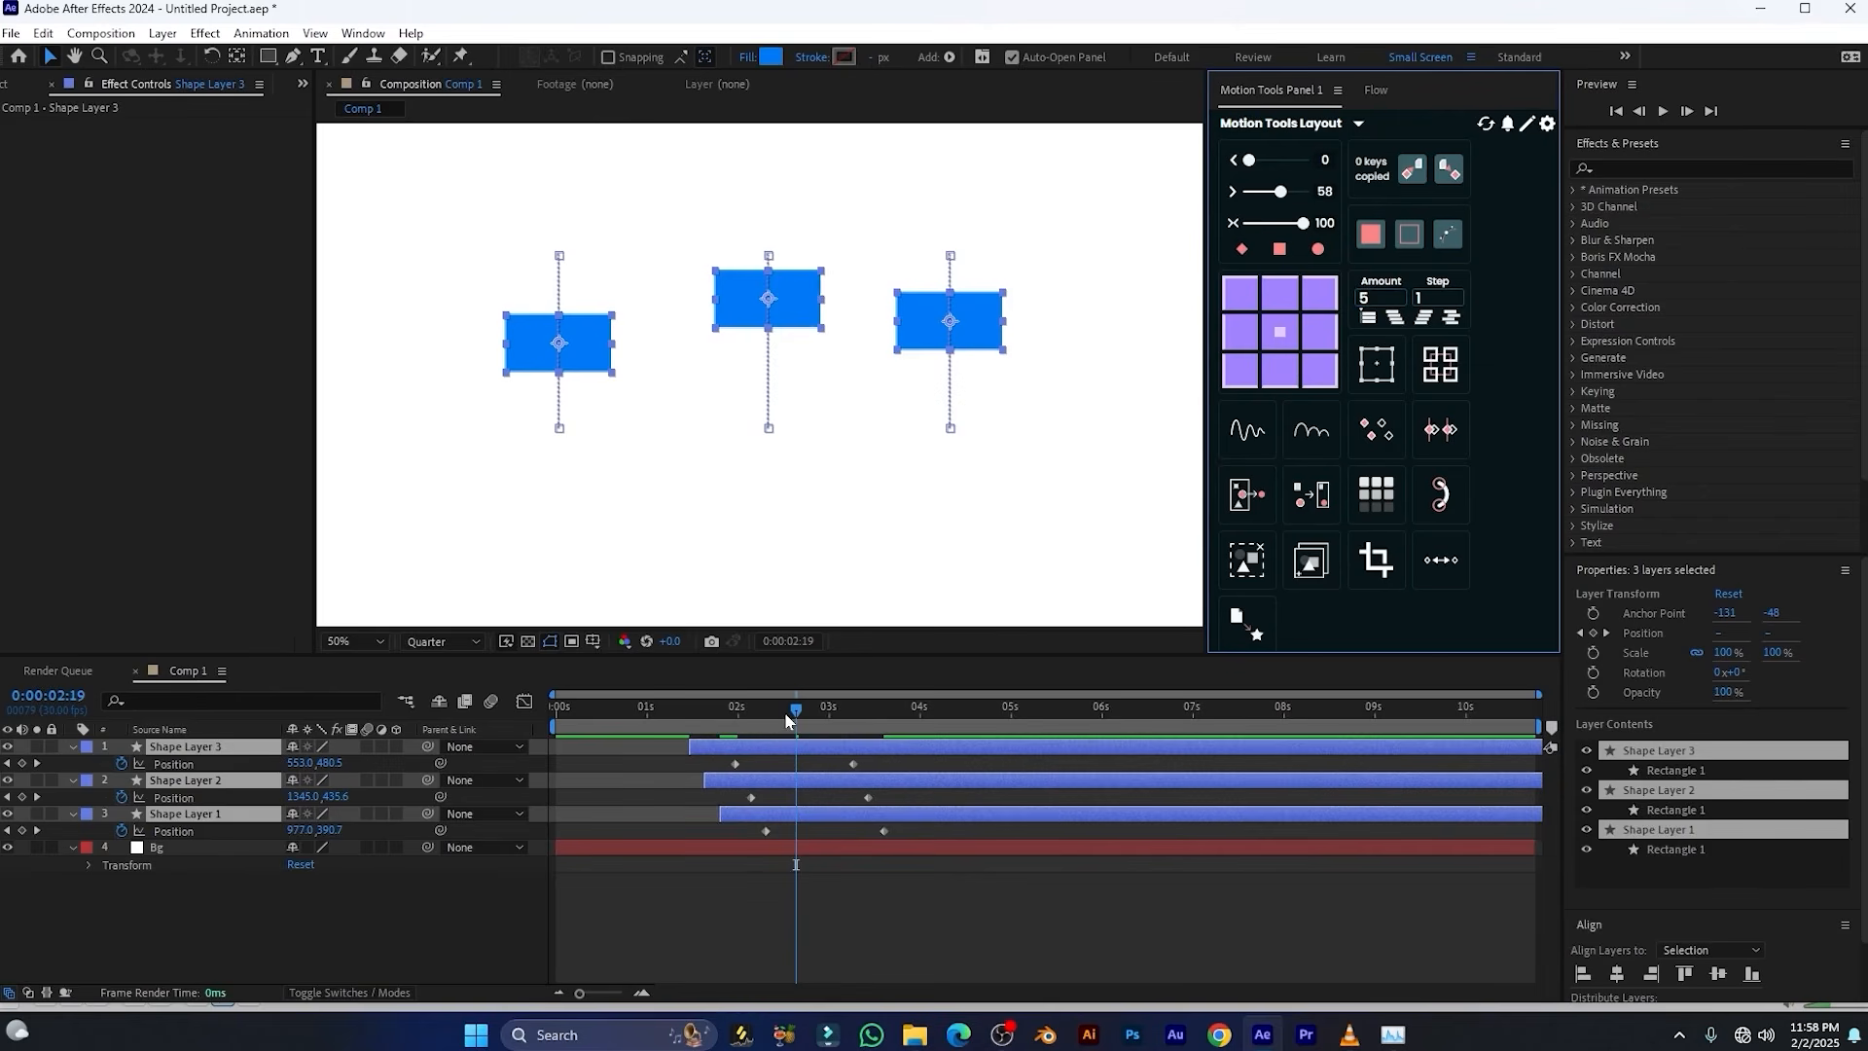
pyautogui.moveTo(786, 718)
pyautogui.mouseDown()
pyautogui.moveTo(698, 715)
pyautogui.moveTo(804, 715)
pyautogui.mouseUp()
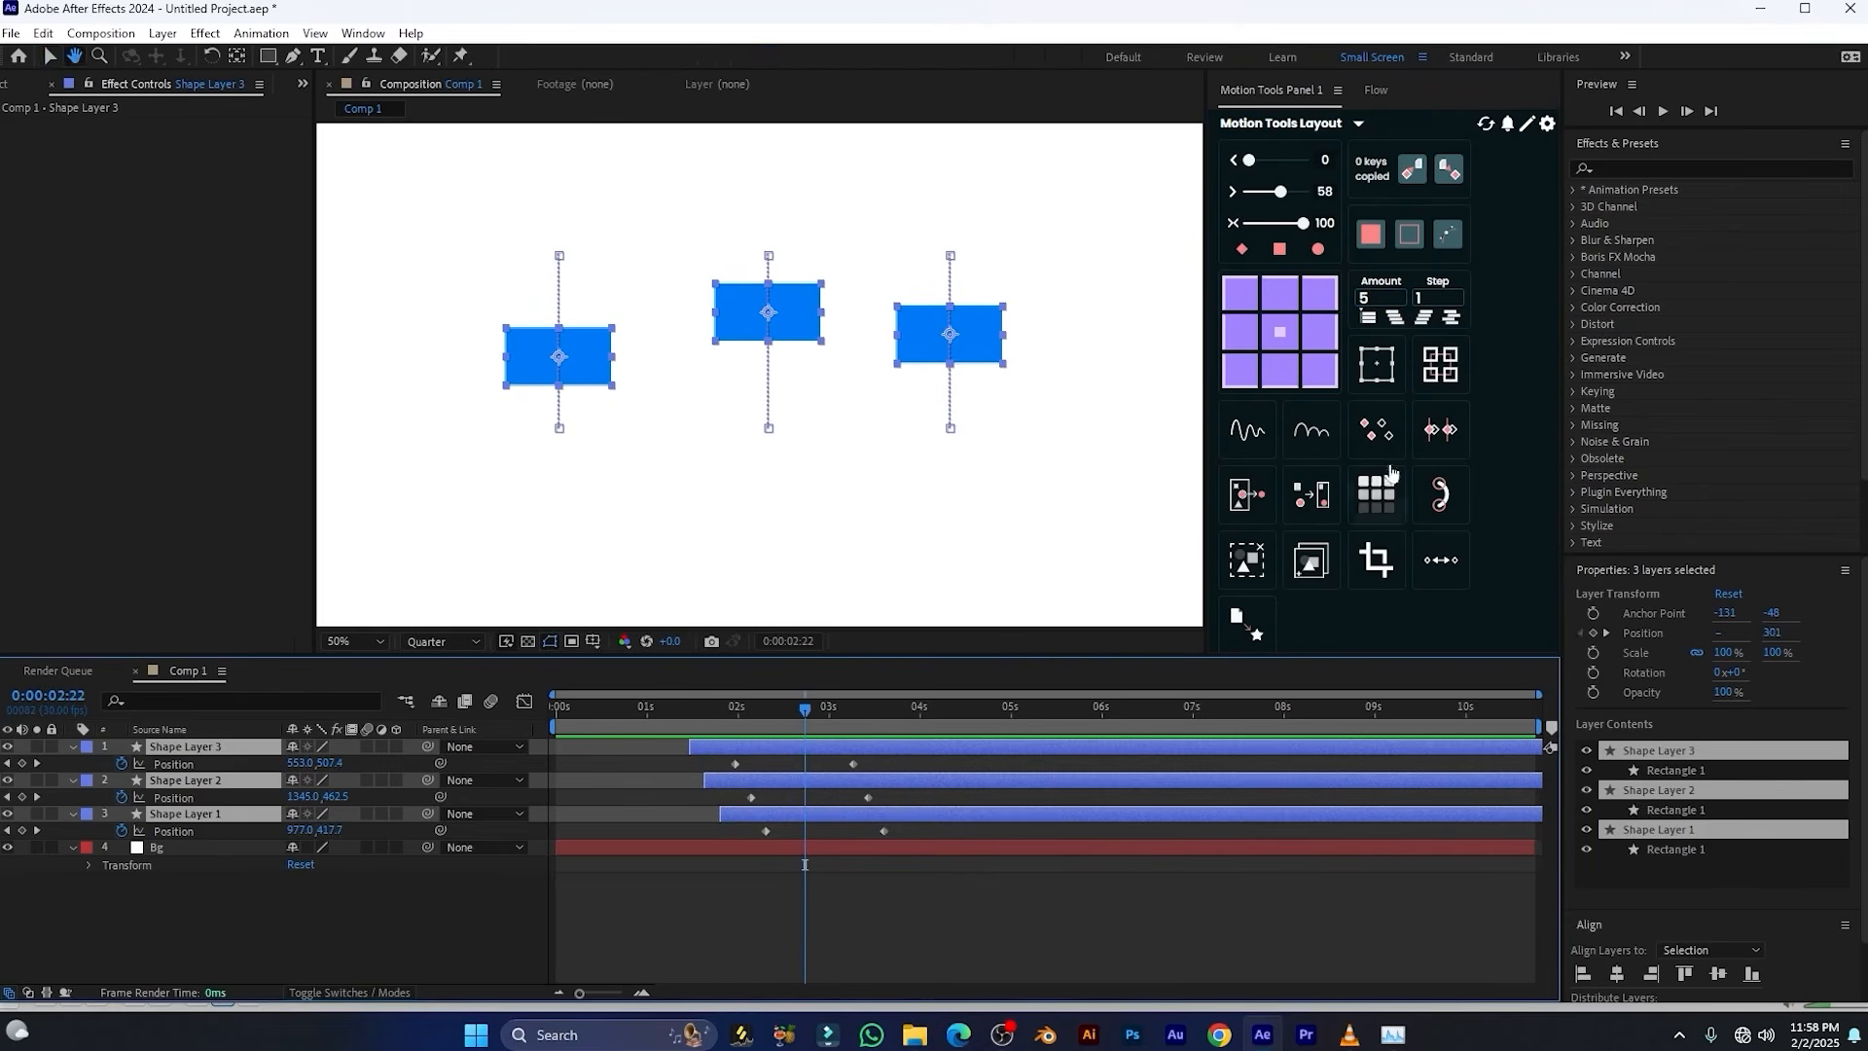
pyautogui.click(1394, 319)
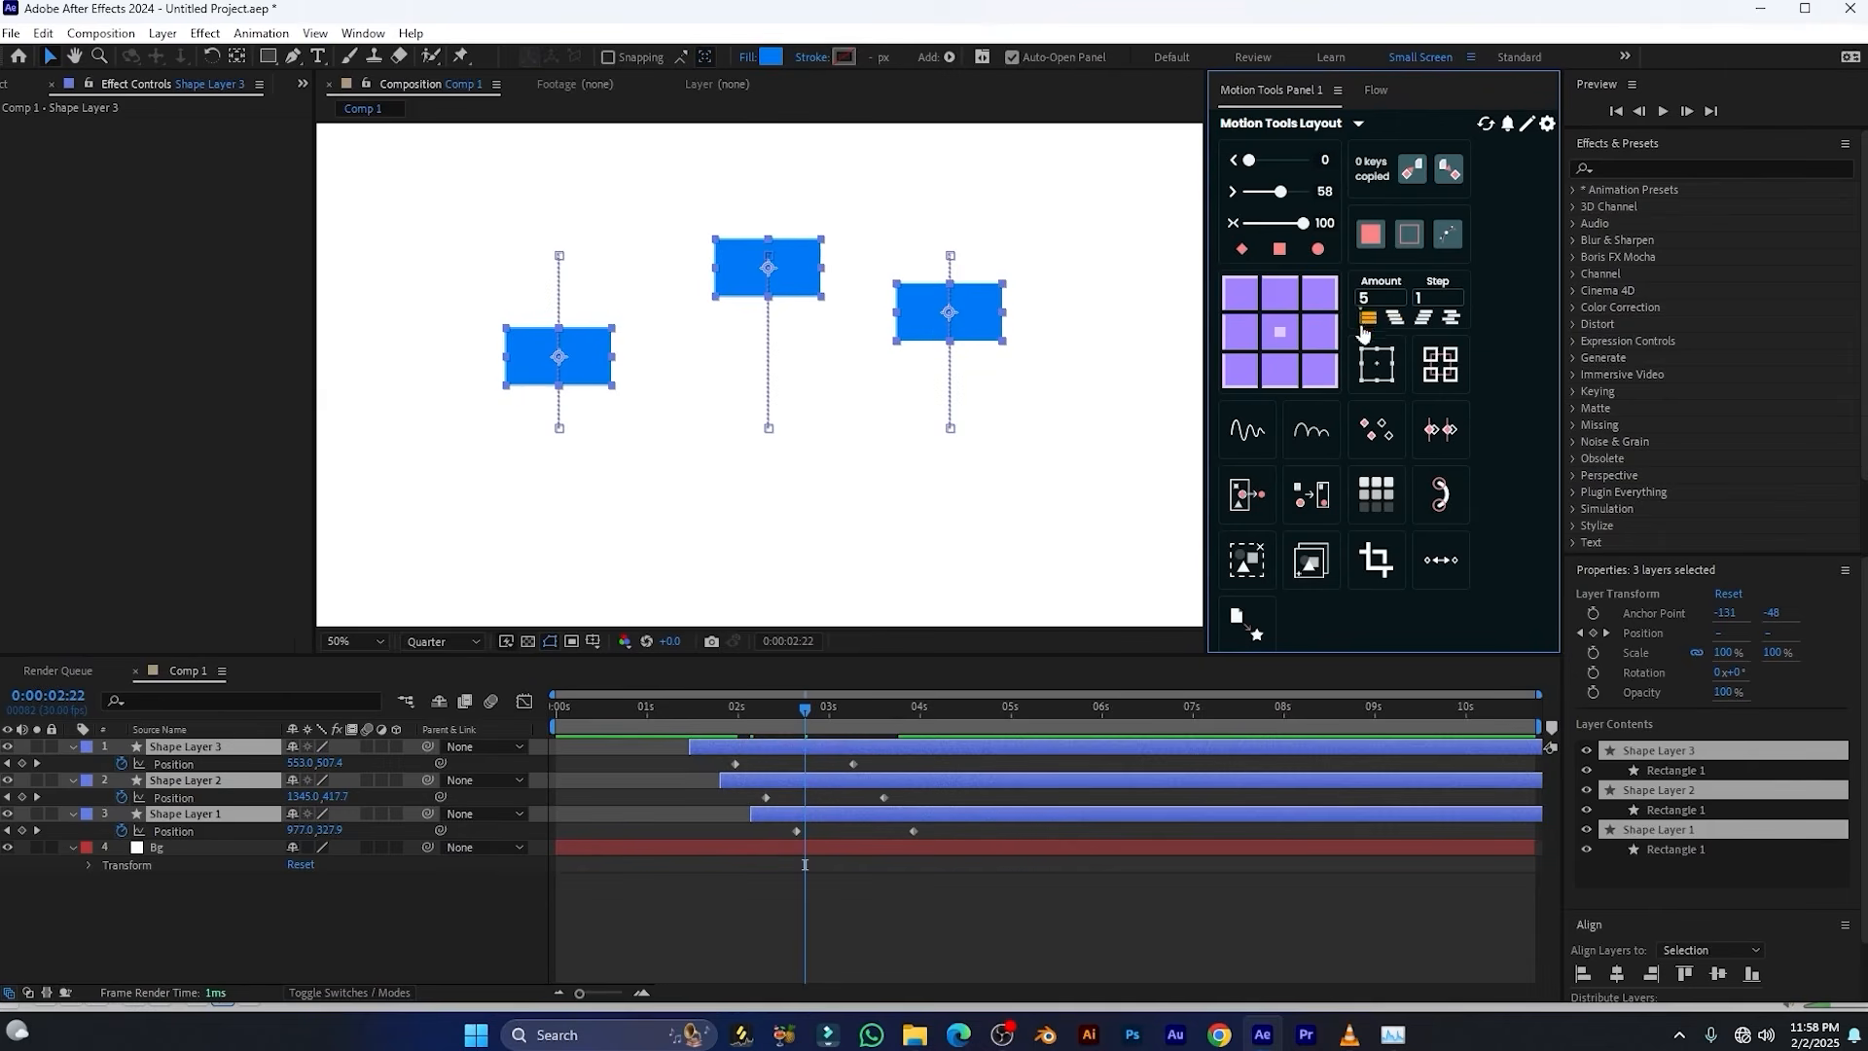
pyautogui.press('space')
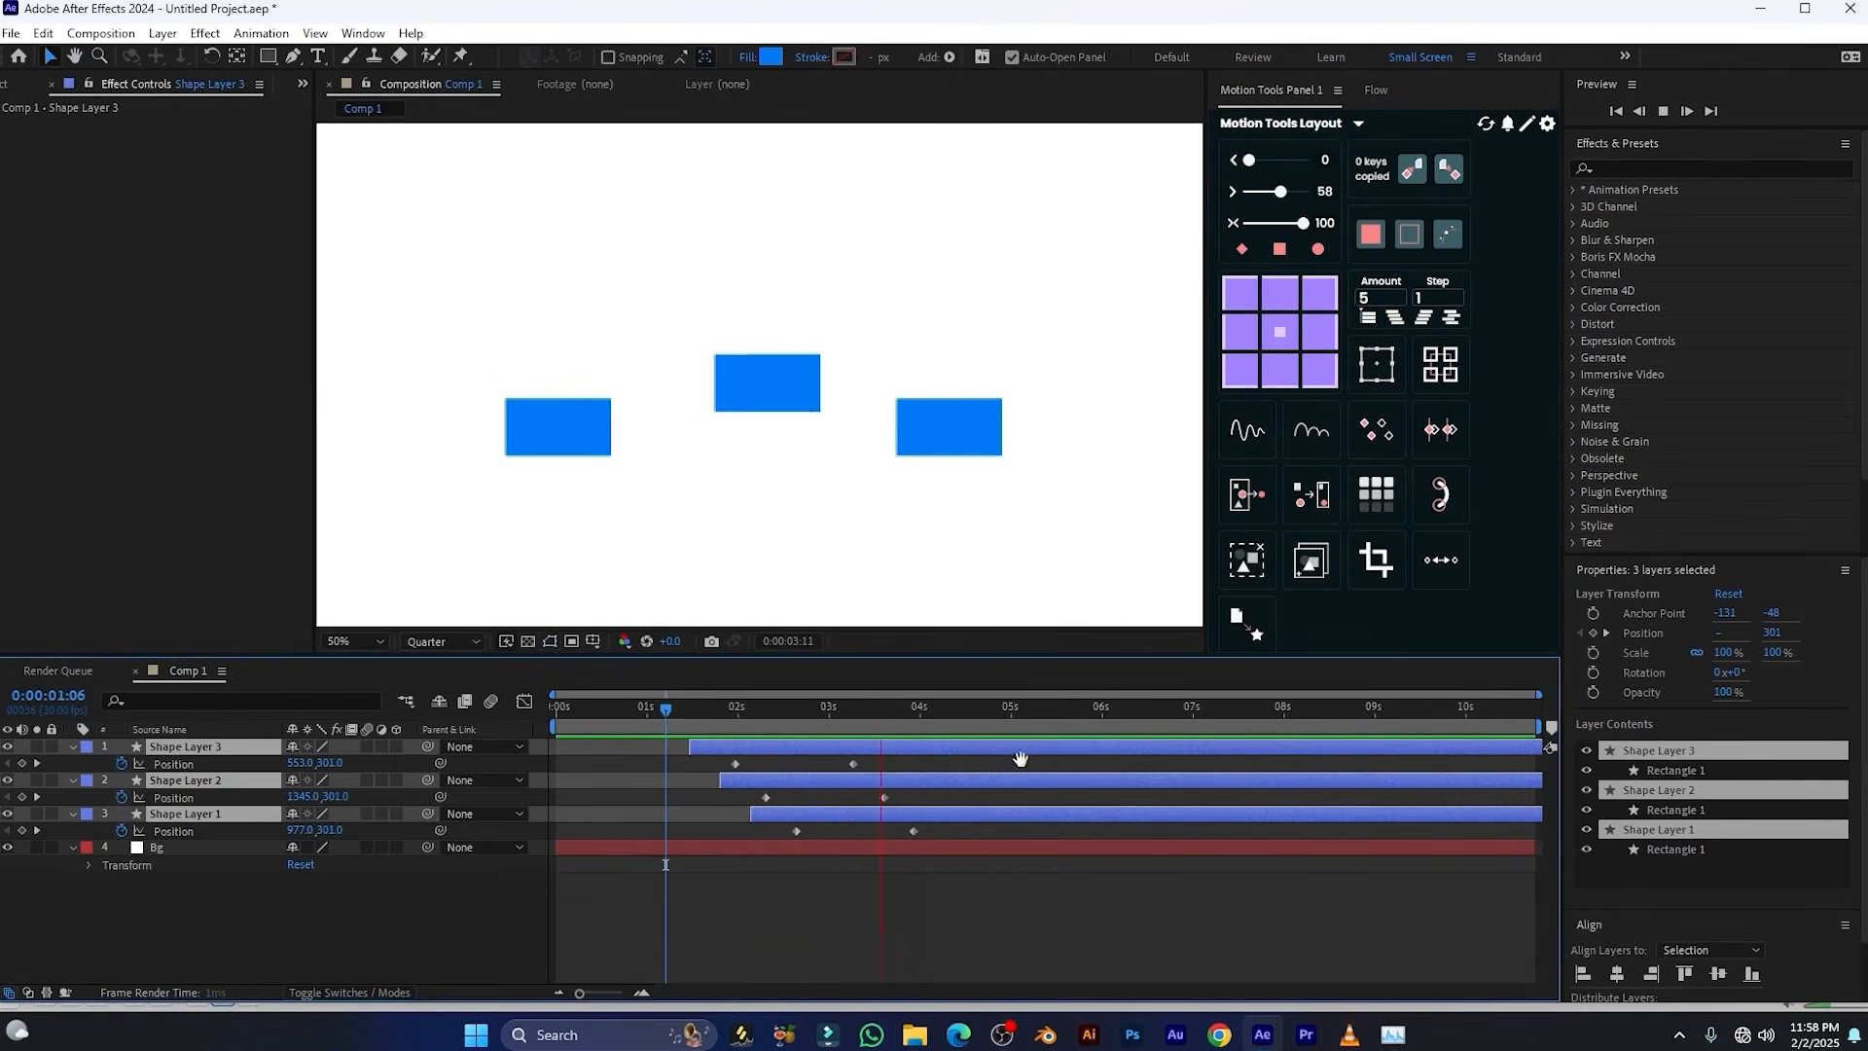
pyautogui.press('space')
# Realign the three shape layers and stagger them from bottom to top with Amount 5 and Step 1 twice, previewing the result
pyautogui.click(1368, 319)
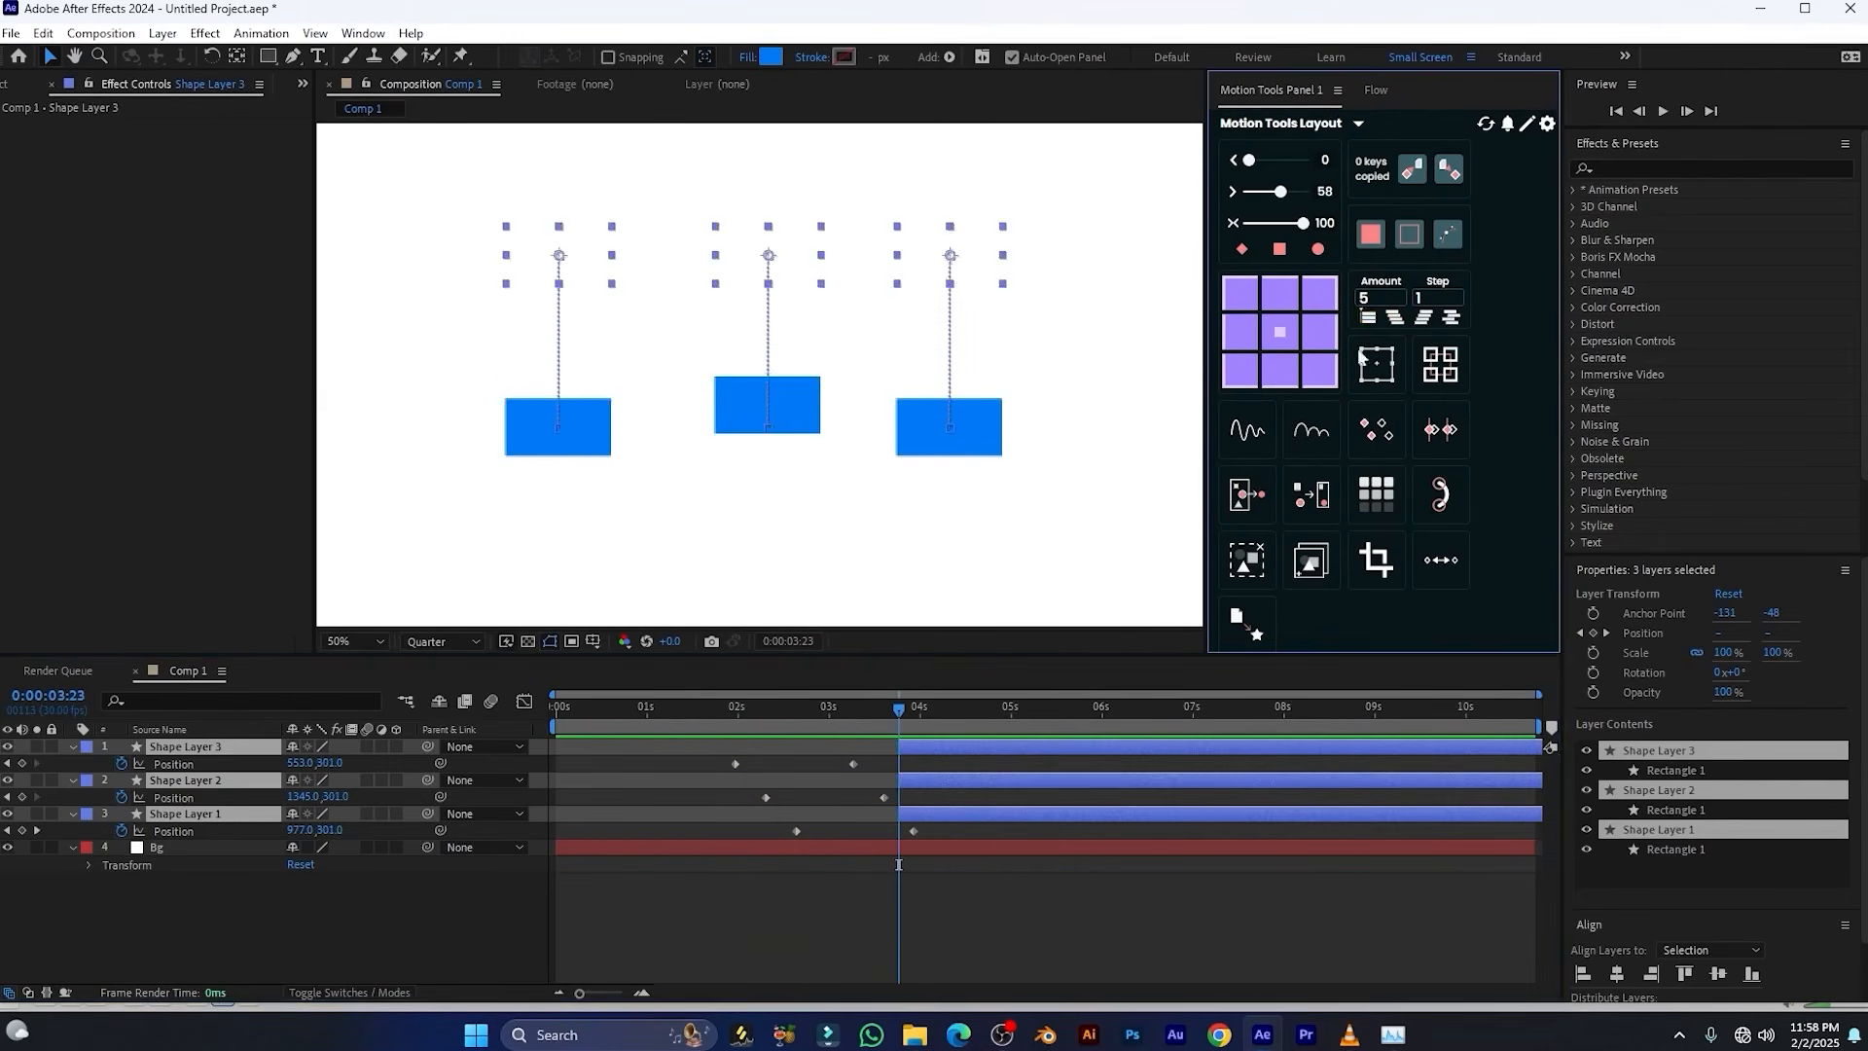
pyautogui.moveTo(986, 749); pyautogui.dragTo(776, 776)
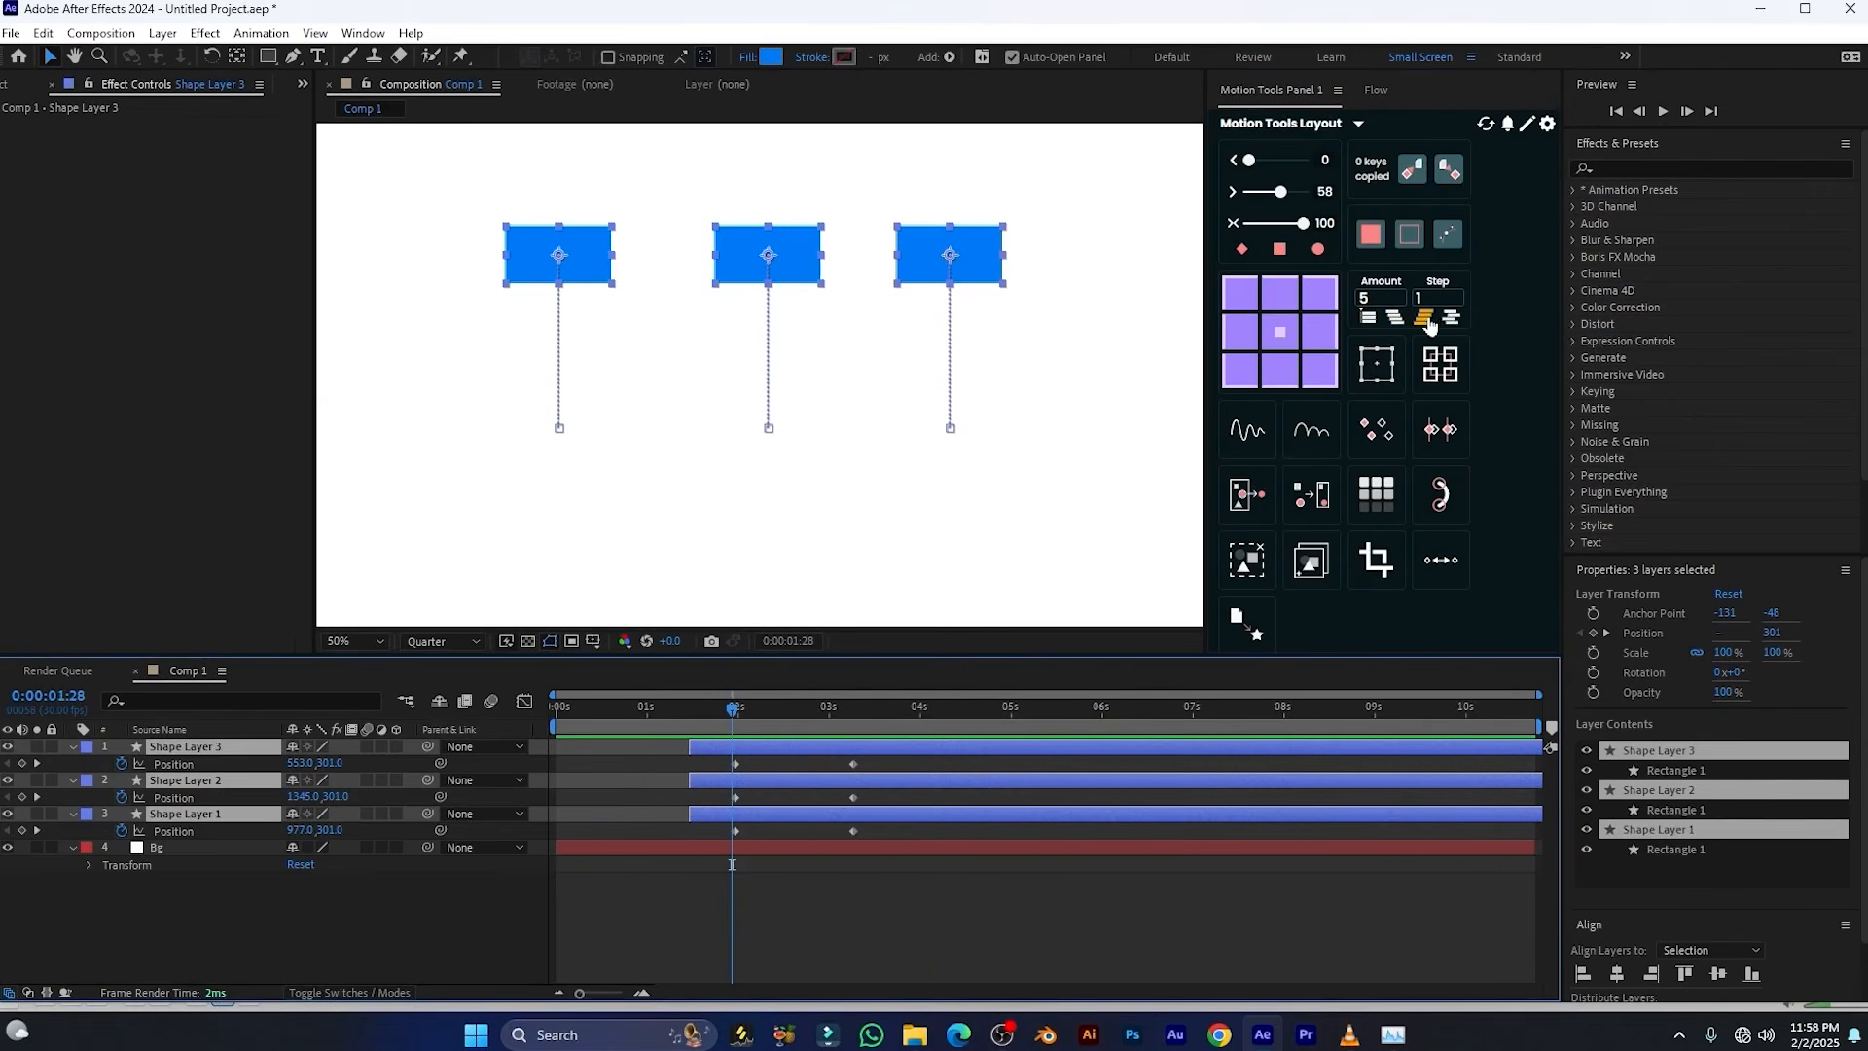
pyautogui.click(1426, 321)
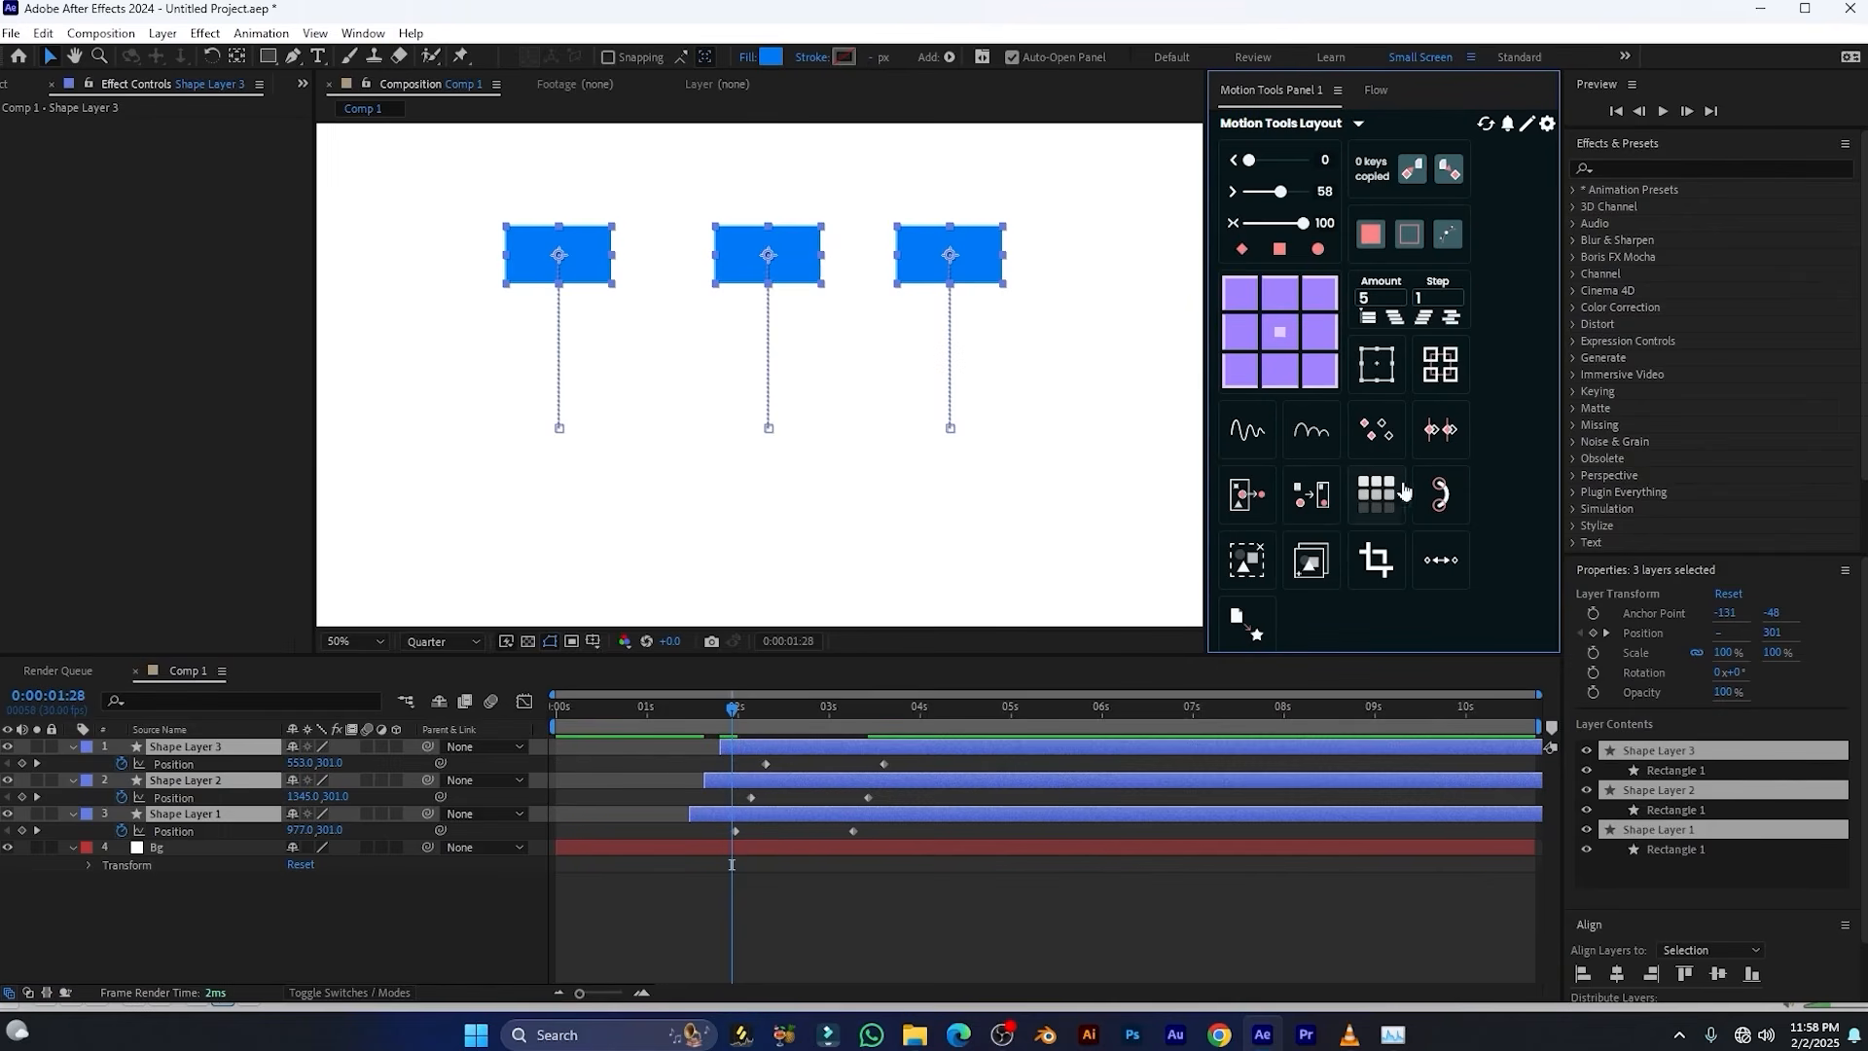
pyautogui.click(1422, 325)
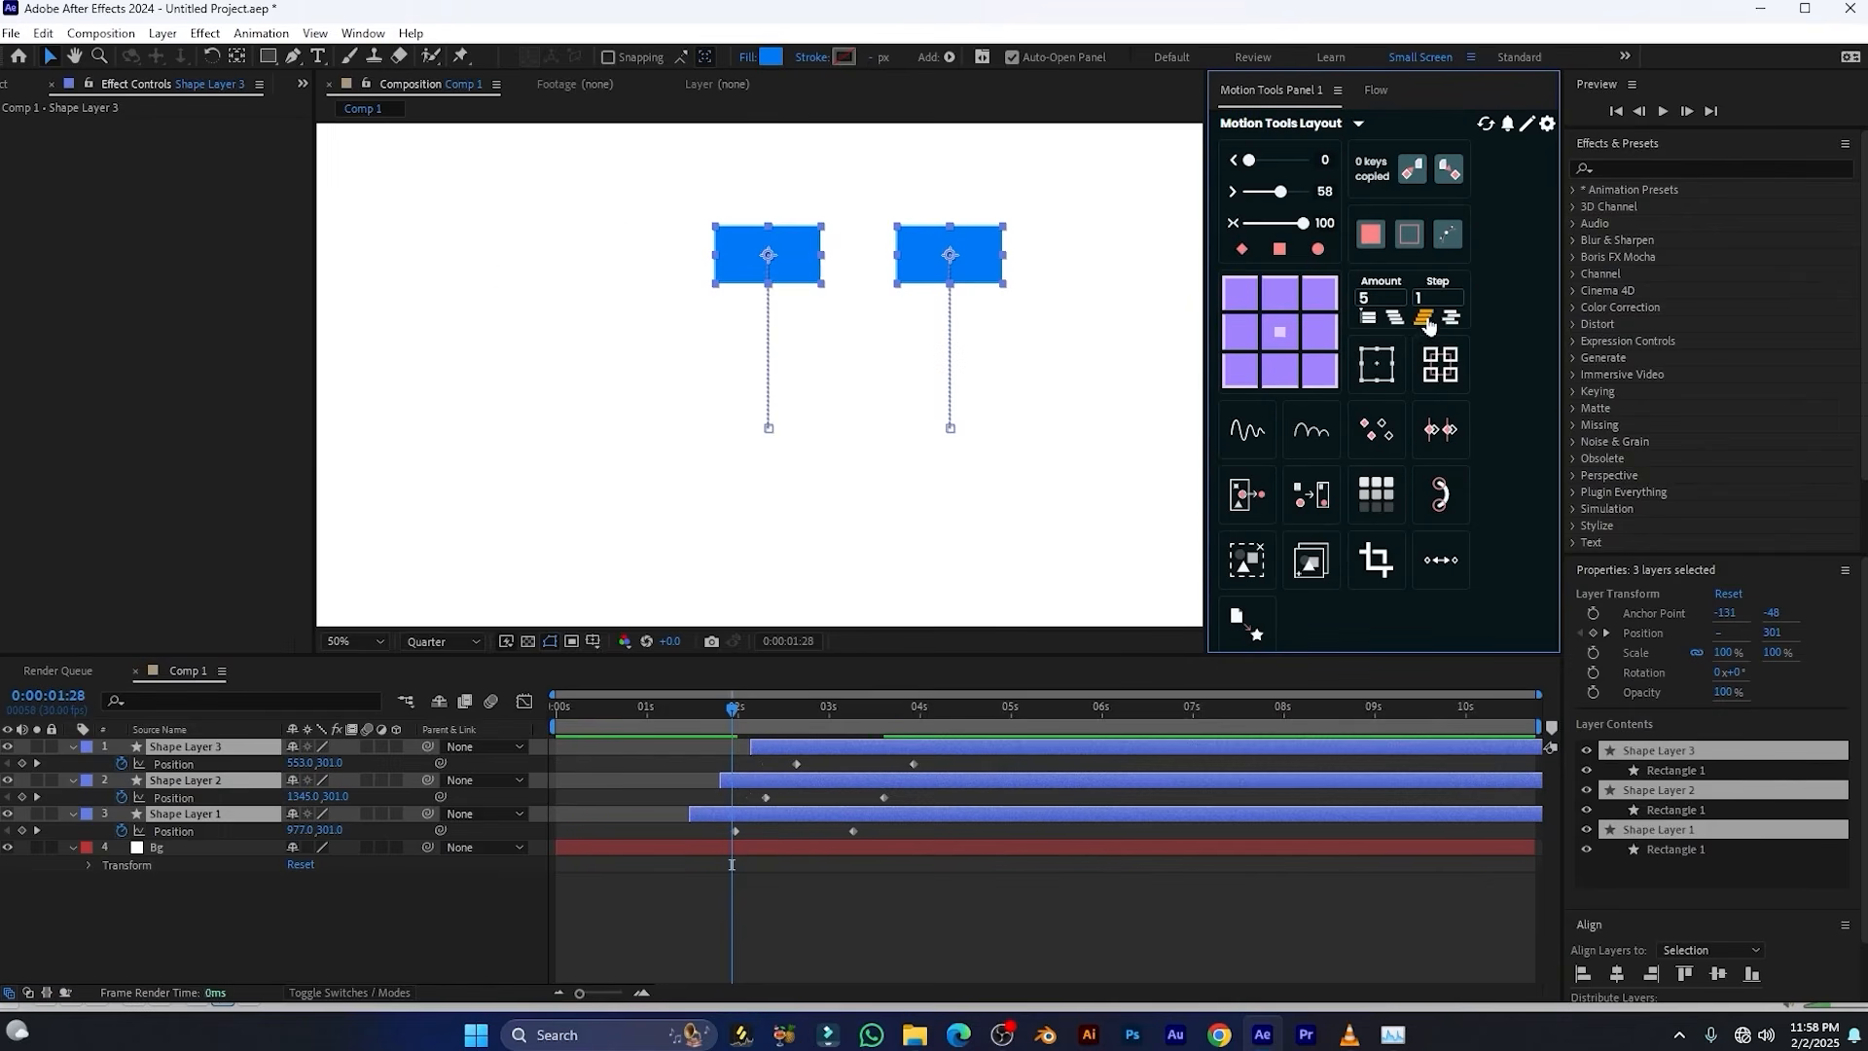
pyautogui.moveTo(750, 721); pyautogui.dragTo(671, 720)
pyautogui.press('space')
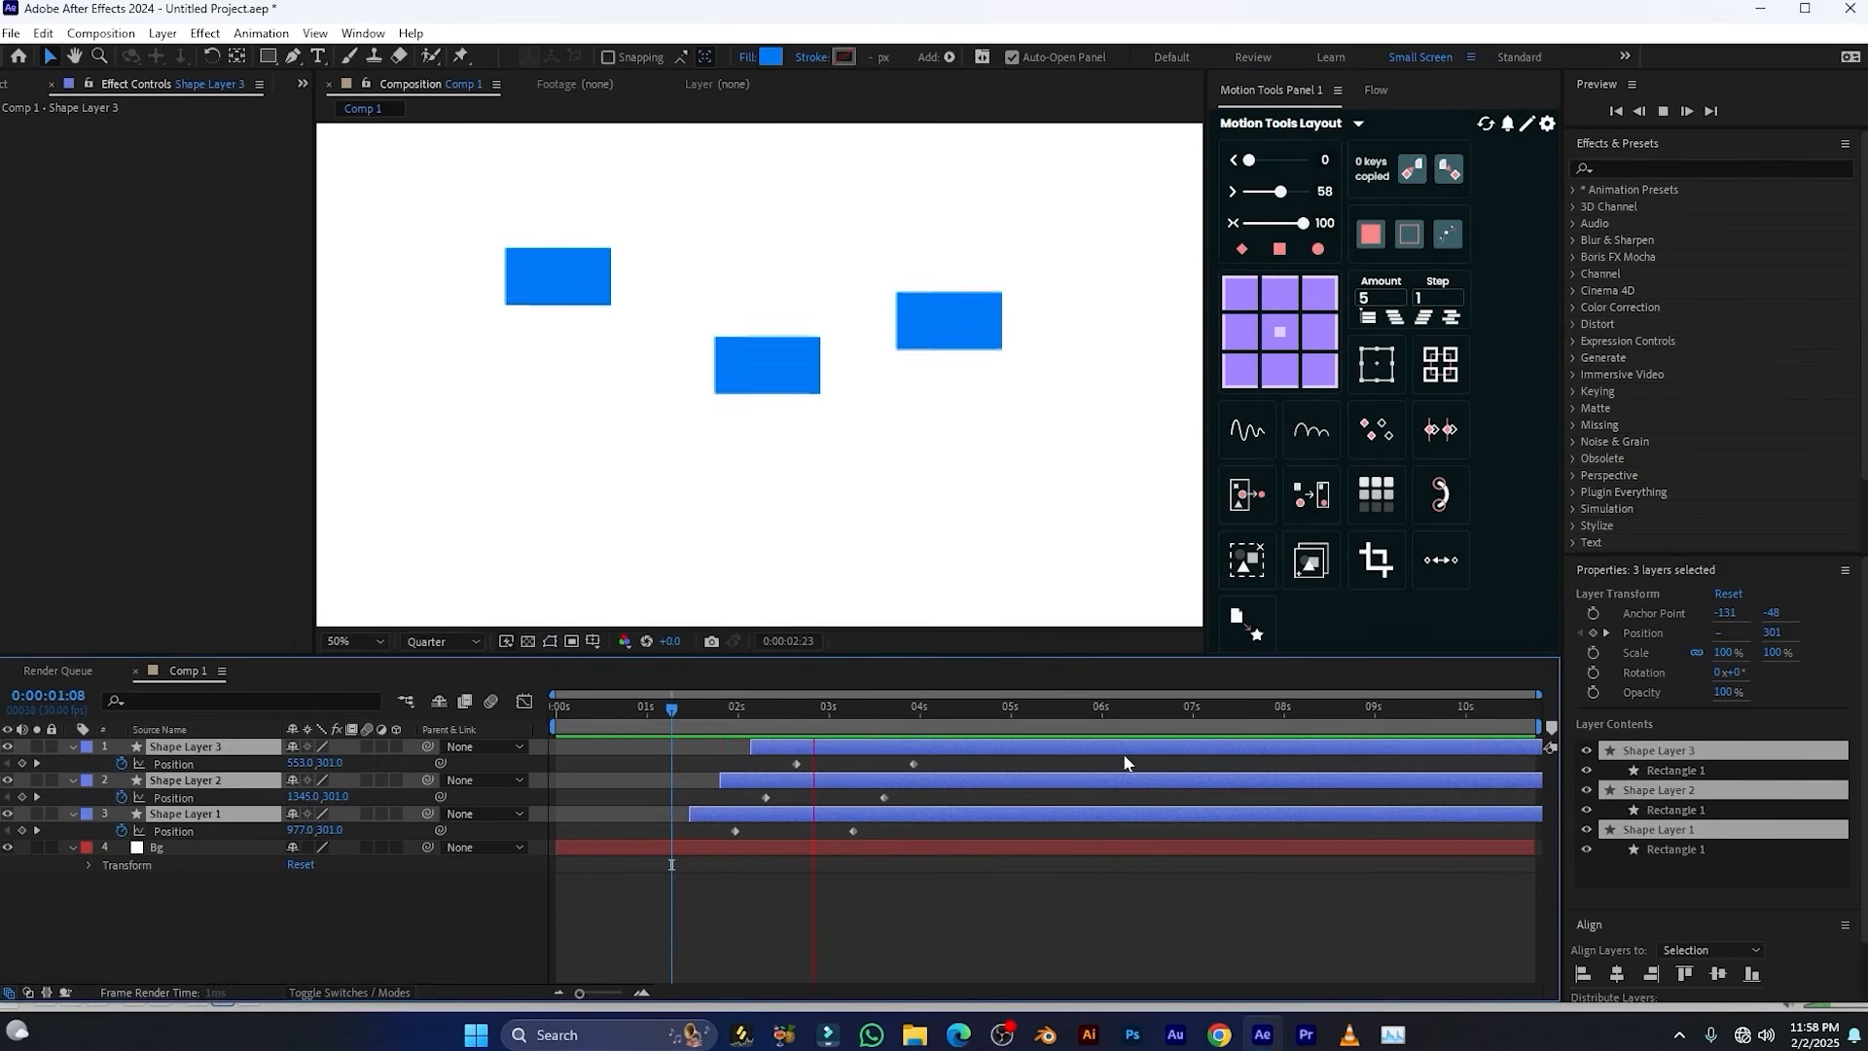
pyautogui.press('space')
# Align the starts of the three shape layers to 0:00:03:15 and slide them back to begin at about 1.3 s
pyautogui.moveTo(1433, 298); pyautogui.dragTo(1417, 297)
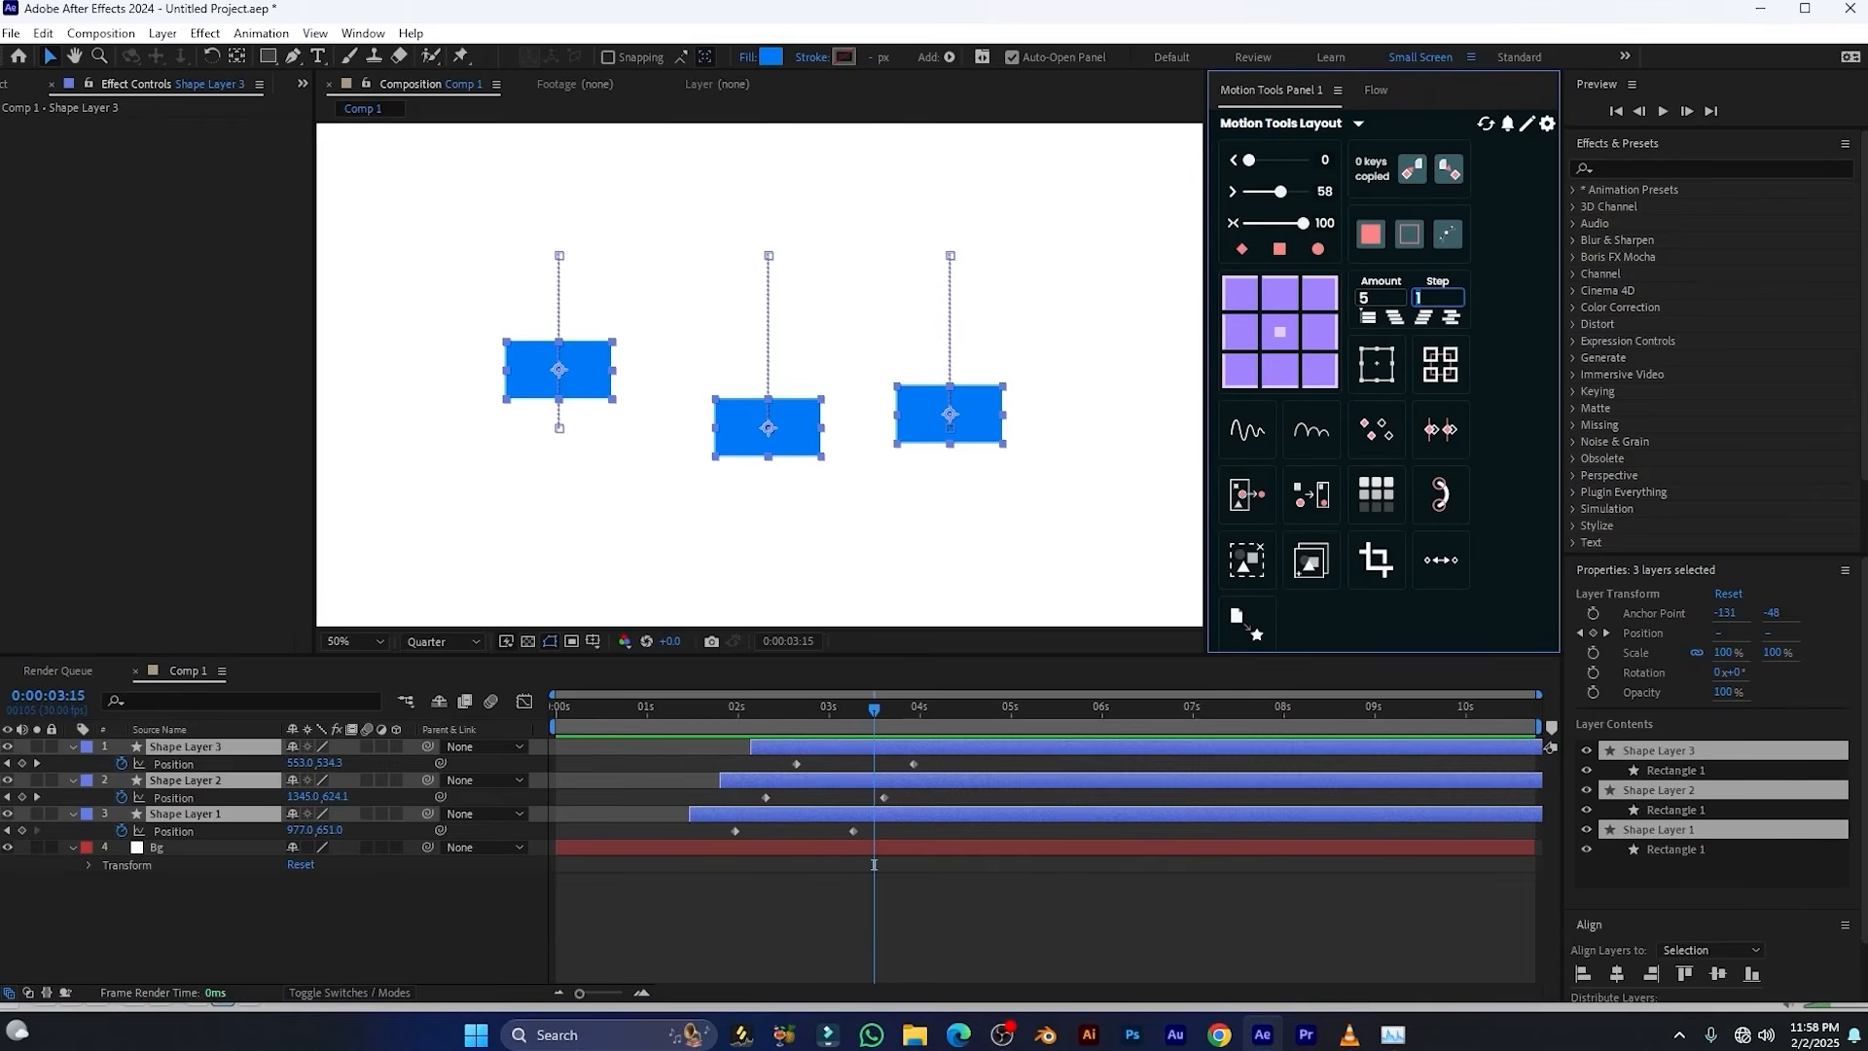
pyautogui.click(714, 891)
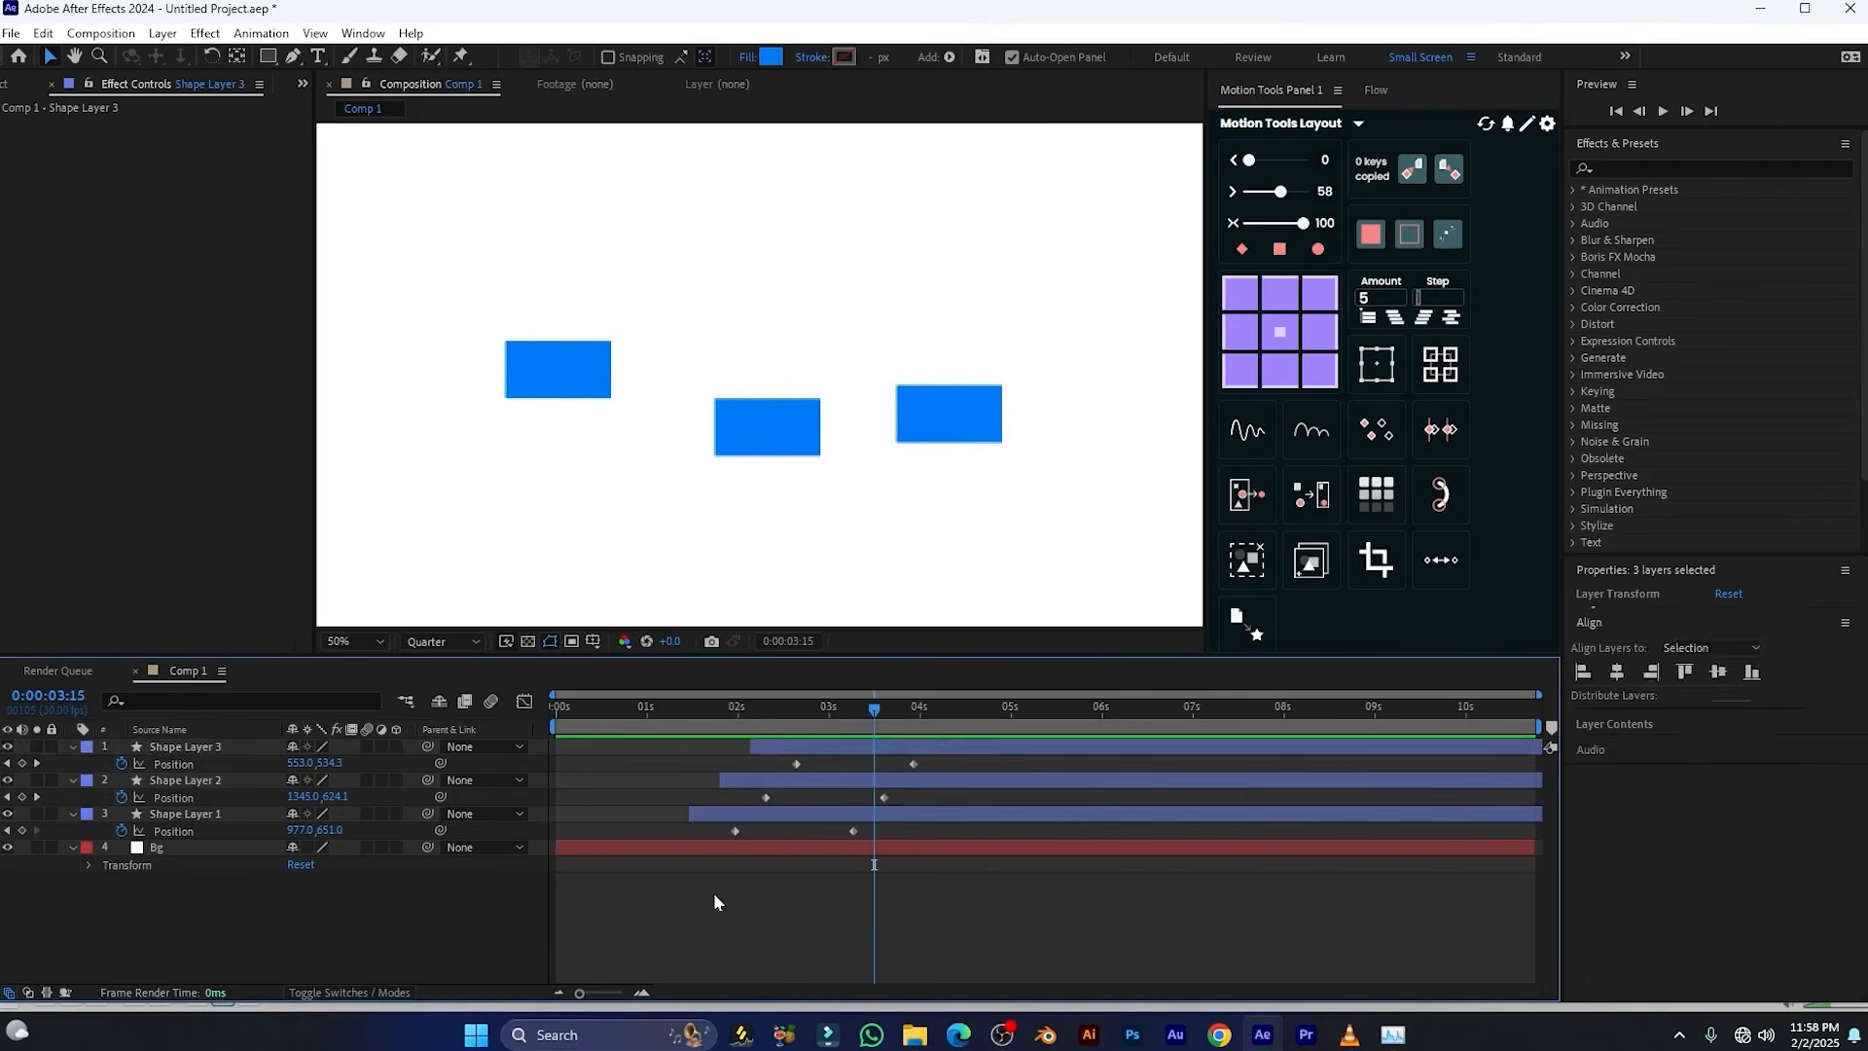
pyautogui.click(797, 746)
pyautogui.keyDown('shift'); pyautogui.click(796, 815); pyautogui.keyUp('shift')
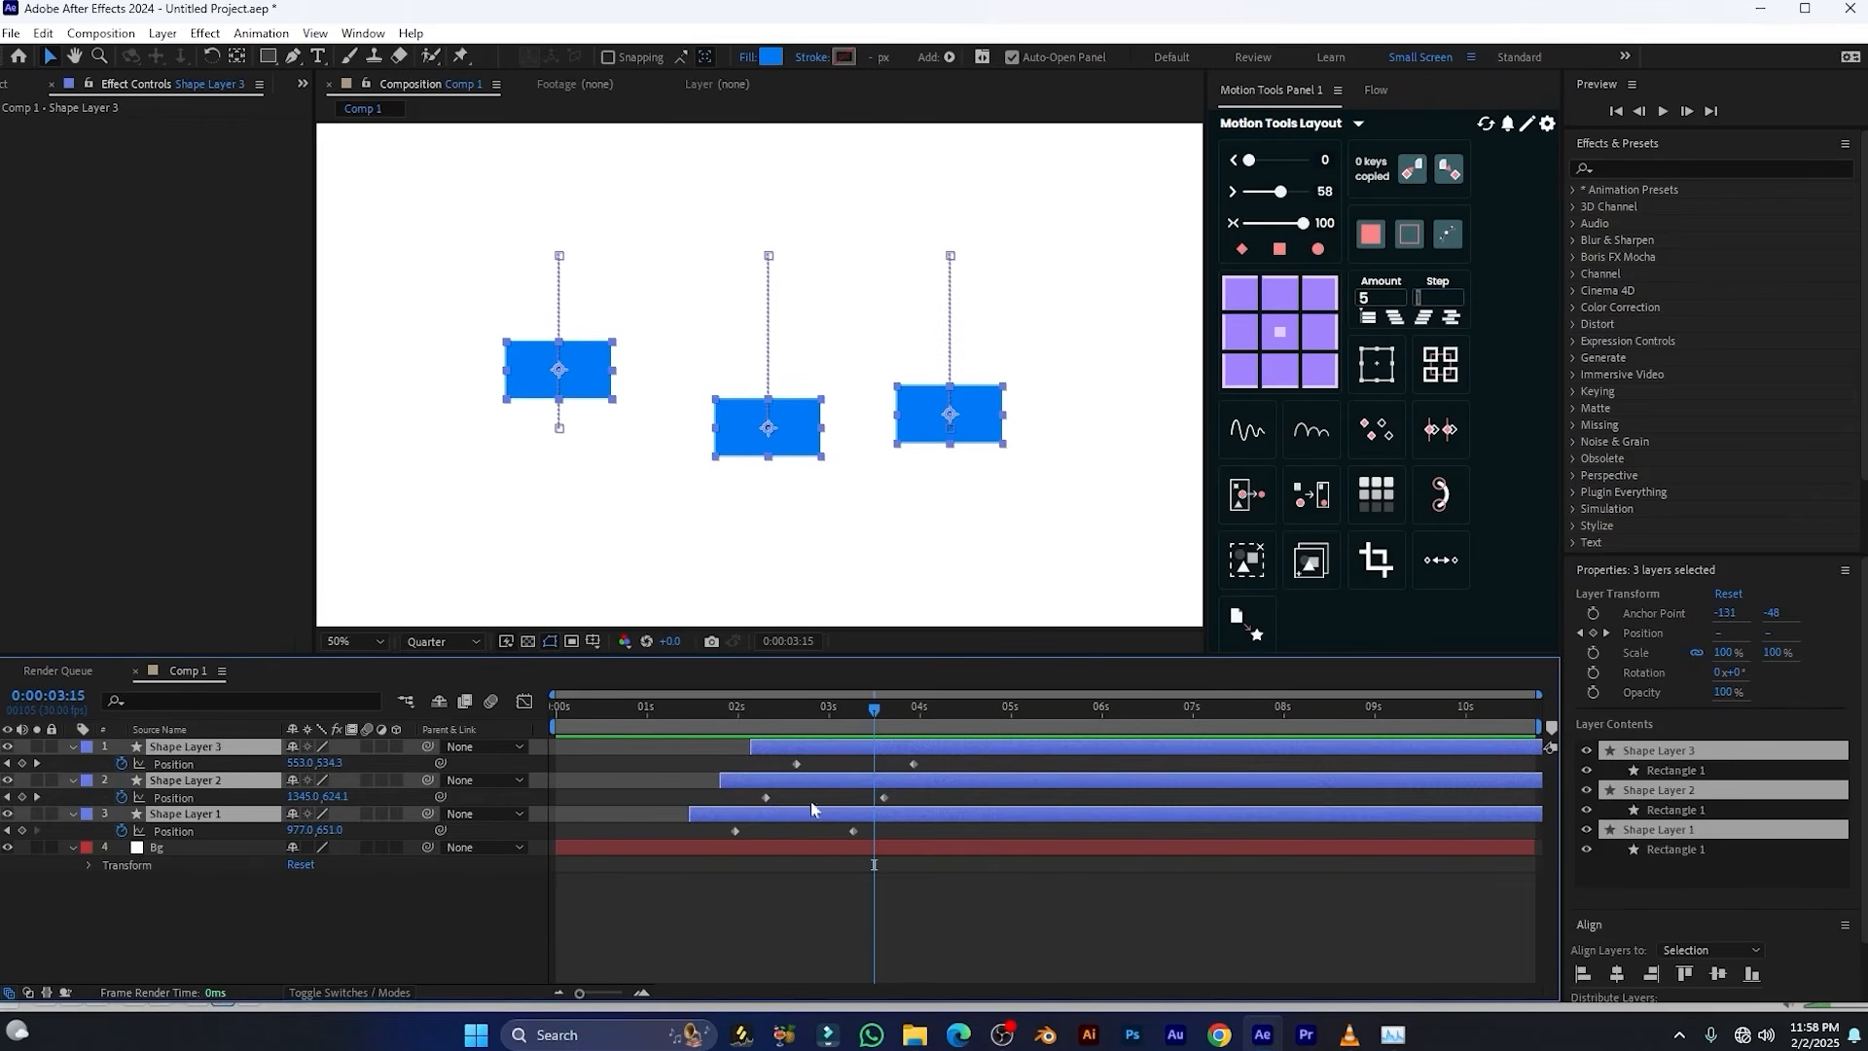
pyautogui.click(1367, 318)
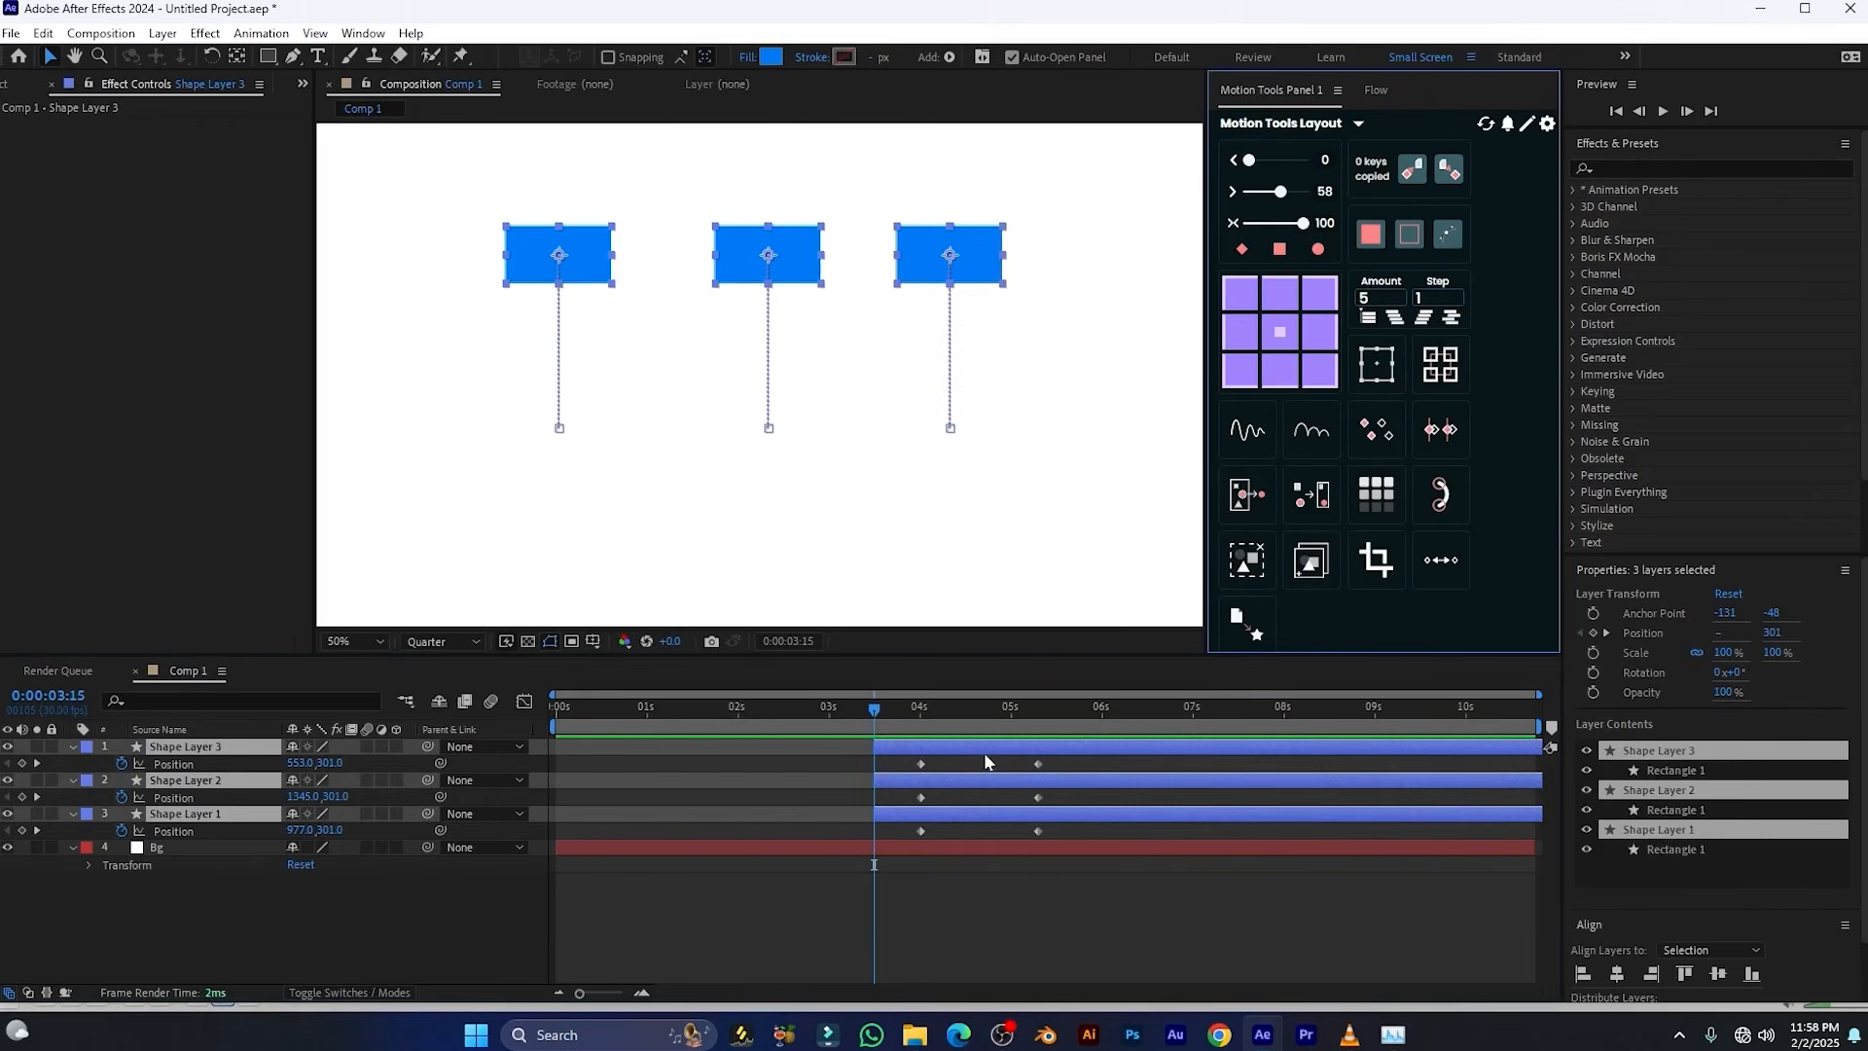
pyautogui.moveTo(983, 751); pyautogui.dragTo(784, 753)
pyautogui.click(702, 710)
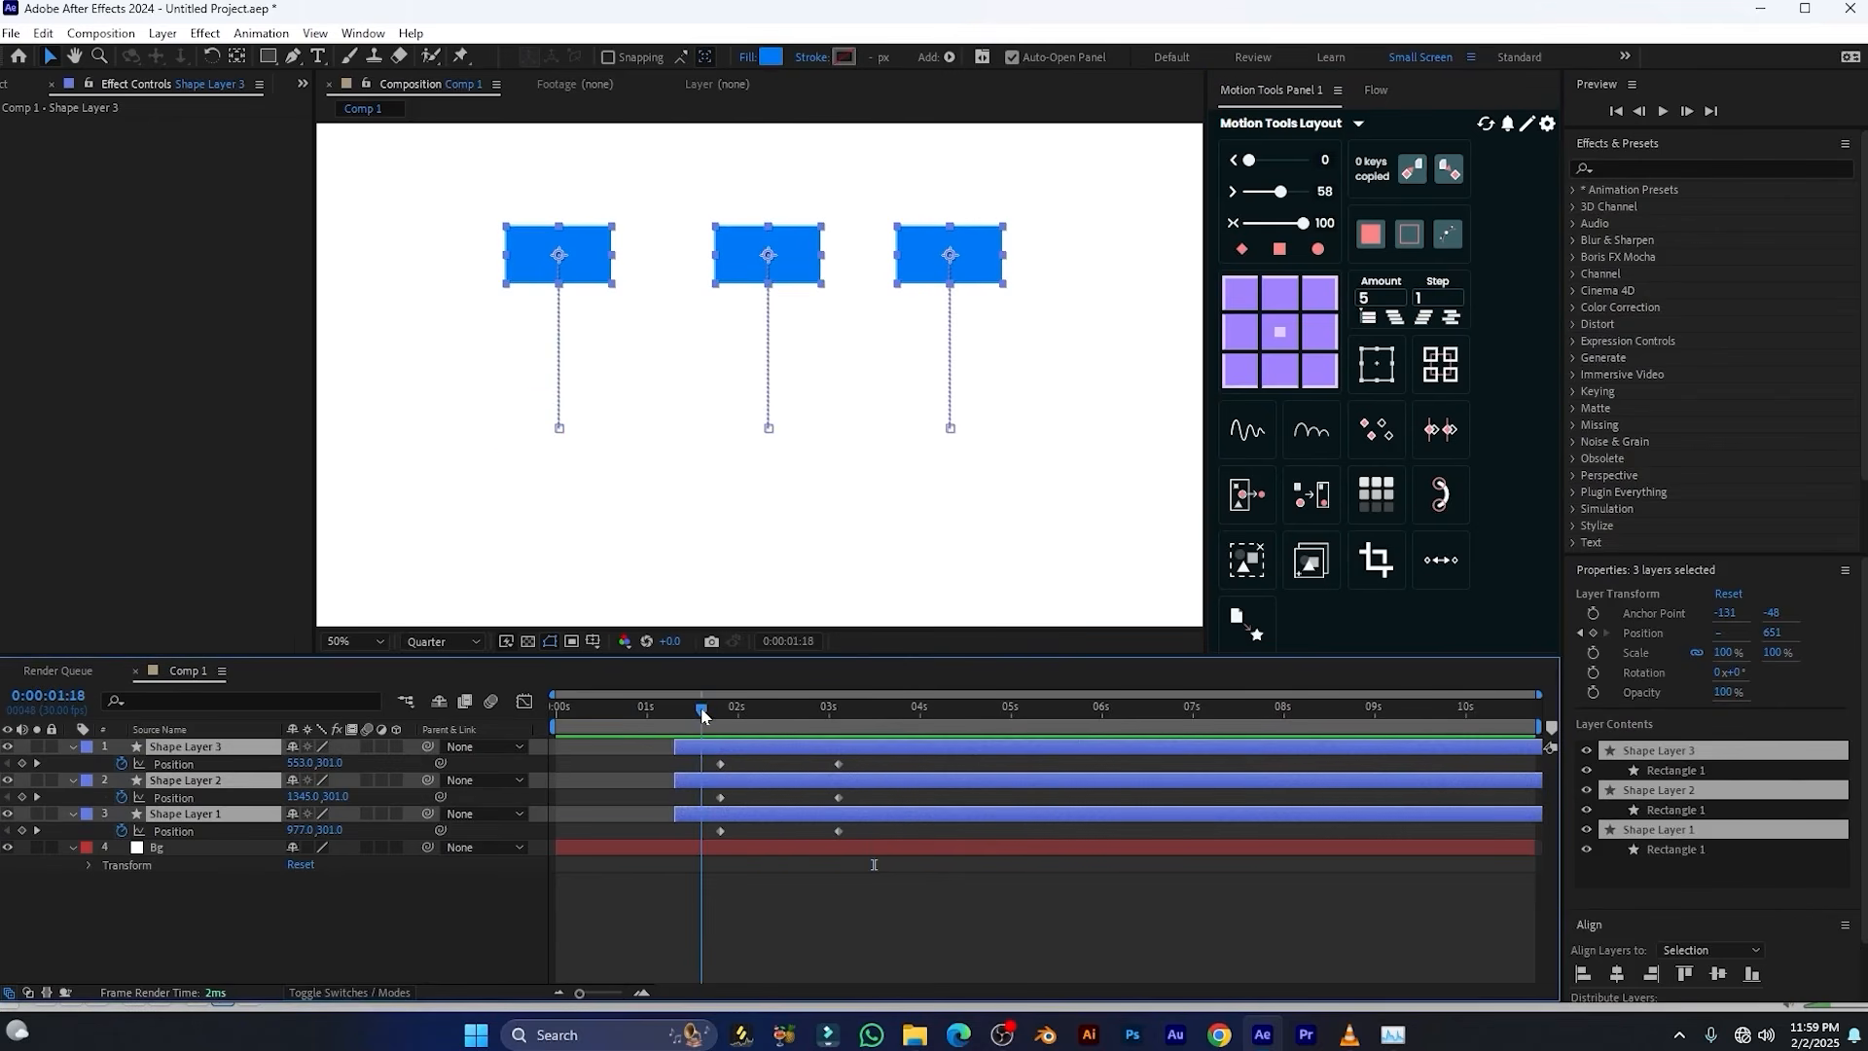
# Set the Motion Tools Step to 2 and repeatedly stagger the three shape layers from bottom to top with Amount 5
pyautogui.click(708, 899)
pyautogui.click(737, 779)
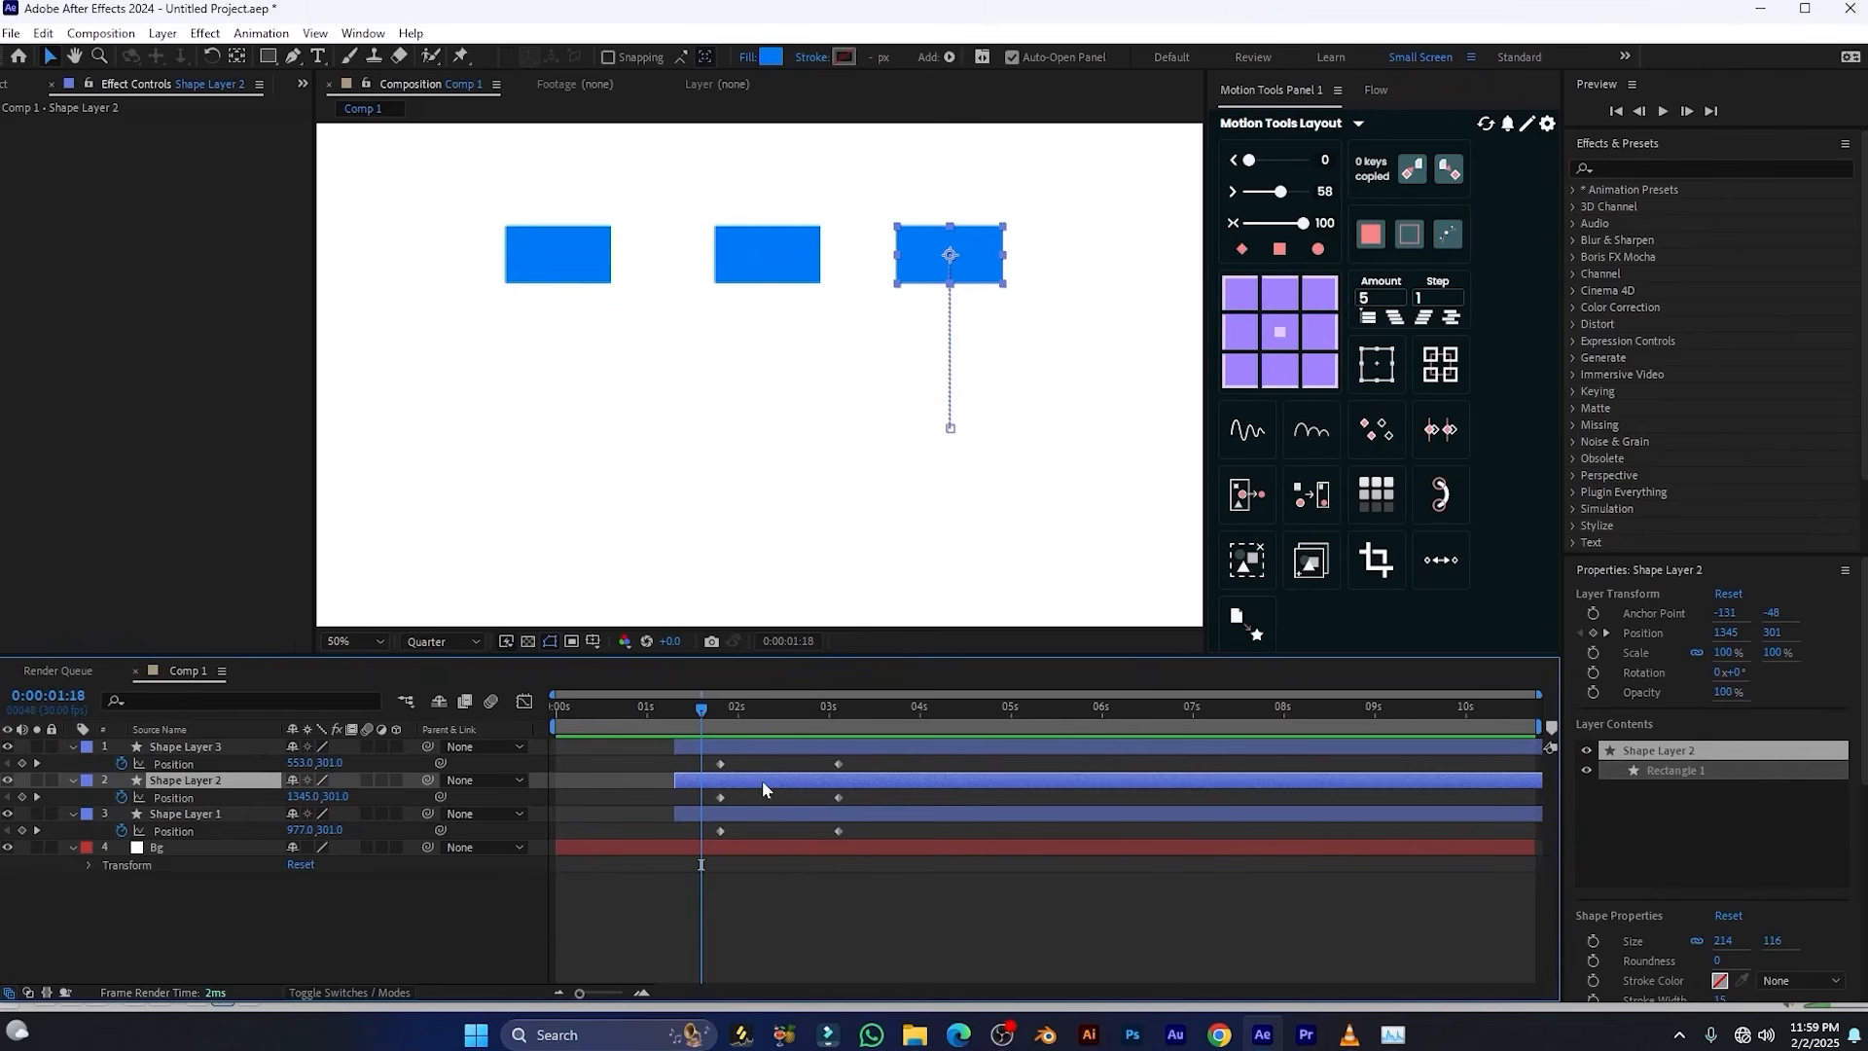
pyautogui.hotkey('ctrl', 'a')
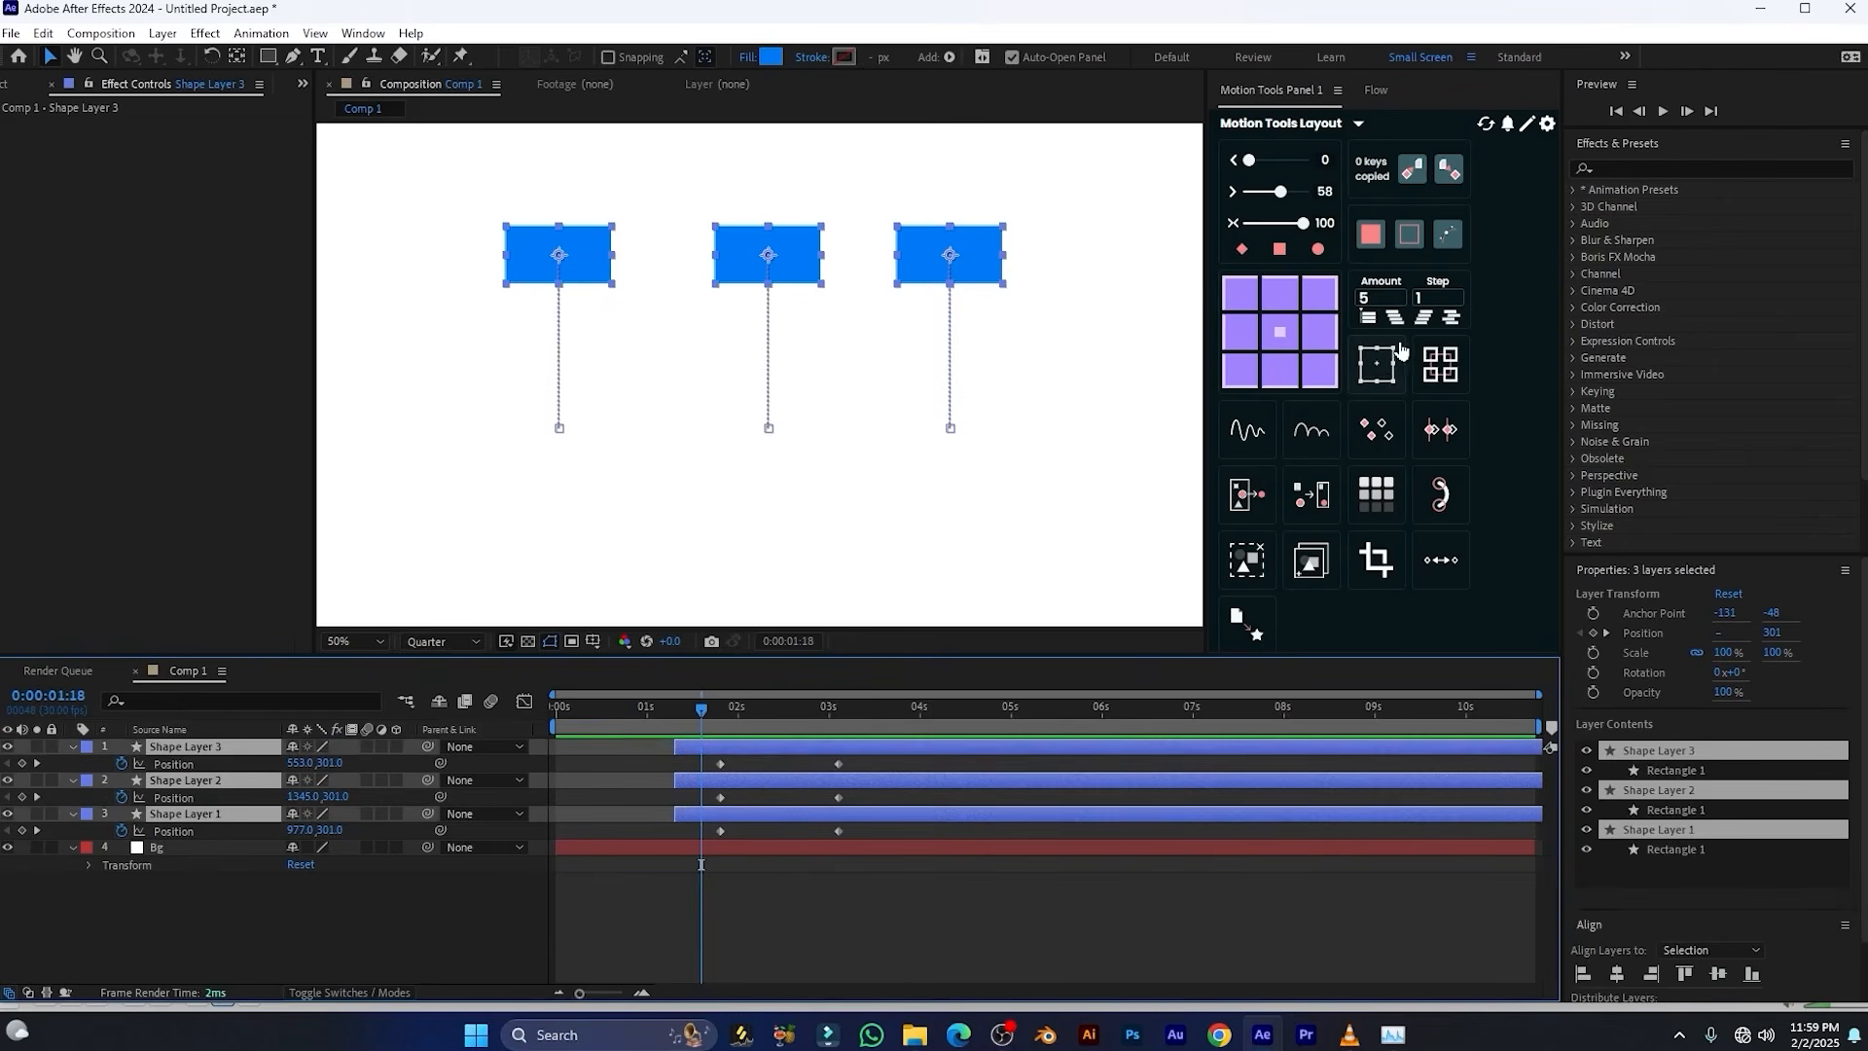
pyautogui.moveTo(1434, 298); pyautogui.dragTo(1388, 285)
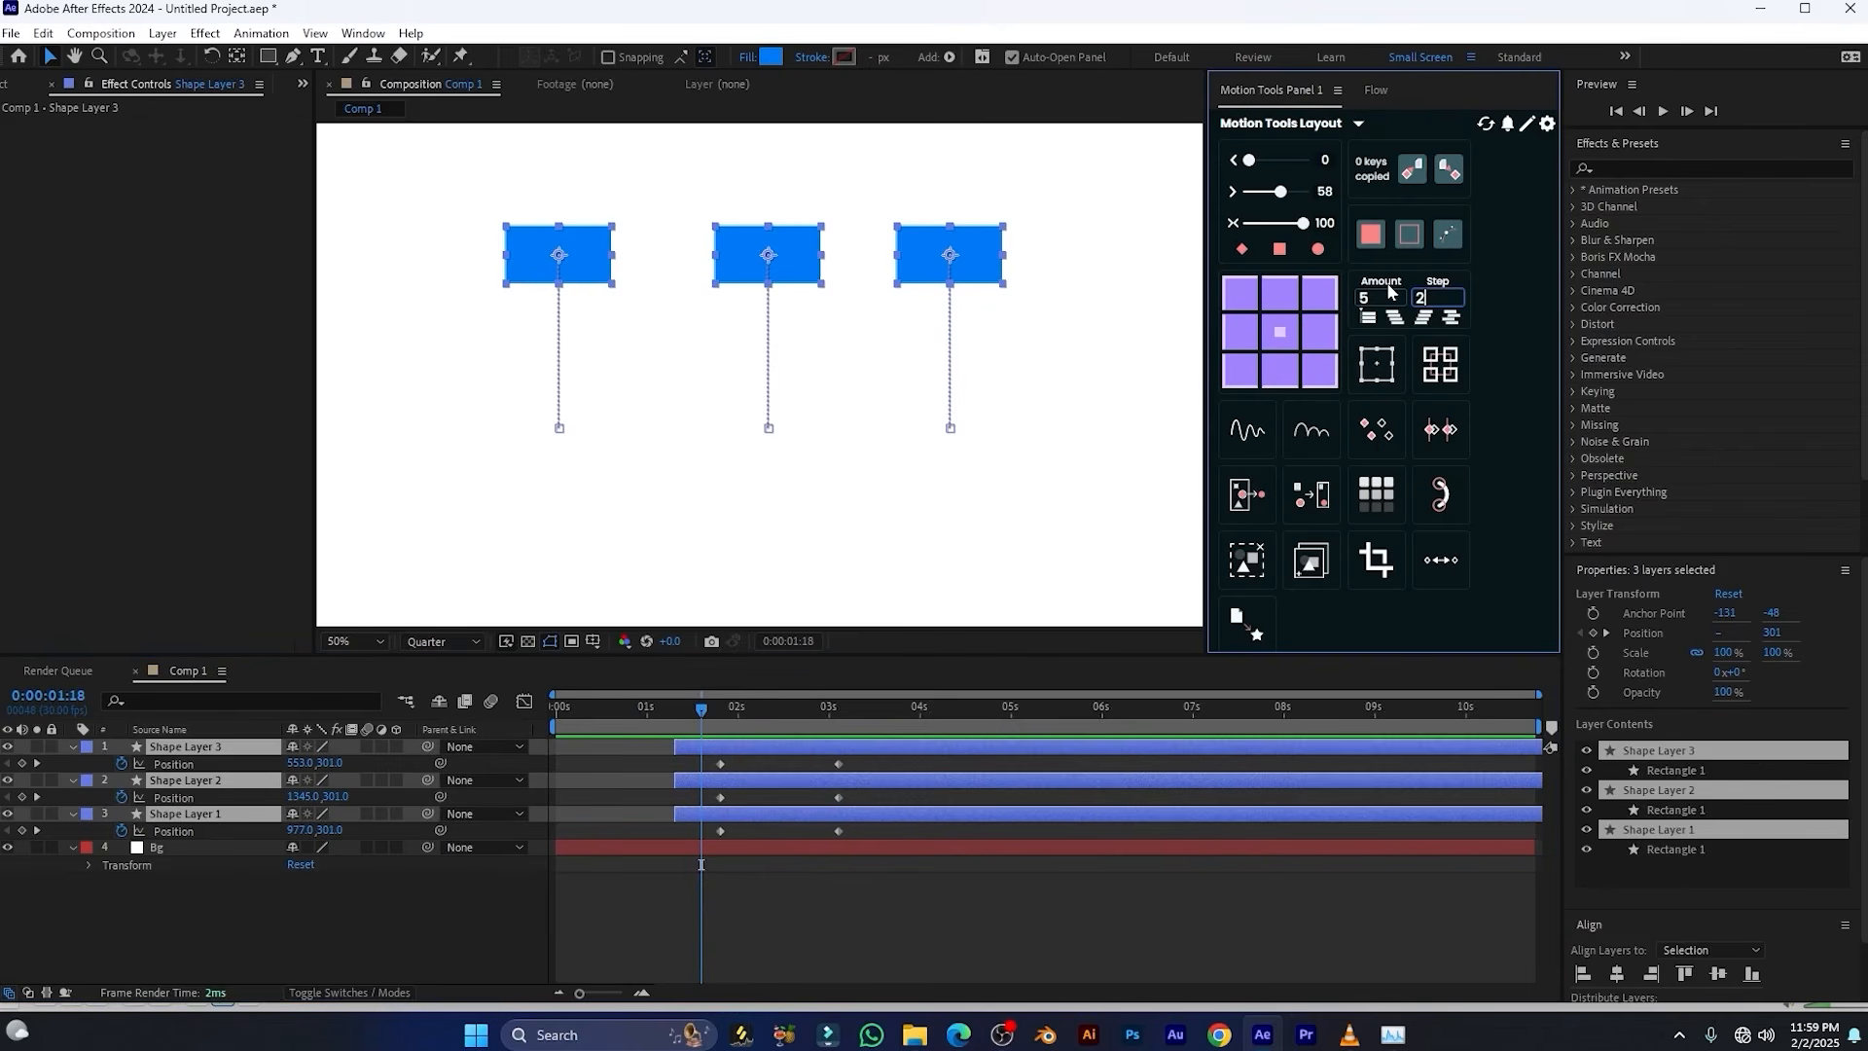
pyautogui.click(1424, 318)
pyautogui.click(1425, 319)
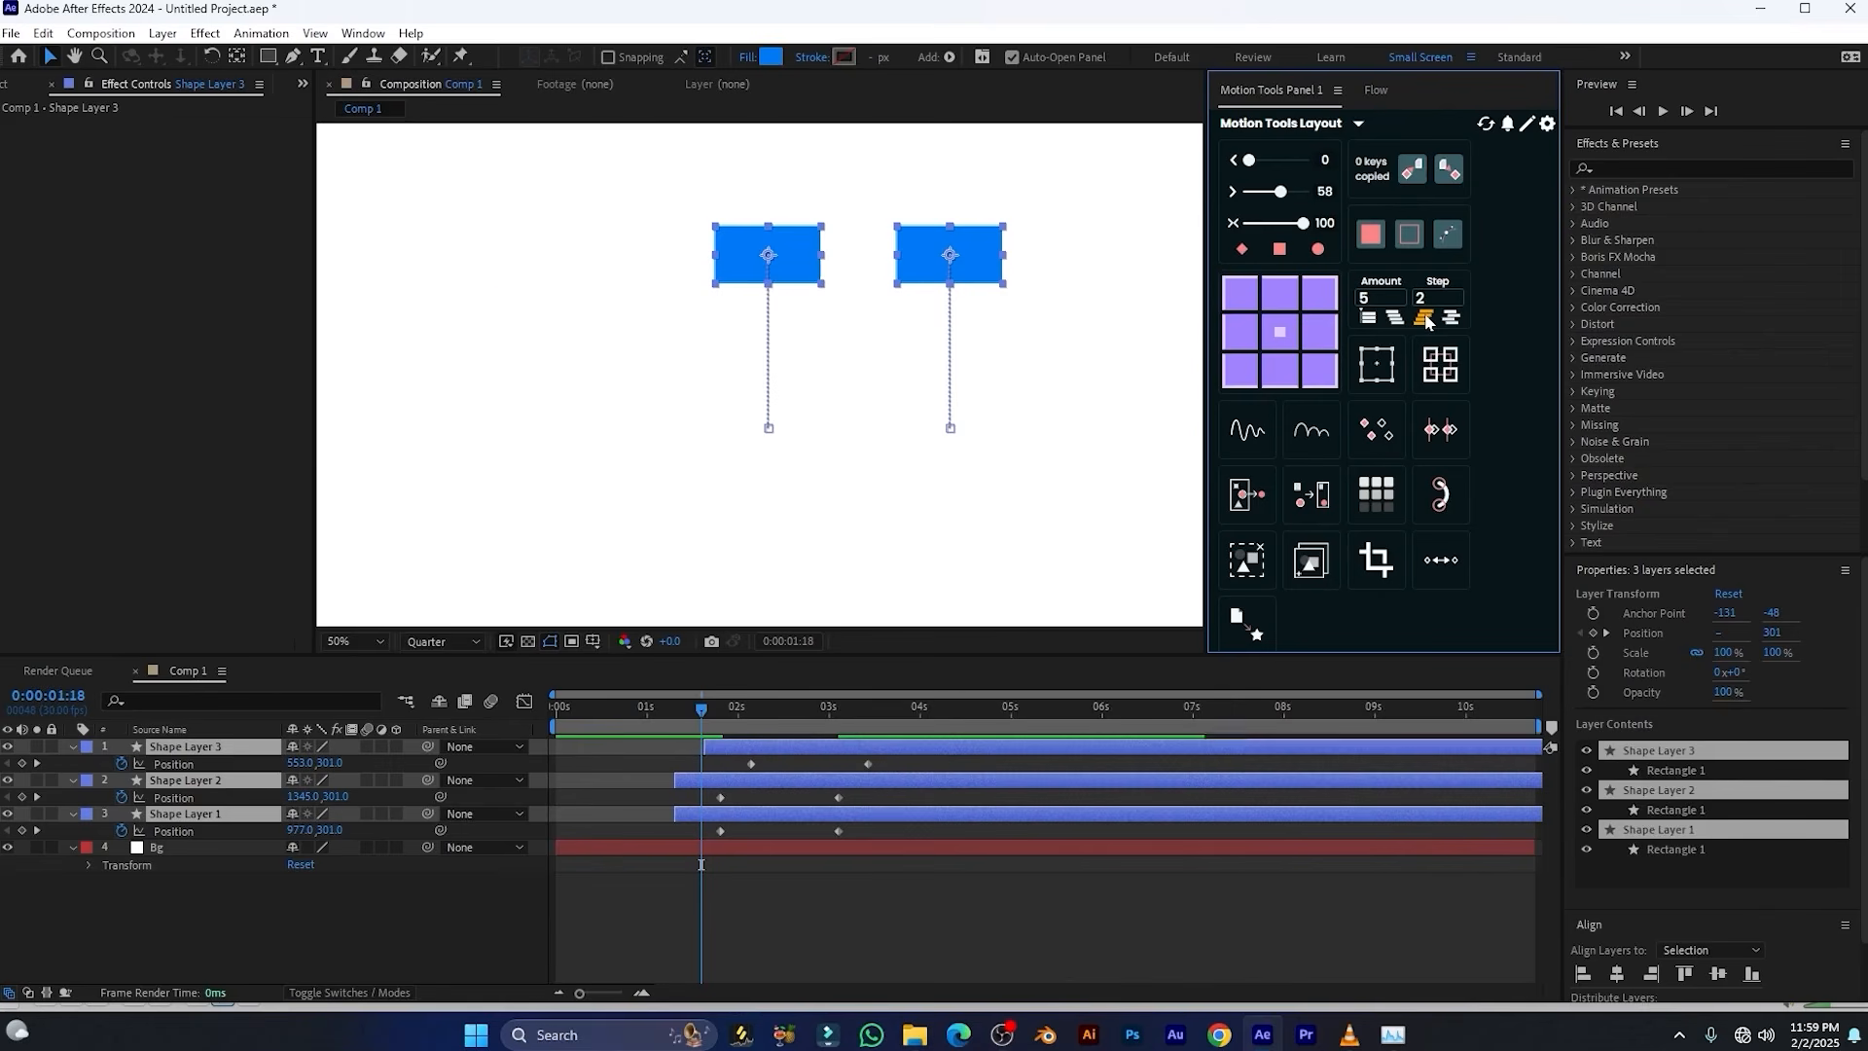
pyautogui.click(1425, 319)
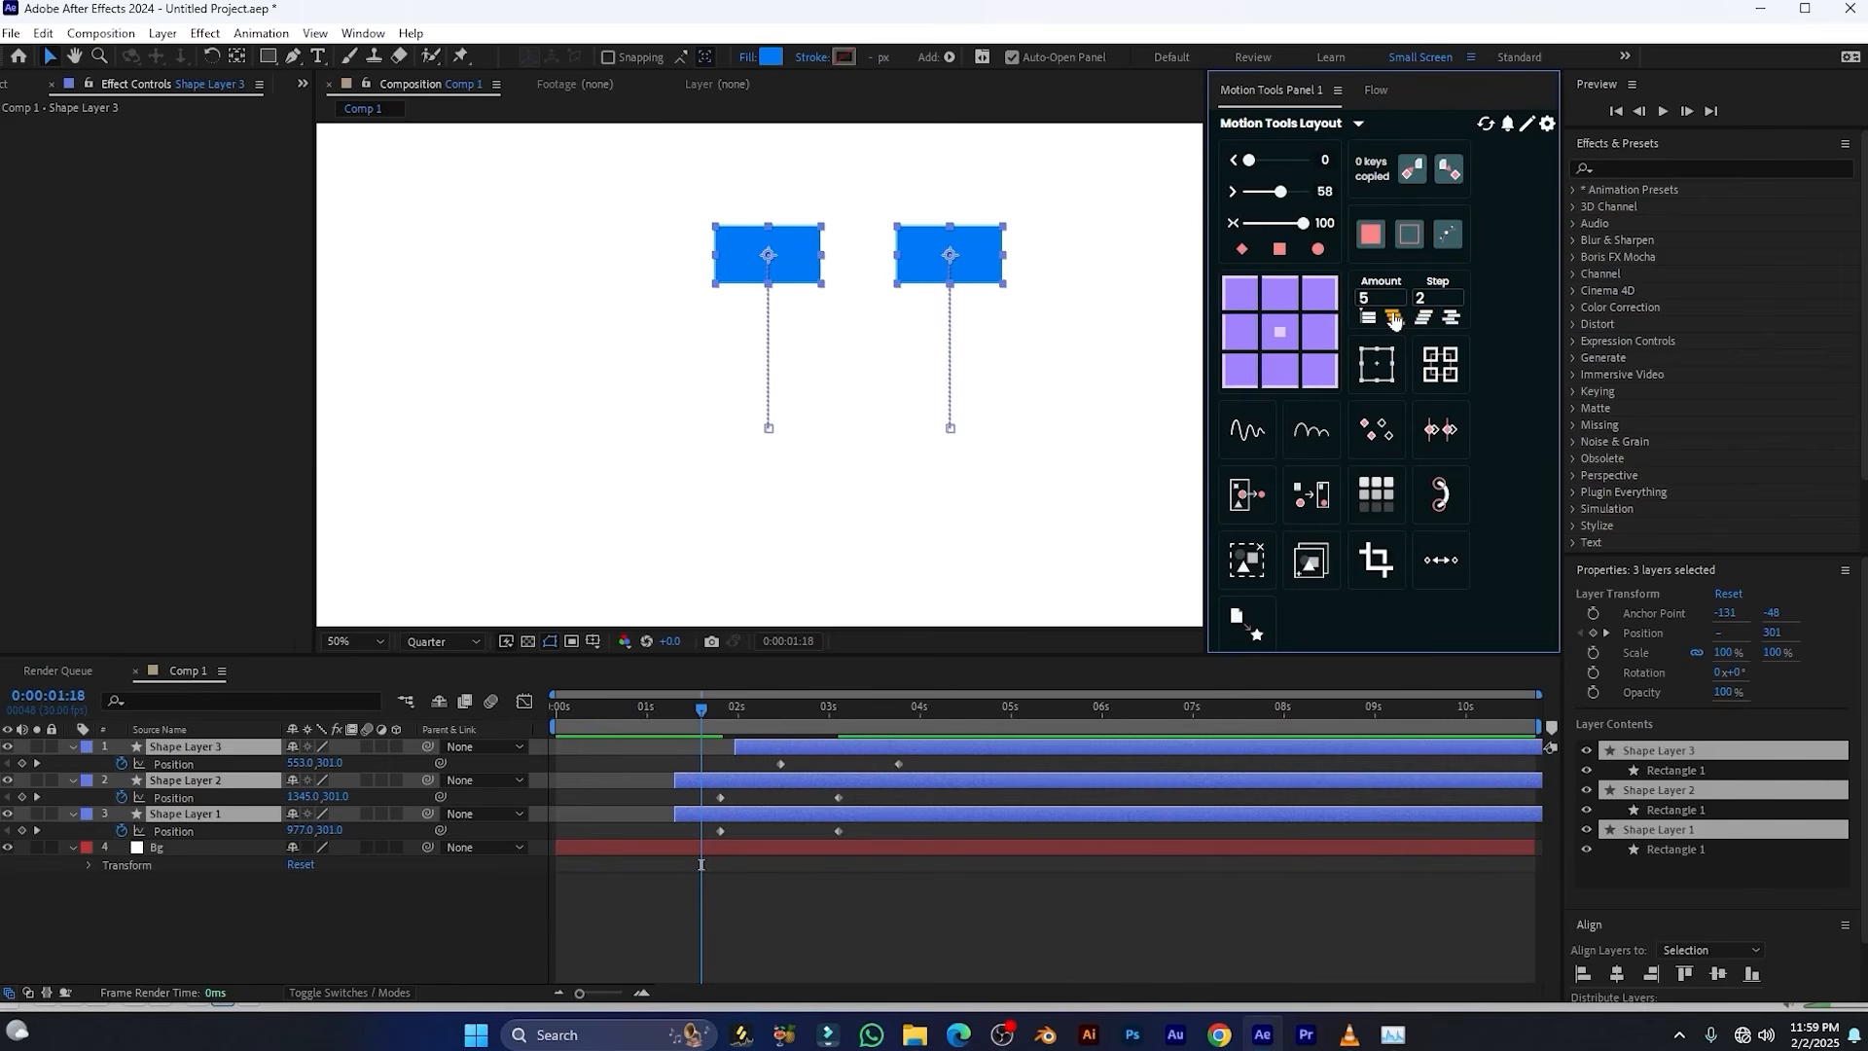
# Repeatedly stagger the three shape layers from top to bottom with Amount 5 and Step 2, and check the frame at 0:00:03:23
pyautogui.click(1394, 319)
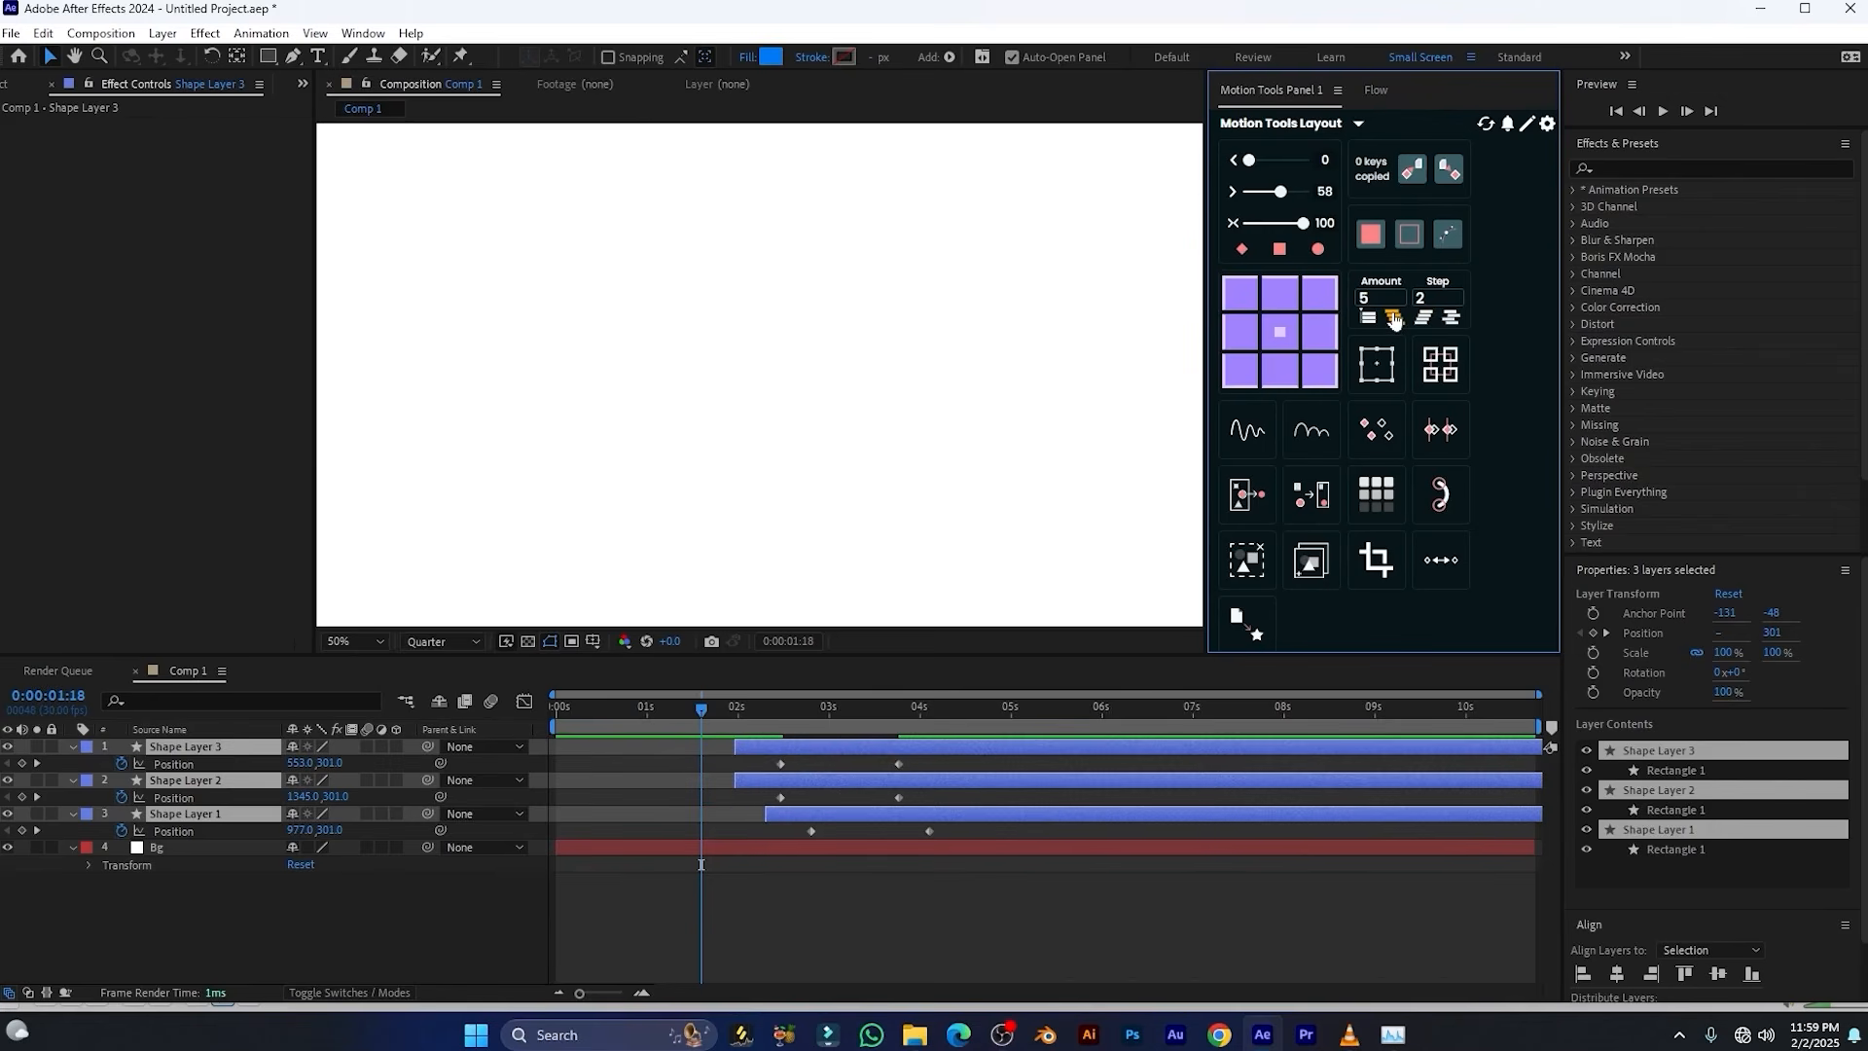
pyautogui.click(1394, 319)
pyautogui.click(1394, 319)
pyautogui.click(1394, 319)
pyautogui.click(1393, 318)
pyautogui.click(1393, 318)
pyautogui.keyDown('alt'); pyautogui.click(897, 761); pyautogui.keyUp('alt')
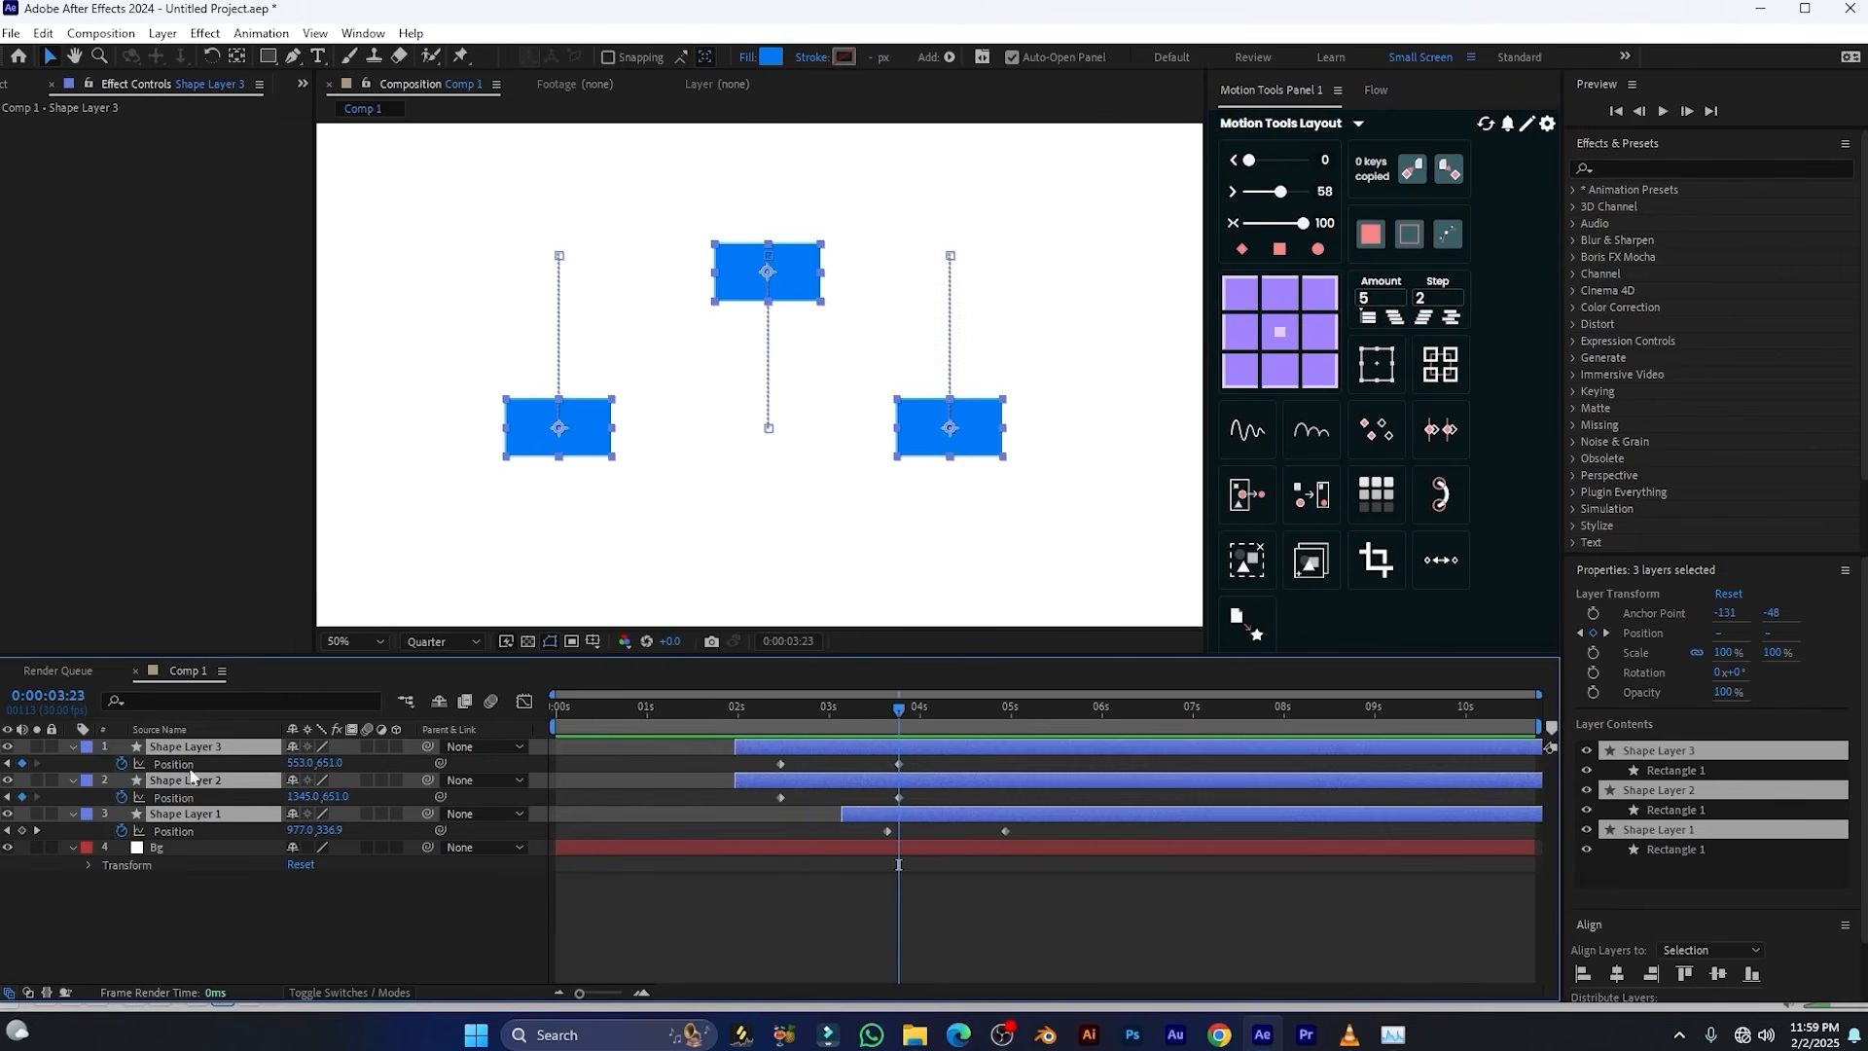
# Duplicate the three shape layers and randomly offset all six in time with Motion Tools at Amount 5 and Step 2
pyautogui.hotkey('ctrl', 'd')
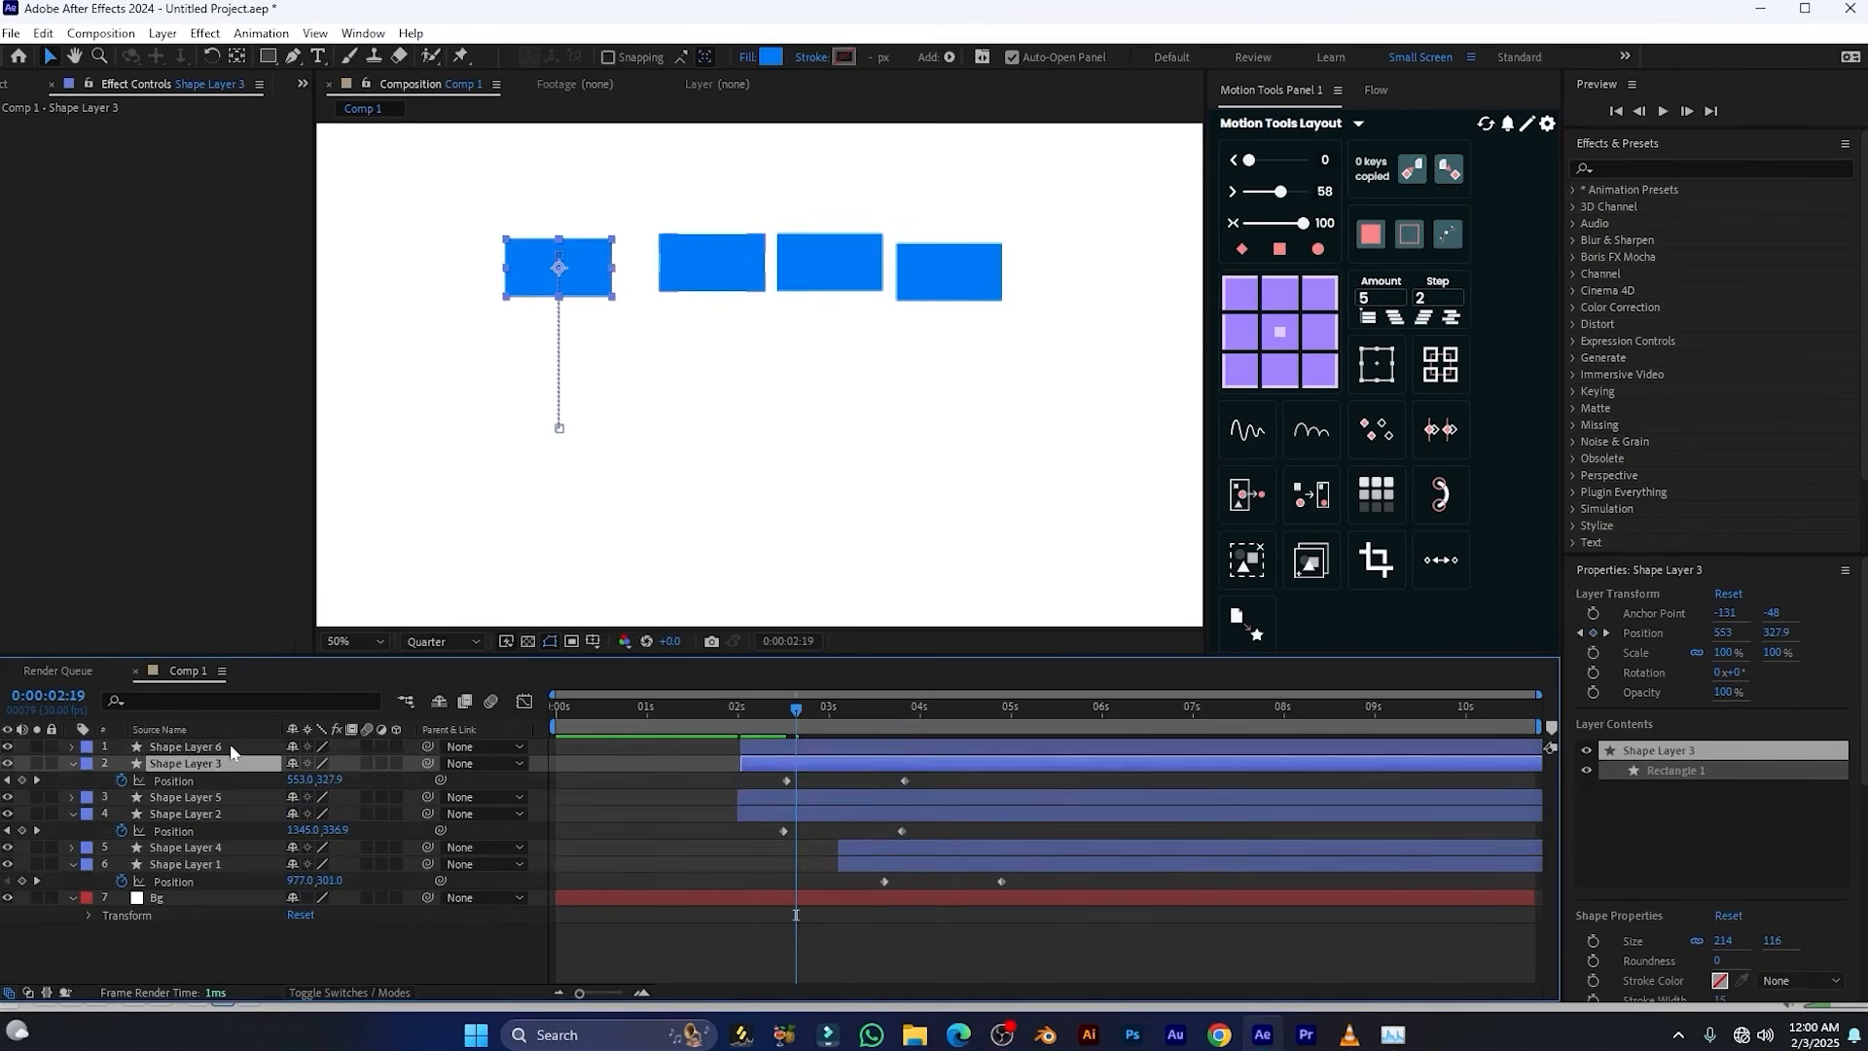
pyautogui.click(232, 748)
pyautogui.keyDown('shift'); pyautogui.click(232, 864); pyautogui.keyUp('shift')
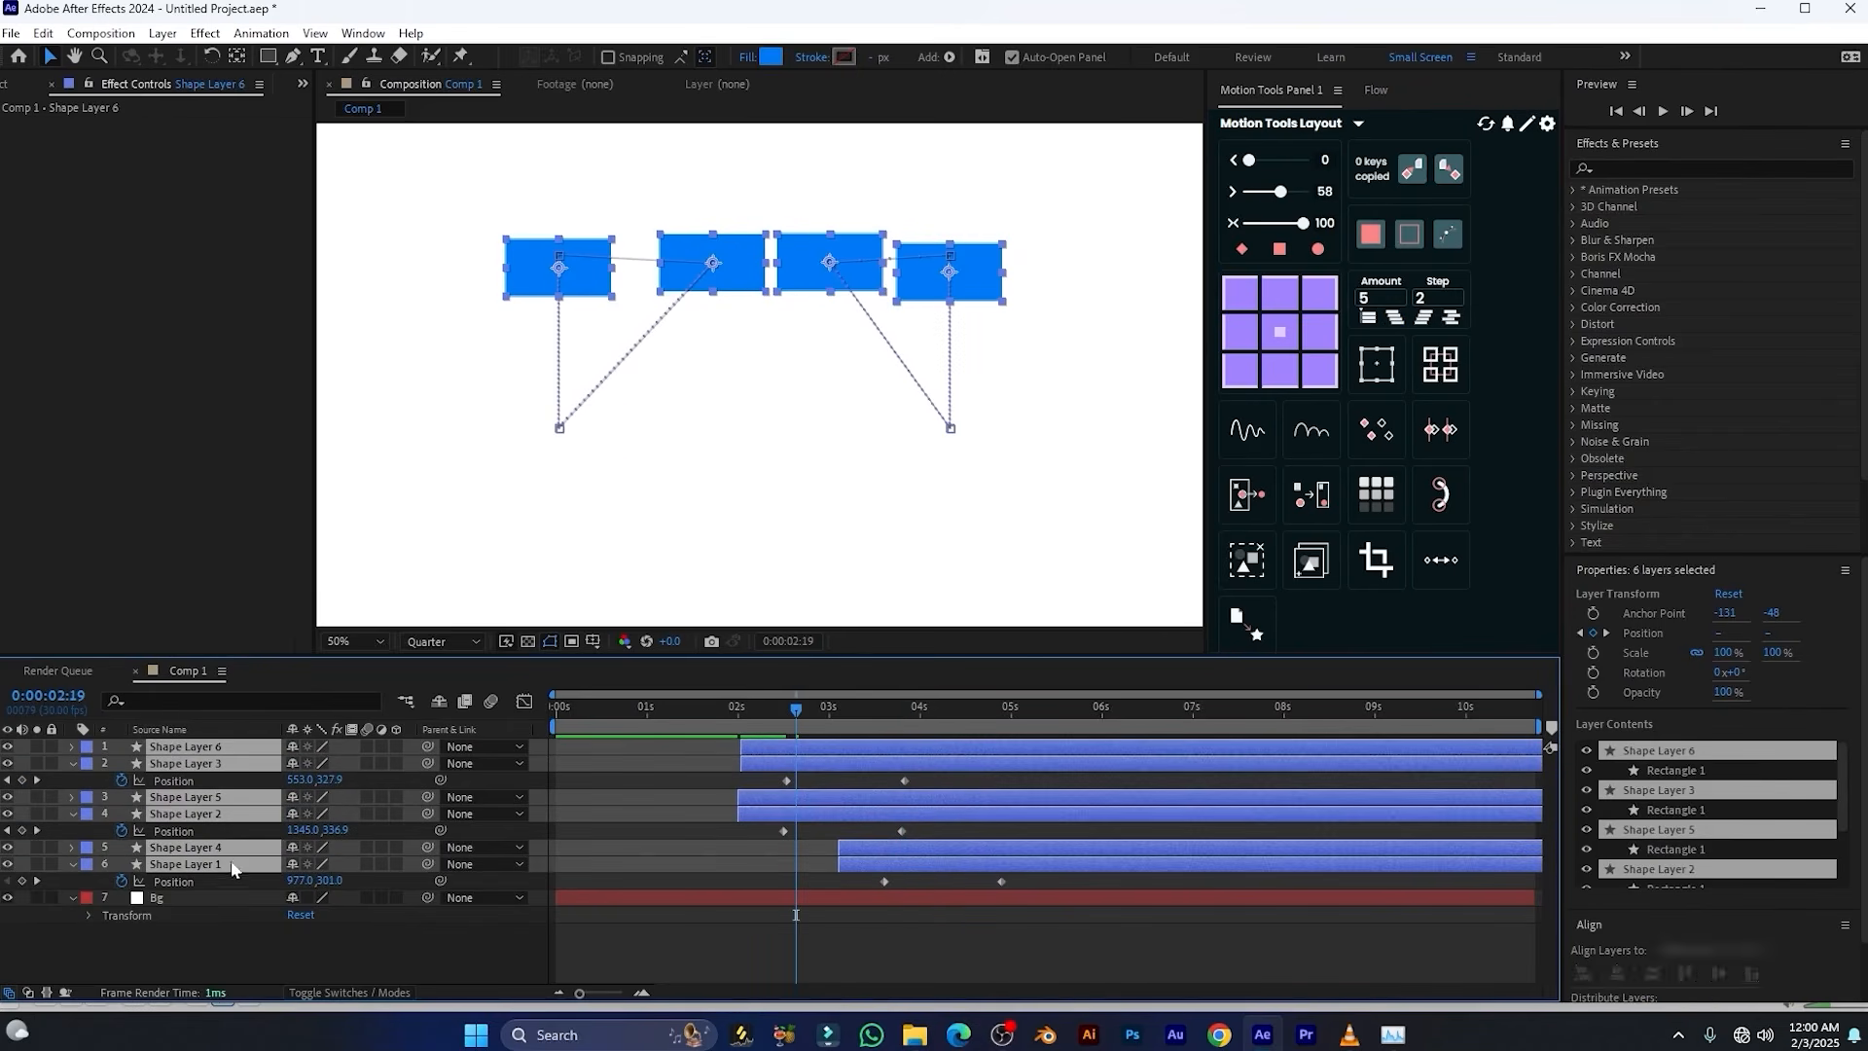
pyautogui.click(1449, 318)
pyautogui.click(709, 716)
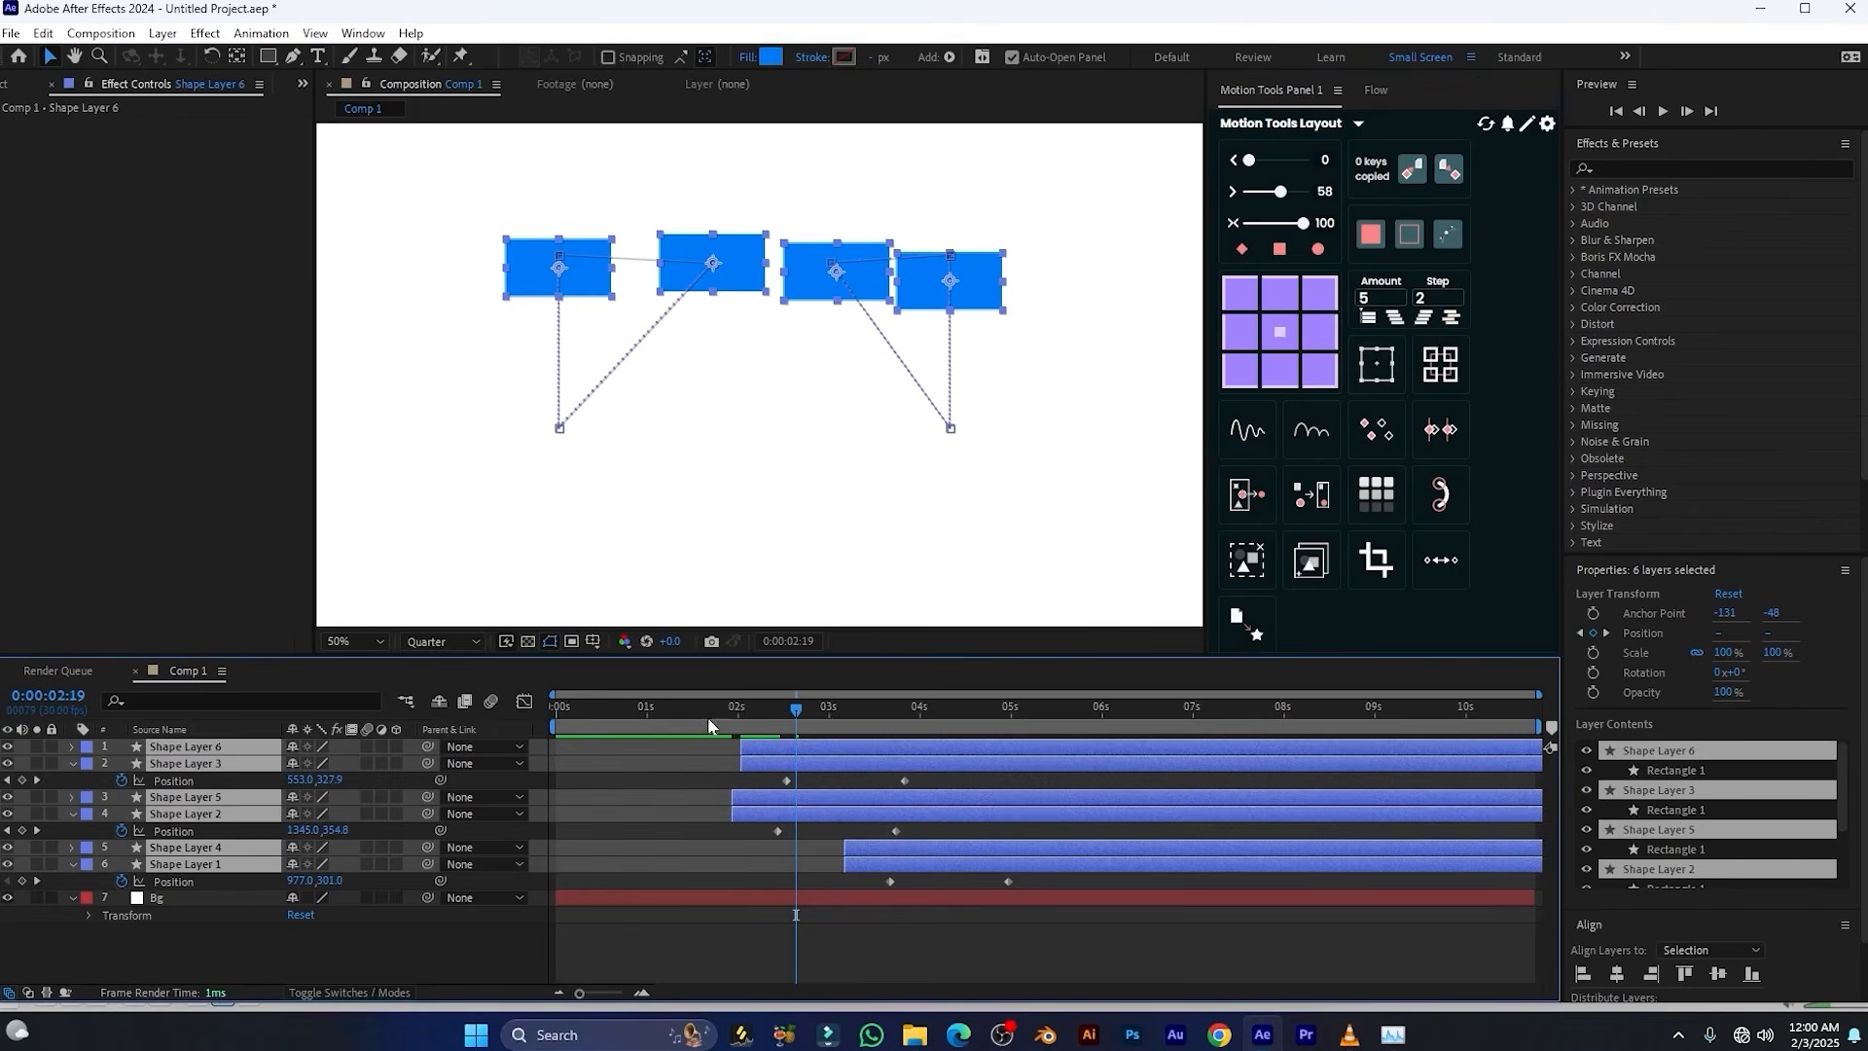
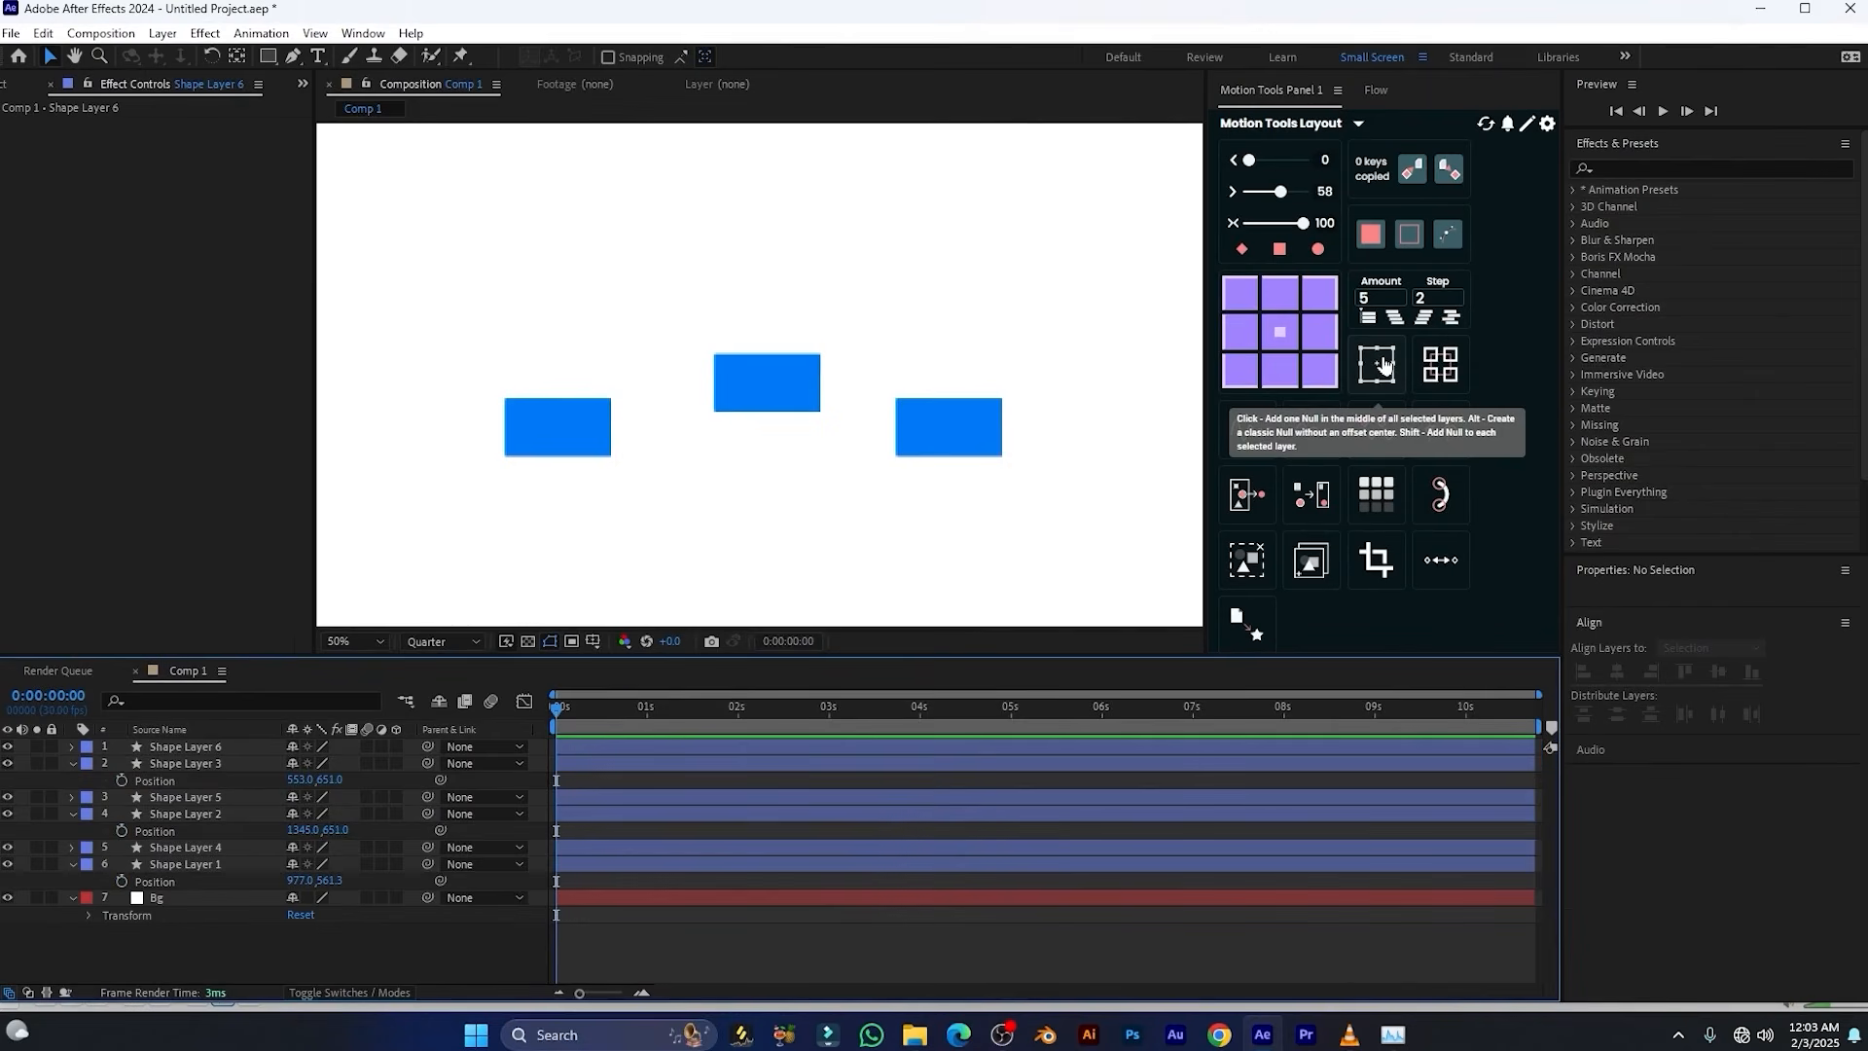
# Add one Motion Tools null in the middle of the five topmost shape layers and shift its position
pyautogui.click(184, 746)
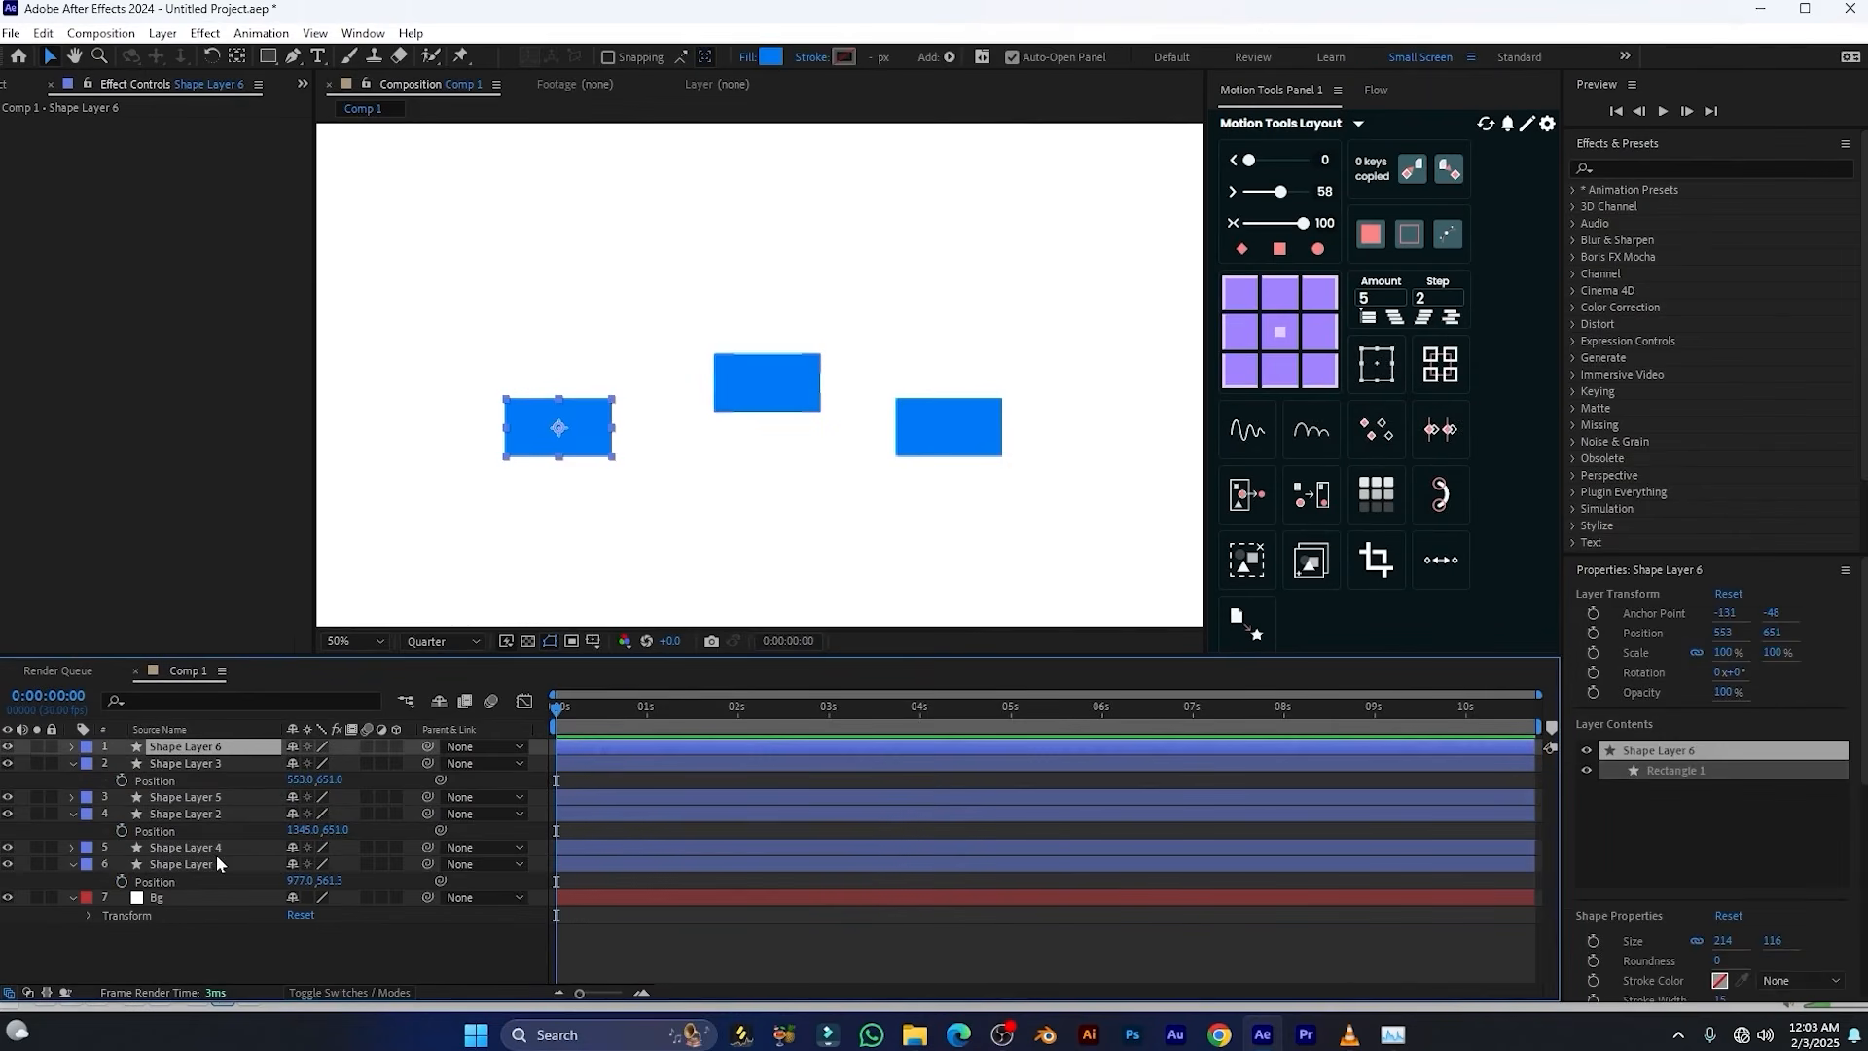
pyautogui.keyDown('shift'); pyautogui.click(213, 842); pyautogui.keyUp('shift')
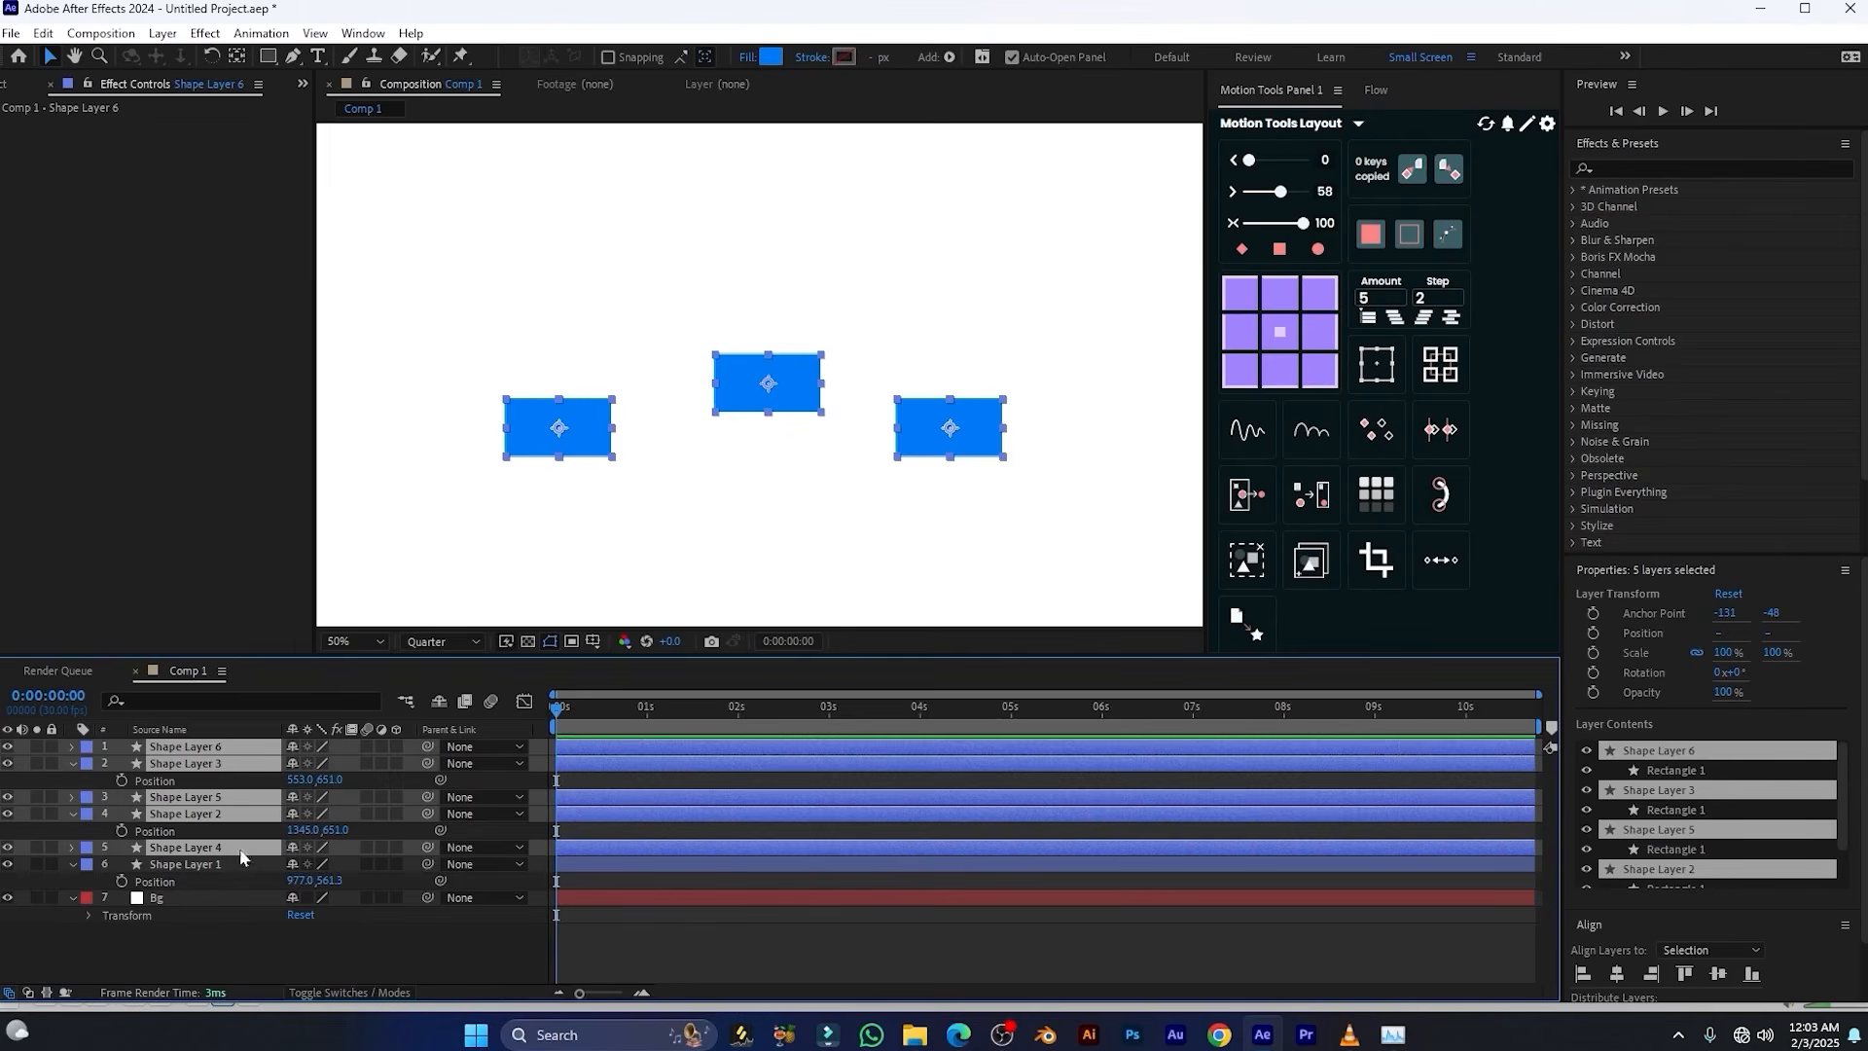
pyautogui.click(1362, 387)
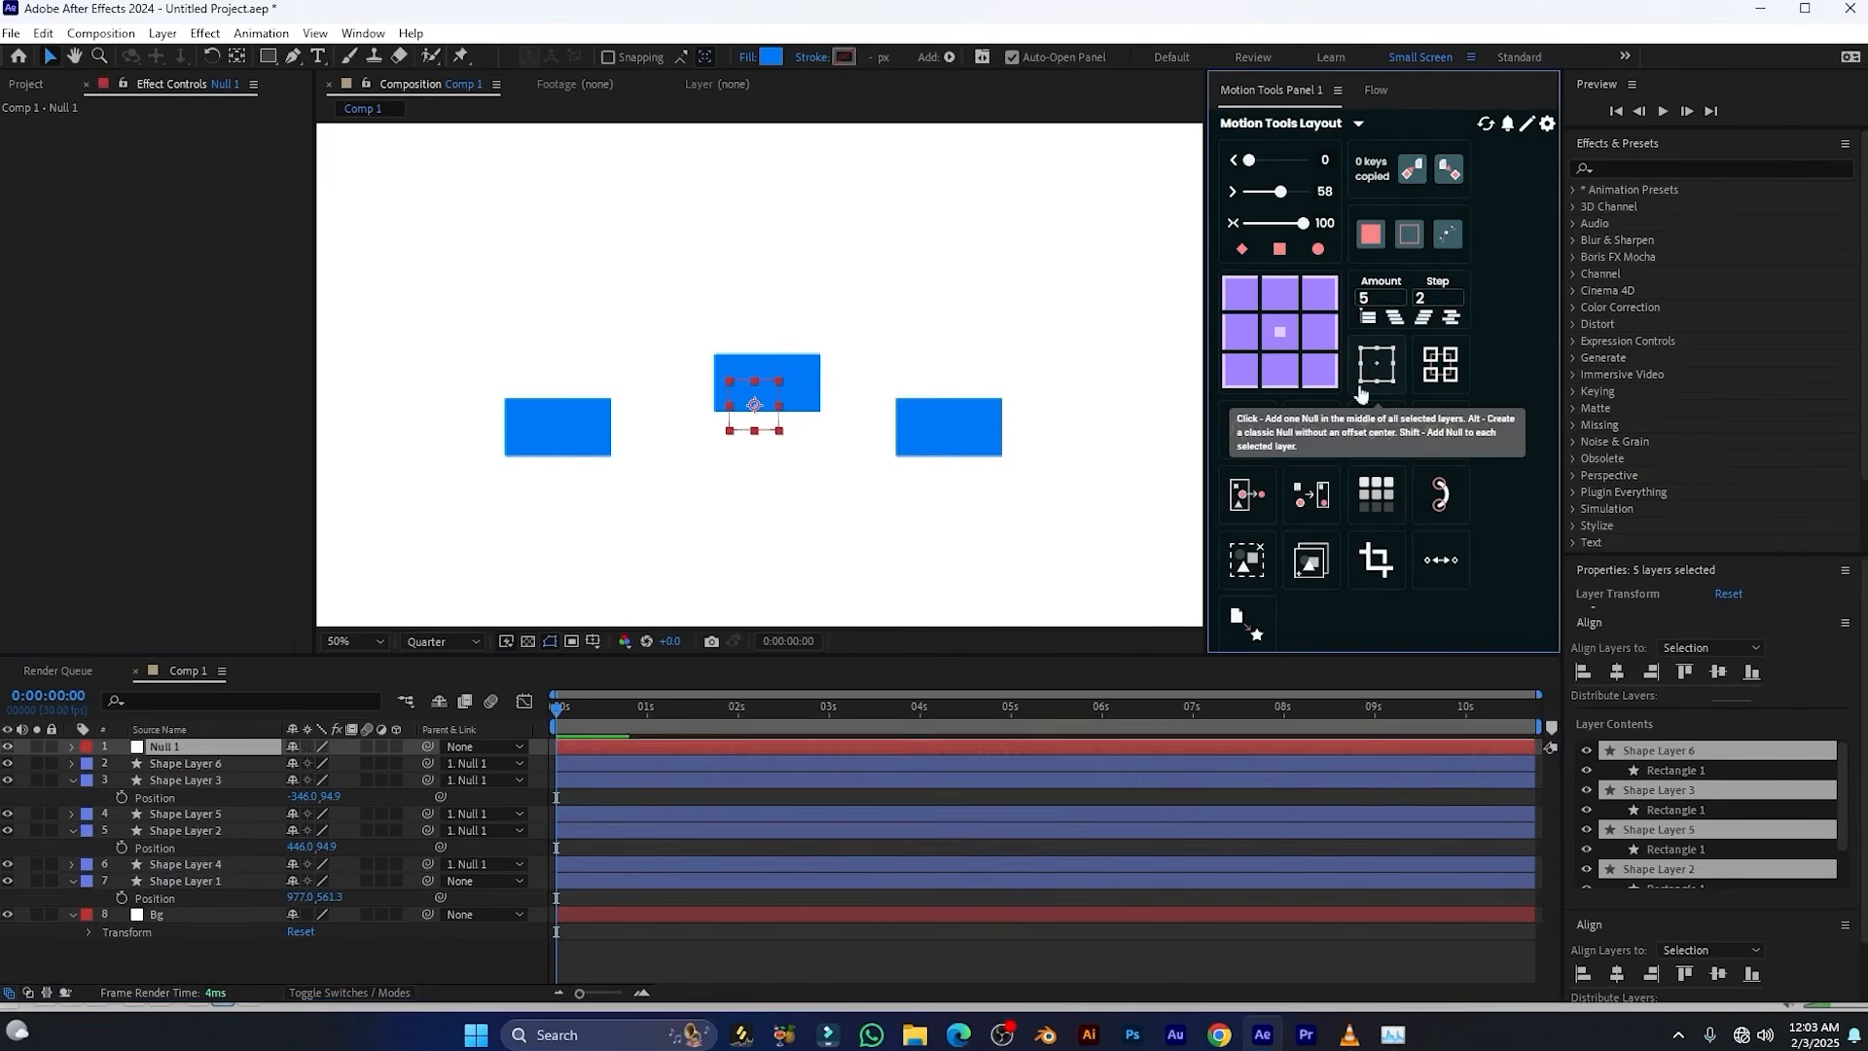
pyautogui.click(242, 752)
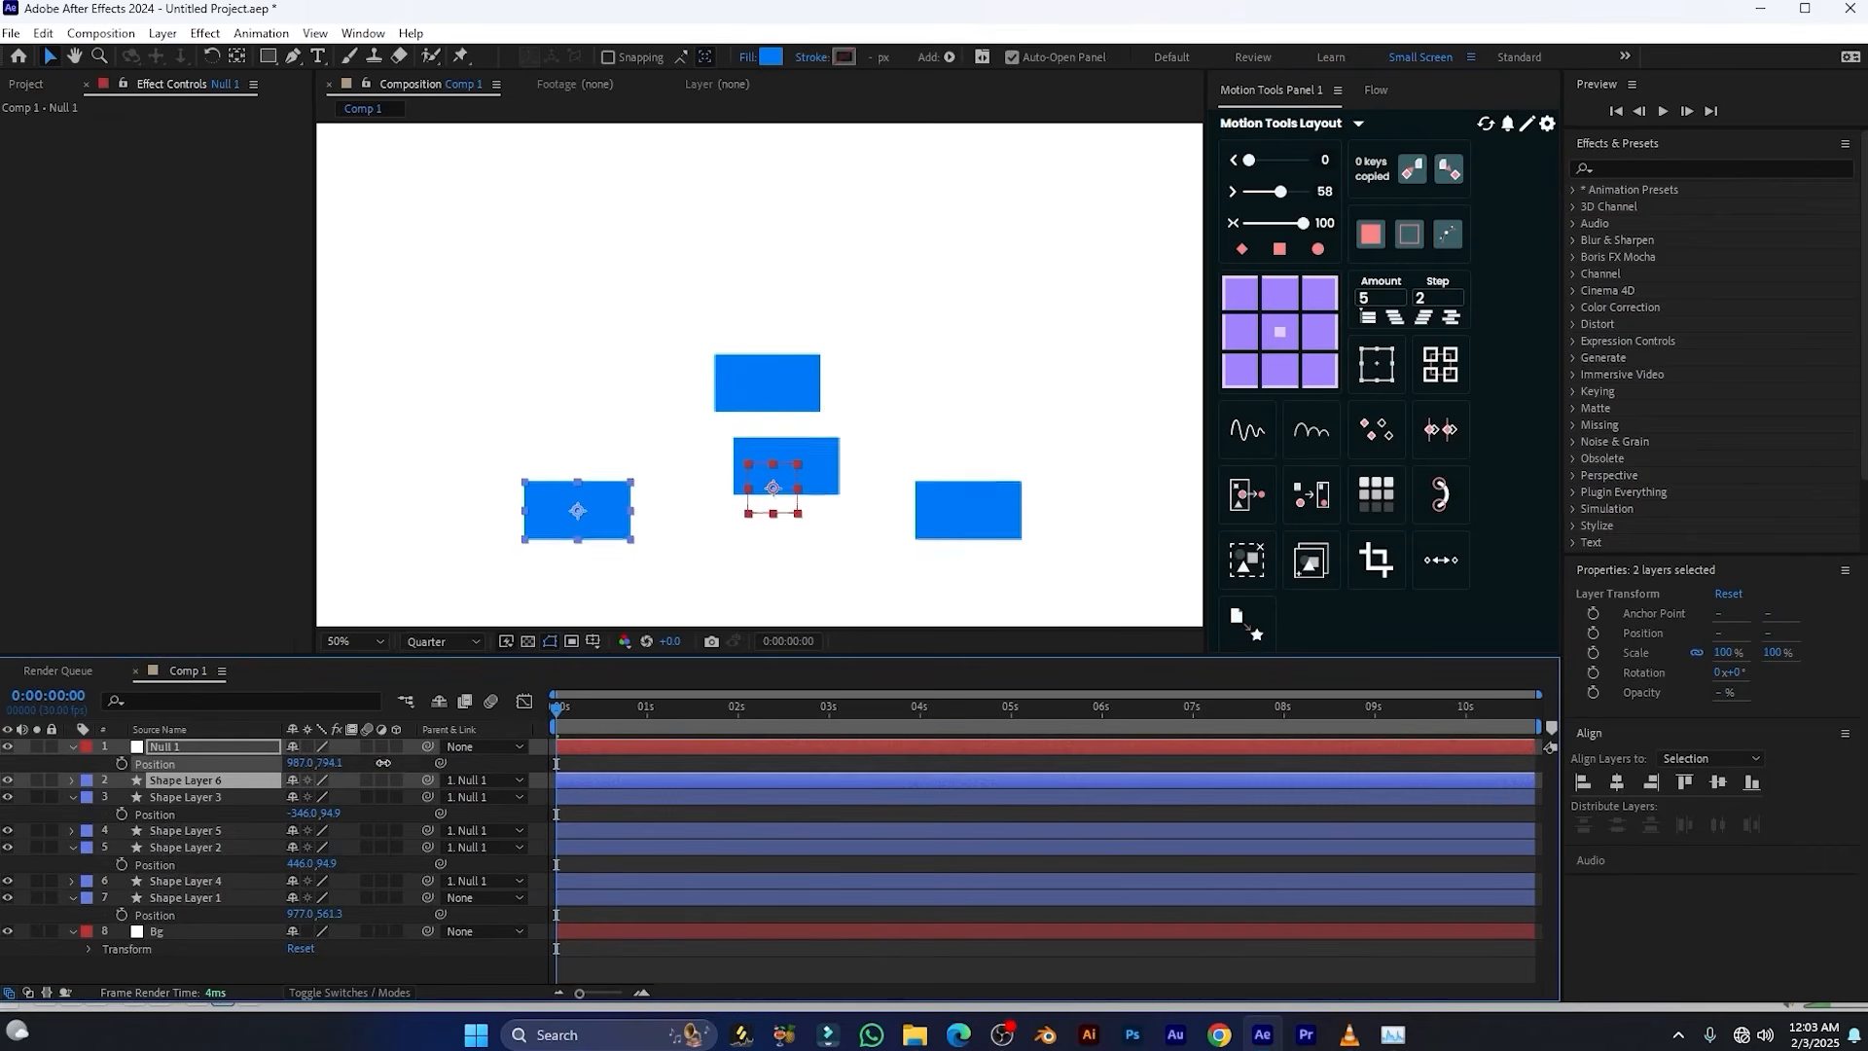
pyautogui.moveTo(383, 764)
pyautogui.mouseDown()
pyautogui.moveTo(63, 767)
pyautogui.moveTo(347, 757)
pyautogui.mouseUp()
pyautogui.moveTo(347, 758); pyautogui.dragTo(354, 759)
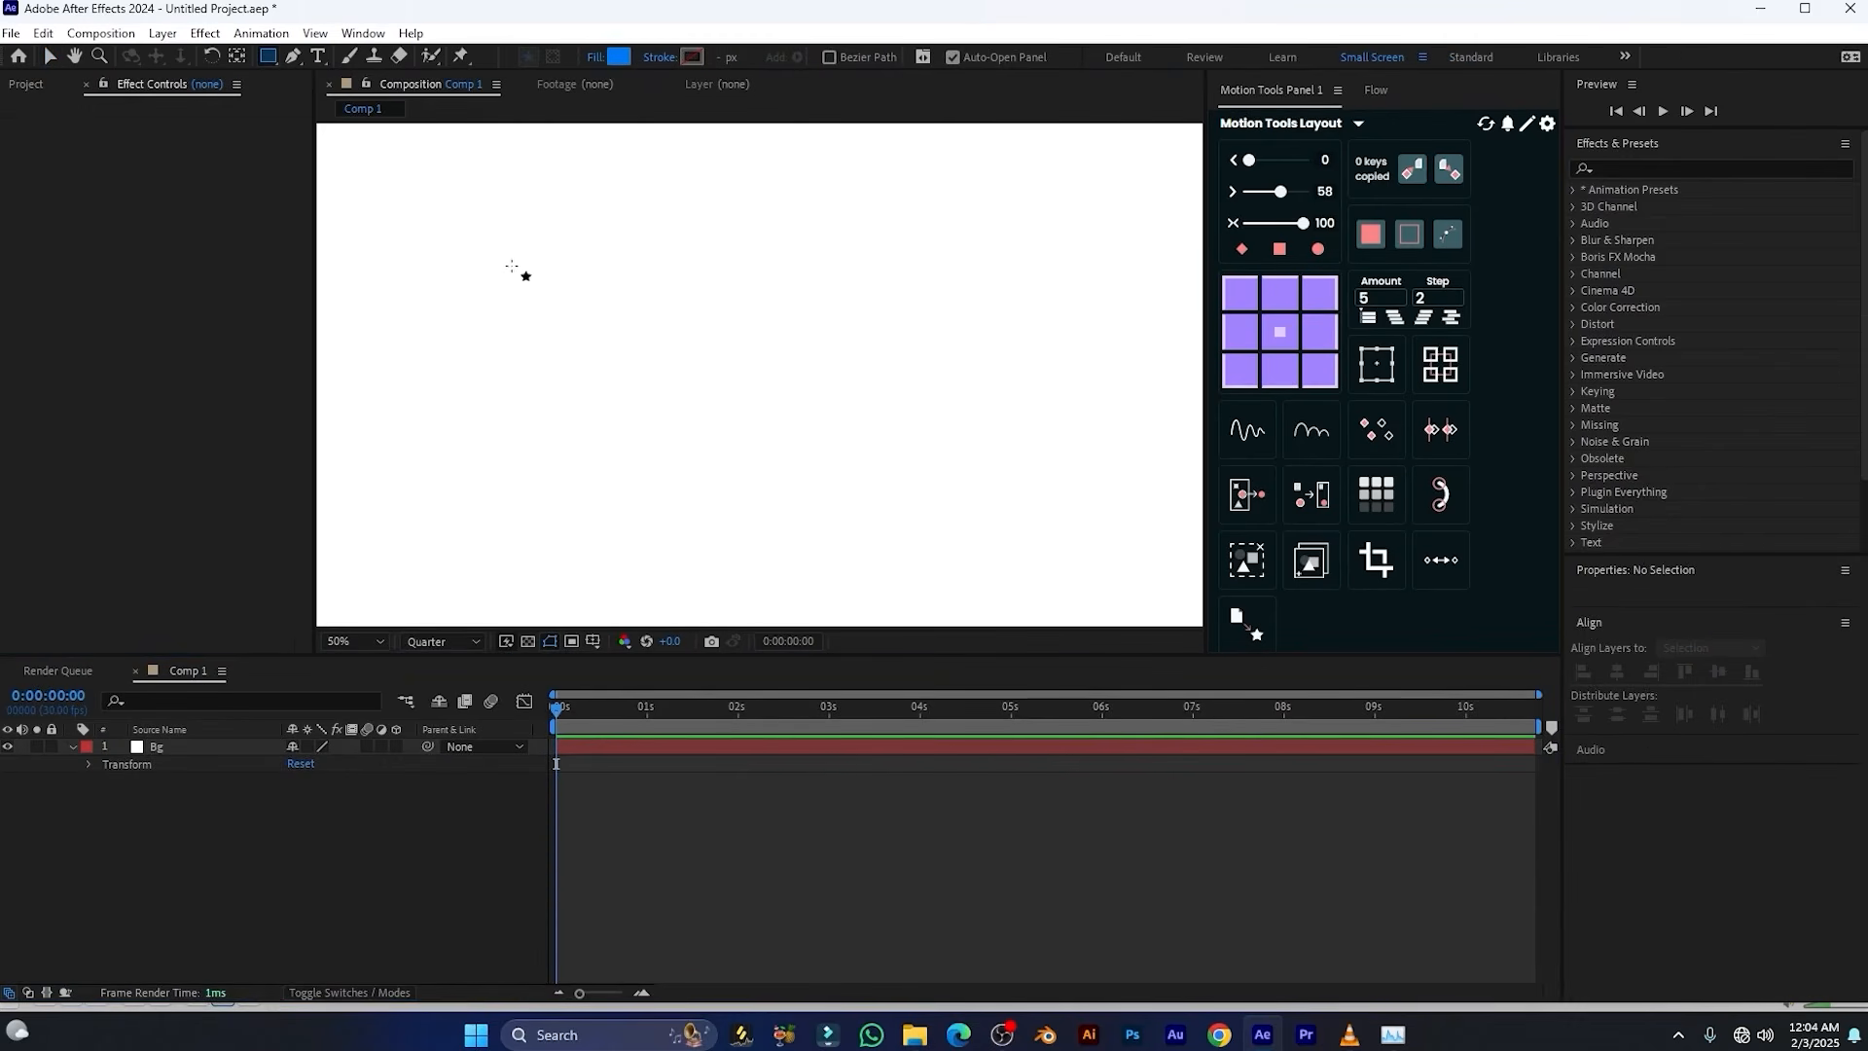
# Draw three blue rectangles side by side on one shape layer, about 306 × 118, 328 × 136 and 324 × 152 px
pyautogui.moveTo(506, 266); pyautogui.dragTo(662, 327)
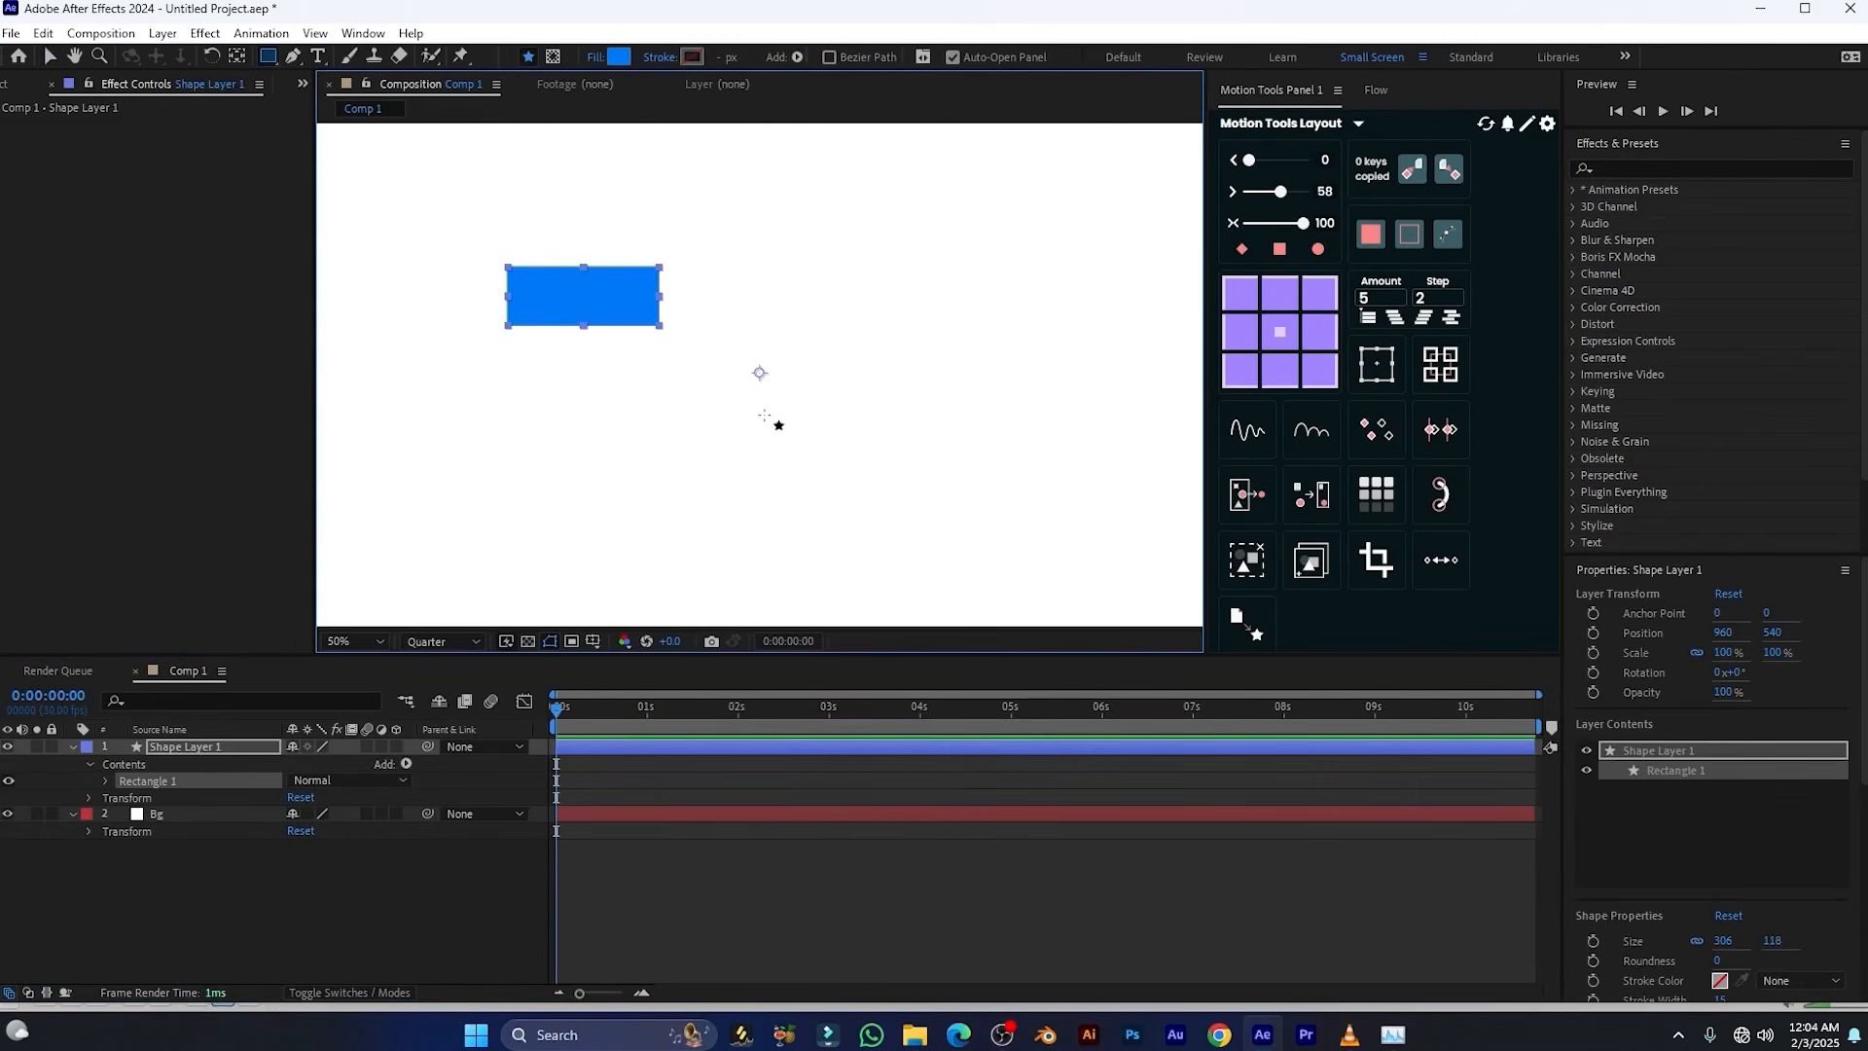
pyautogui.click(181, 748)
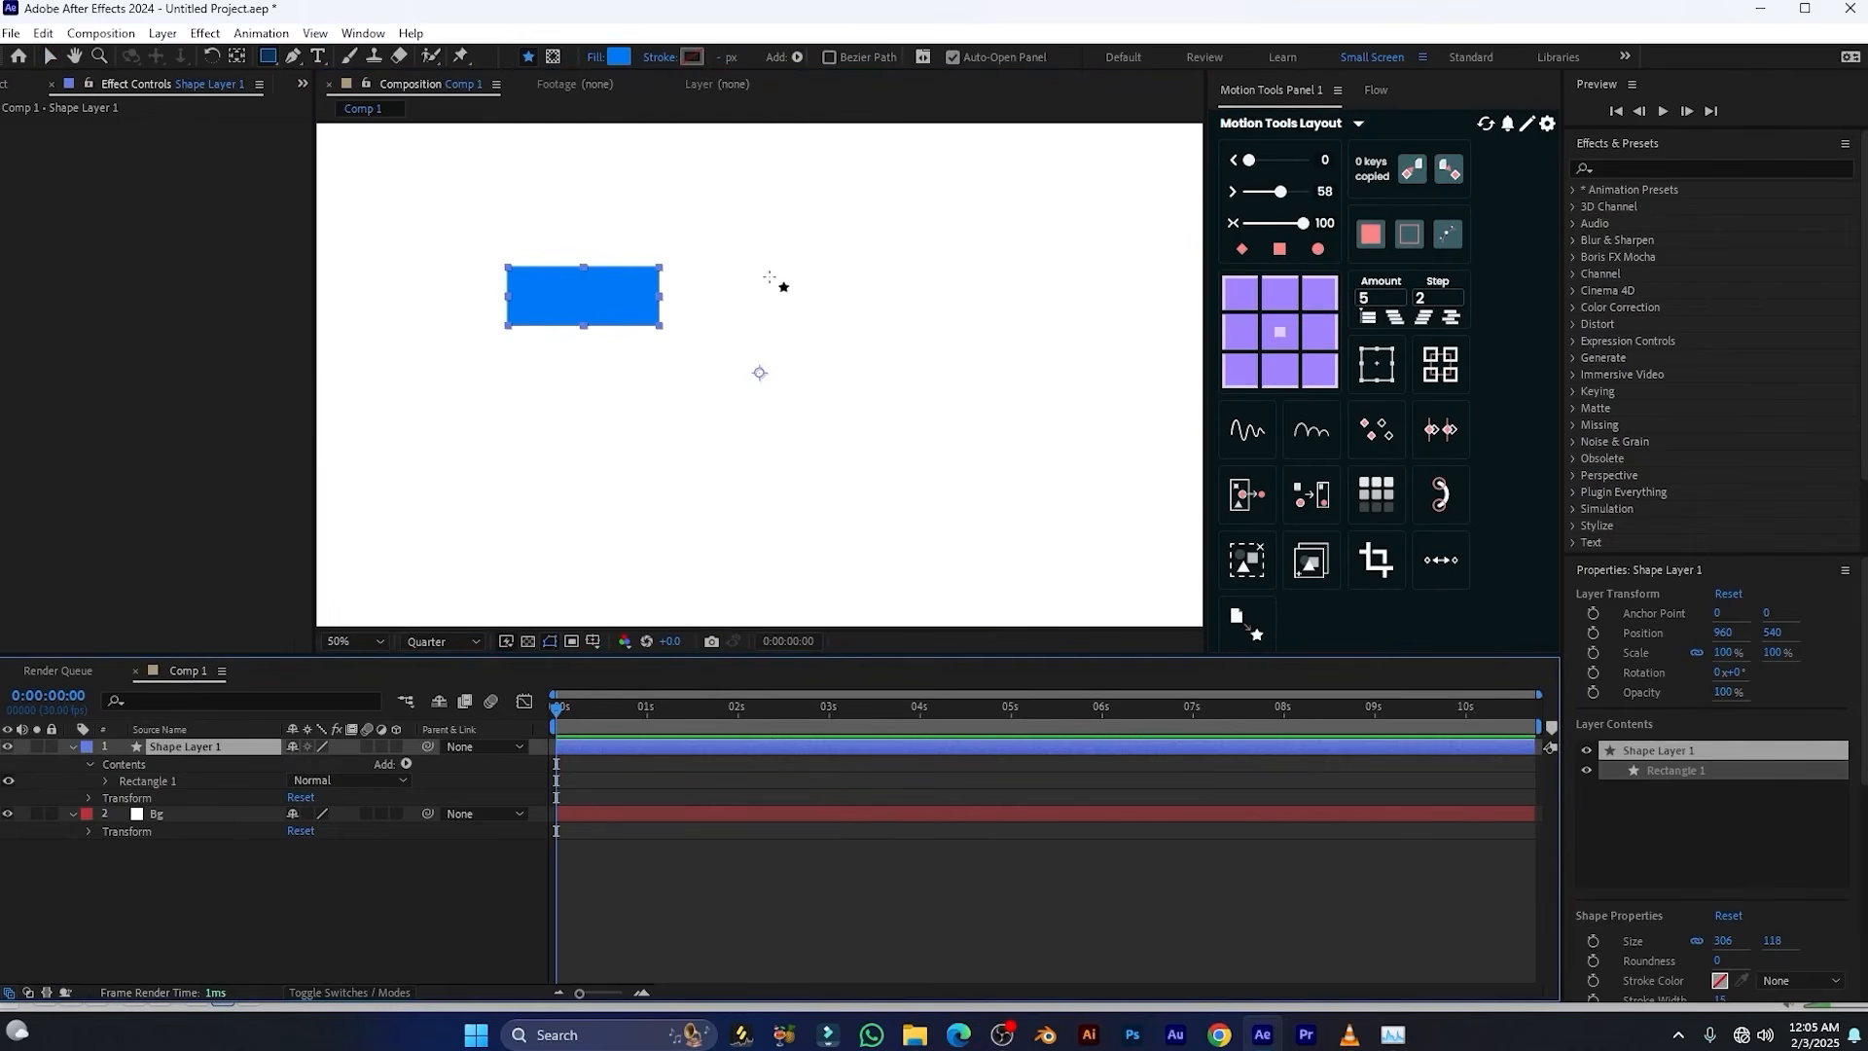
pyautogui.moveTo(739, 258)
pyautogui.mouseDown()
pyautogui.moveTo(909, 346)
pyautogui.moveTo(905, 326)
pyautogui.mouseUp()
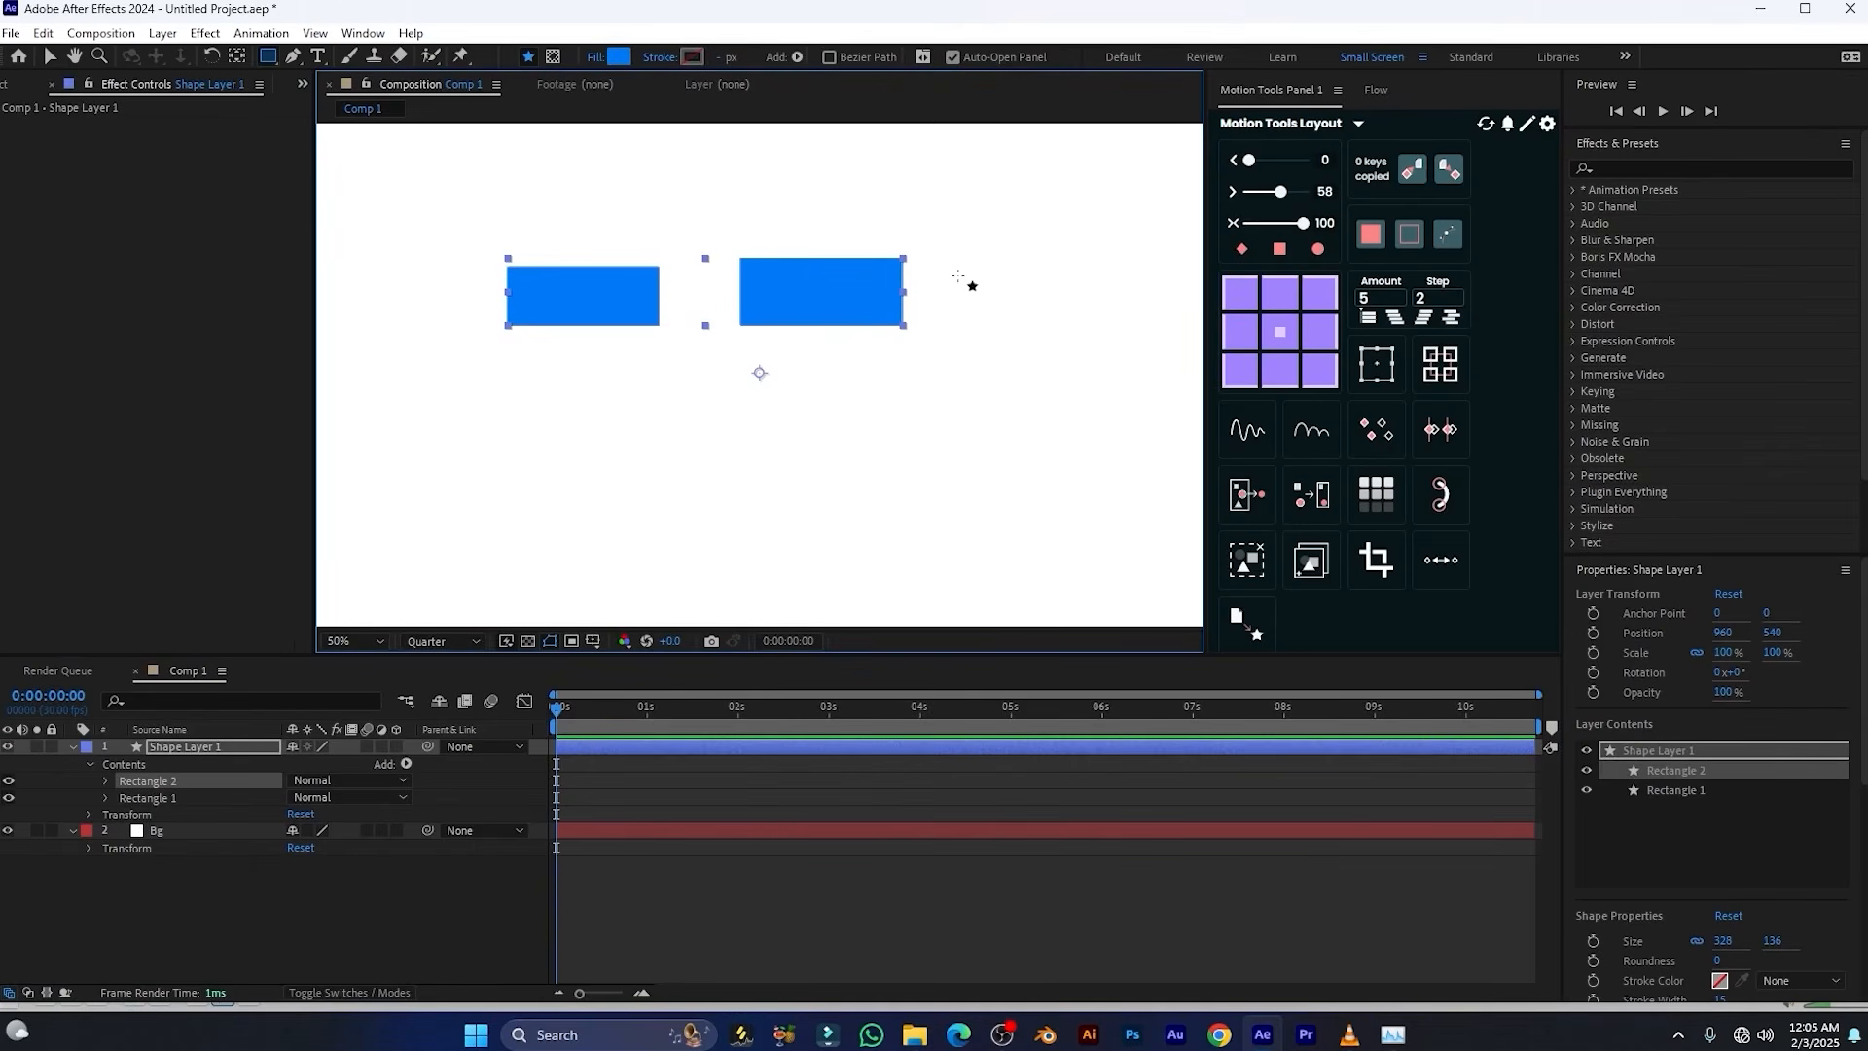
pyautogui.moveTo(957, 275)
pyautogui.mouseDown()
pyautogui.moveTo(1060, 346)
pyautogui.moveTo(1117, 351)
pyautogui.mouseUp()
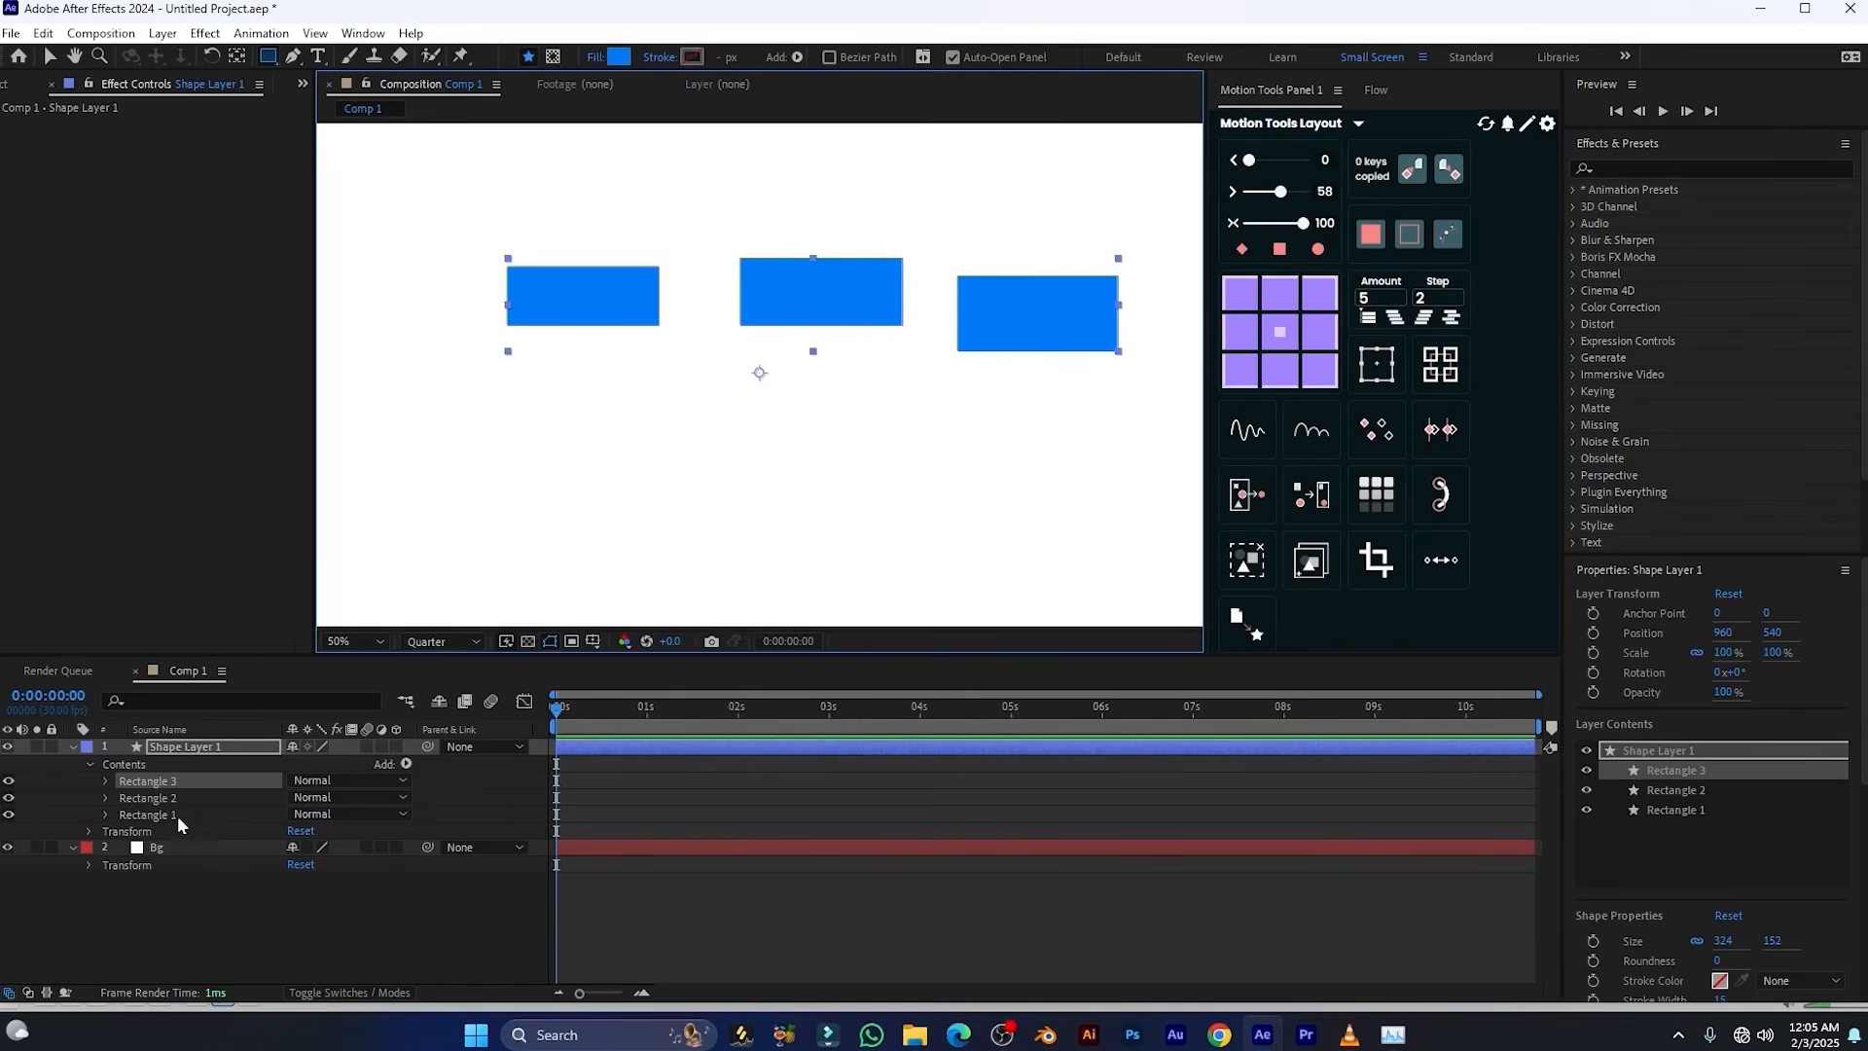
pyautogui.click(278, 908)
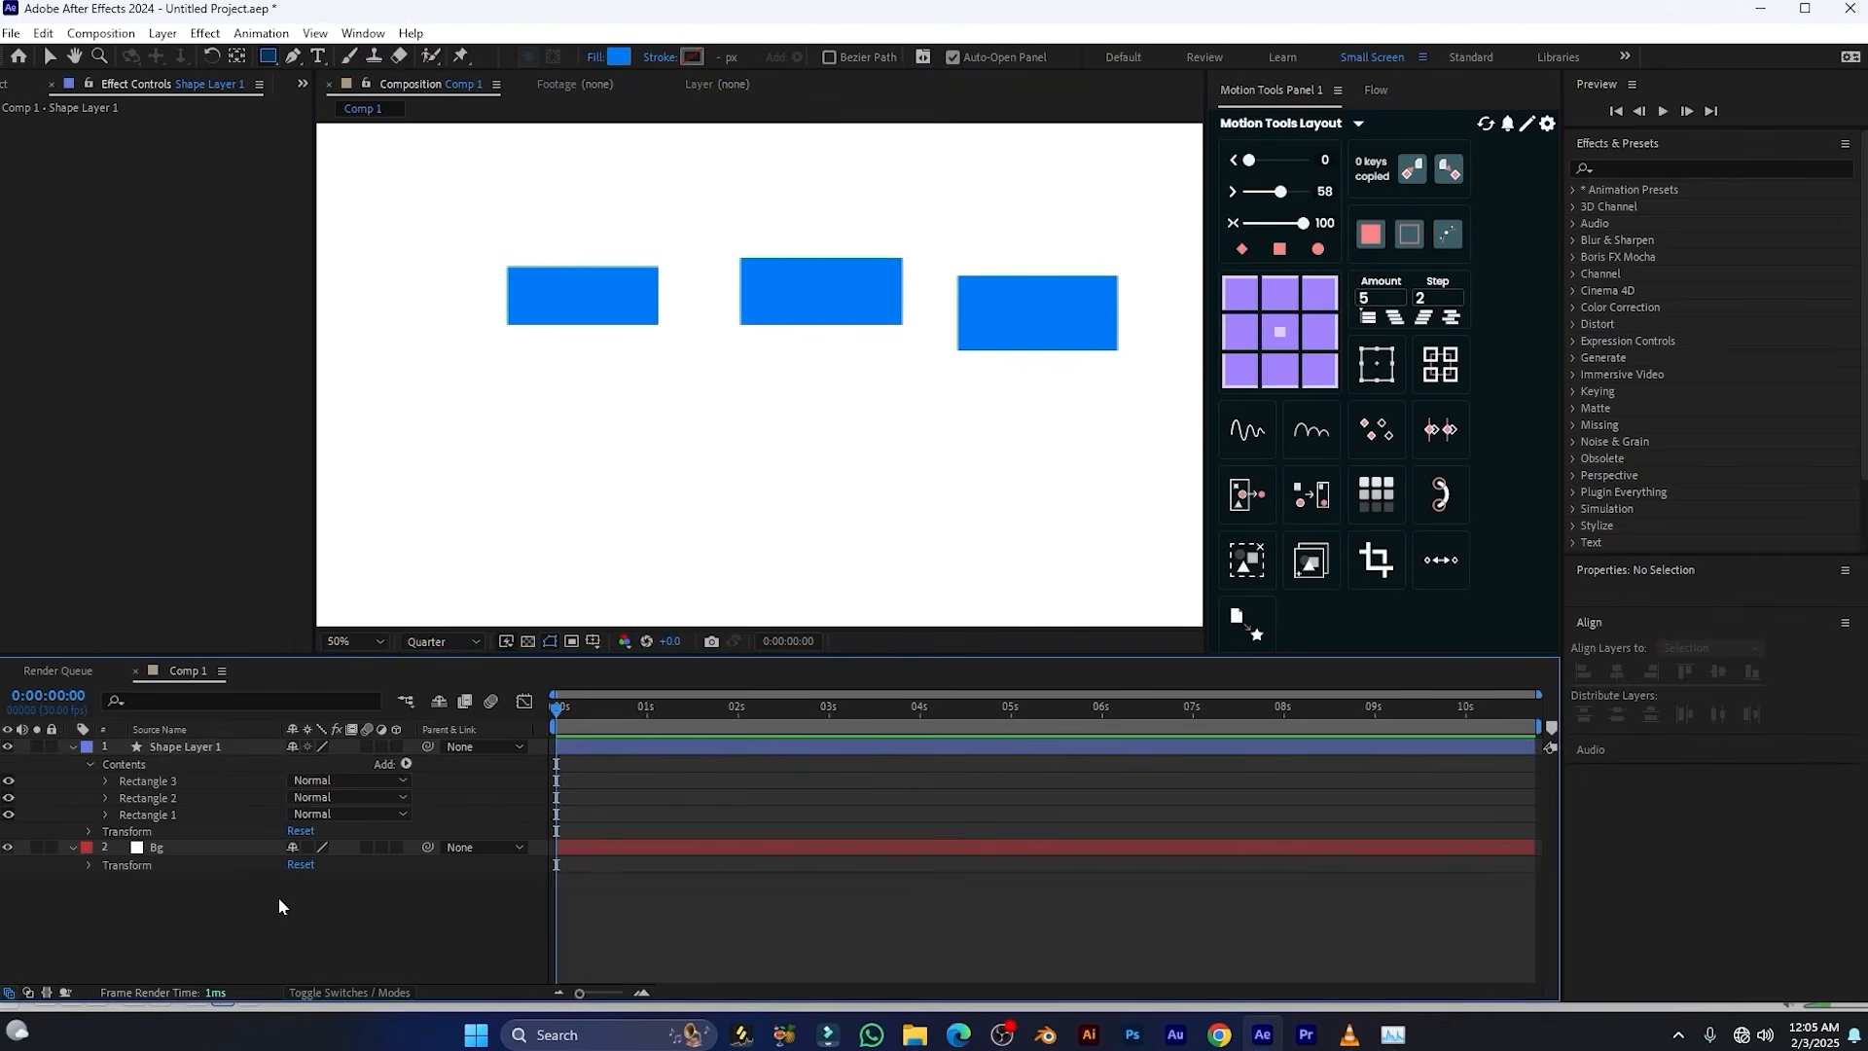
pyautogui.press('v')
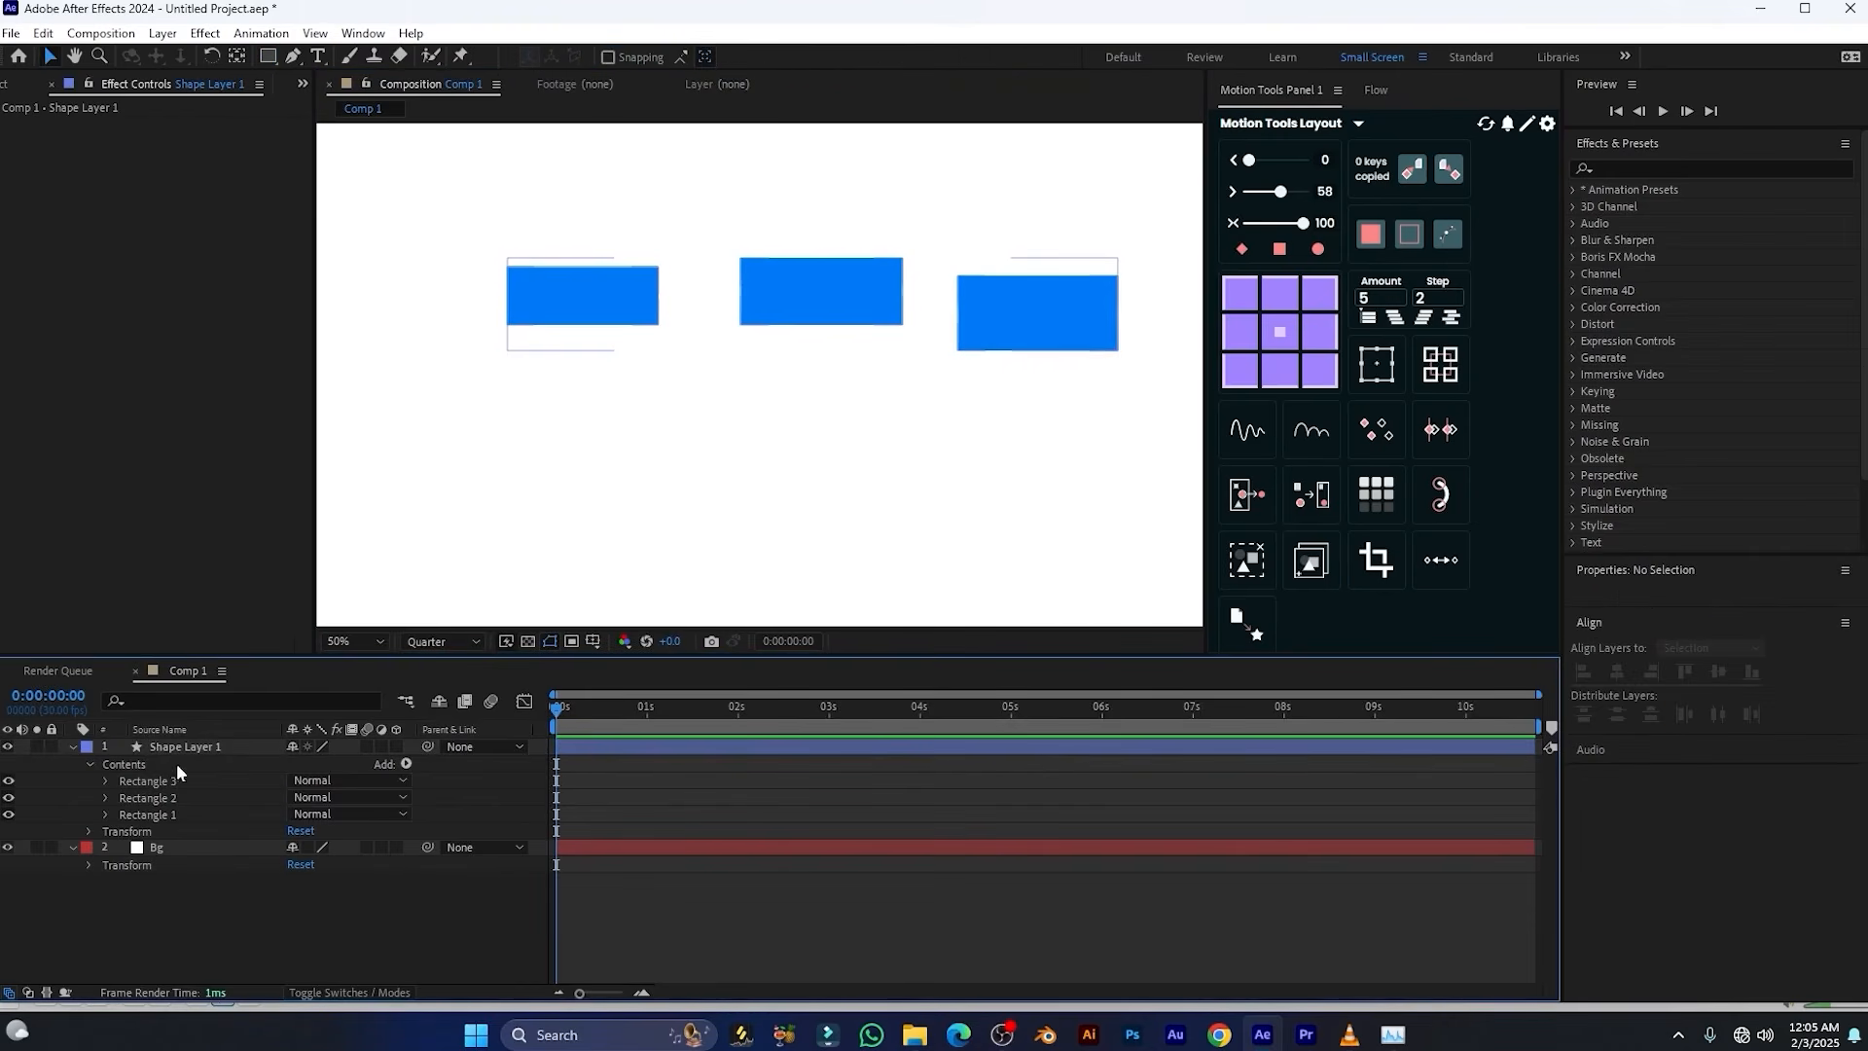
# Centre the shape layer's anchor point with the Motion Tools anchor grid and move the layer to about 1028, 494
pyautogui.click(181, 746)
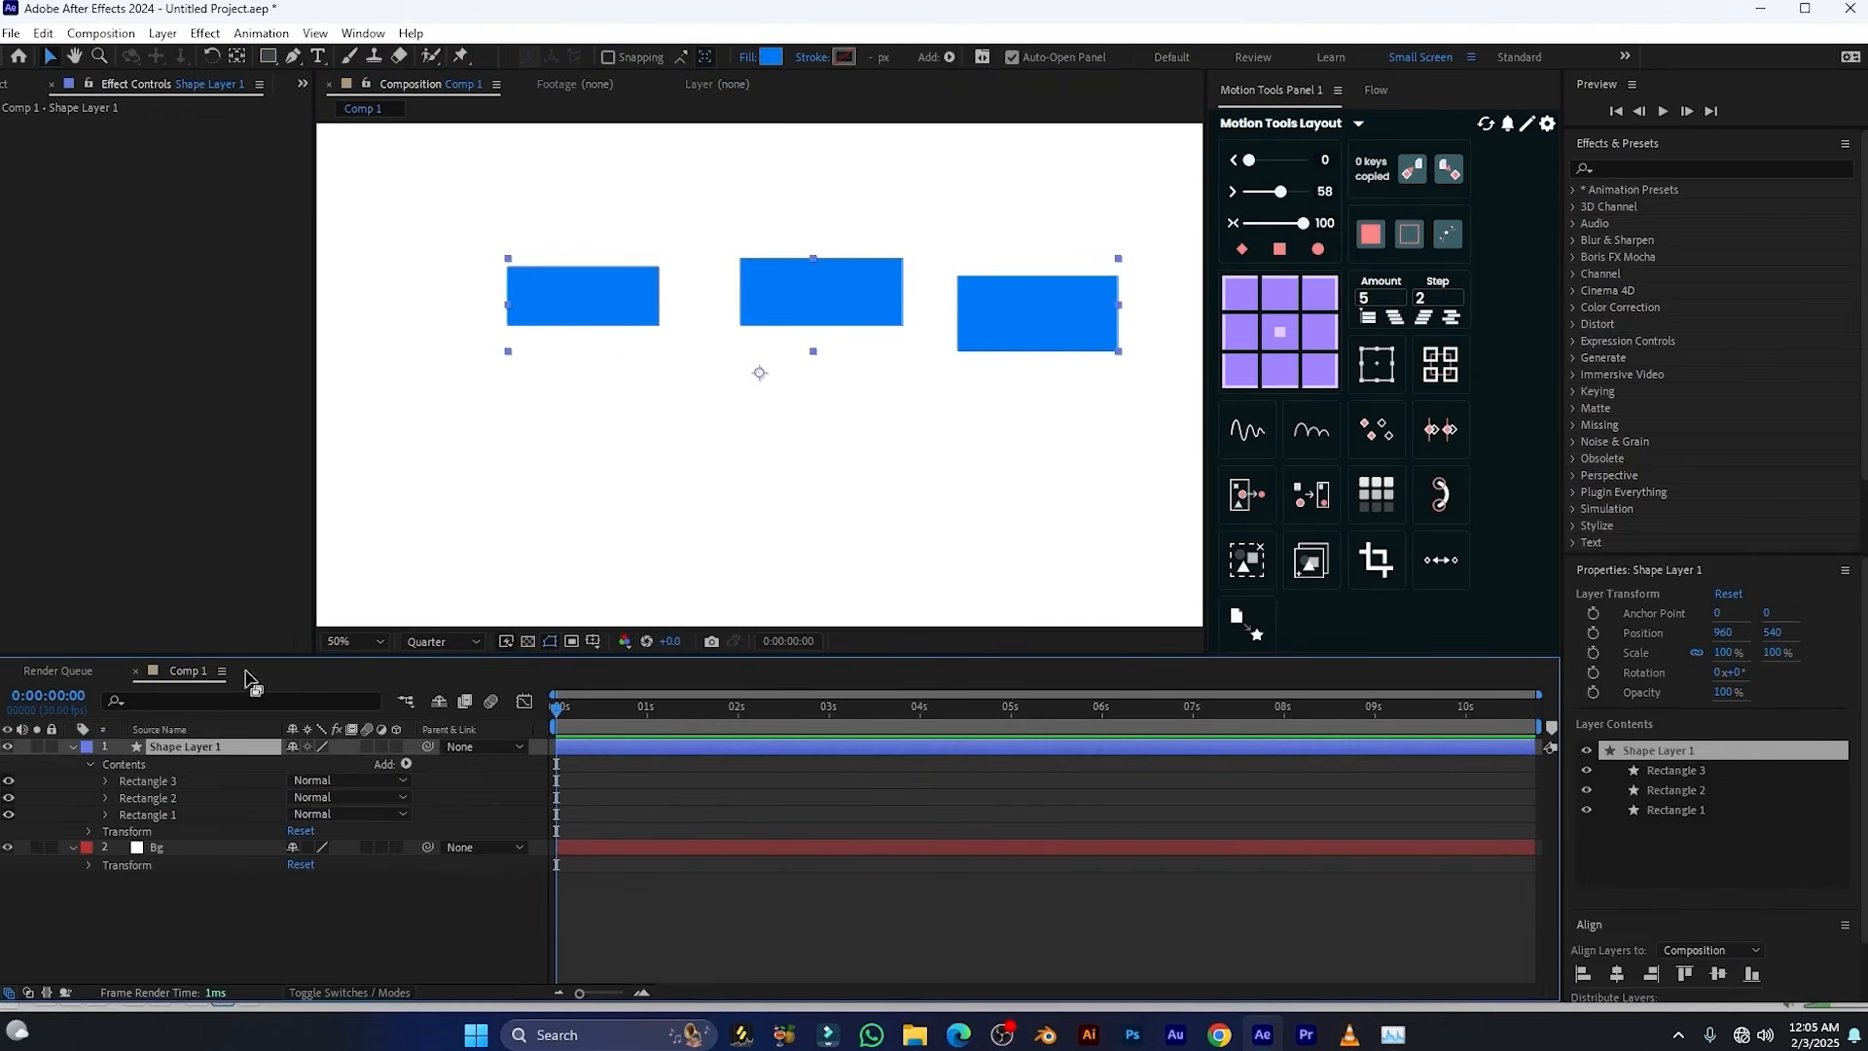
pyautogui.moveTo(616, 327); pyautogui.dragTo(598, 347)
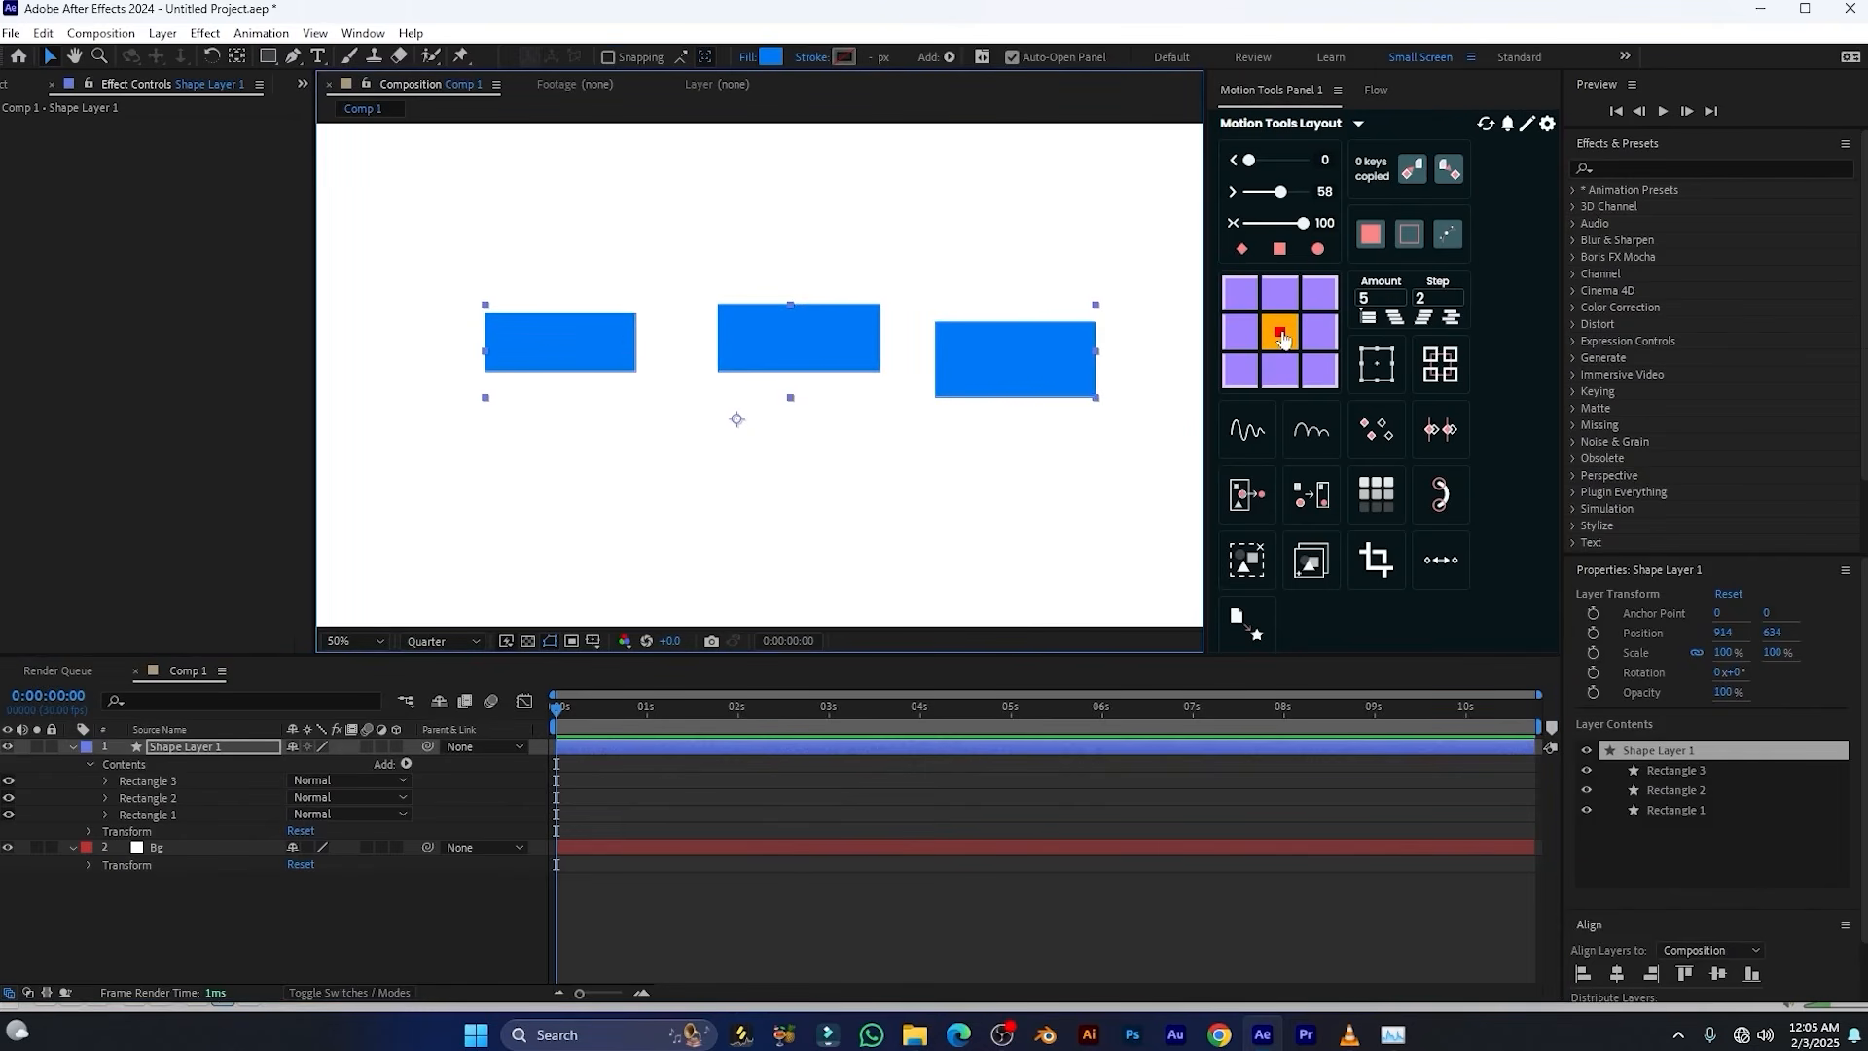
pyautogui.click(1278, 334)
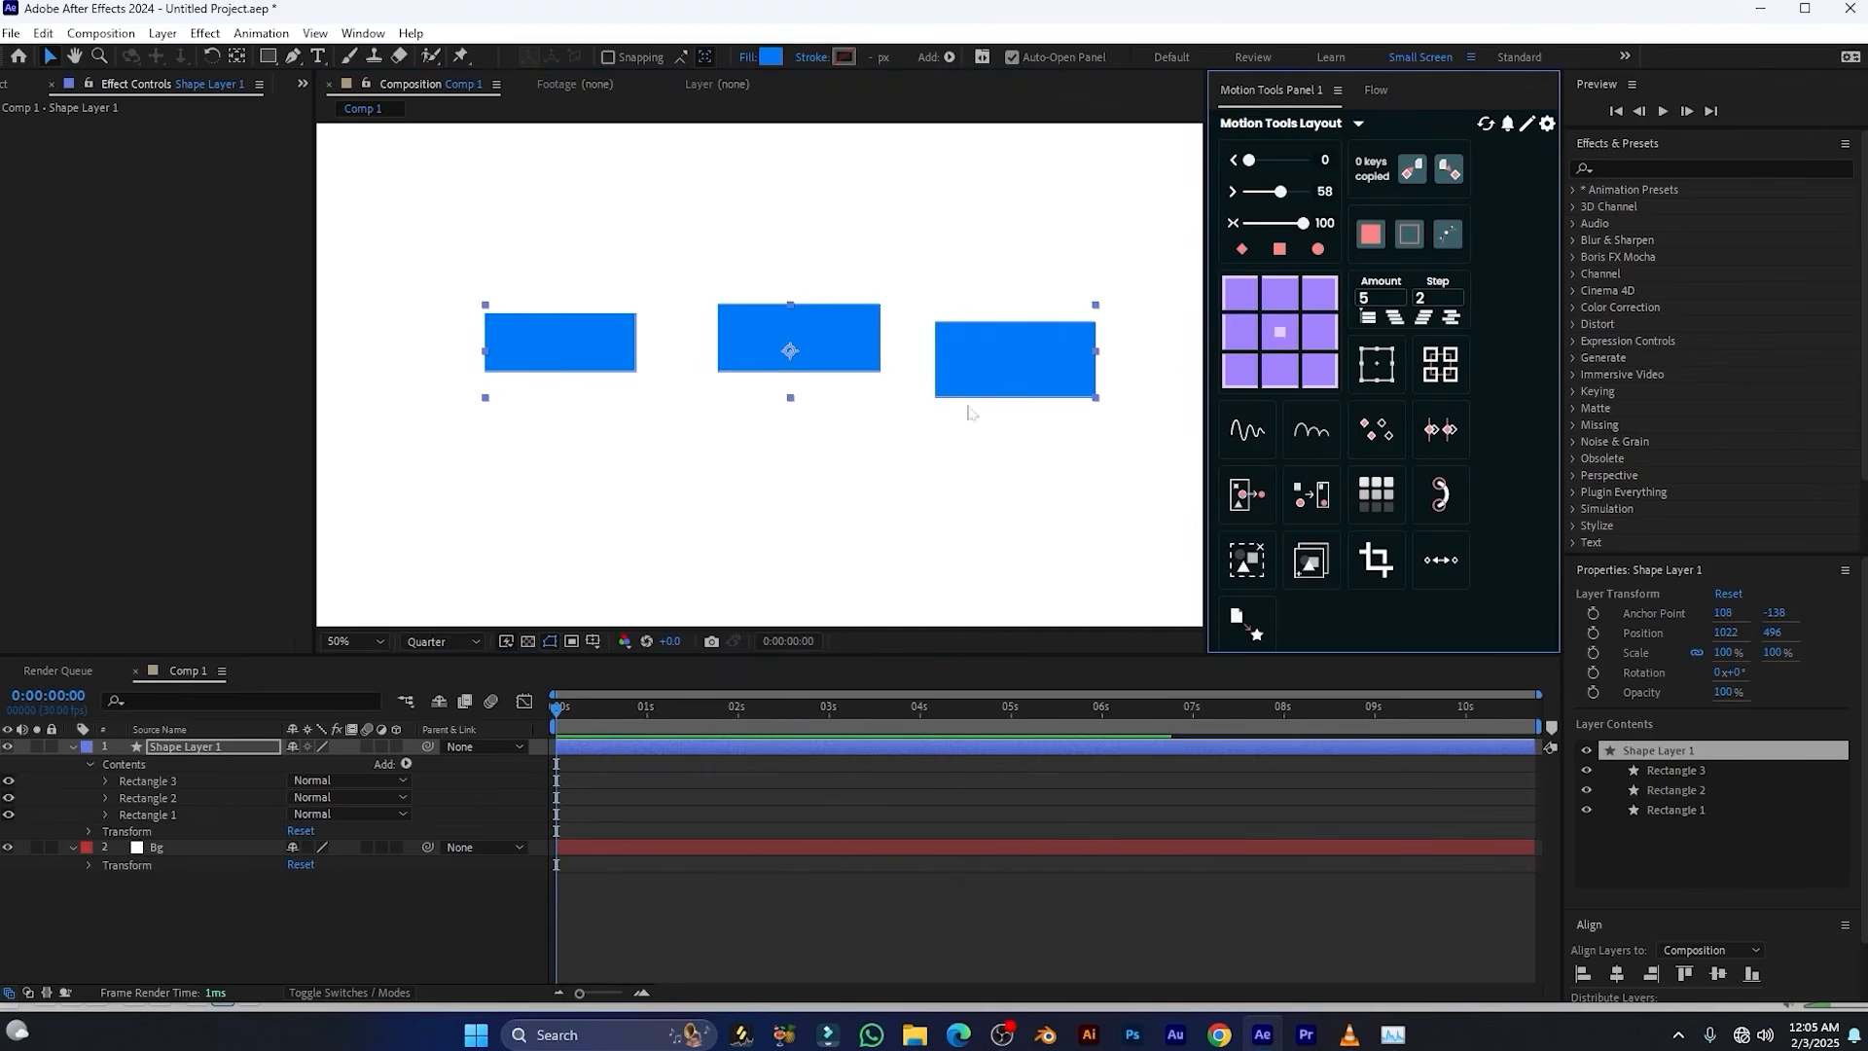
pyautogui.moveTo(844, 308)
pyautogui.mouseDown()
pyautogui.moveTo(763, 352)
pyautogui.moveTo(871, 346)
pyautogui.moveTo(795, 365)
pyautogui.moveTo(803, 332)
pyautogui.moveTo(757, 336)
pyautogui.moveTo(819, 324)
pyautogui.mouseUp()
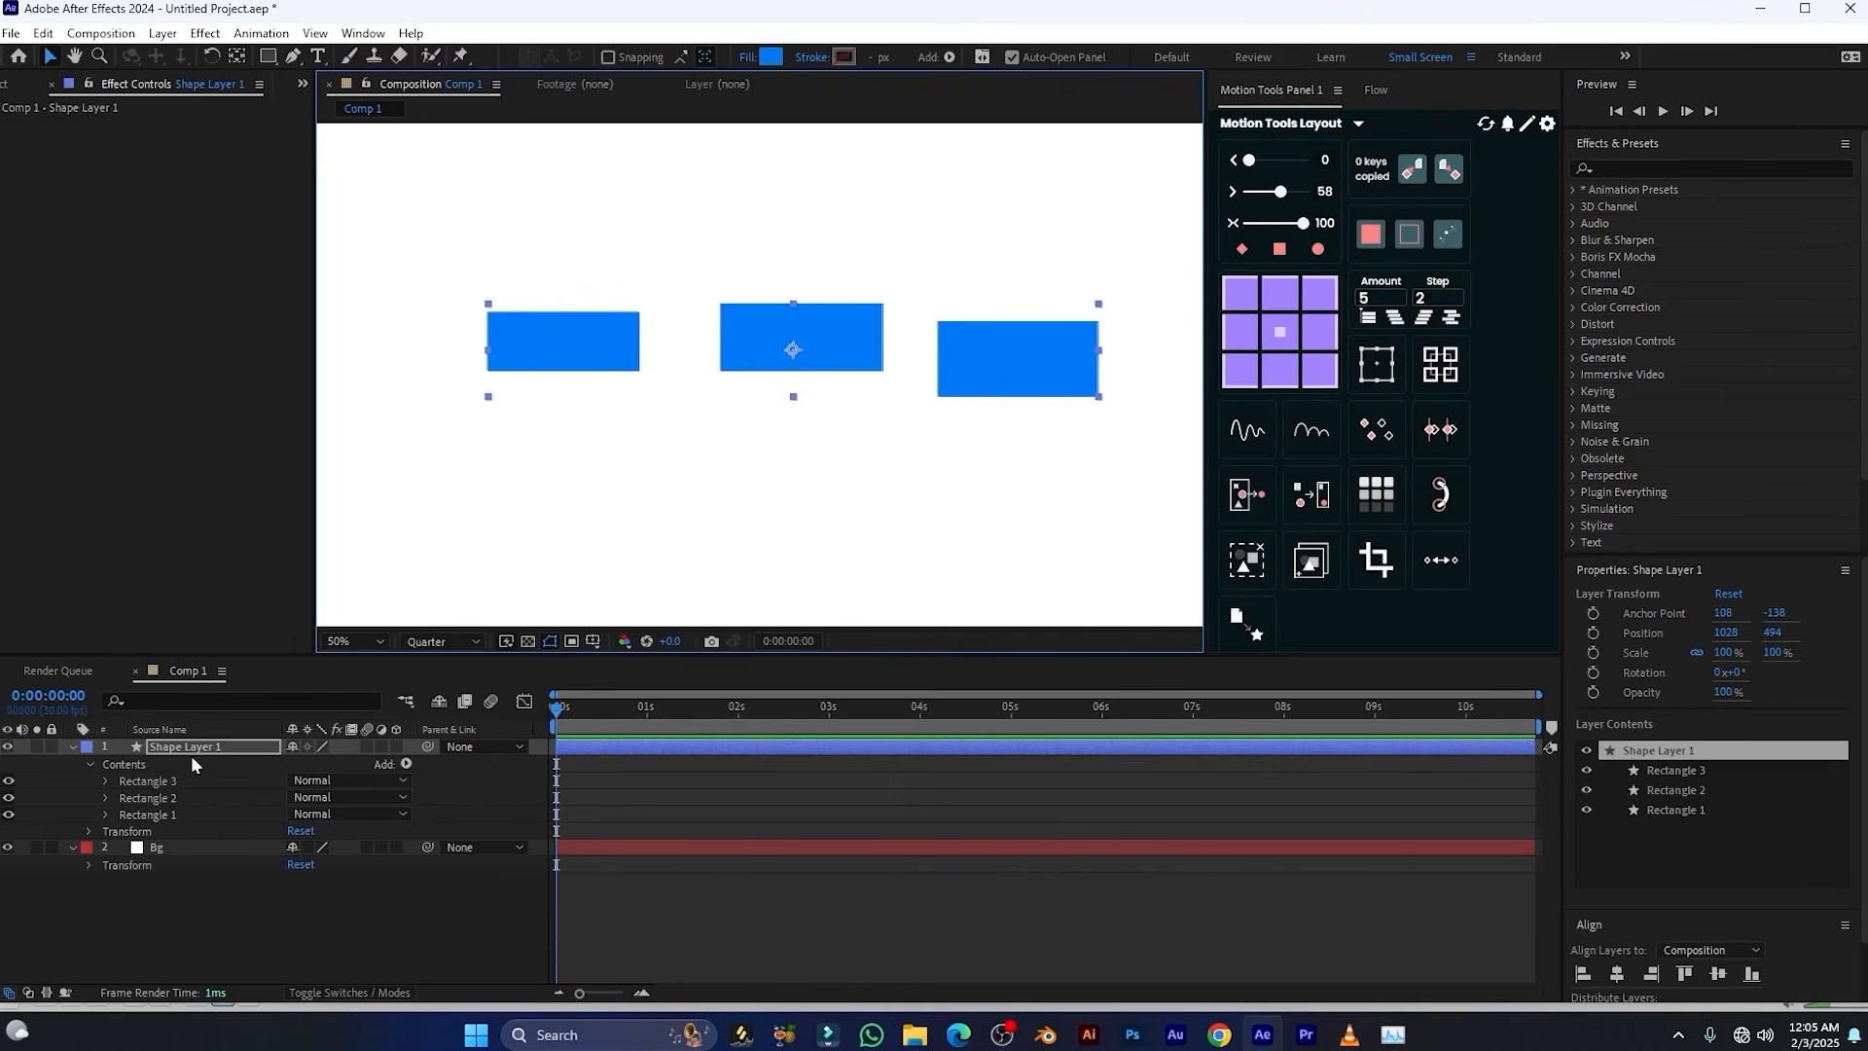
# Move Rectangle 3 inside the shape layer to about 601, -104 and rotate it slightly clockwise
pyautogui.click(105, 781)
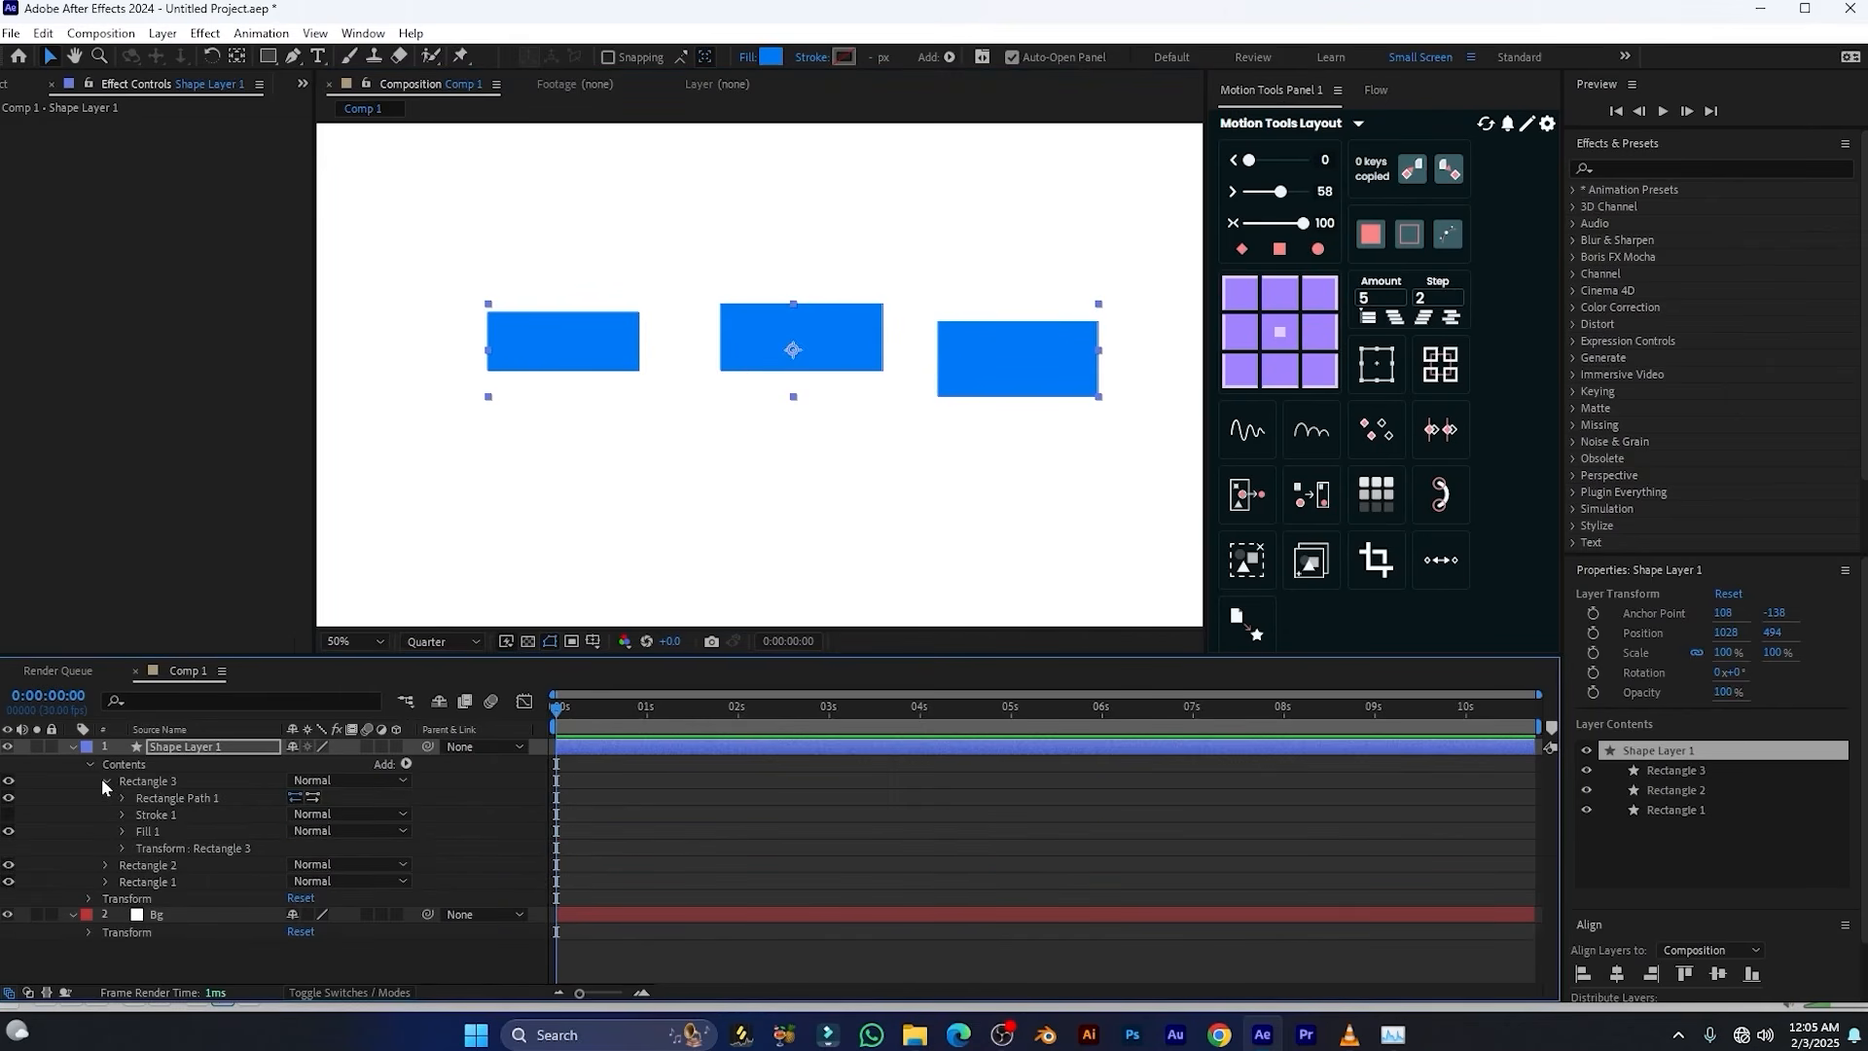
pyautogui.click(119, 848)
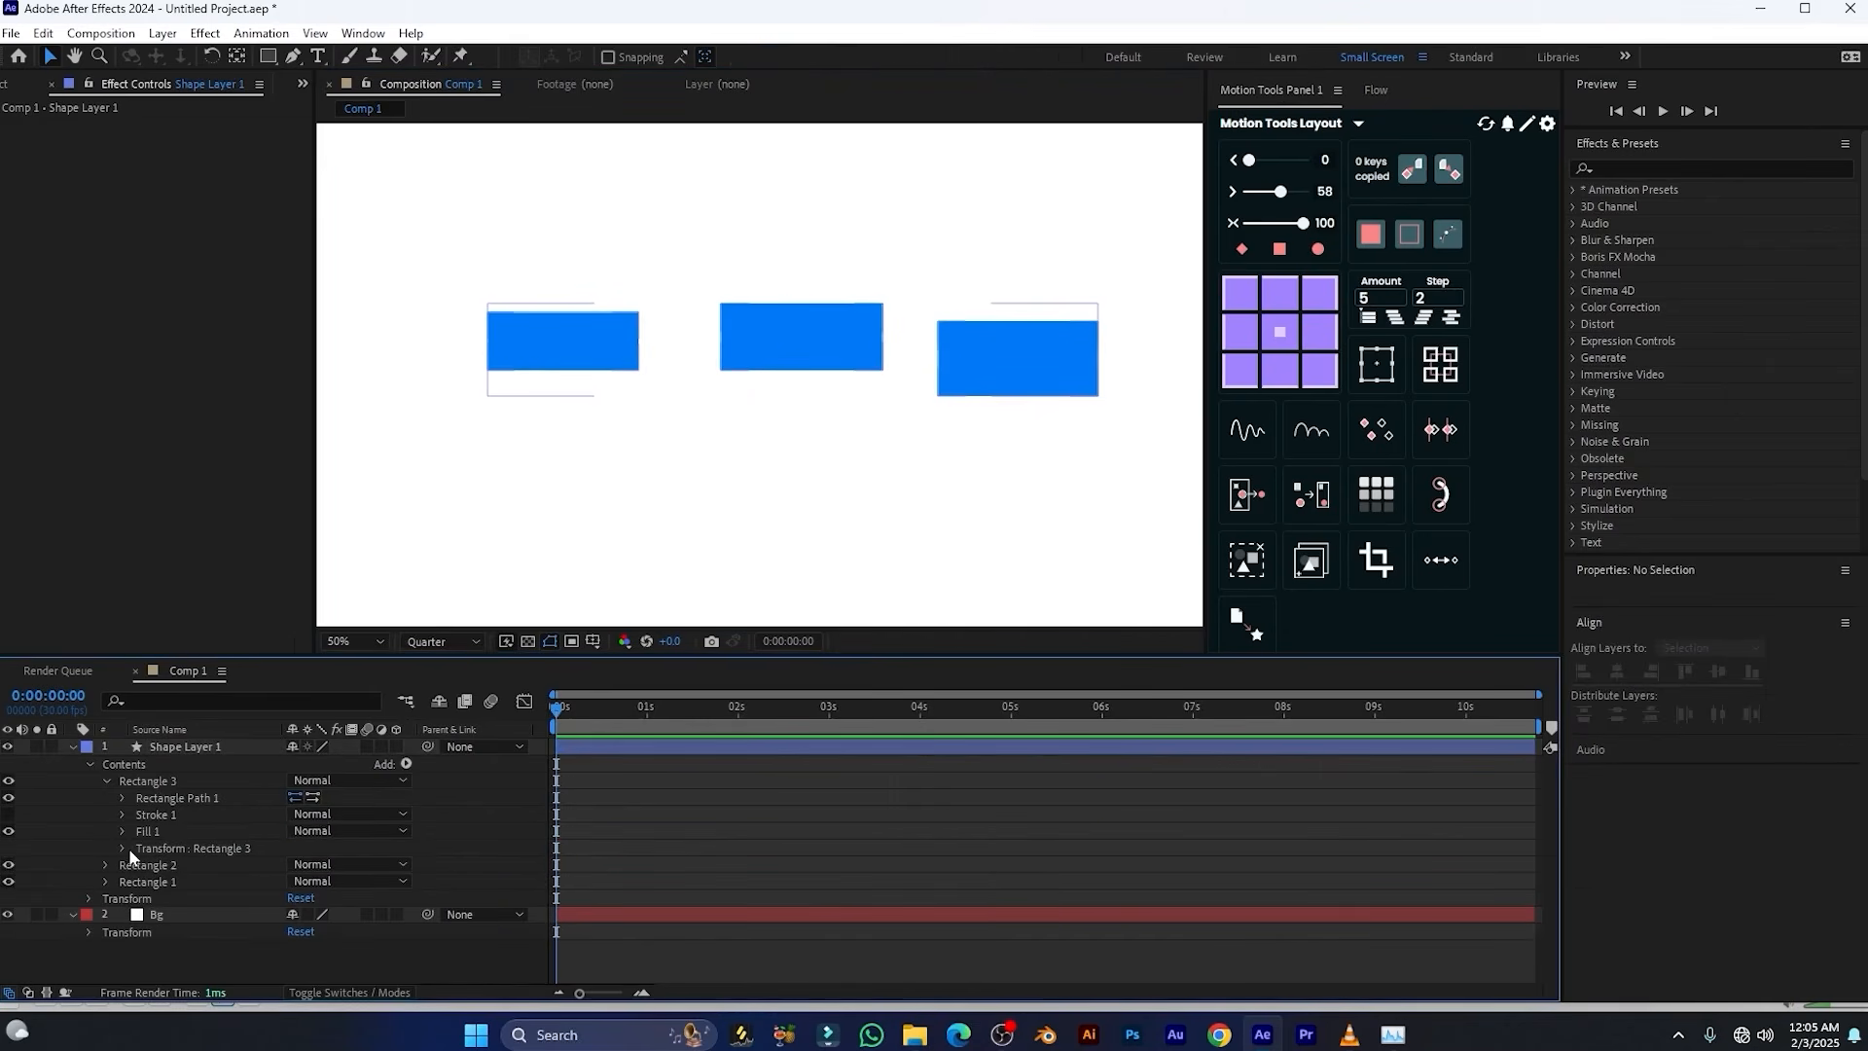
pyautogui.click(125, 848)
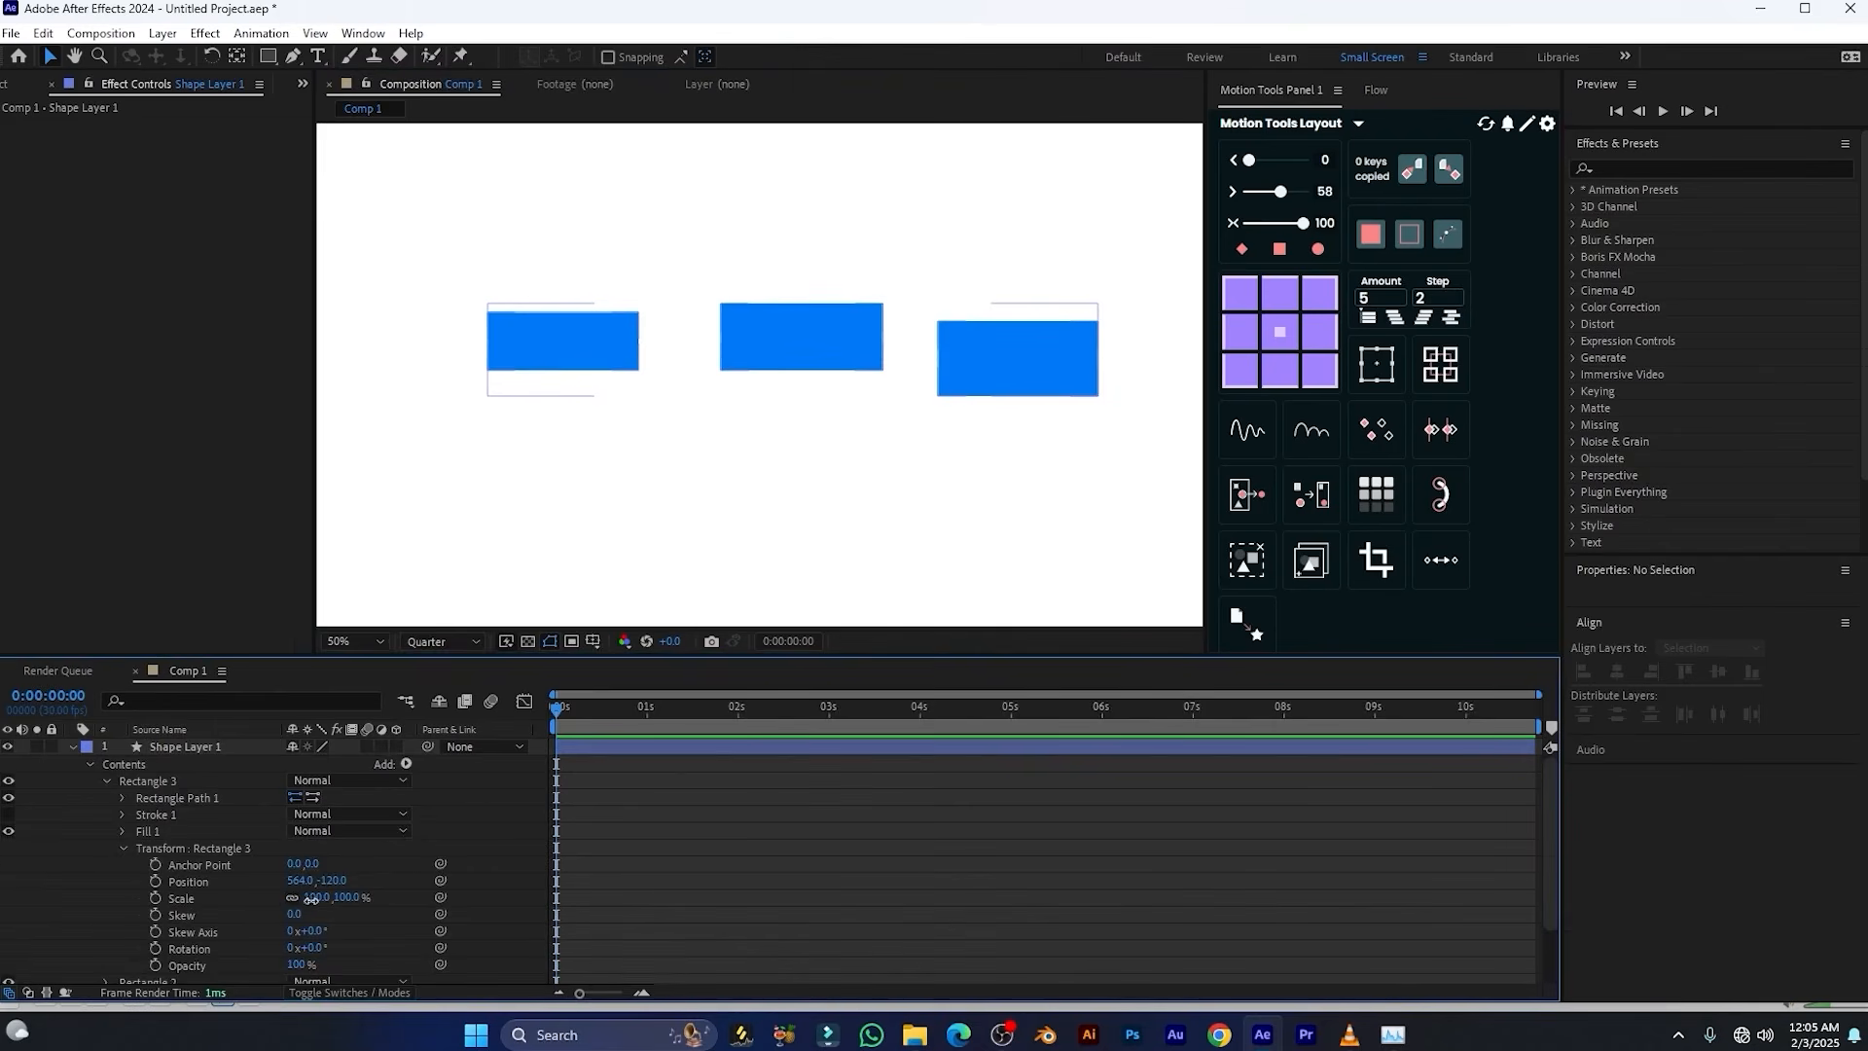
pyautogui.moveTo(314, 899)
pyautogui.mouseDown()
pyautogui.moveTo(258, 887)
pyautogui.moveTo(344, 888)
pyautogui.mouseUp()
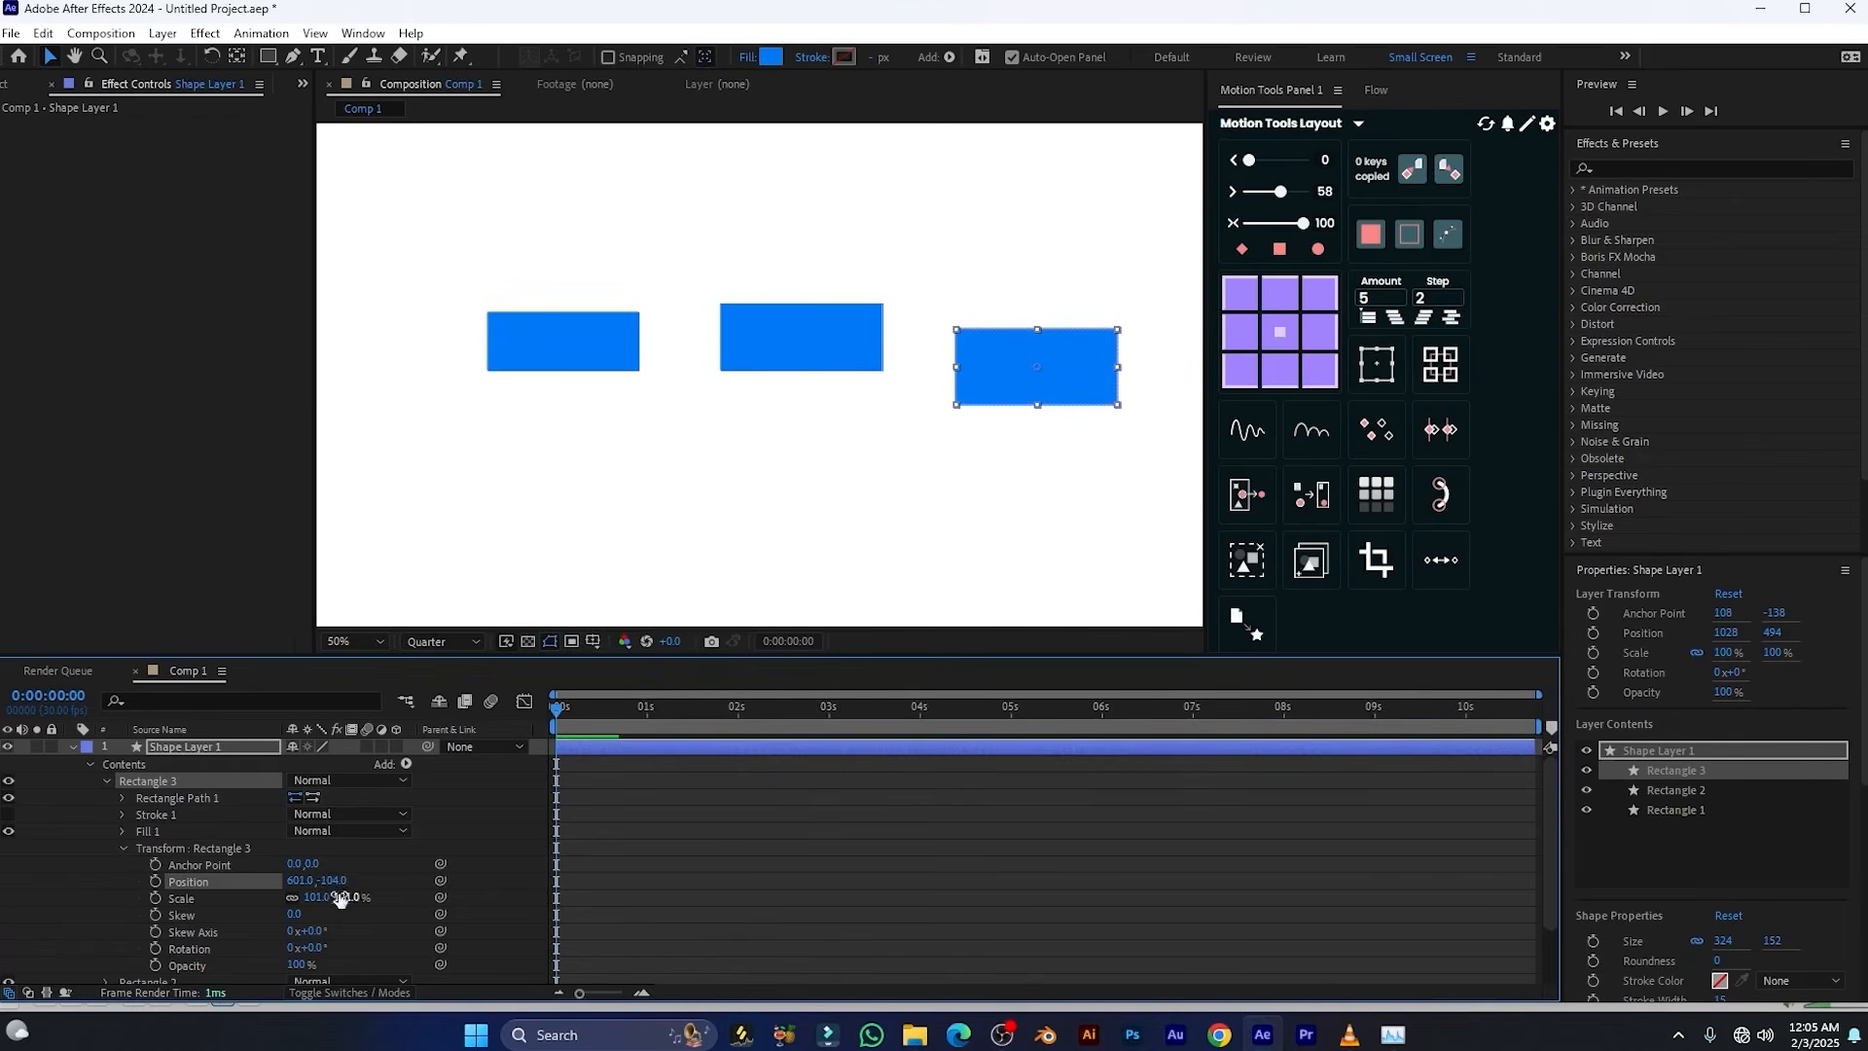
pyautogui.click(107, 780)
pyautogui.click(72, 746)
# Try splitting the shape layer into separate rectangle layers with Motion Tools and moving the resulting rectangles individually
pyautogui.click(232, 746)
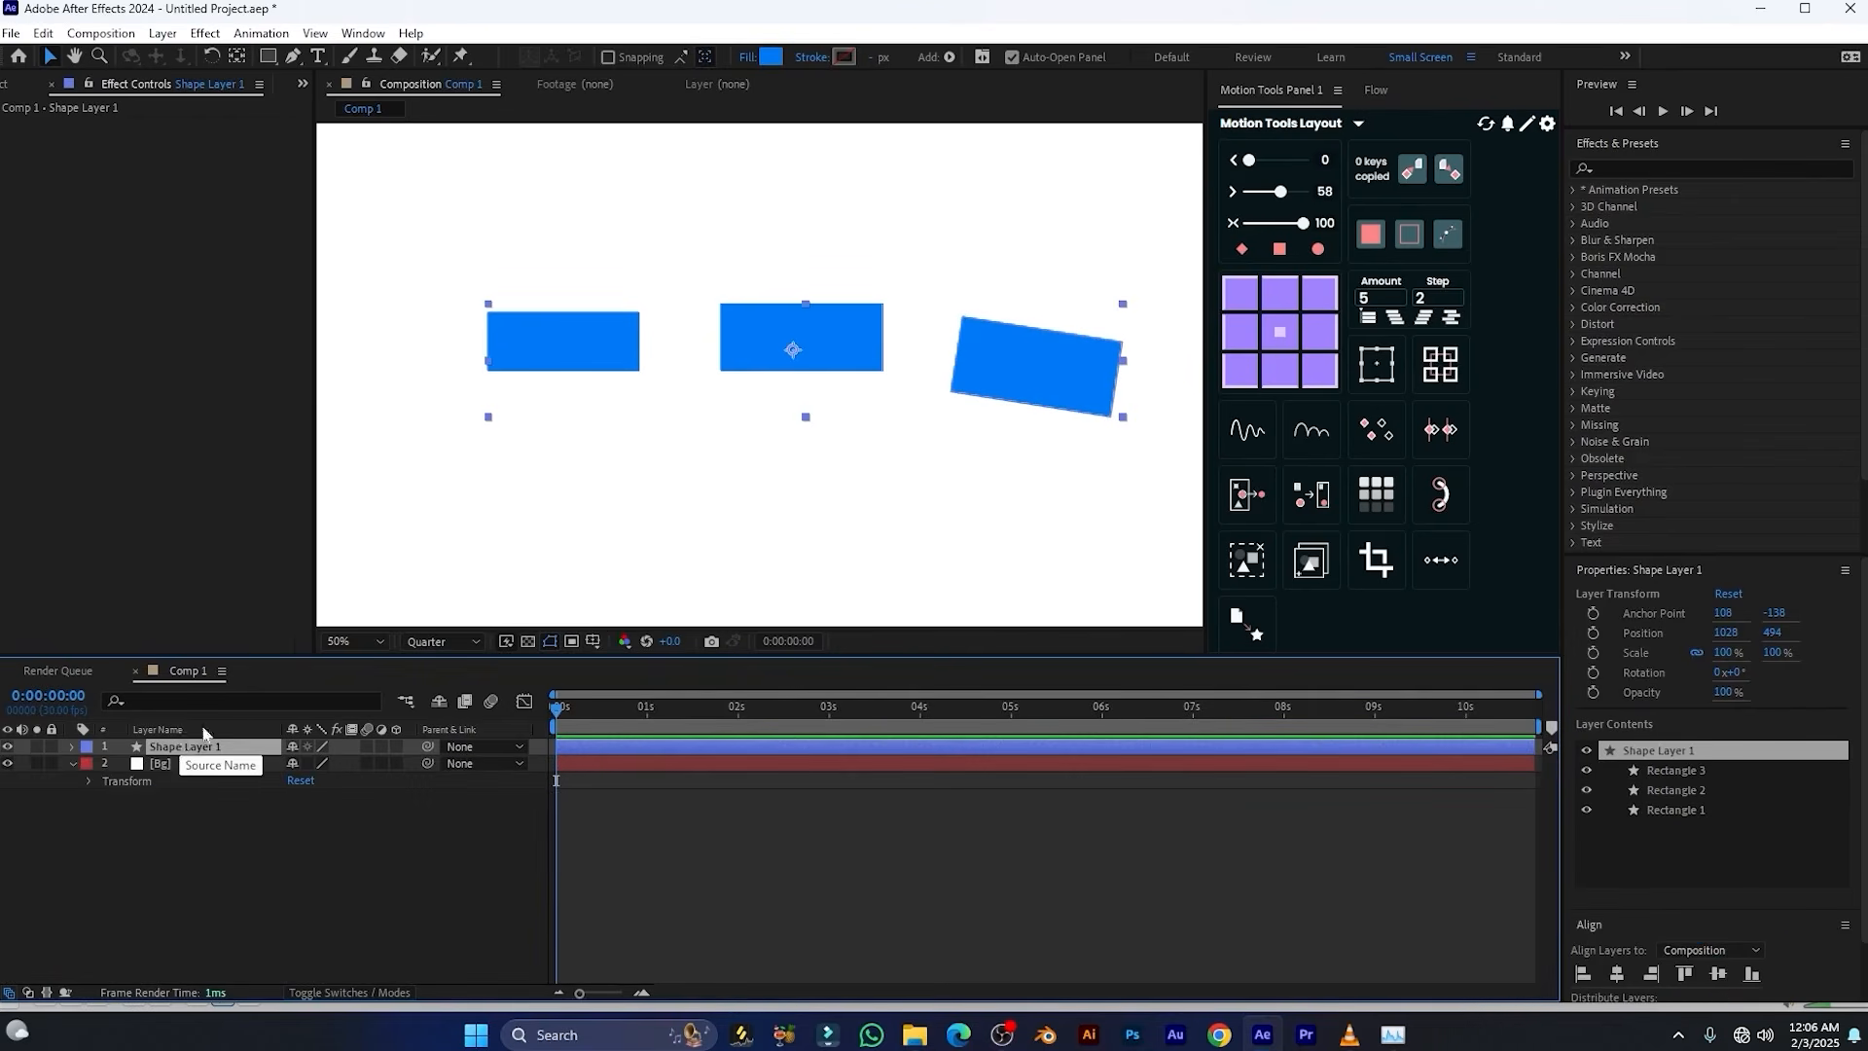
pyautogui.click(1246, 498)
pyautogui.moveTo(873, 365); pyautogui.dragTo(1052, 348)
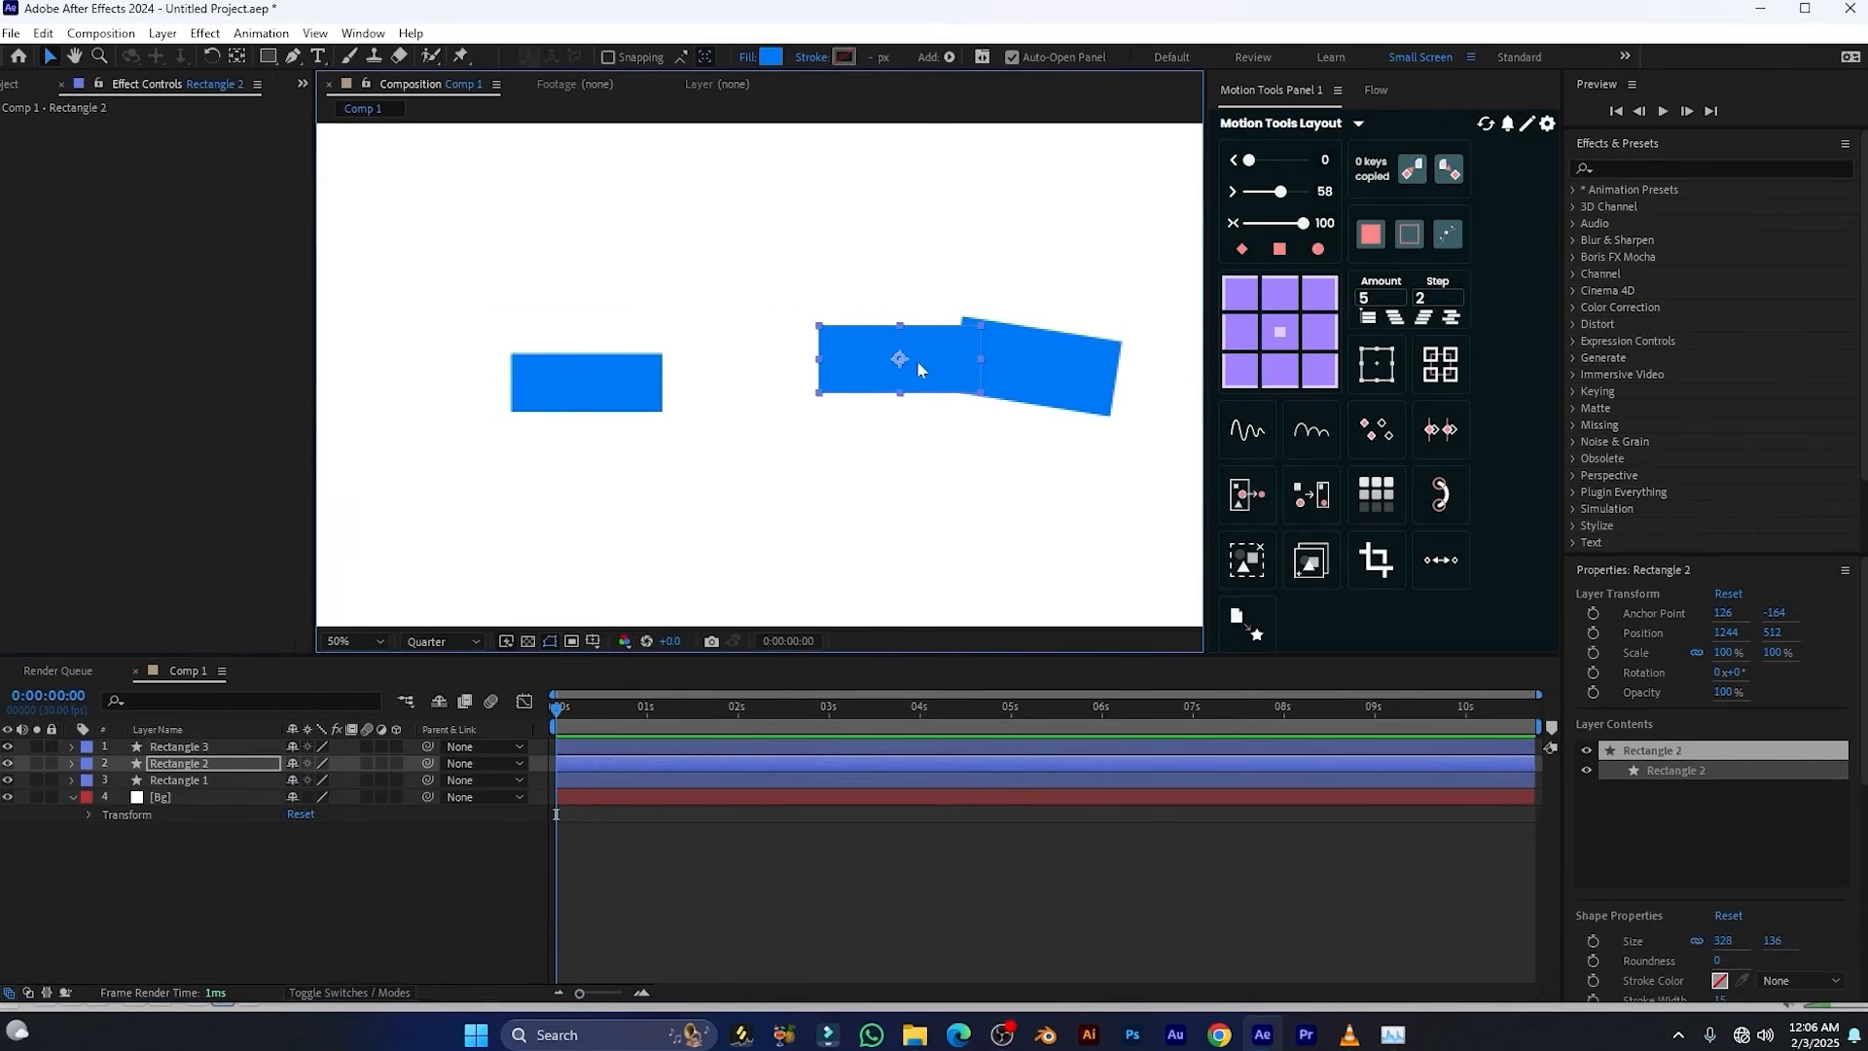
pyautogui.moveTo(915, 358); pyautogui.dragTo(815, 335)
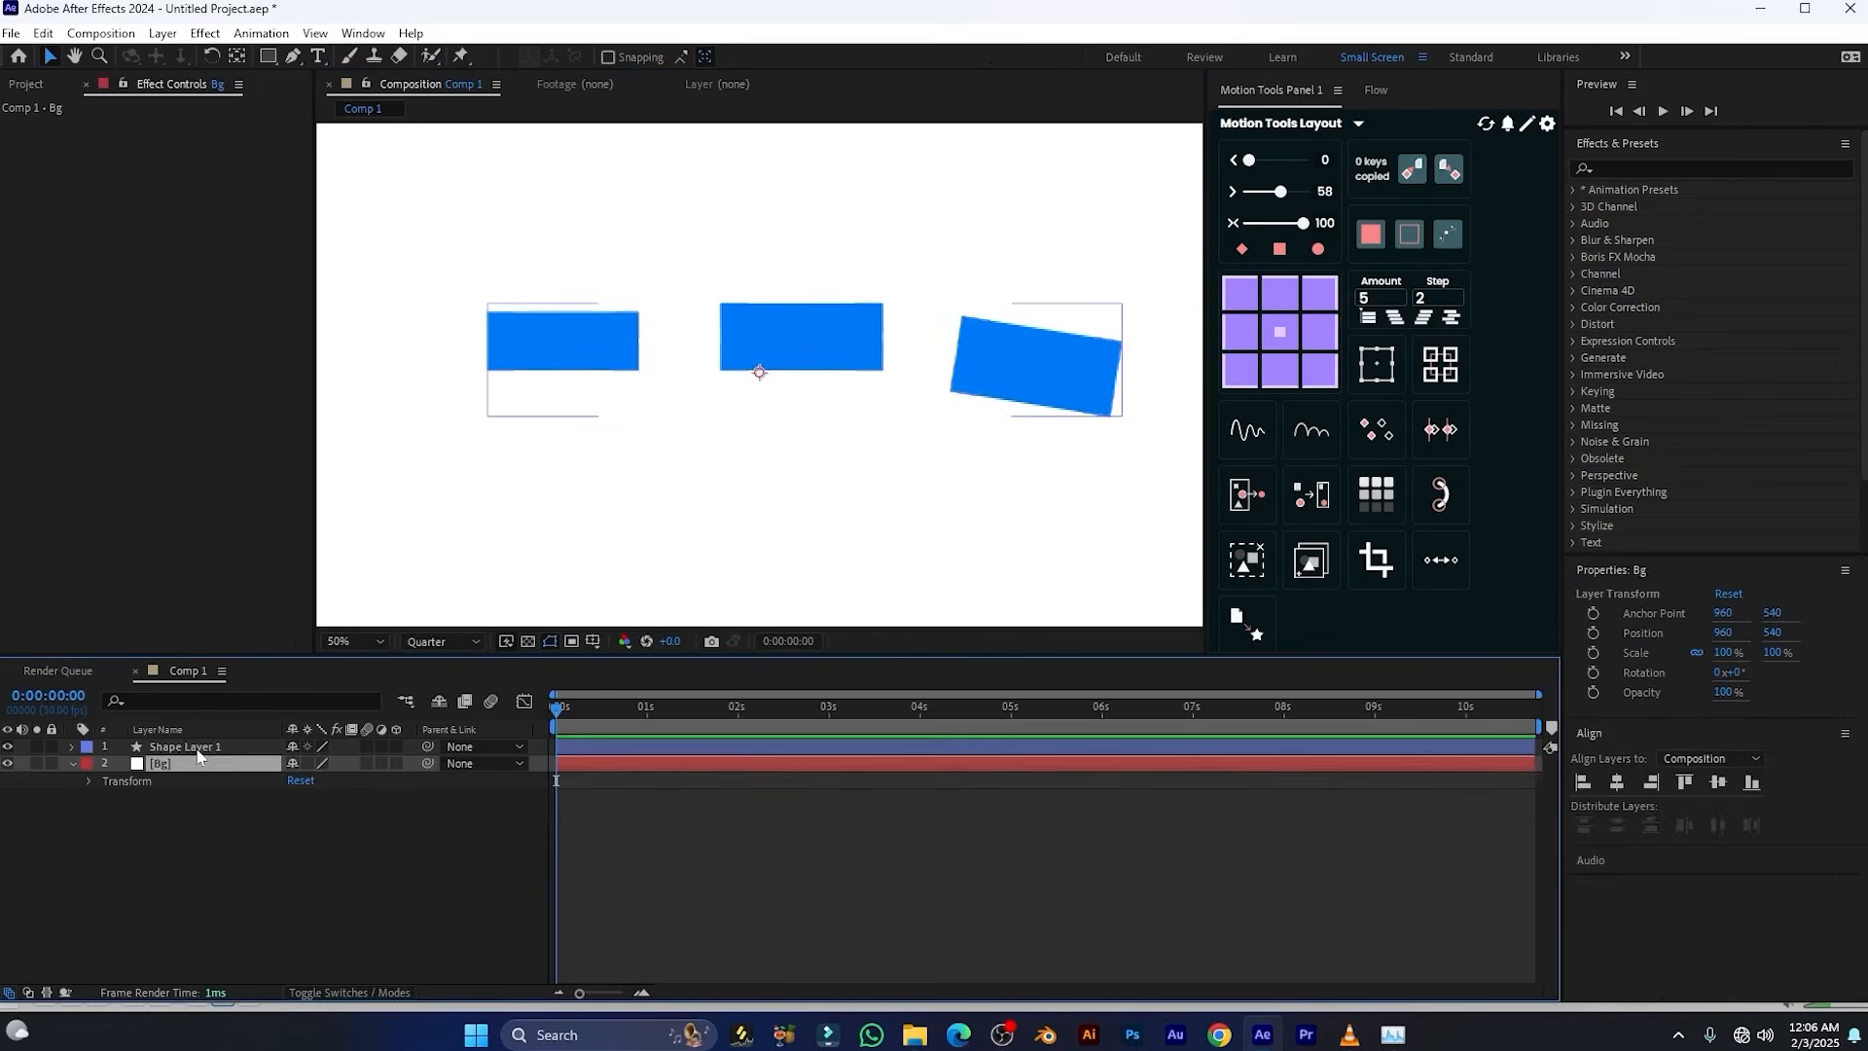
# Split the shape layer into three rectangle layers with Motion Tools, keeping the original hidden, and inspect the original's contents
pyautogui.click(184, 746)
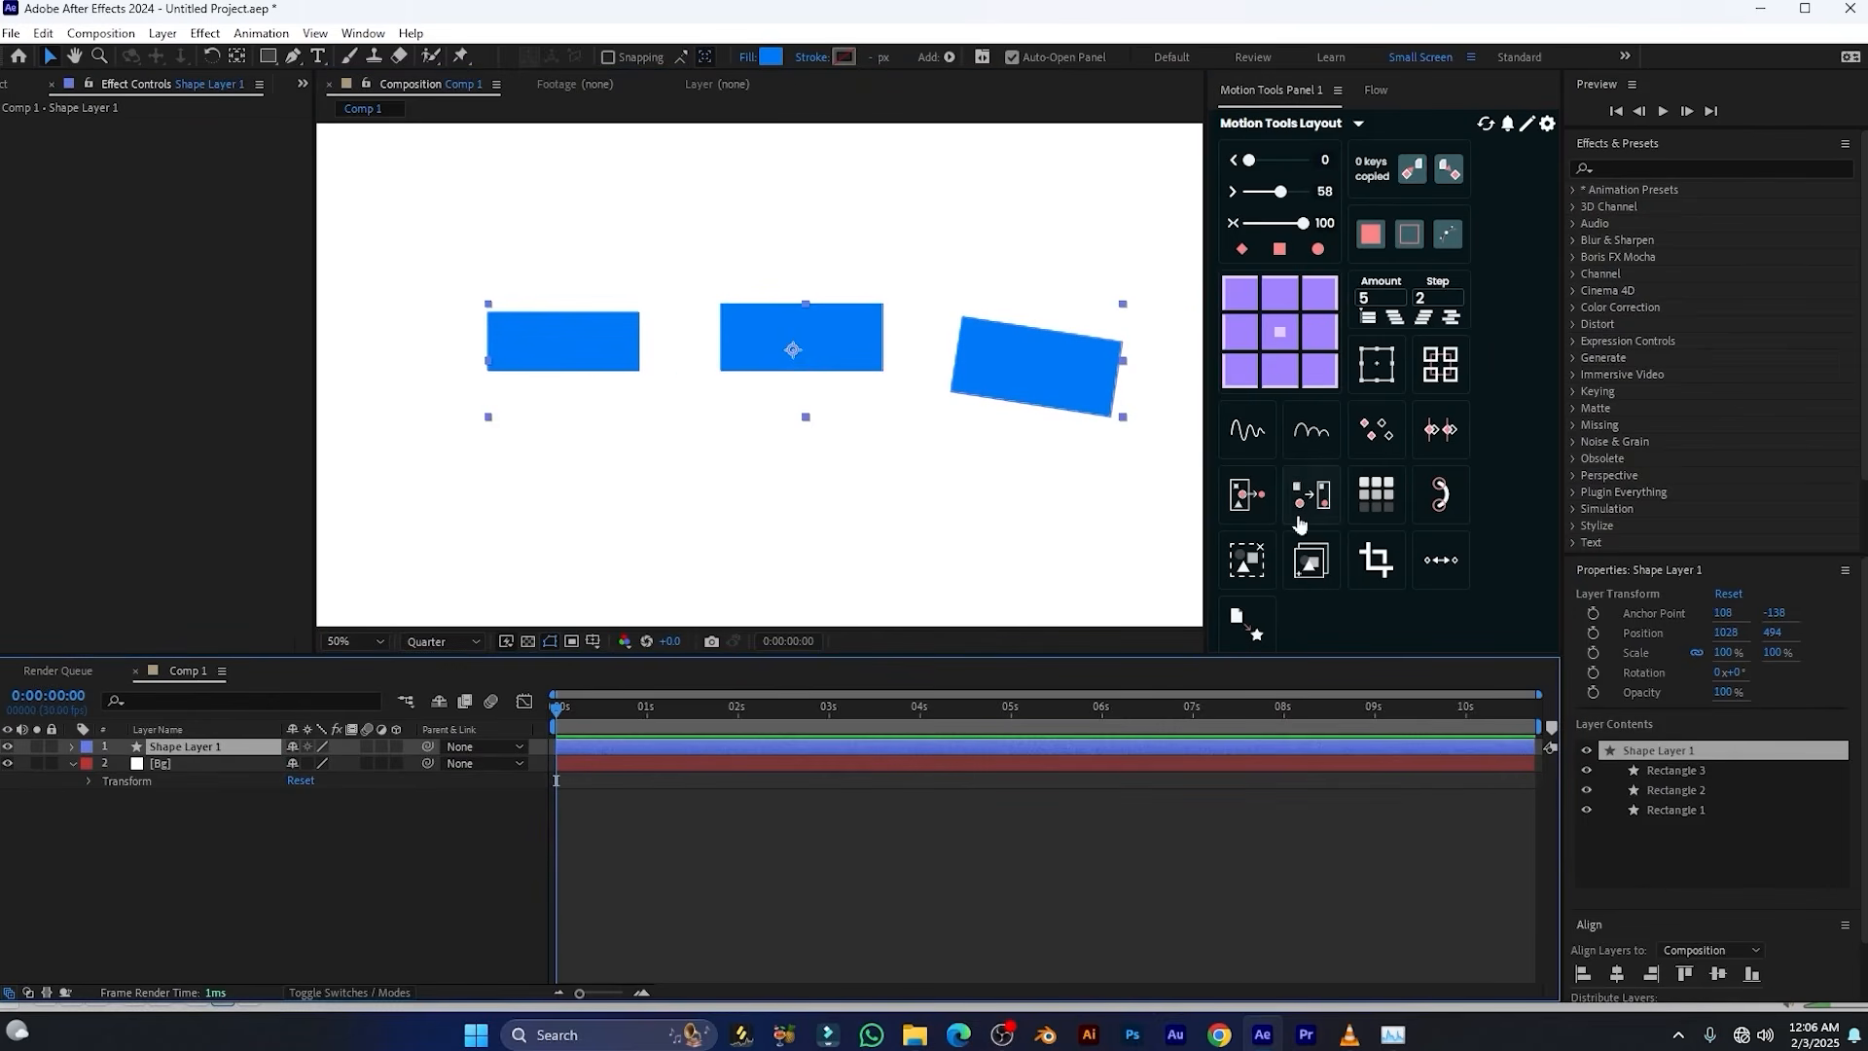
pyautogui.click(1243, 495)
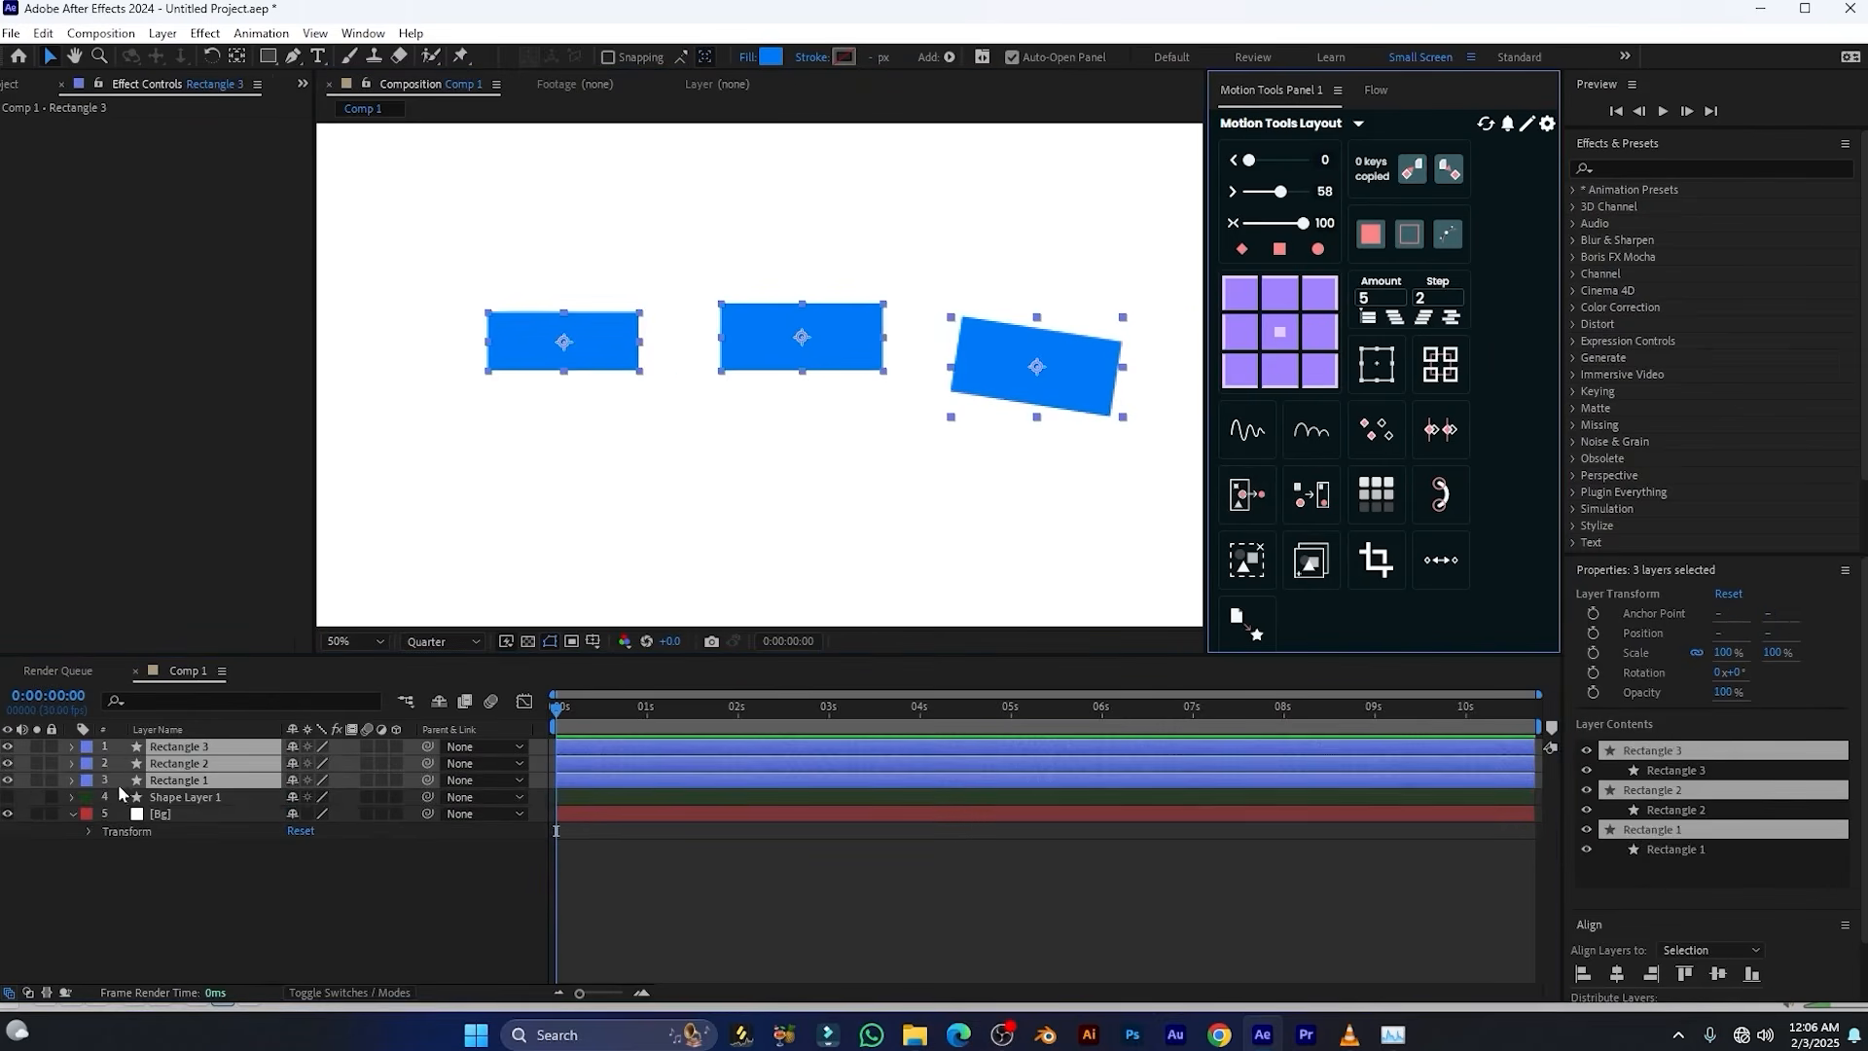
pyautogui.click(160, 801)
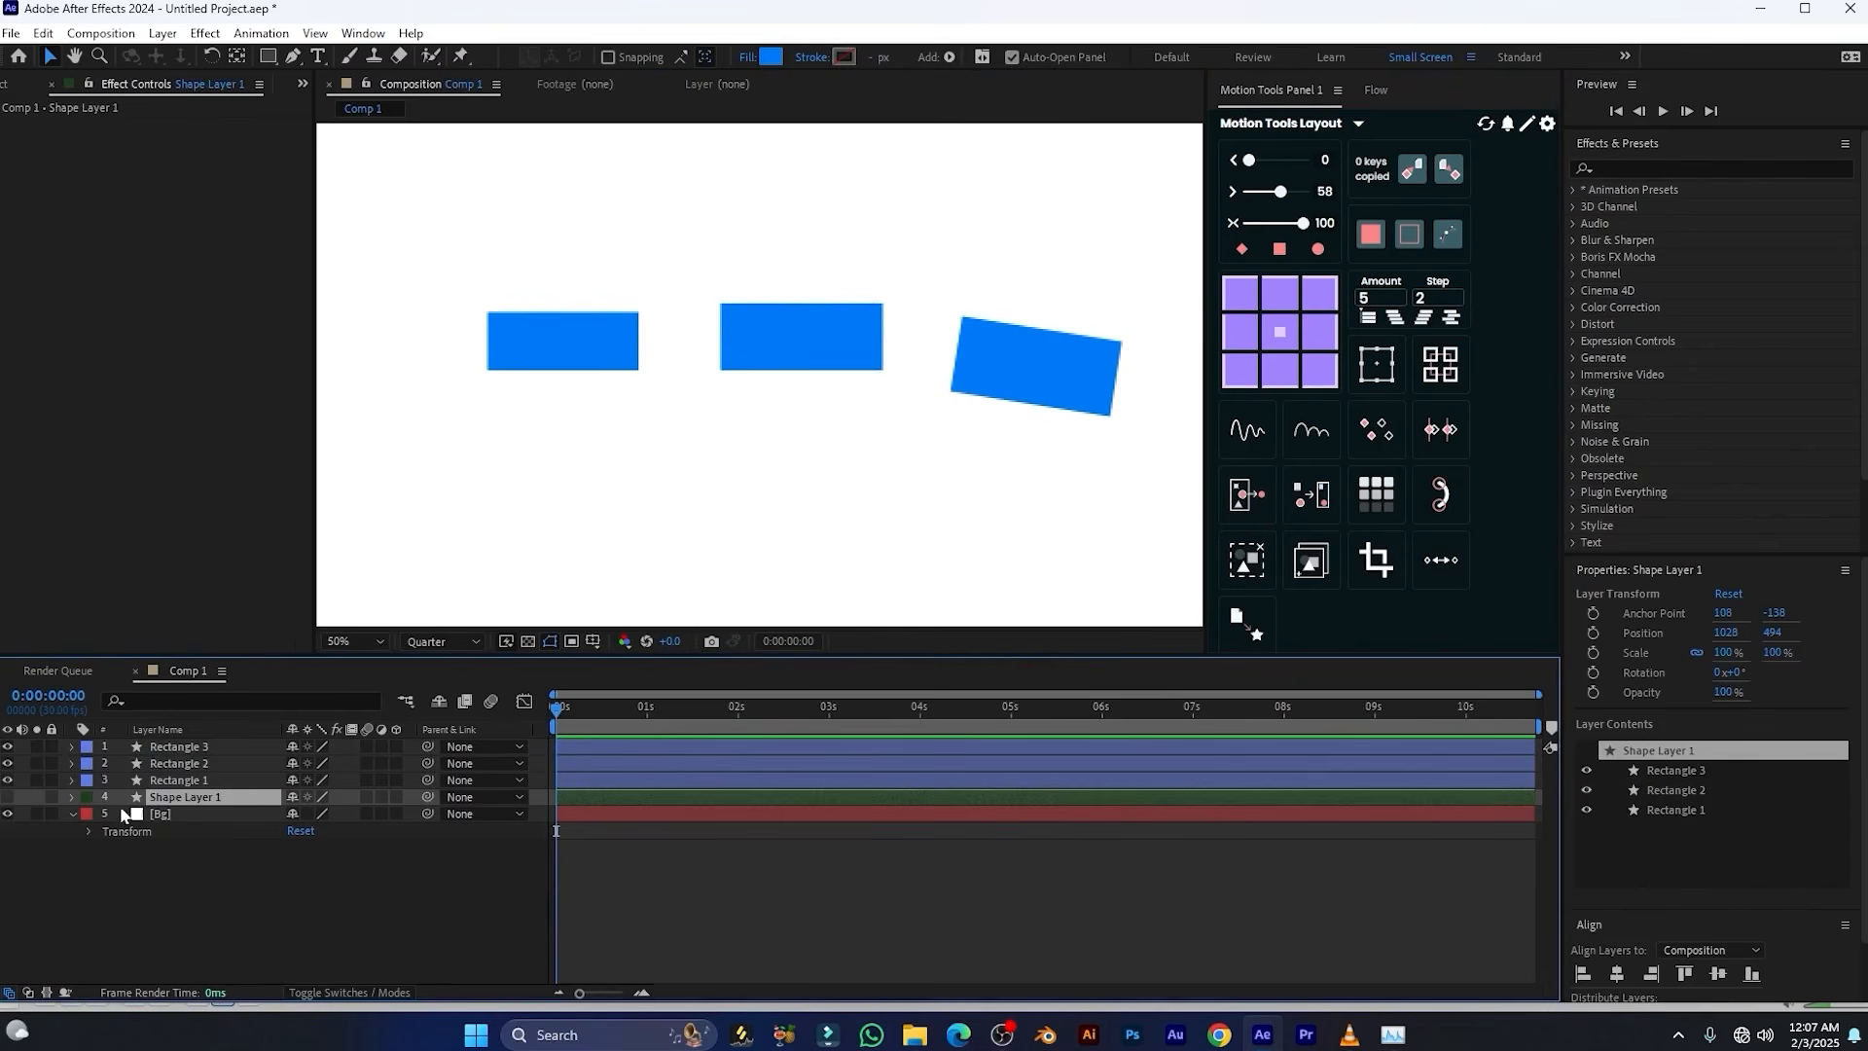
pyautogui.click(72, 796)
pyautogui.click(89, 815)
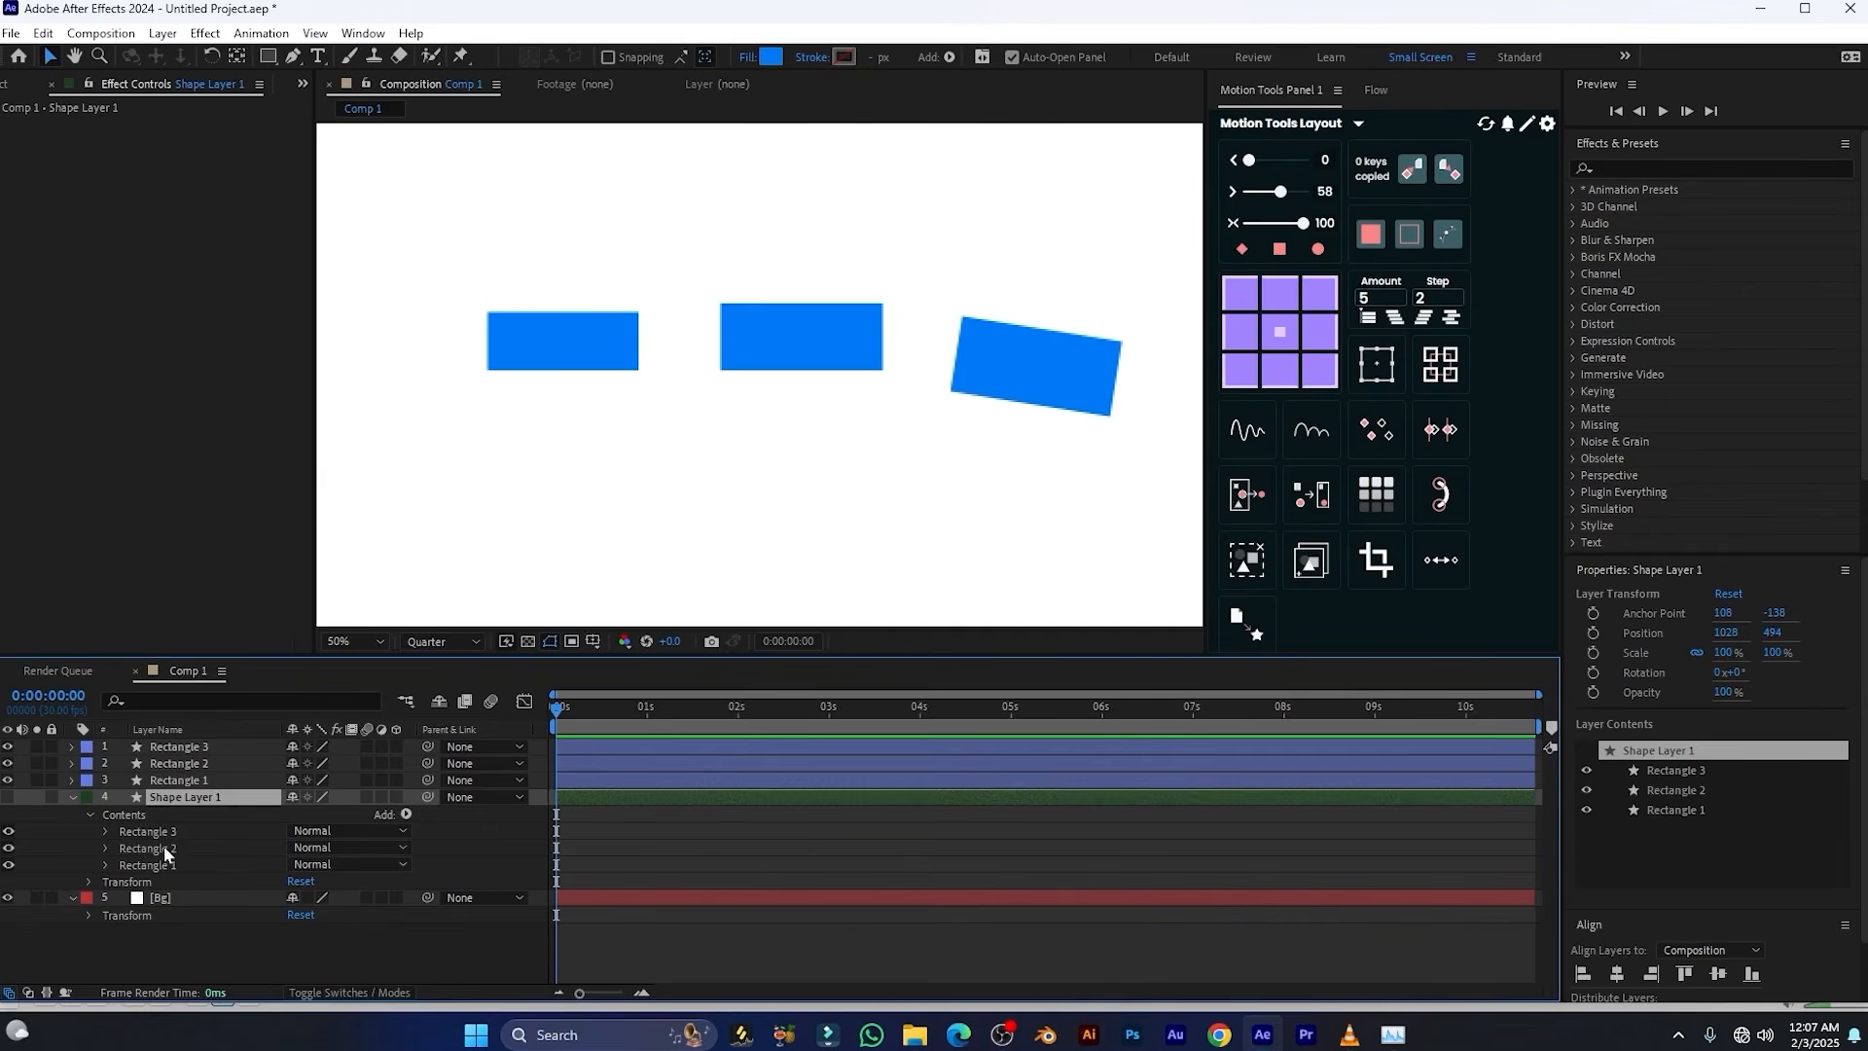
pyautogui.press('u')
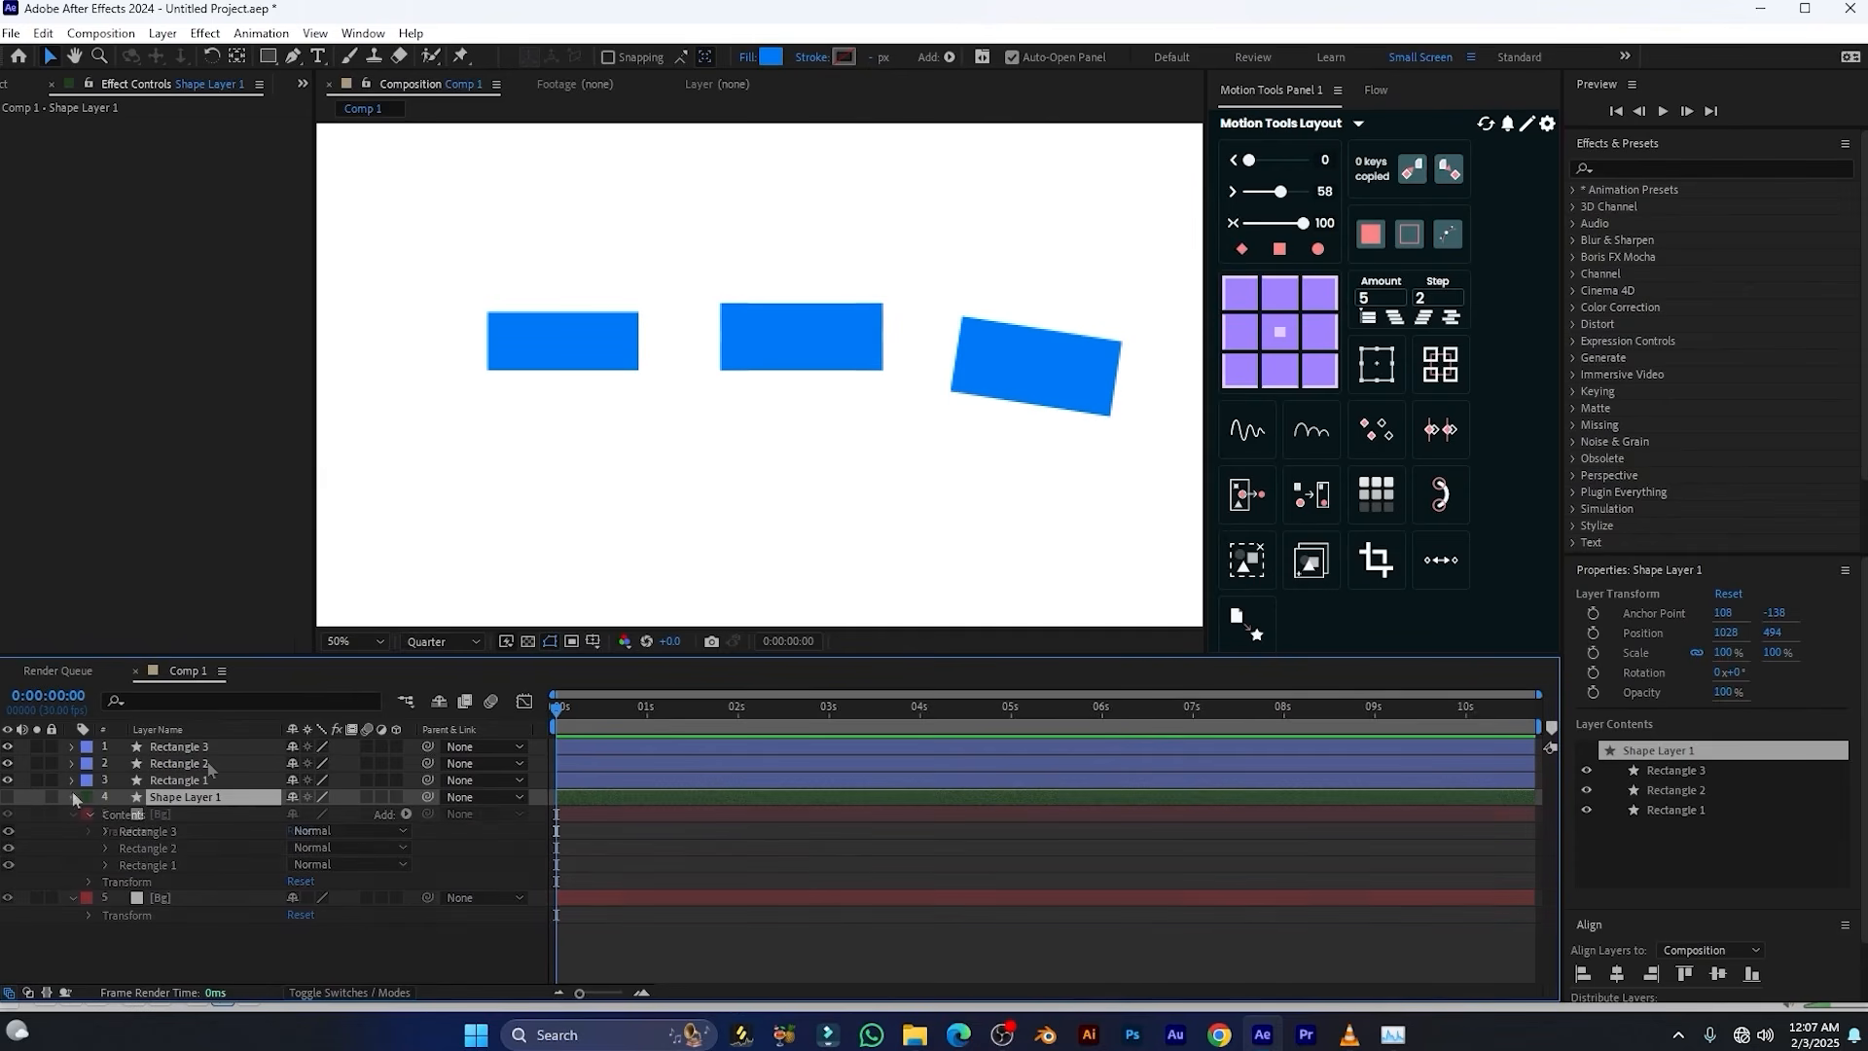
# Reposition the three separated rectangles into a triangle, with Rectangle 2 above and Rectangles 1 and 3 lower on either side
pyautogui.click(212, 747)
pyautogui.click(214, 779)
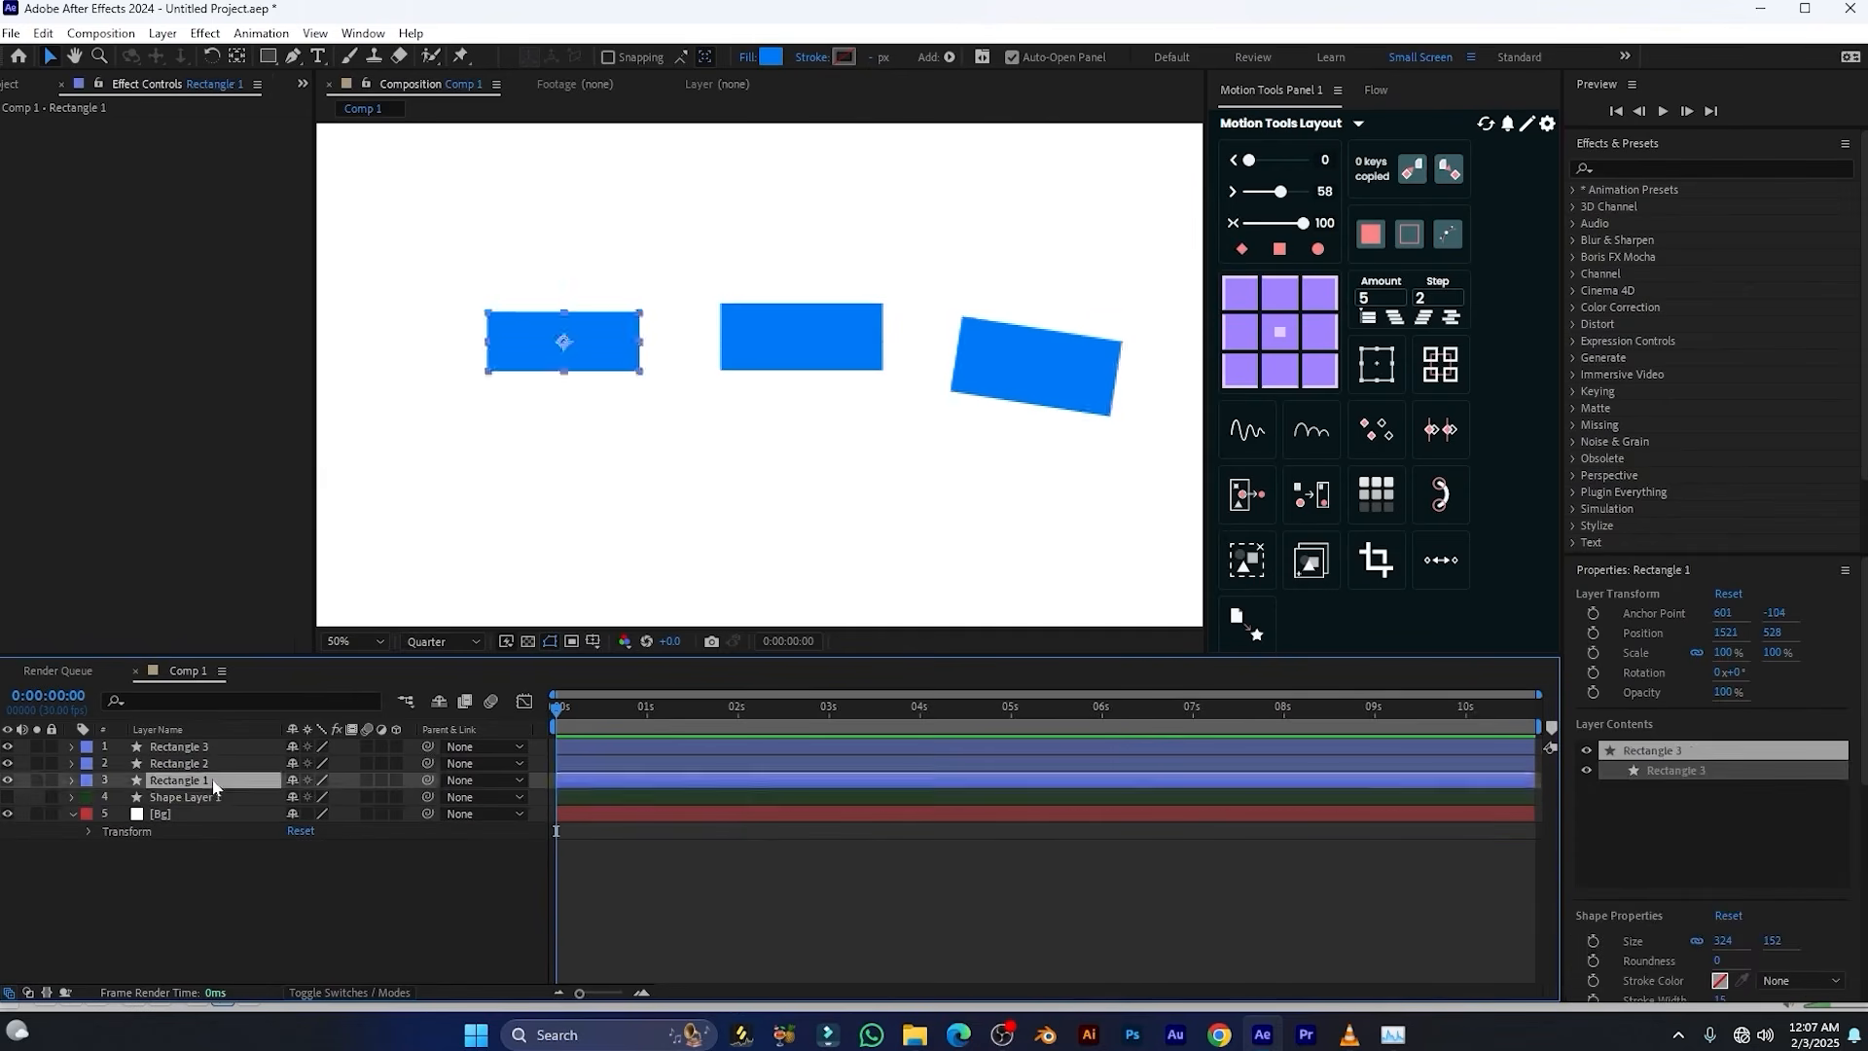
pyautogui.click(210, 764)
pyautogui.moveTo(562, 358); pyautogui.dragTo(577, 413)
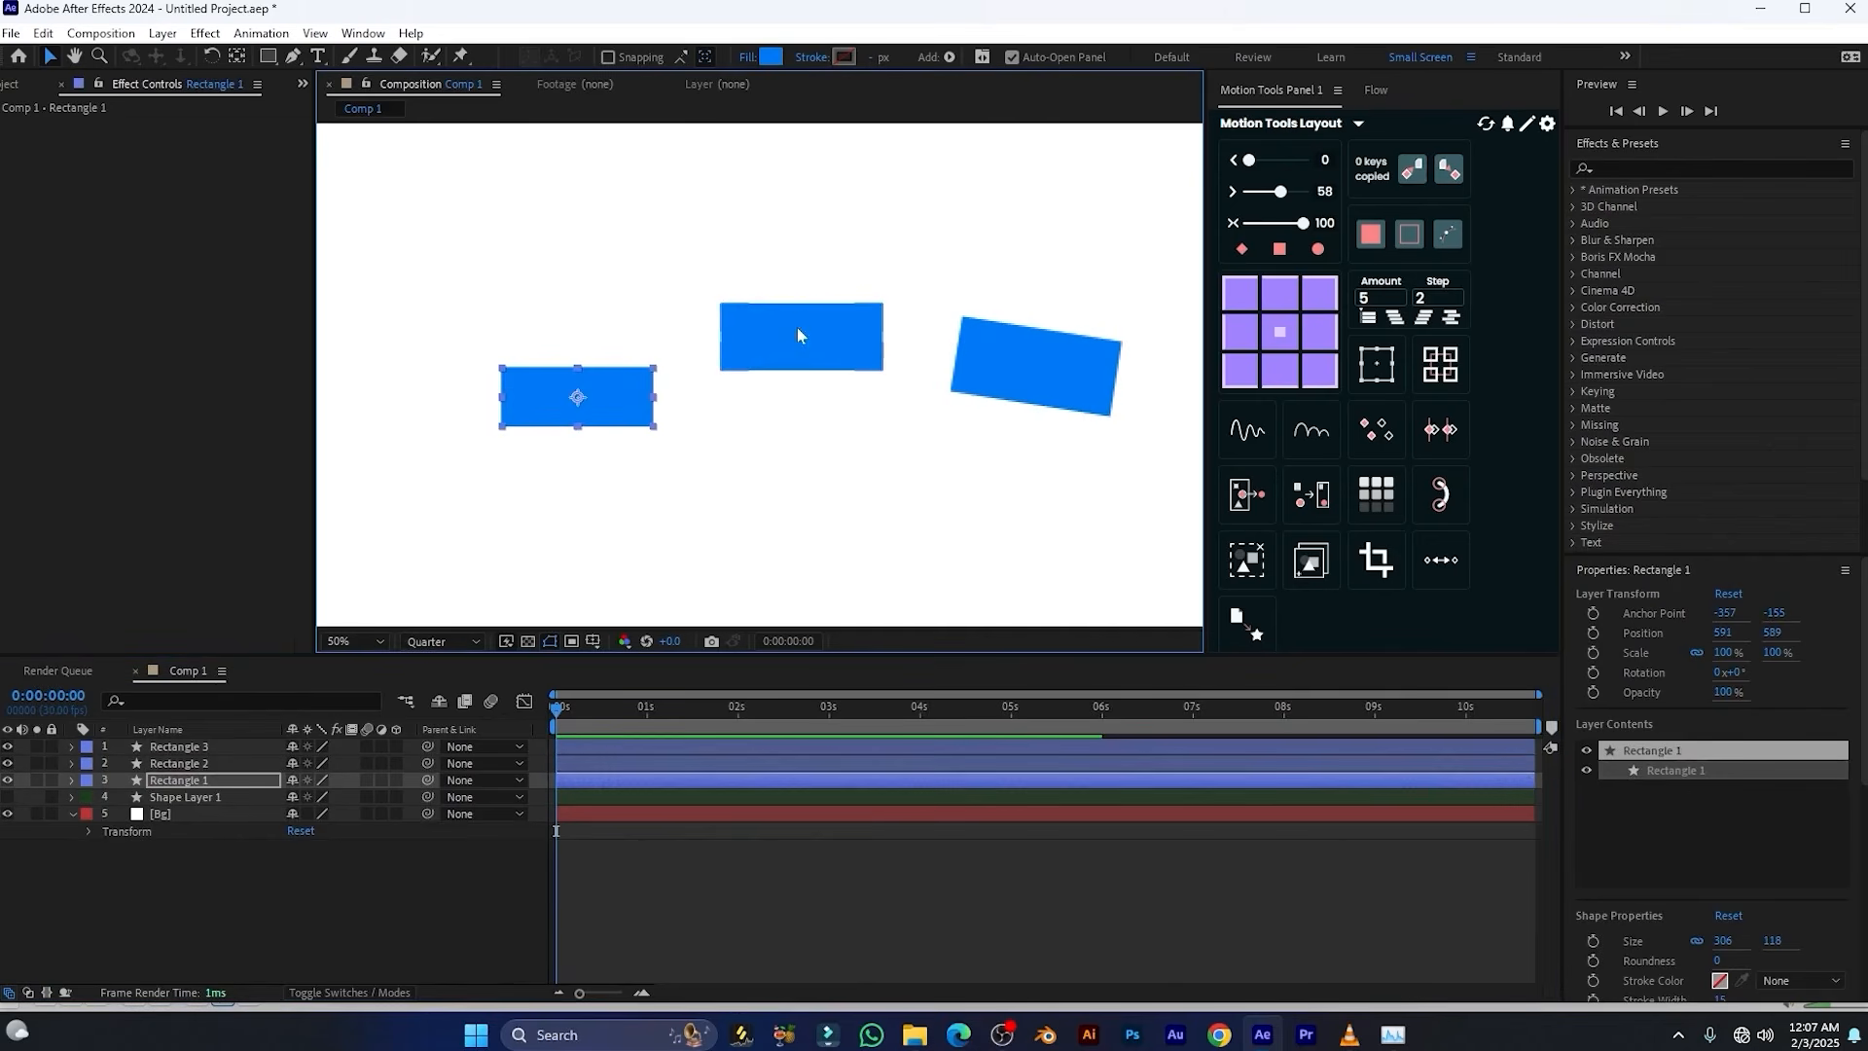
pyautogui.moveTo(797, 327); pyautogui.dragTo(718, 273)
pyautogui.moveTo(1062, 364); pyautogui.dragTo(957, 407)
pyautogui.moveTo(957, 407); pyautogui.dragTo(890, 407)
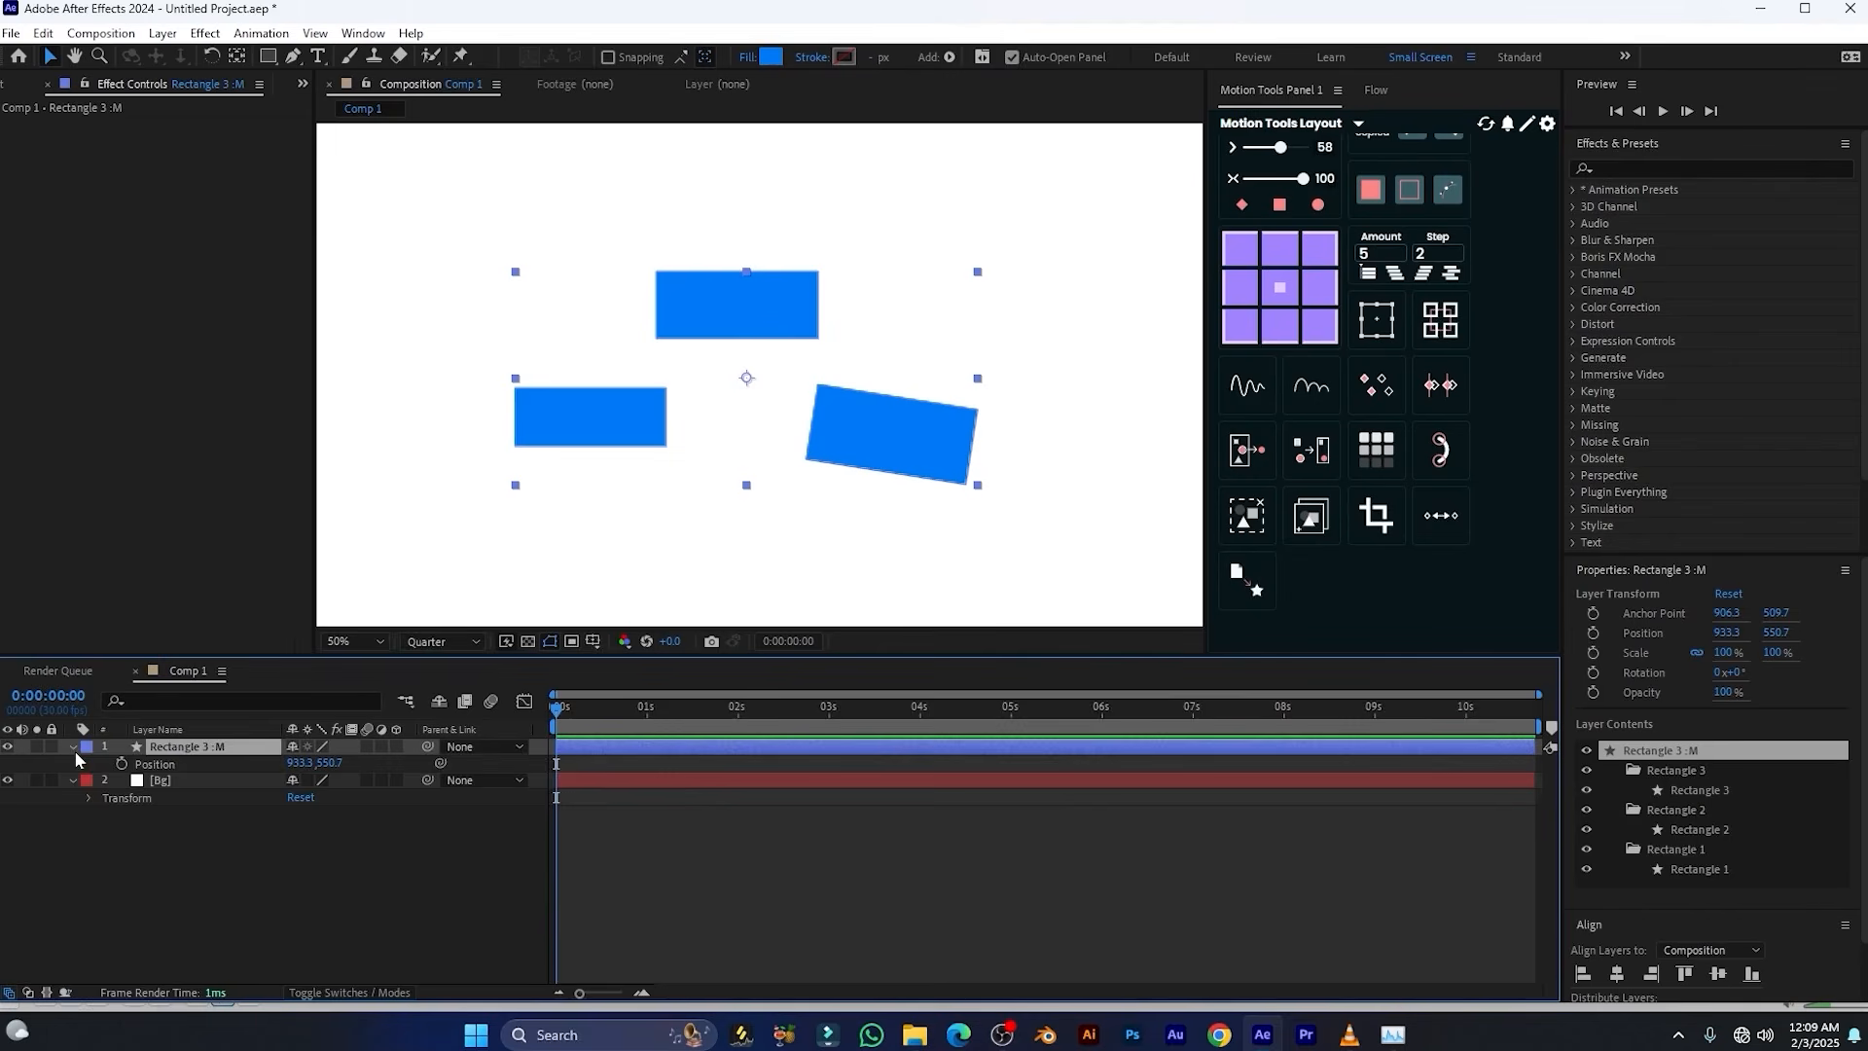
# Pre-compose the merged rectangle shape layer with the default settings
pyautogui.click(73, 746)
pyautogui.rightClick(142, 749)
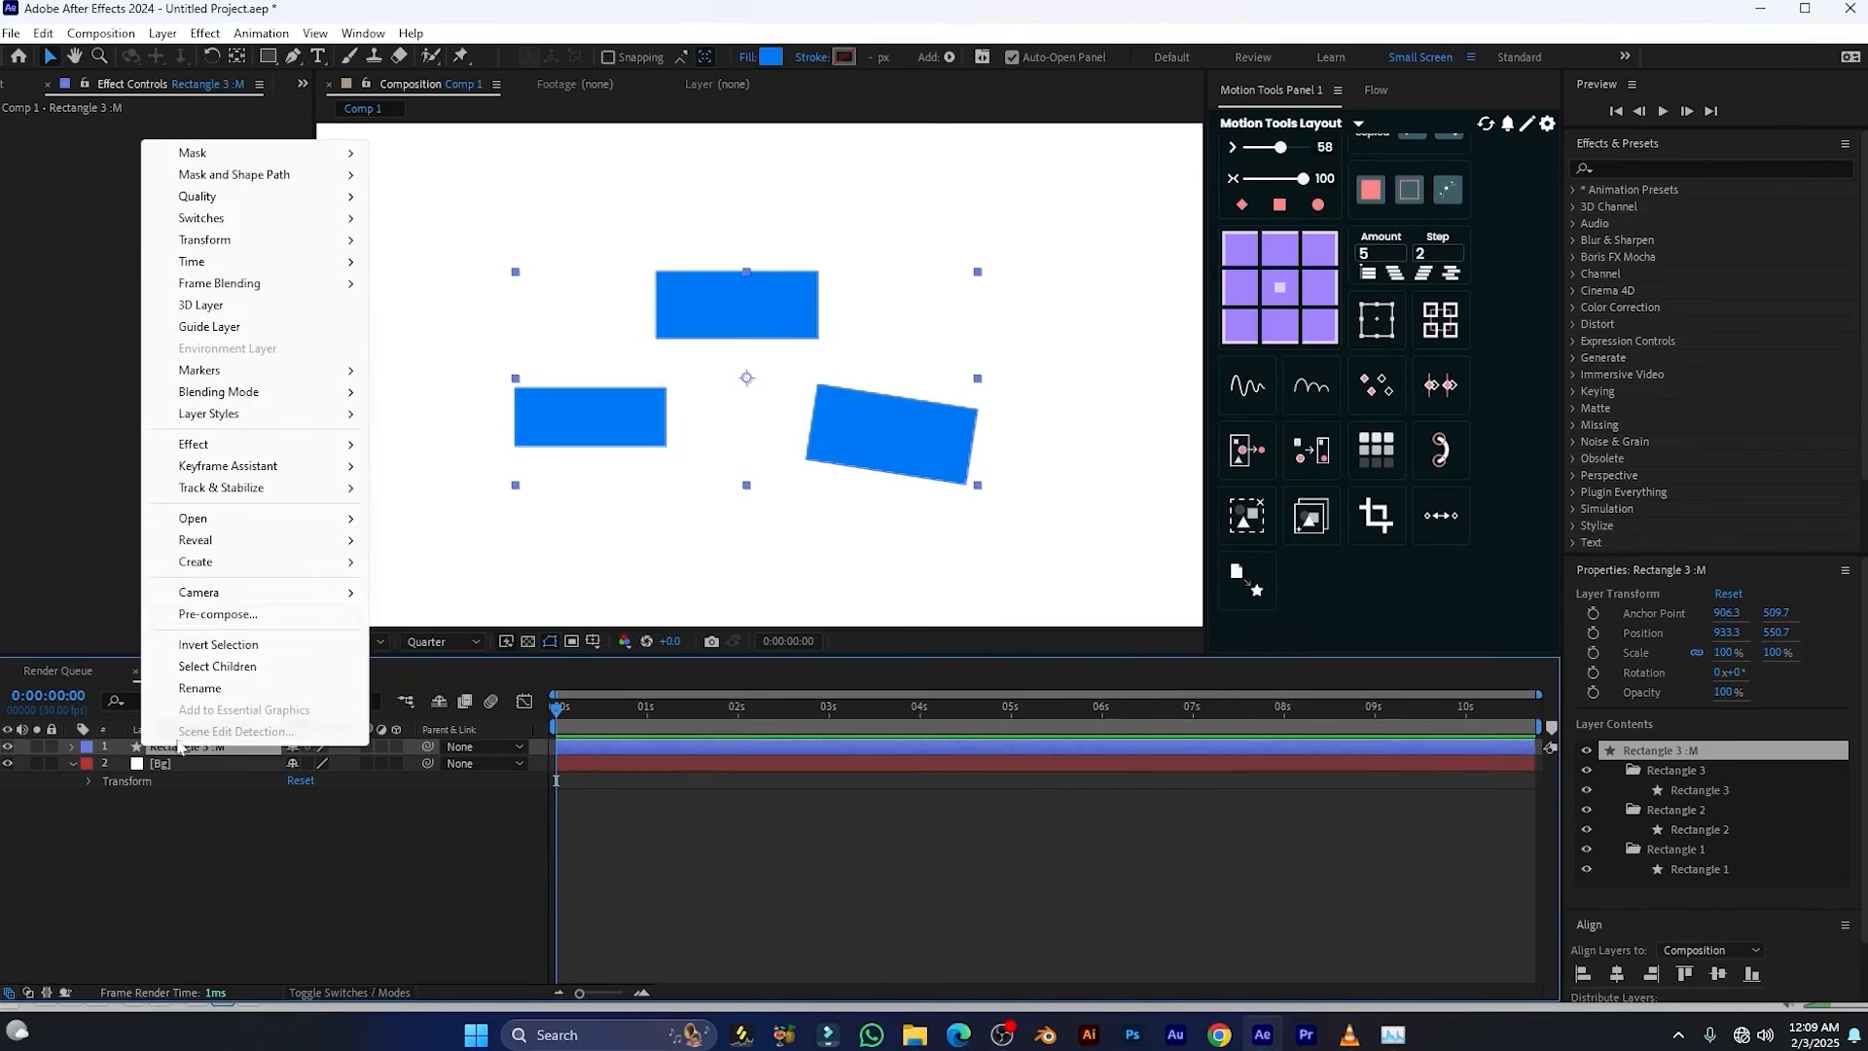
pyautogui.click(231, 615)
pyautogui.press('Return')
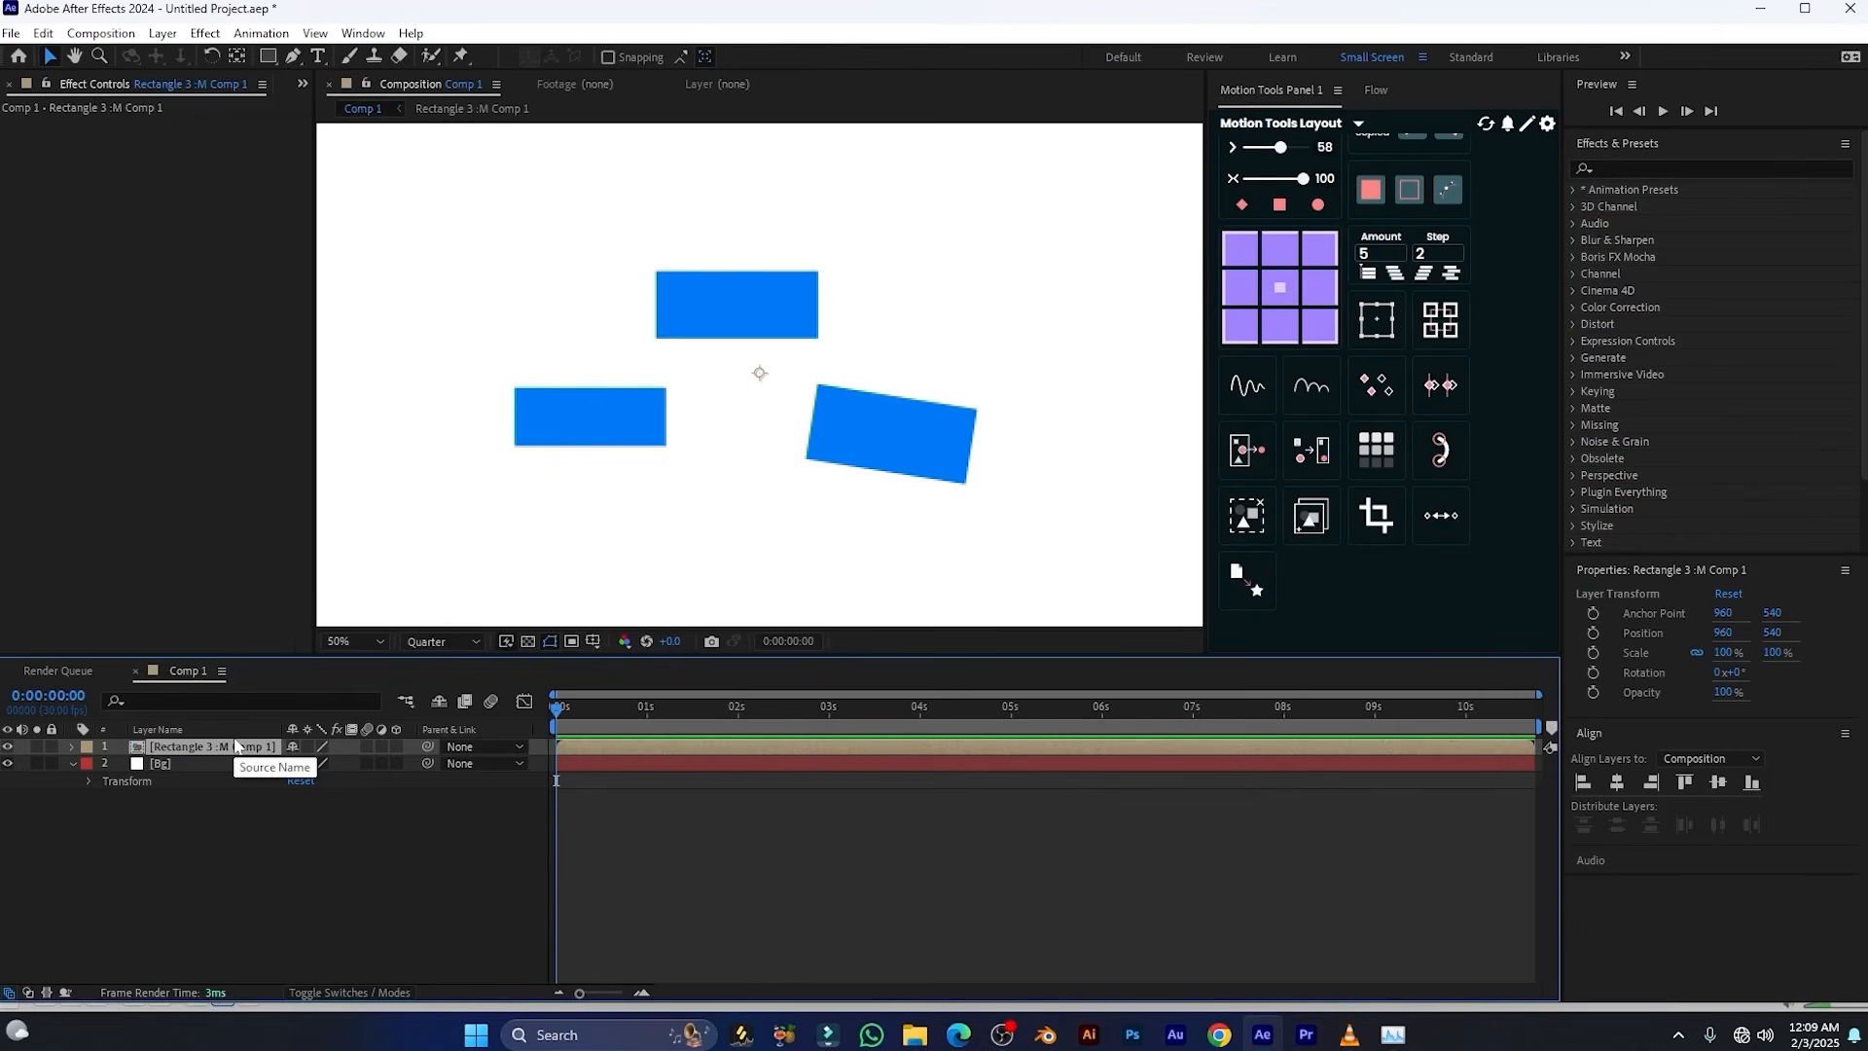
# Unprecompose the rectangle composition with Motion Tools and check the extracted layers one by one
pyautogui.click(158, 729)
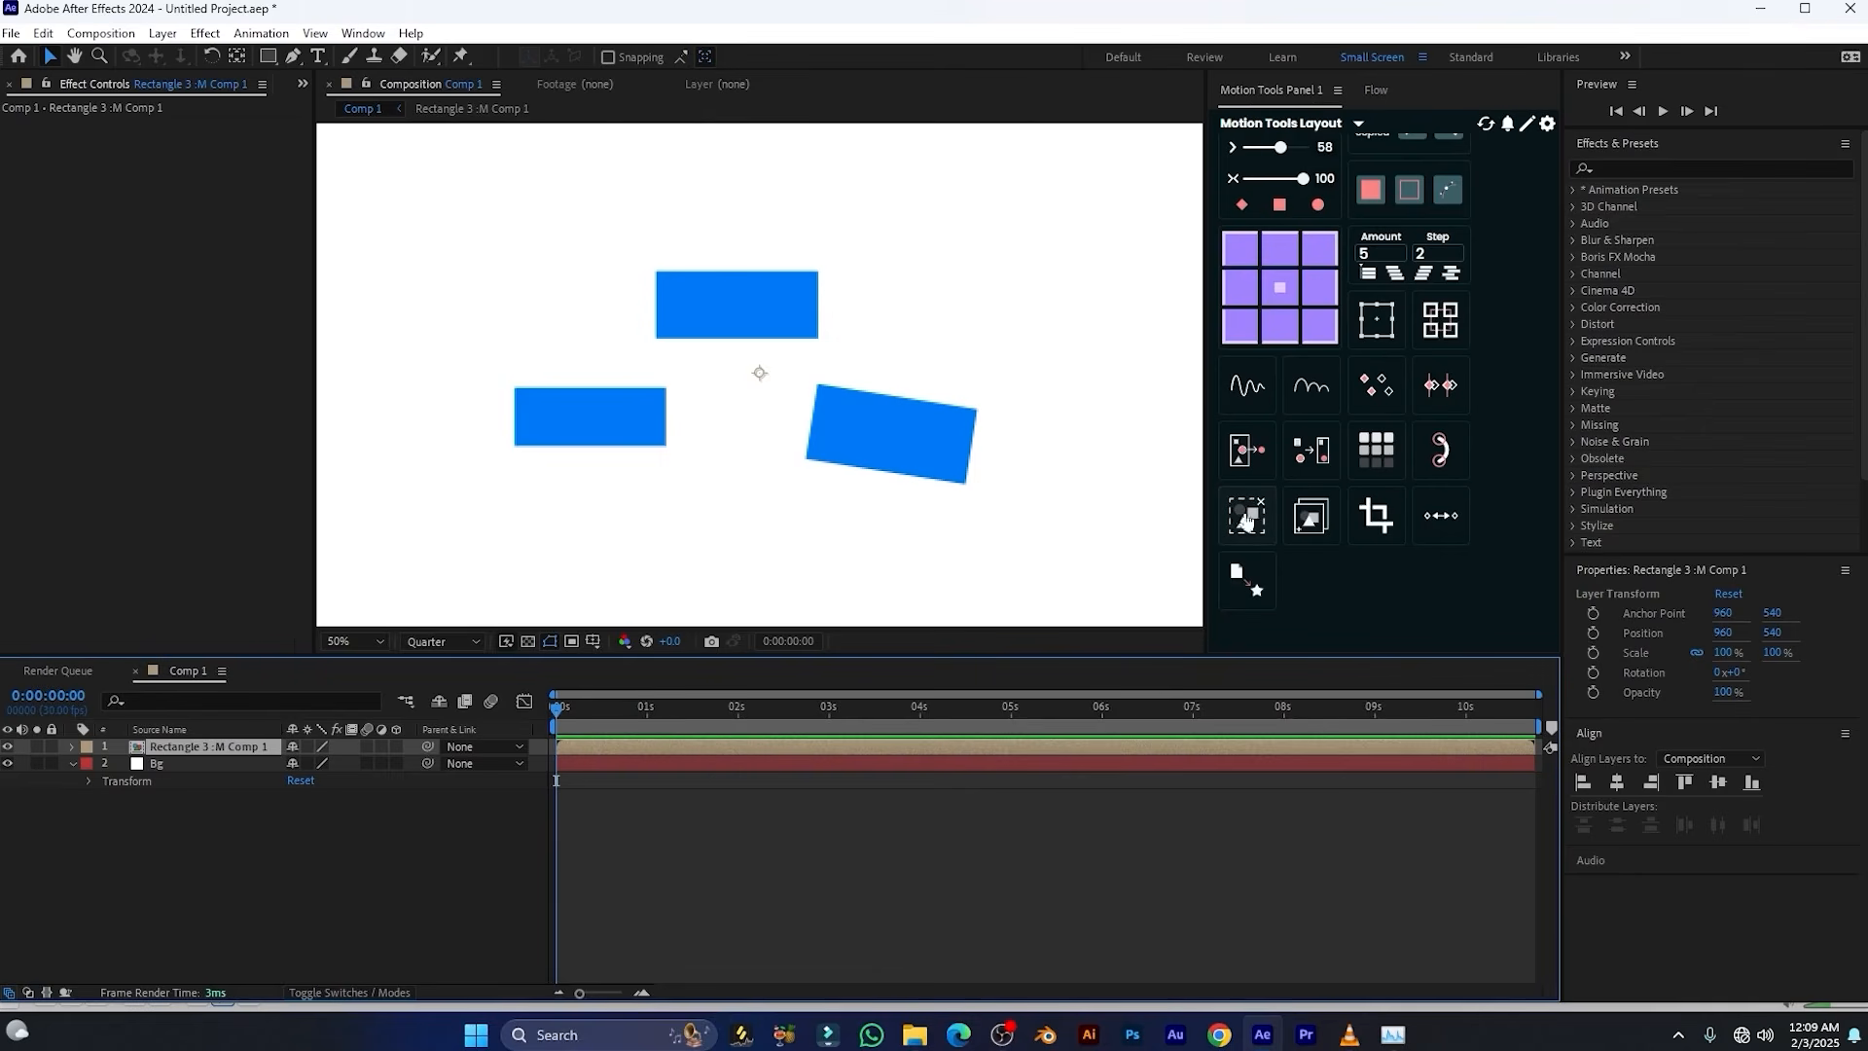
pyautogui.click(1240, 518)
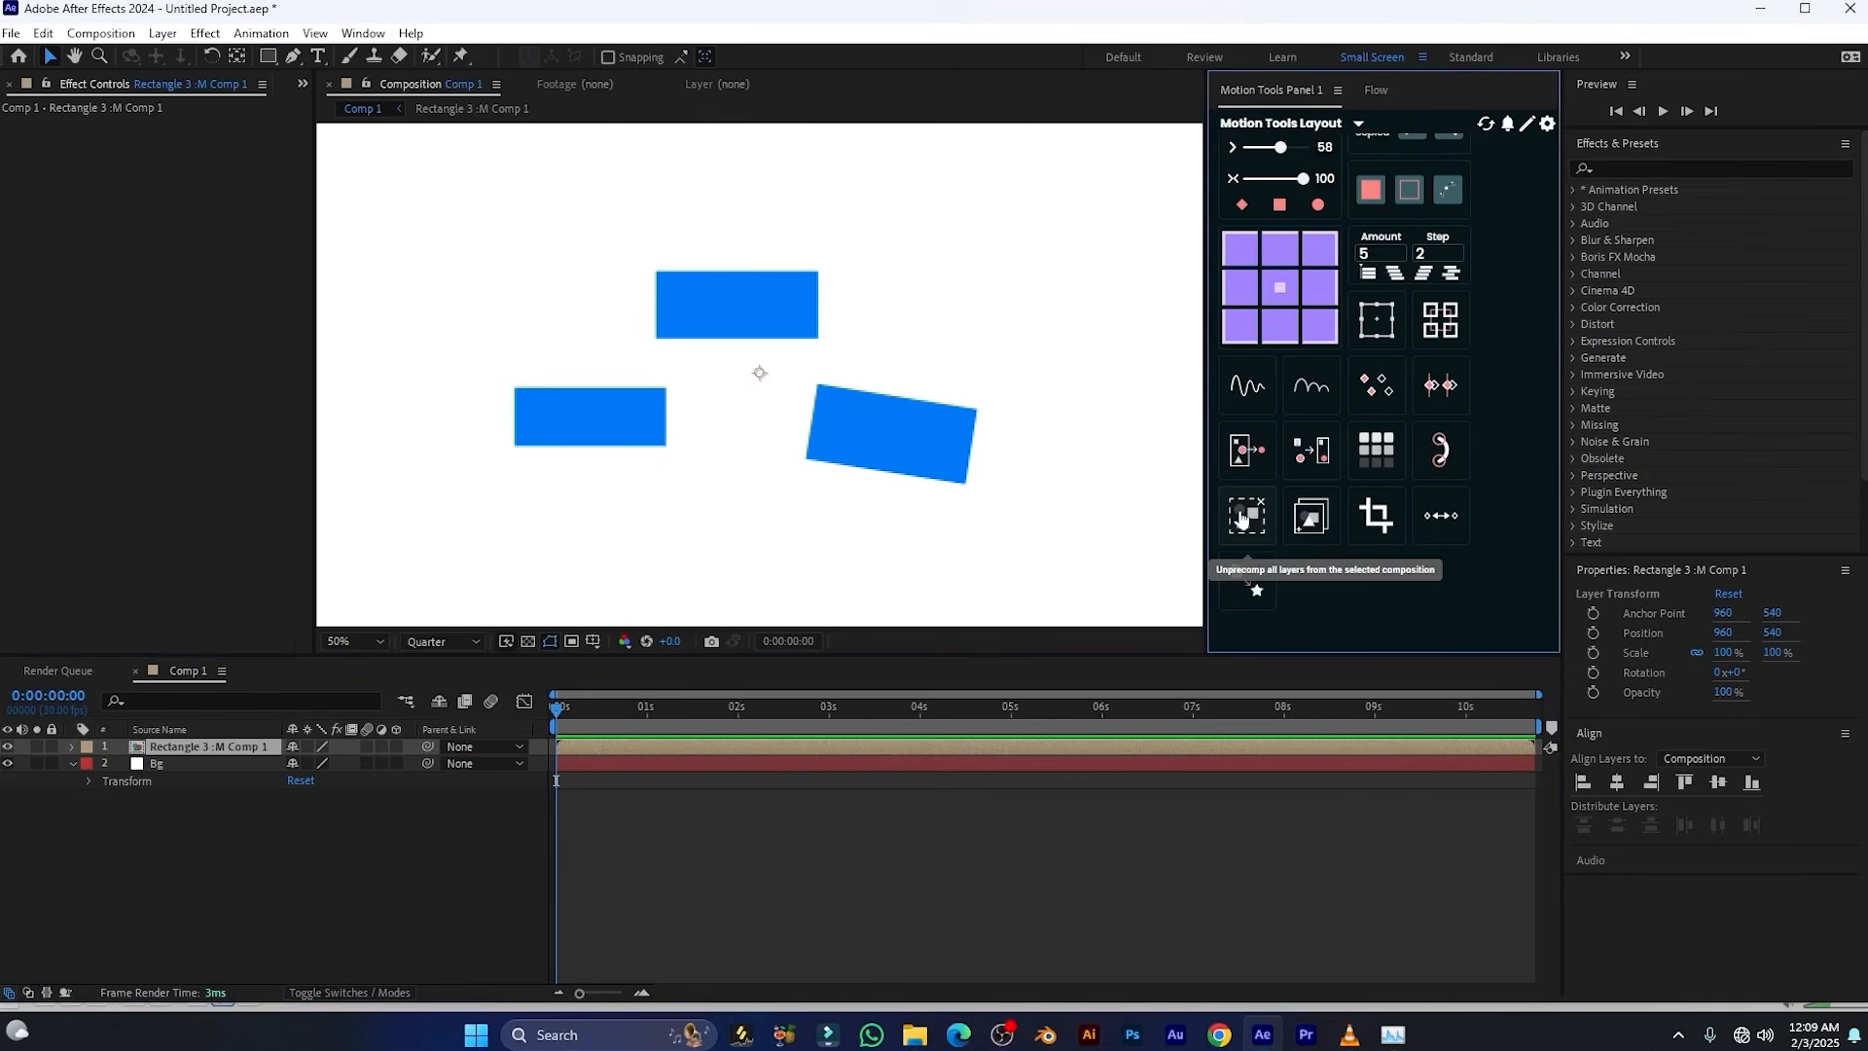
pyautogui.click(1240, 519)
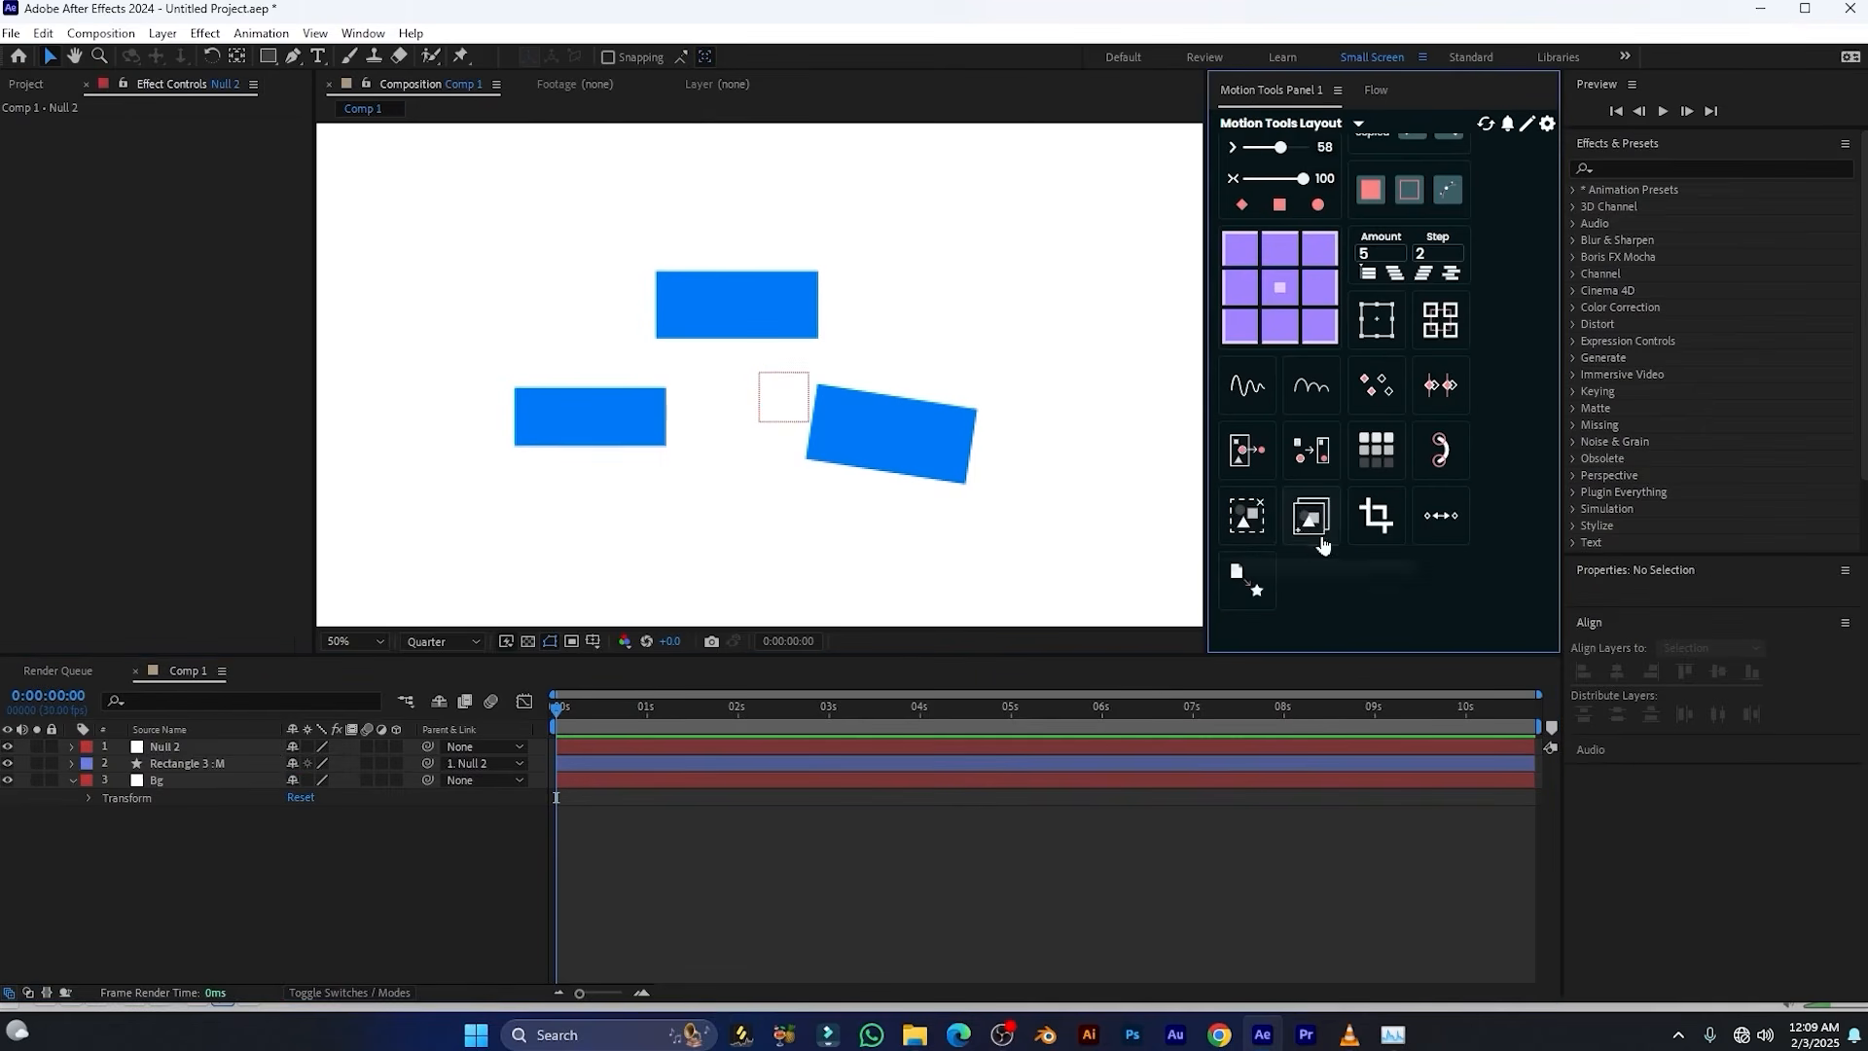
pyautogui.click(166, 746)
pyautogui.click(172, 762)
pyautogui.click(167, 778)
pyautogui.click(164, 748)
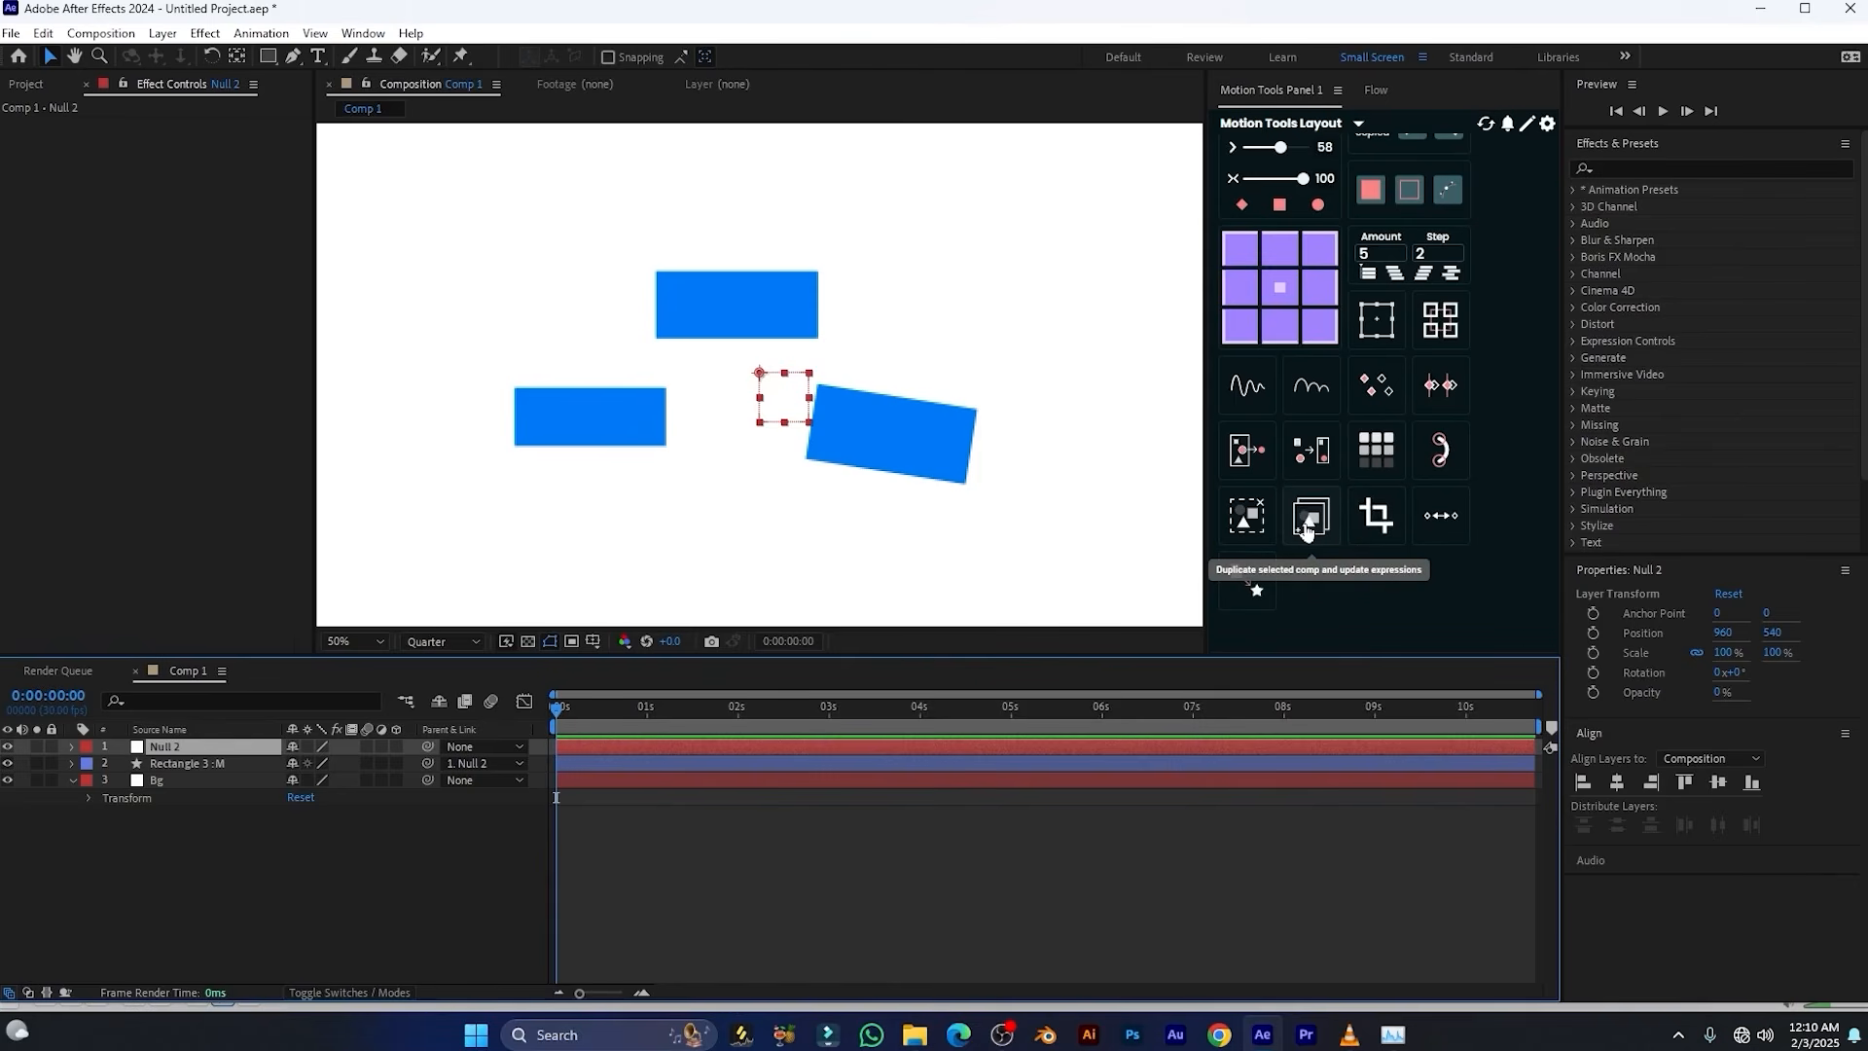
# Pre-compose Null 2 and the Rectangle 3 :M shape layer together with the default settings
pyautogui.keyDown('ctrl'); pyautogui.click(200, 764); pyautogui.keyUp('ctrl')
pyautogui.rightClick(201, 765)
pyautogui.click(268, 634)
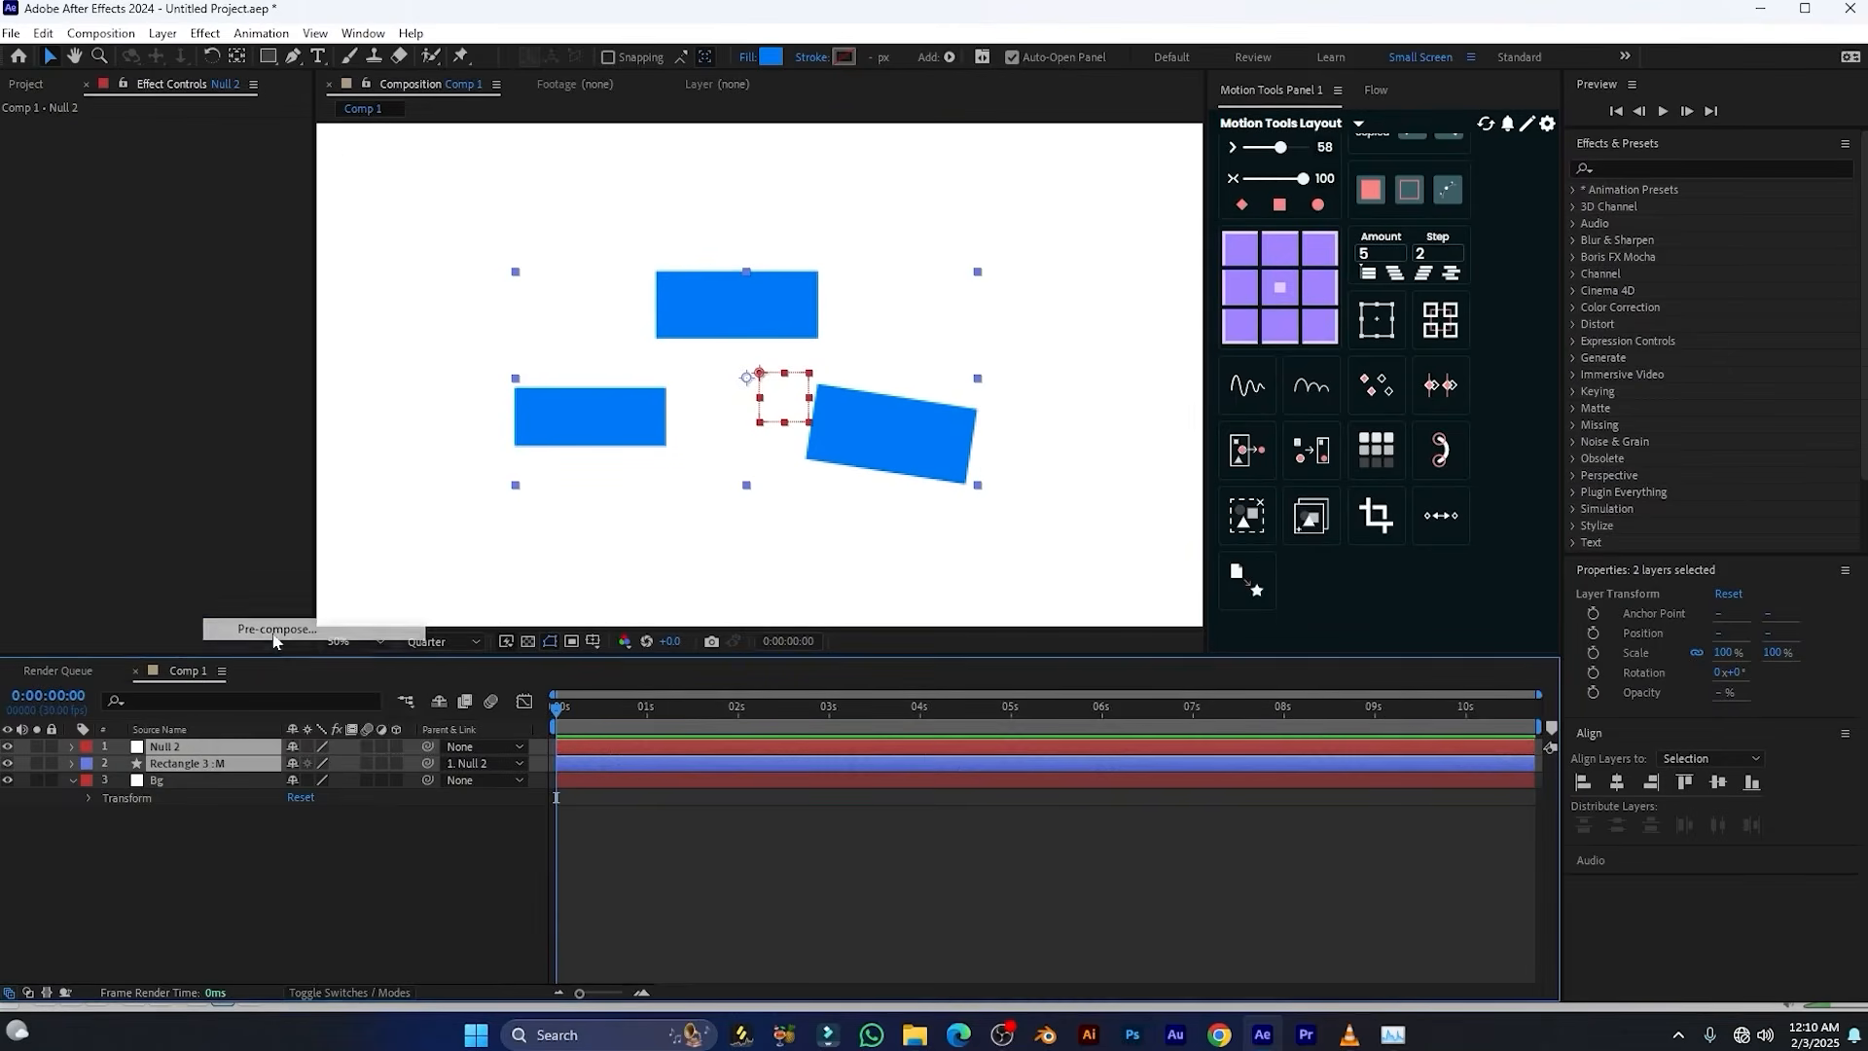
pyautogui.press('Return')
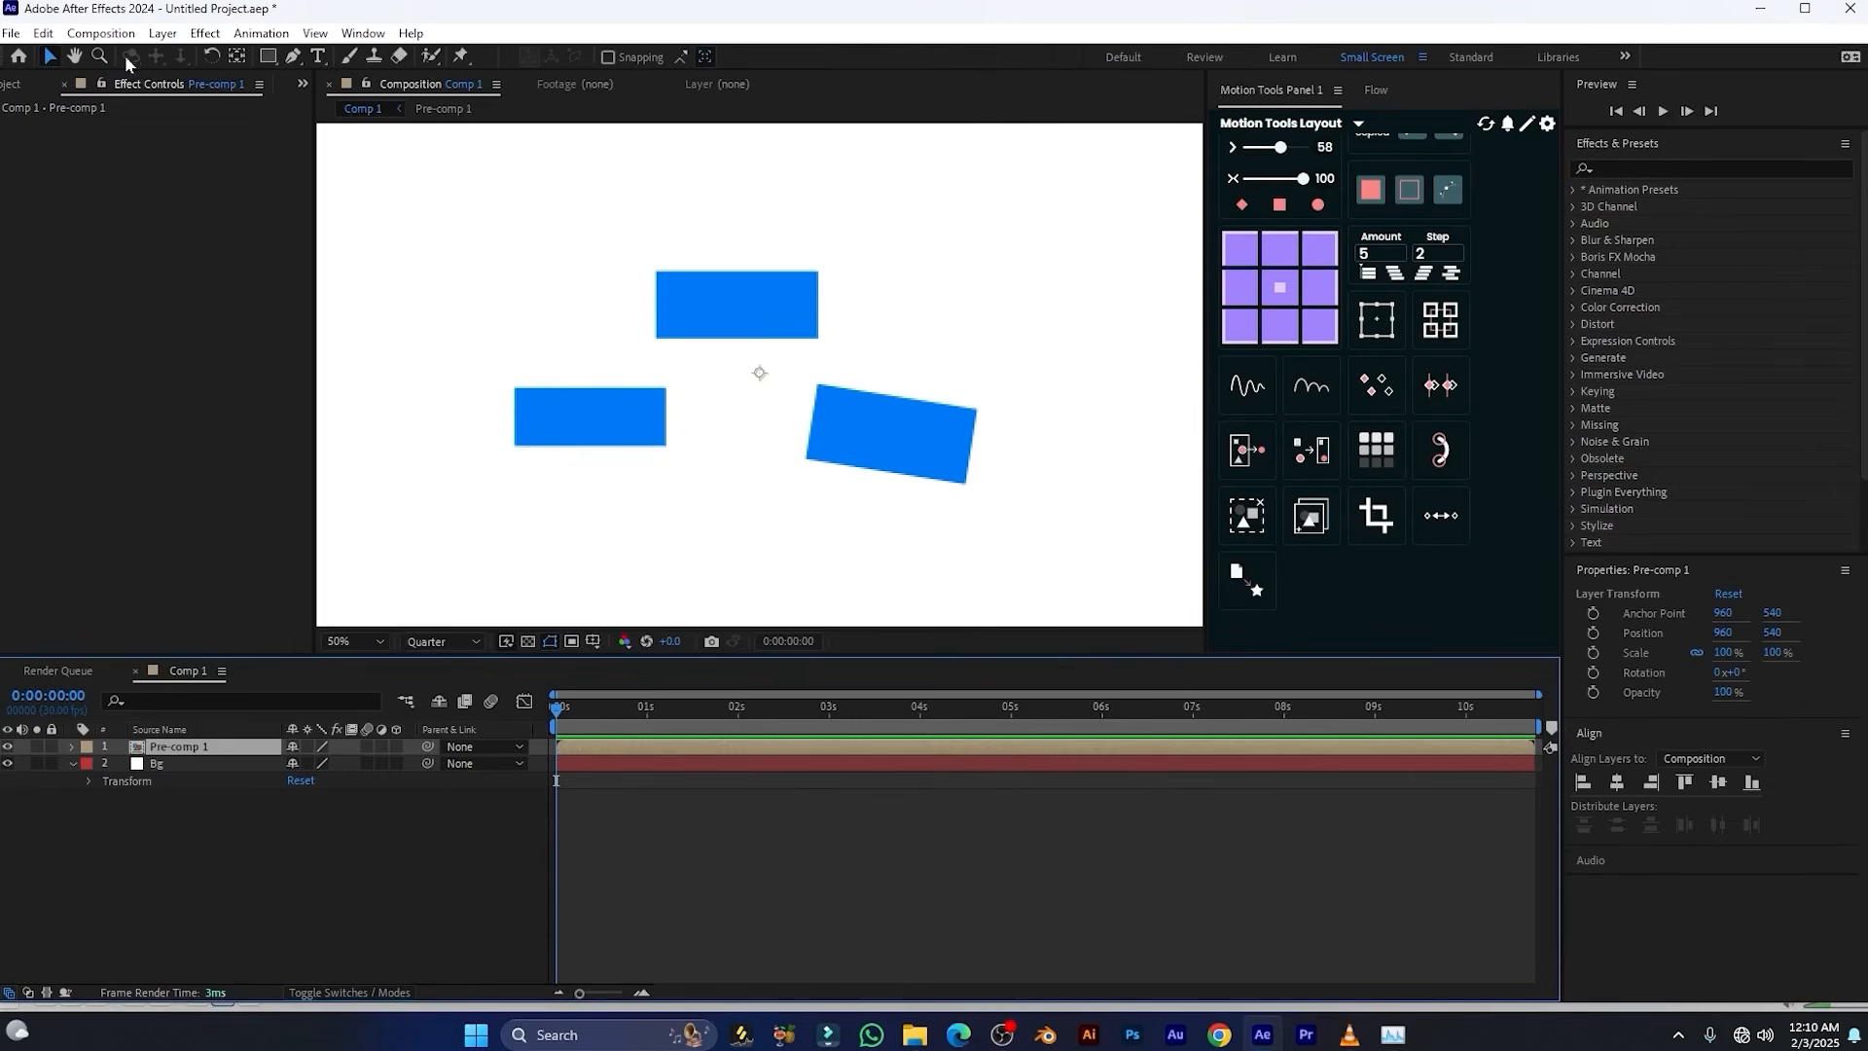
# Duplicate Comp 1 in the project twice with the Motion Tools comp duplicator and once with the standard Duplicate command
pyautogui.click(20, 83)
pyautogui.click(40, 265)
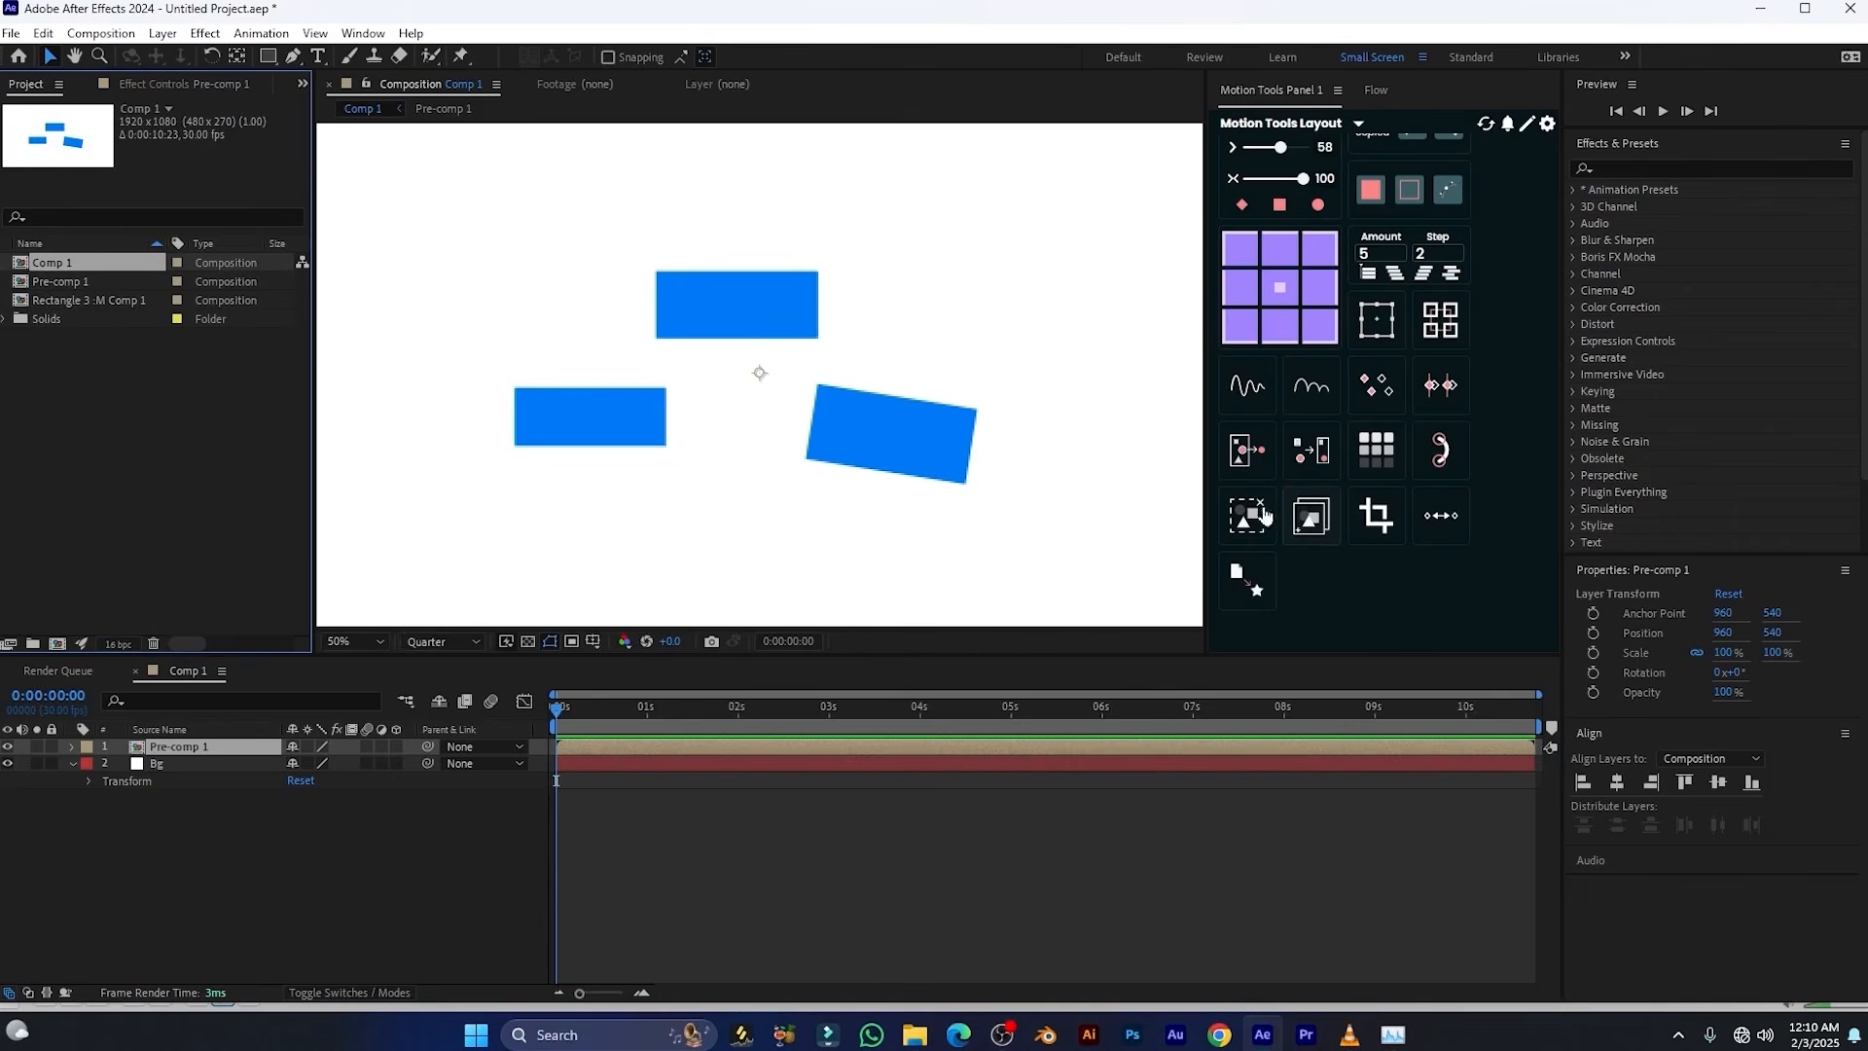
pyautogui.click(1309, 520)
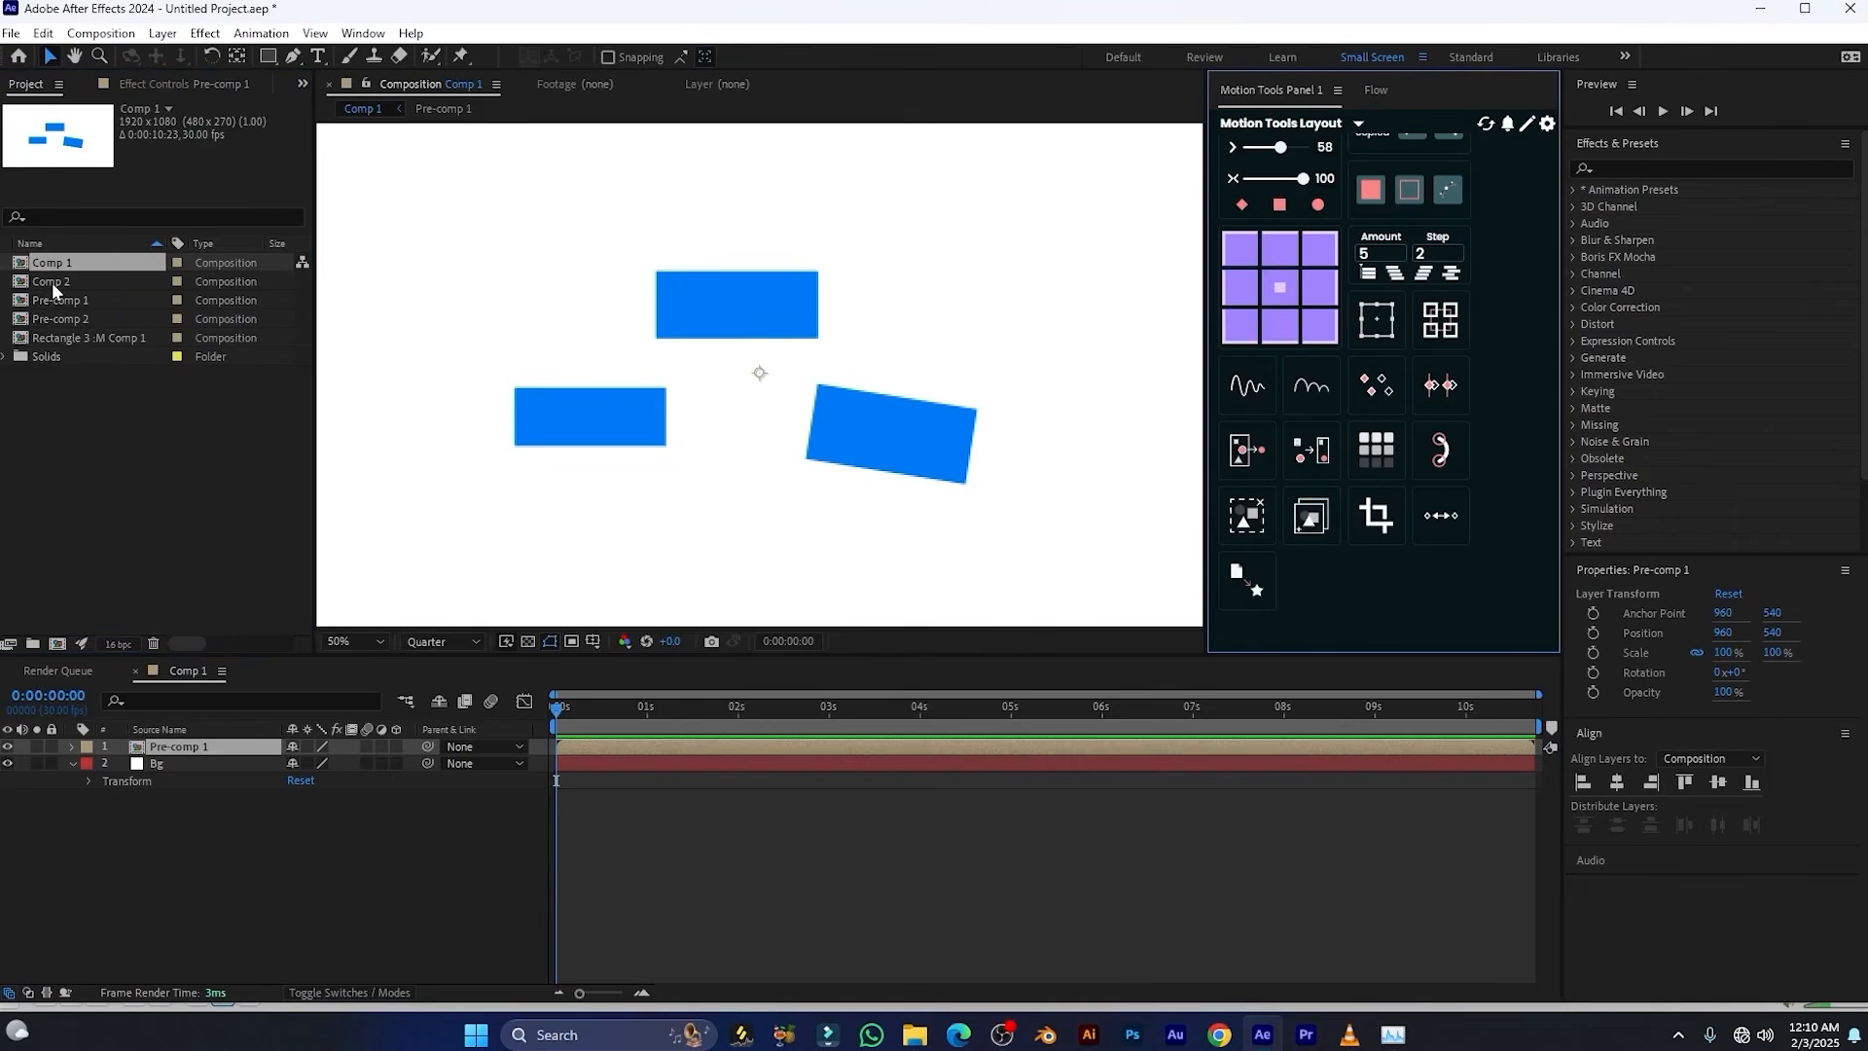
pyautogui.click(1308, 520)
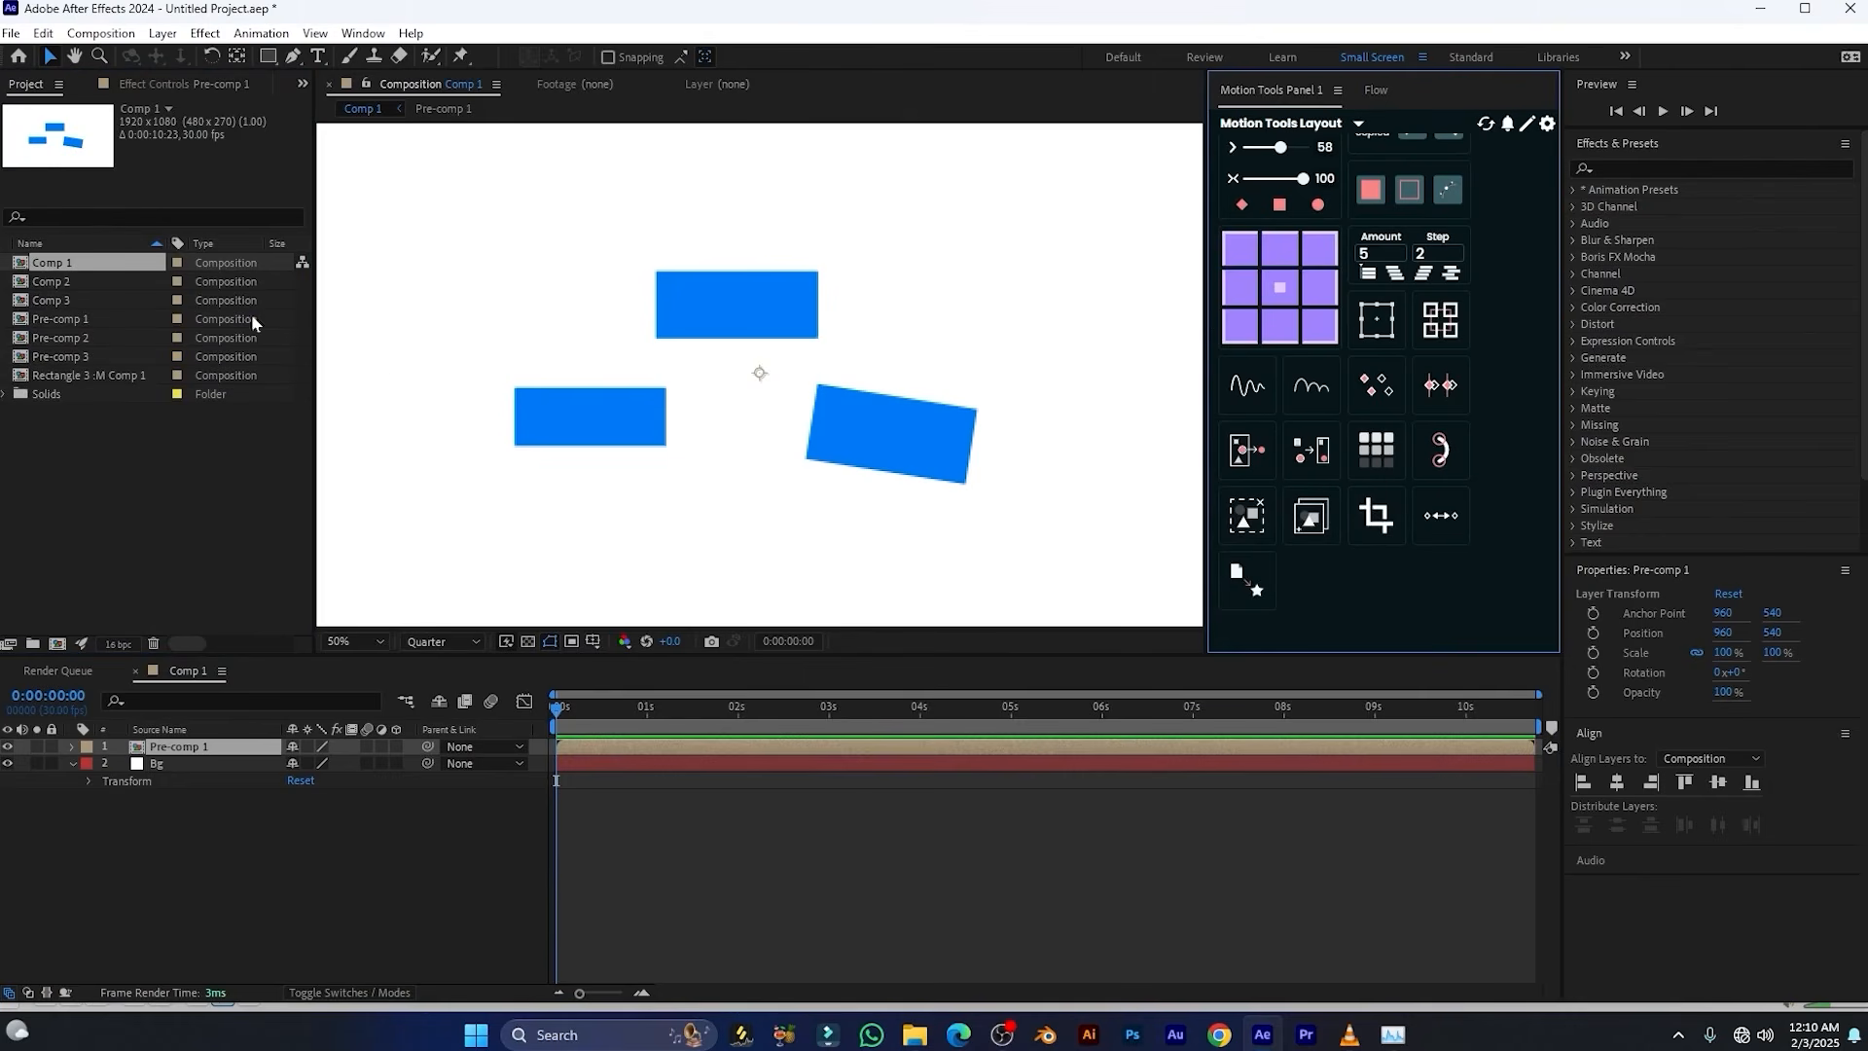
pyautogui.click(44, 34)
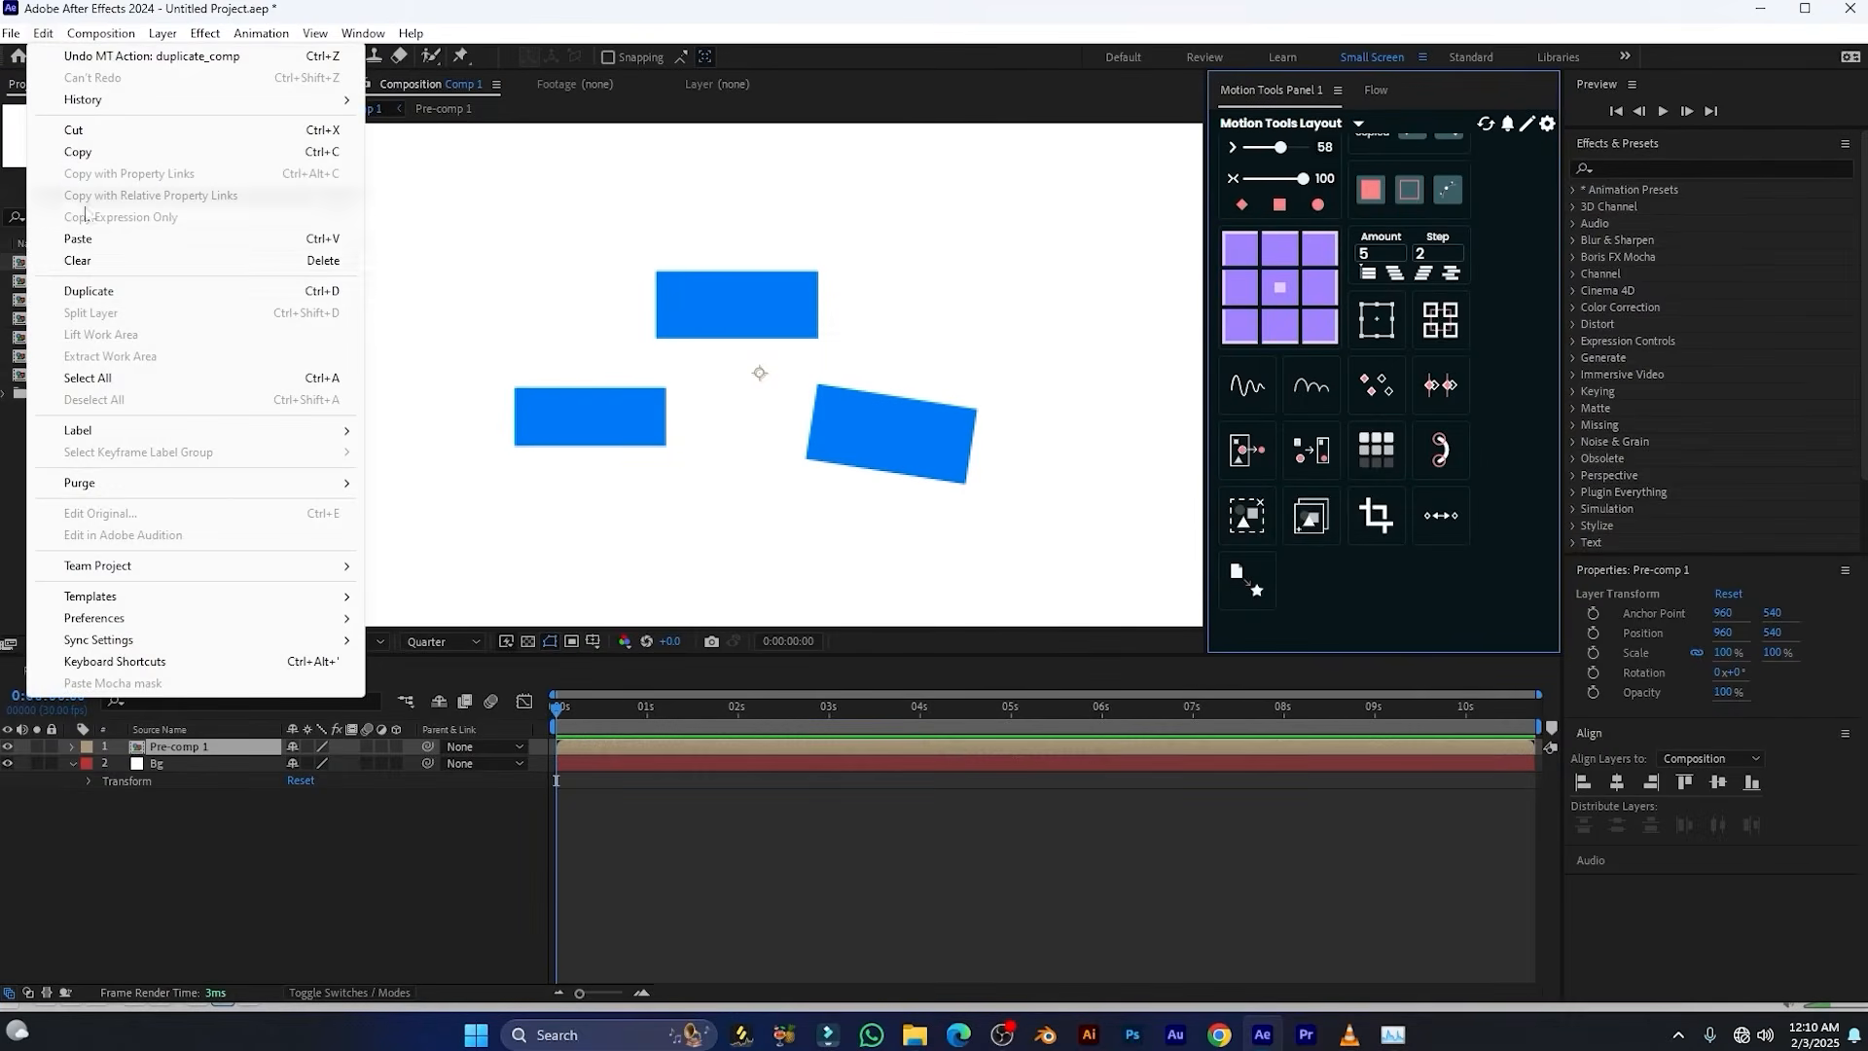
pyautogui.click(290, 297)
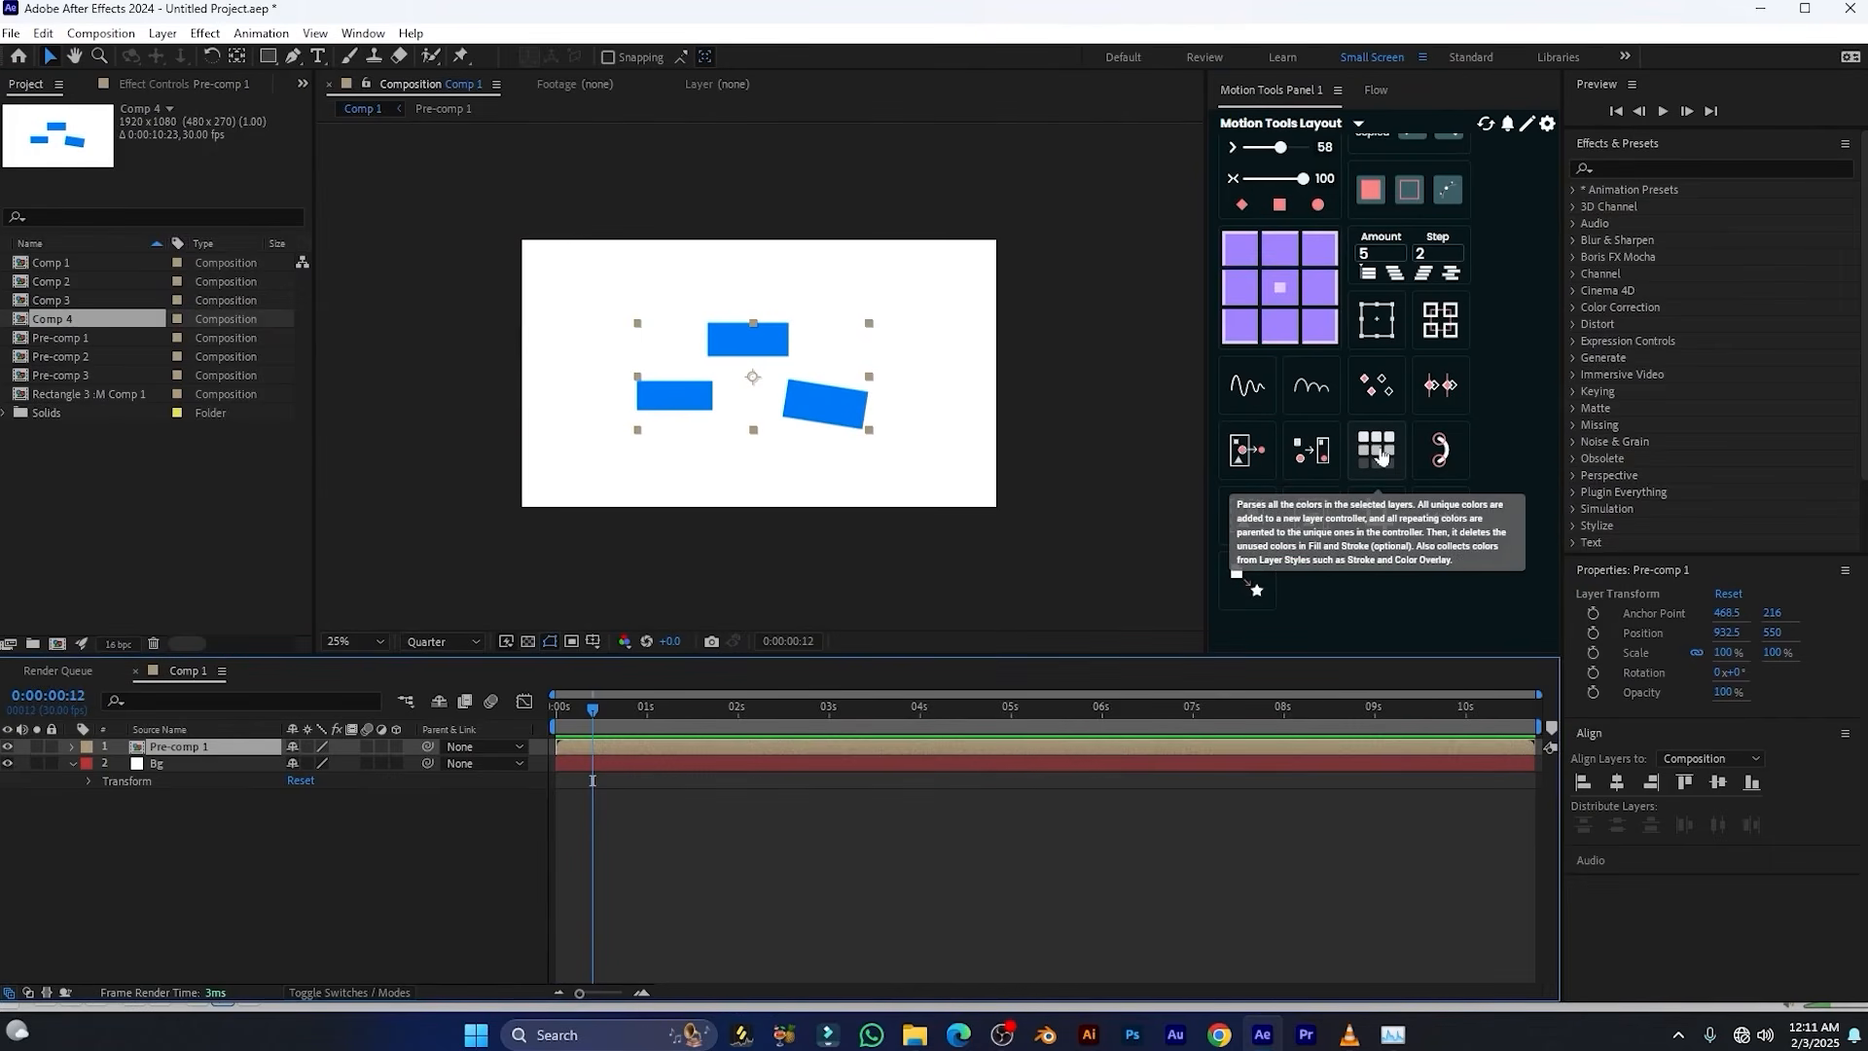
# Unprecompose the Pre-comp 1 layer in Comp 1 with Motion Tools
pyautogui.scroll(1, 1375, 453)
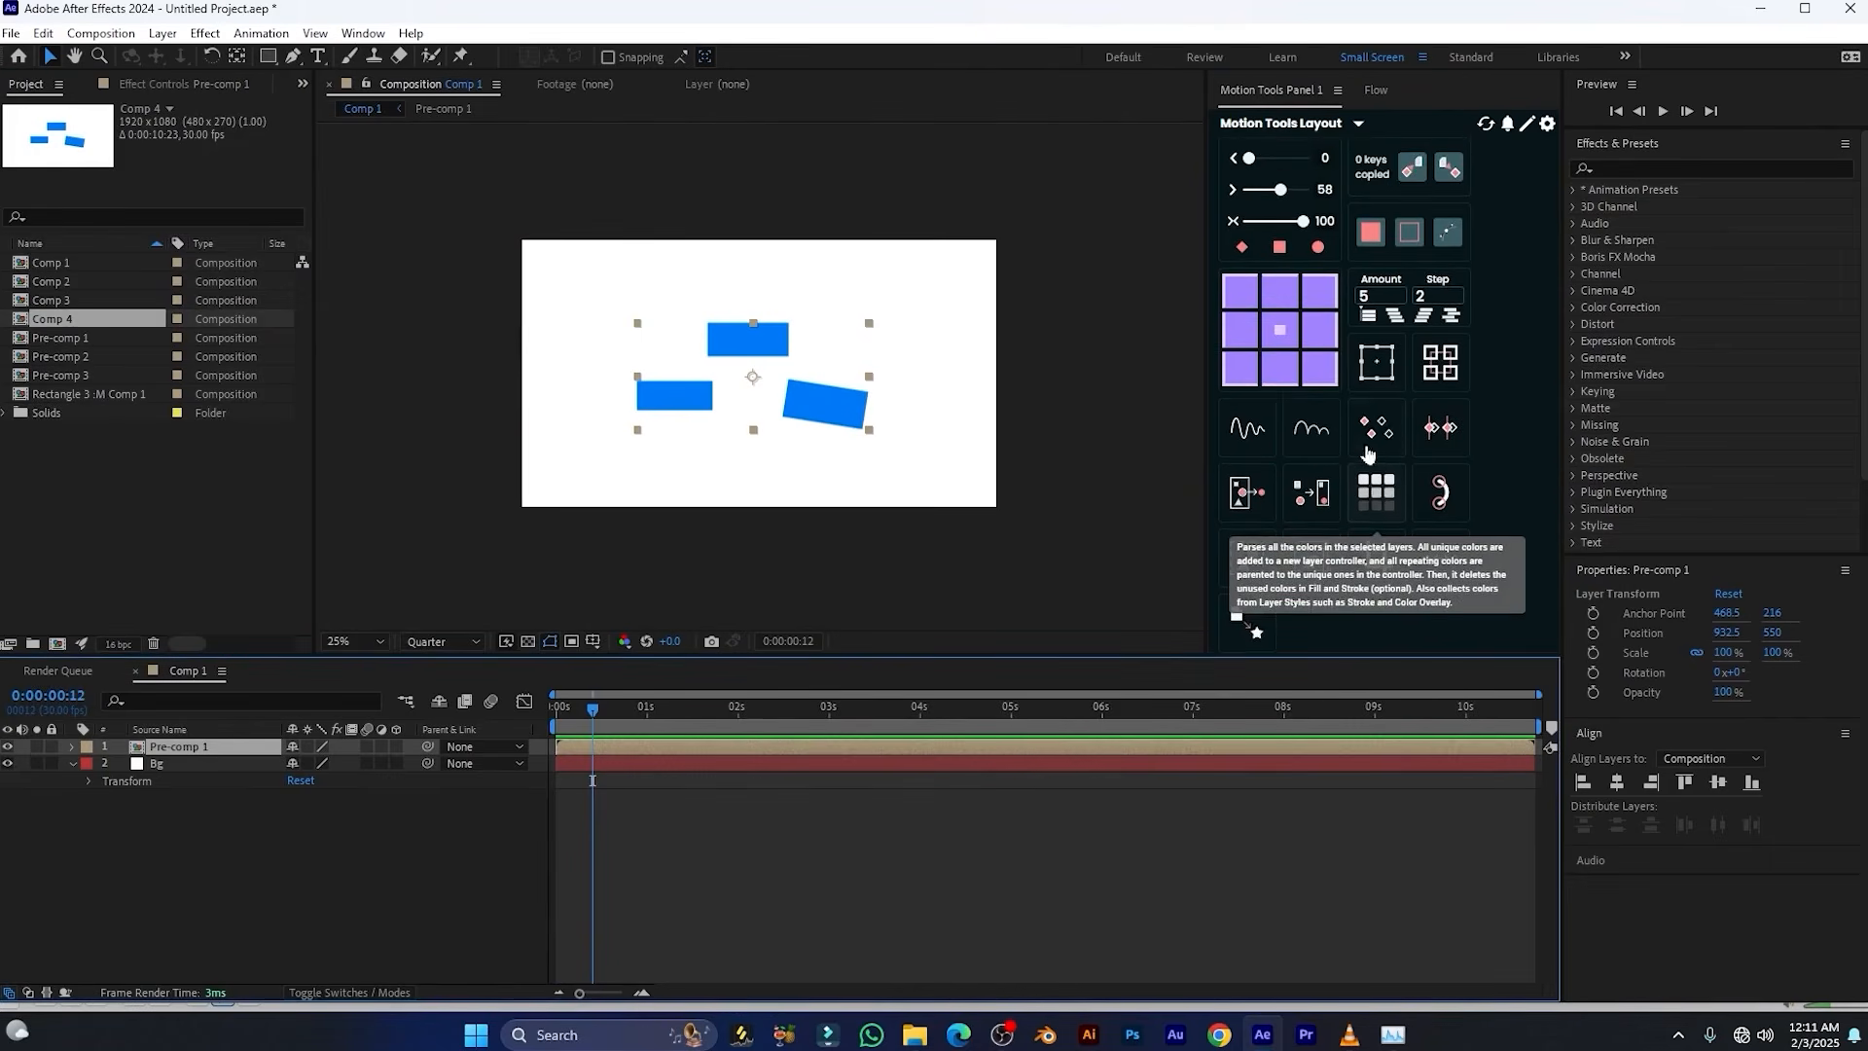
pyautogui.rightClick(194, 755)
pyautogui.click(176, 755)
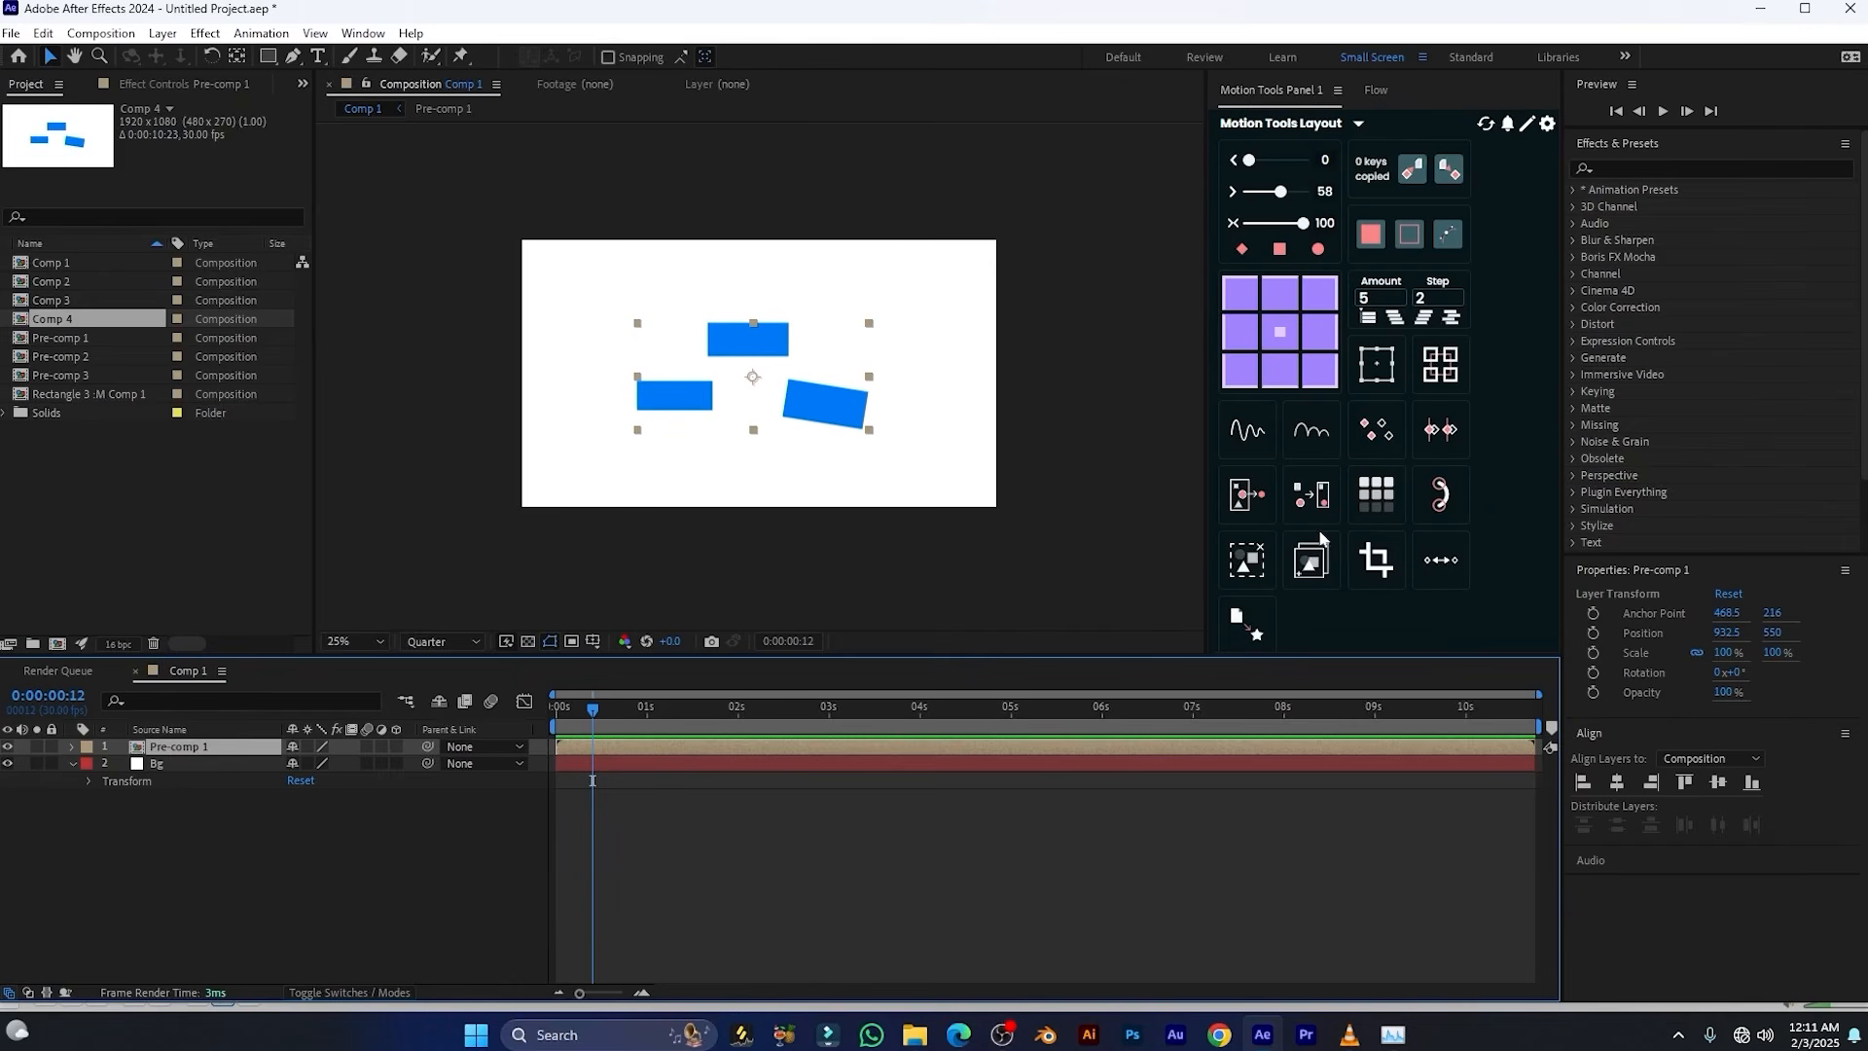
pyautogui.click(1244, 623)
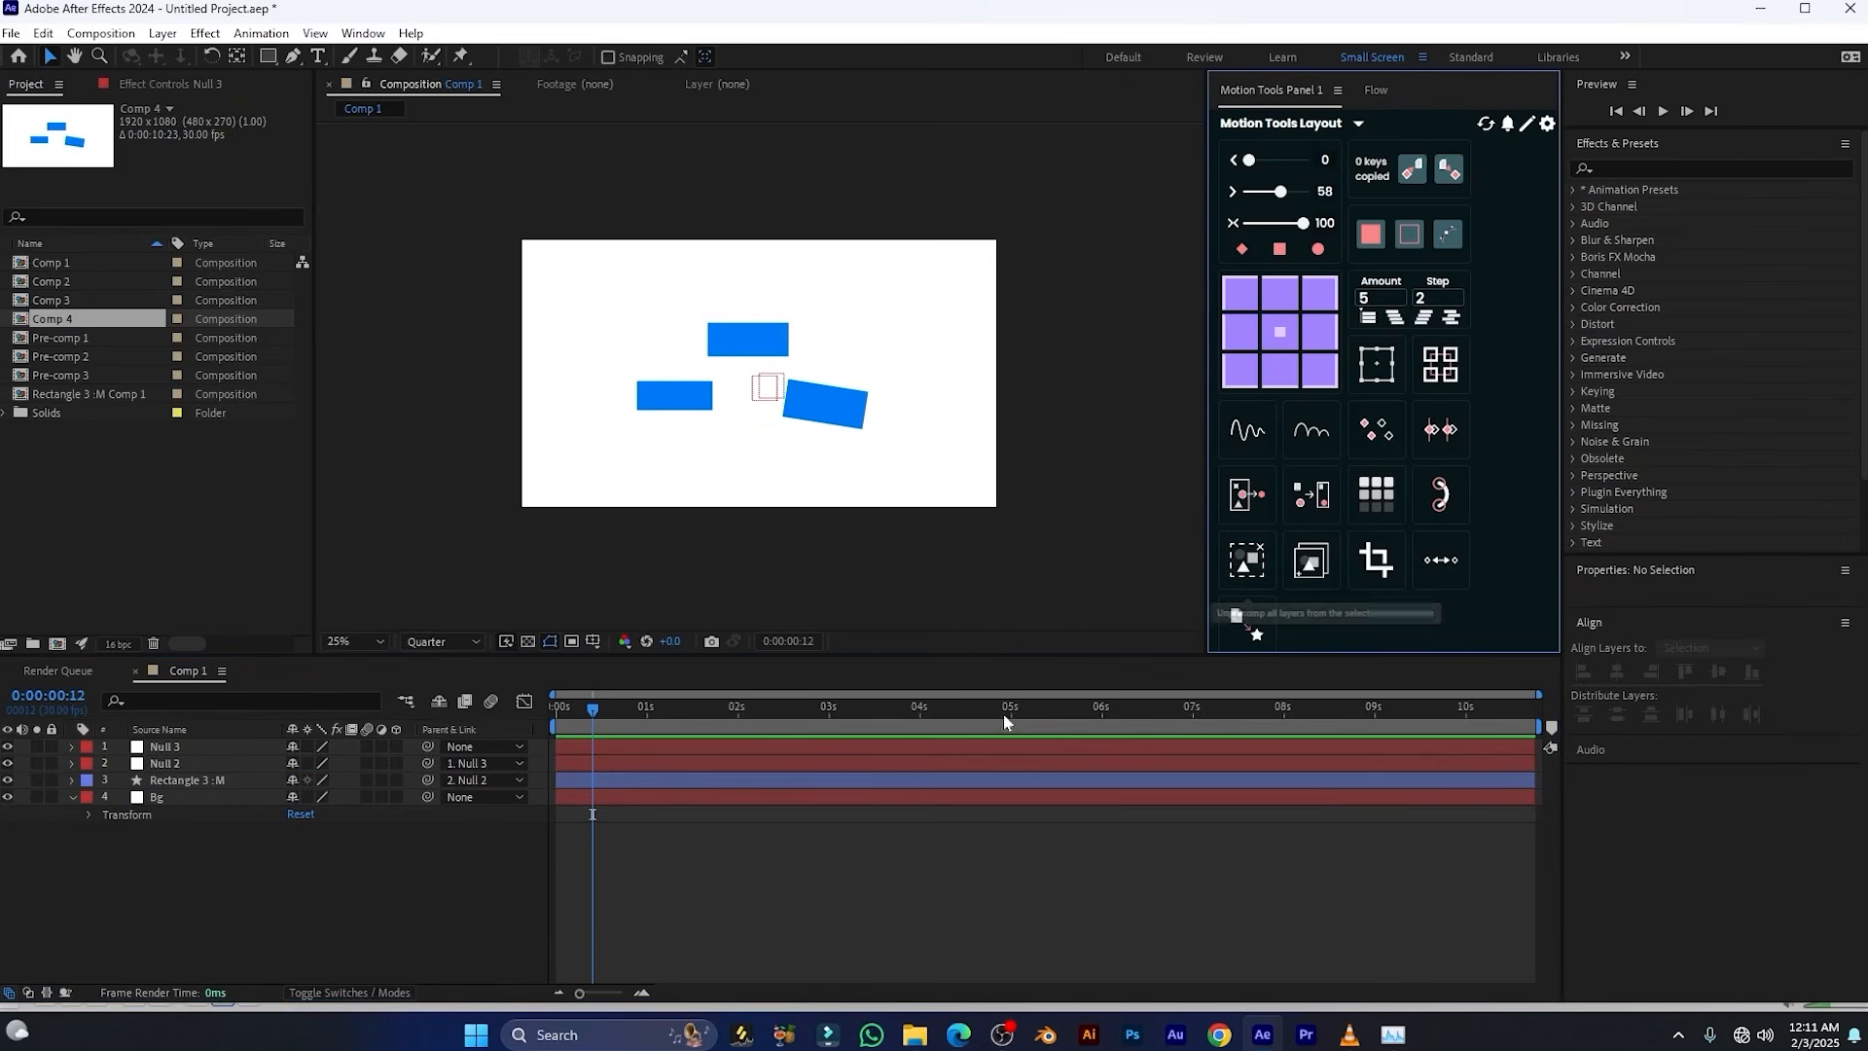
# Delete the Null 2 and Null 3 layers and explode the Rectangle 3 :M shape layer into separate rectangle layers
pyautogui.click(207, 767)
pyautogui.press('Delete')
pyautogui.click(199, 746)
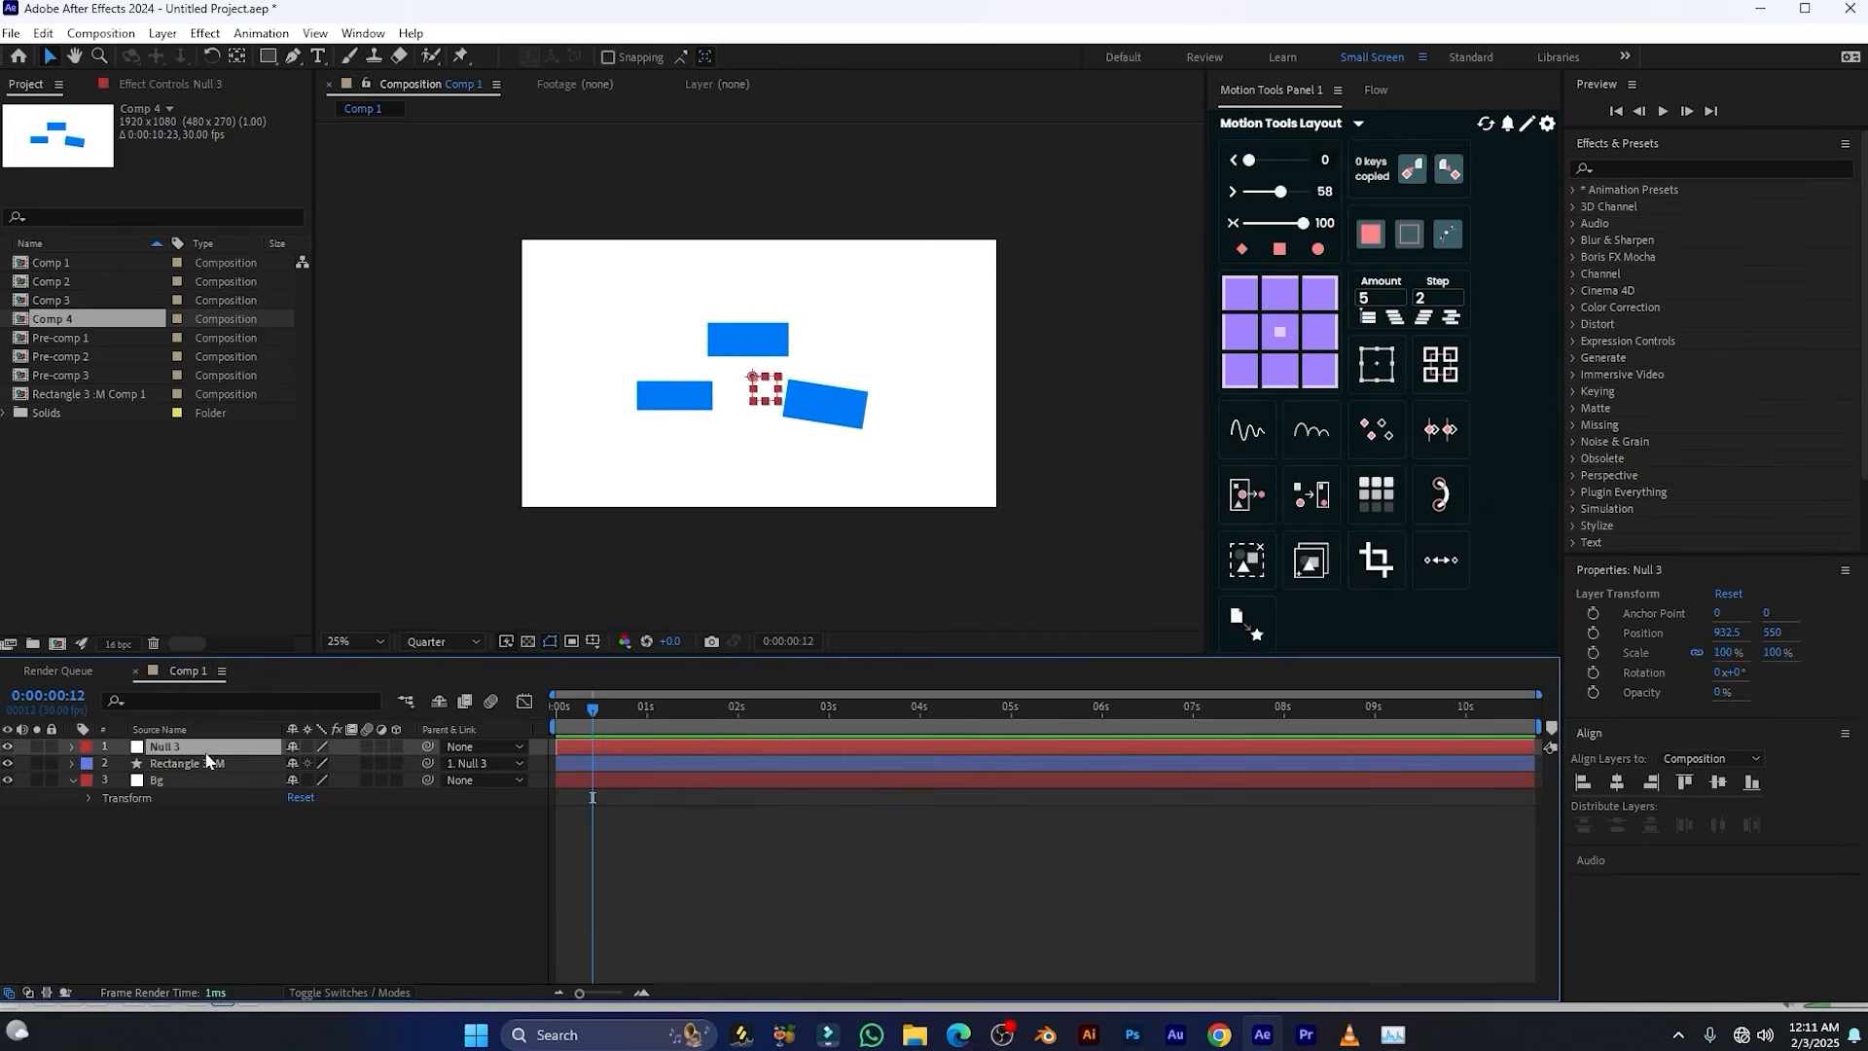
pyautogui.press('Delete')
pyautogui.click(198, 747)
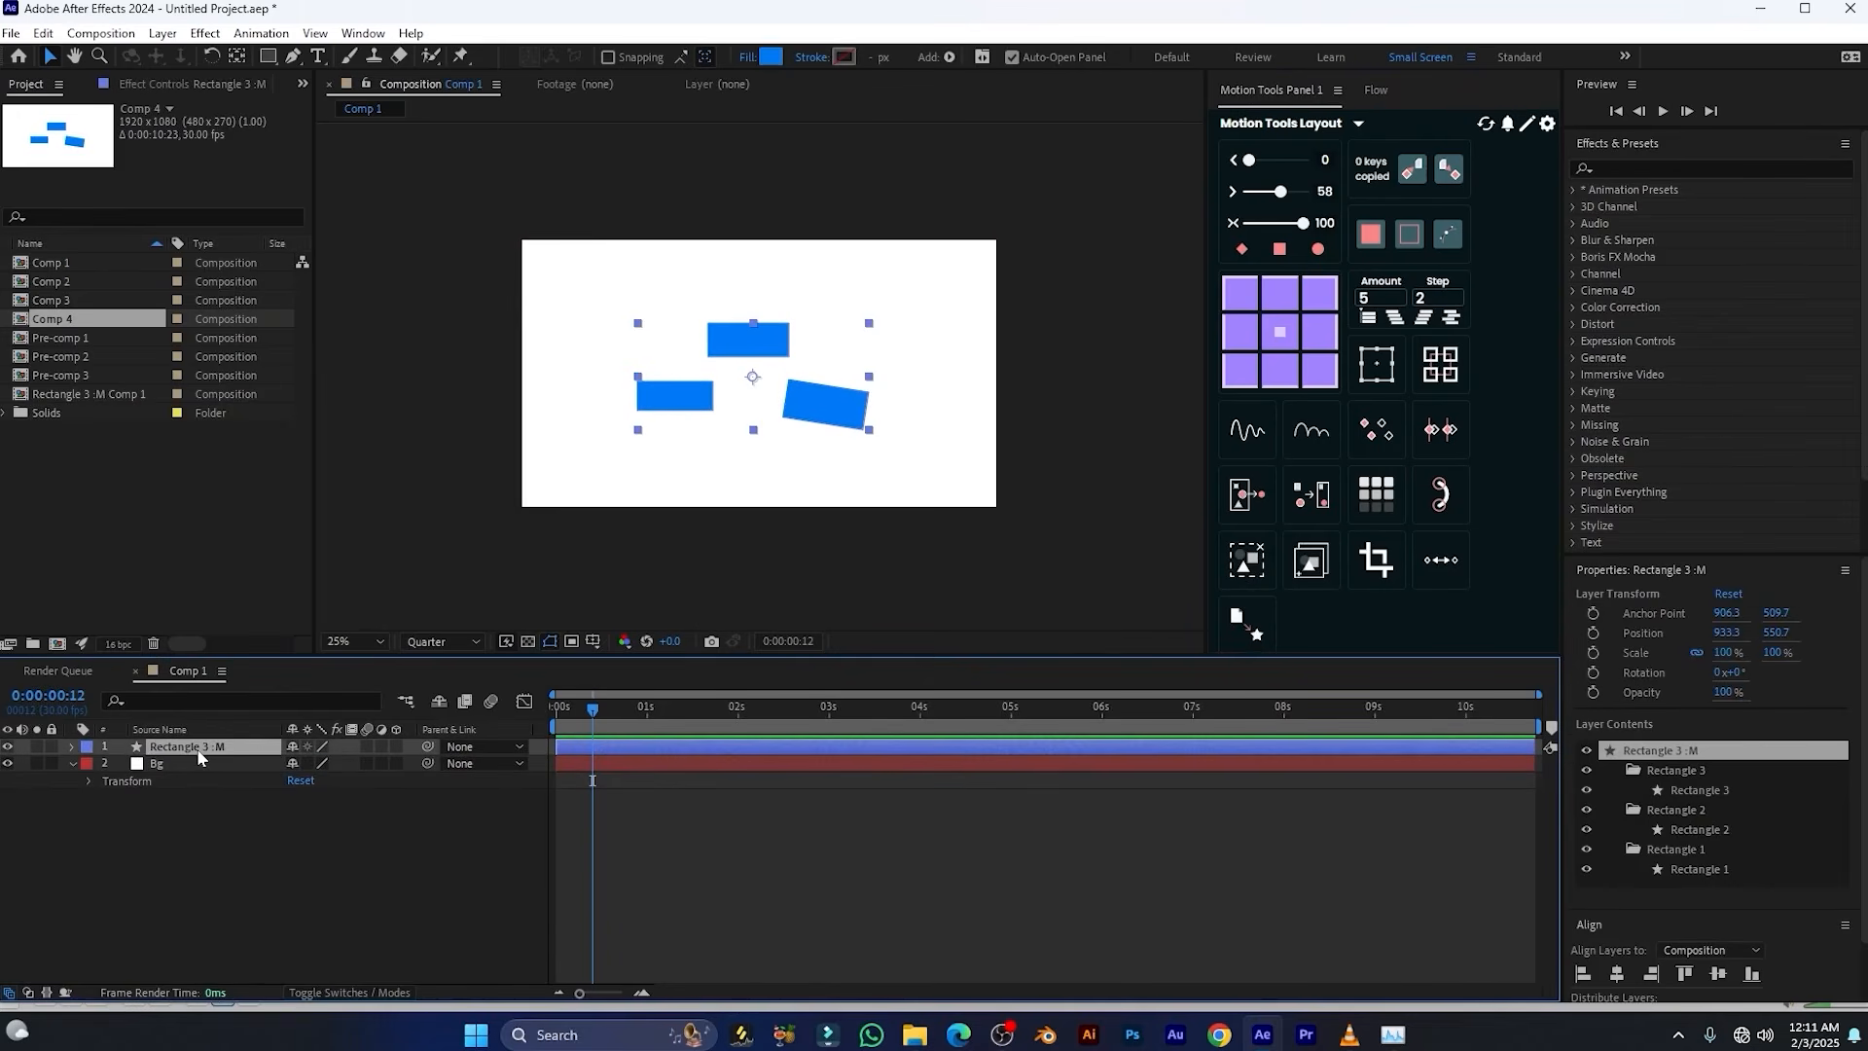
pyautogui.click(1252, 487)
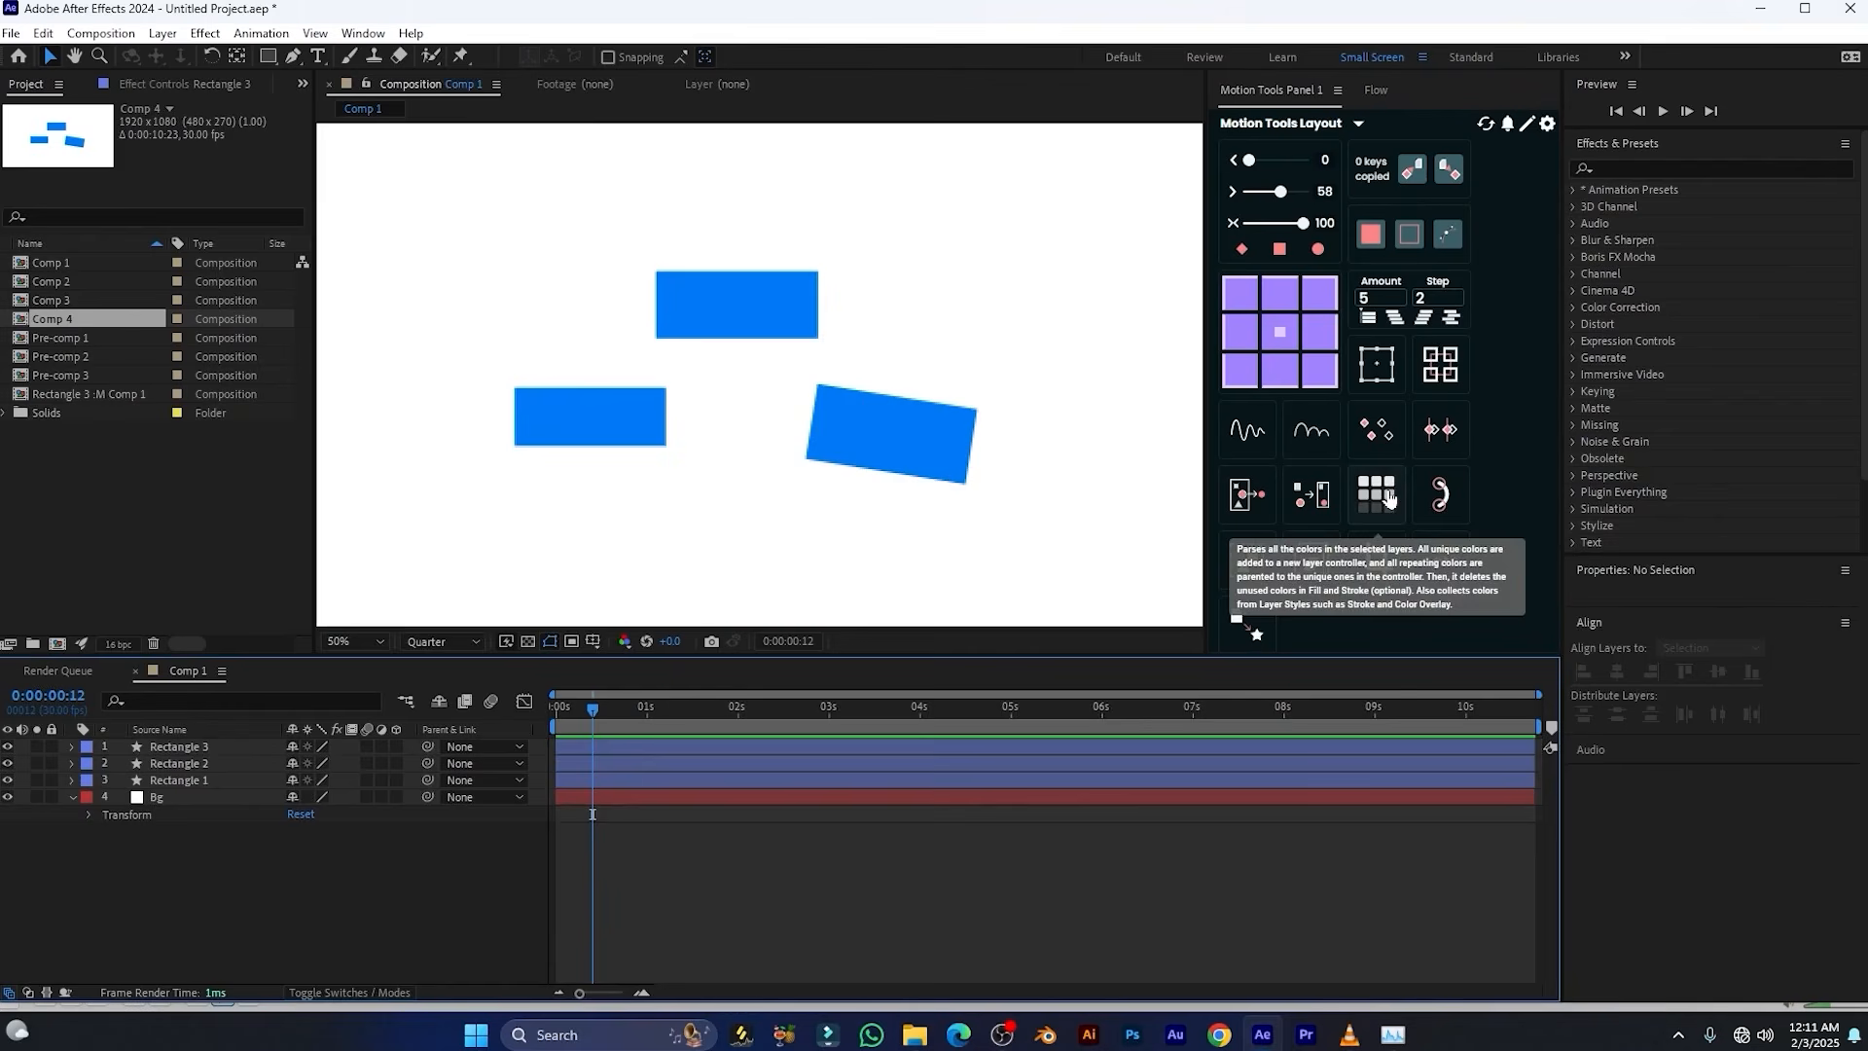
# Set the fill colour of Rectangle 1 to magenta DB00F5
pyautogui.click(570, 409)
pyautogui.click(771, 56)
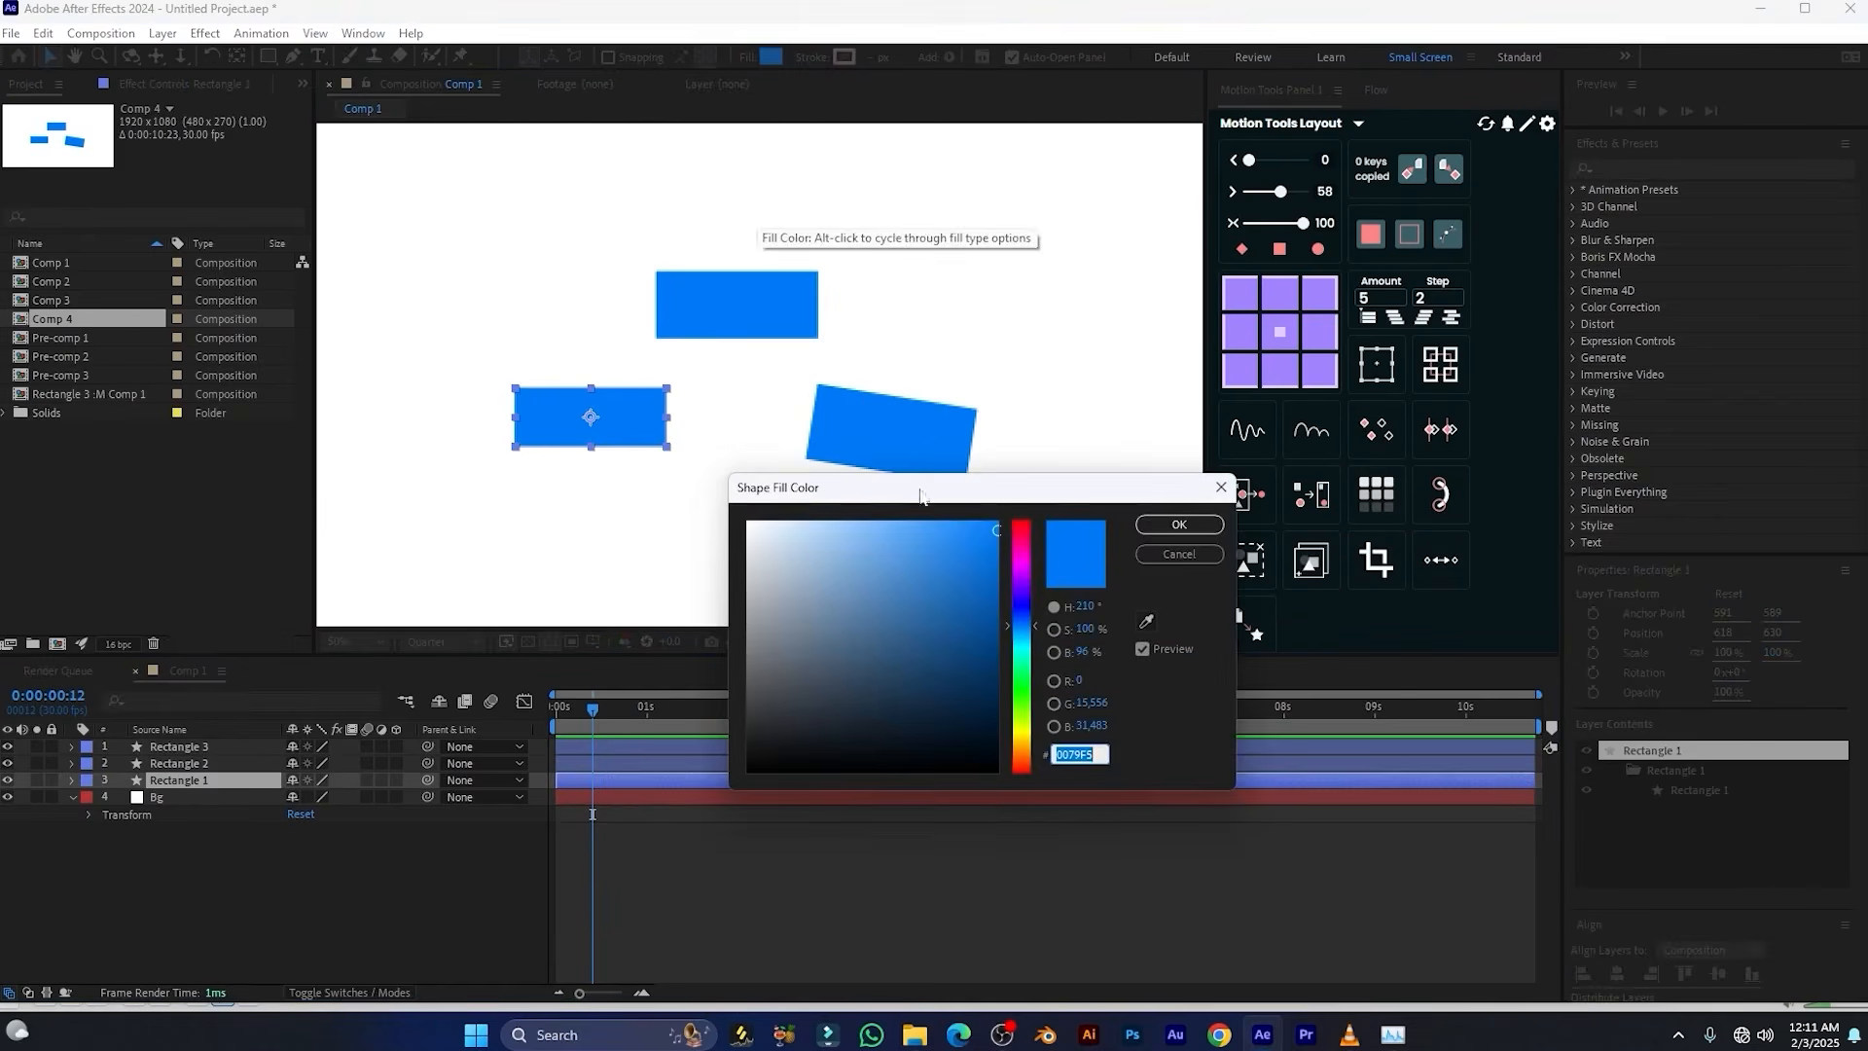
pyautogui.moveTo(1026, 582); pyautogui.dragTo(1021, 570)
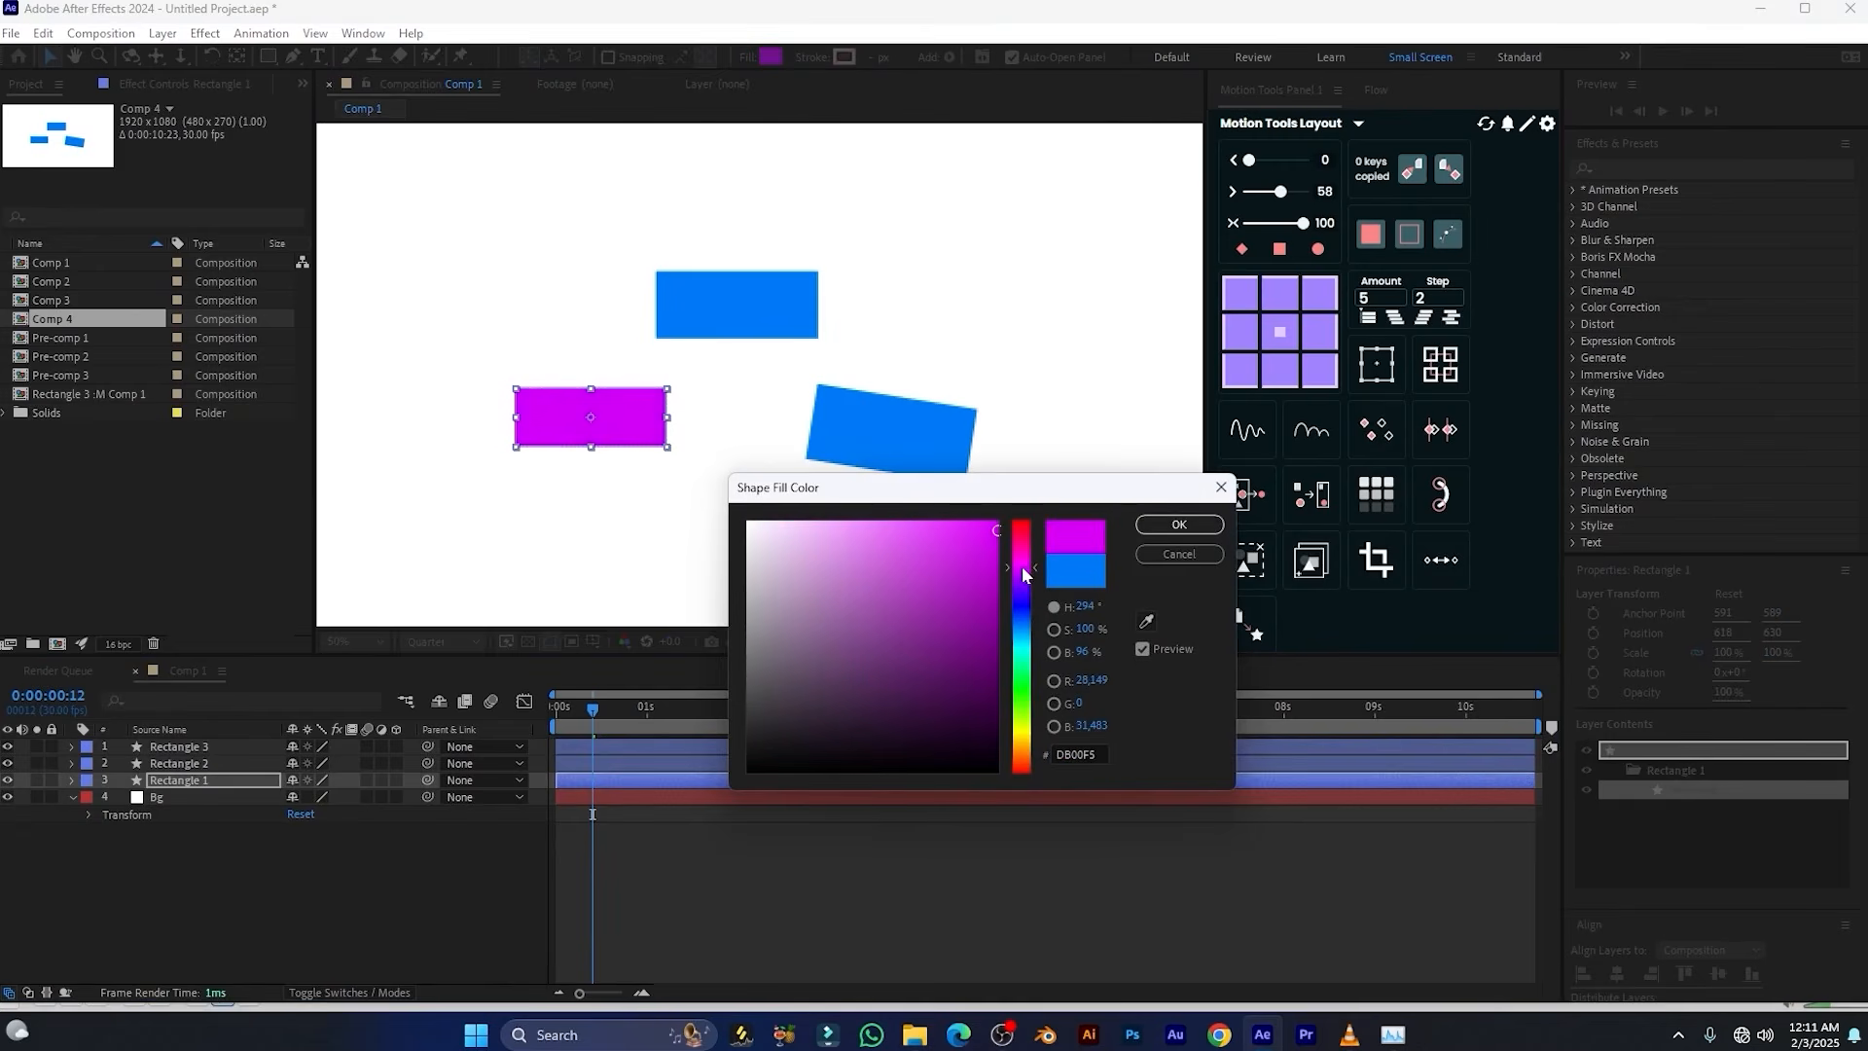
pyautogui.click(1178, 524)
# Set the fill colour of Rectangle 3 to orange F5A700
pyautogui.click(908, 430)
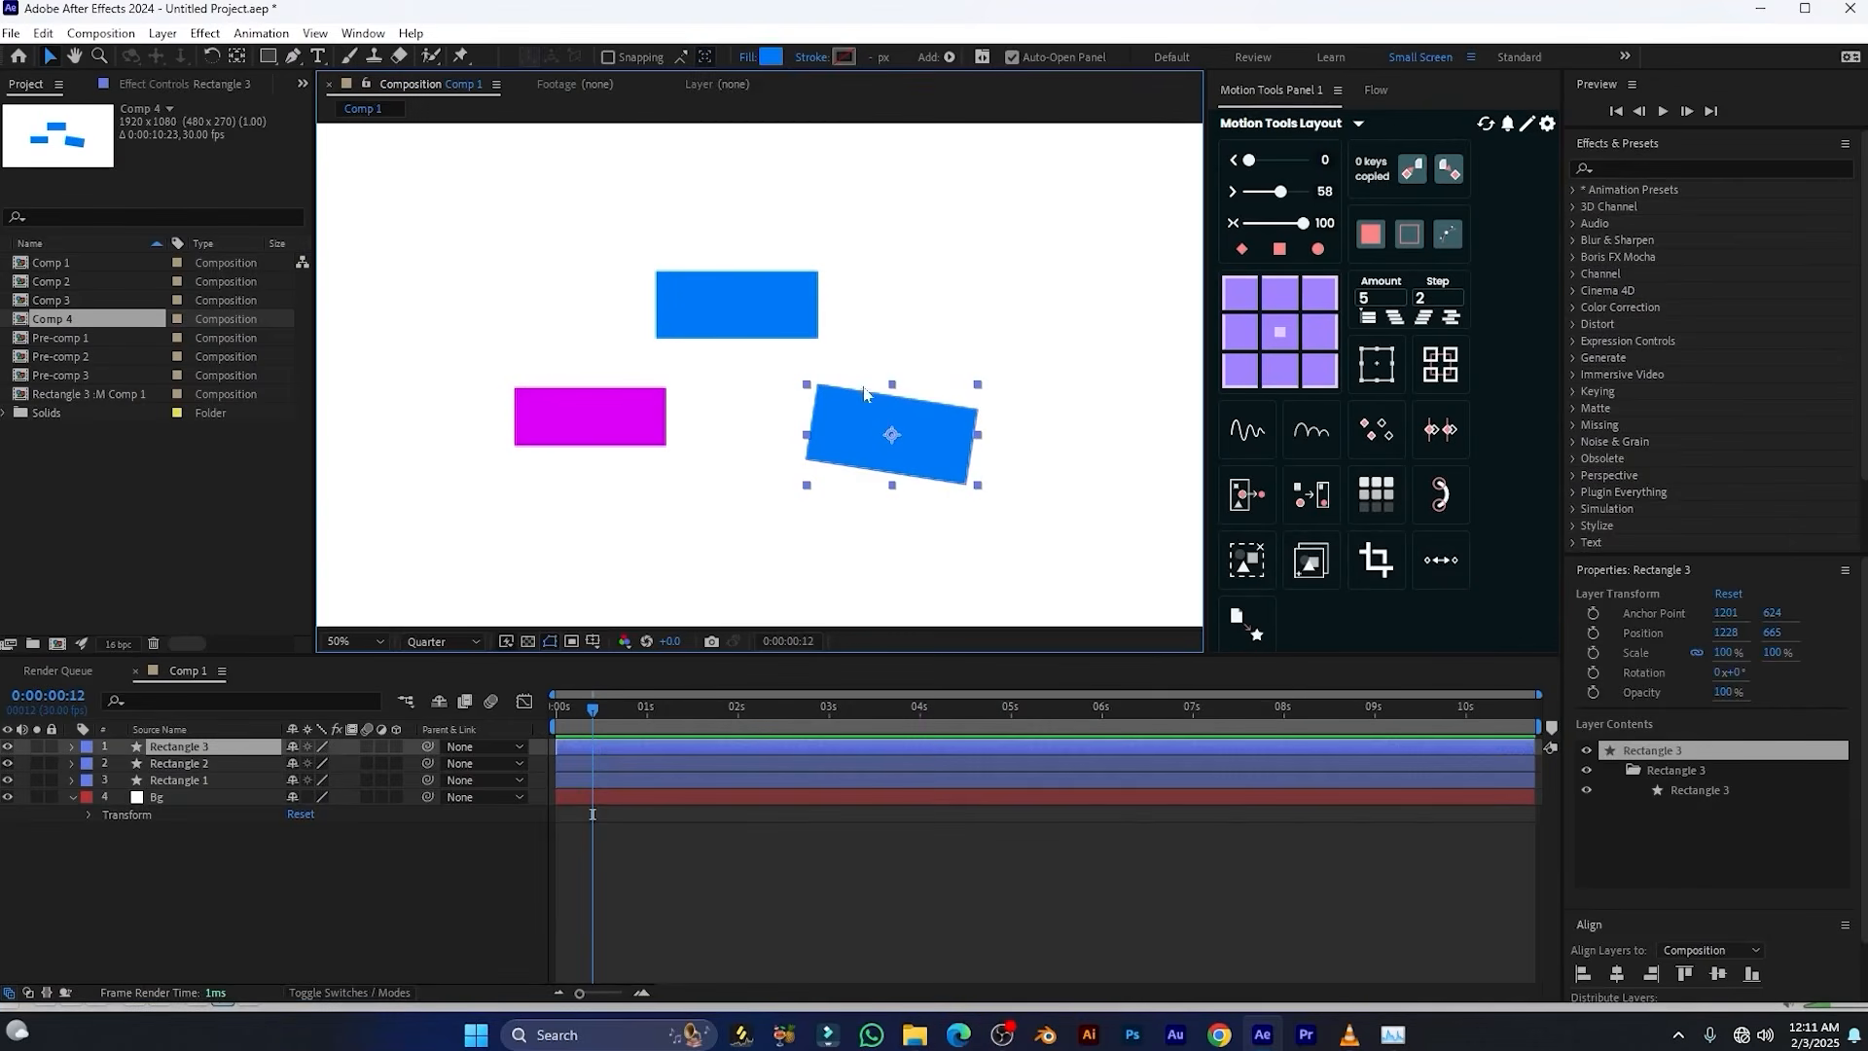
pyautogui.click(771, 57)
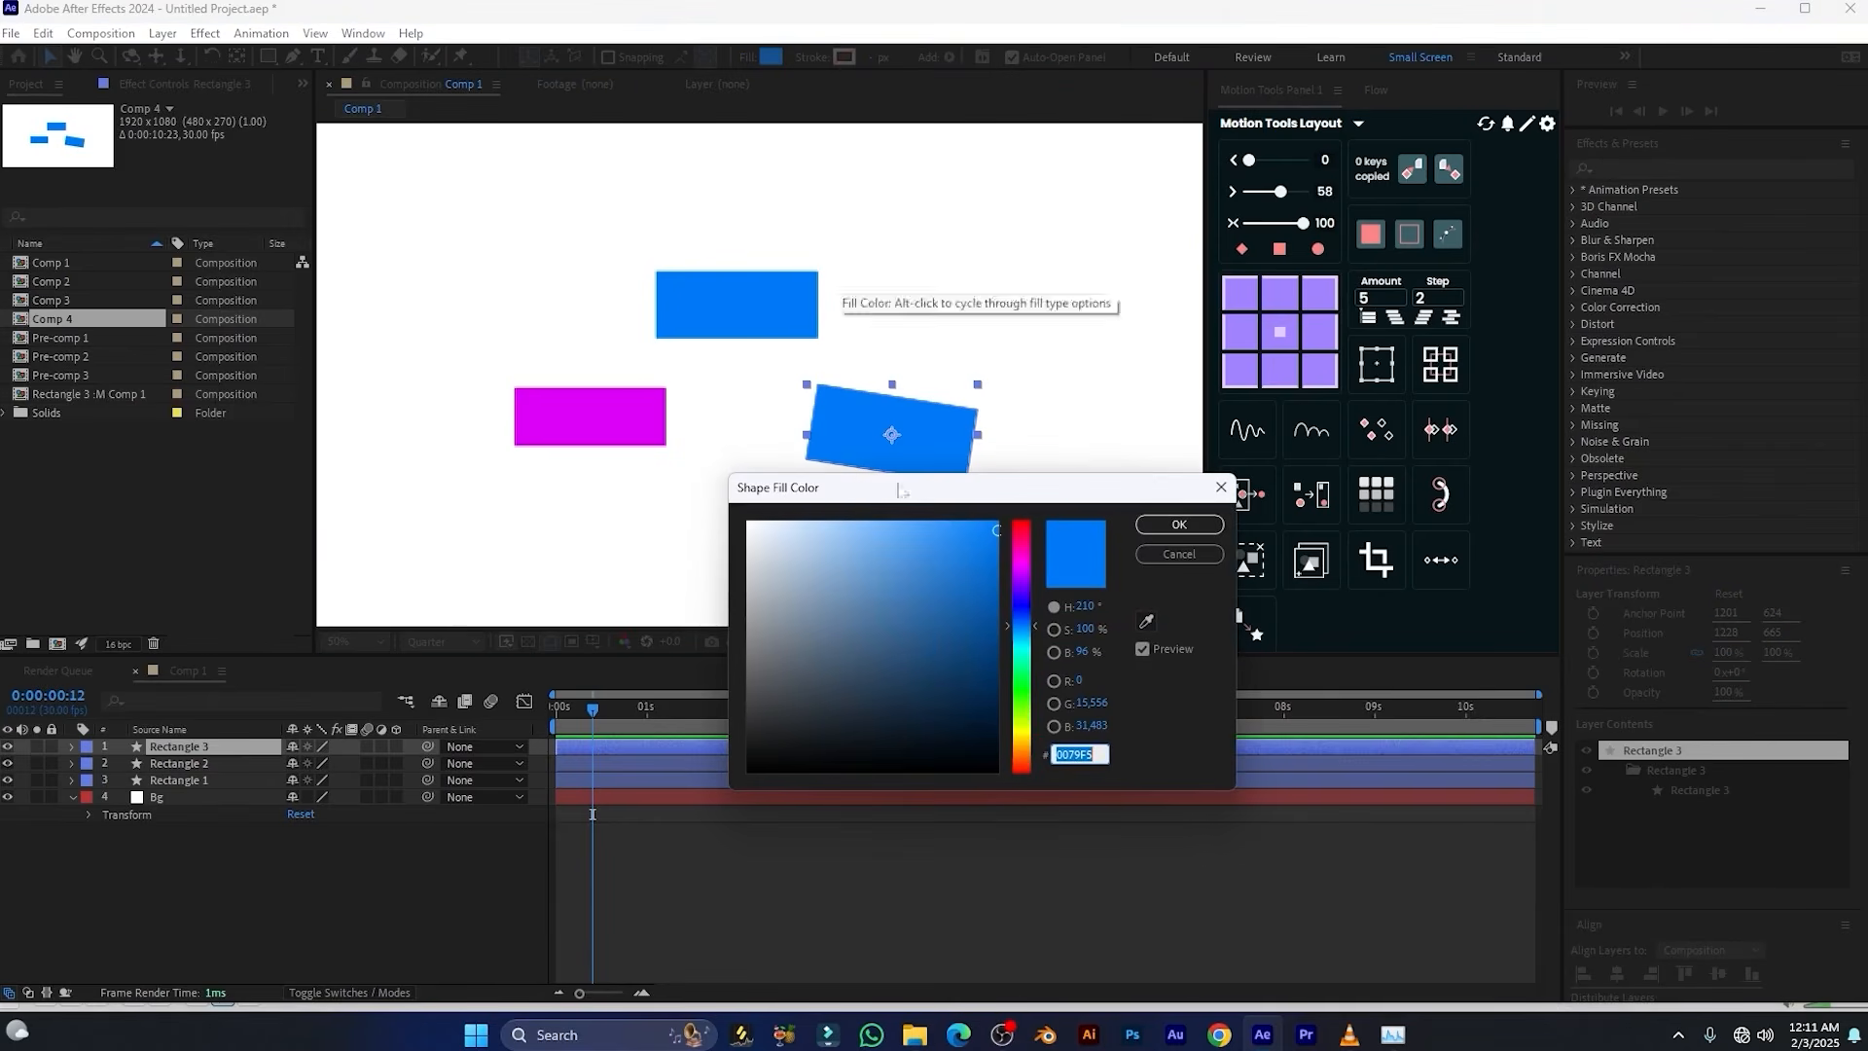
pyautogui.click(1029, 745)
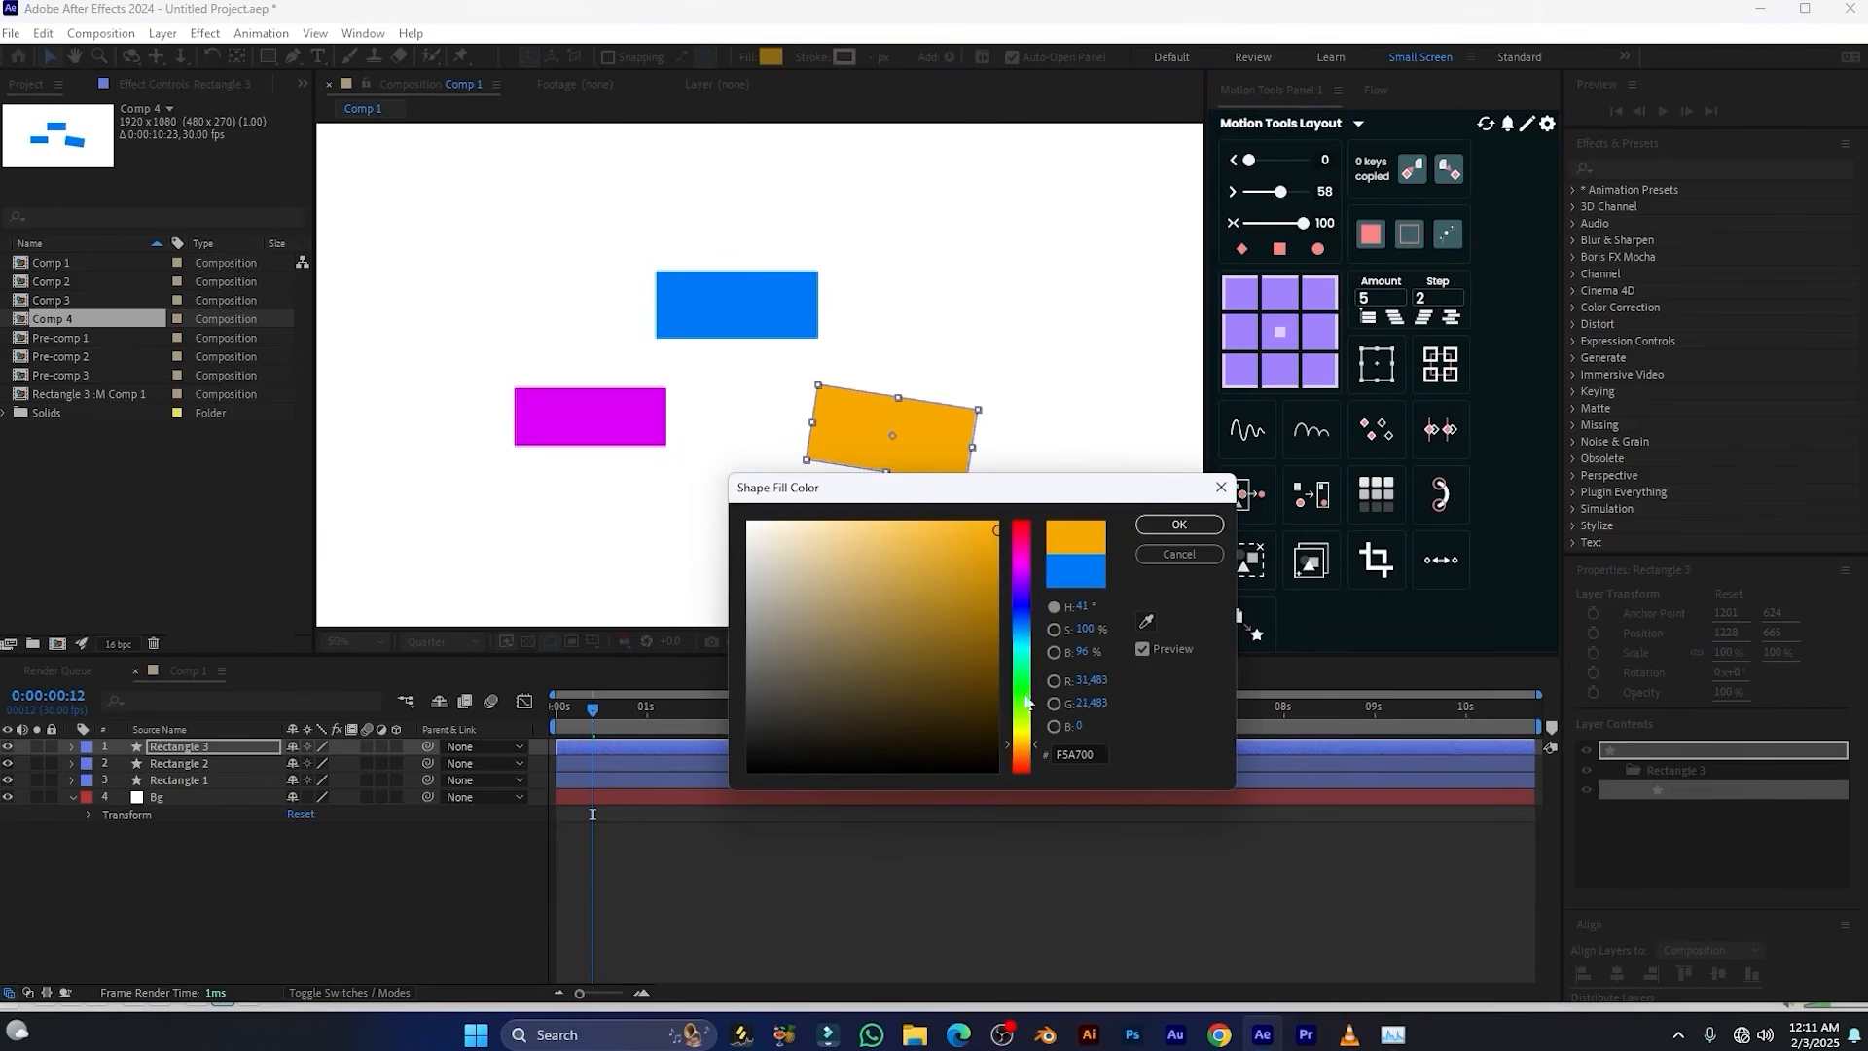
pyautogui.click(1180, 525)
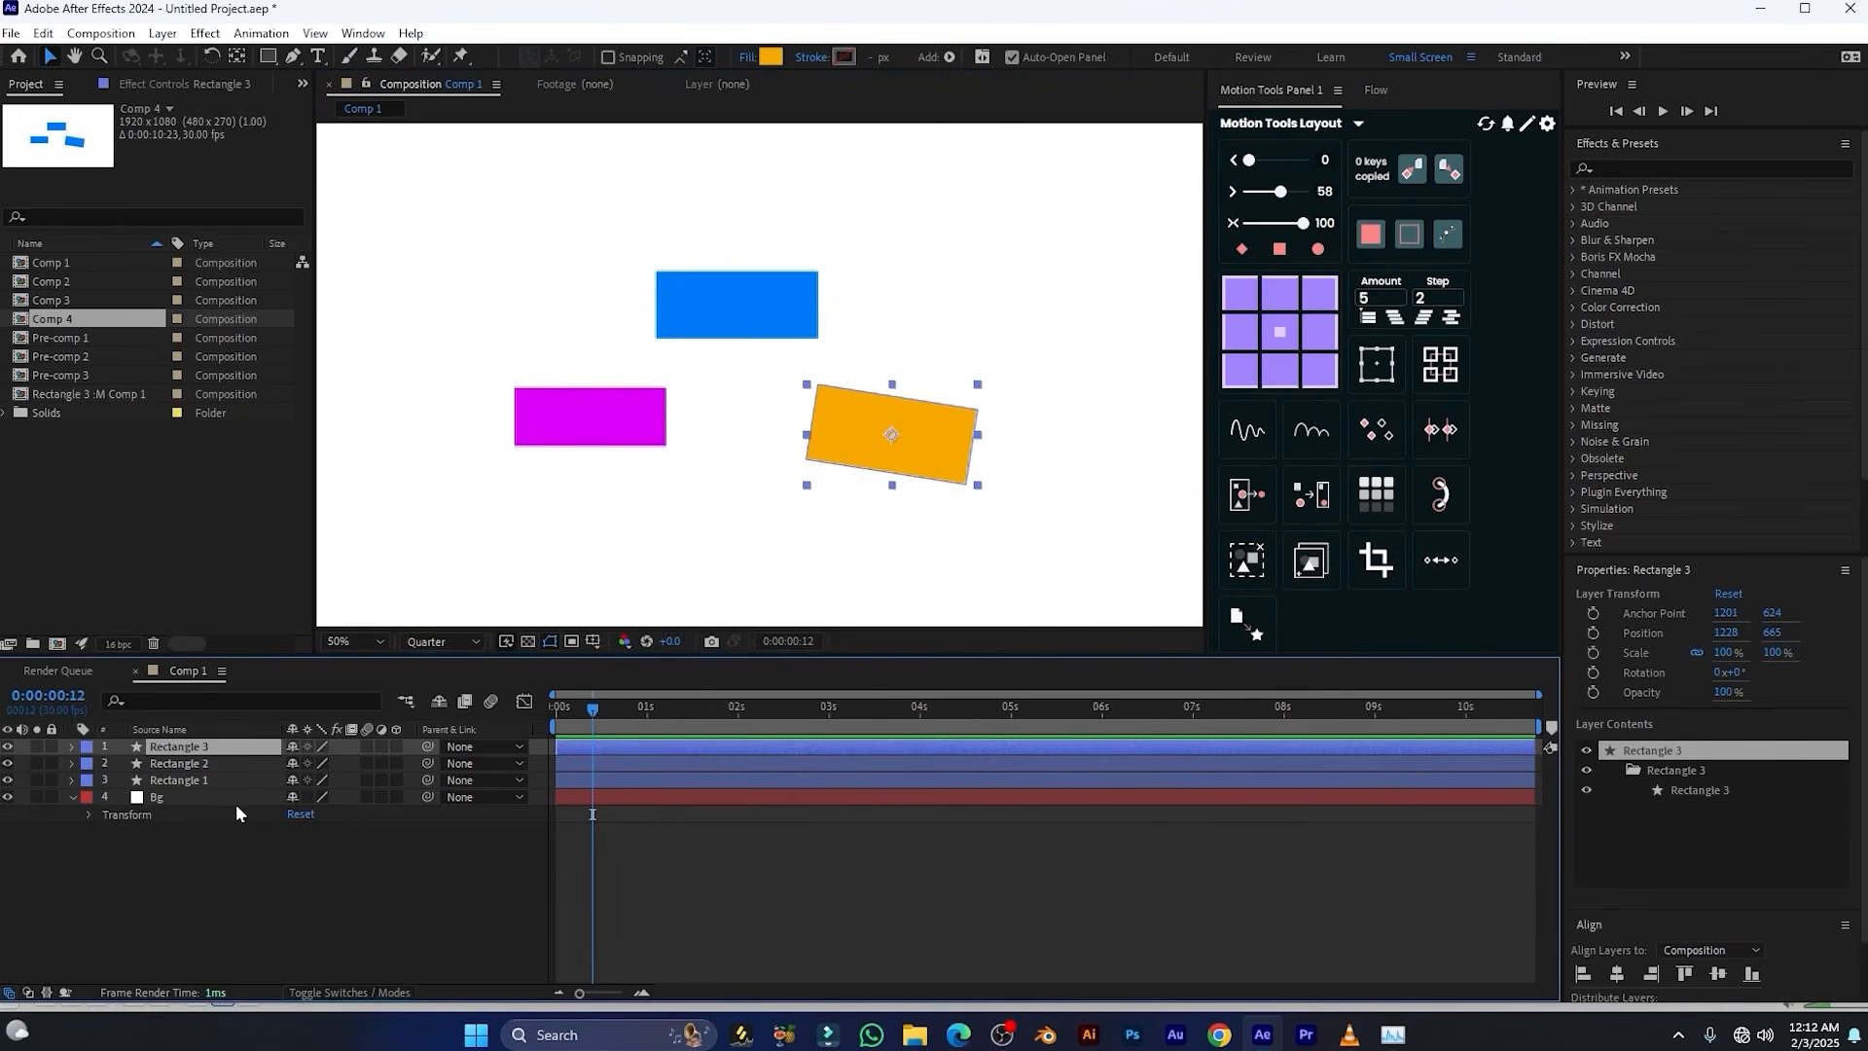
# Extract the colours of the three rectangle layers into a controller layer with Motion Tools, with the effect controls displayed
pyautogui.keyDown('shift'); pyautogui.click(194, 780); pyautogui.keyUp('shift')
pyautogui.click(173, 85)
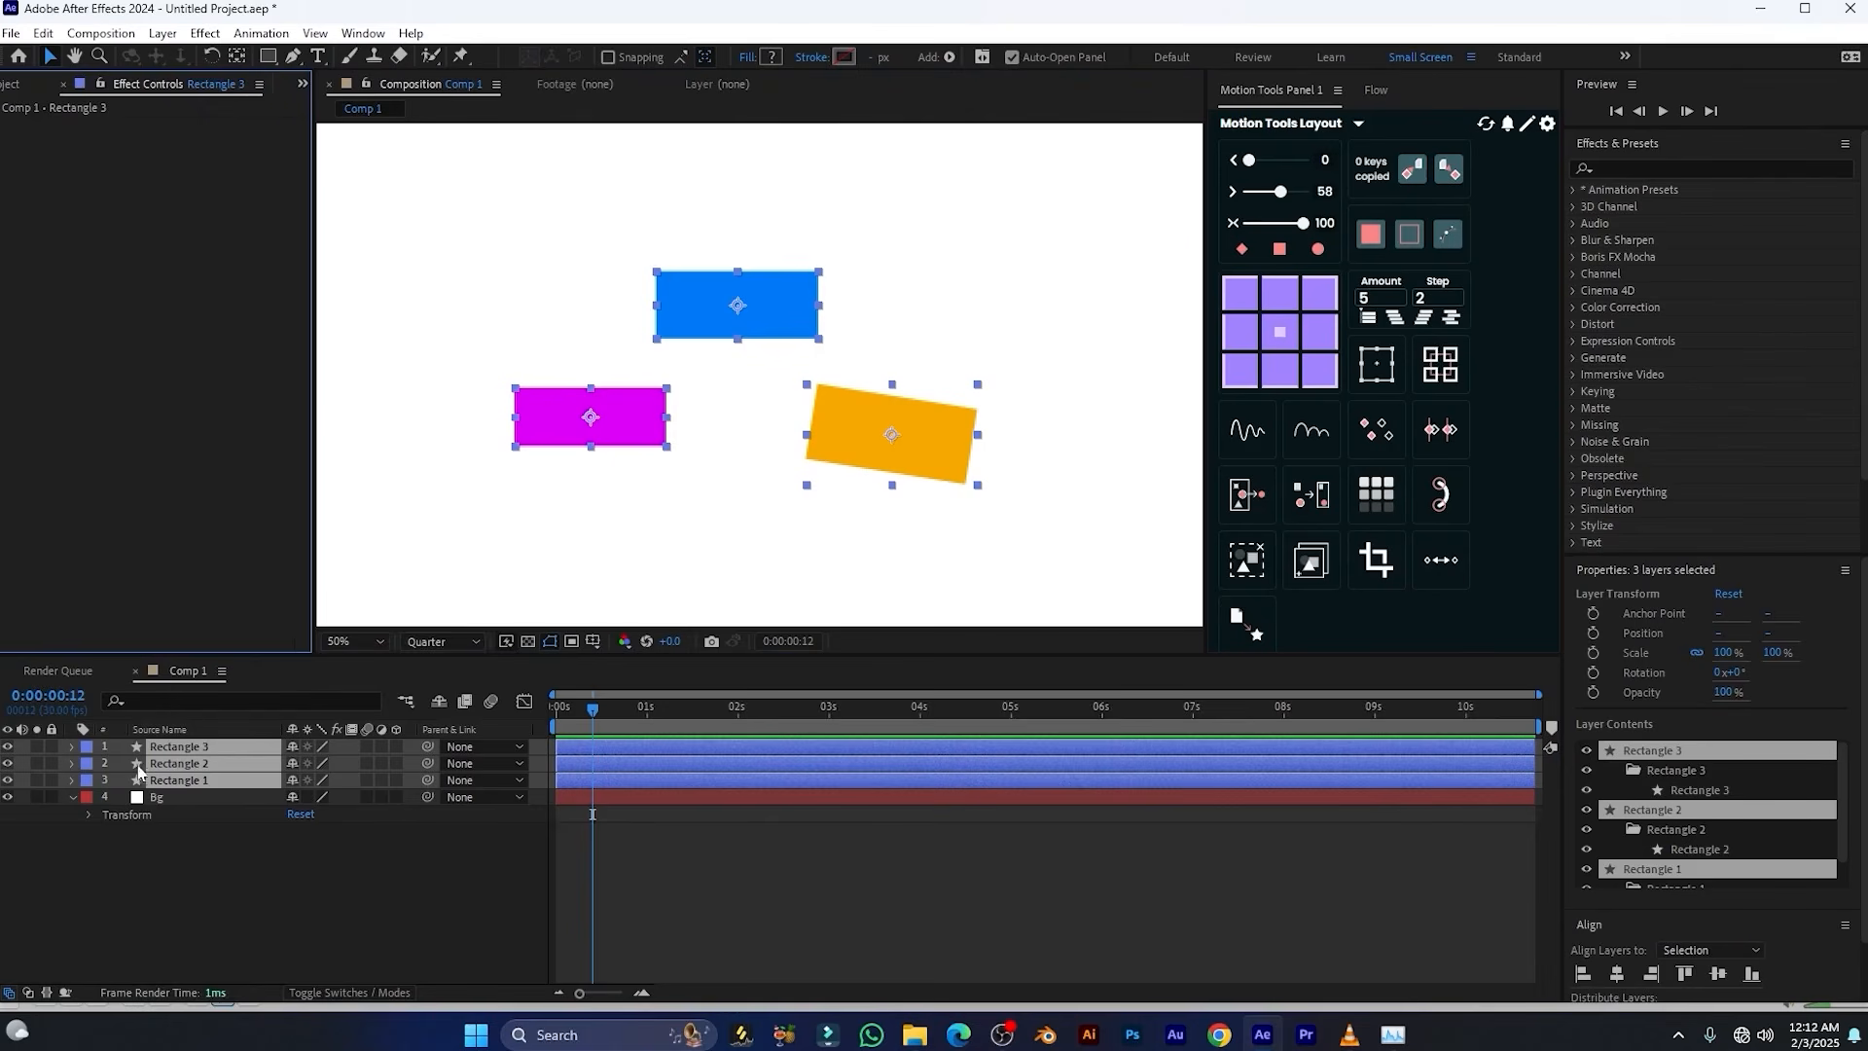
pyautogui.click(1376, 493)
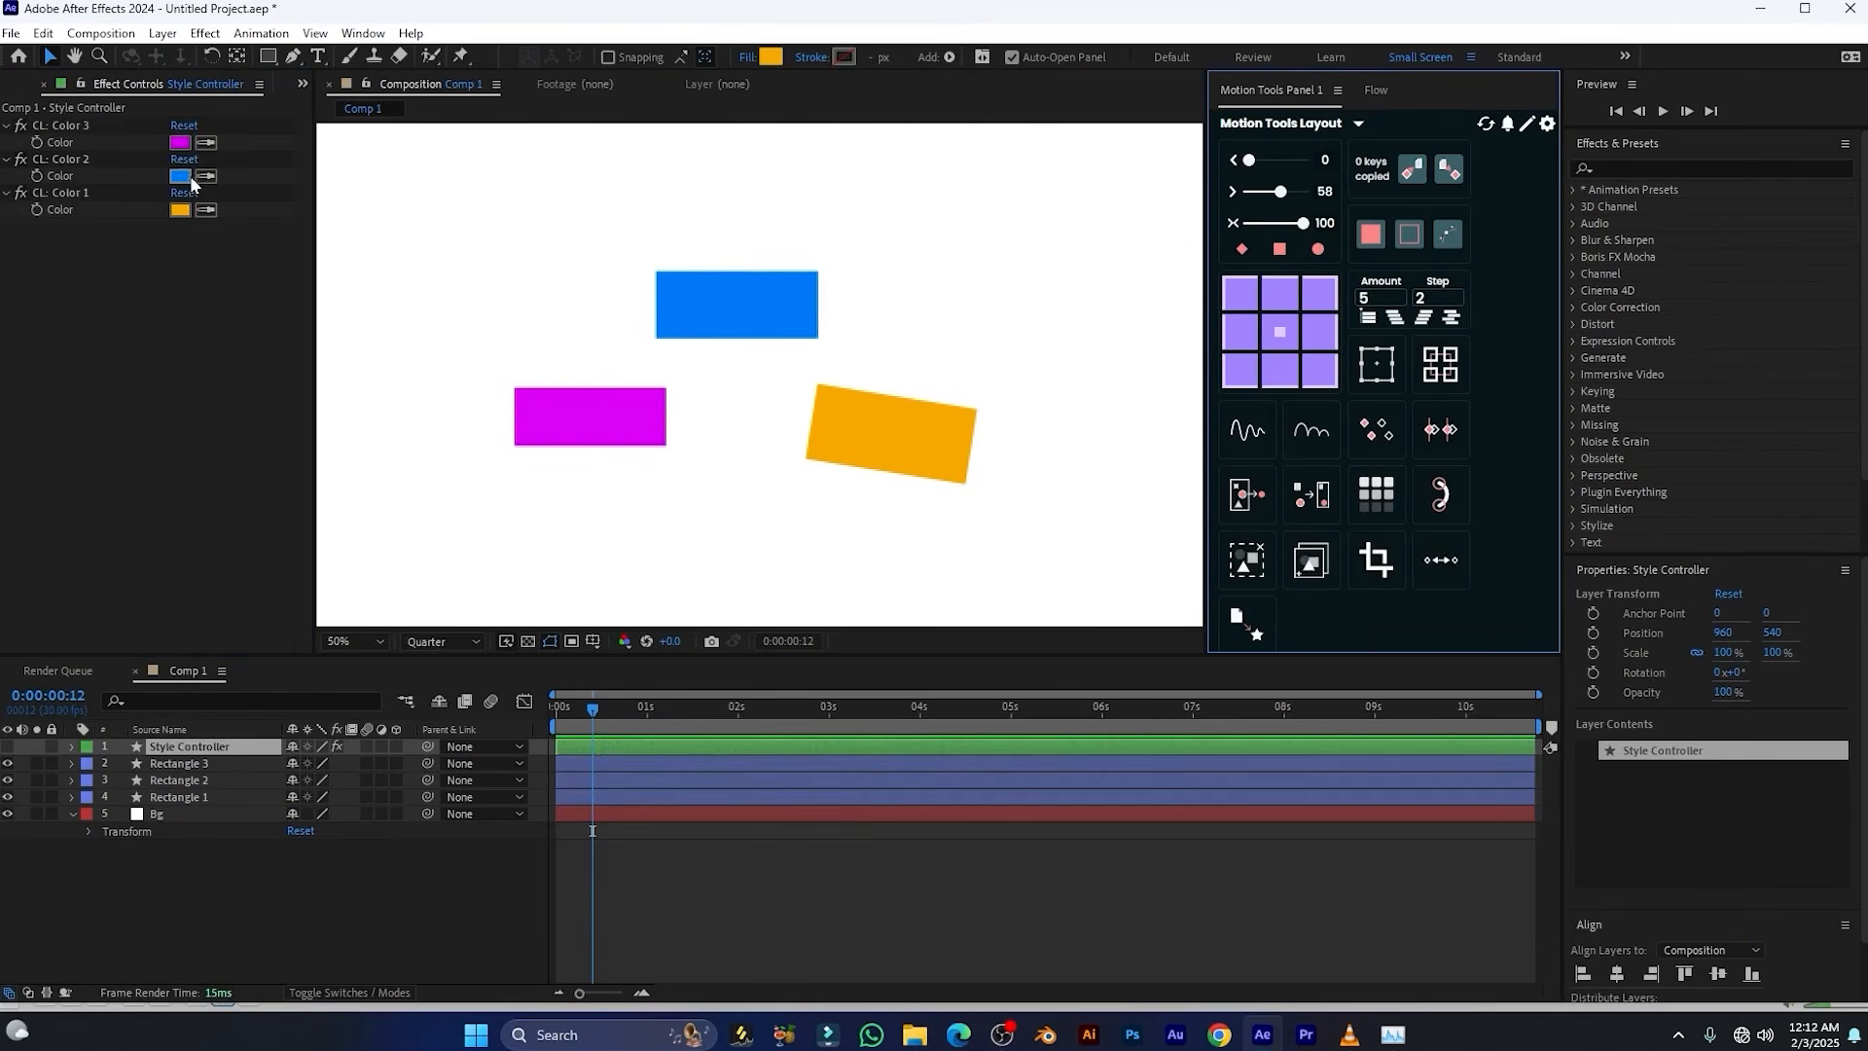
# Change the CL: Color 3 control on the Style Controller from magenta to teal
pyautogui.click(180, 142)
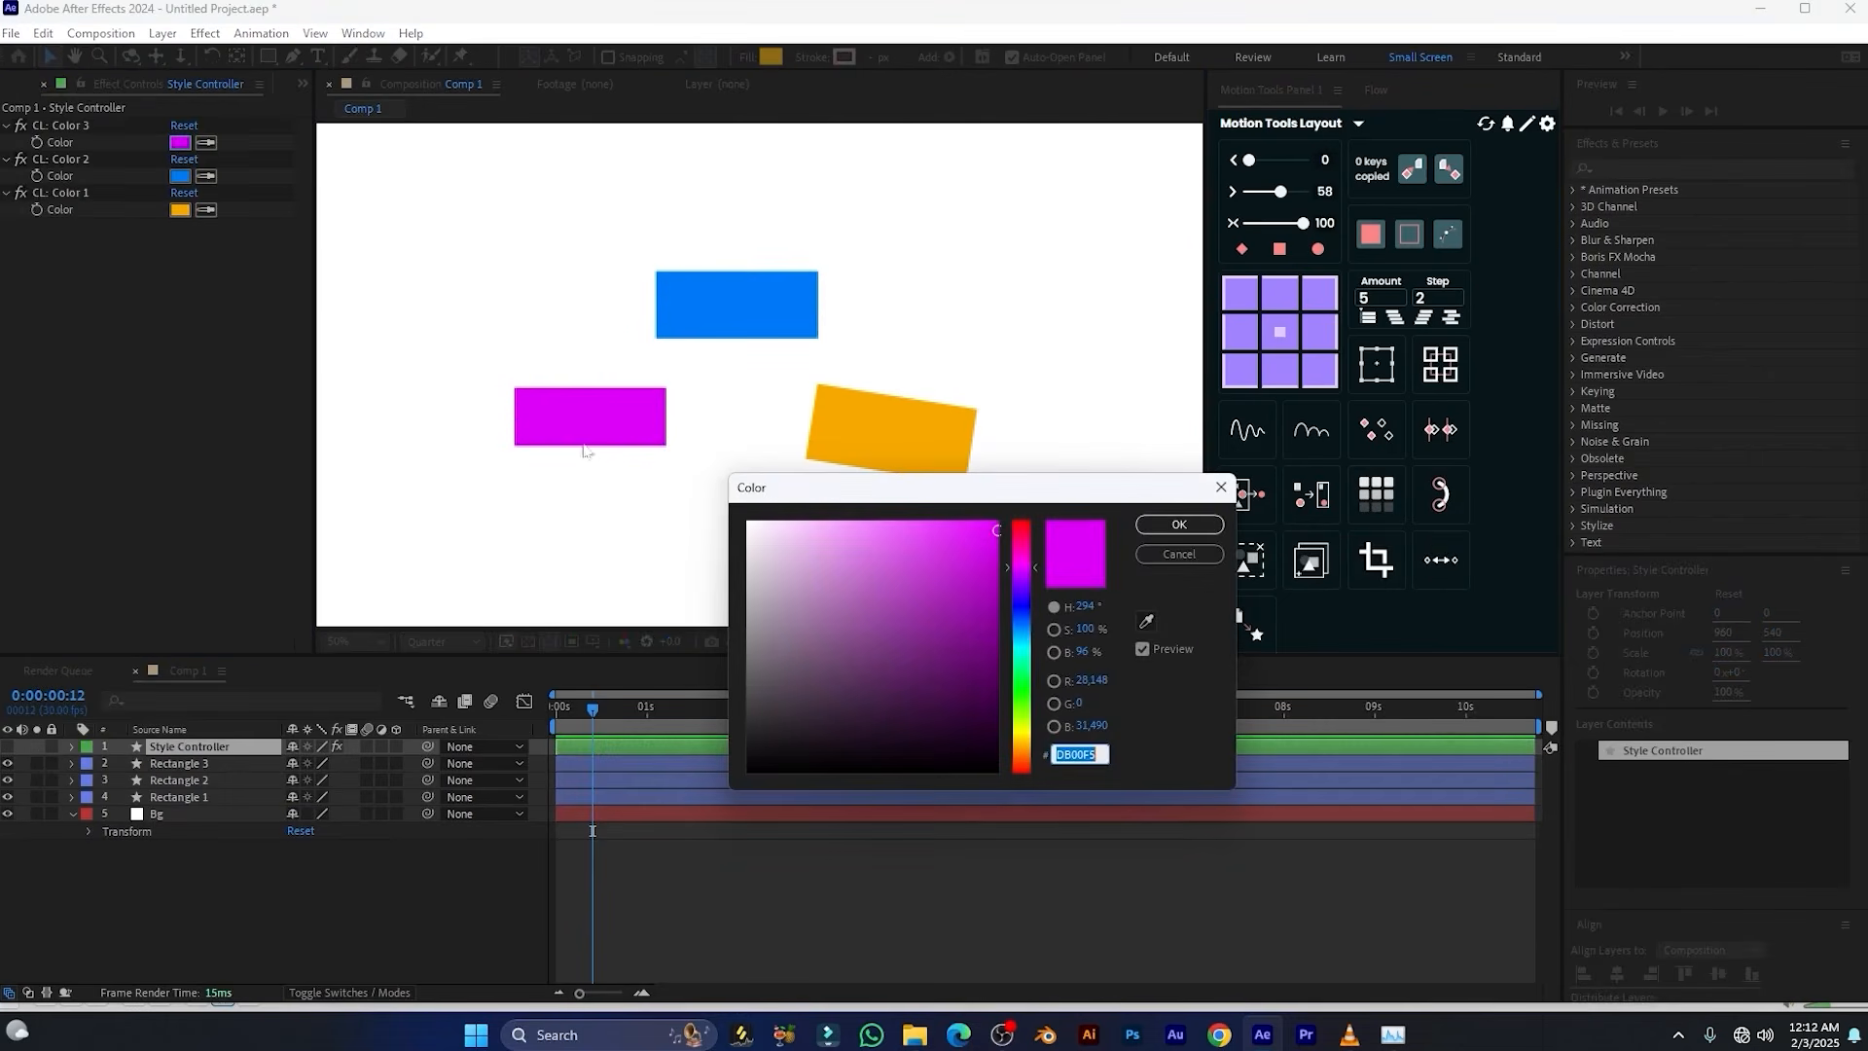
pyautogui.moveTo(920, 576); pyautogui.dragTo(936, 608)
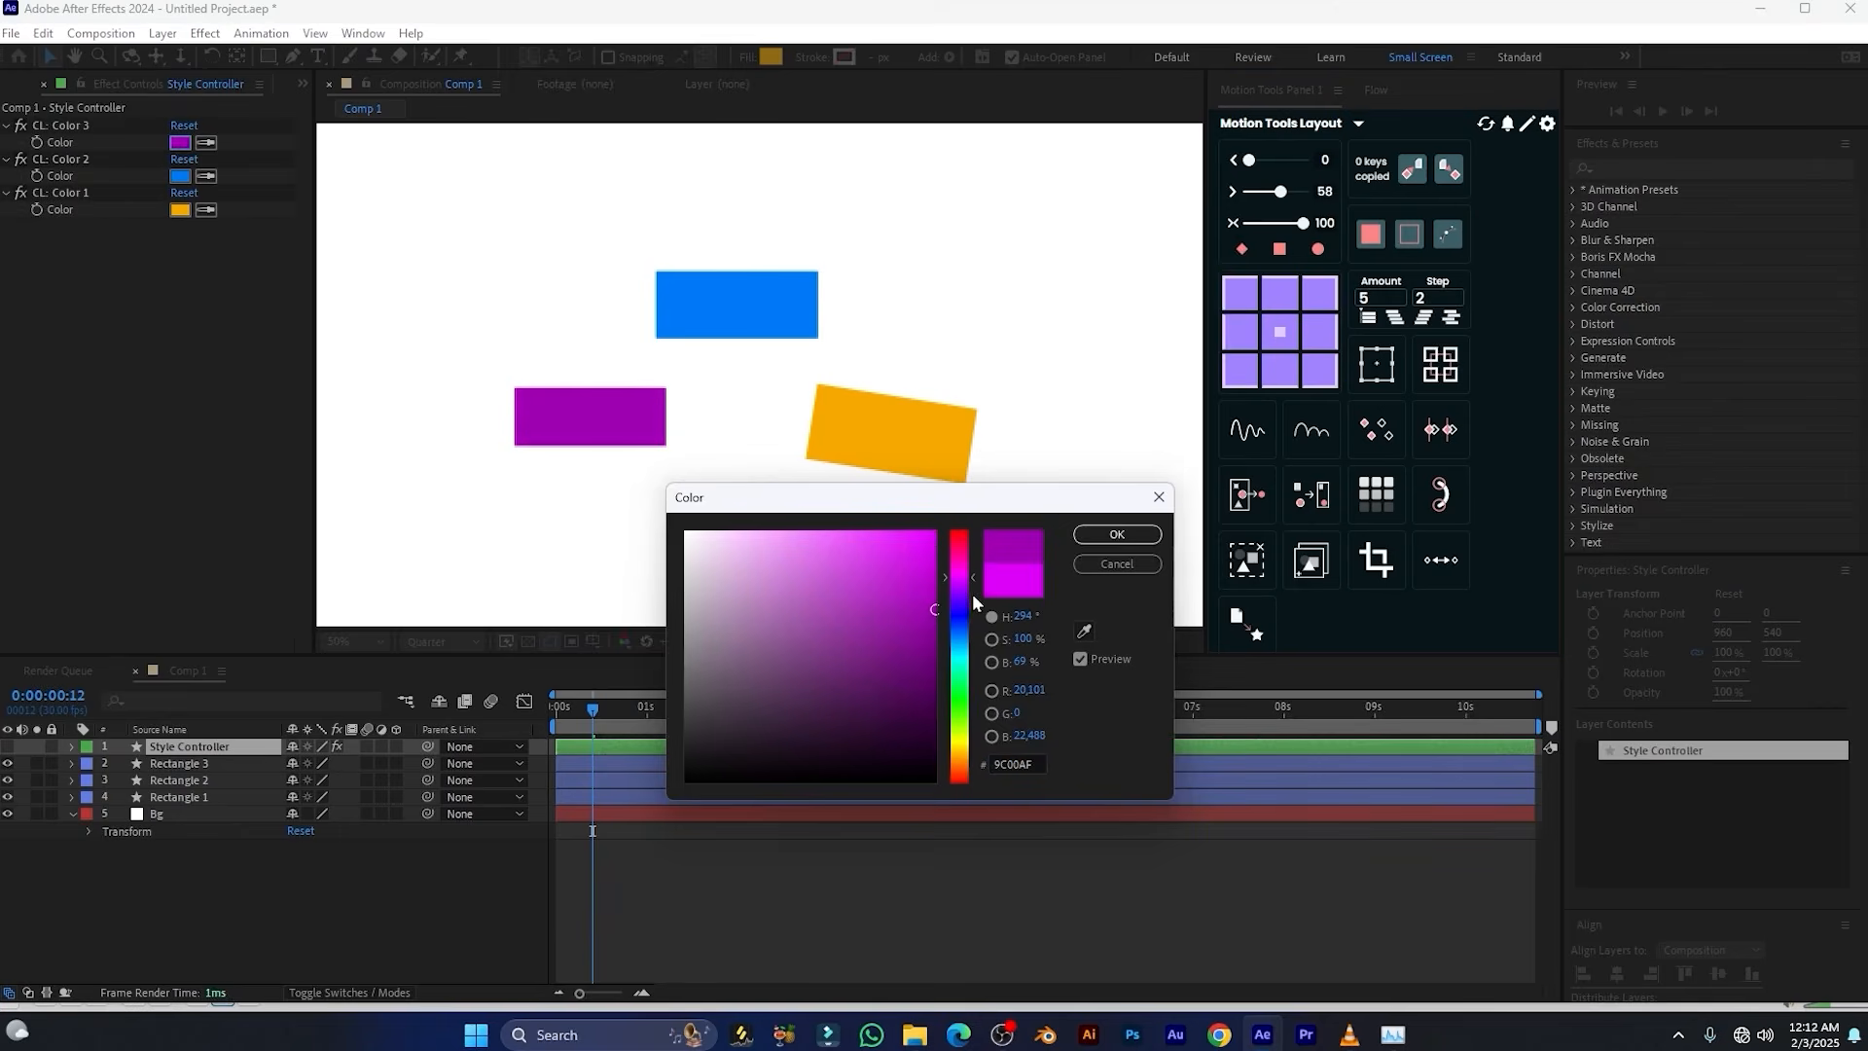
pyautogui.click(961, 658)
pyautogui.click(1113, 539)
# Change the CL: Color 1 control on the Style Controller to a darker, muted orange
pyautogui.click(180, 210)
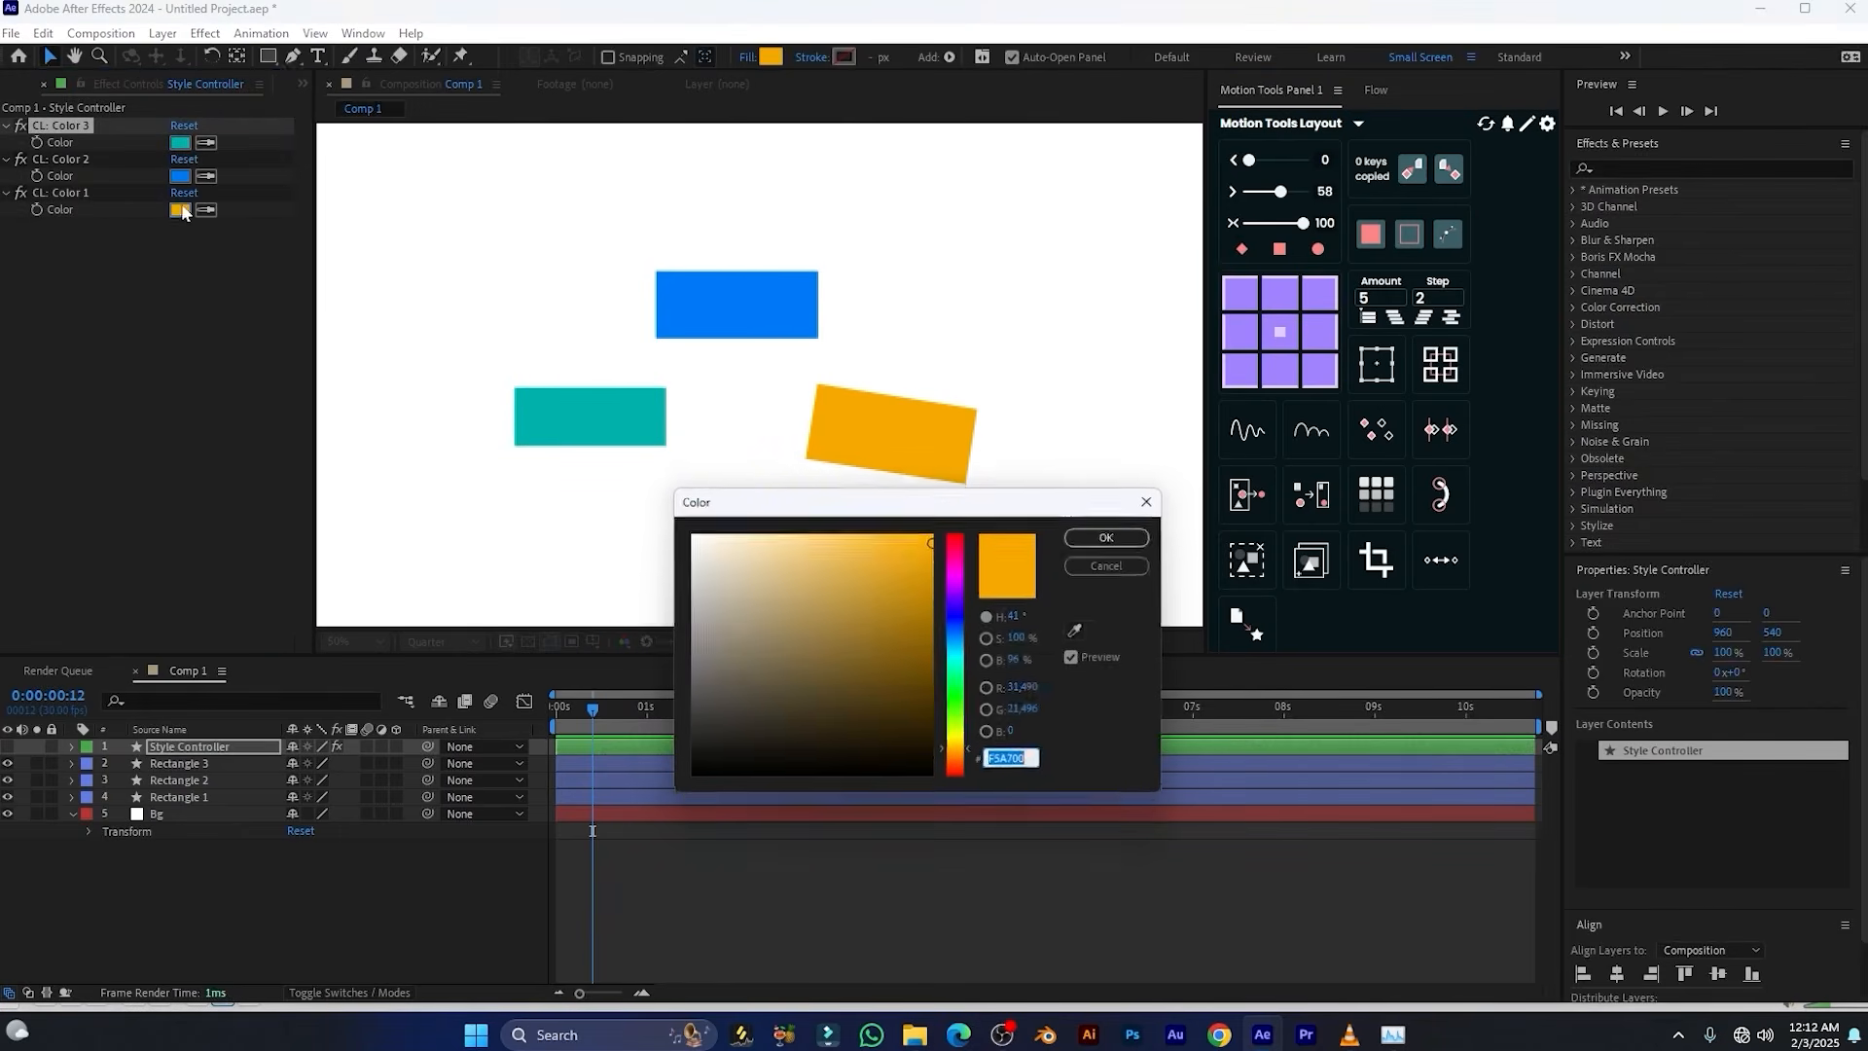
pyautogui.moveTo(912, 601); pyautogui.dragTo(873, 593)
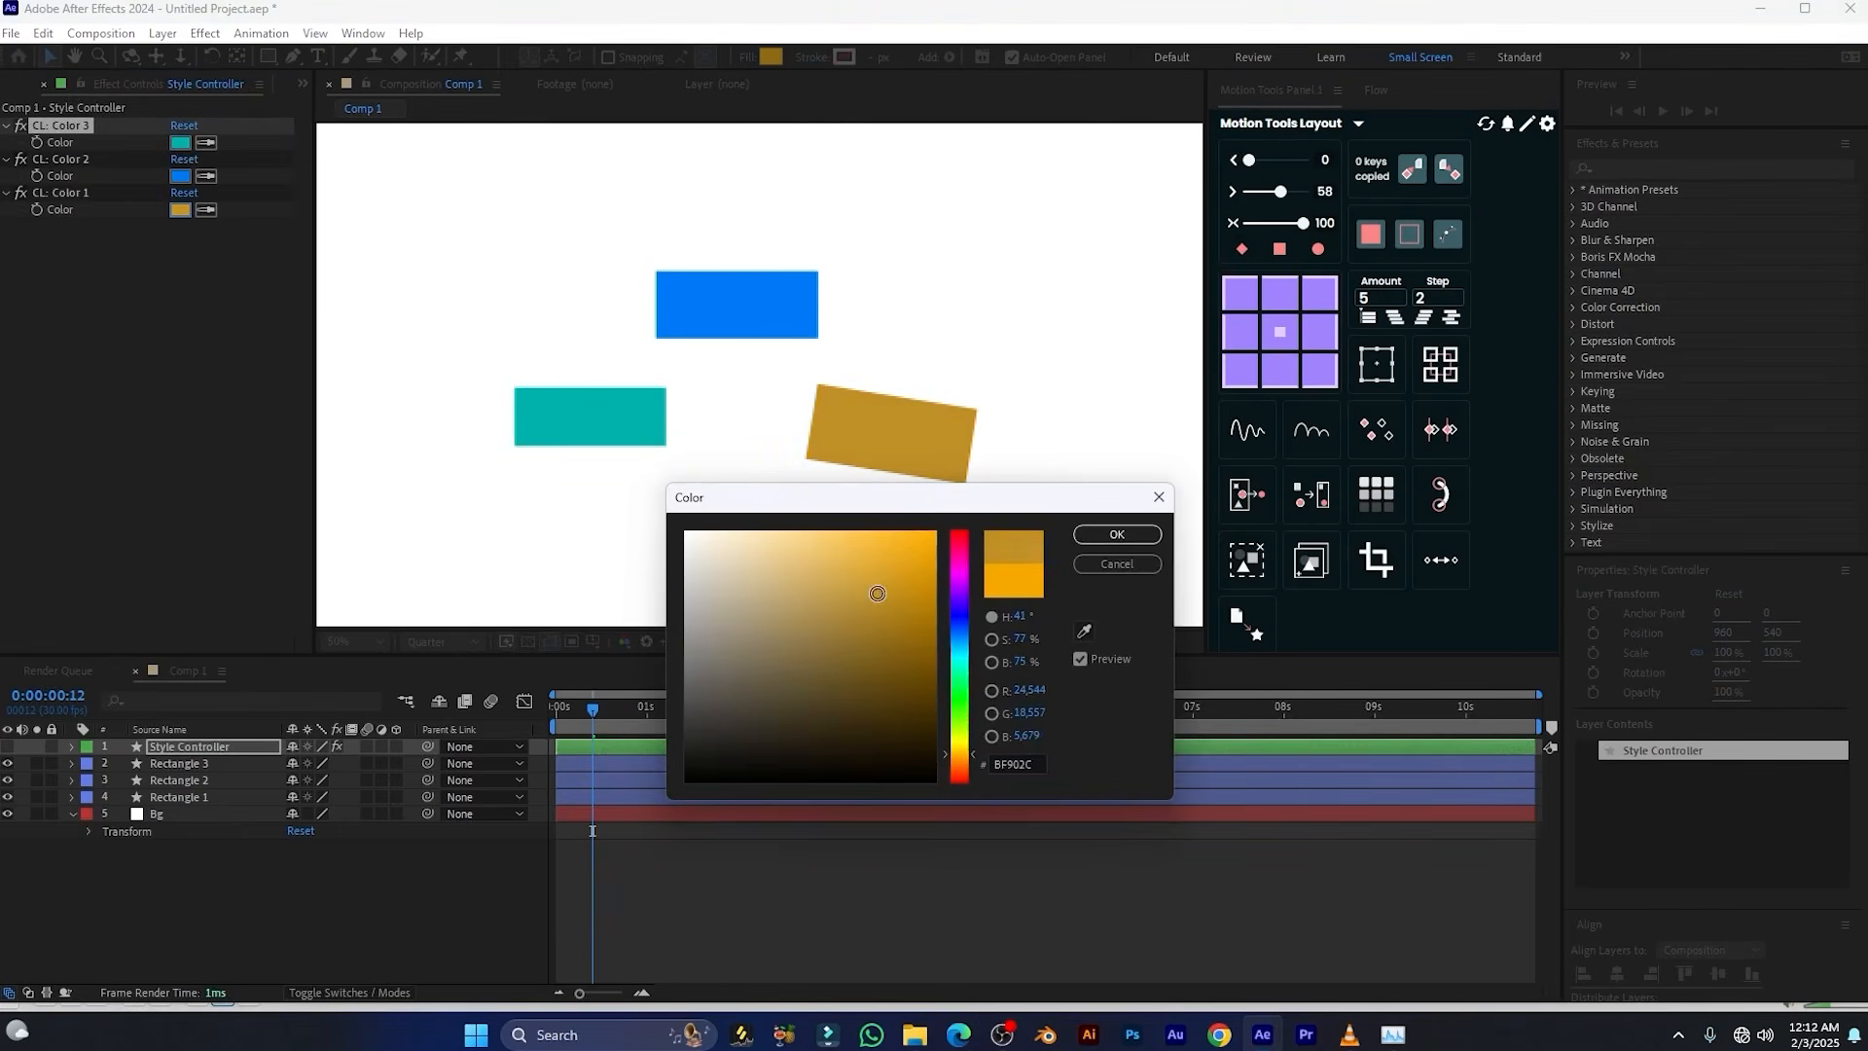
pyautogui.click(1116, 534)
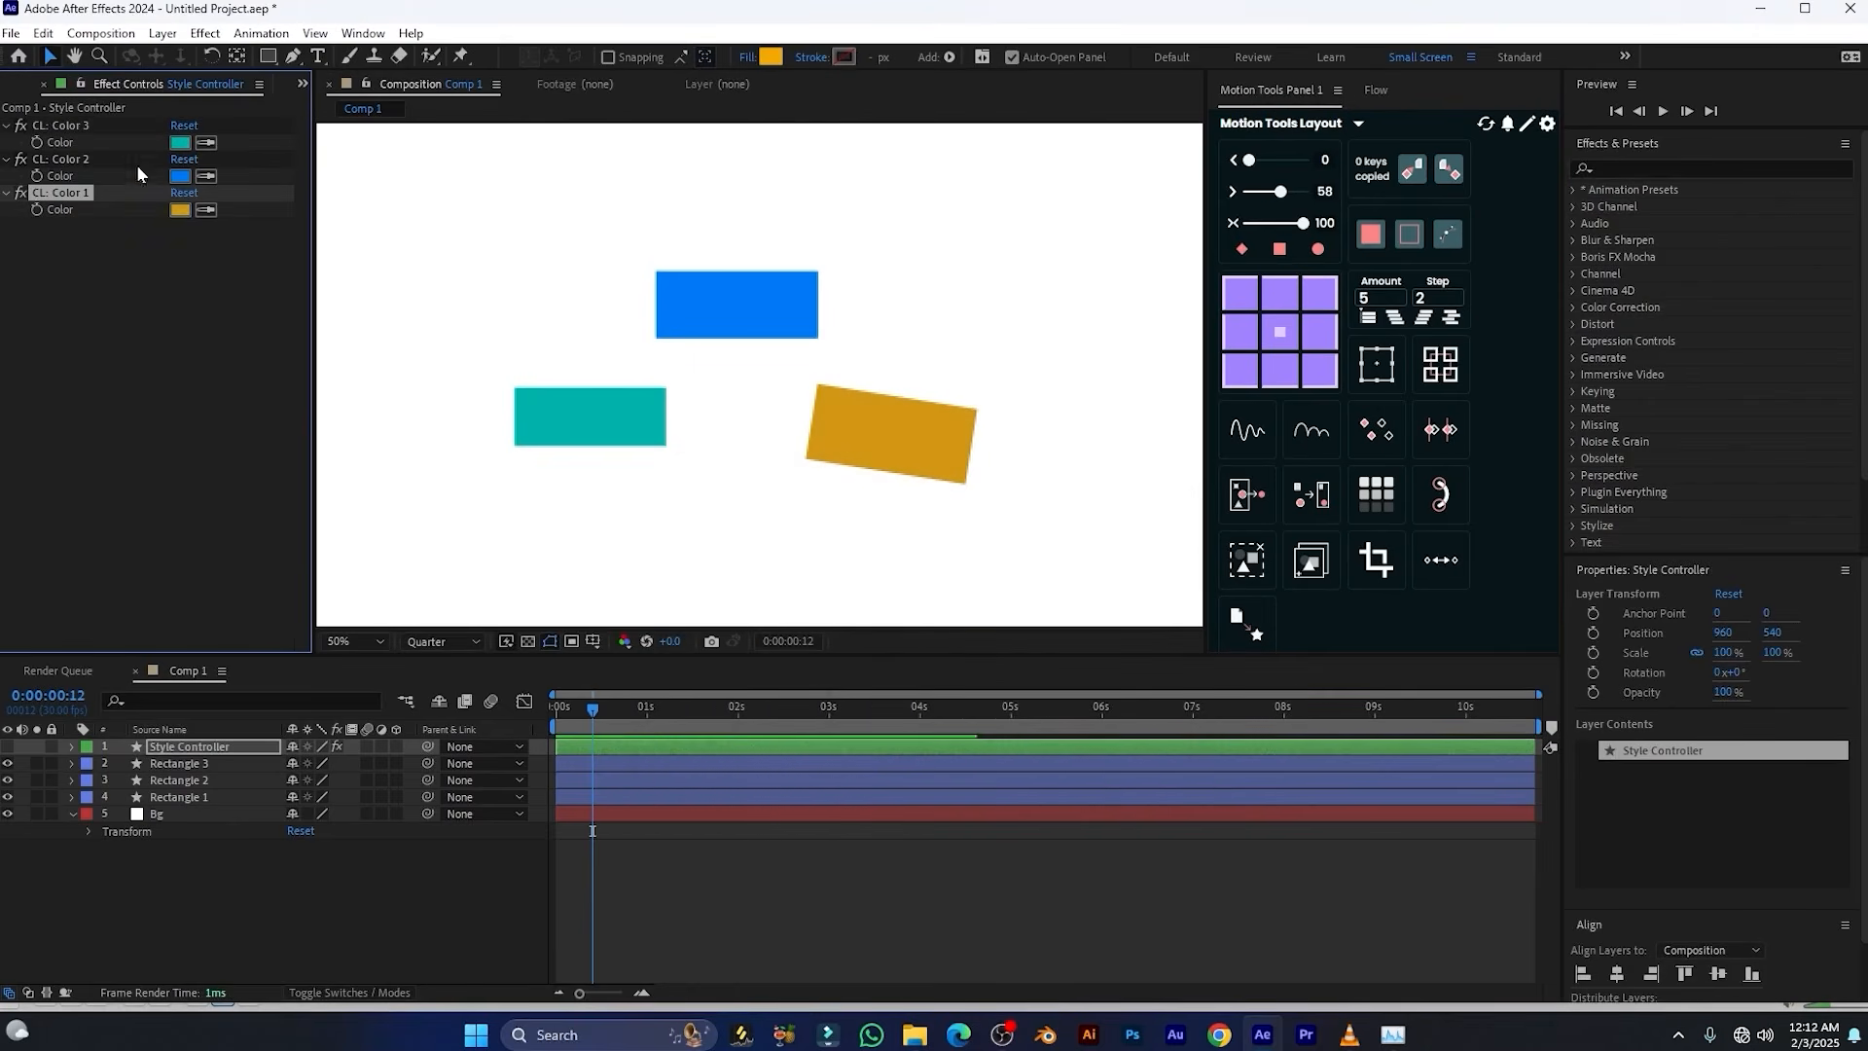
# Change the CL: Color 2 control on the Style Controller to a light blue
pyautogui.click(180, 176)
pyautogui.moveTo(880, 569); pyautogui.dragTo(934, 711)
pyautogui.click(1136, 537)
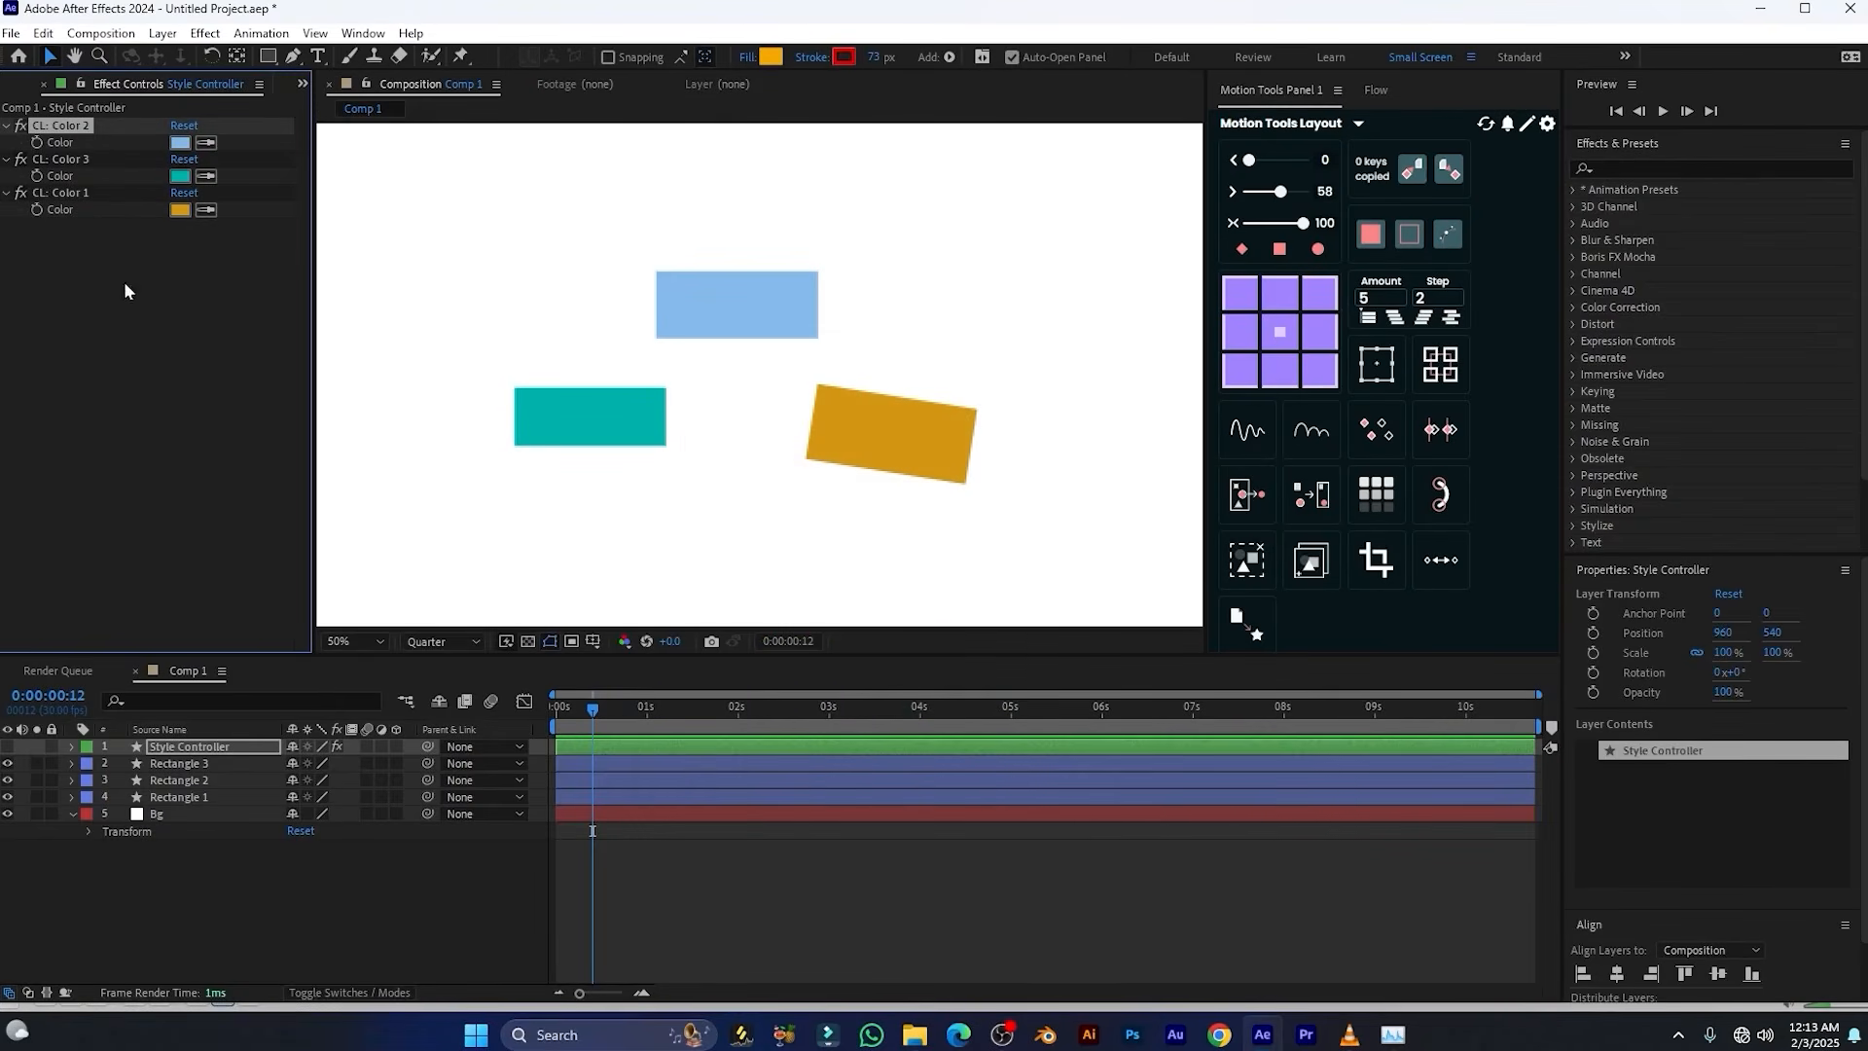
# Set the CL: Color 1 control on the Style Controller to a light yellow-orange
pyautogui.click(181, 209)
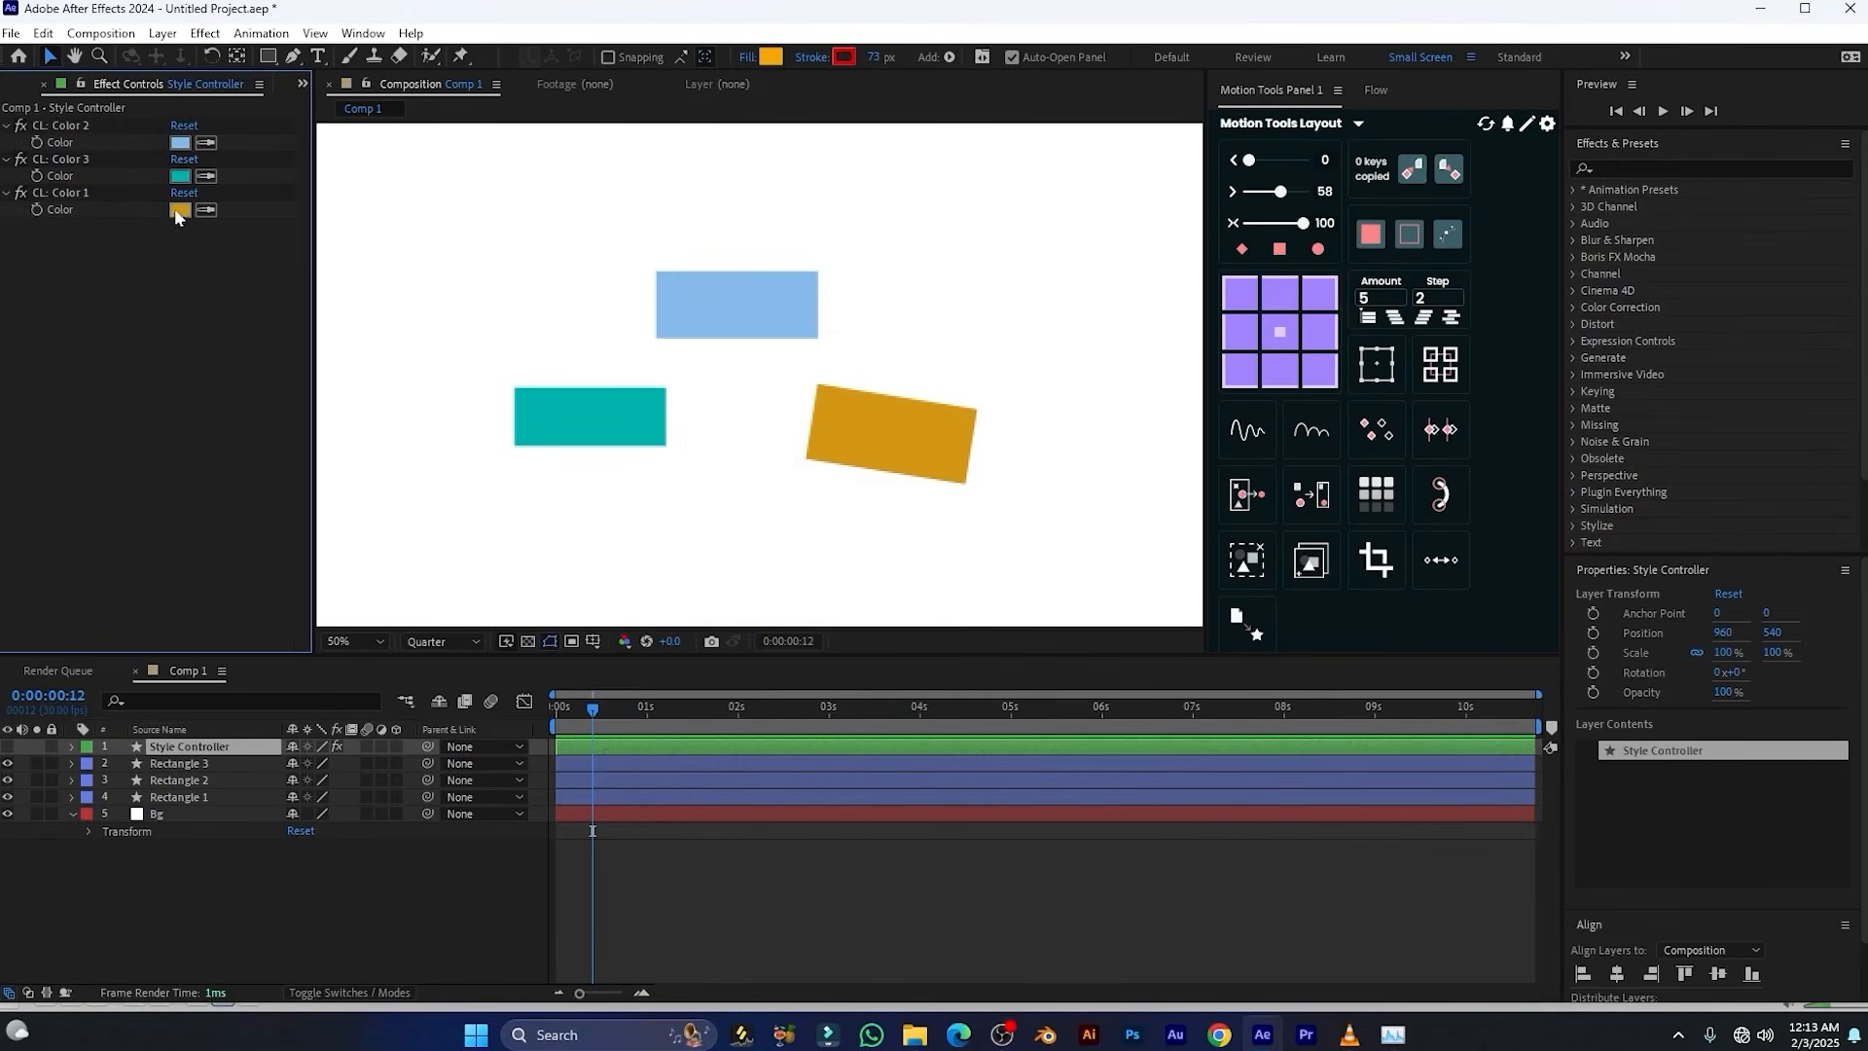
pyautogui.click(179, 210)
pyautogui.moveTo(798, 631); pyautogui.dragTo(853, 541)
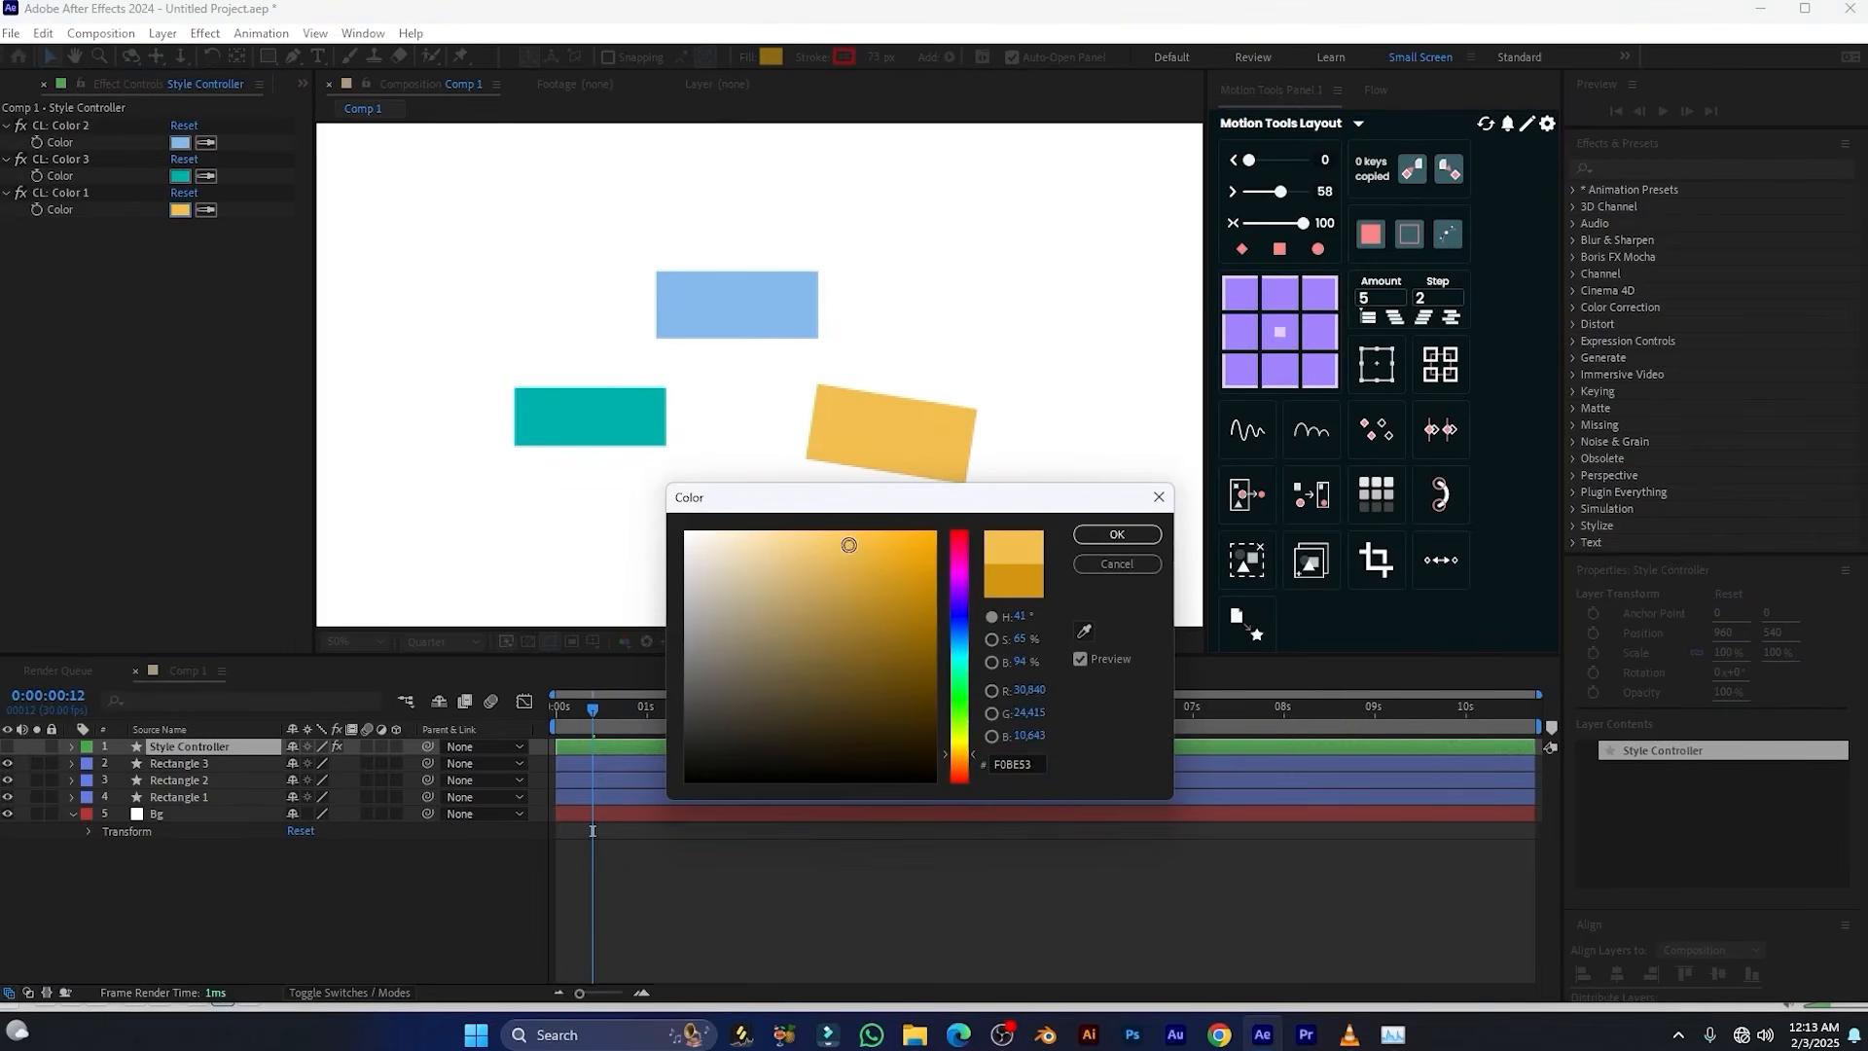
pyautogui.click(1116, 536)
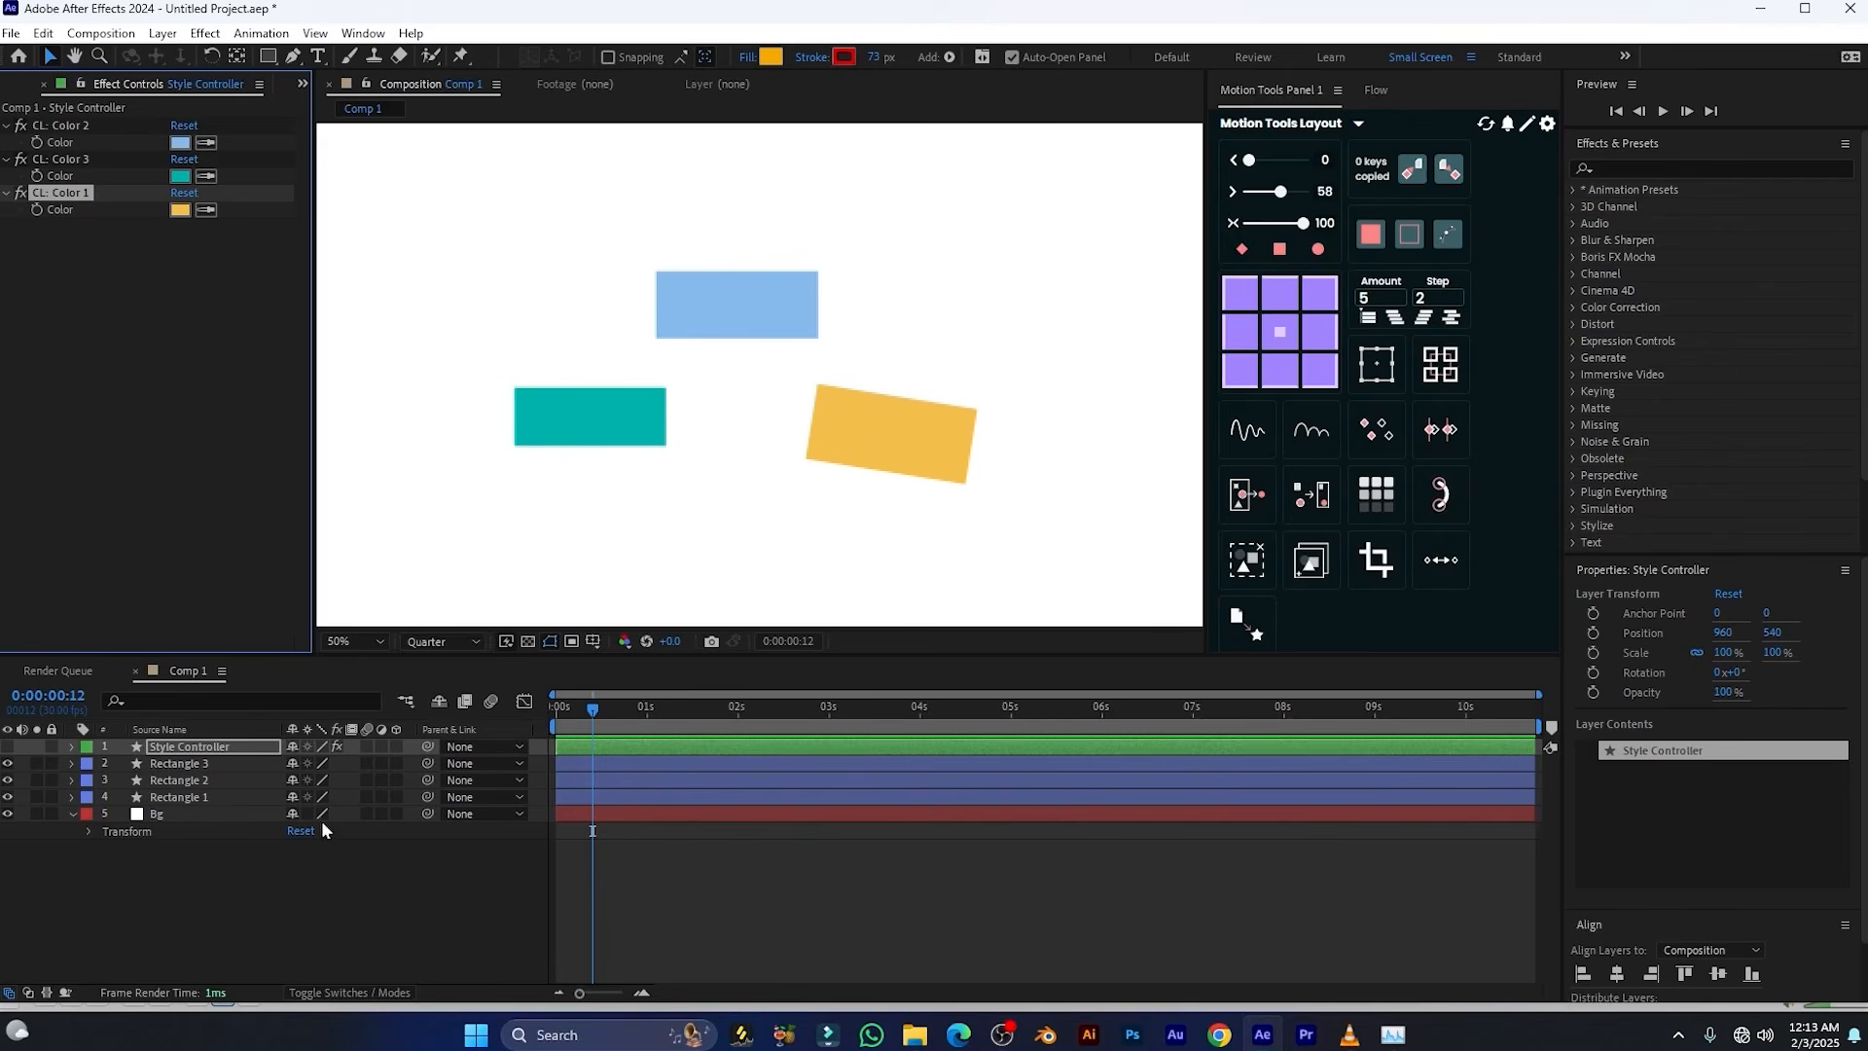
# Delete the Style Controller and all three rectangle layers, leaving only the Bg layer
pyautogui.click(224, 751)
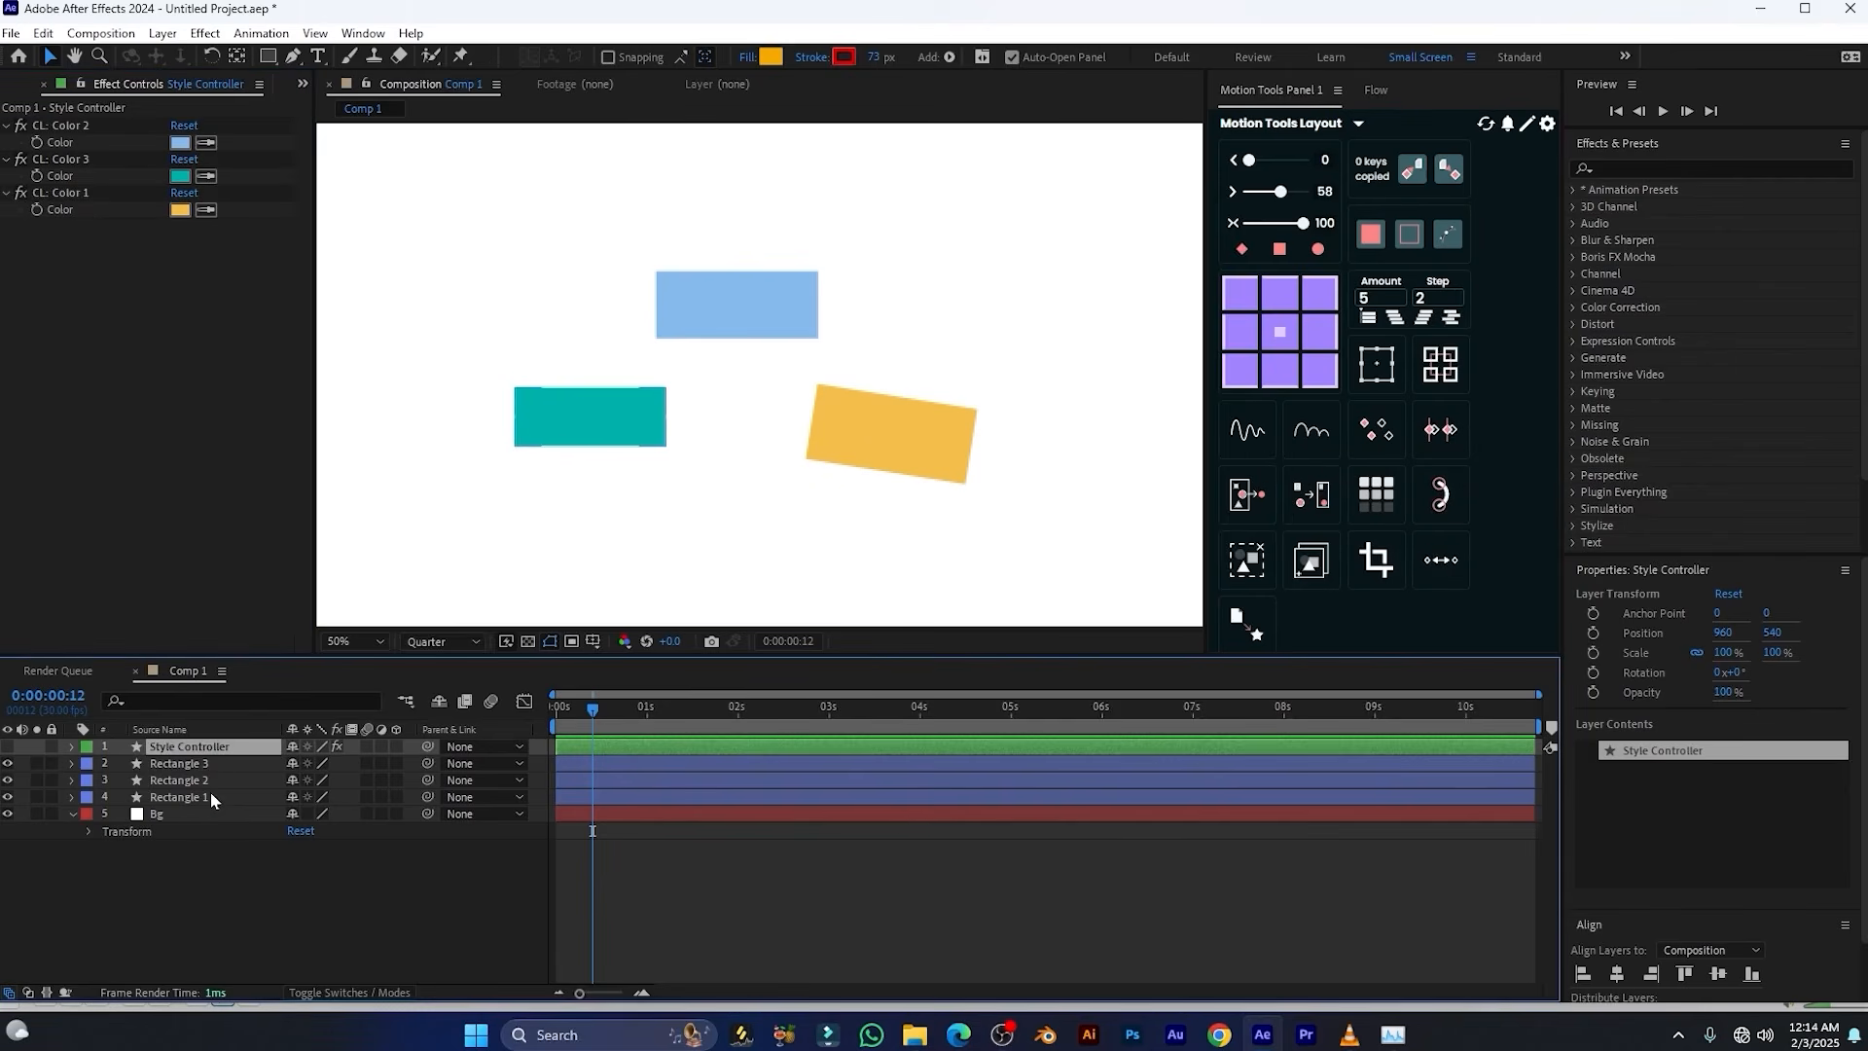
pyautogui.keyDown('shift'); pyautogui.click(211, 798); pyautogui.keyUp('shift')
pyautogui.press('Delete')
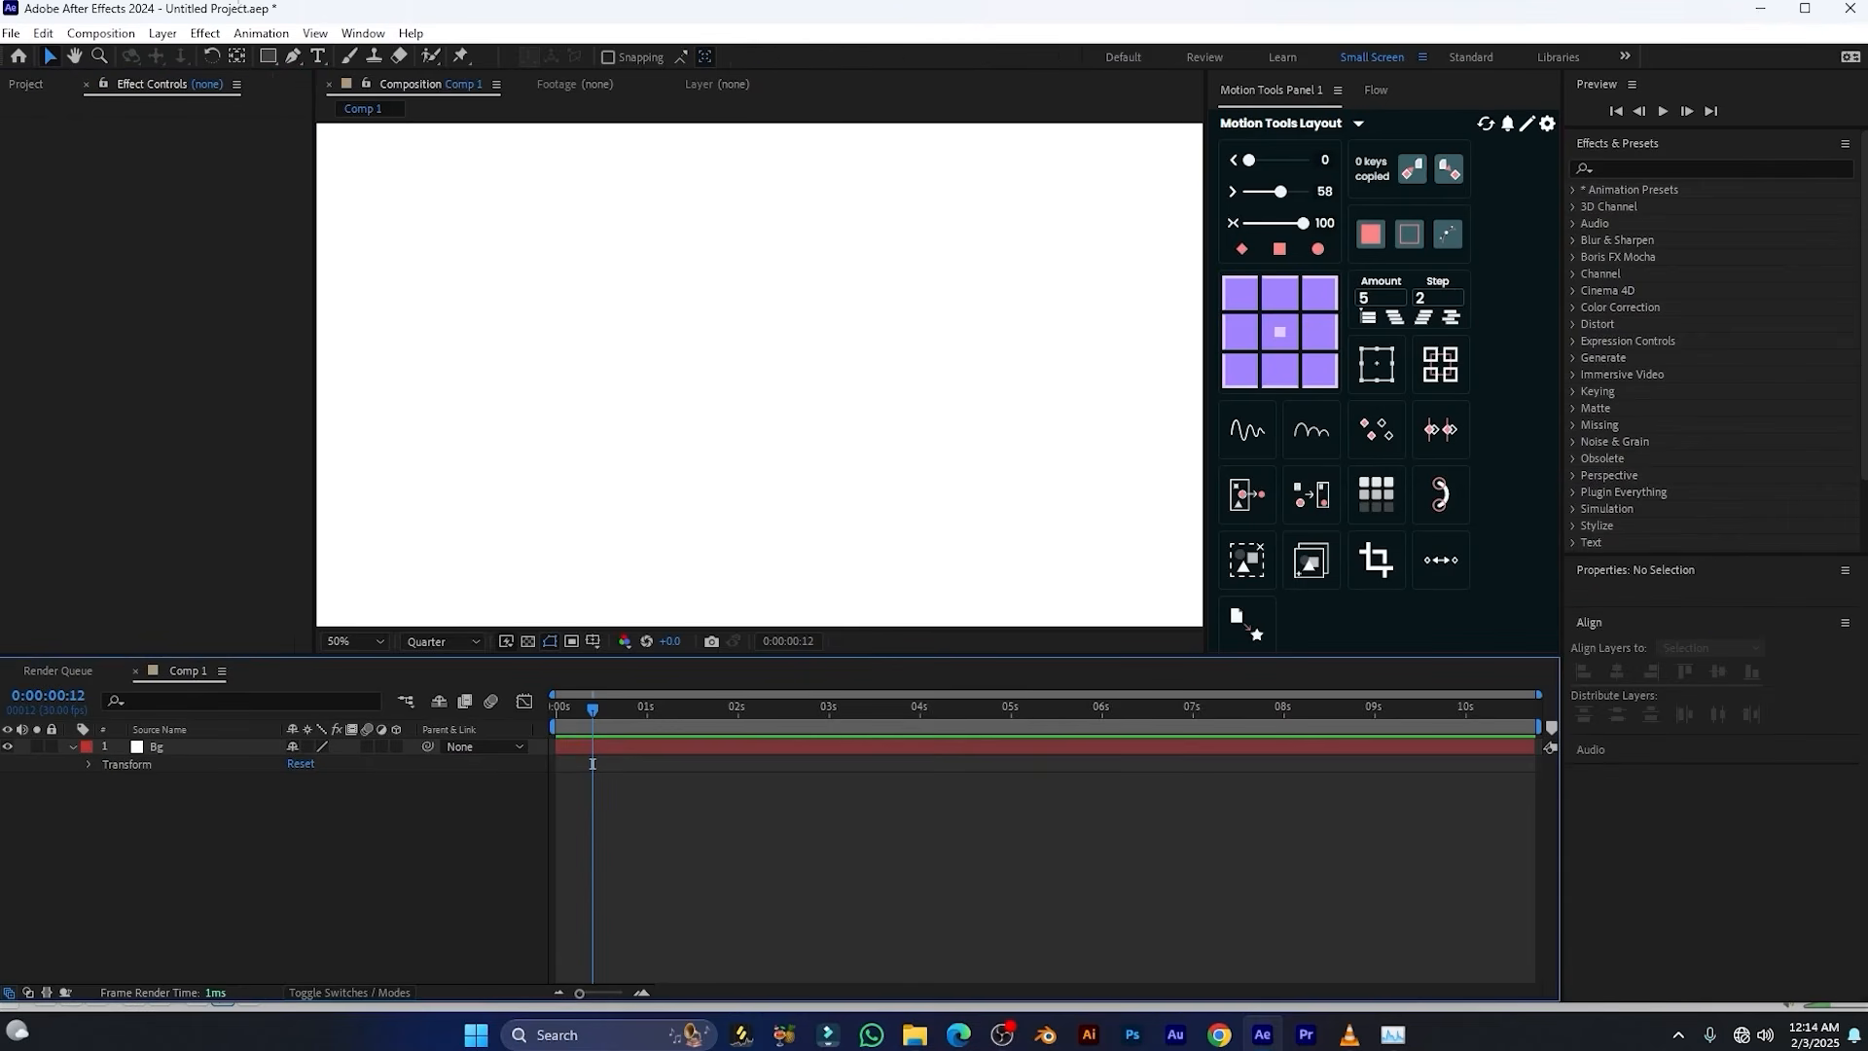
# Draw an orange rectangle about 444 by 230 px near the middle of the composition and set its stroke to none
pyautogui.click(267, 57)
pyautogui.moveTo(623, 286)
pyautogui.mouseDown()
pyautogui.moveTo(667, 325)
pyautogui.moveTo(858, 401)
pyautogui.mouseUp()
pyautogui.click(651, 59)
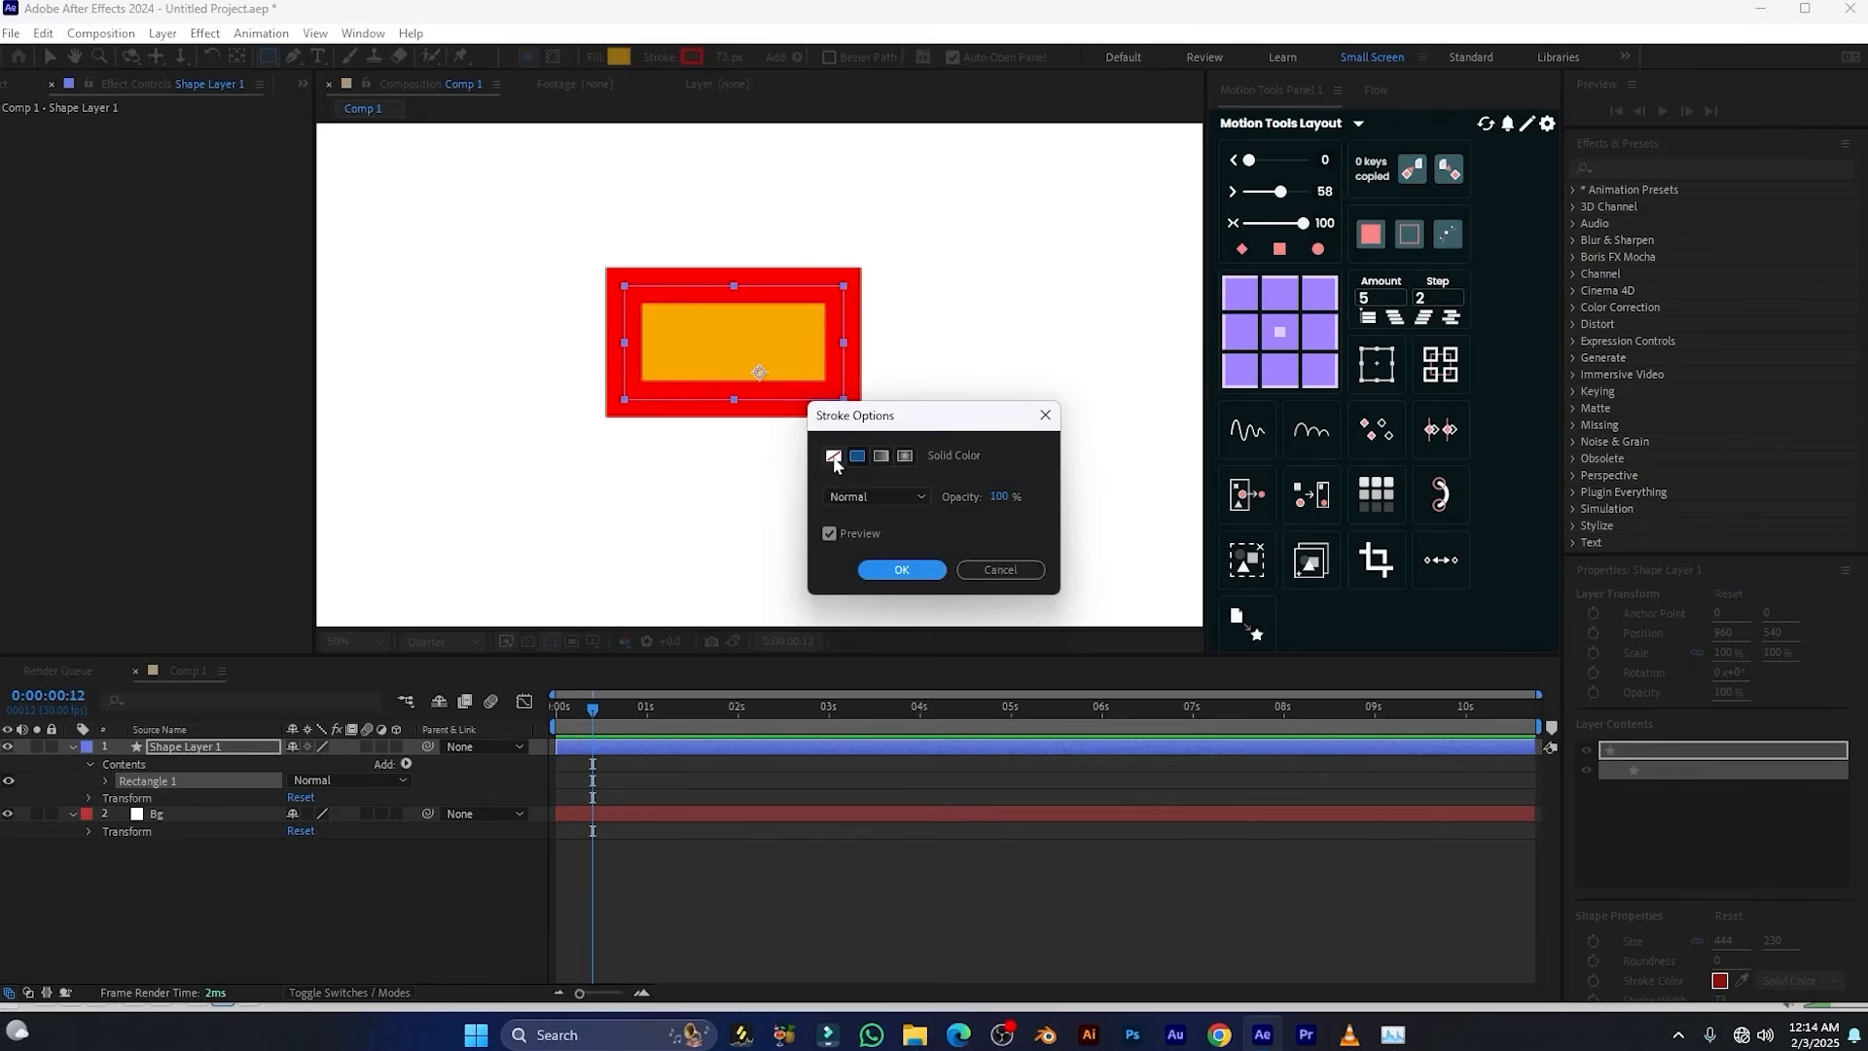
pyautogui.click(855, 442)
pyautogui.click(899, 564)
# Keyframe Shape Layer 1's position at 0:00:03:08 and add an earlier keyframe near 1:20 with X set to 633
pyautogui.moveTo(703, 708)
pyautogui.mouseDown()
pyautogui.moveTo(703, 742)
pyautogui.moveTo(861, 740)
pyautogui.moveTo(850, 727)
pyautogui.mouseUp()
pyautogui.press('p')
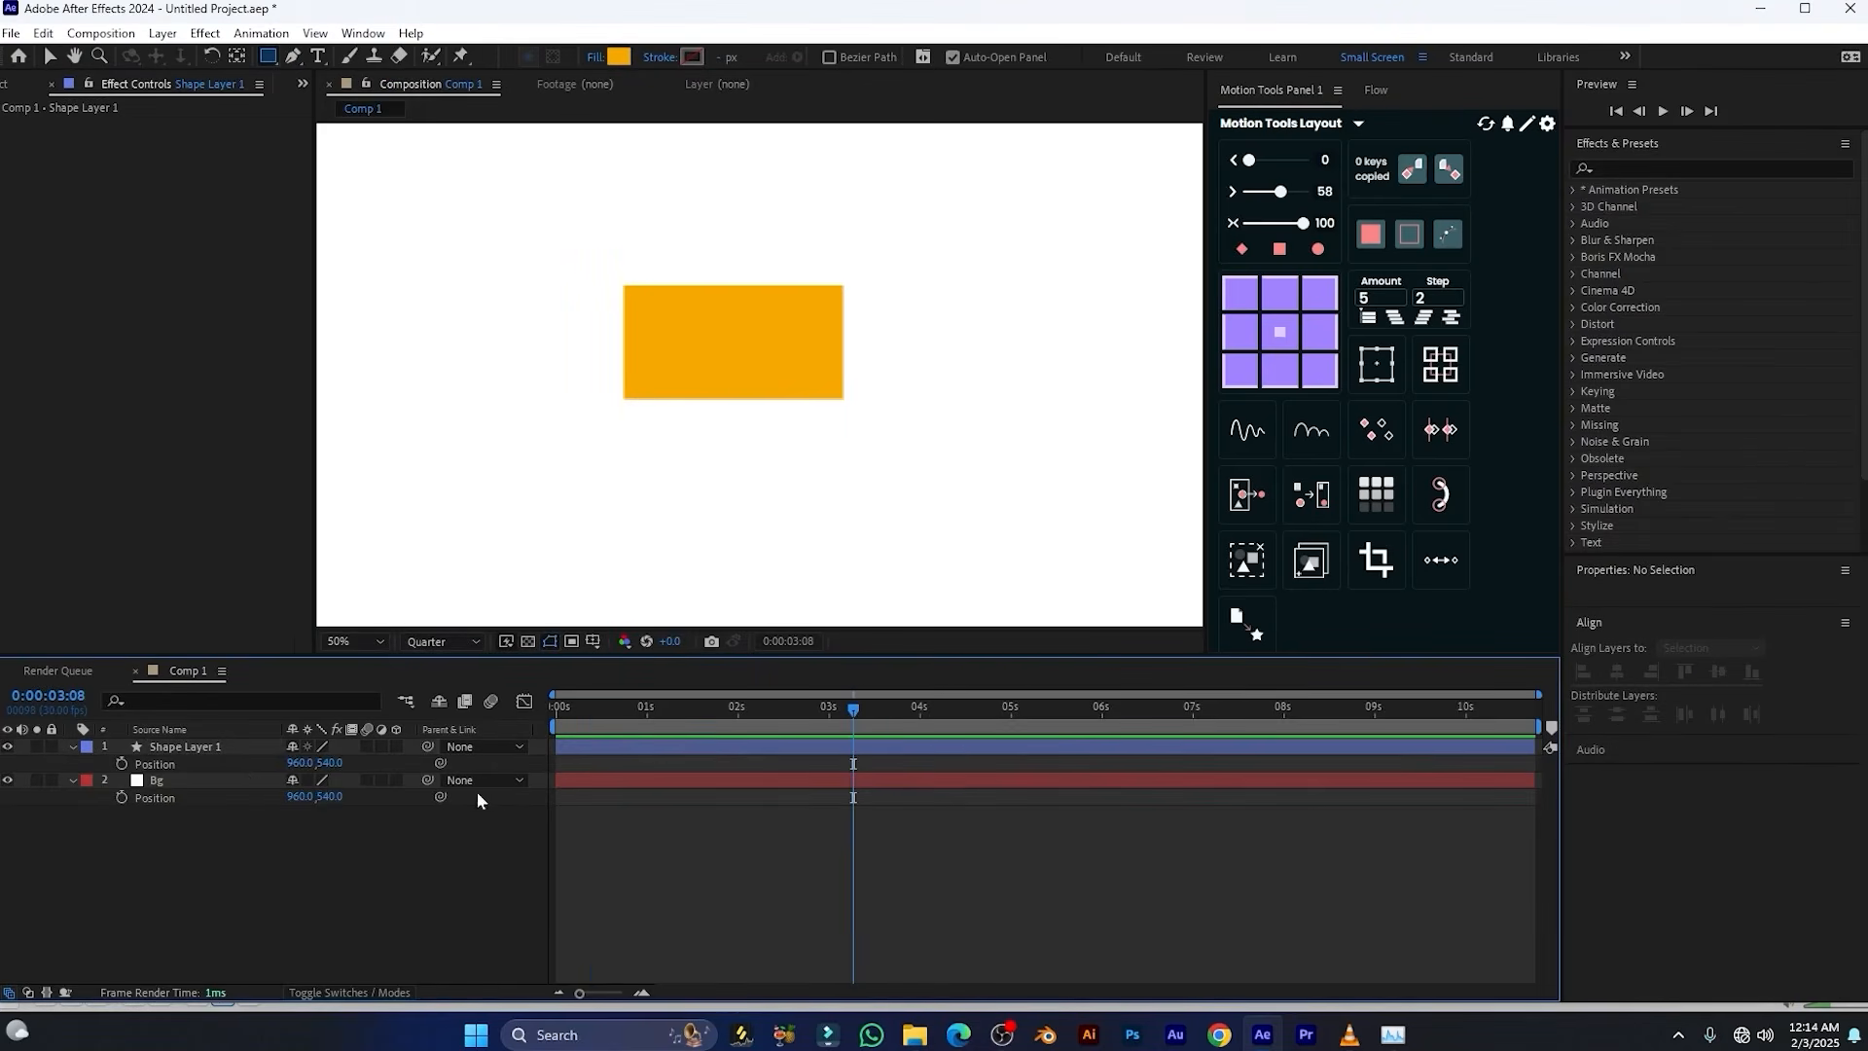
pyautogui.click(122, 764)
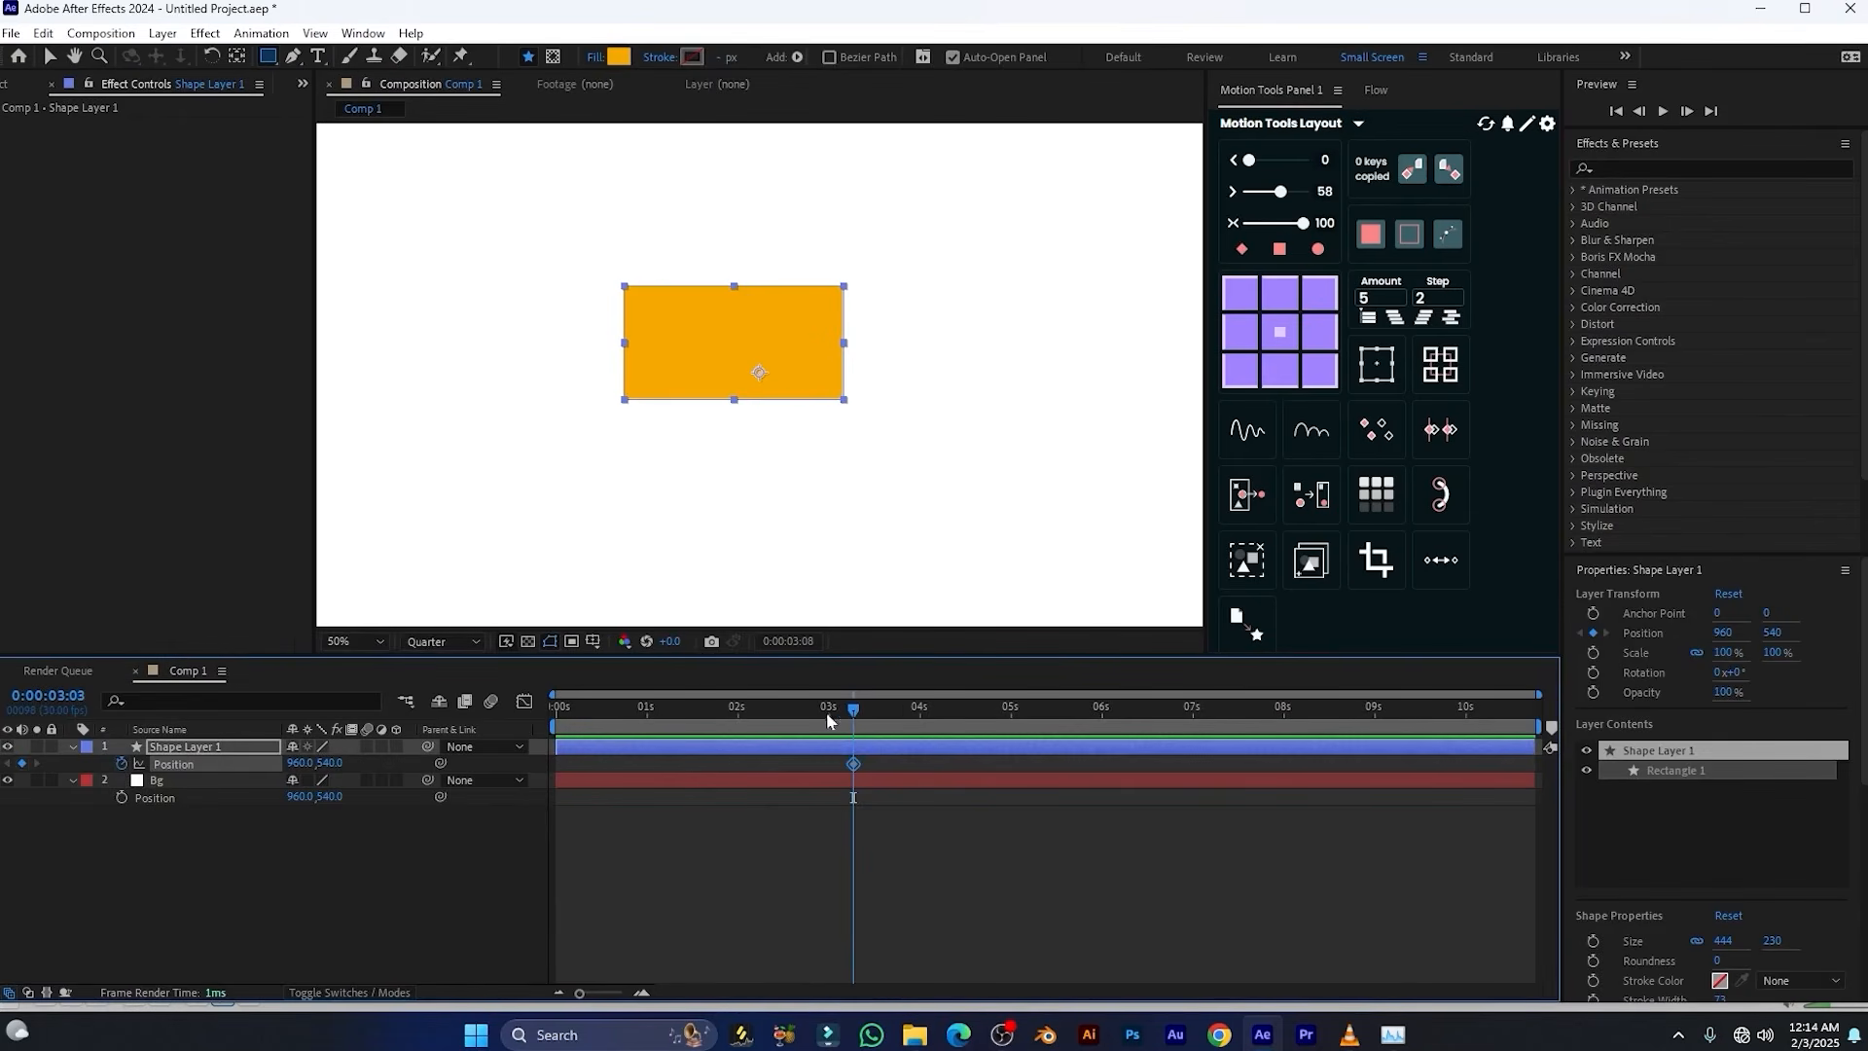
pyautogui.moveTo(826, 712); pyautogui.dragTo(713, 725)
pyautogui.moveTo(301, 763); pyautogui.dragTo(290, 763)
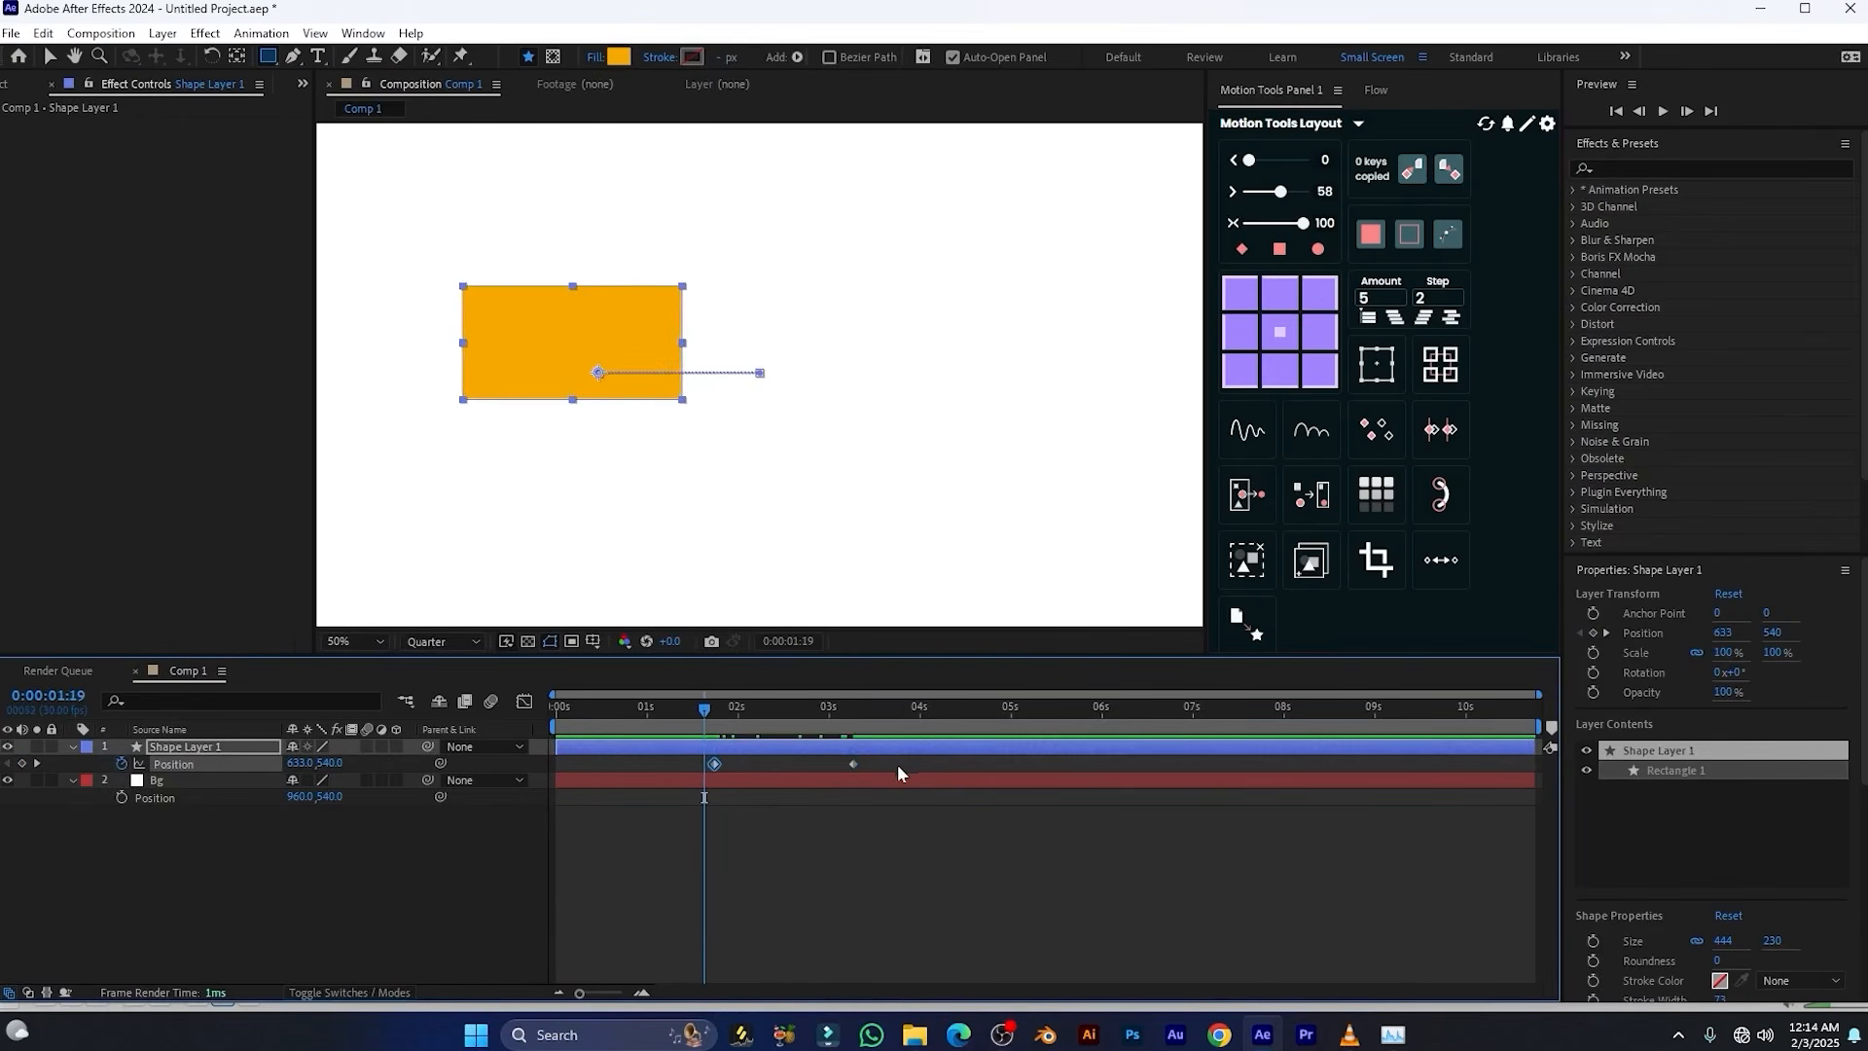
# Apply Loop In/Out to both of Shape Layer 1's position keyframes and preview the looping motion
pyautogui.moveTo(901, 761); pyautogui.dragTo(614, 792)
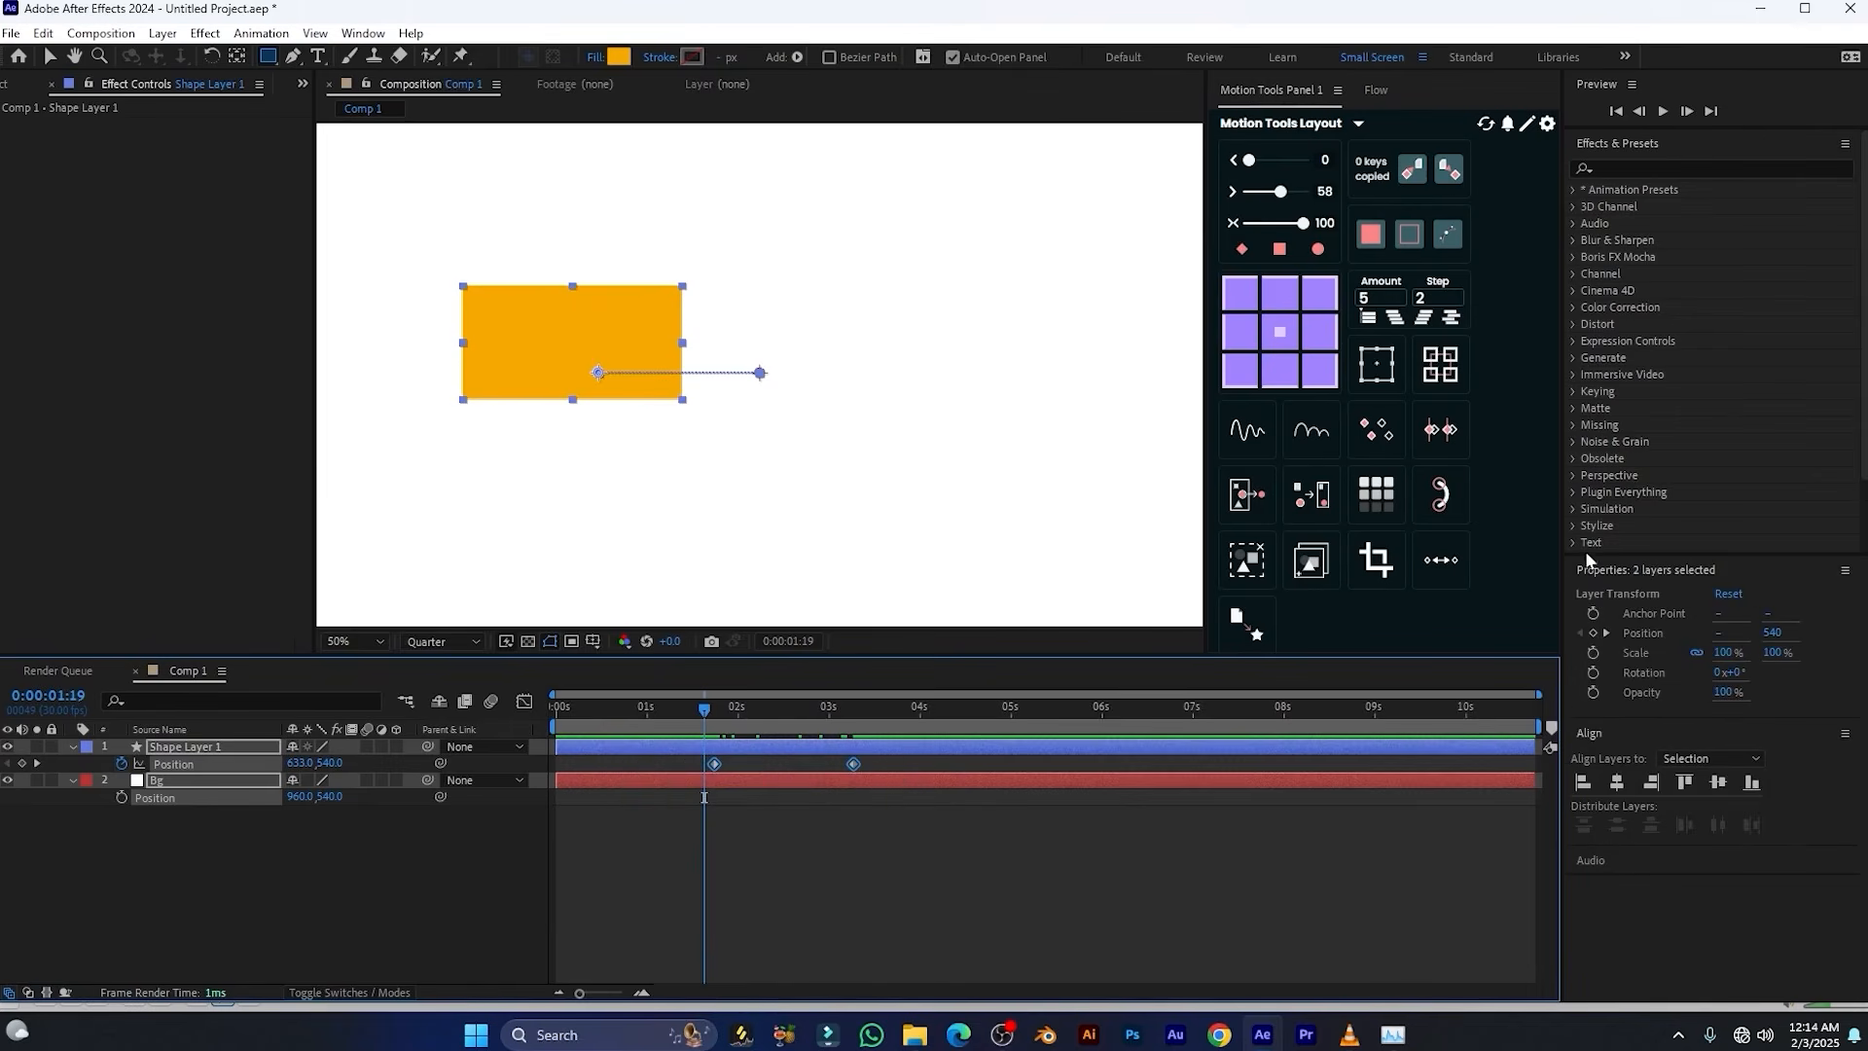
pyautogui.click(1455, 570)
pyautogui.moveTo(704, 710); pyautogui.dragTo(692, 711)
pyautogui.press('space')
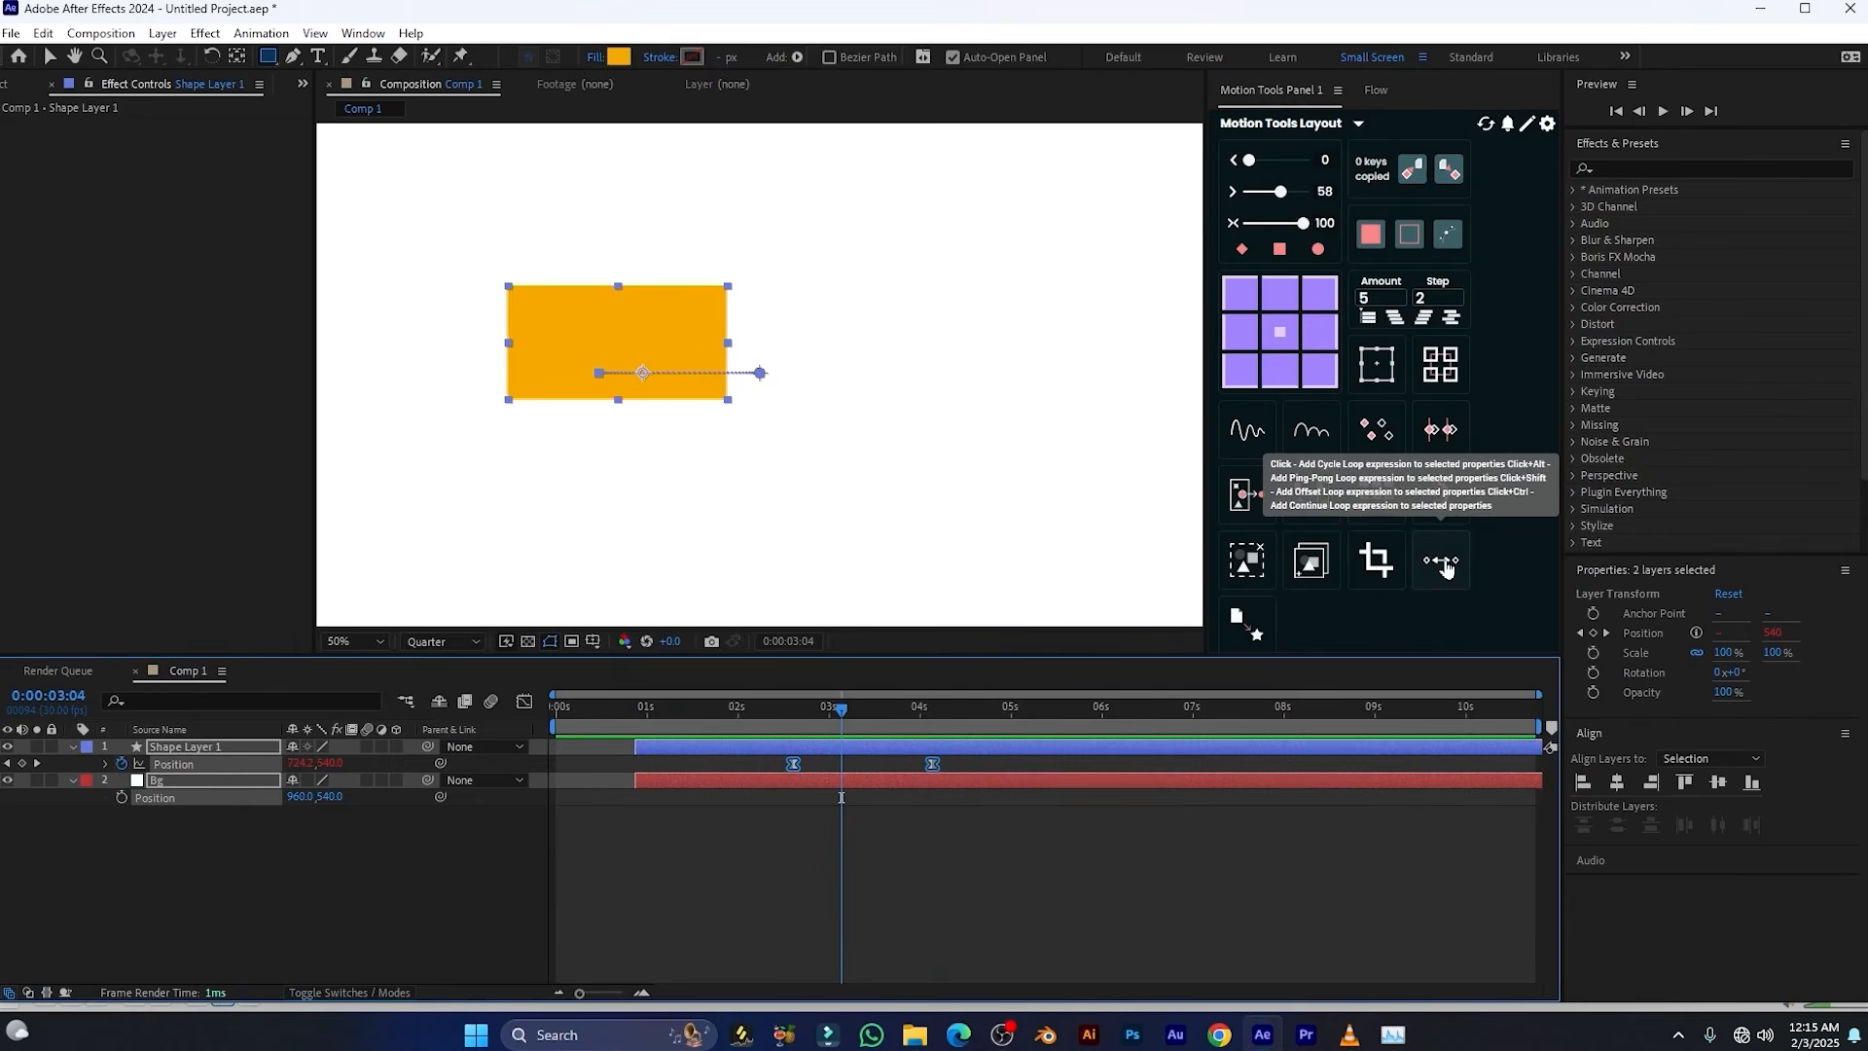
pyautogui.click(1447, 569)
pyautogui.press('space')
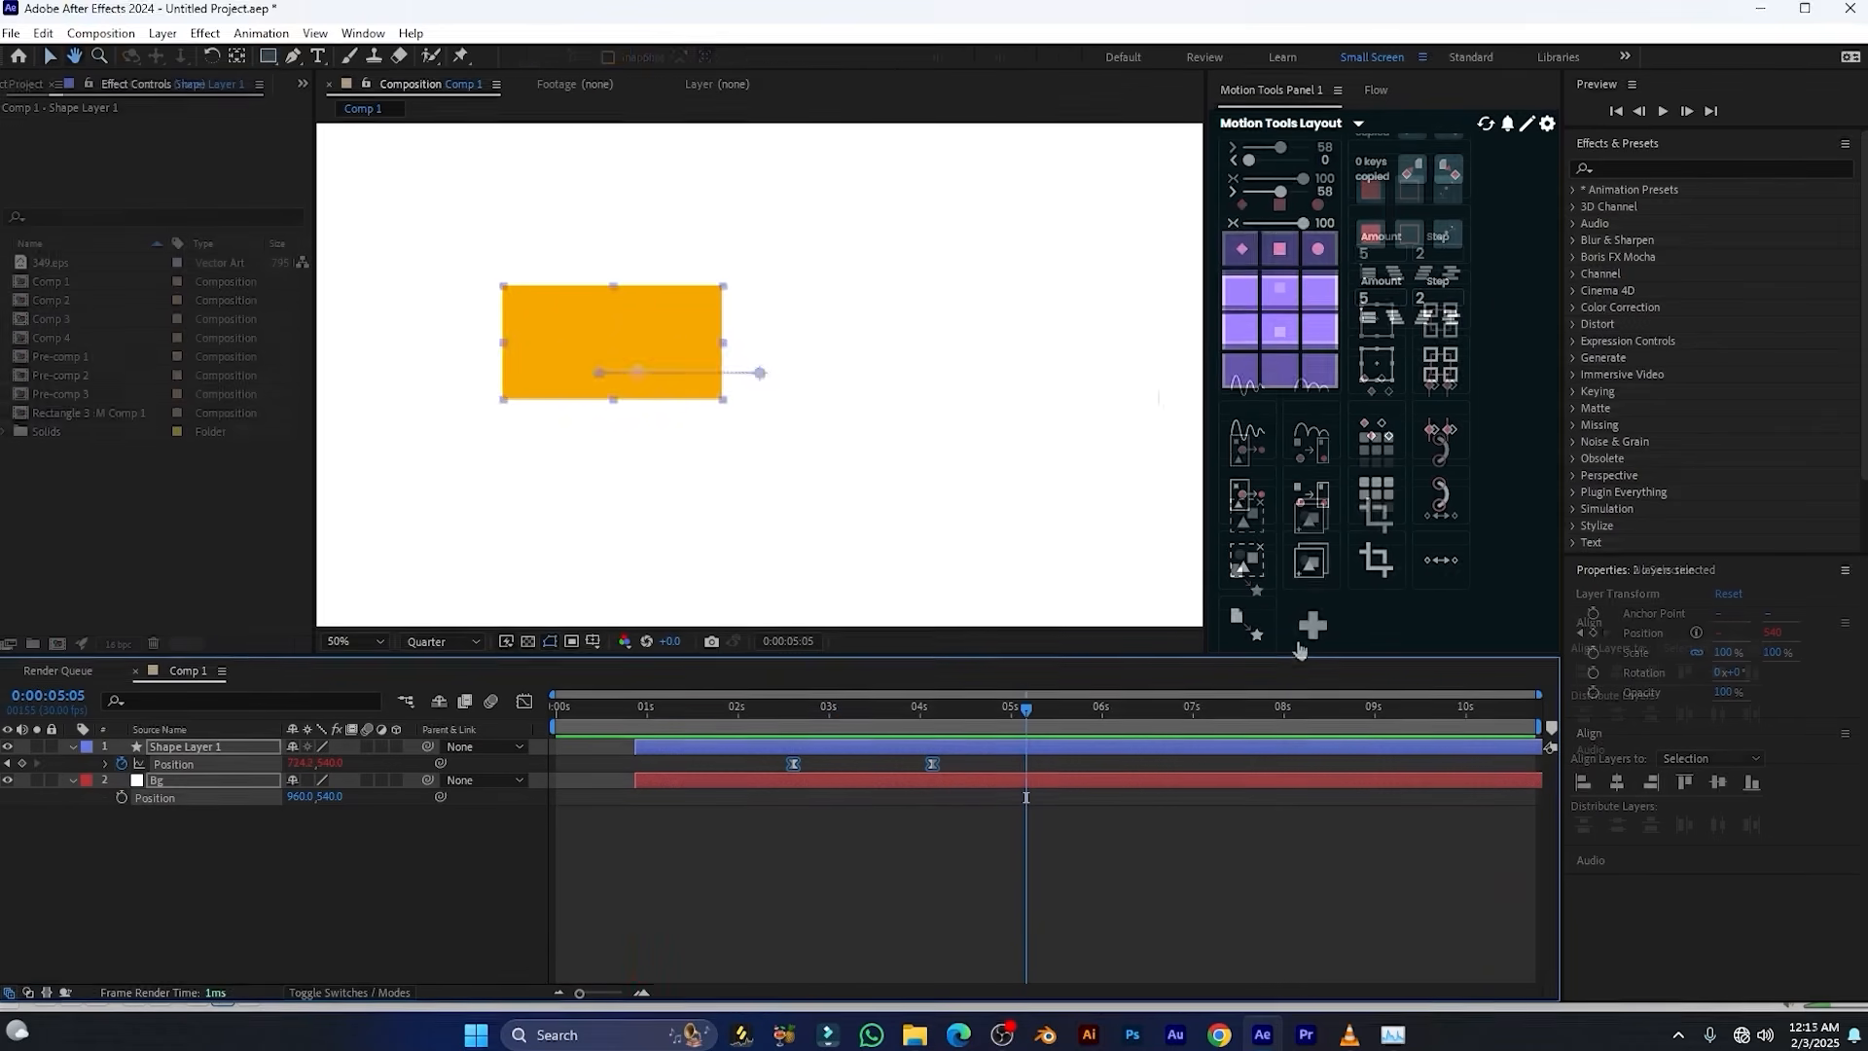
pyautogui.click(1211, 364)
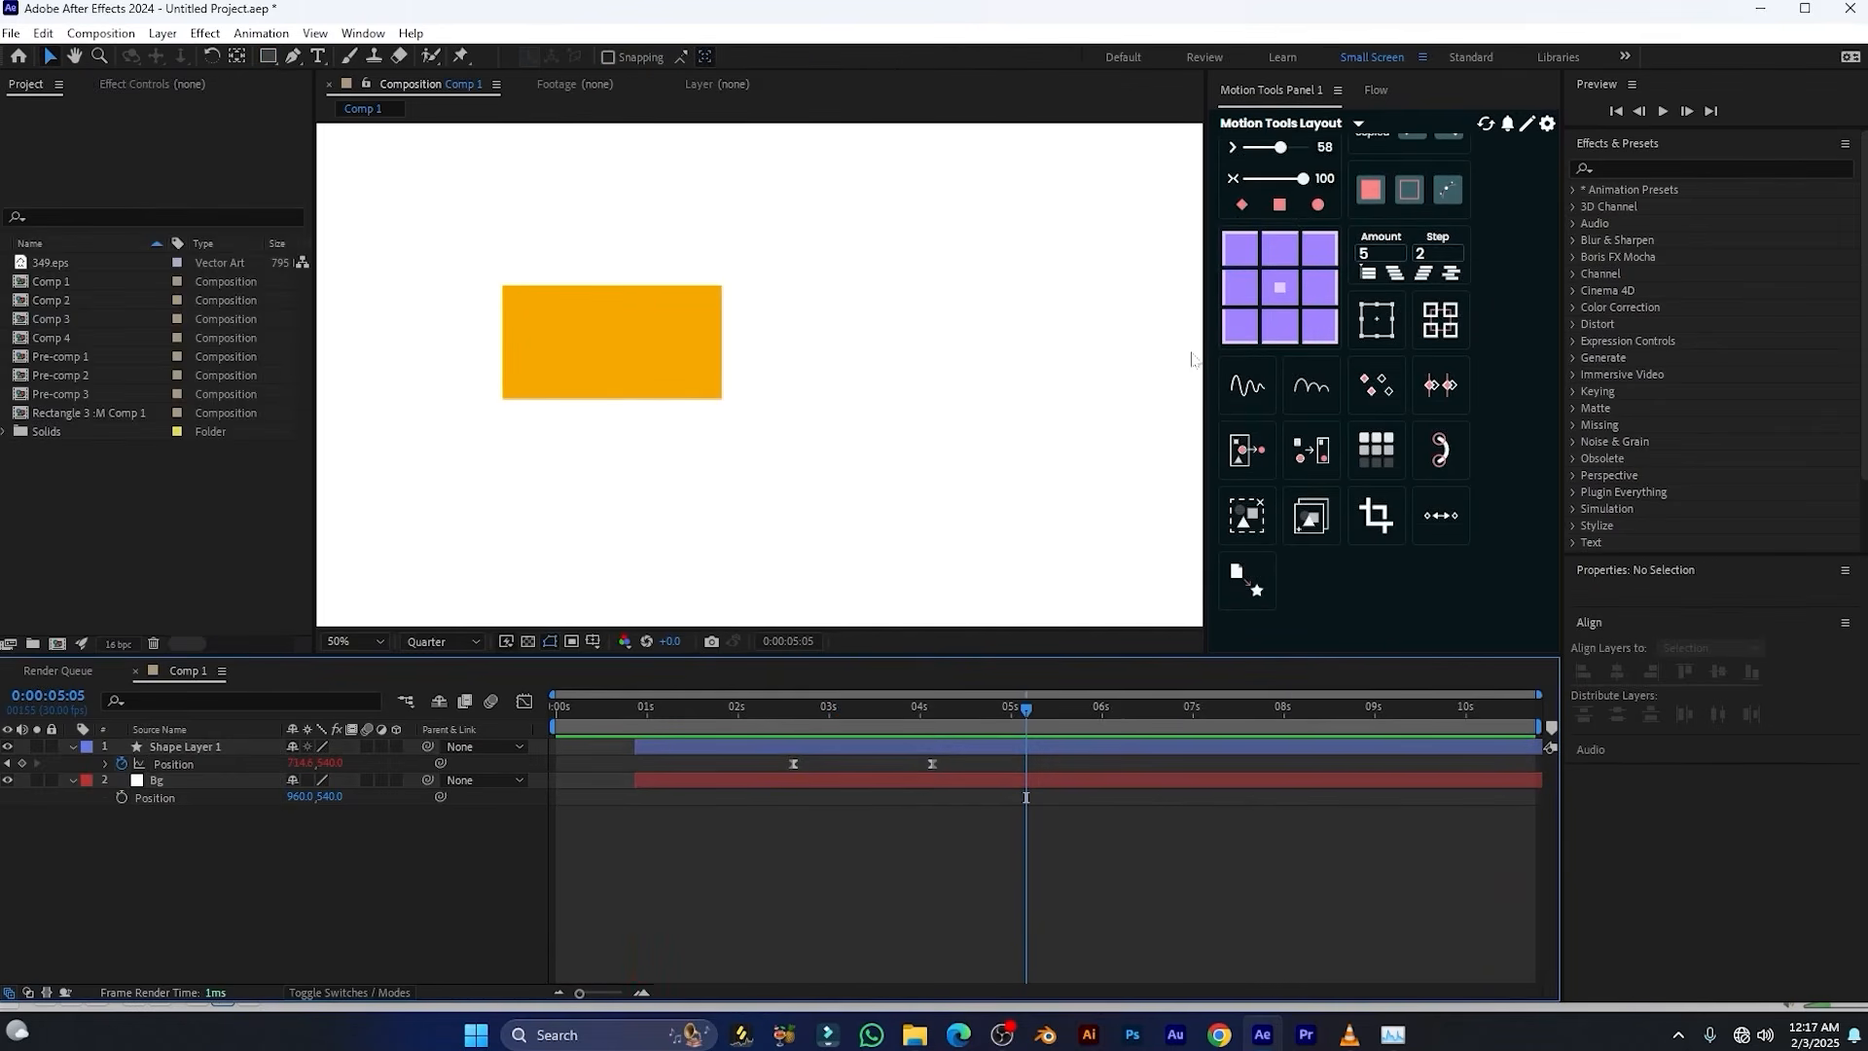
# Edit the Motion Tools layout, moving the Amount/Step stagger tool below the null tools and Fix Keys Time beside Crop Comp
pyautogui.click(1527, 131)
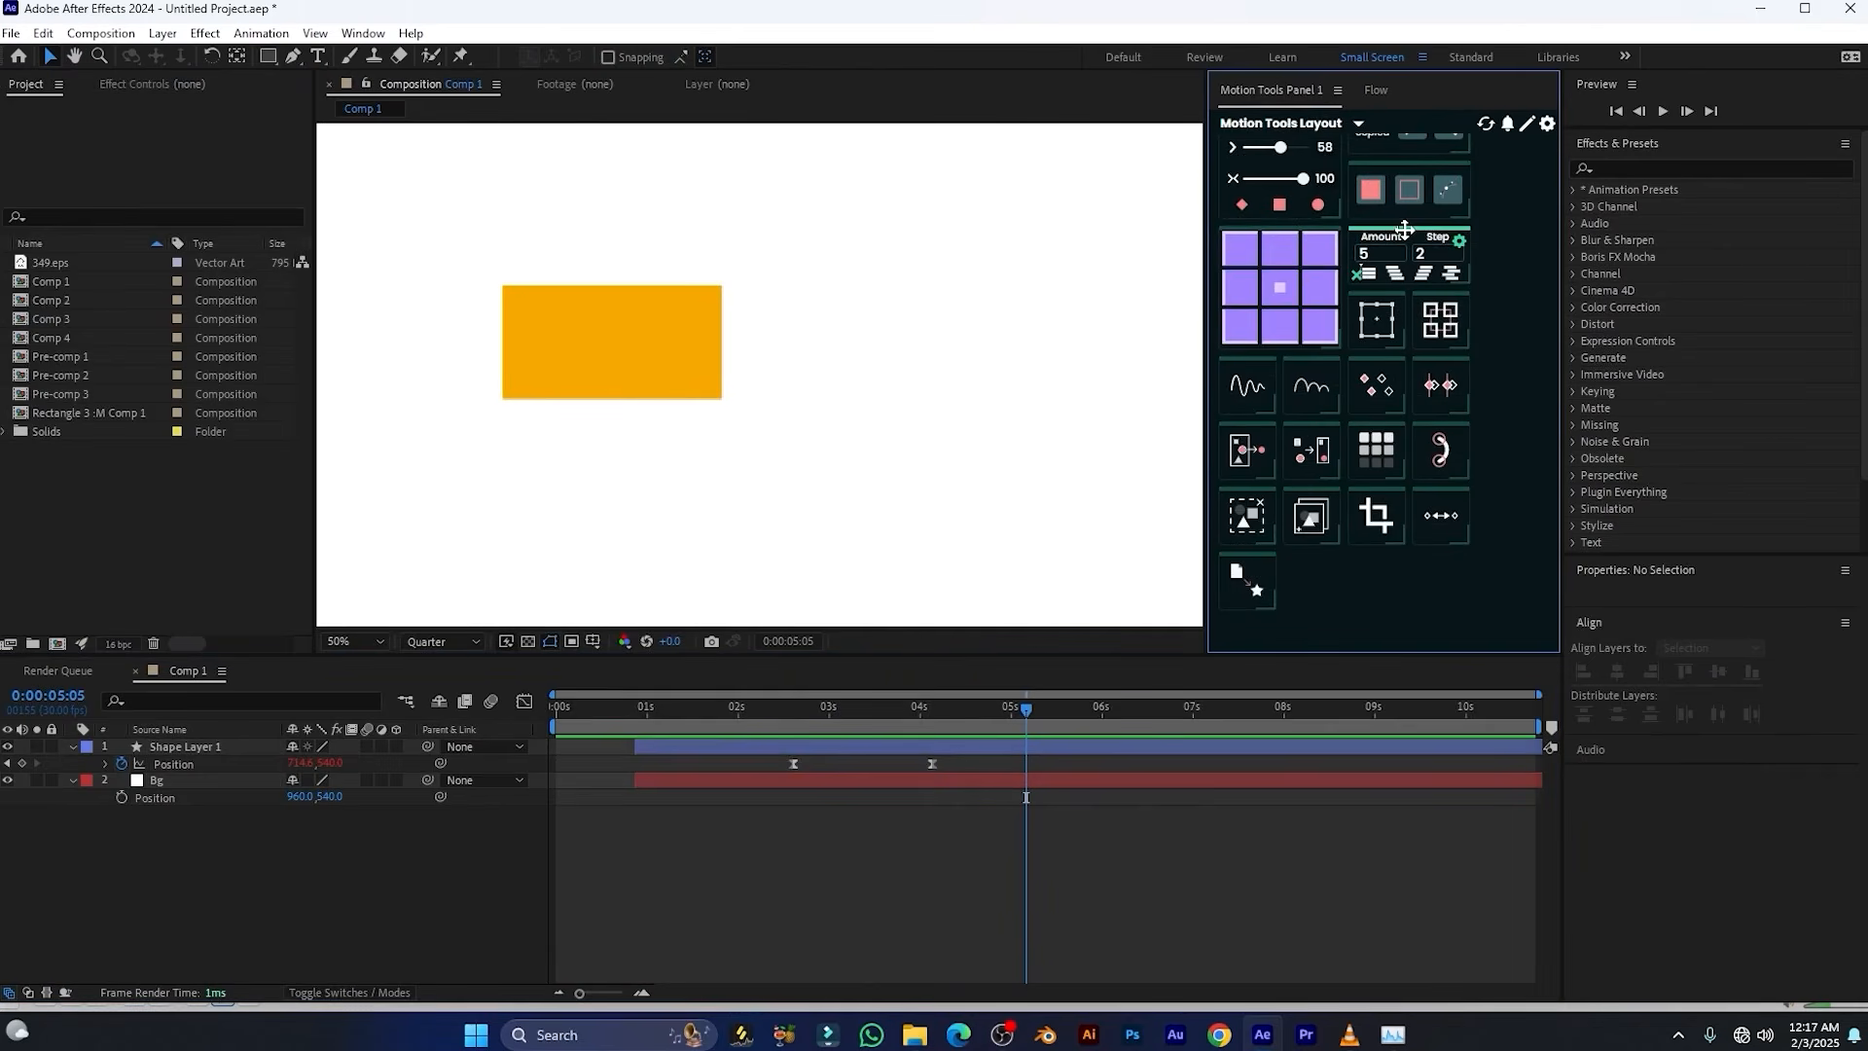
pyautogui.moveTo(1405, 227); pyautogui.dragTo(1413, 316)
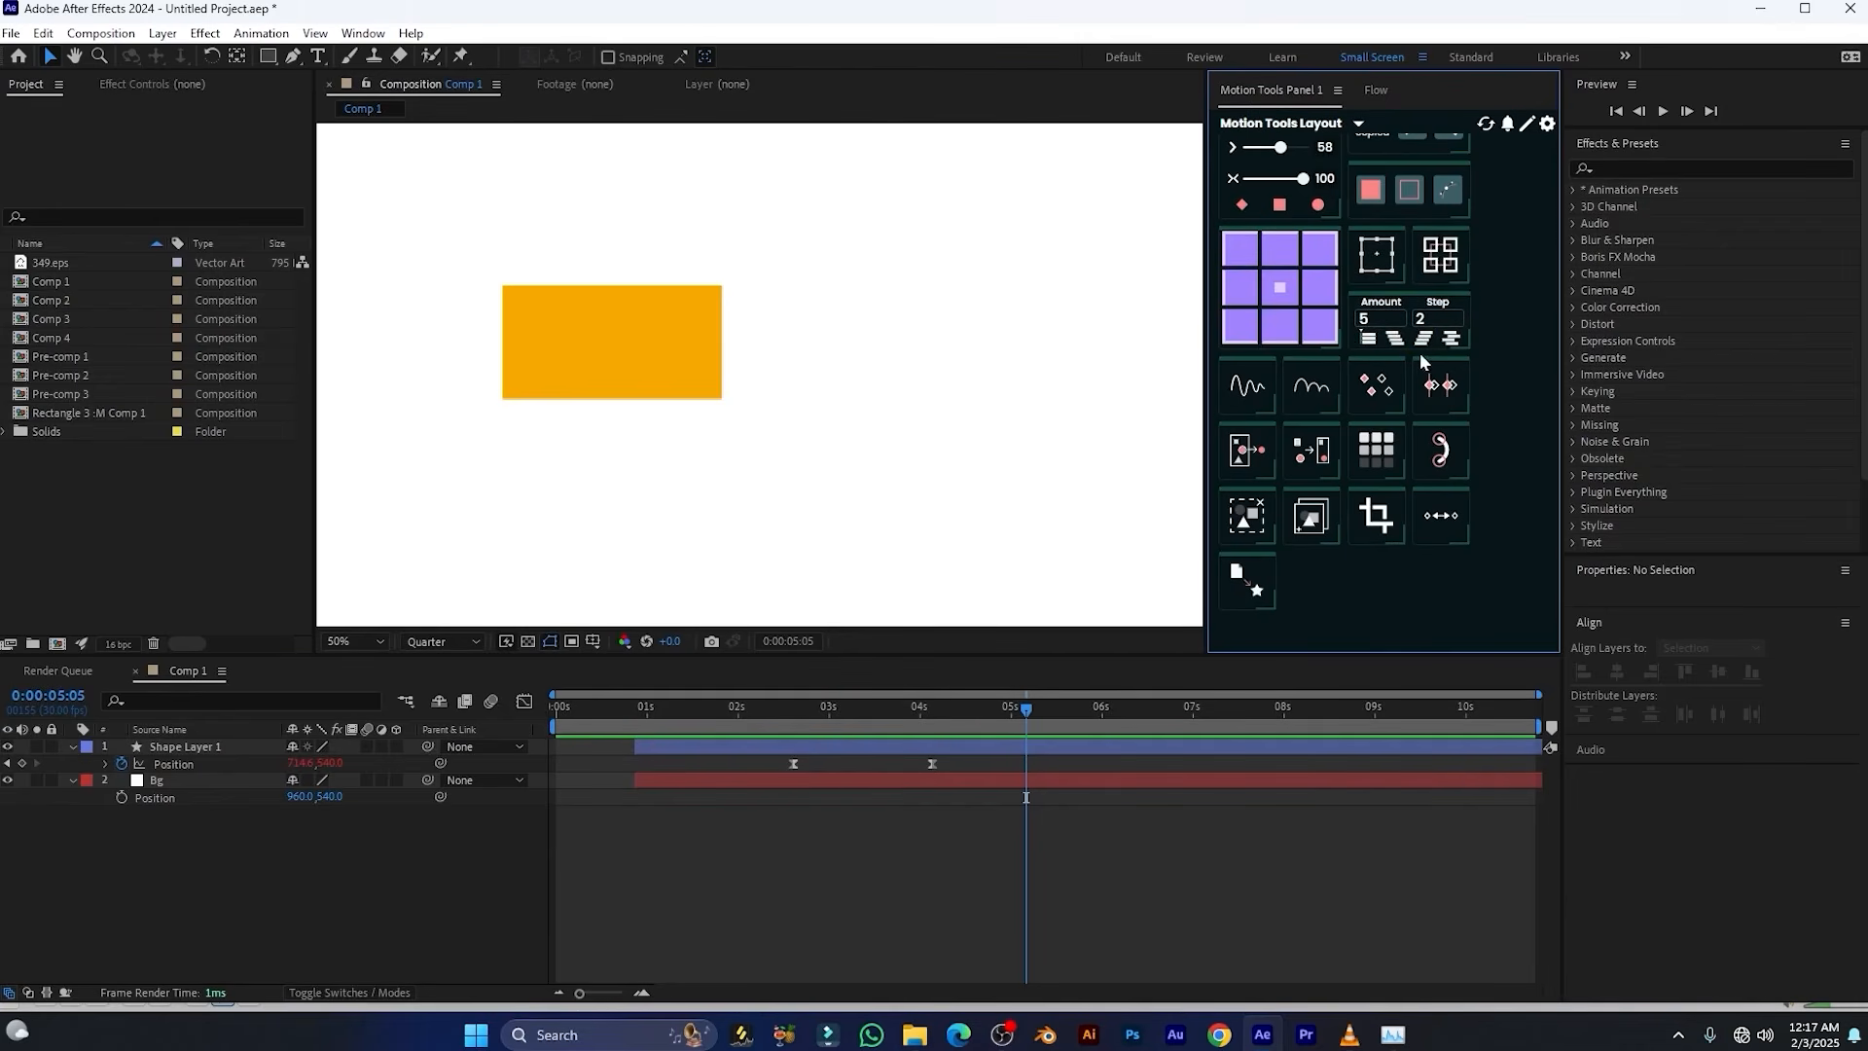
pyautogui.moveTo(1437, 386); pyautogui.dragTo(1439, 455)
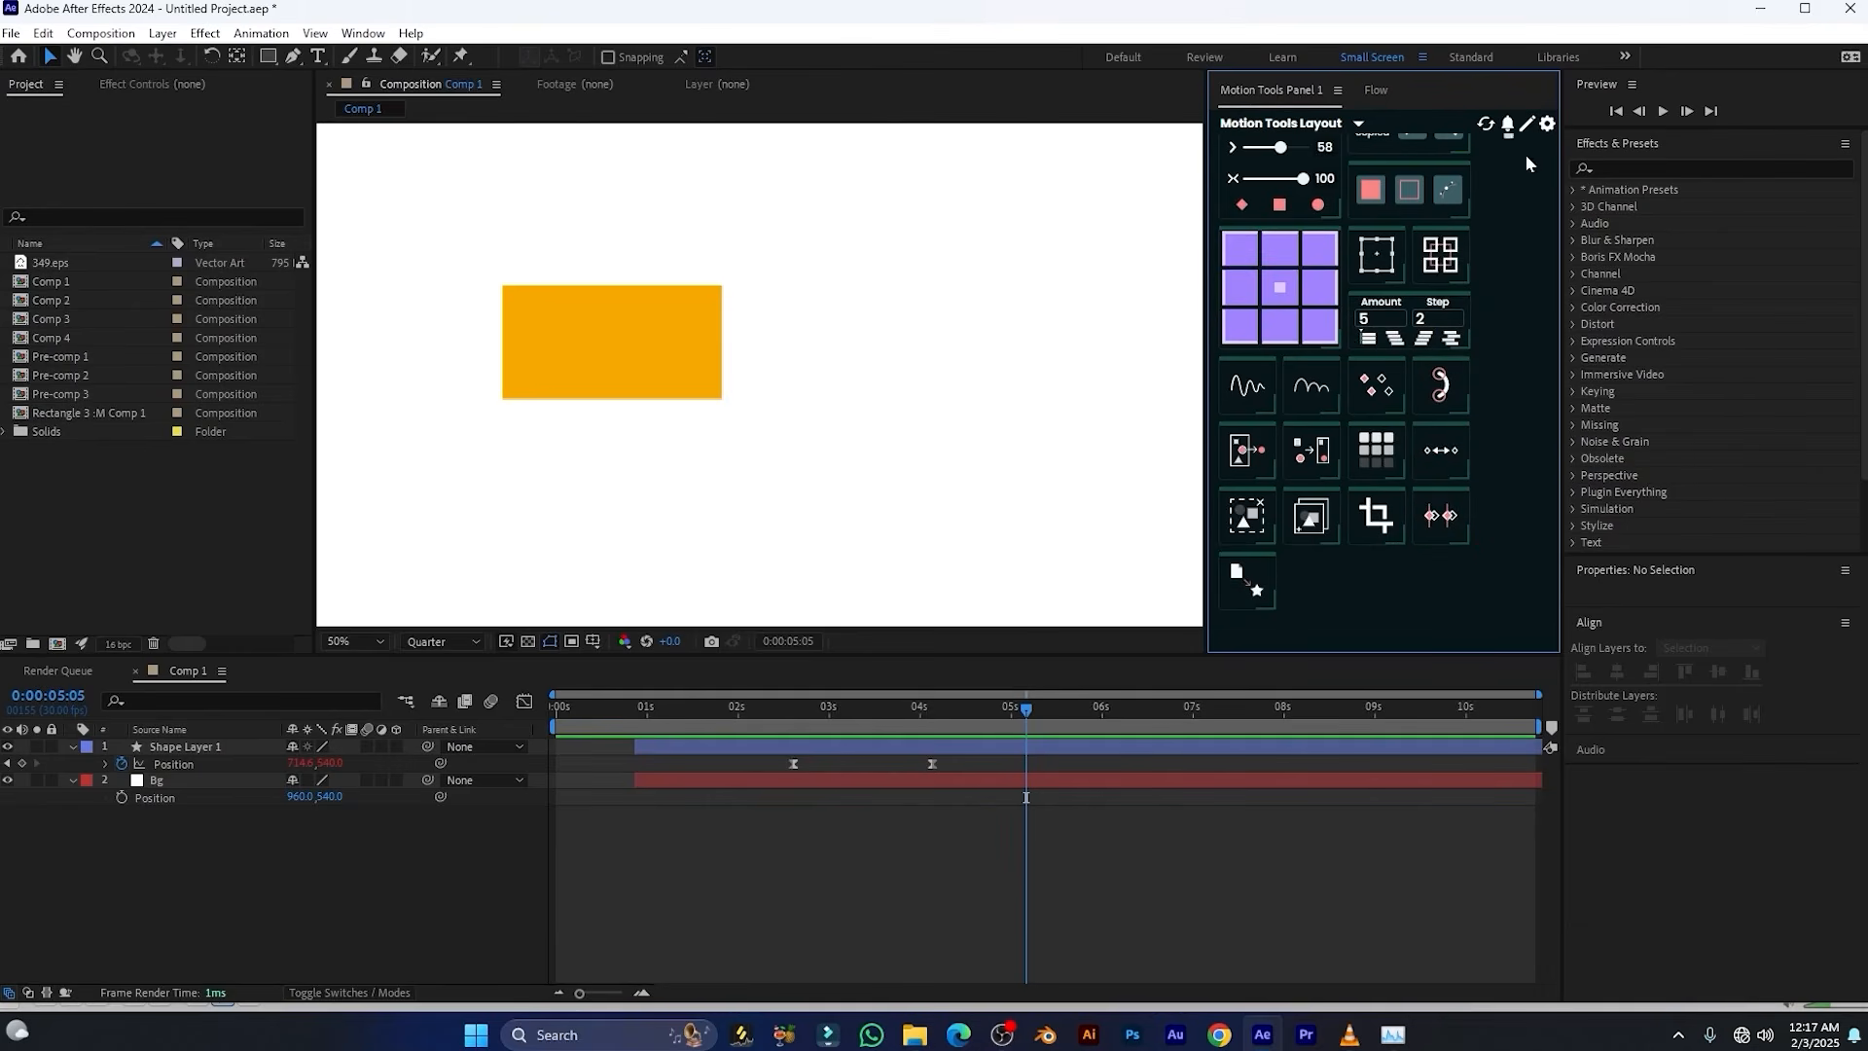
pyautogui.click(1525, 127)
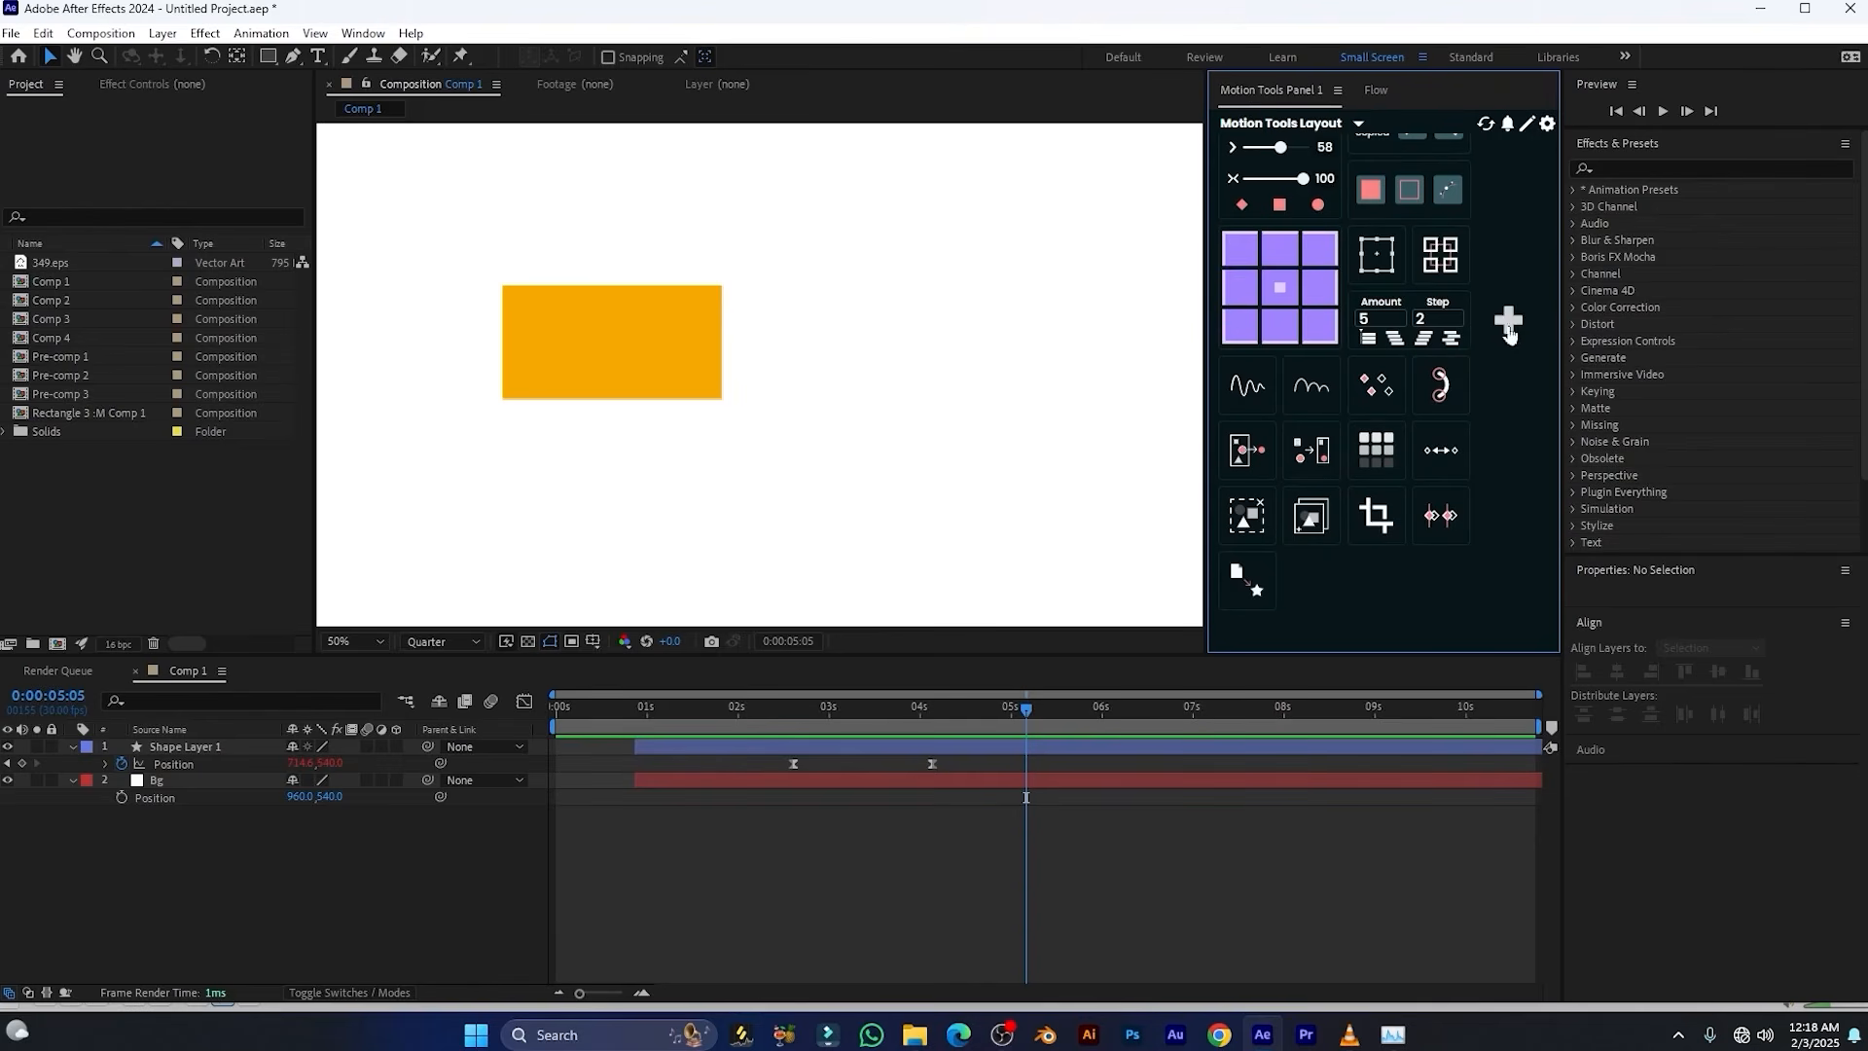
# Set the Motion Tools Layout cell size to 85 by 70 px, update the layout and close the settings
pyautogui.click(1546, 126)
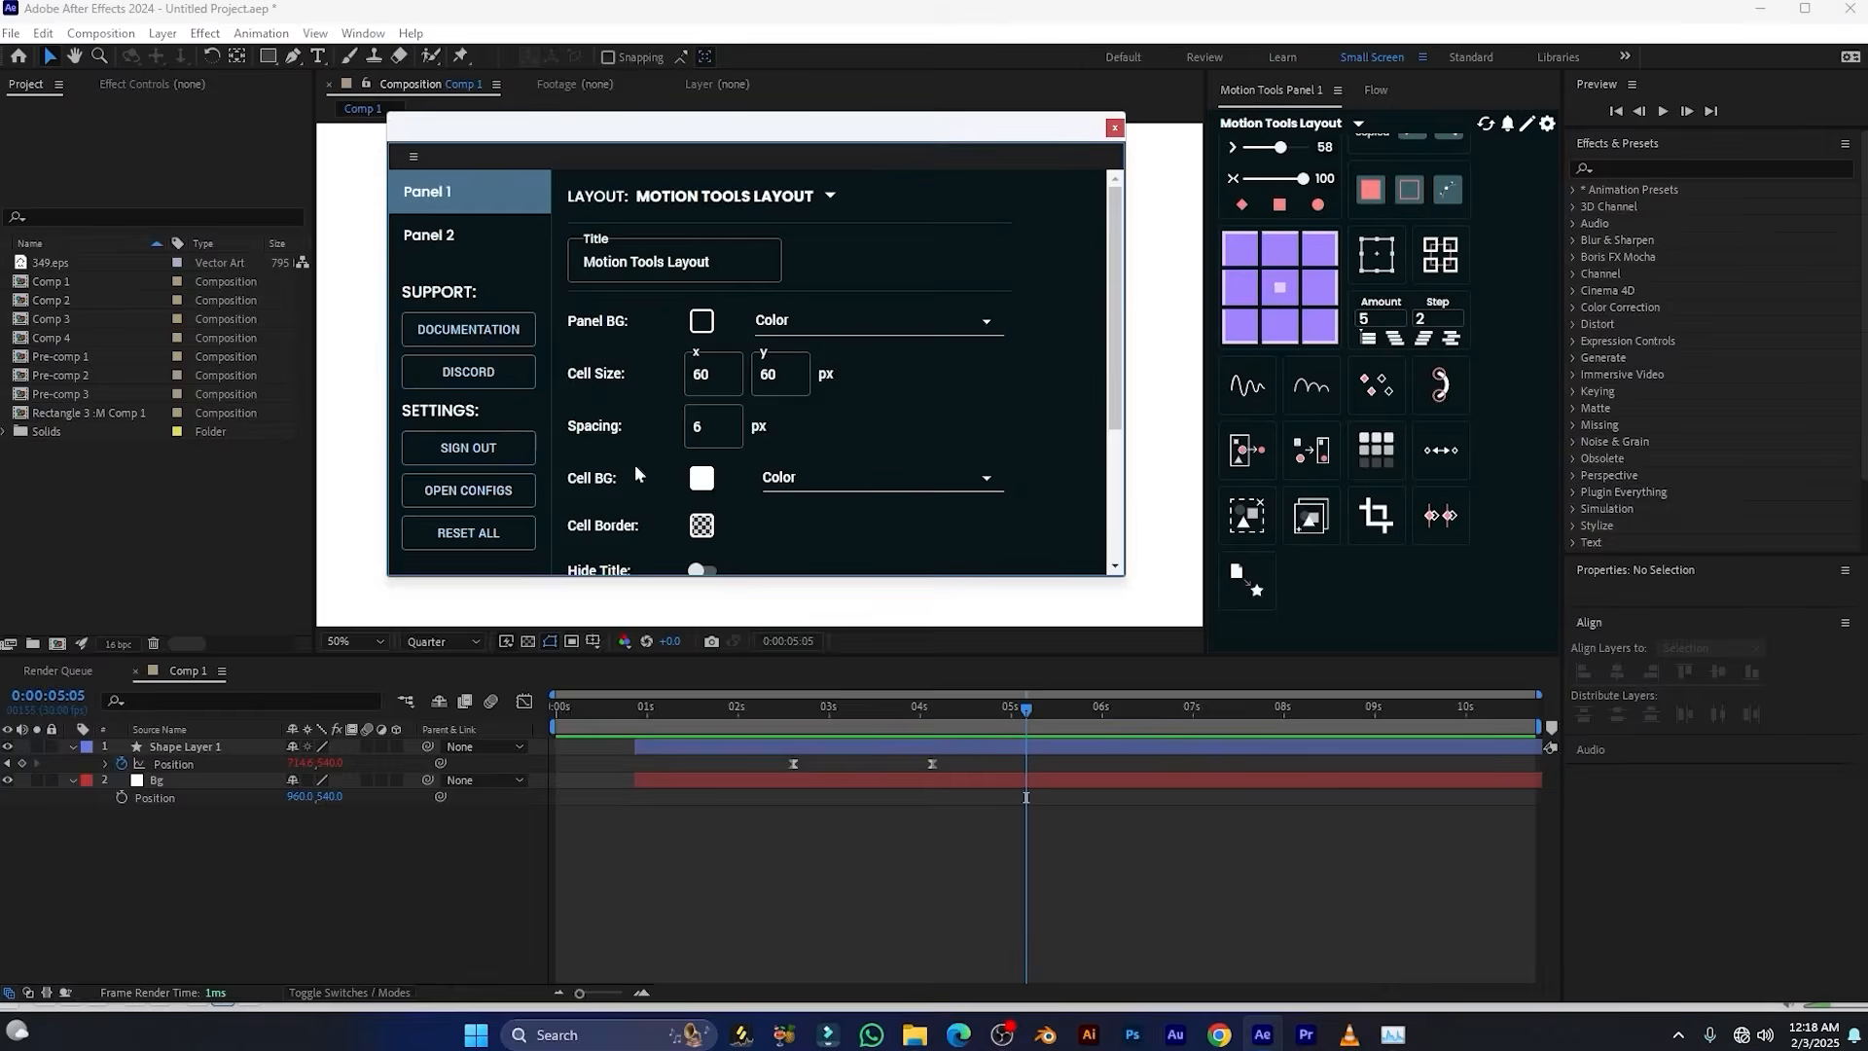
pyautogui.doubleClick(702, 375)
pyautogui.moveTo(697, 375); pyautogui.dragTo(662, 385)
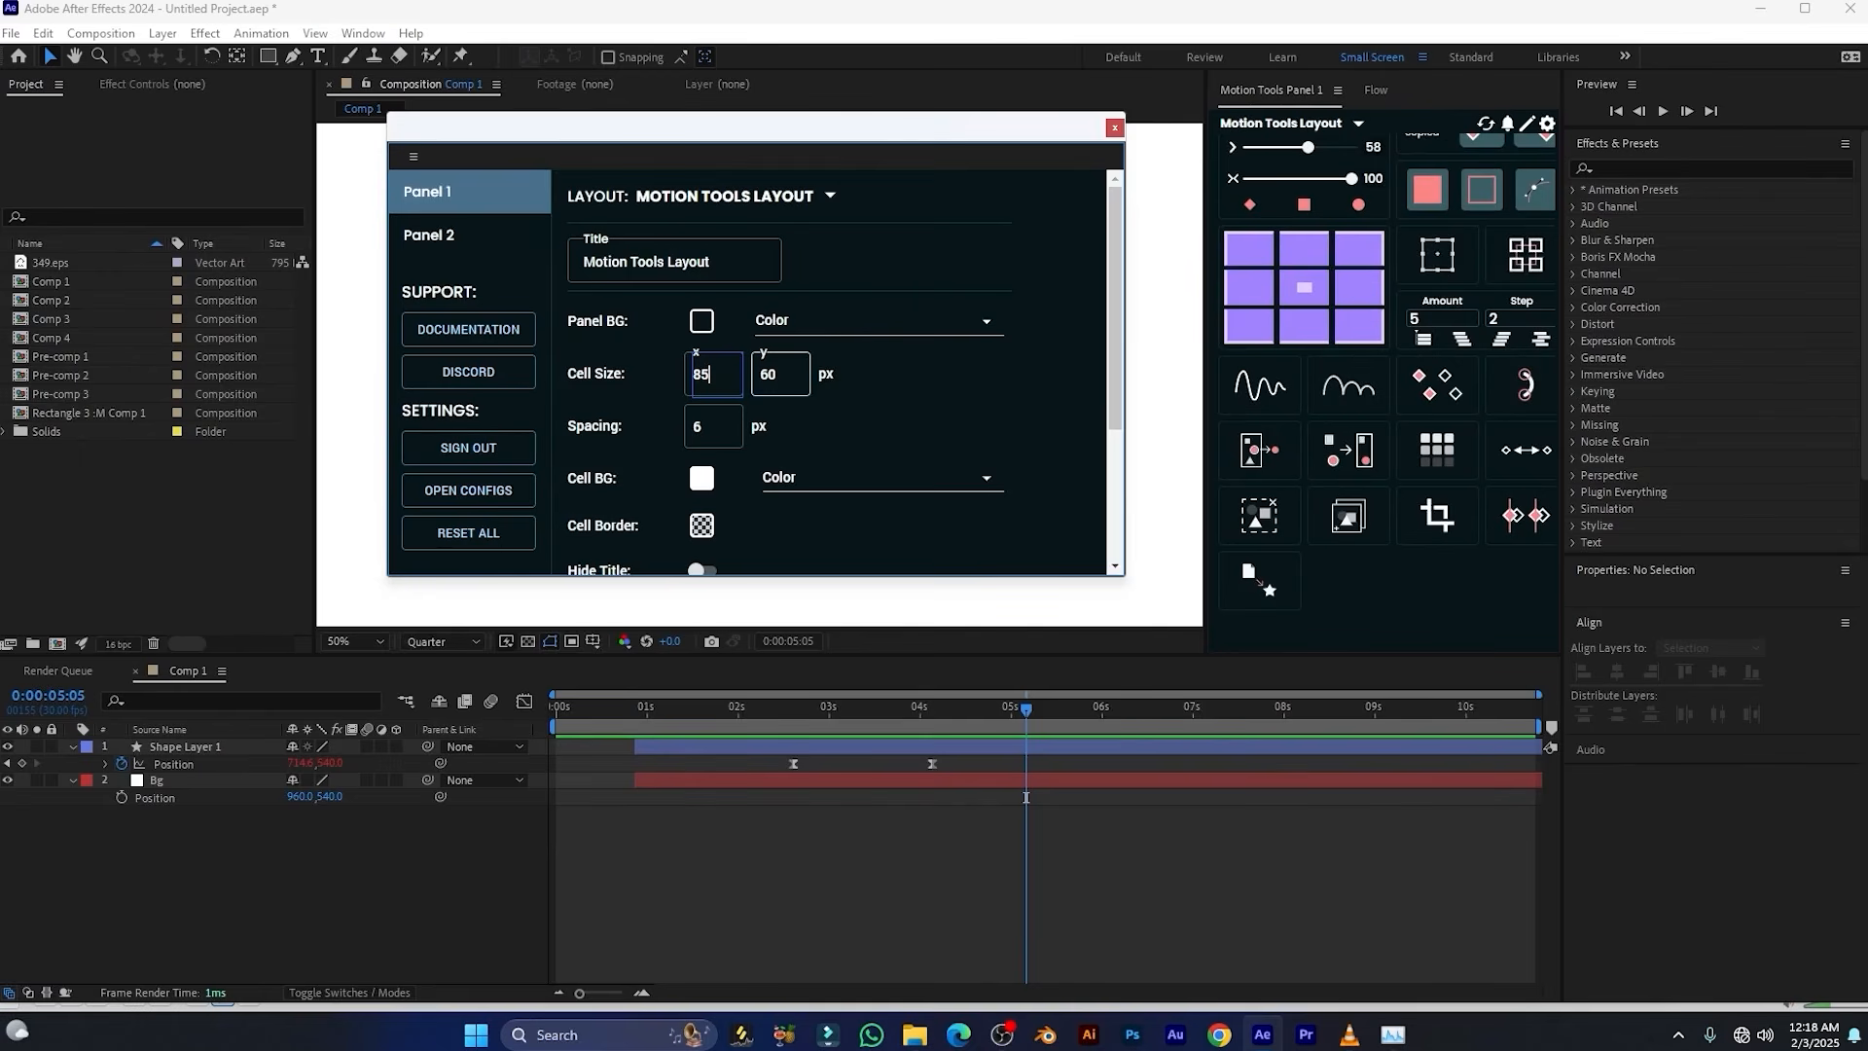
pyautogui.press('Tab')
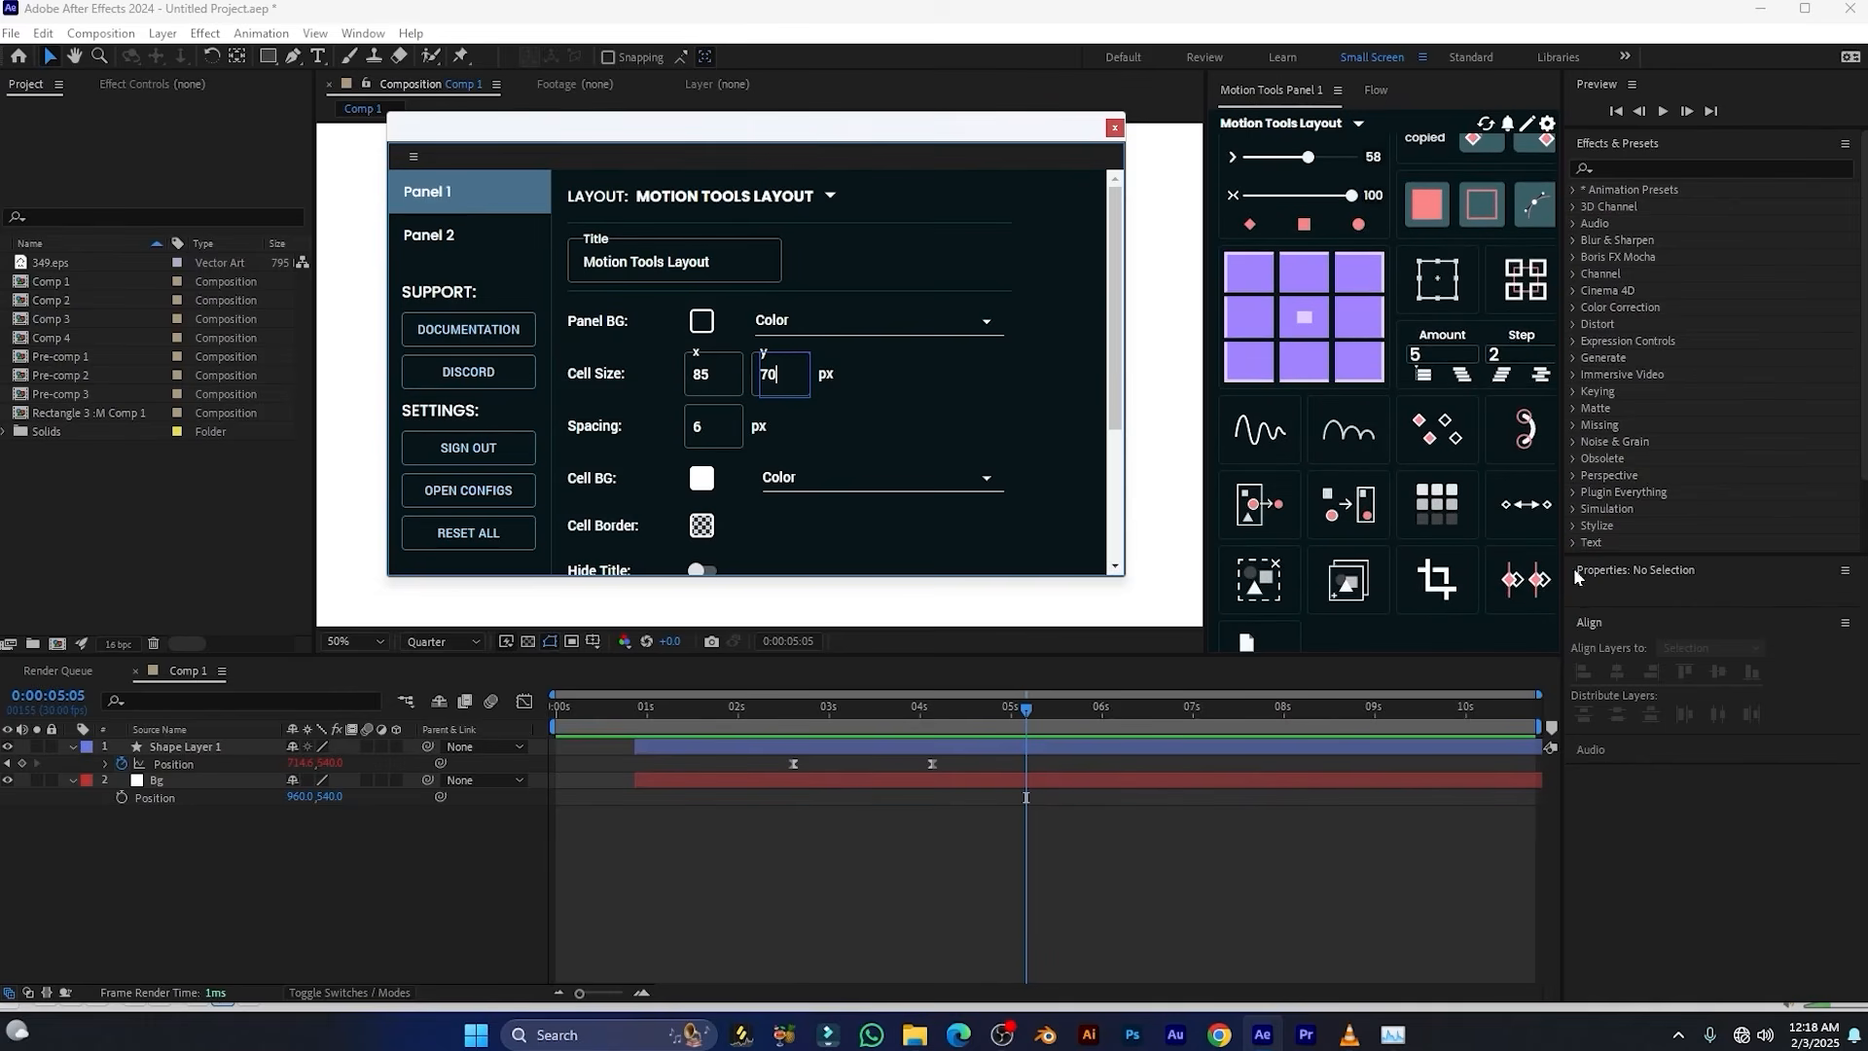
pyautogui.scroll(-3, 764, 370)
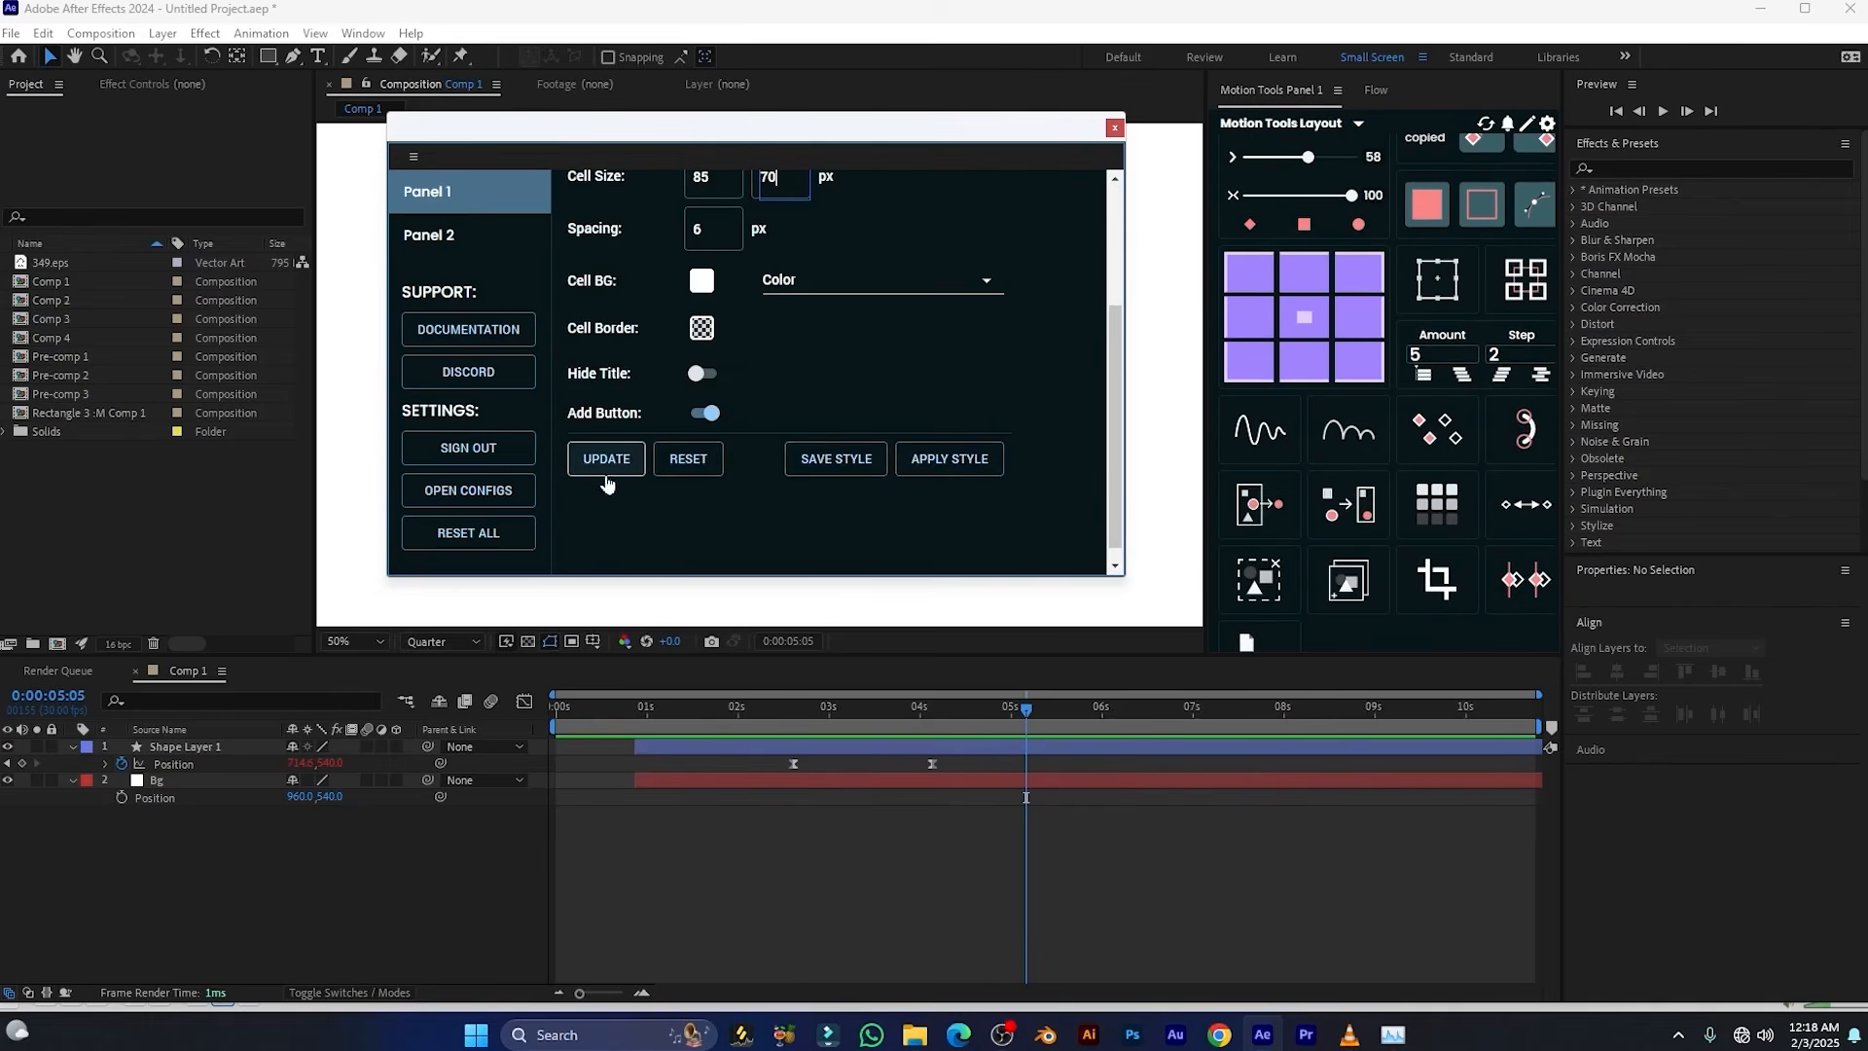
pyautogui.click(604, 464)
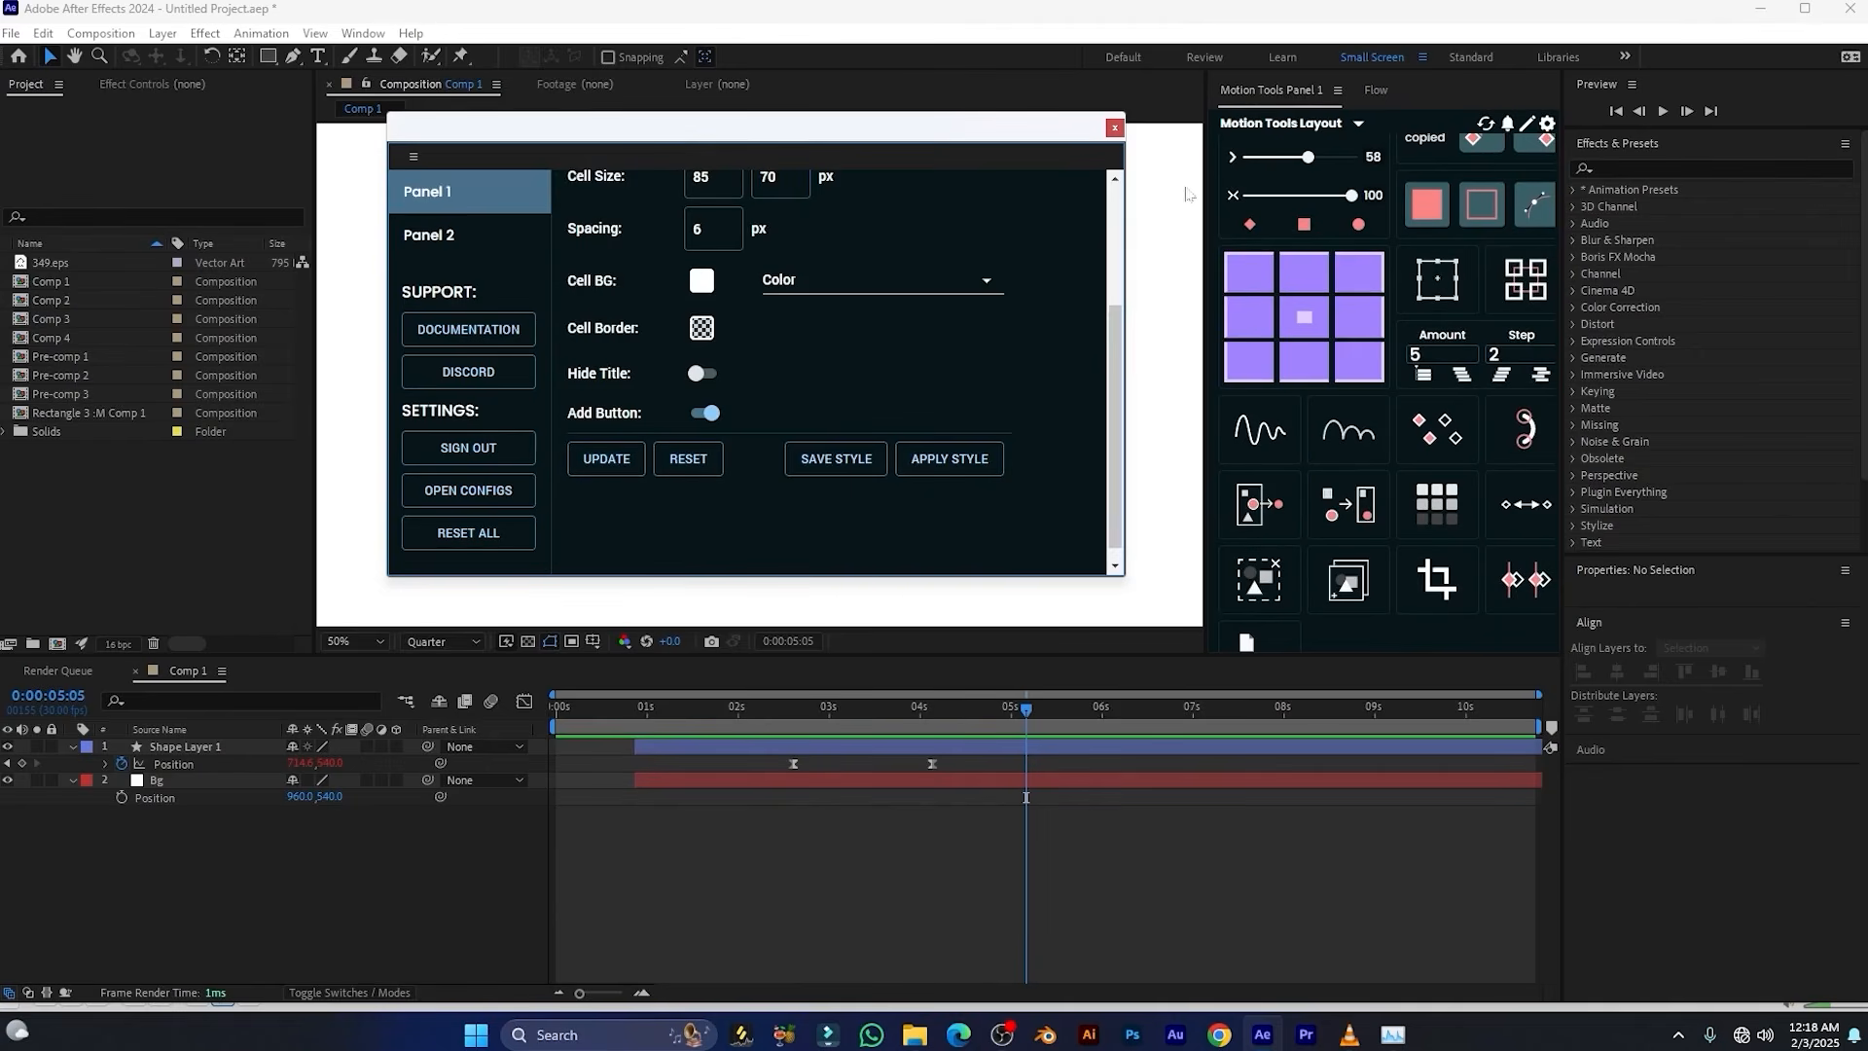
pyautogui.click(1112, 129)
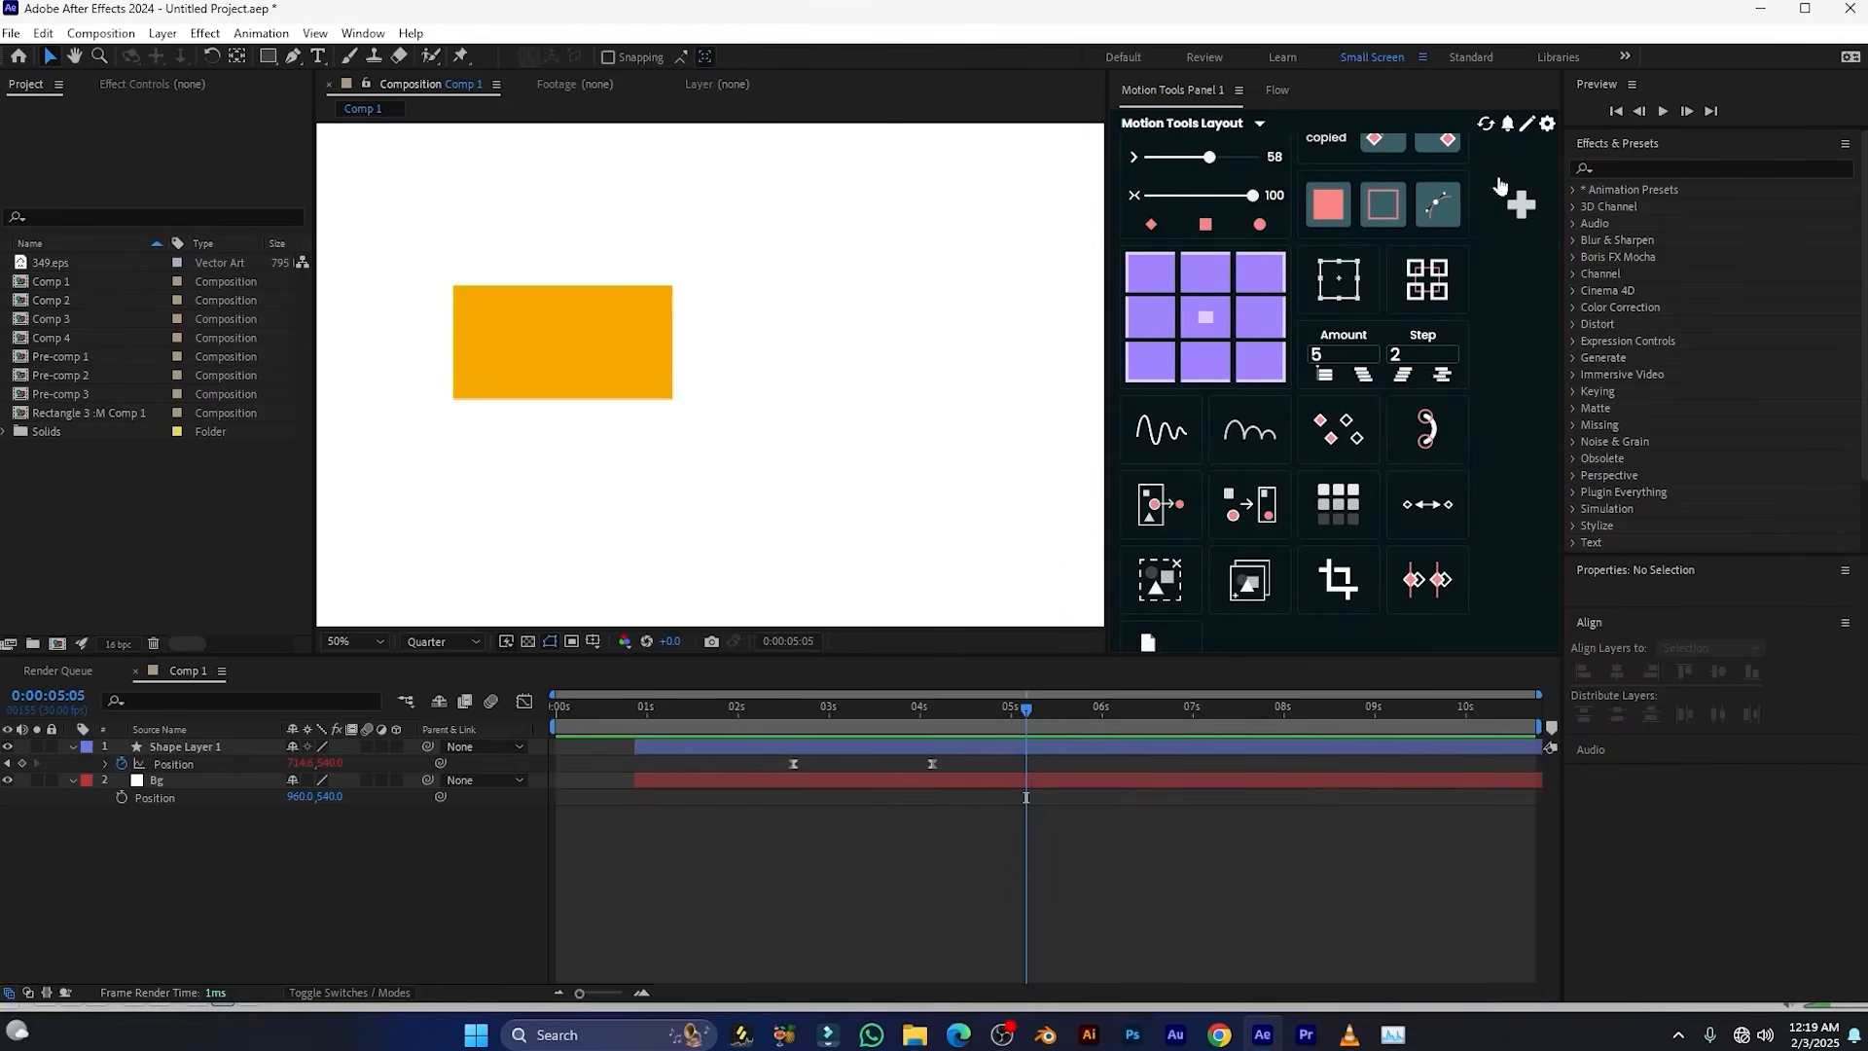
# Open the script list for the Motion Tools layout and add the Elastic Legacy function
pyautogui.click(1519, 201)
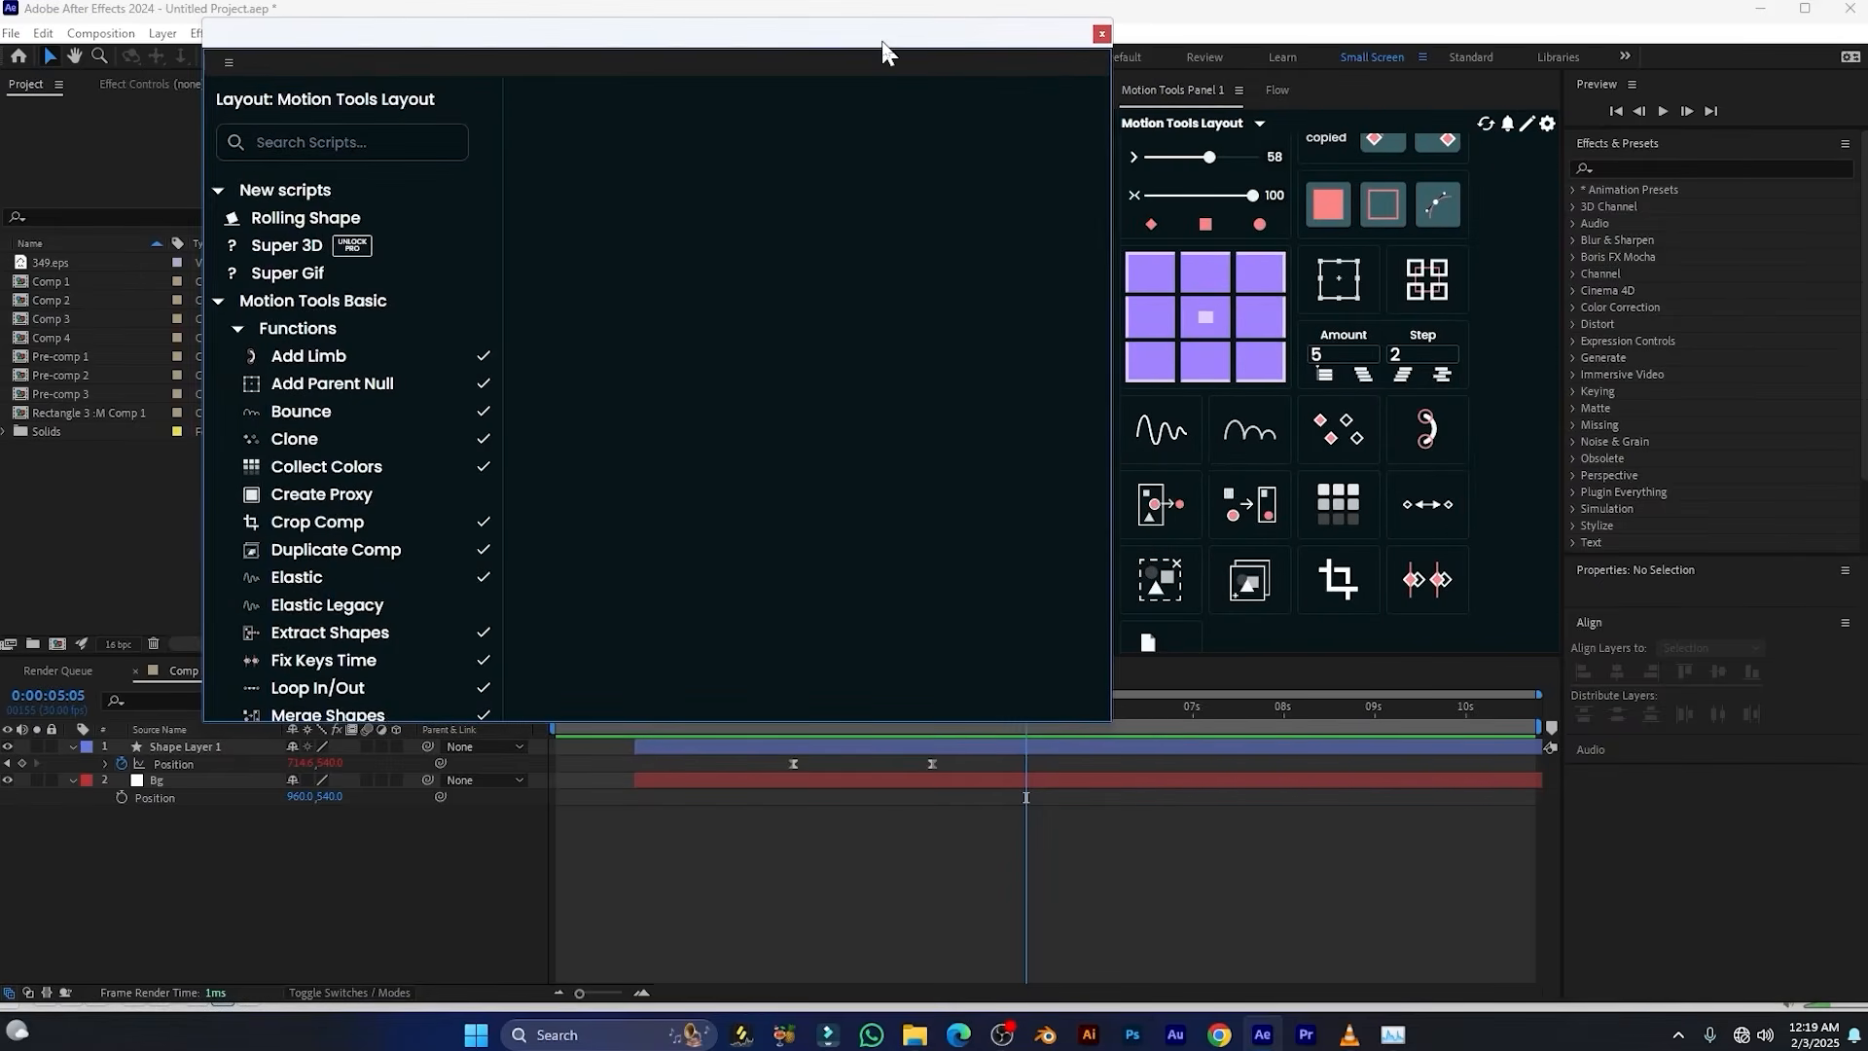
pyautogui.moveTo(883, 52); pyautogui.dragTo(913, 50)
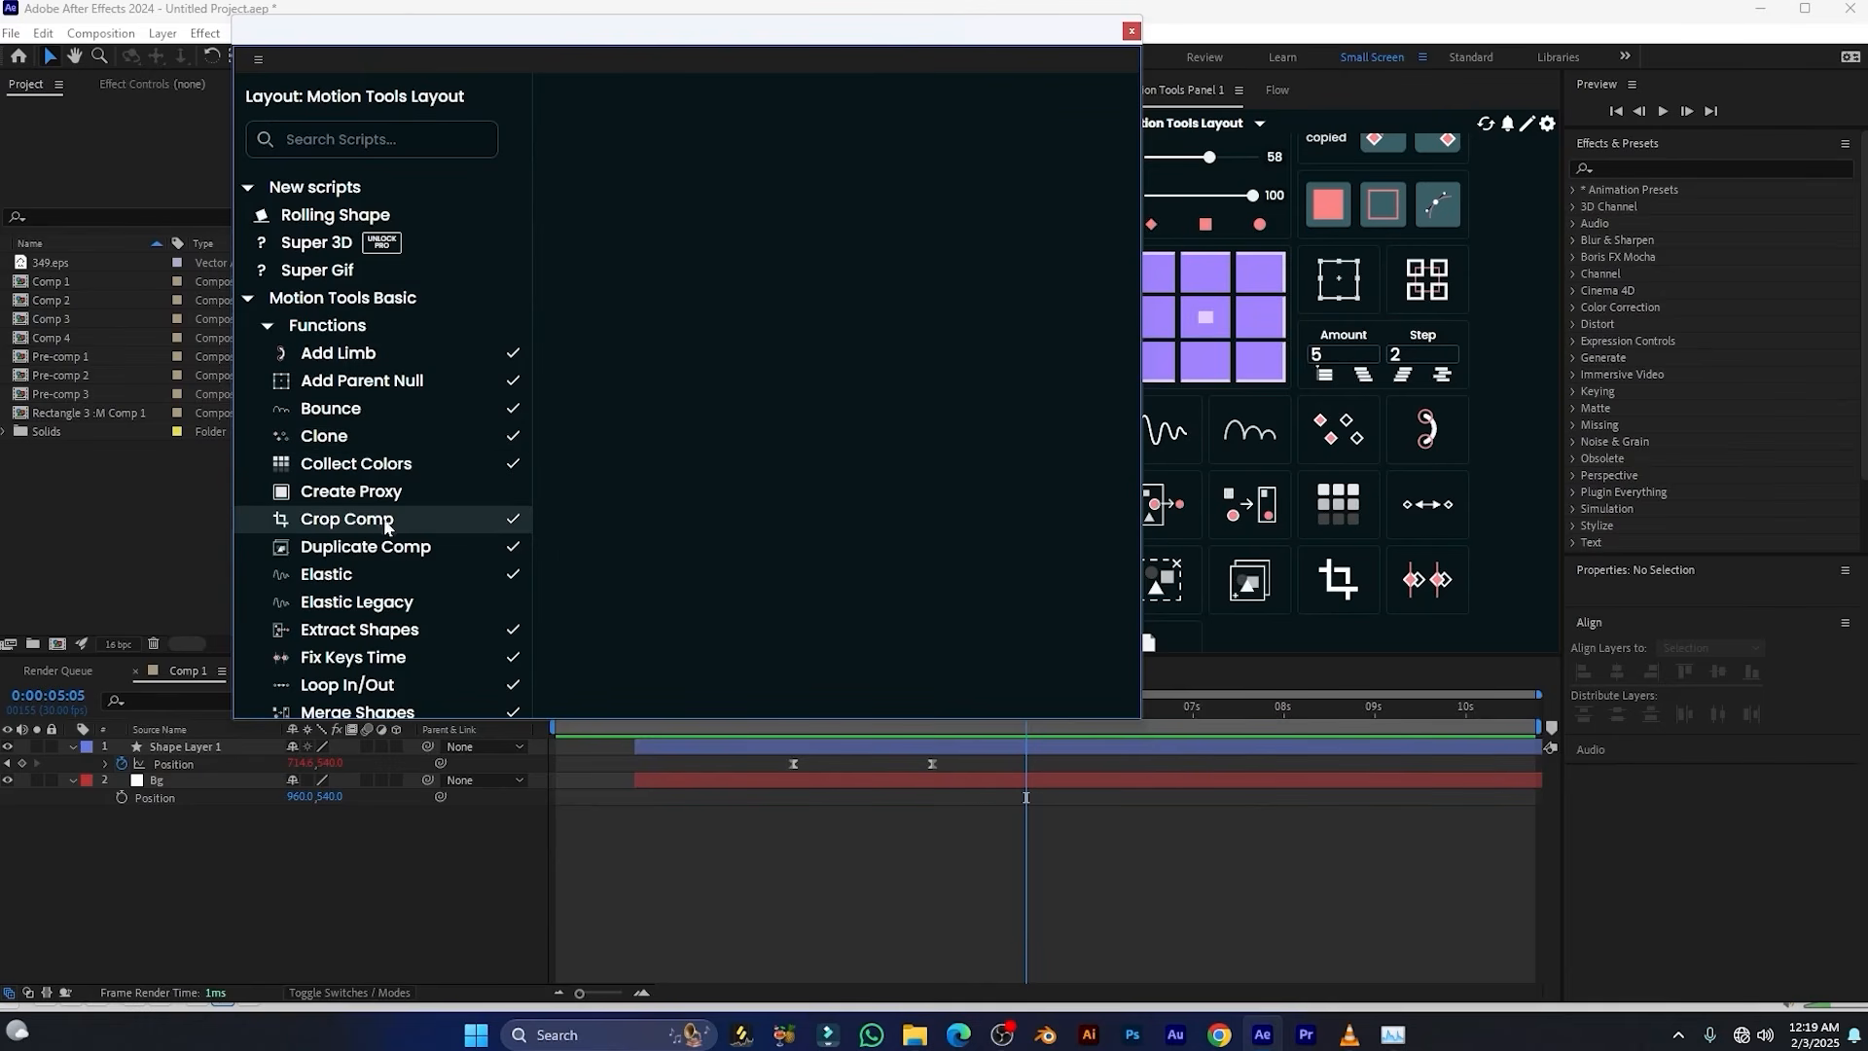
pyautogui.scroll(-2, 430, 548)
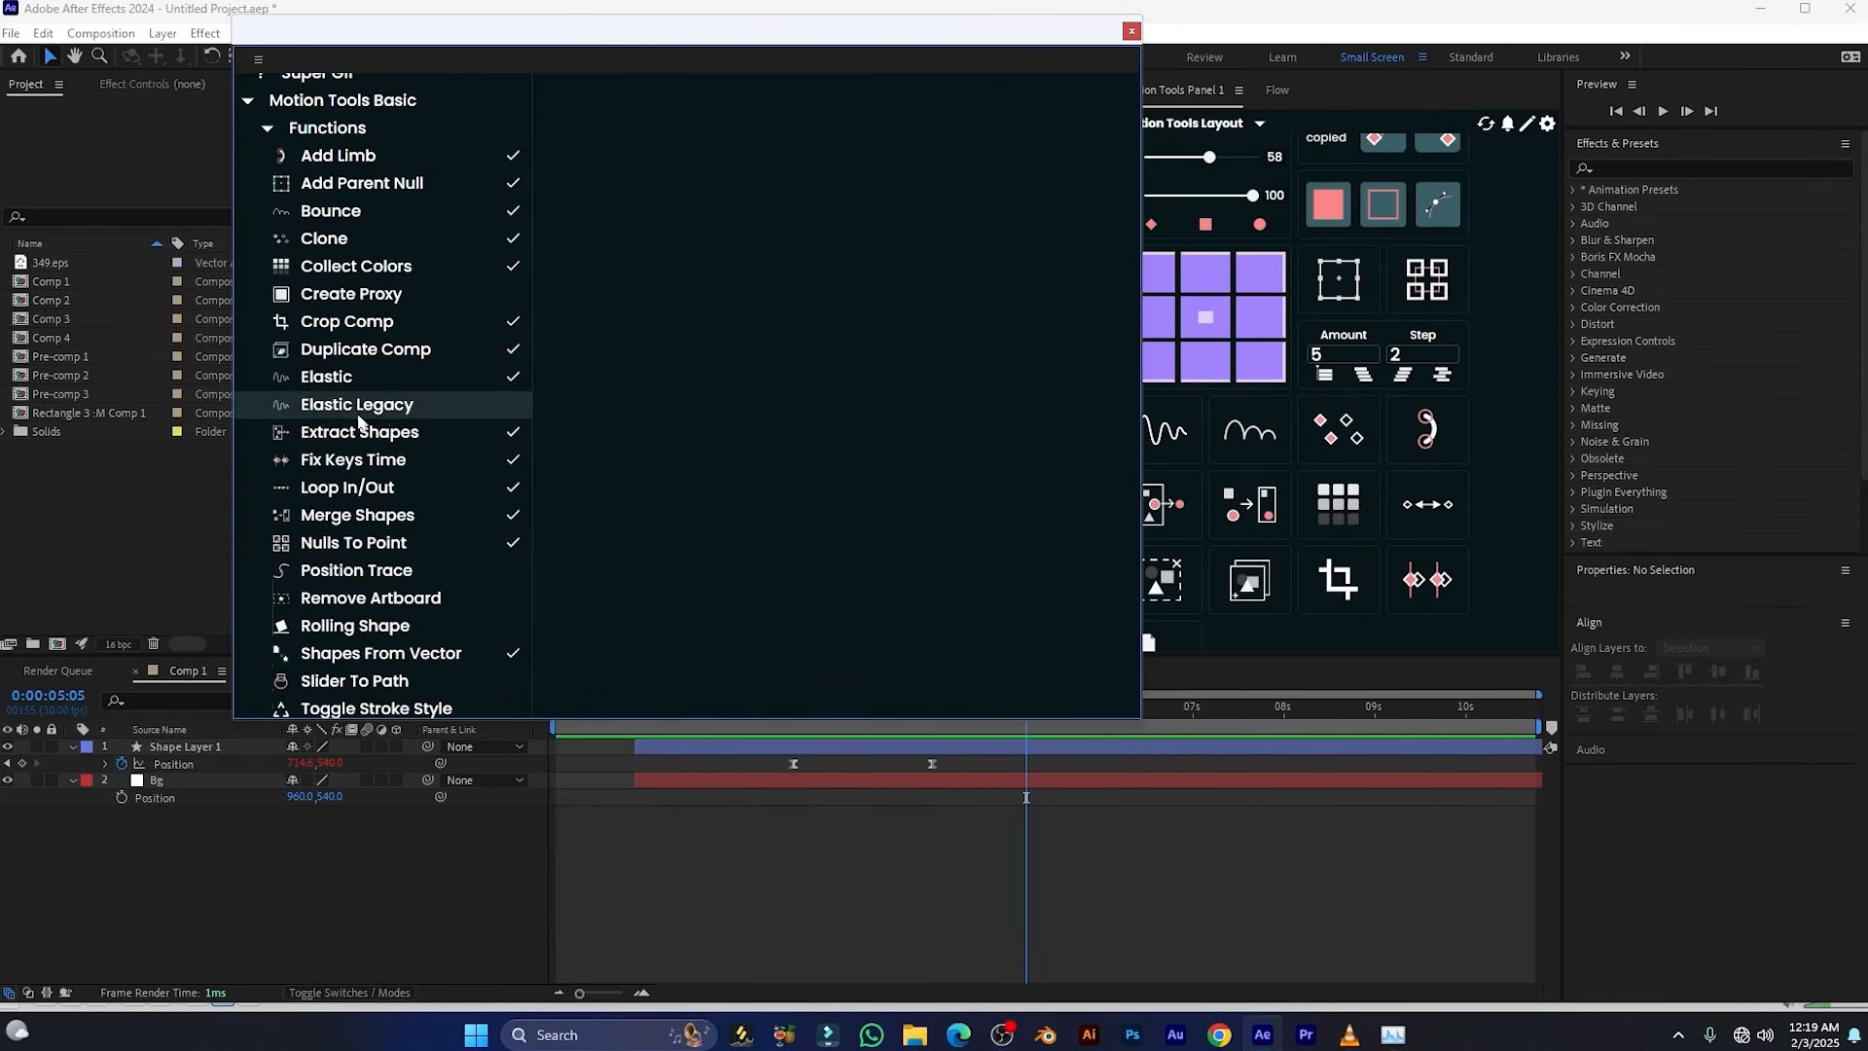
pyautogui.click(394, 418)
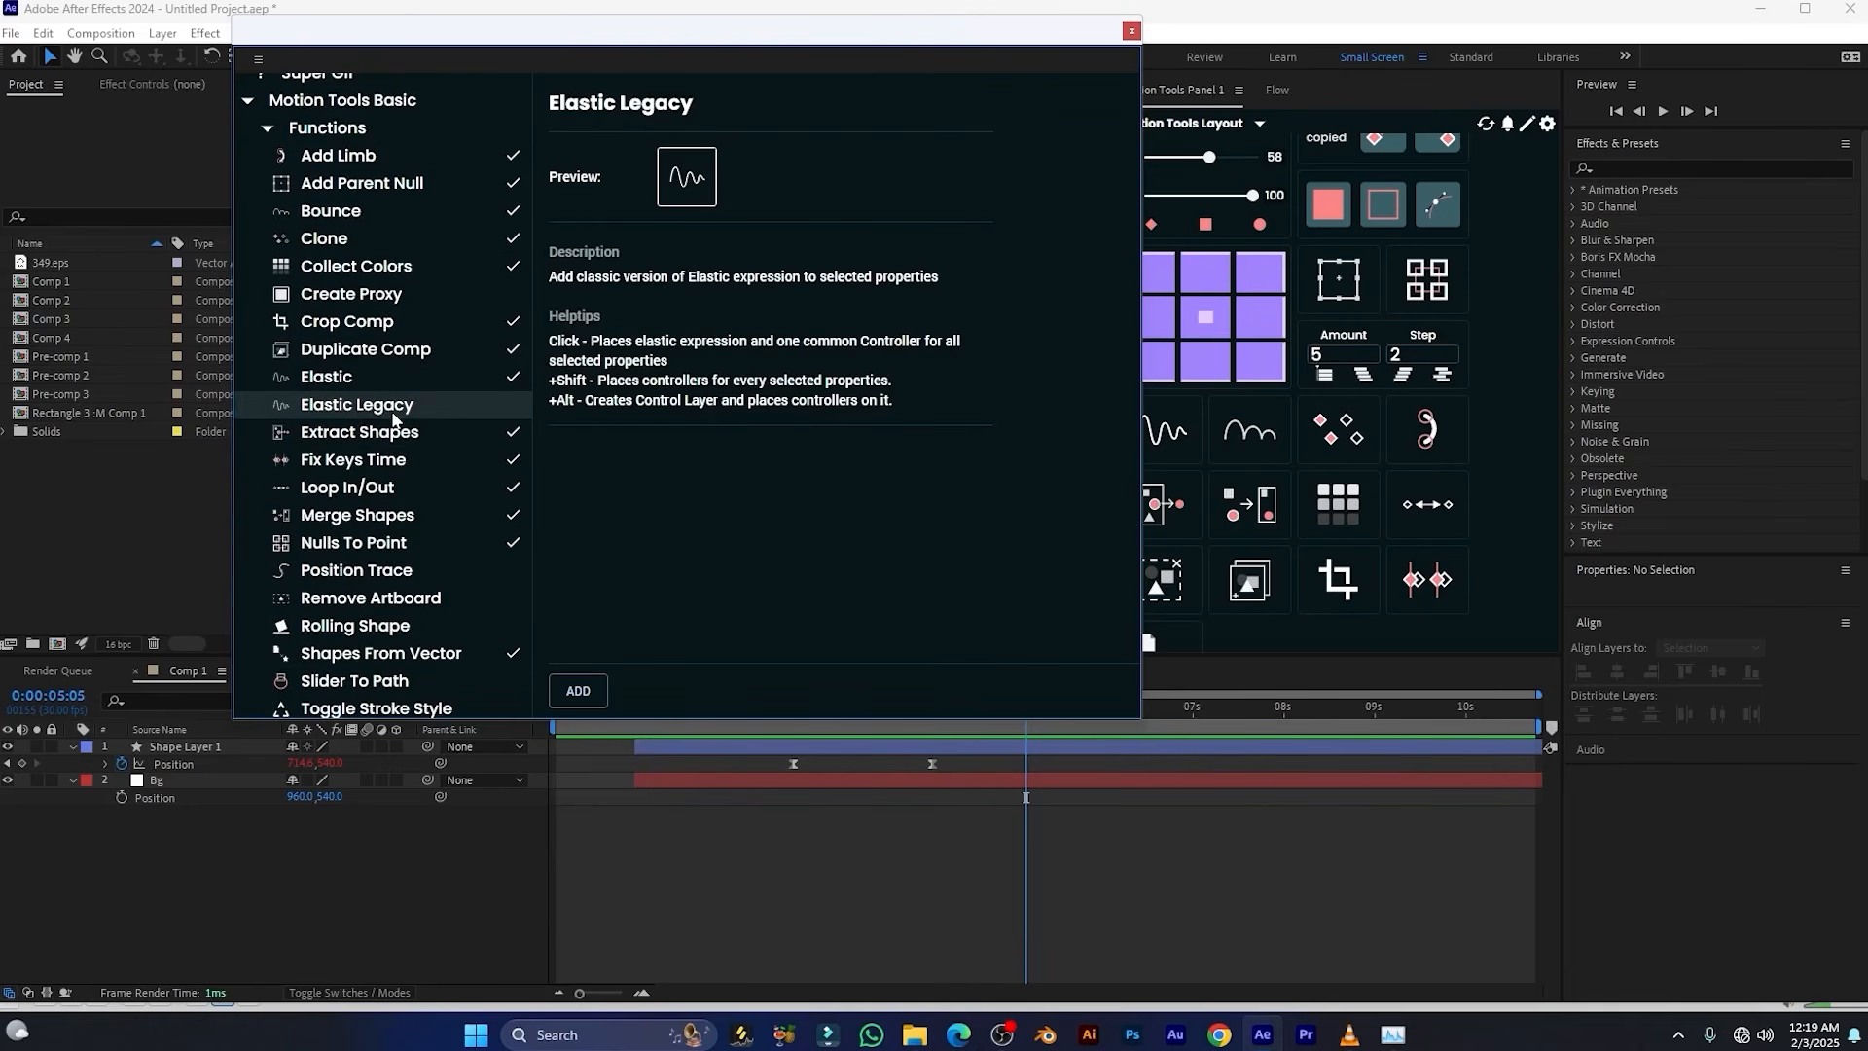
pyautogui.click(579, 693)
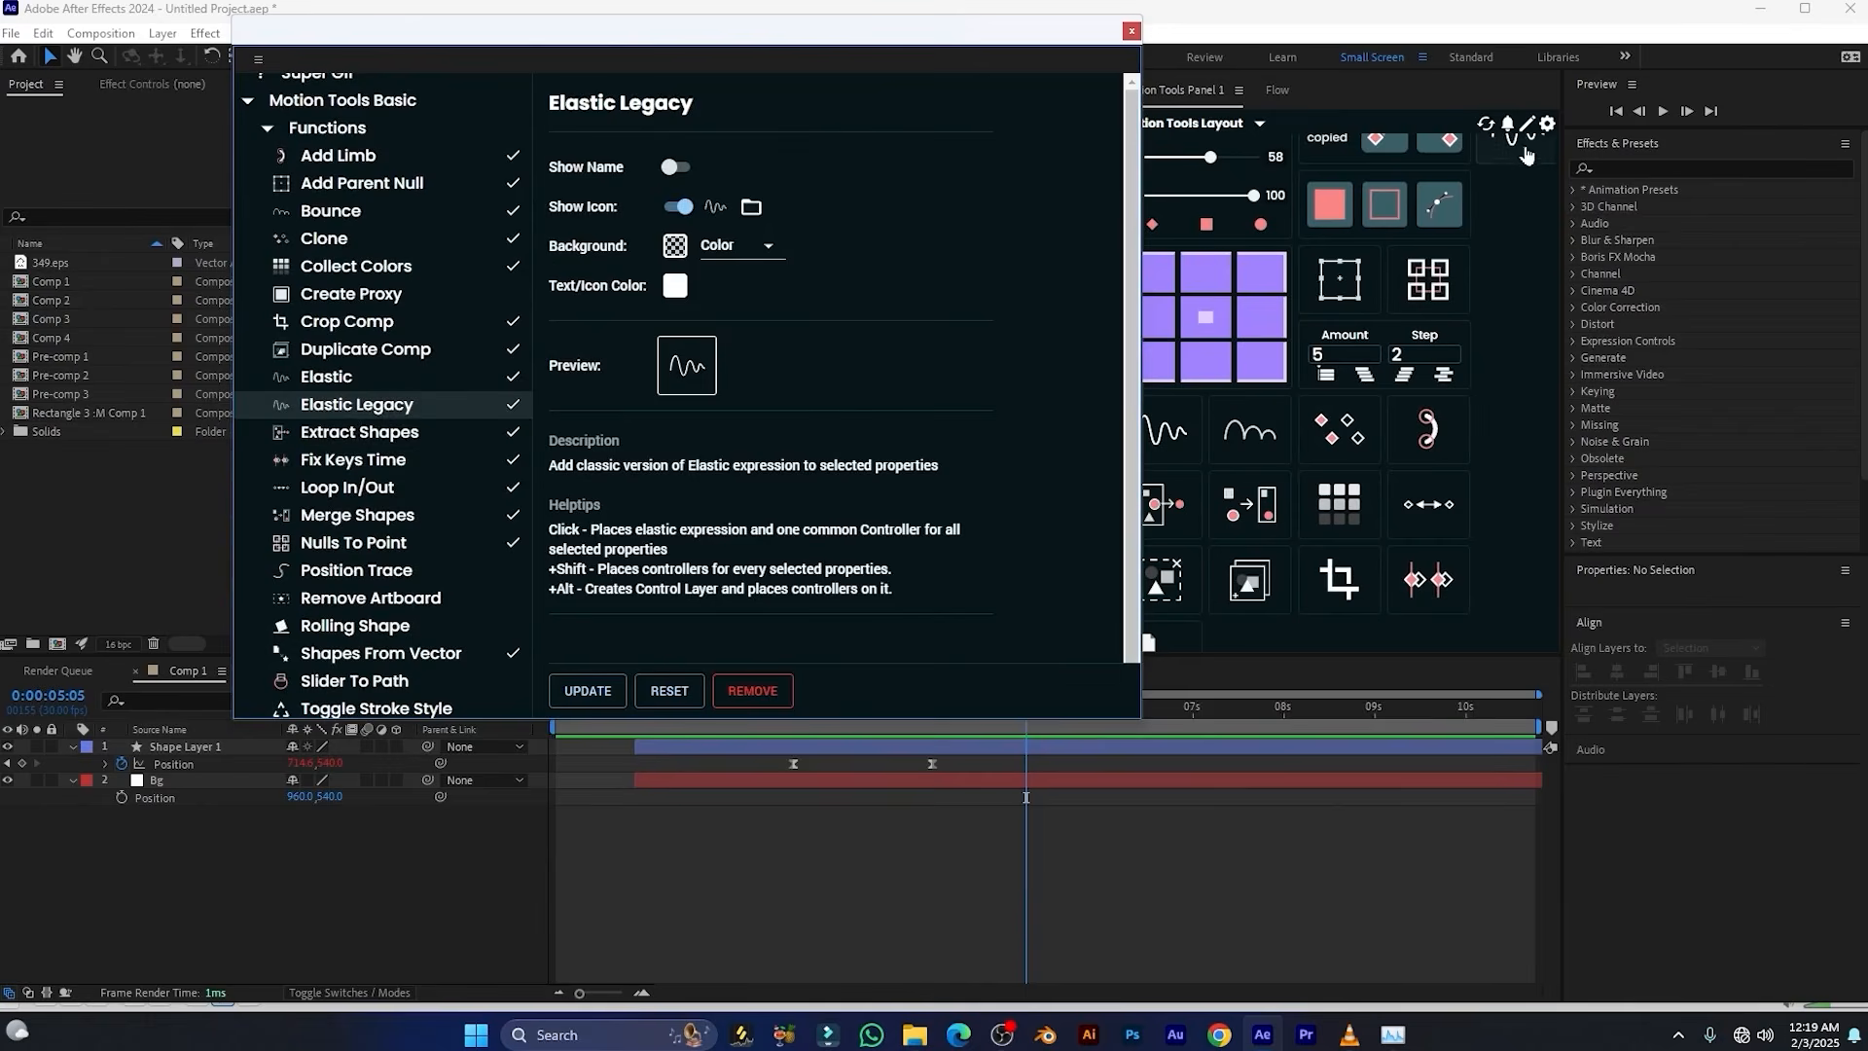
pyautogui.scroll(1, 1528, 166)
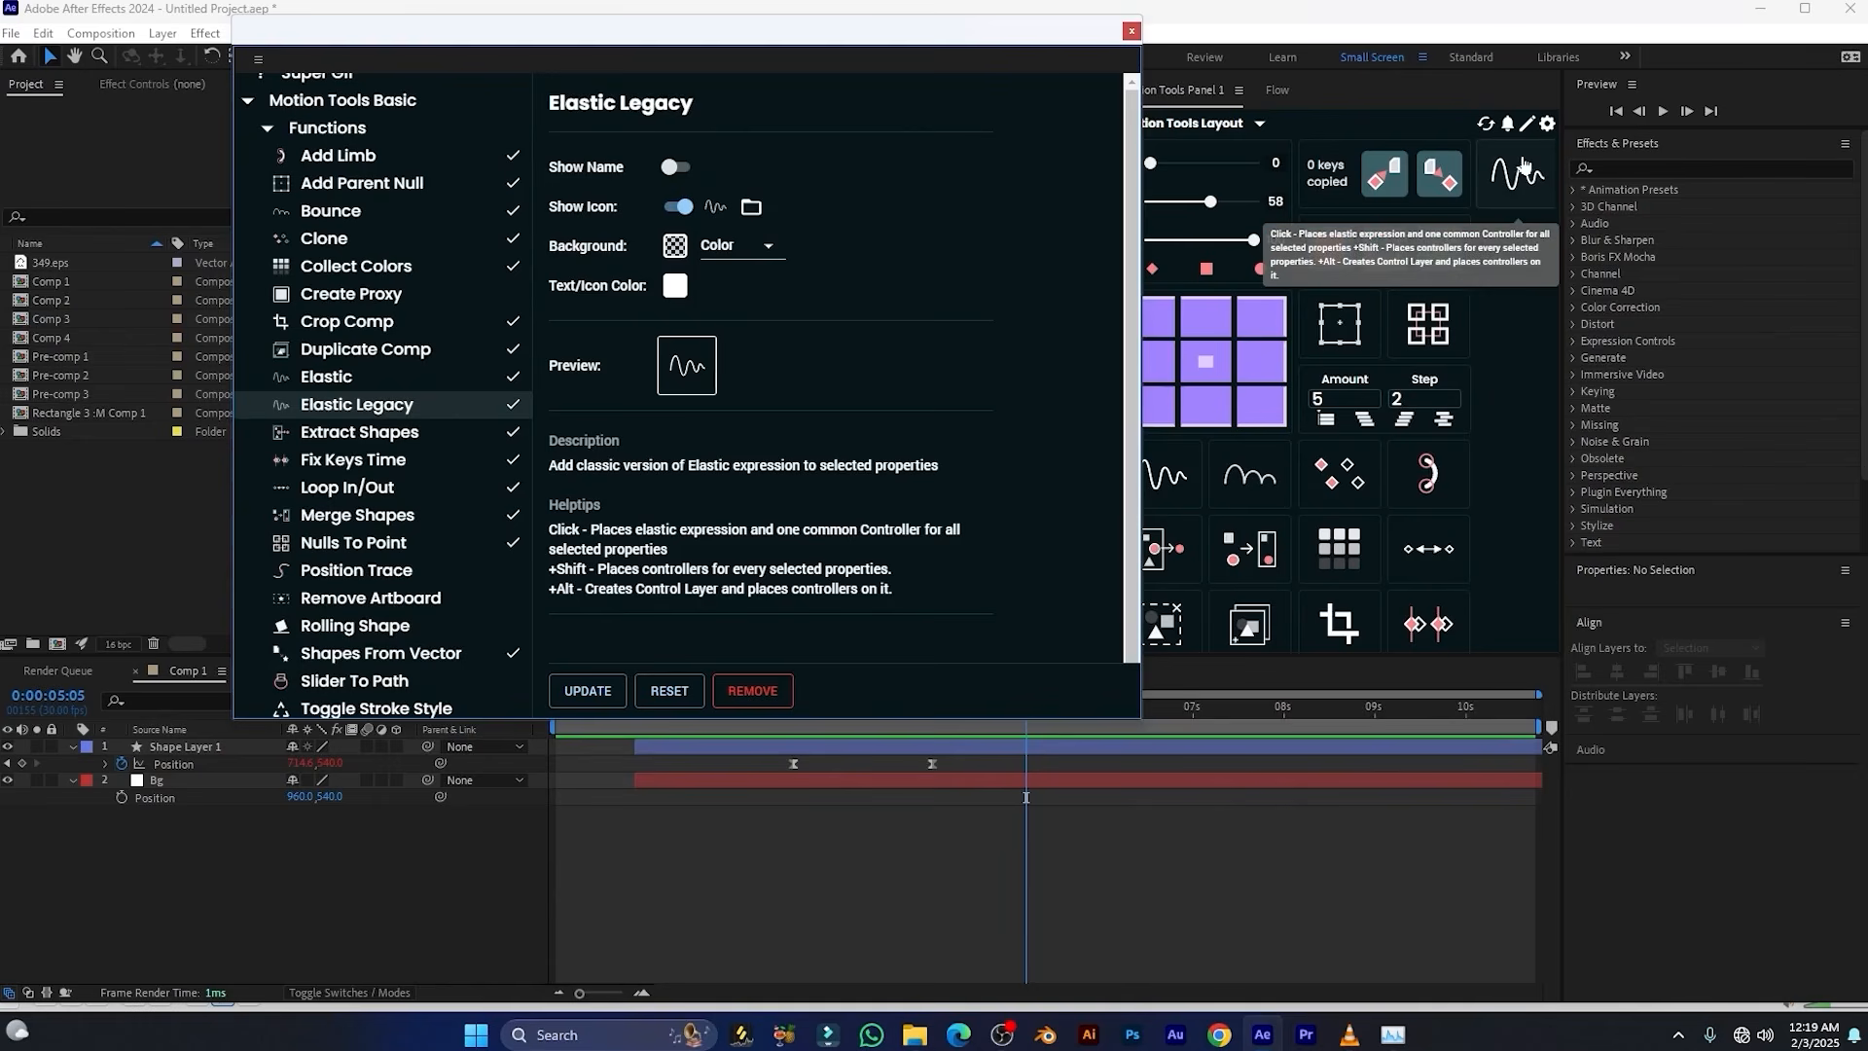
# Add the Position Trace and Rolling Shape functions to the Motion Tools layout
pyautogui.scroll(-2, 389, 467)
pyautogui.click(366, 377)
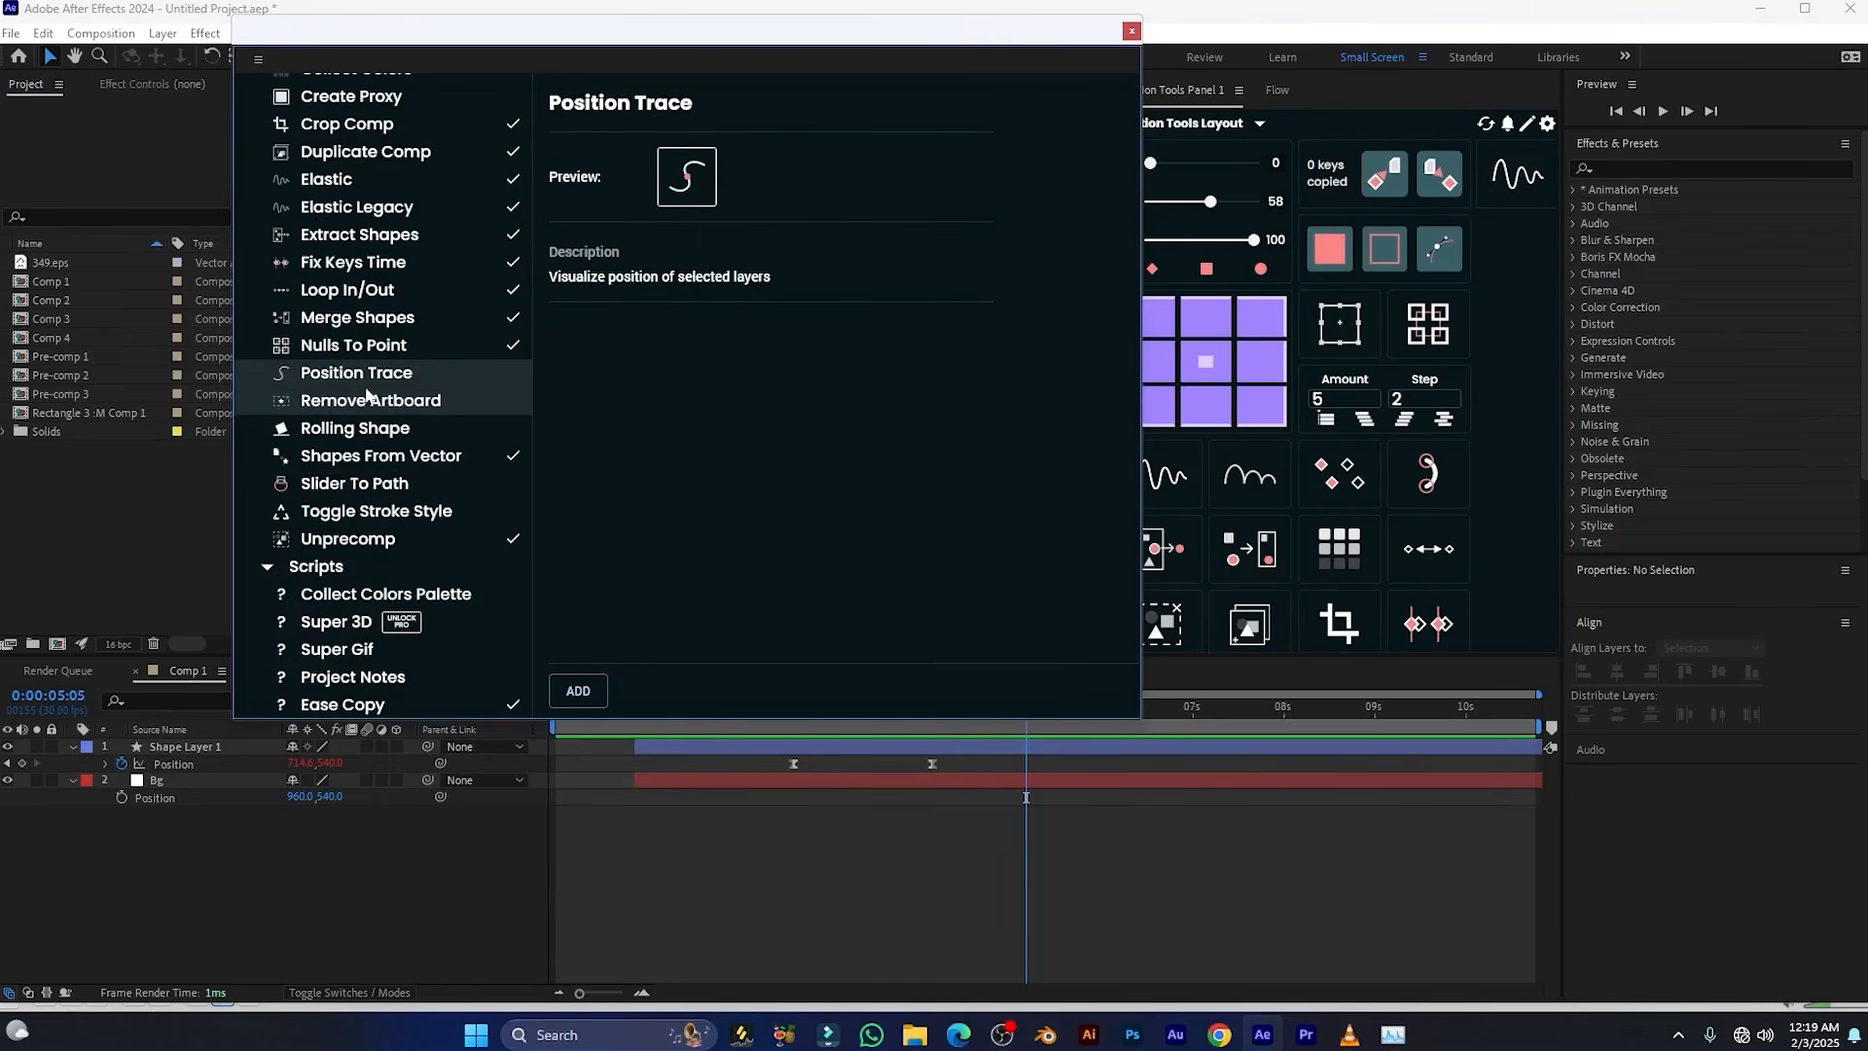
pyautogui.click(580, 692)
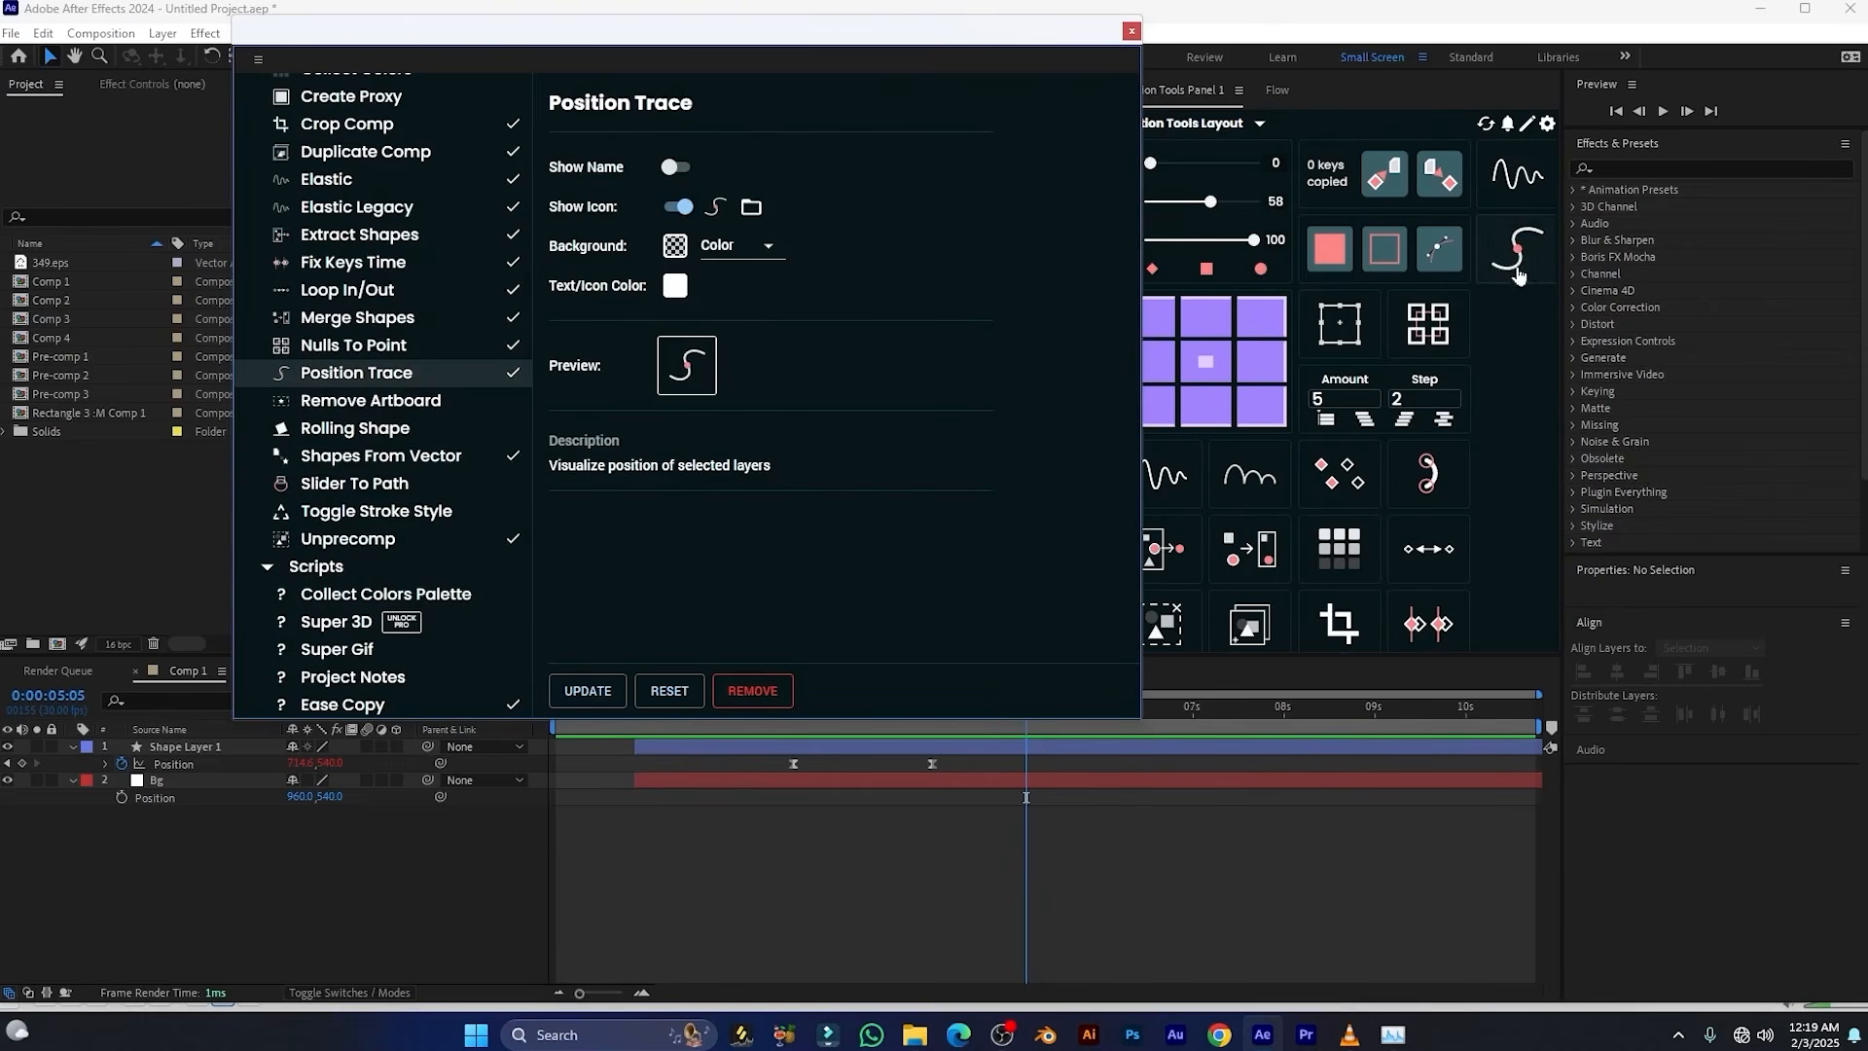
pyautogui.click(365, 439)
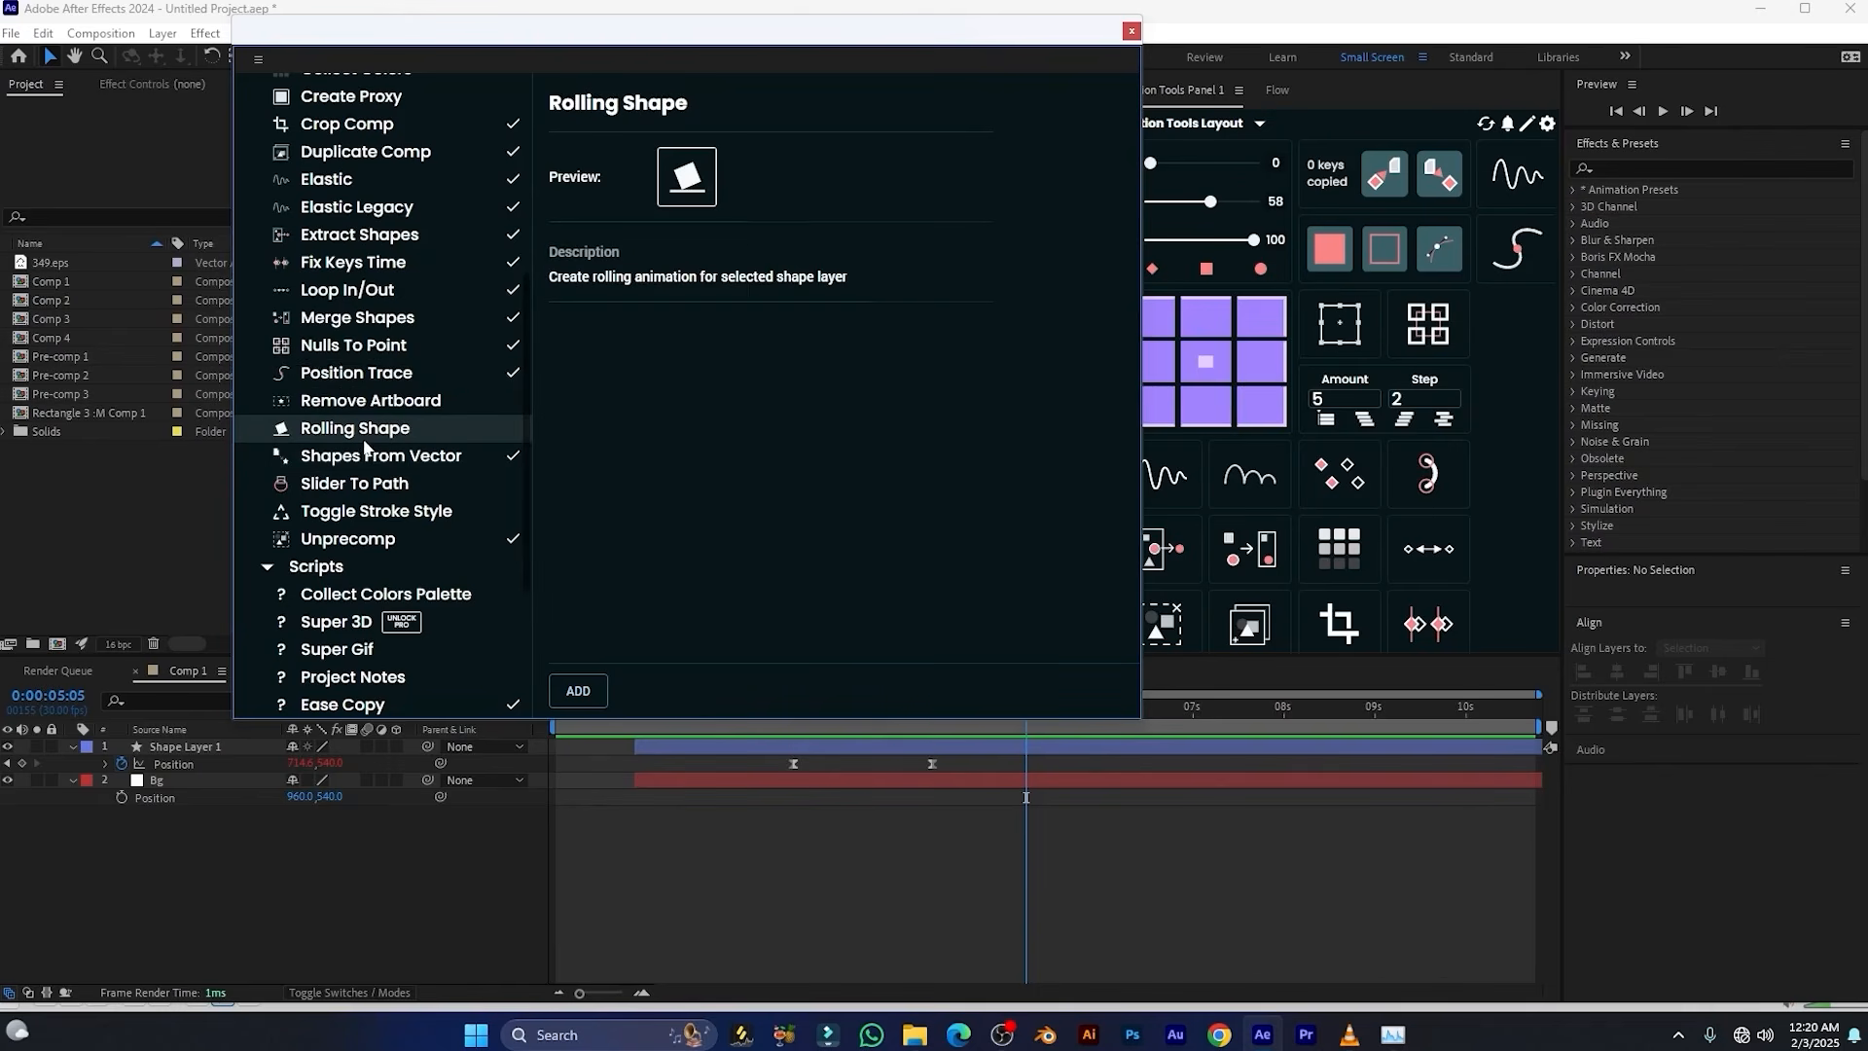
pyautogui.click(578, 691)
# Add the Slider To Path and Toggle Stroke Style functions to the layout and close the script list
pyautogui.click(419, 486)
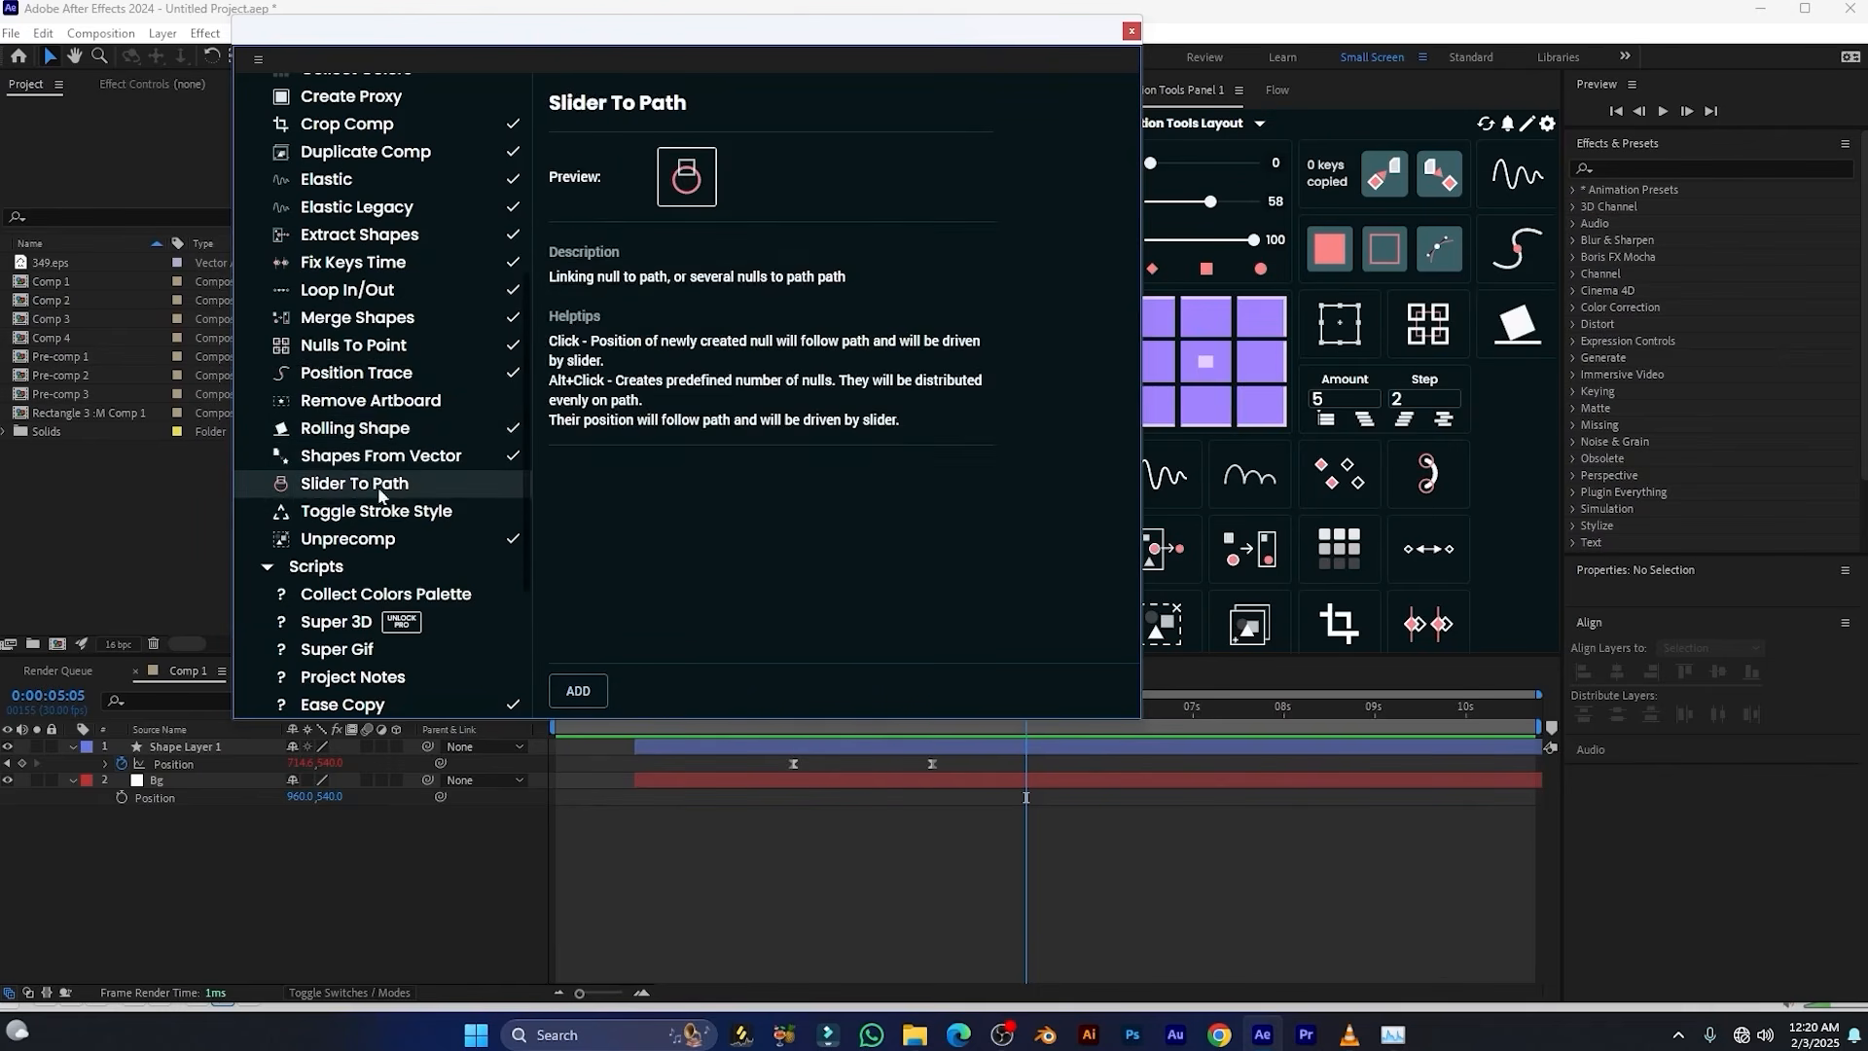
pyautogui.click(578, 691)
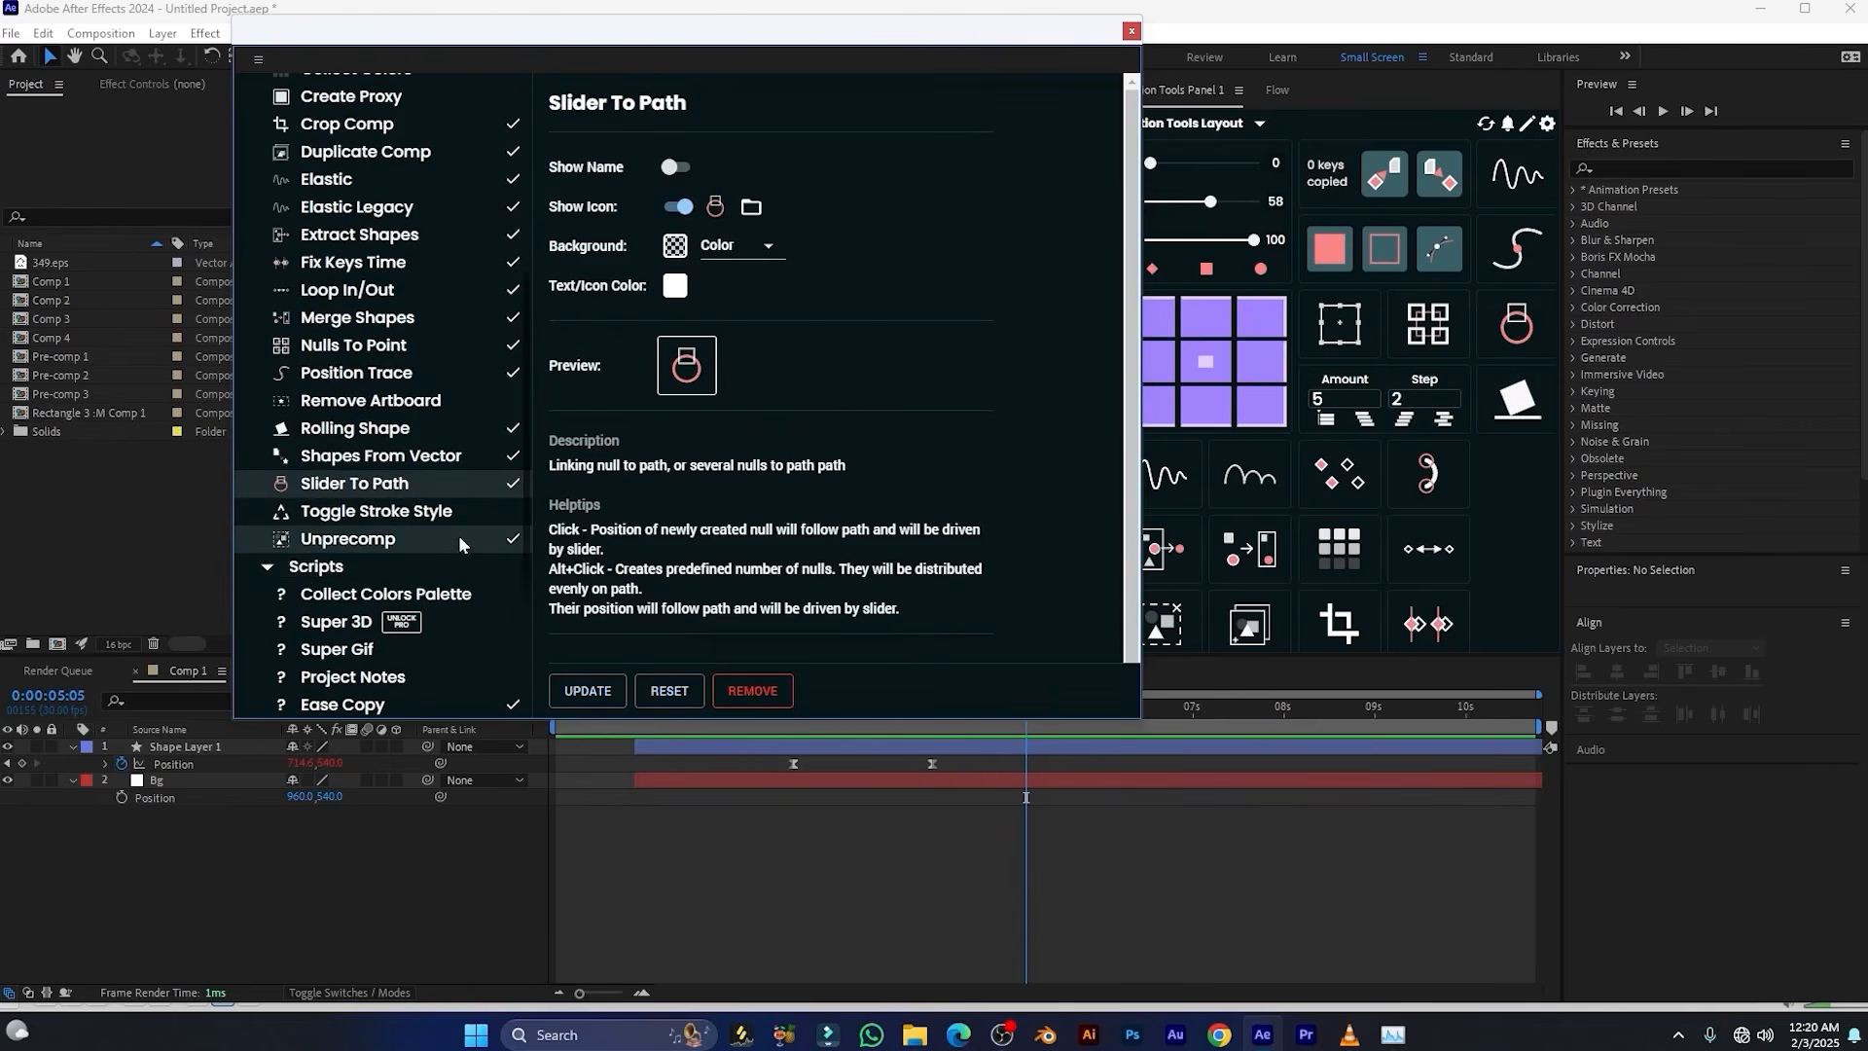
pyautogui.click(376, 510)
pyautogui.click(578, 690)
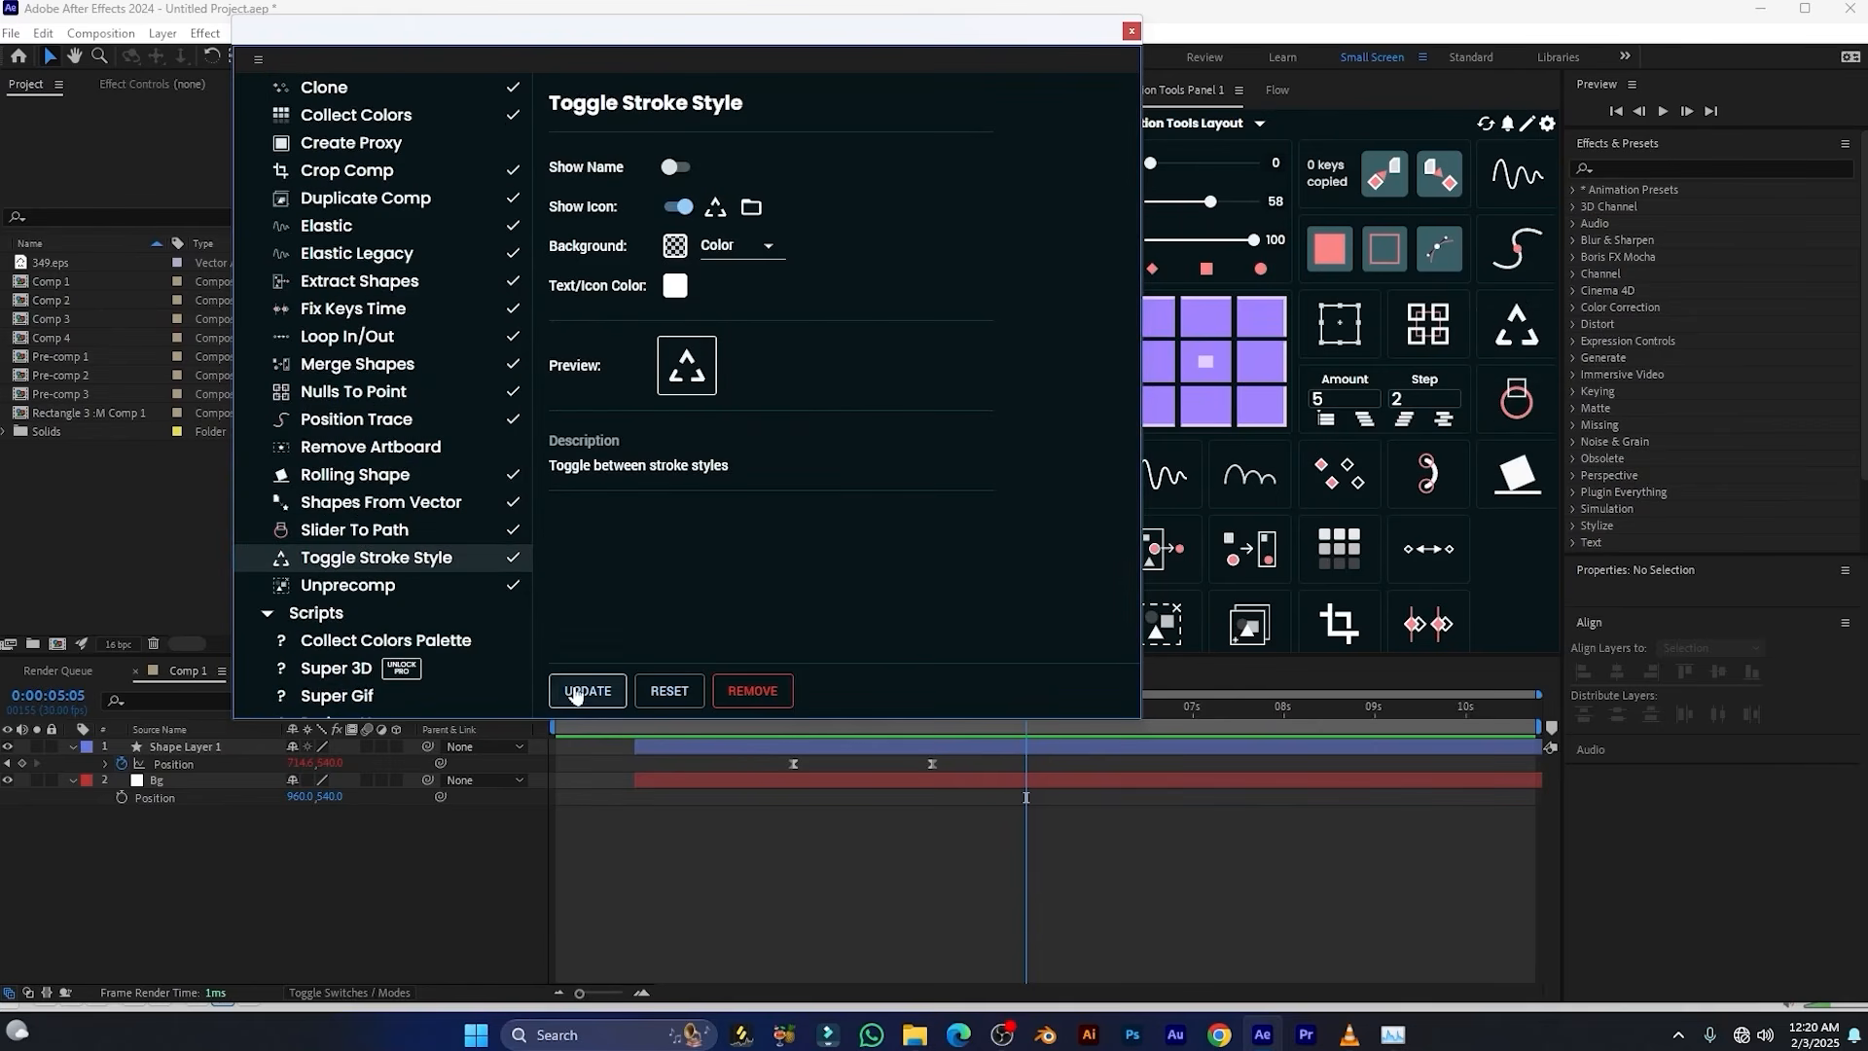
pyautogui.click(1132, 32)
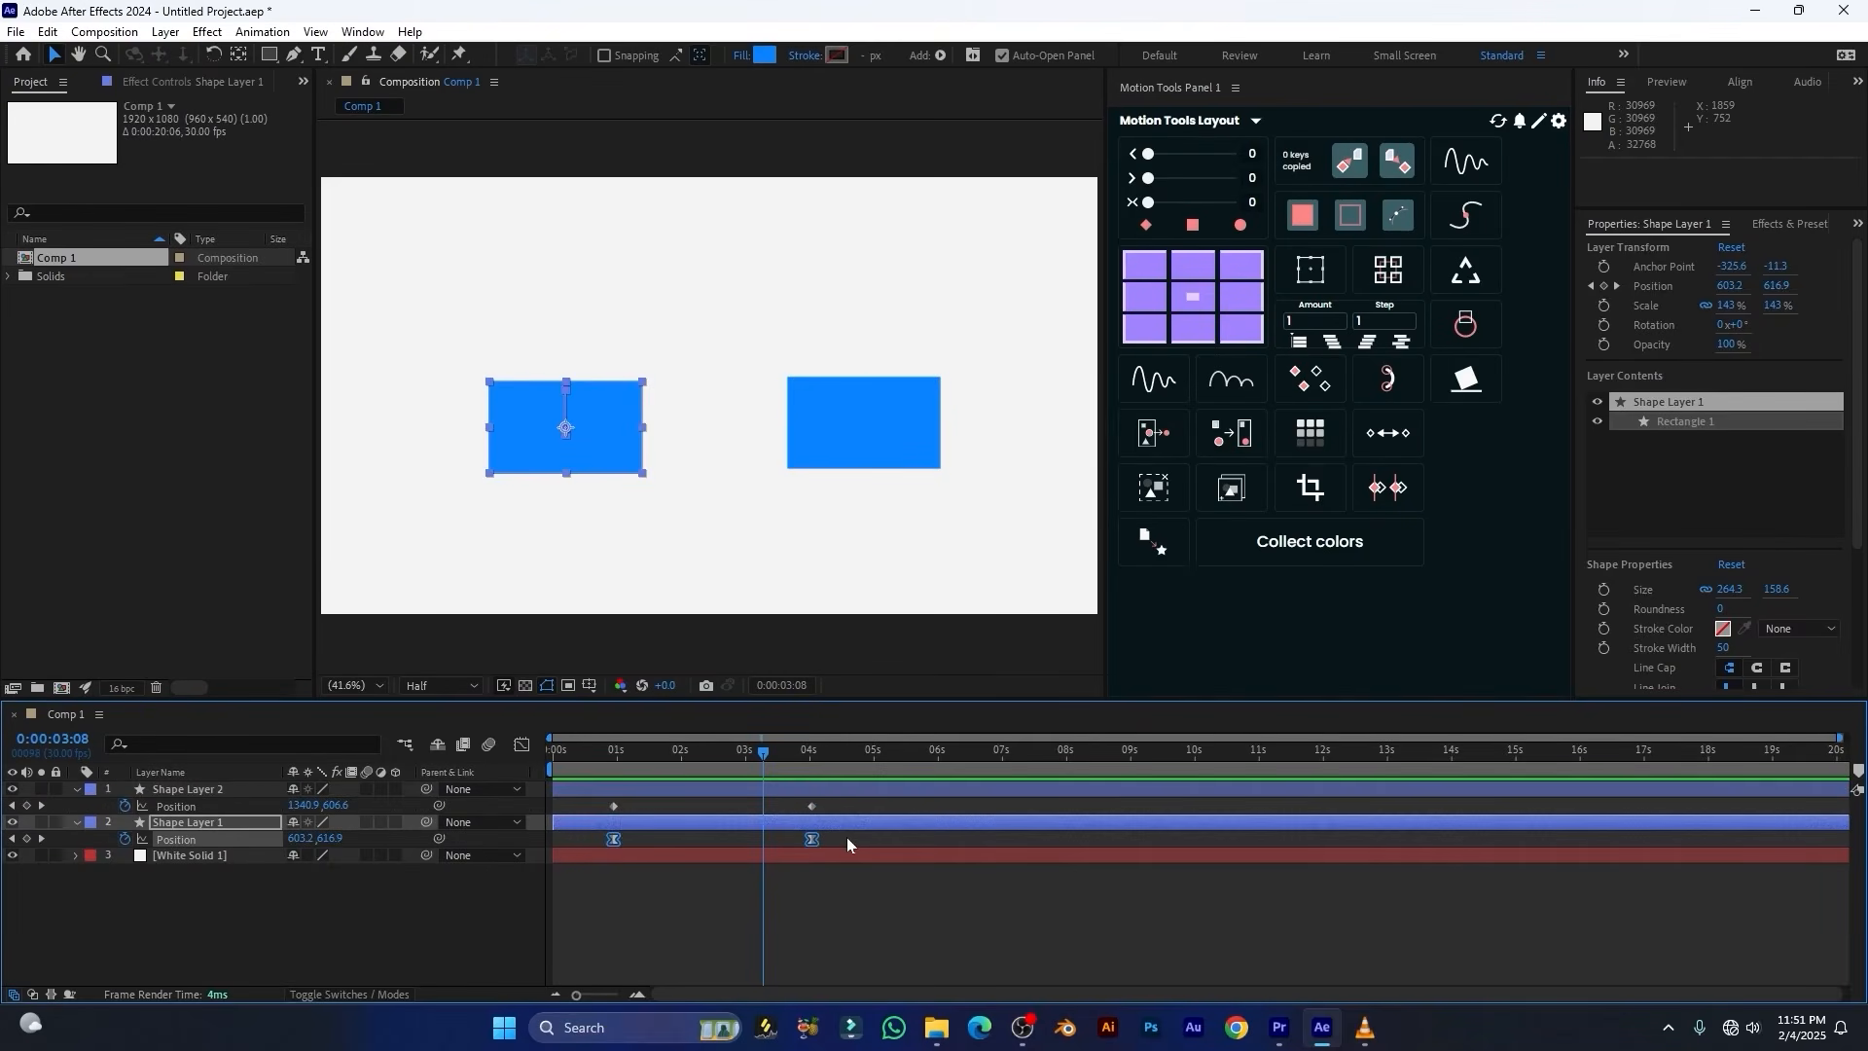
# Copy the easing of Shape Layer 1's two position keyframes onto Shape Layer 2's position keyframes and check the motion through 0:00:04:06
pyautogui.moveTo(846, 835); pyautogui.dragTo(562, 867)
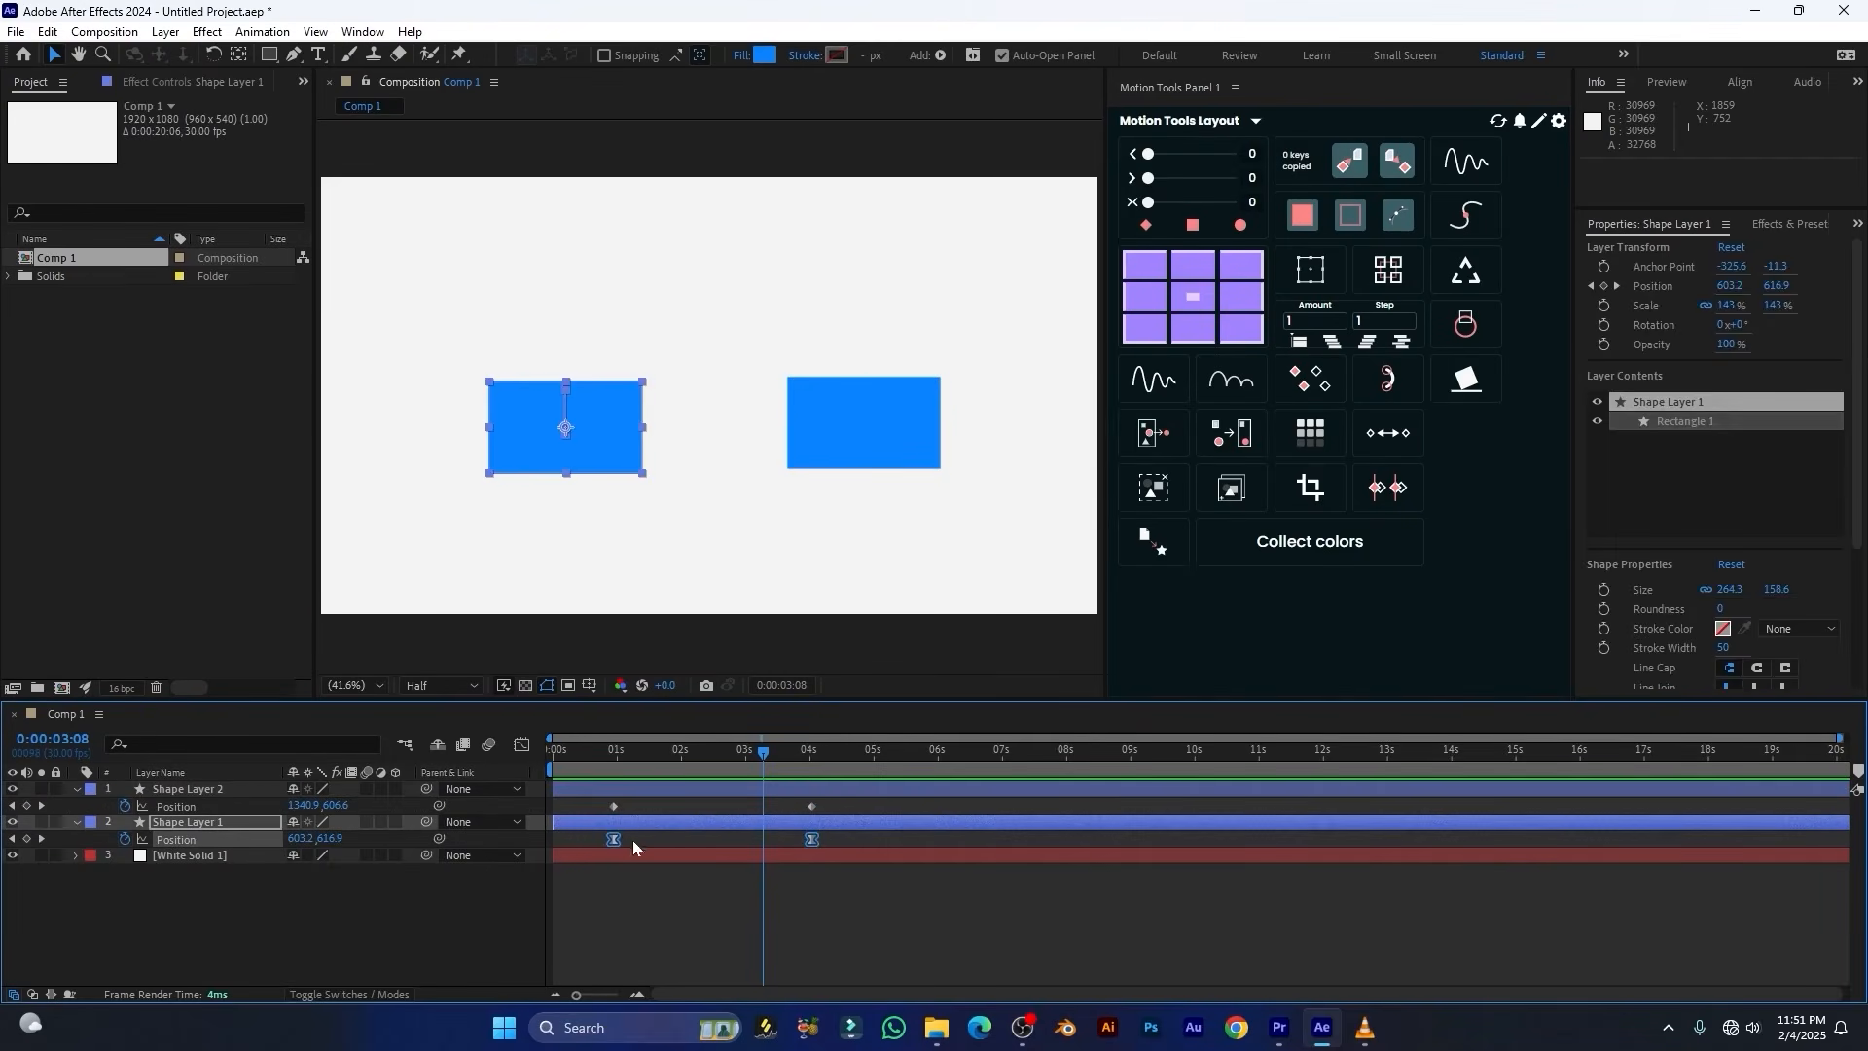
pyautogui.click(1355, 165)
pyautogui.click(813, 806)
pyautogui.moveTo(832, 810); pyautogui.dragTo(585, 829)
pyautogui.click(1391, 173)
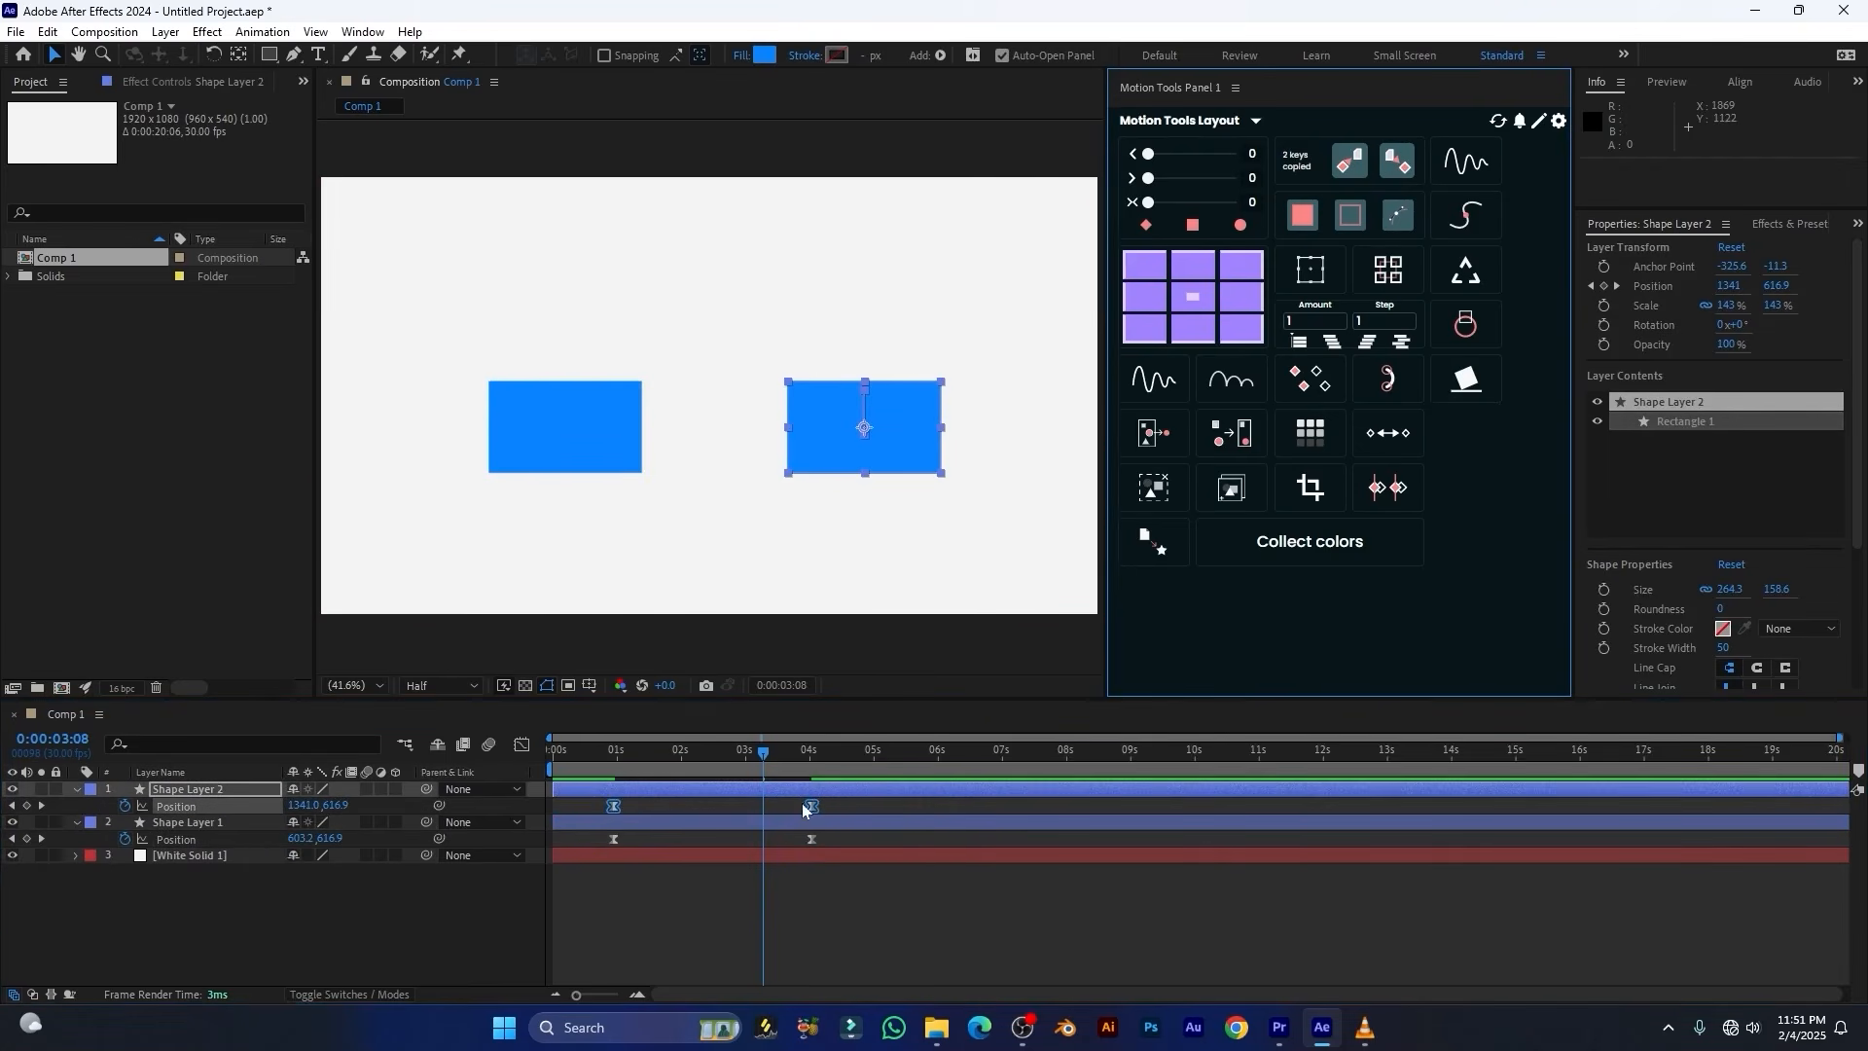
pyautogui.moveTo(763, 761); pyautogui.dragTo(823, 761)
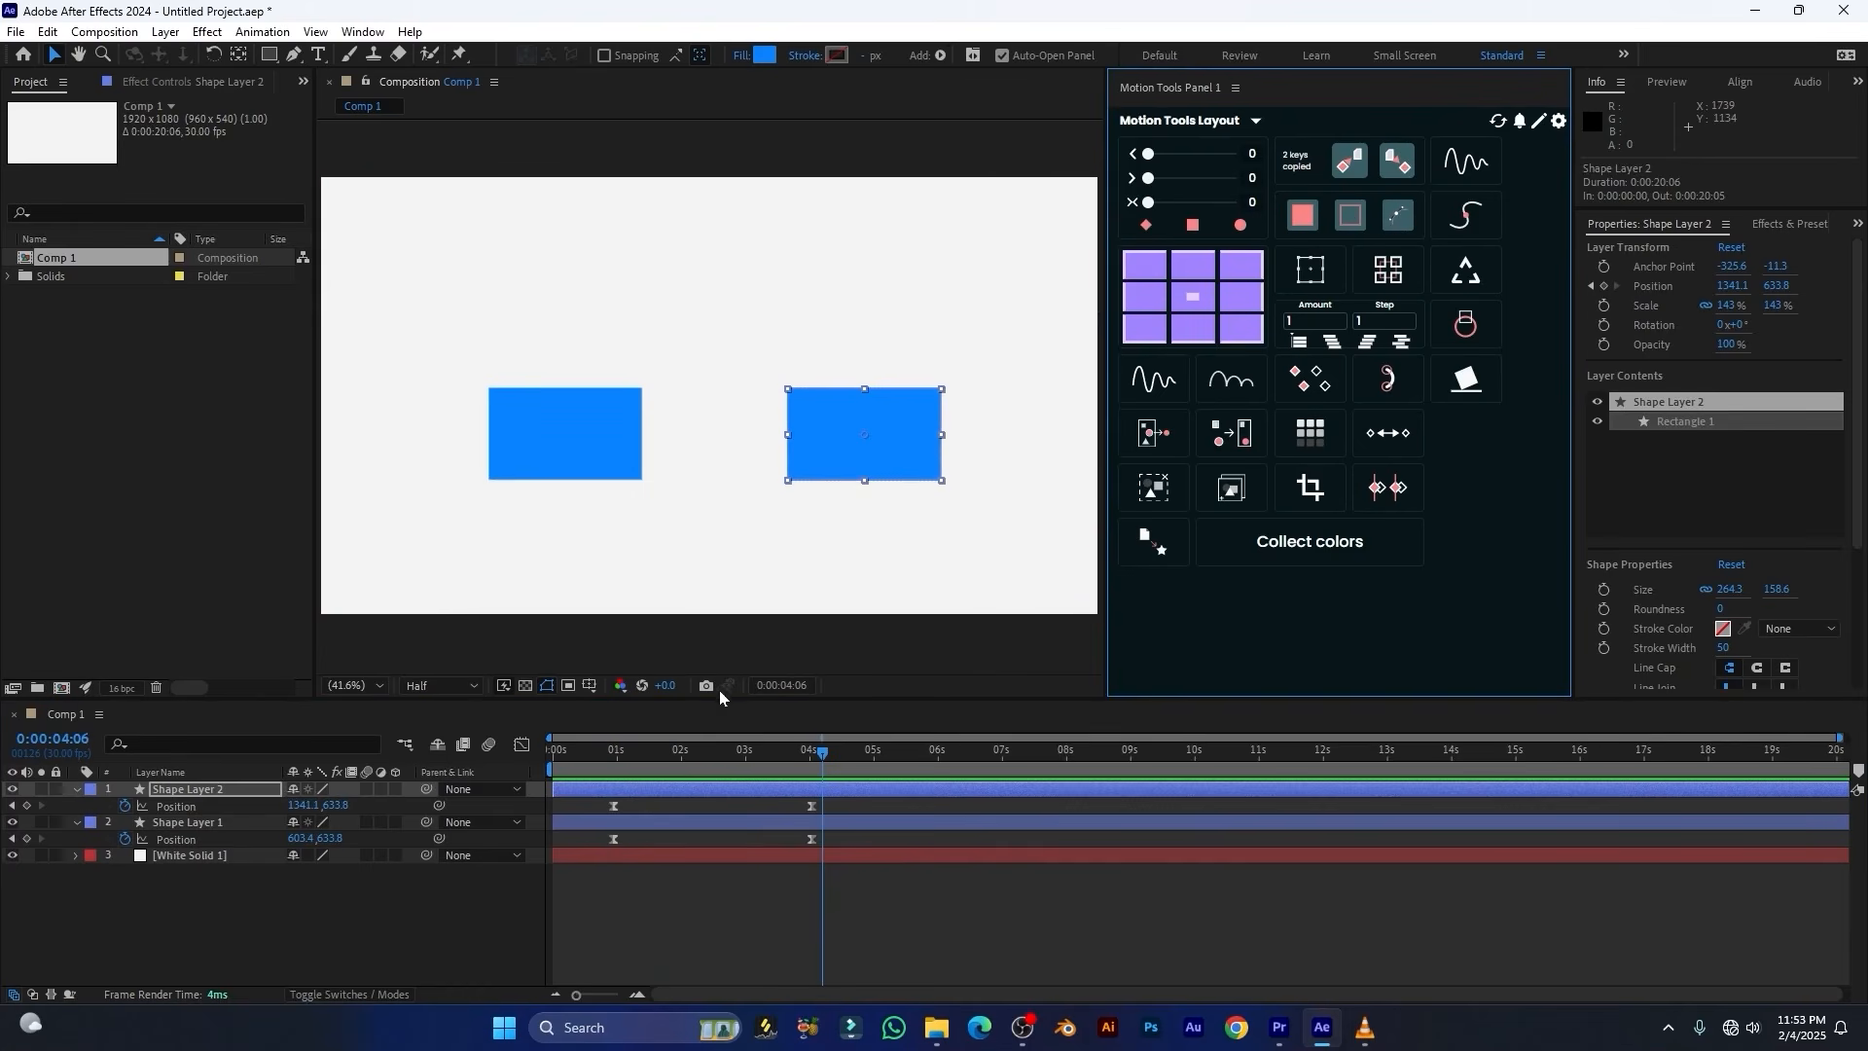
# Delete Shape Layer 2 and draw a second rectangle about 274 by 165 px in Shape Layer 1, overlapping the first's upper-right corner
pyautogui.click(208, 789)
pyautogui.press('Delete')
pyautogui.click(591, 437)
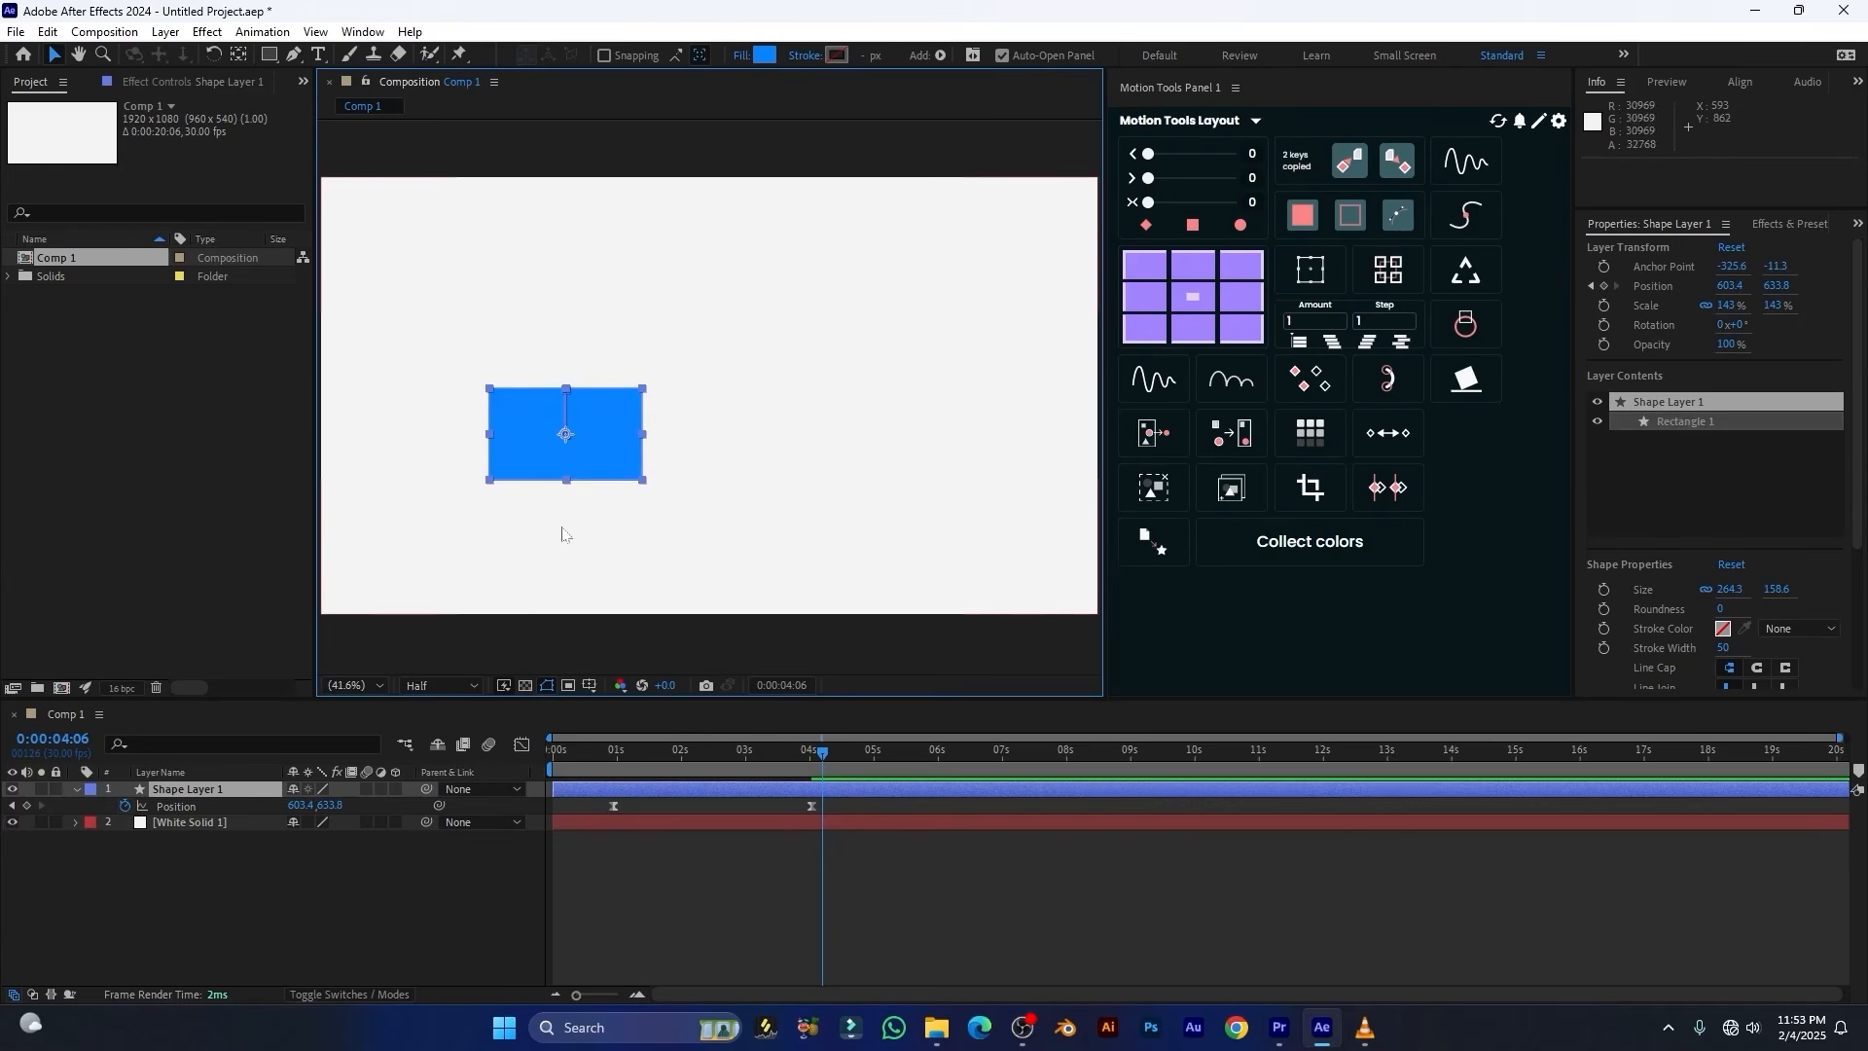
pyautogui.click(269, 55)
pyautogui.moveTo(605, 328); pyautogui.dragTo(763, 423)
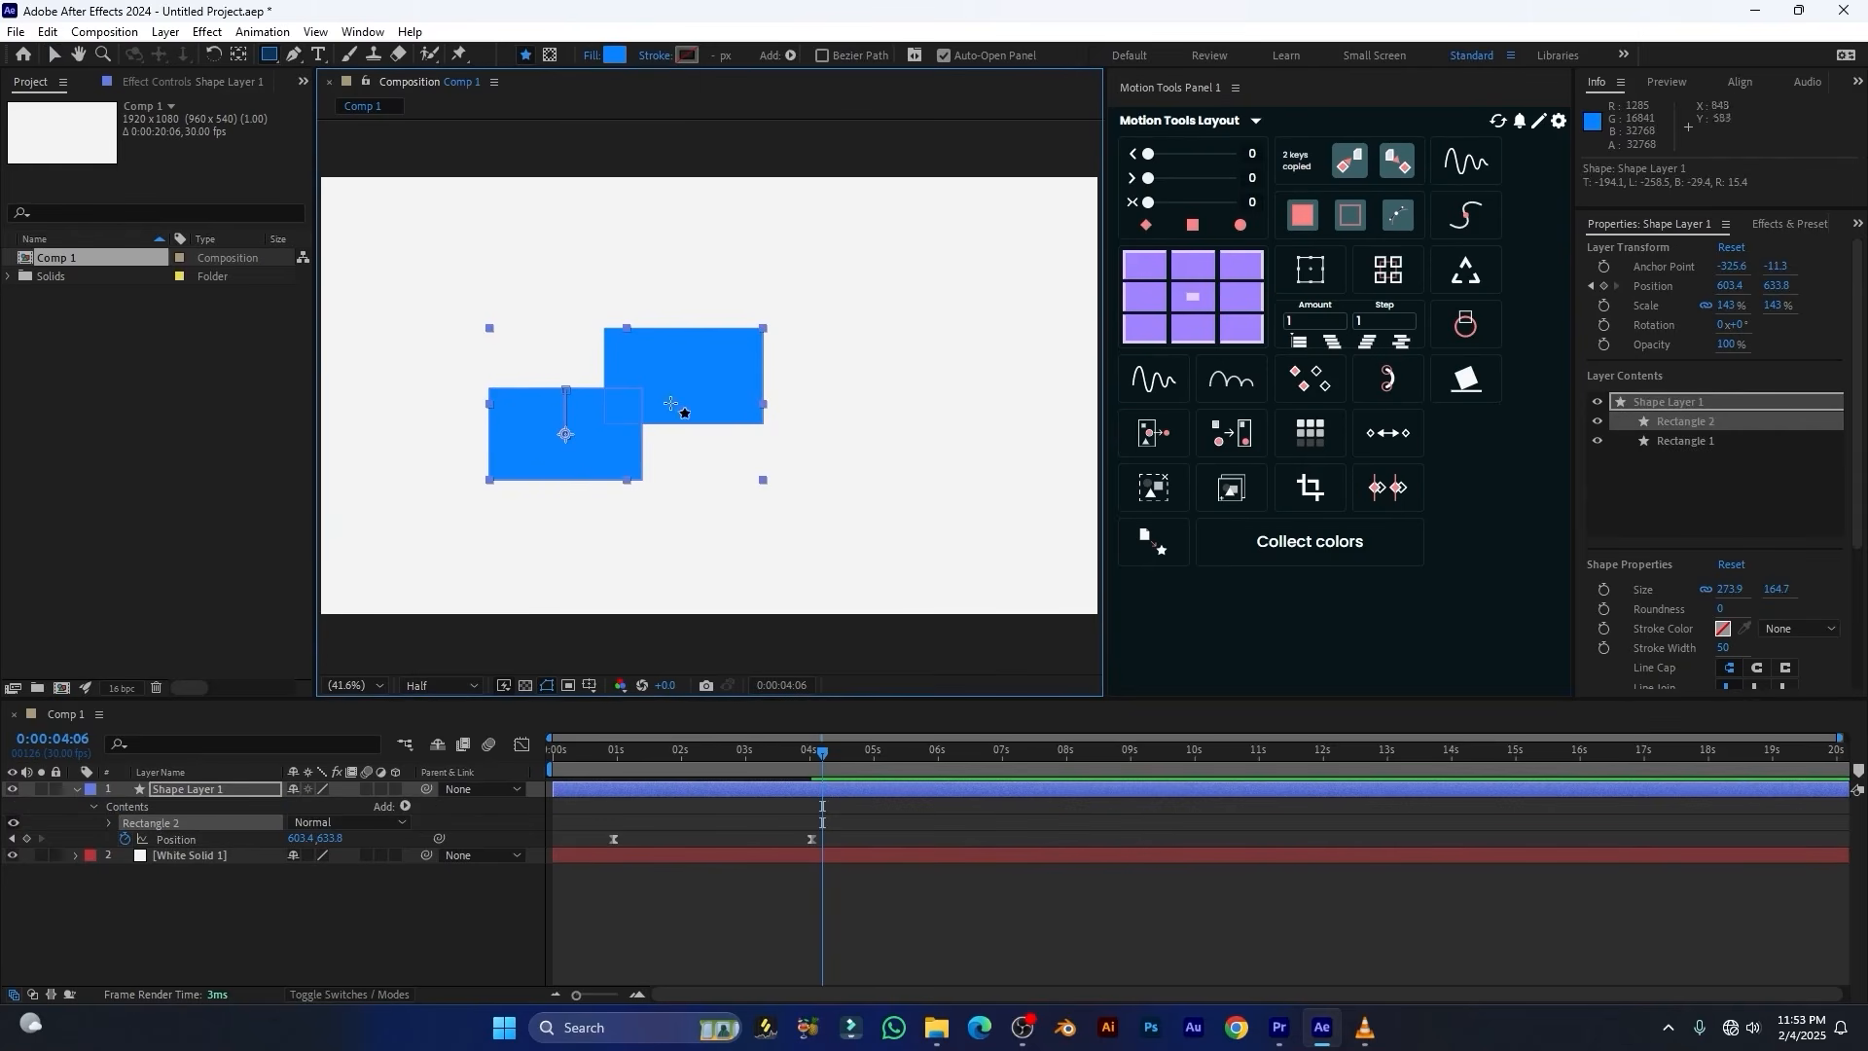
# Set the fill of the upper-right rectangle, Rectangle 2, to magenta
pyautogui.click(615, 55)
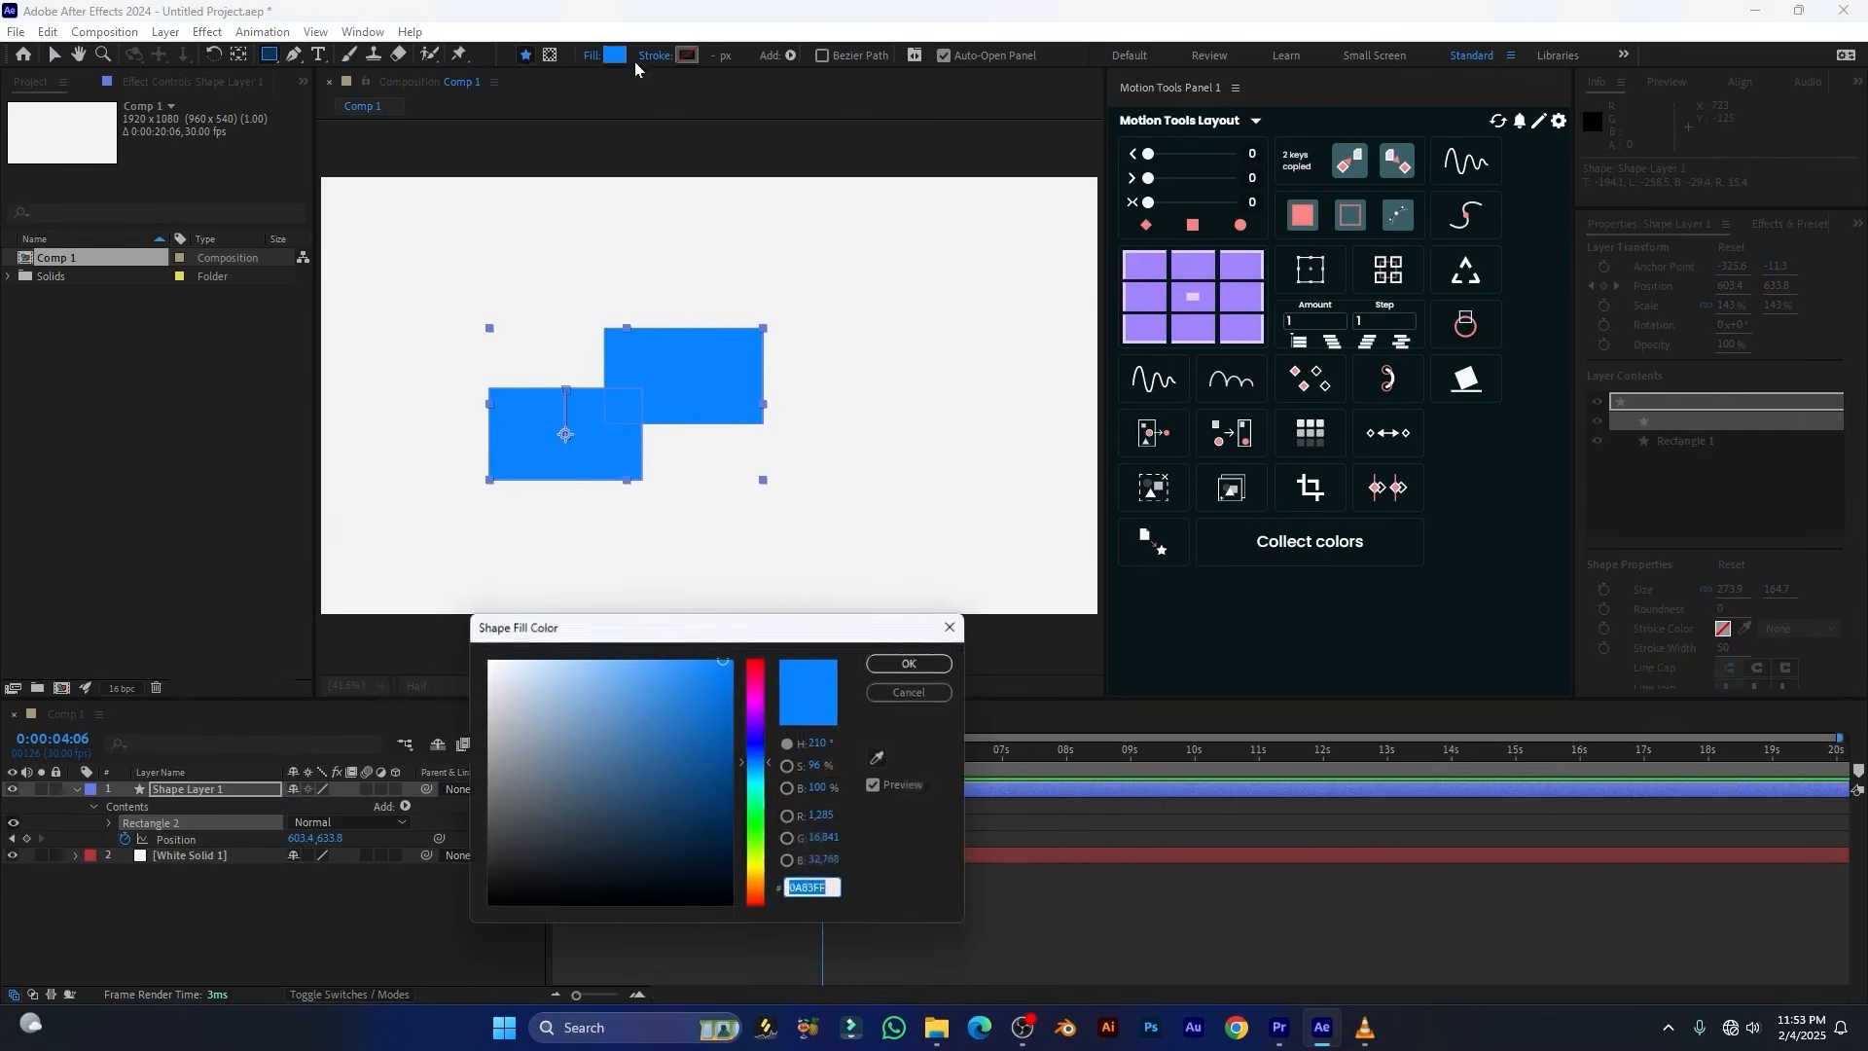
pyautogui.click(761, 719)
pyautogui.click(911, 662)
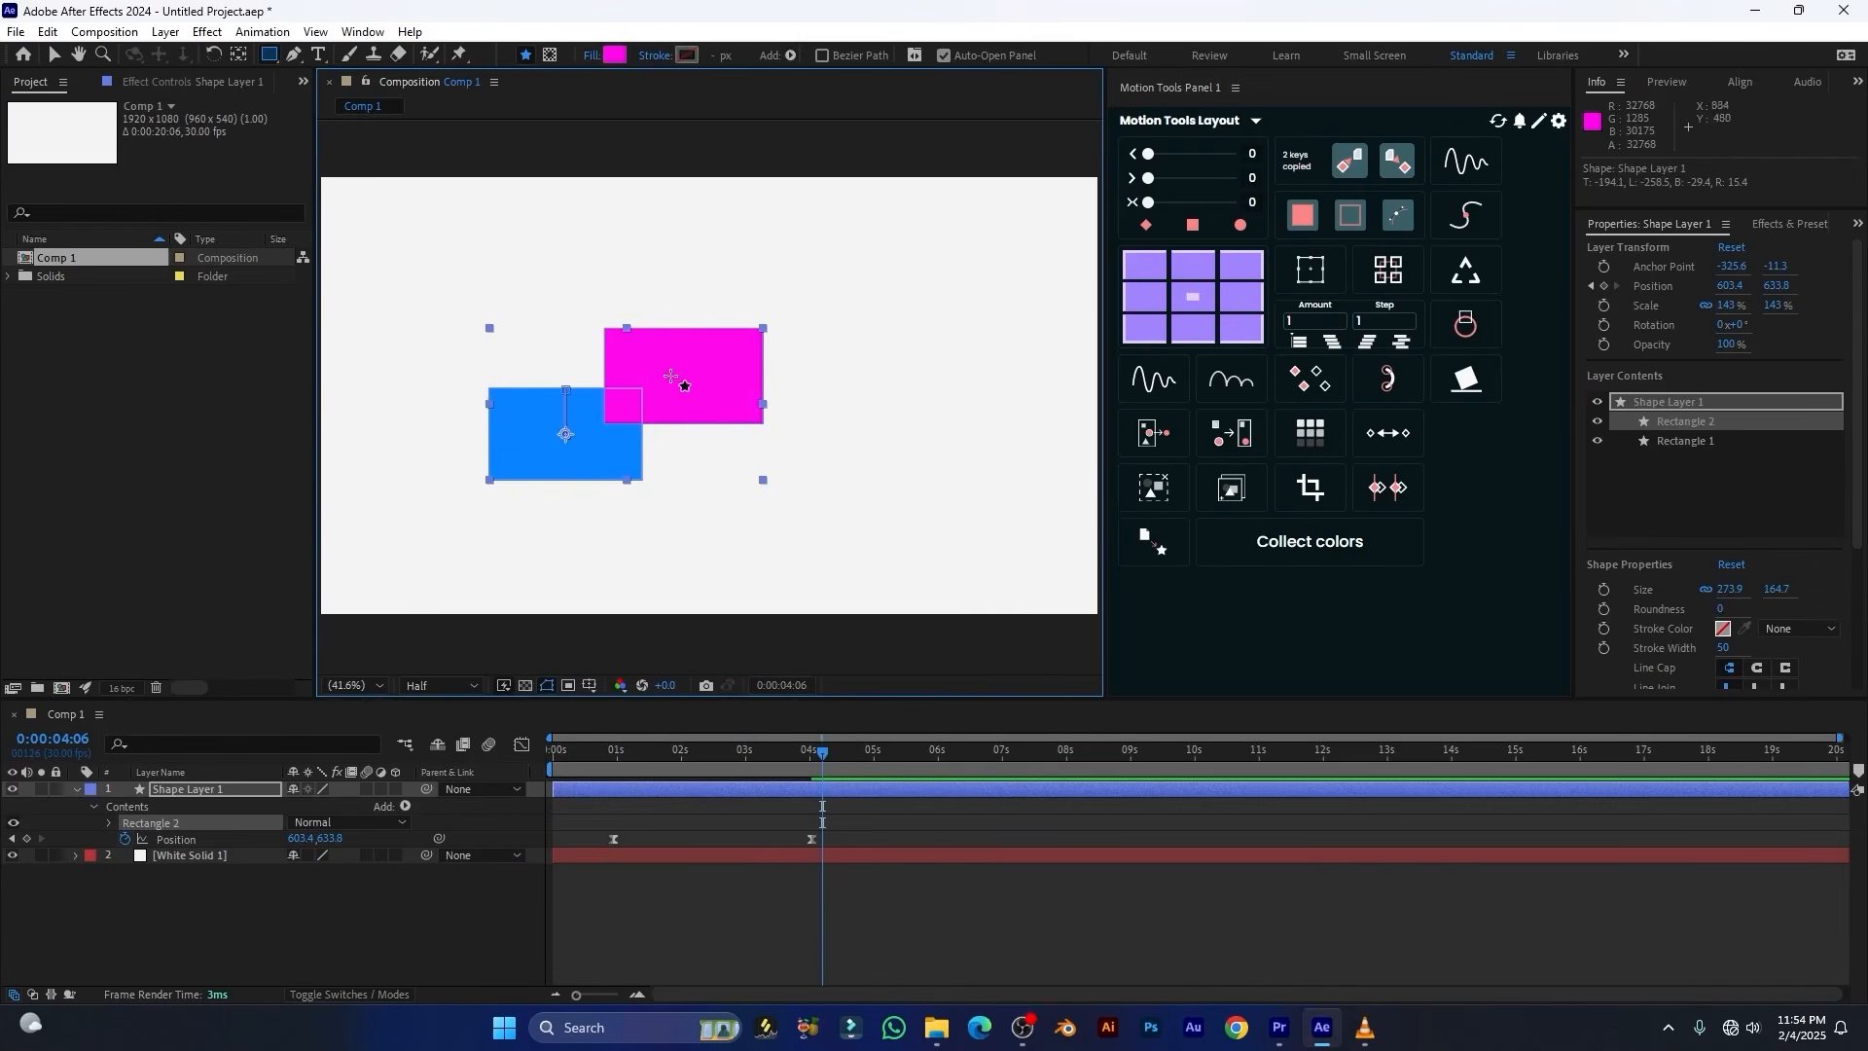
# Set the fill of Rectangle 2 to lime green 9DEE00
pyautogui.click(614, 54)
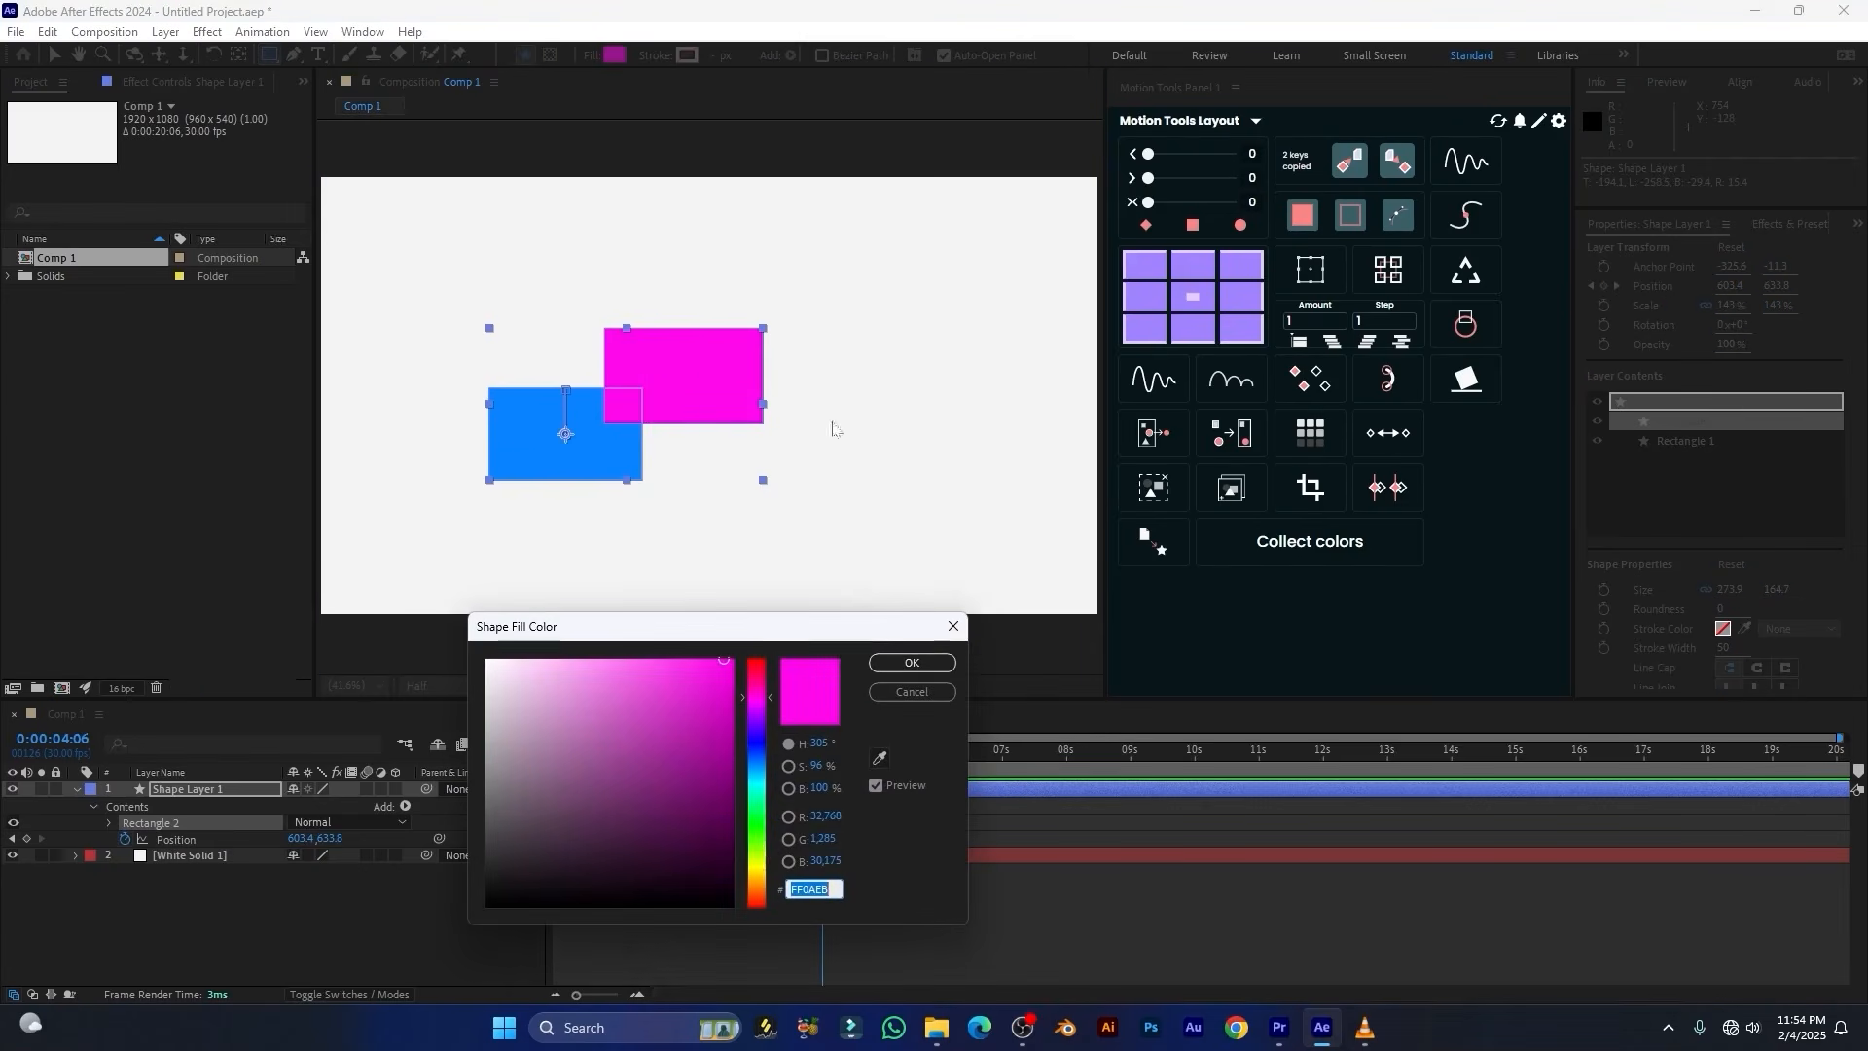
pyautogui.click(762, 857)
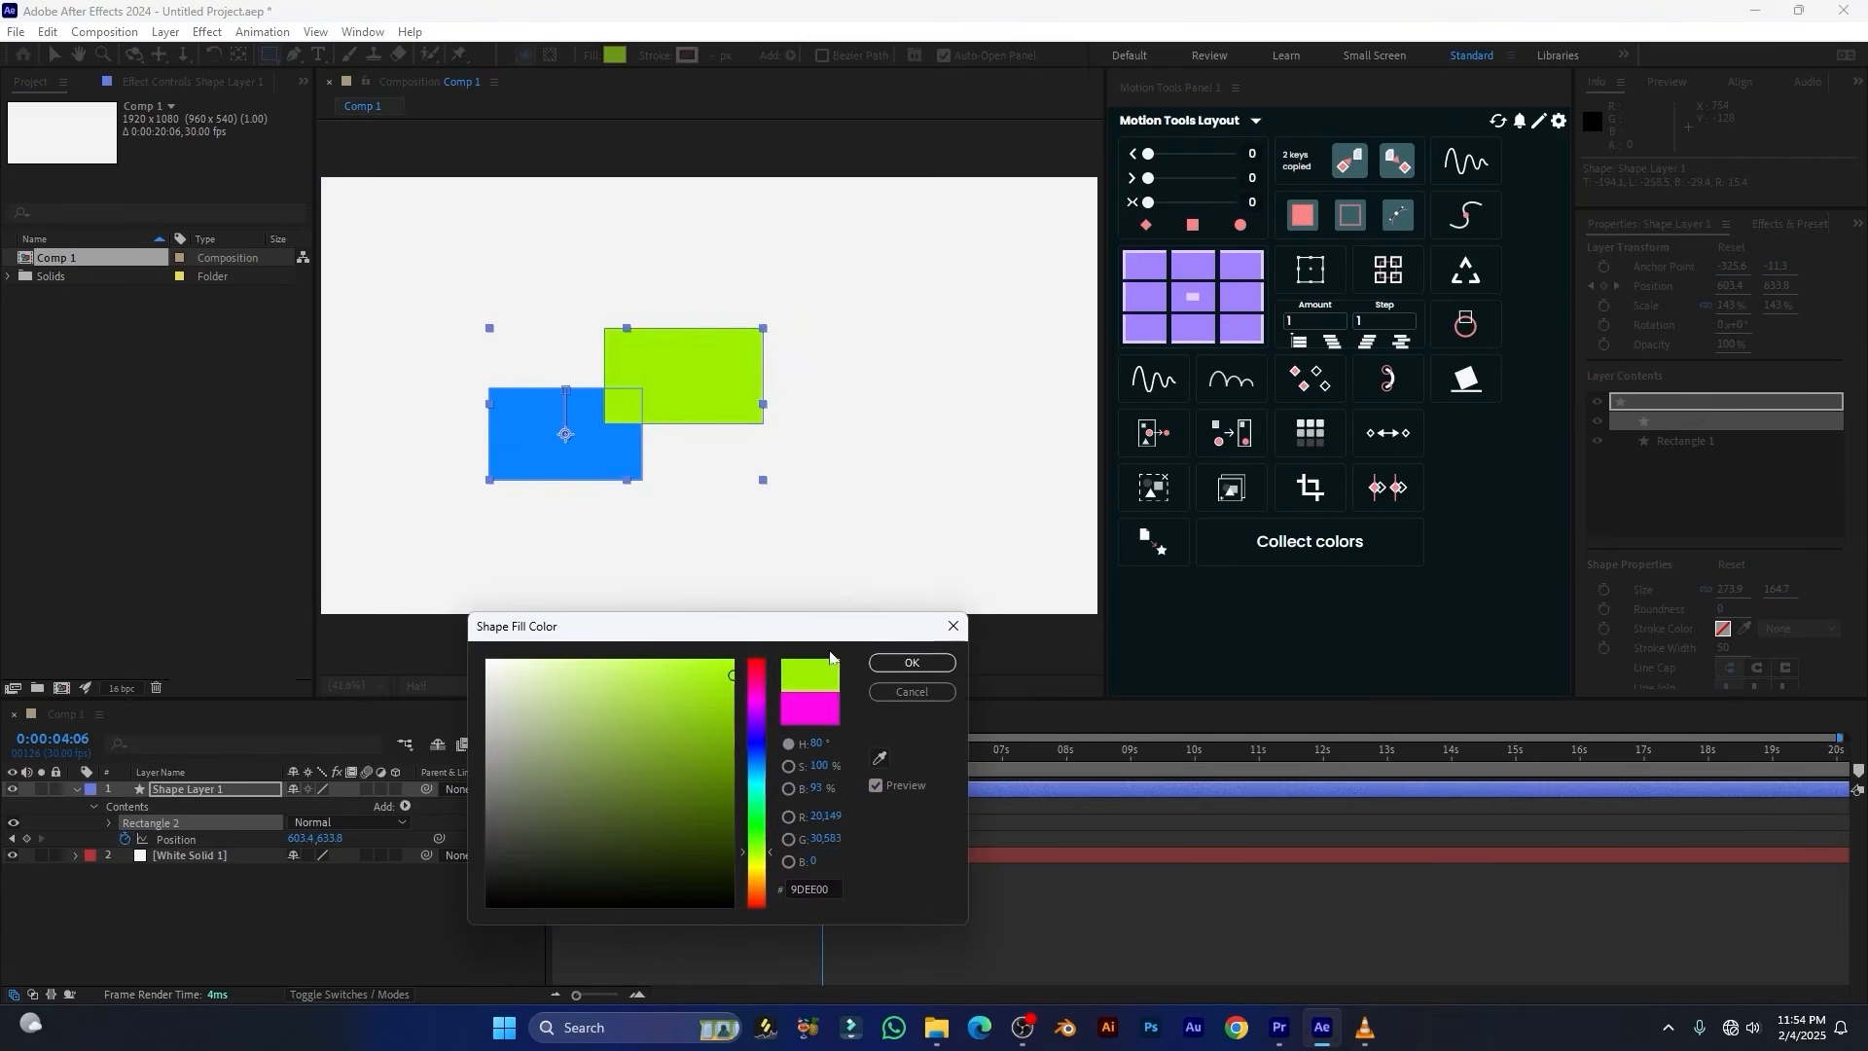
pyautogui.click(912, 662)
# Draw a third rectangle about 299 by 126 px overlapping the blue one's lower-right corner and fill it with turquoise
pyautogui.moveTo(599, 457); pyautogui.dragTo(773, 531)
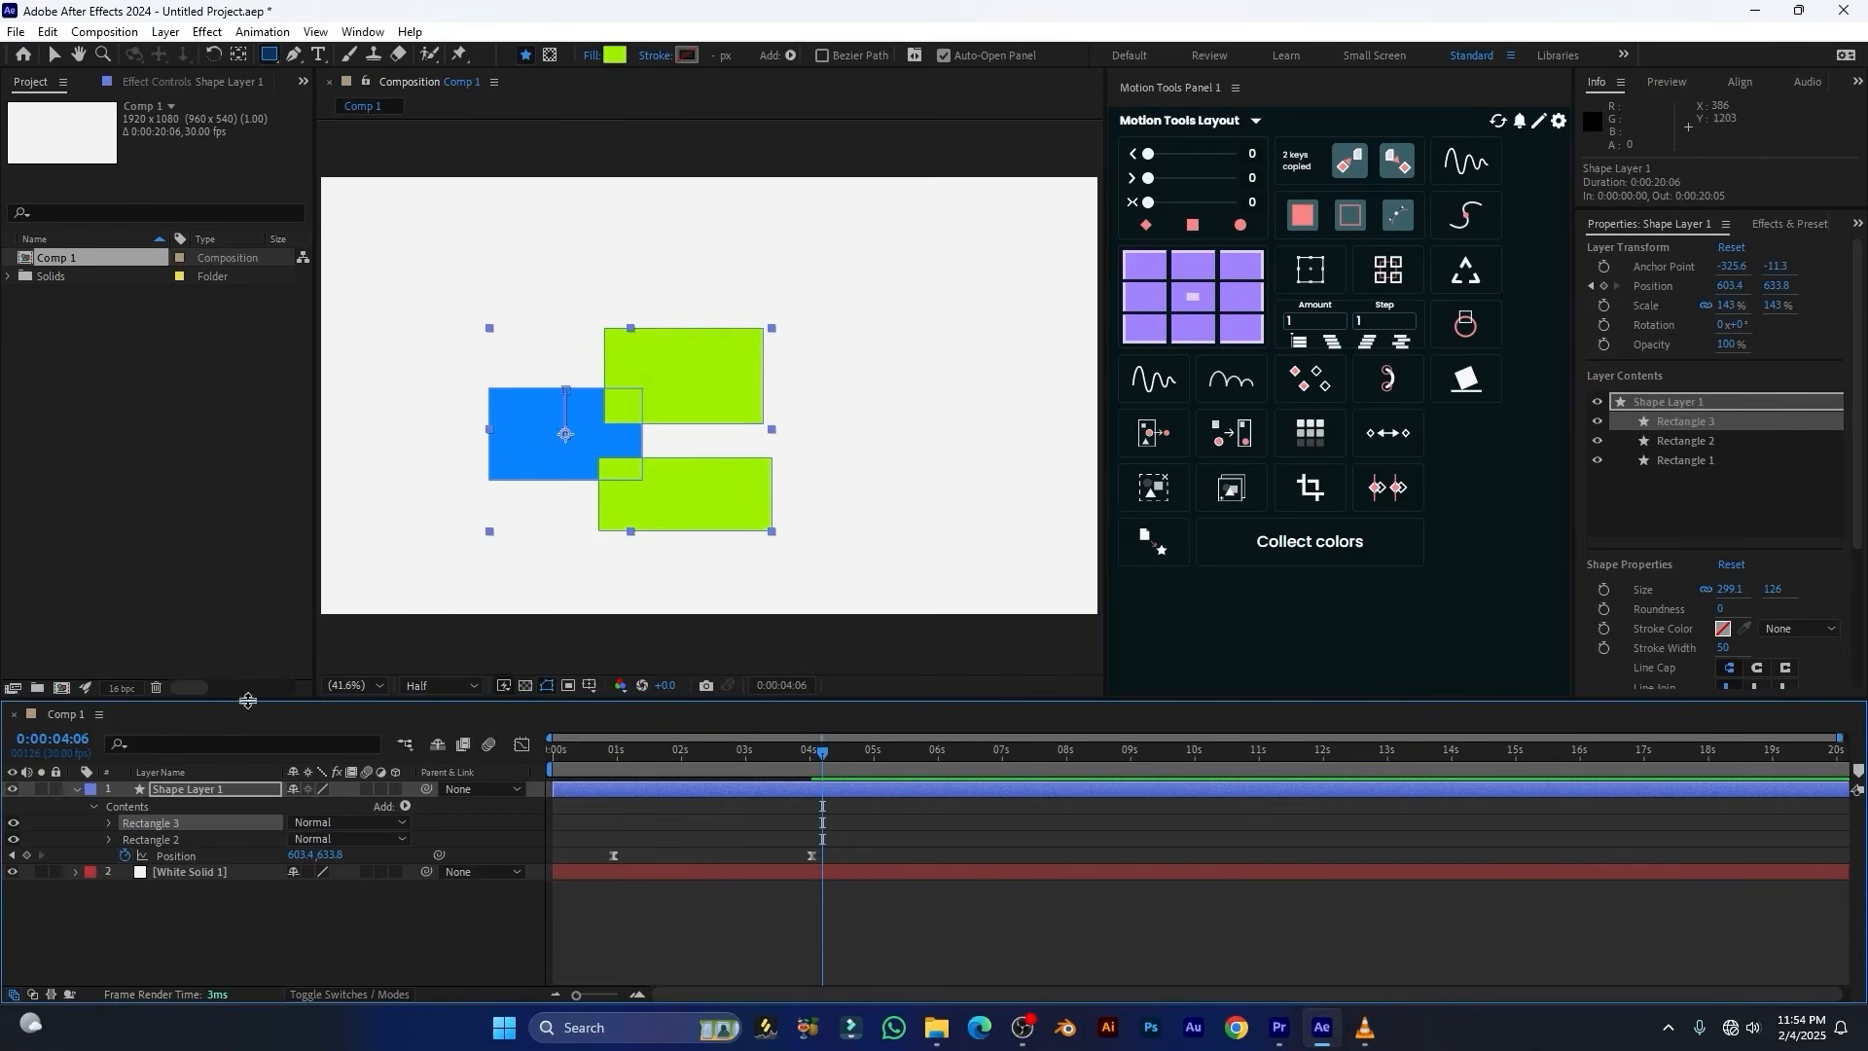
pyautogui.click(615, 54)
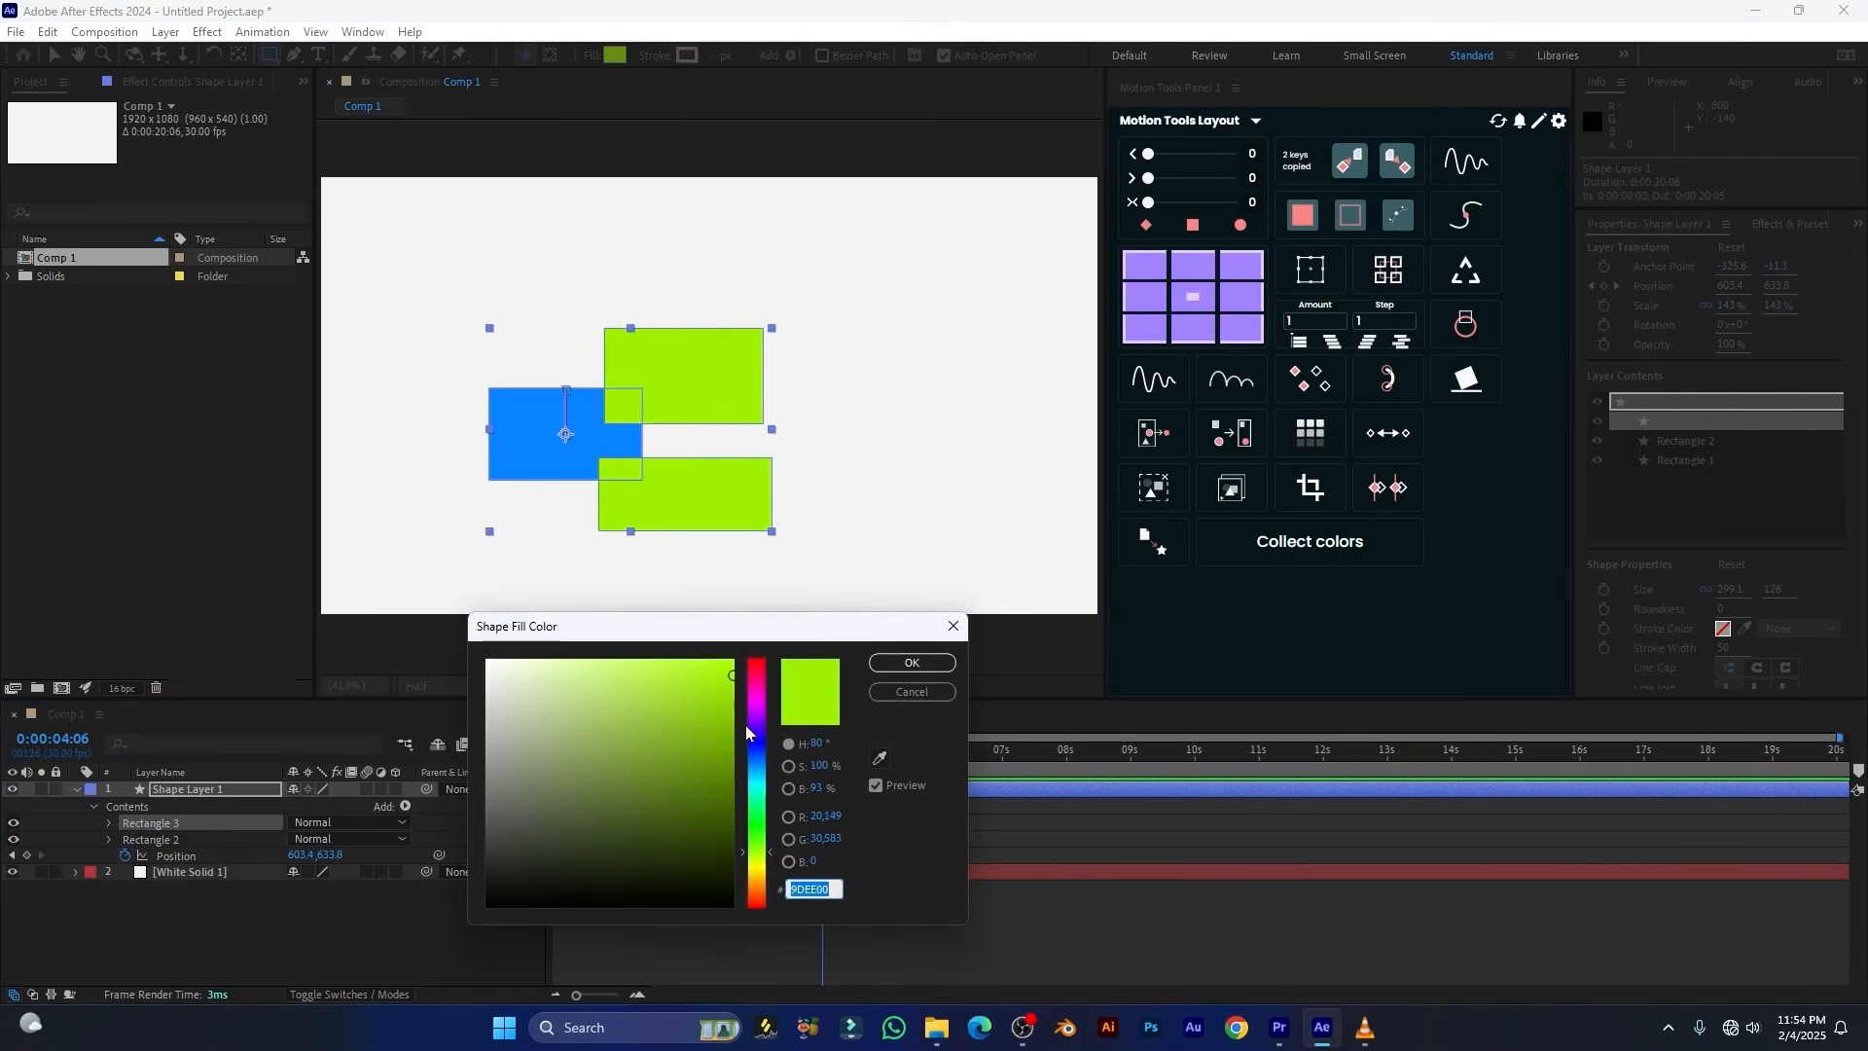
pyautogui.moveTo(757, 723); pyautogui.dragTo(759, 710)
pyautogui.moveTo(759, 711); pyautogui.dragTo(758, 791)
pyautogui.click(911, 662)
# Select all fills of Shape Layer 1 with Motion Tools and recolour the three rectangles bright green together
pyautogui.click(205, 791)
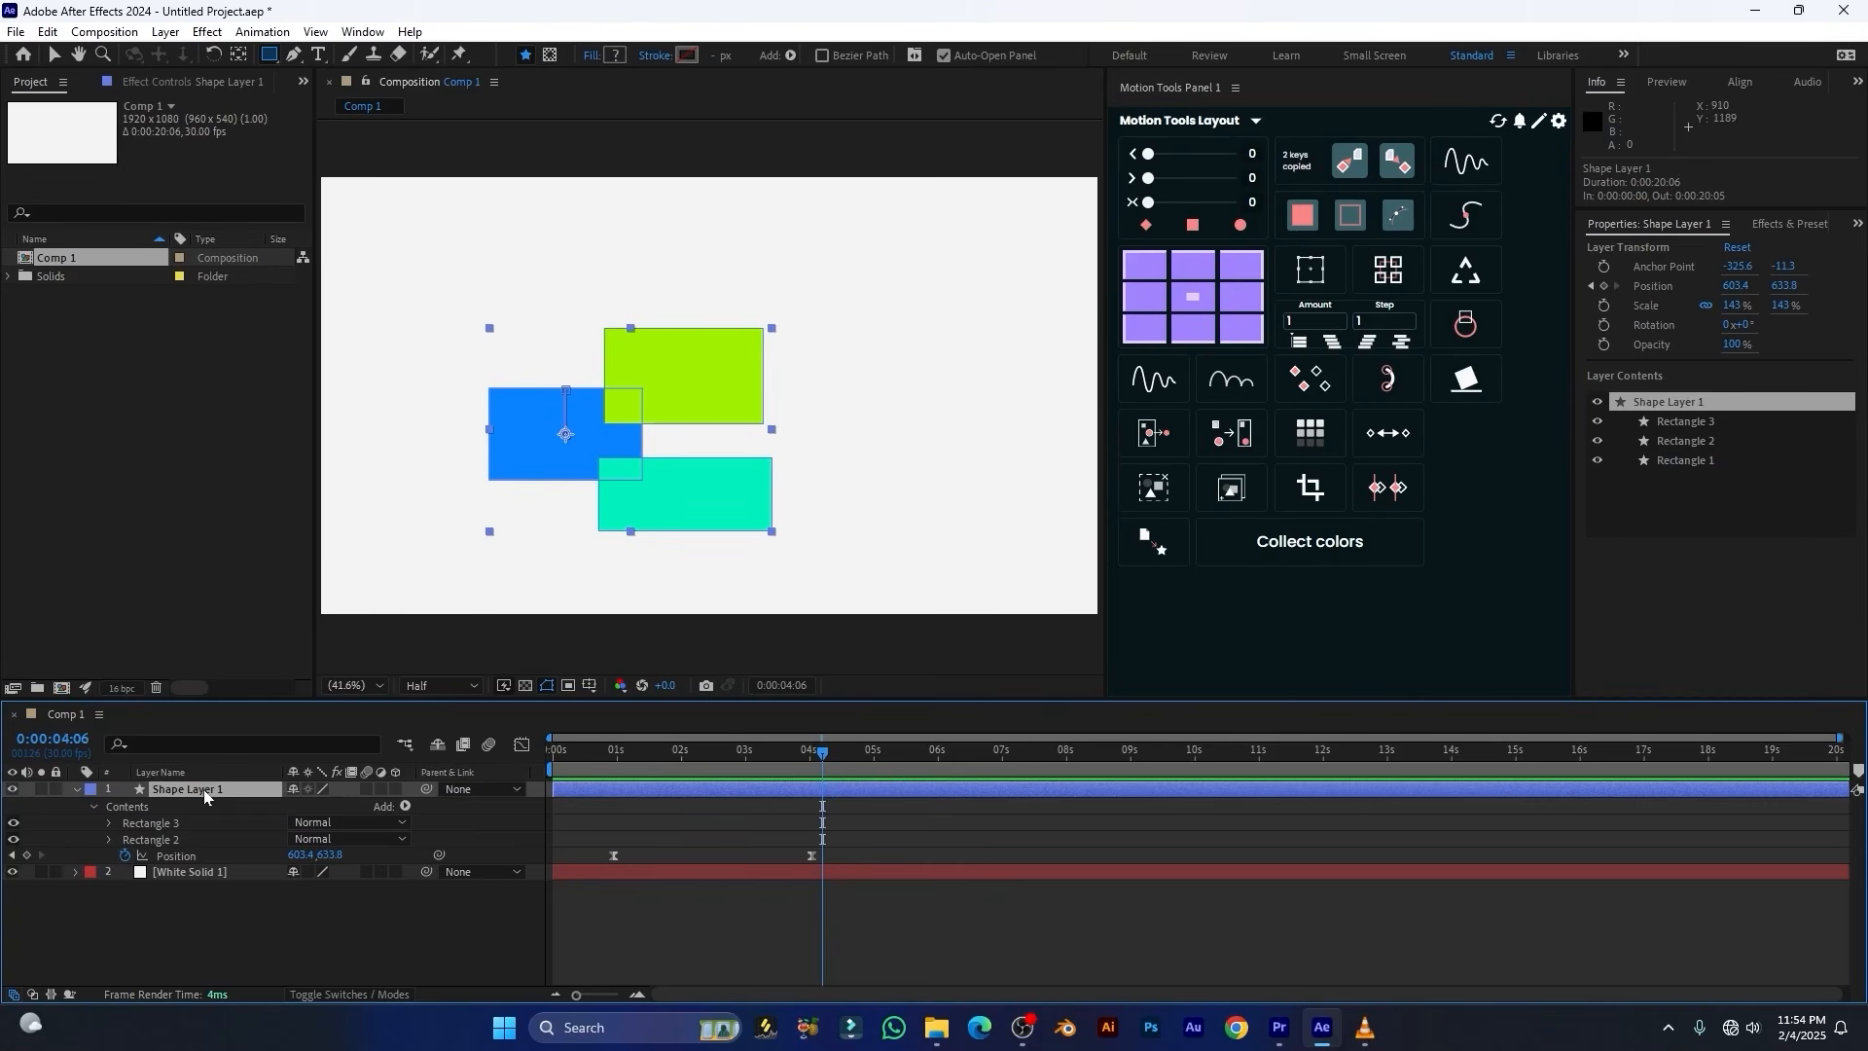
pyautogui.click(1312, 218)
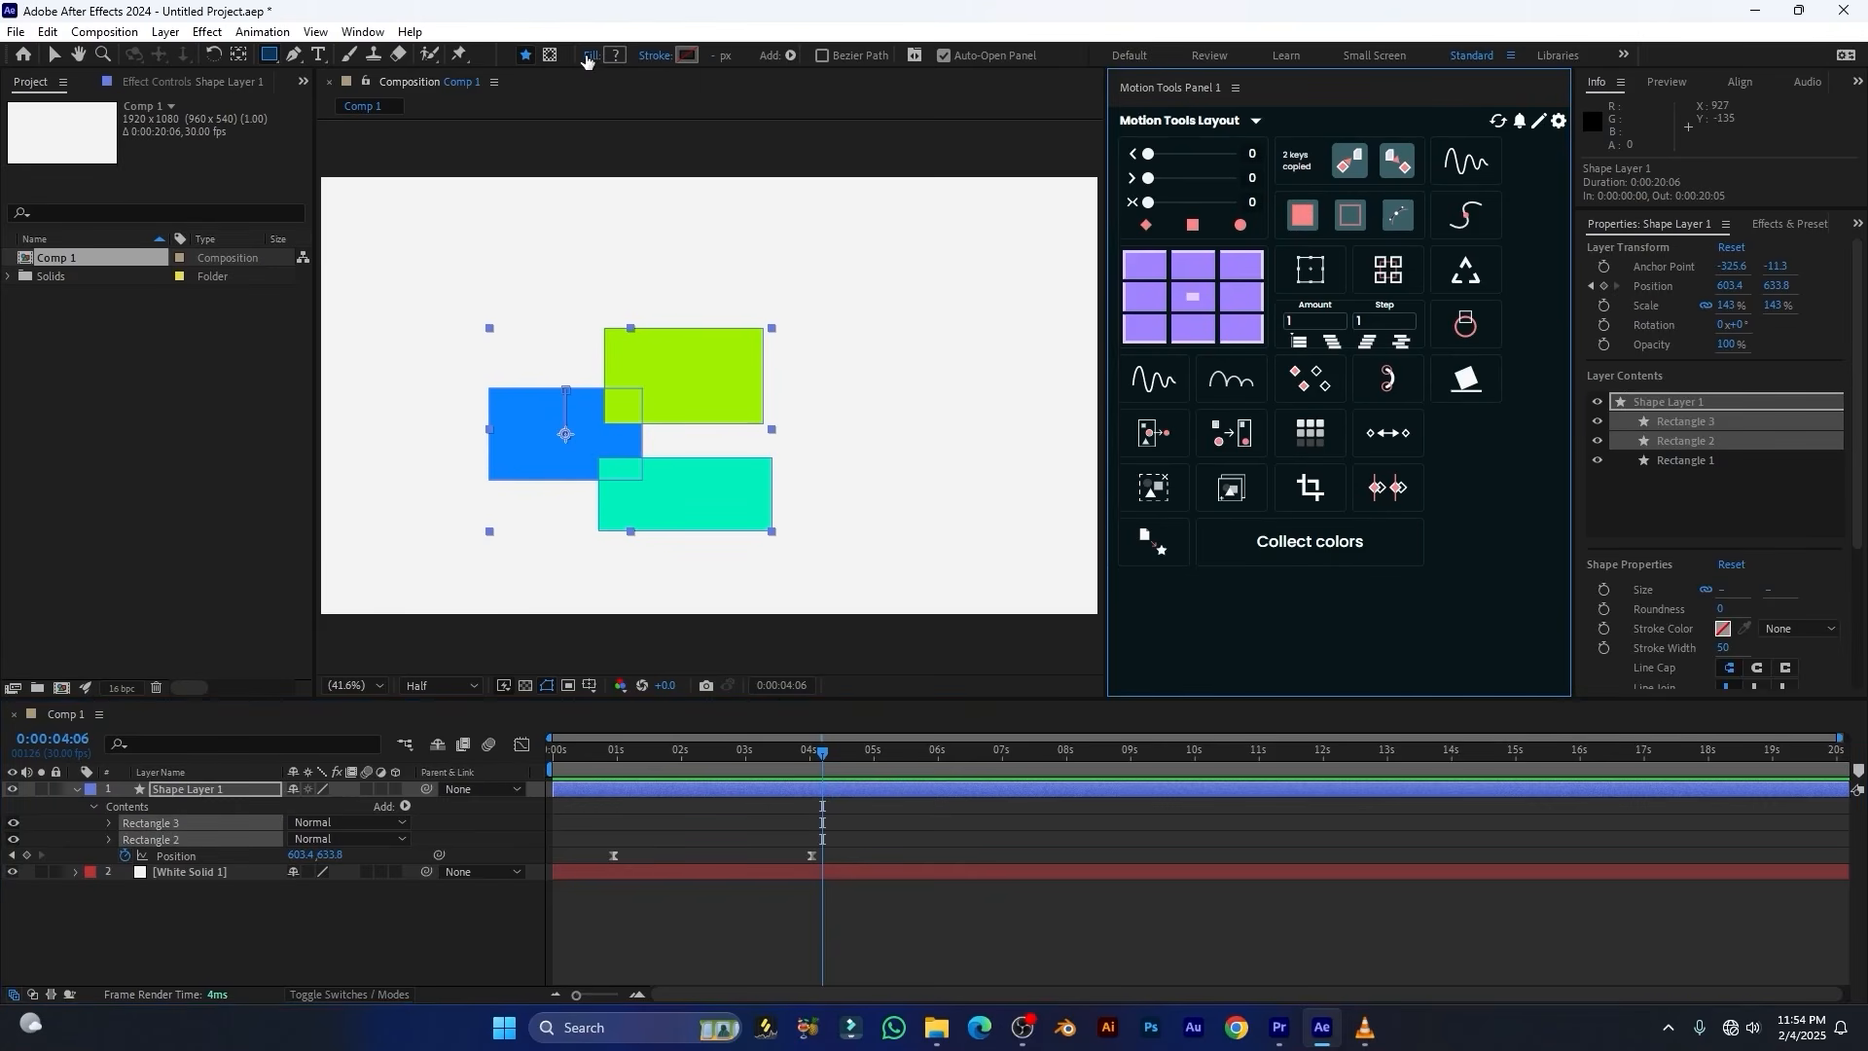
pyautogui.click(615, 56)
pyautogui.moveTo(785, 639); pyautogui.dragTo(602, 598)
pyautogui.moveTo(575, 752)
pyautogui.mouseDown()
pyautogui.moveTo(575, 700)
pyautogui.moveTo(582, 768)
pyautogui.mouseUp()
pyautogui.press('Return')
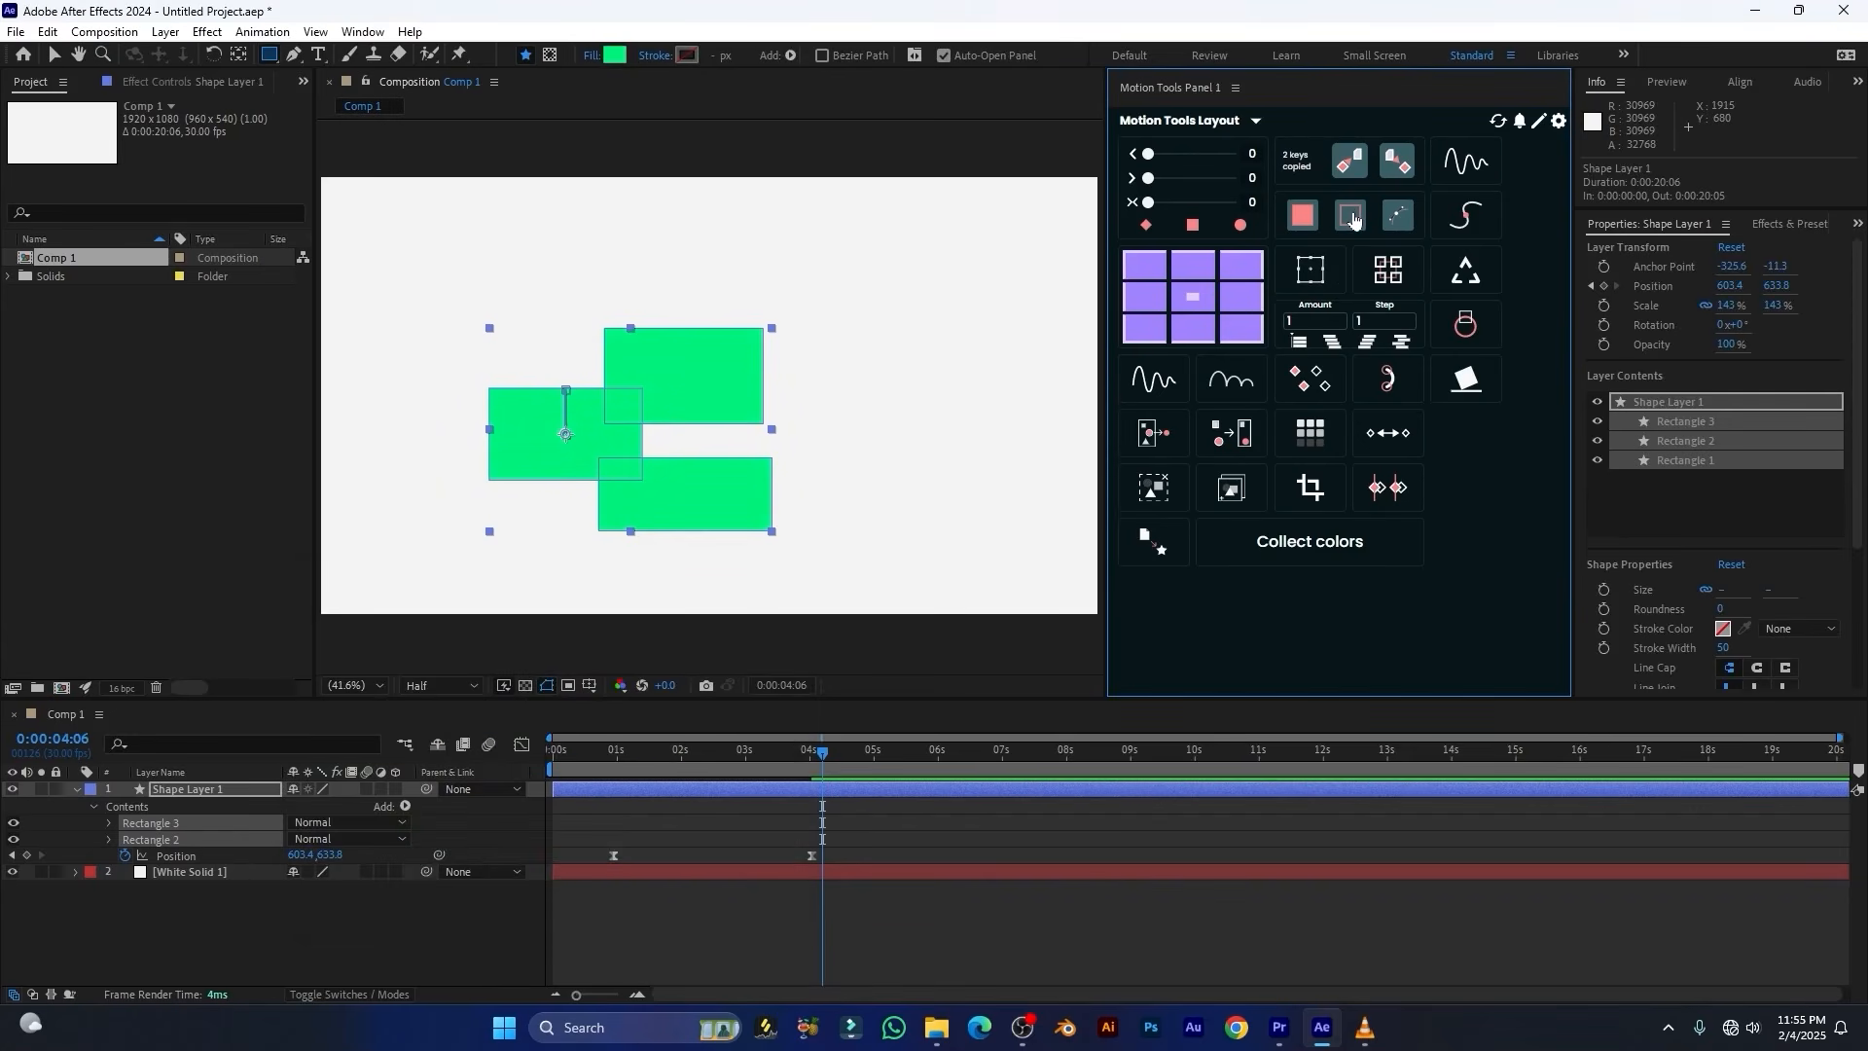
# Select all strokes of Shape Layer 1 with Motion Tools and apply a white stroke to the three rectangles
pyautogui.click(242, 791)
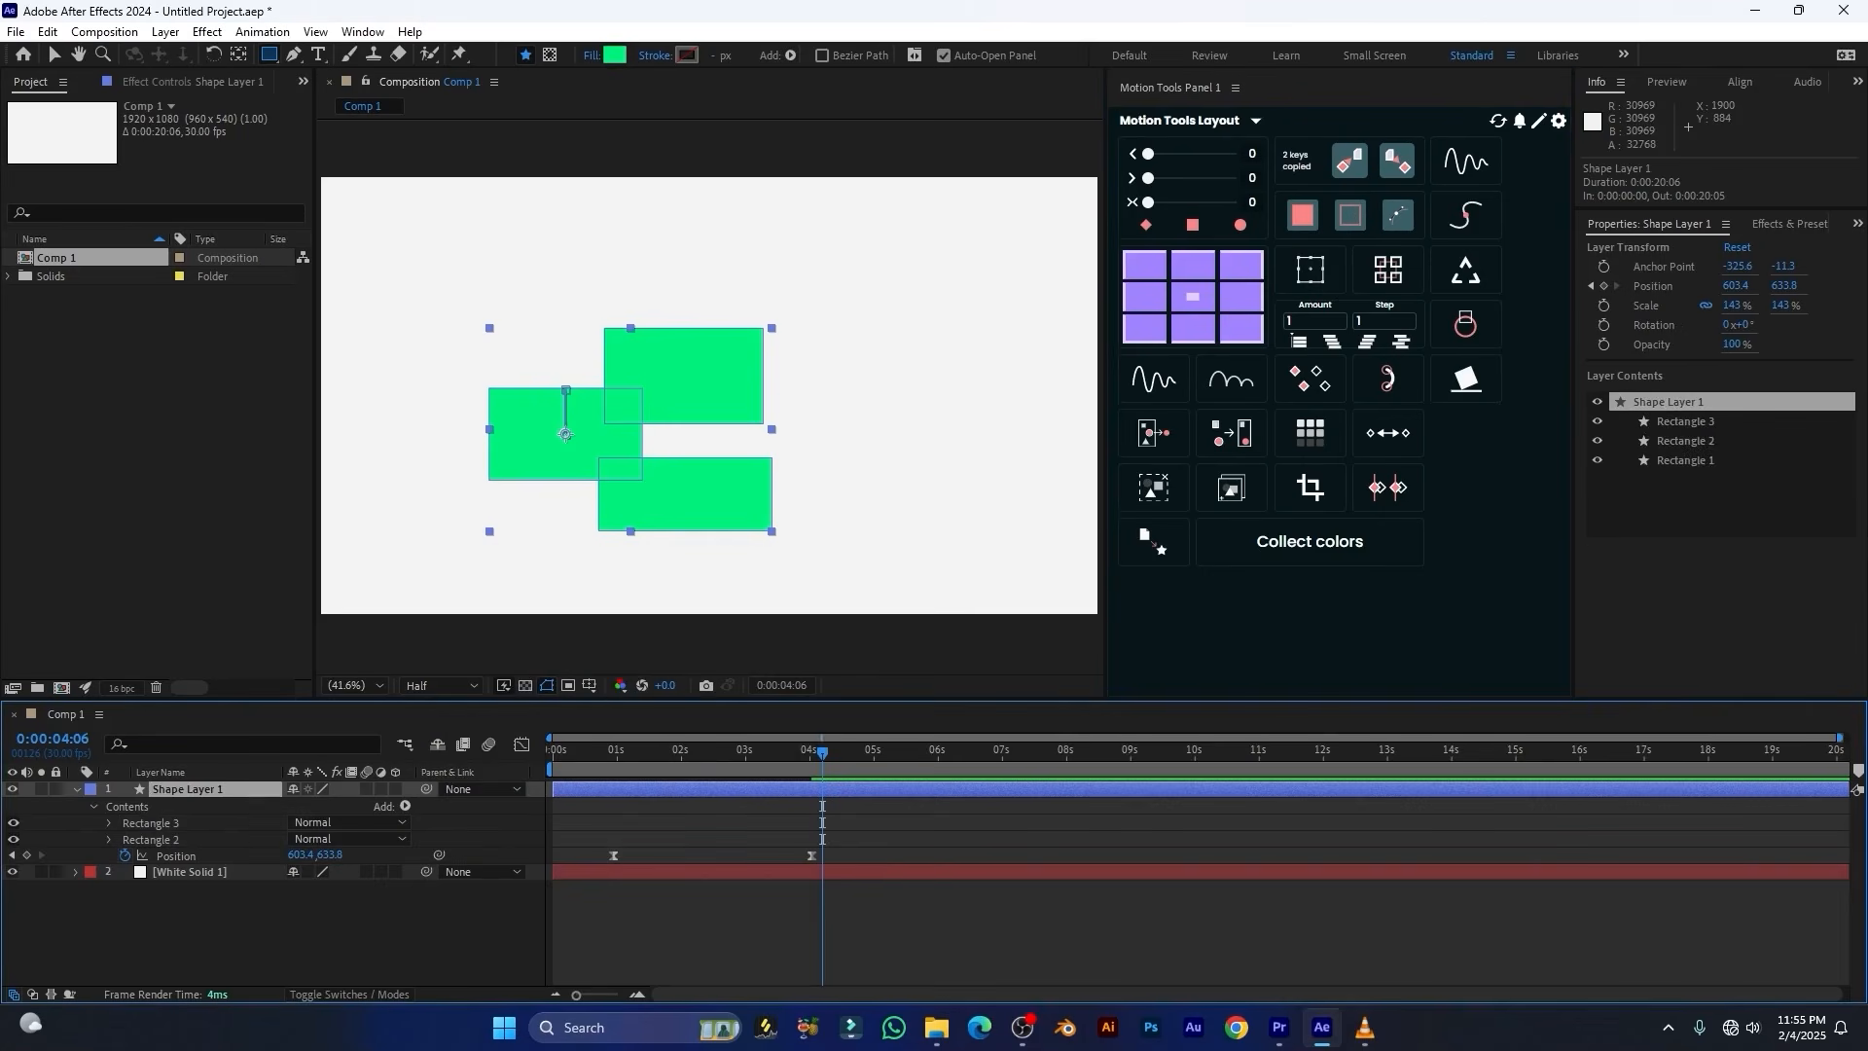
pyautogui.click(1345, 213)
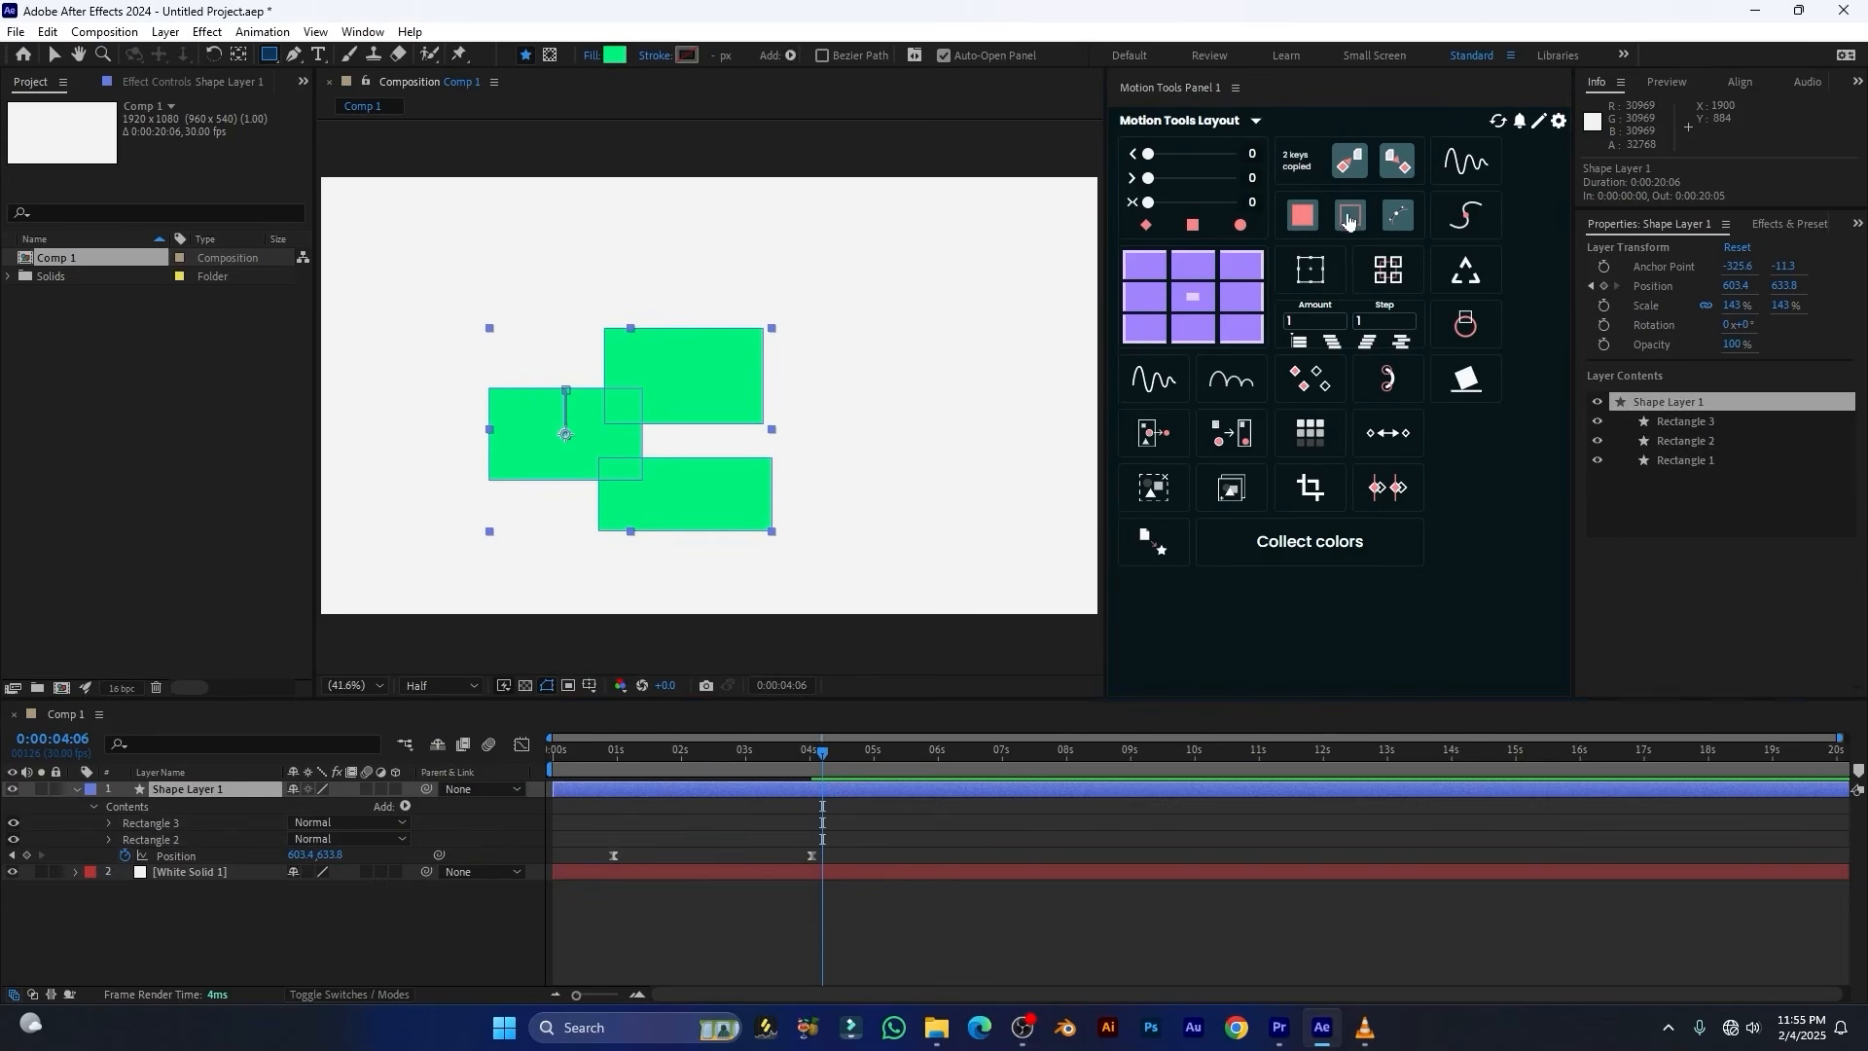
pyautogui.click(687, 55)
pyautogui.moveTo(516, 585); pyautogui.dragTo(495, 580)
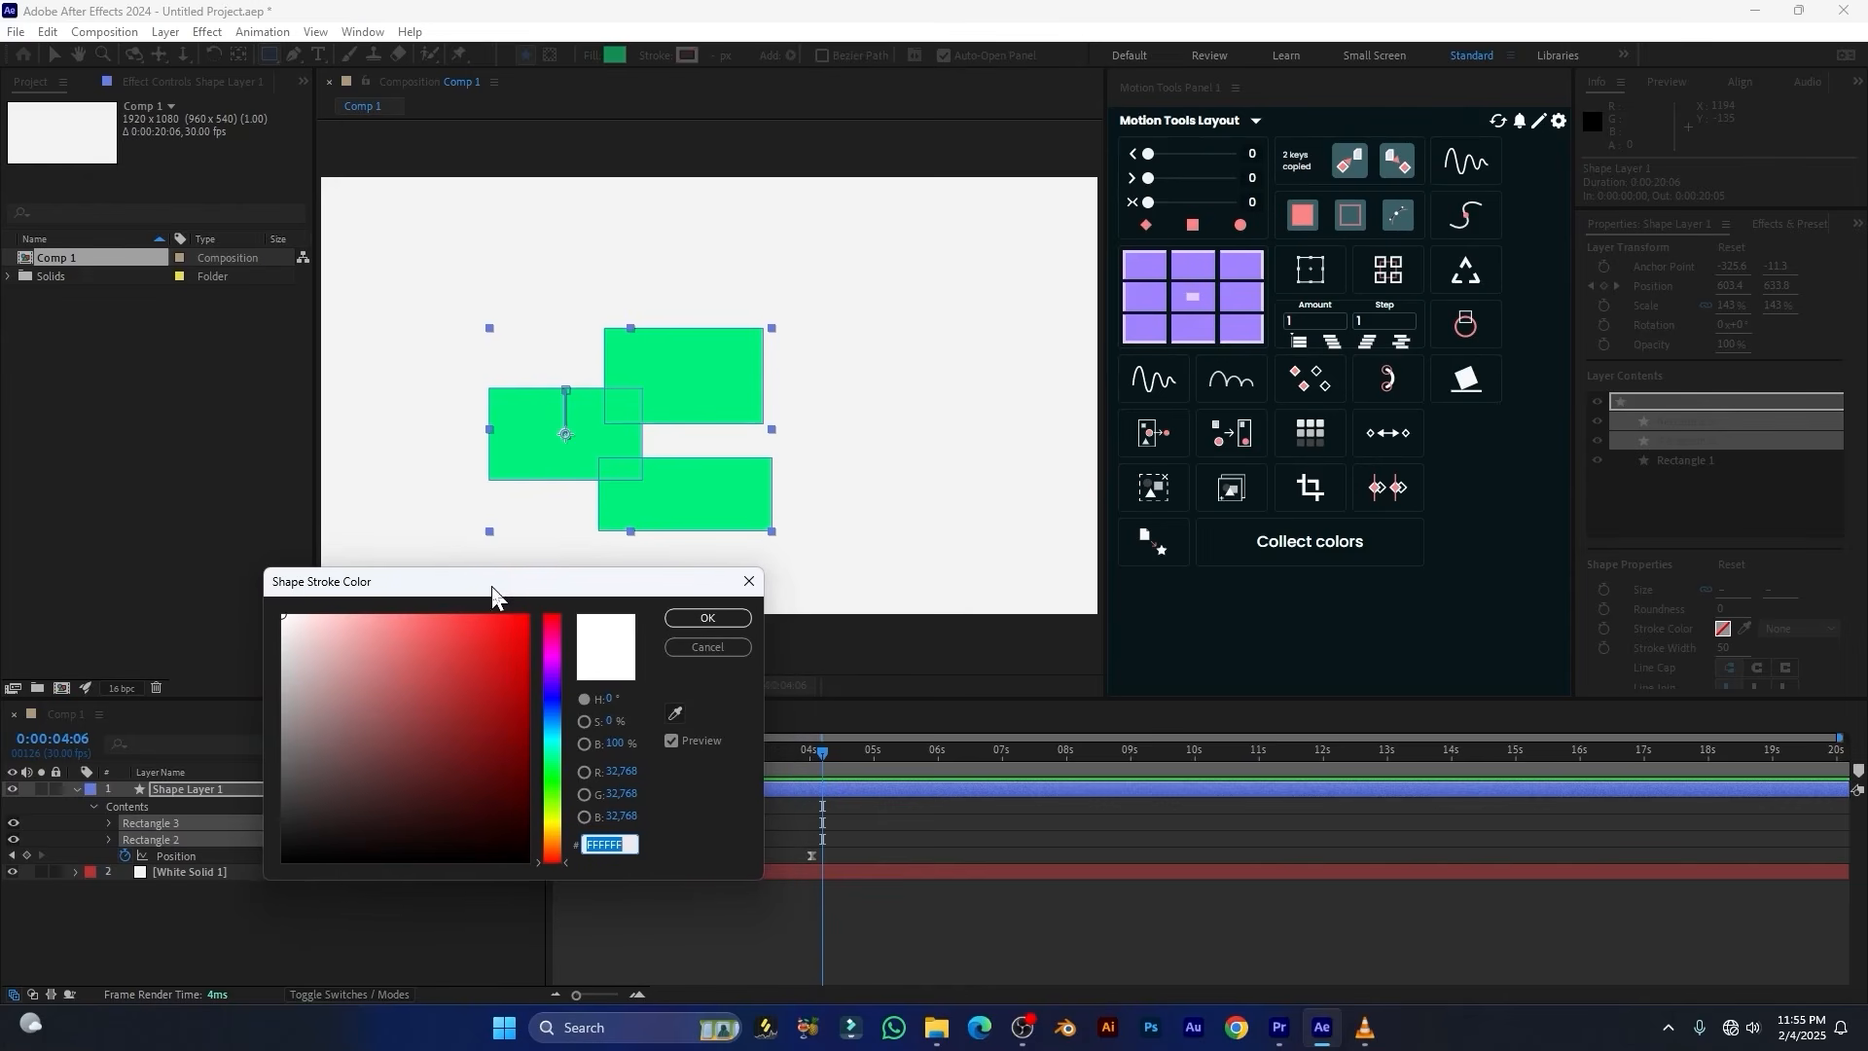
pyautogui.click(550, 633)
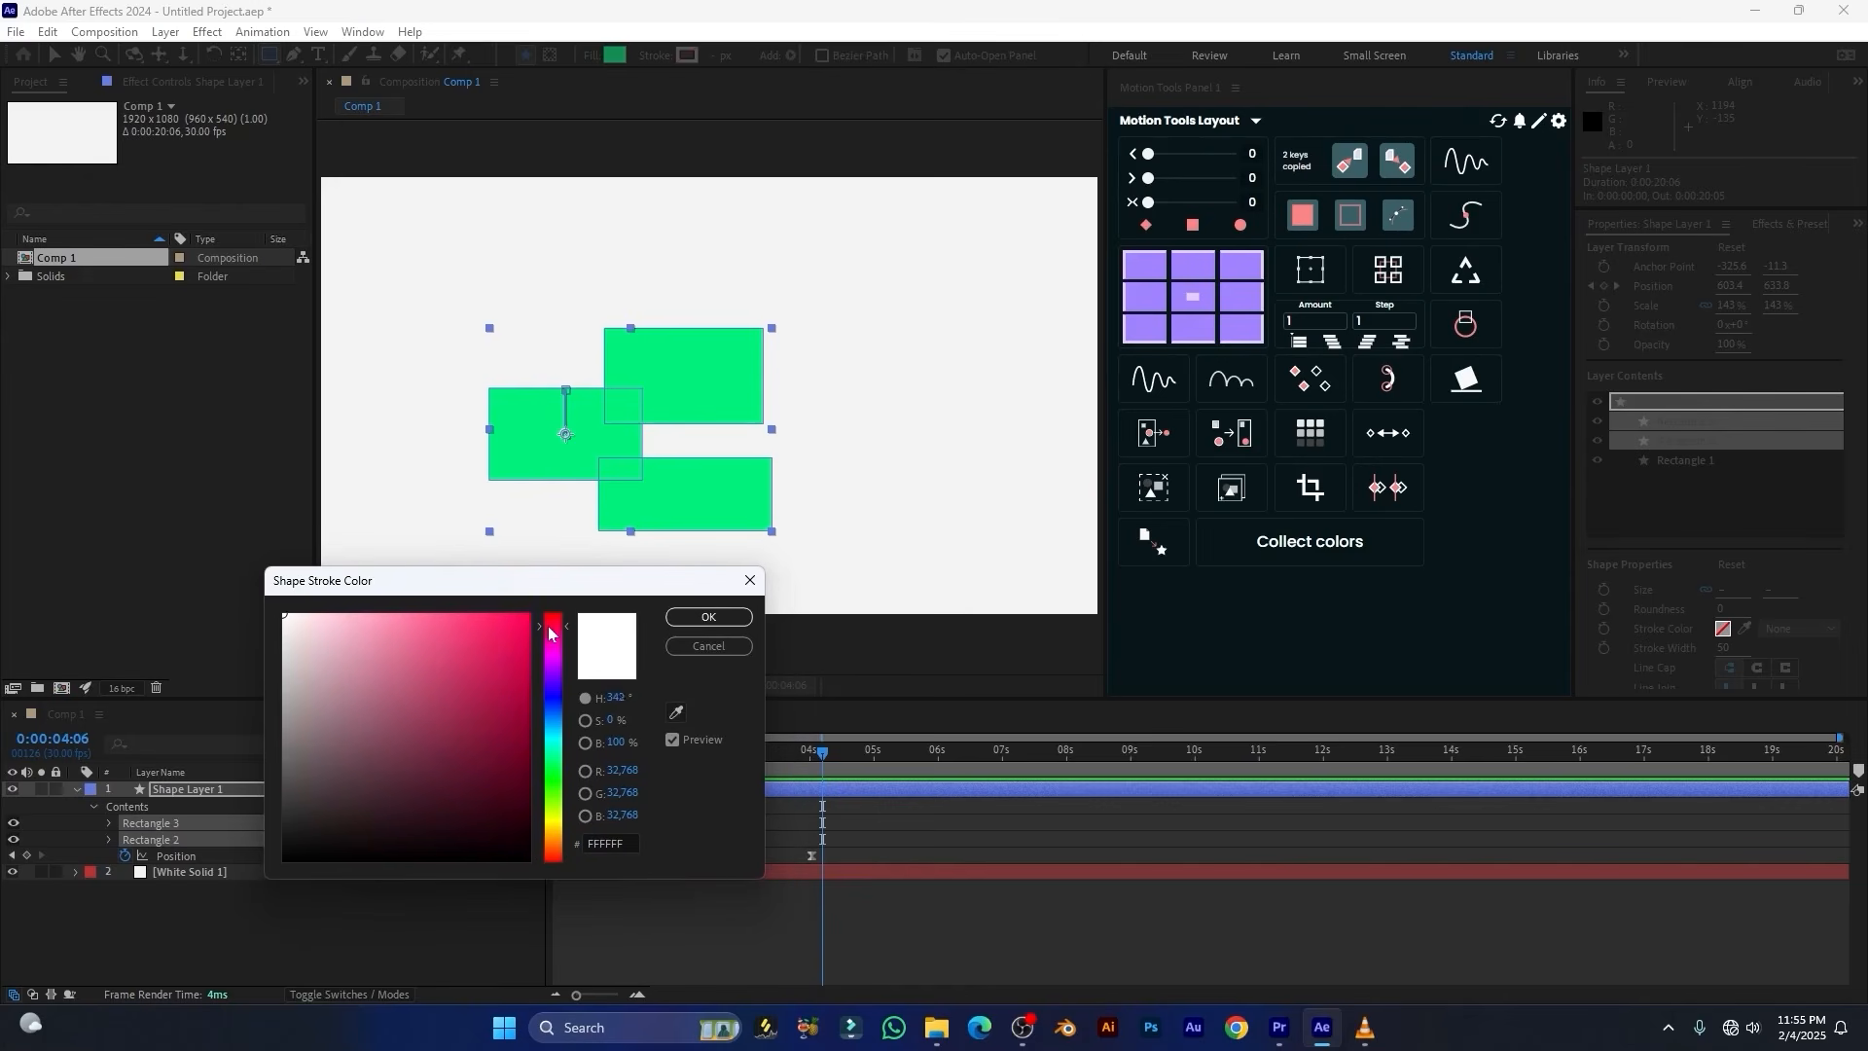
pyautogui.click(720, 619)
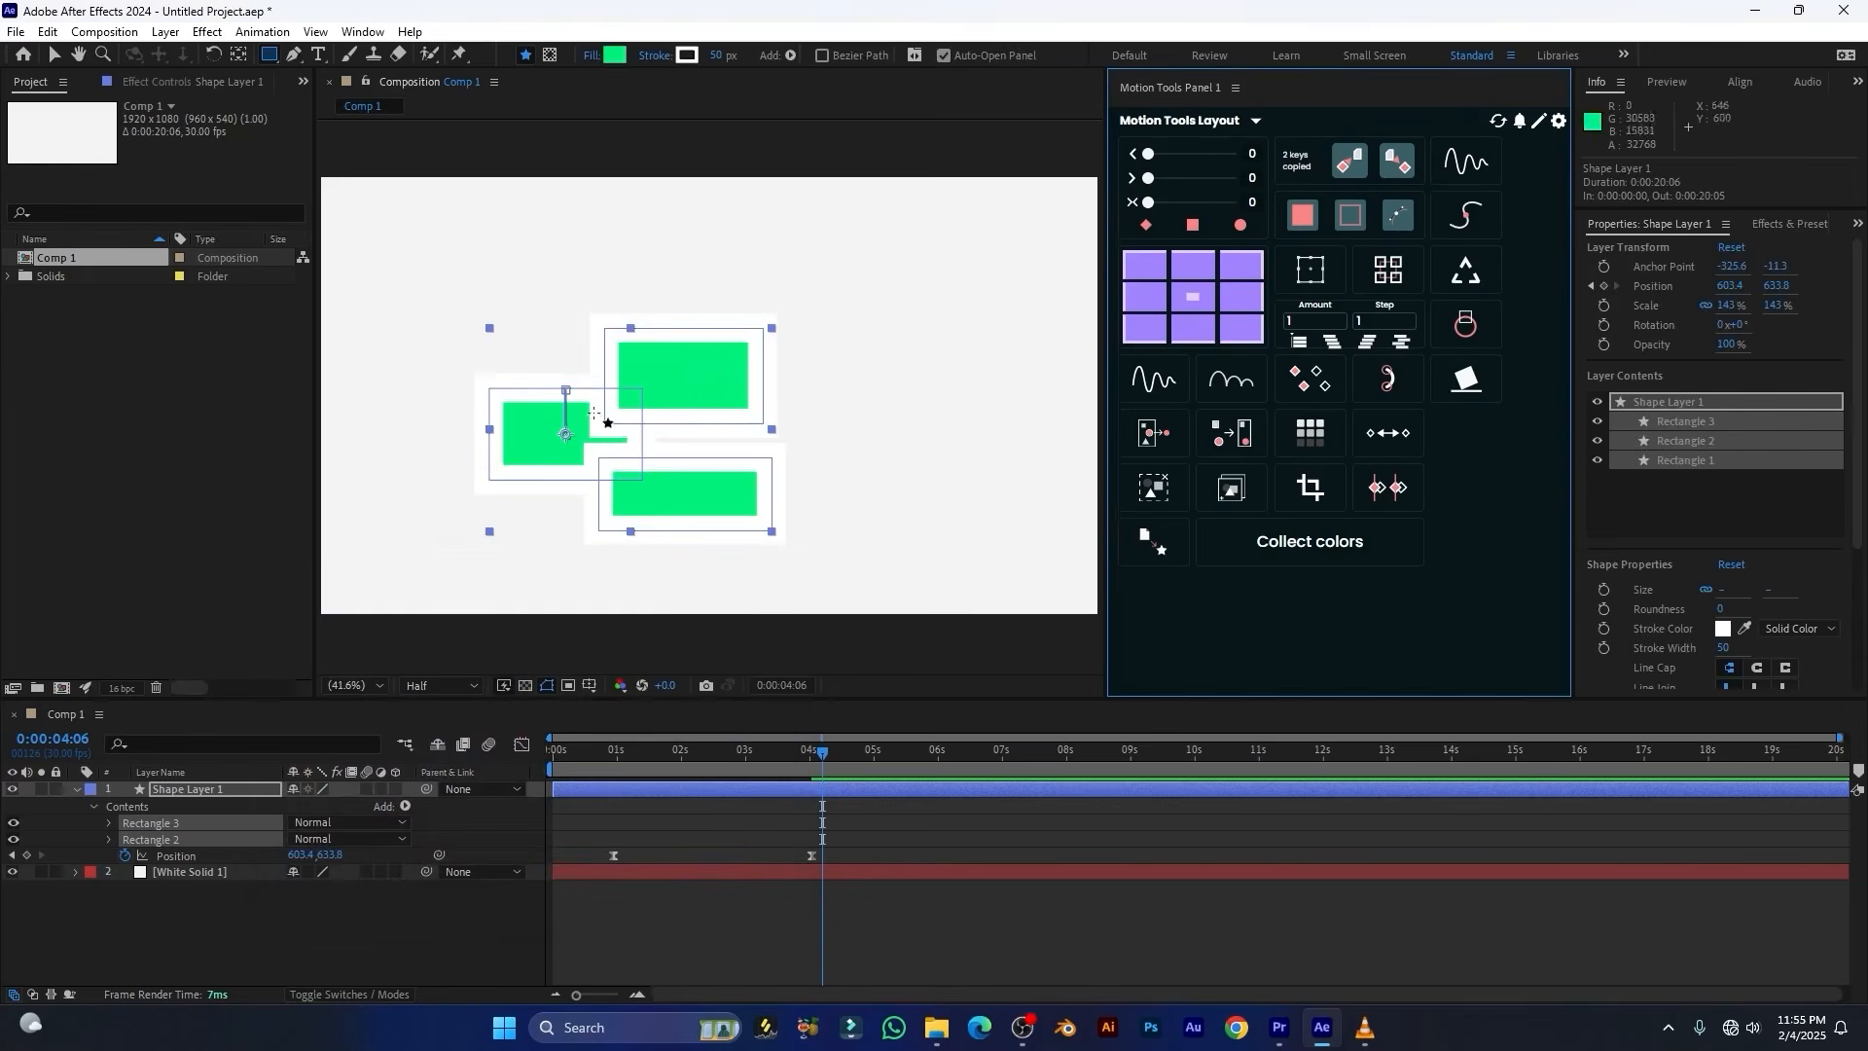
# Set the three rectangles' stroke width to 37 px and their stroke colour to magenta EA00FF
pyautogui.moveTo(720, 56); pyautogui.dragTo(700, 76)
pyautogui.click(687, 54)
pyautogui.moveTo(572, 584)
pyautogui.mouseDown()
pyautogui.moveTo(540, 569)
pyautogui.moveTo(529, 688)
pyautogui.mouseUp()
pyautogui.click(519, 620)
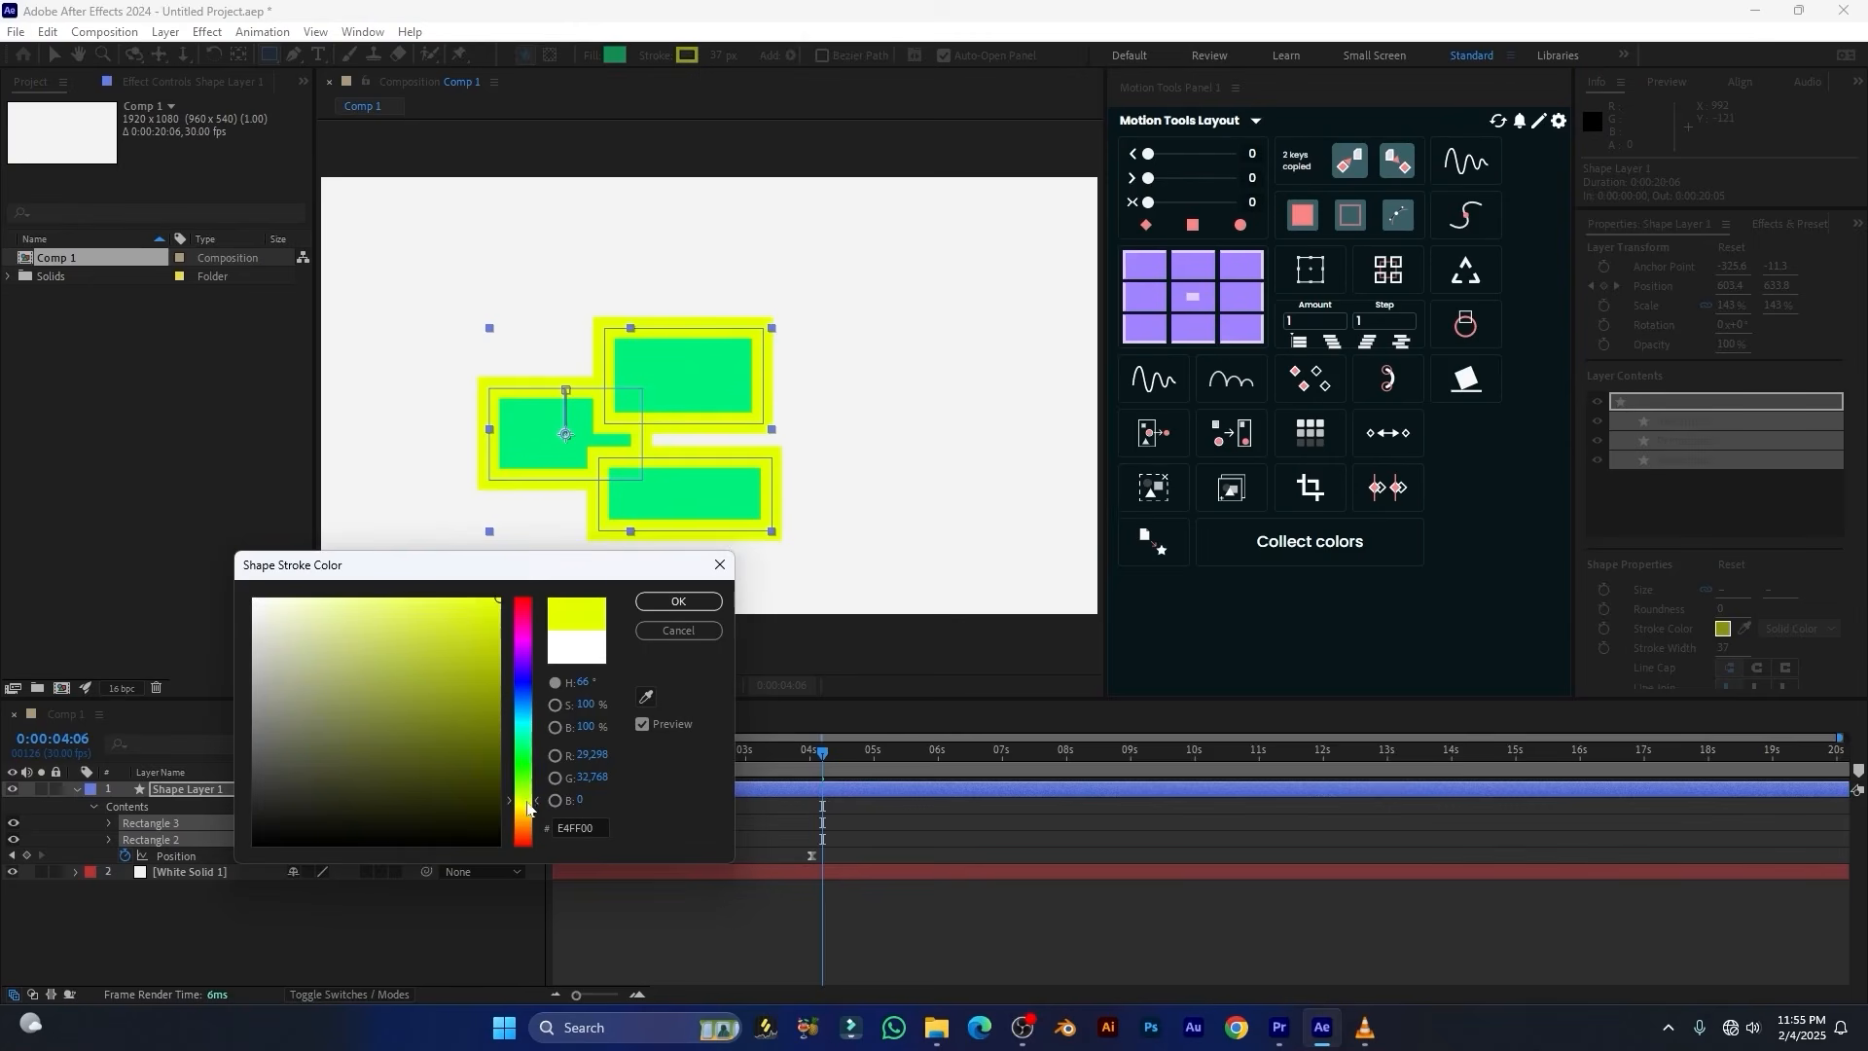
pyautogui.moveTo(528, 807); pyautogui.dragTo(519, 649)
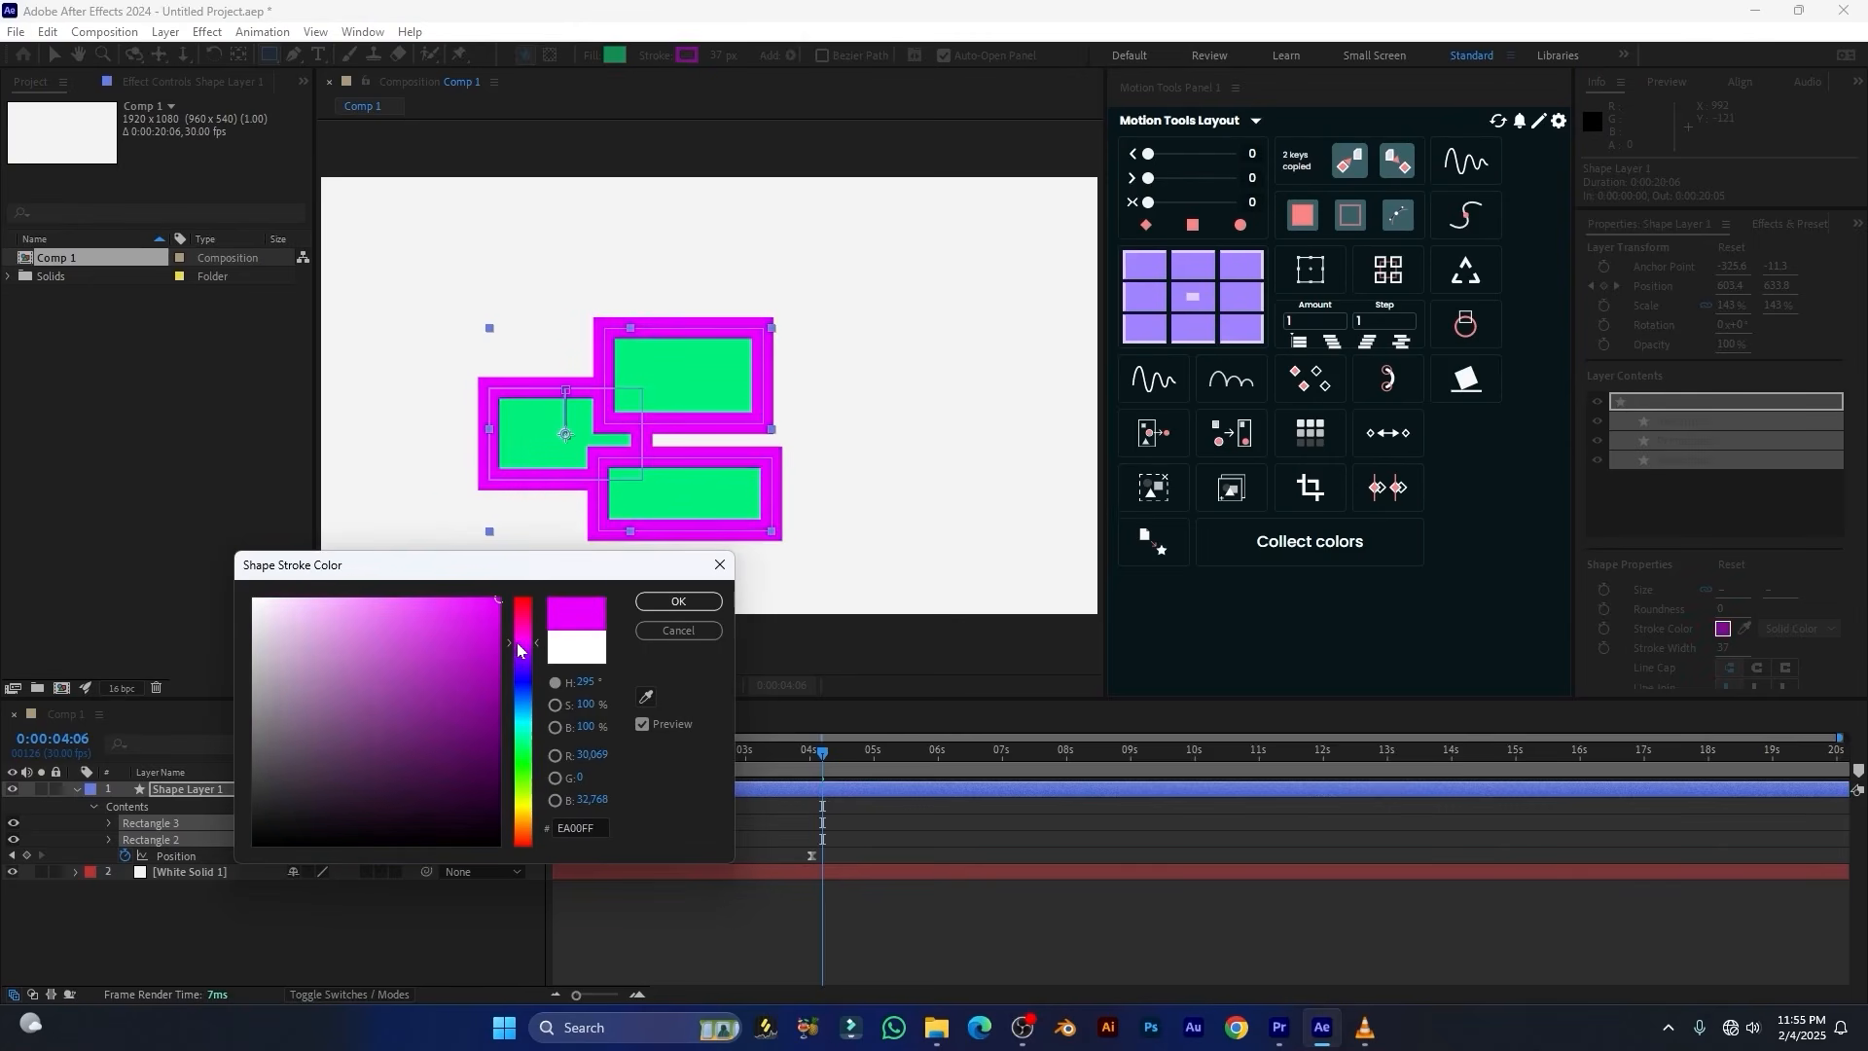
pyautogui.click(697, 603)
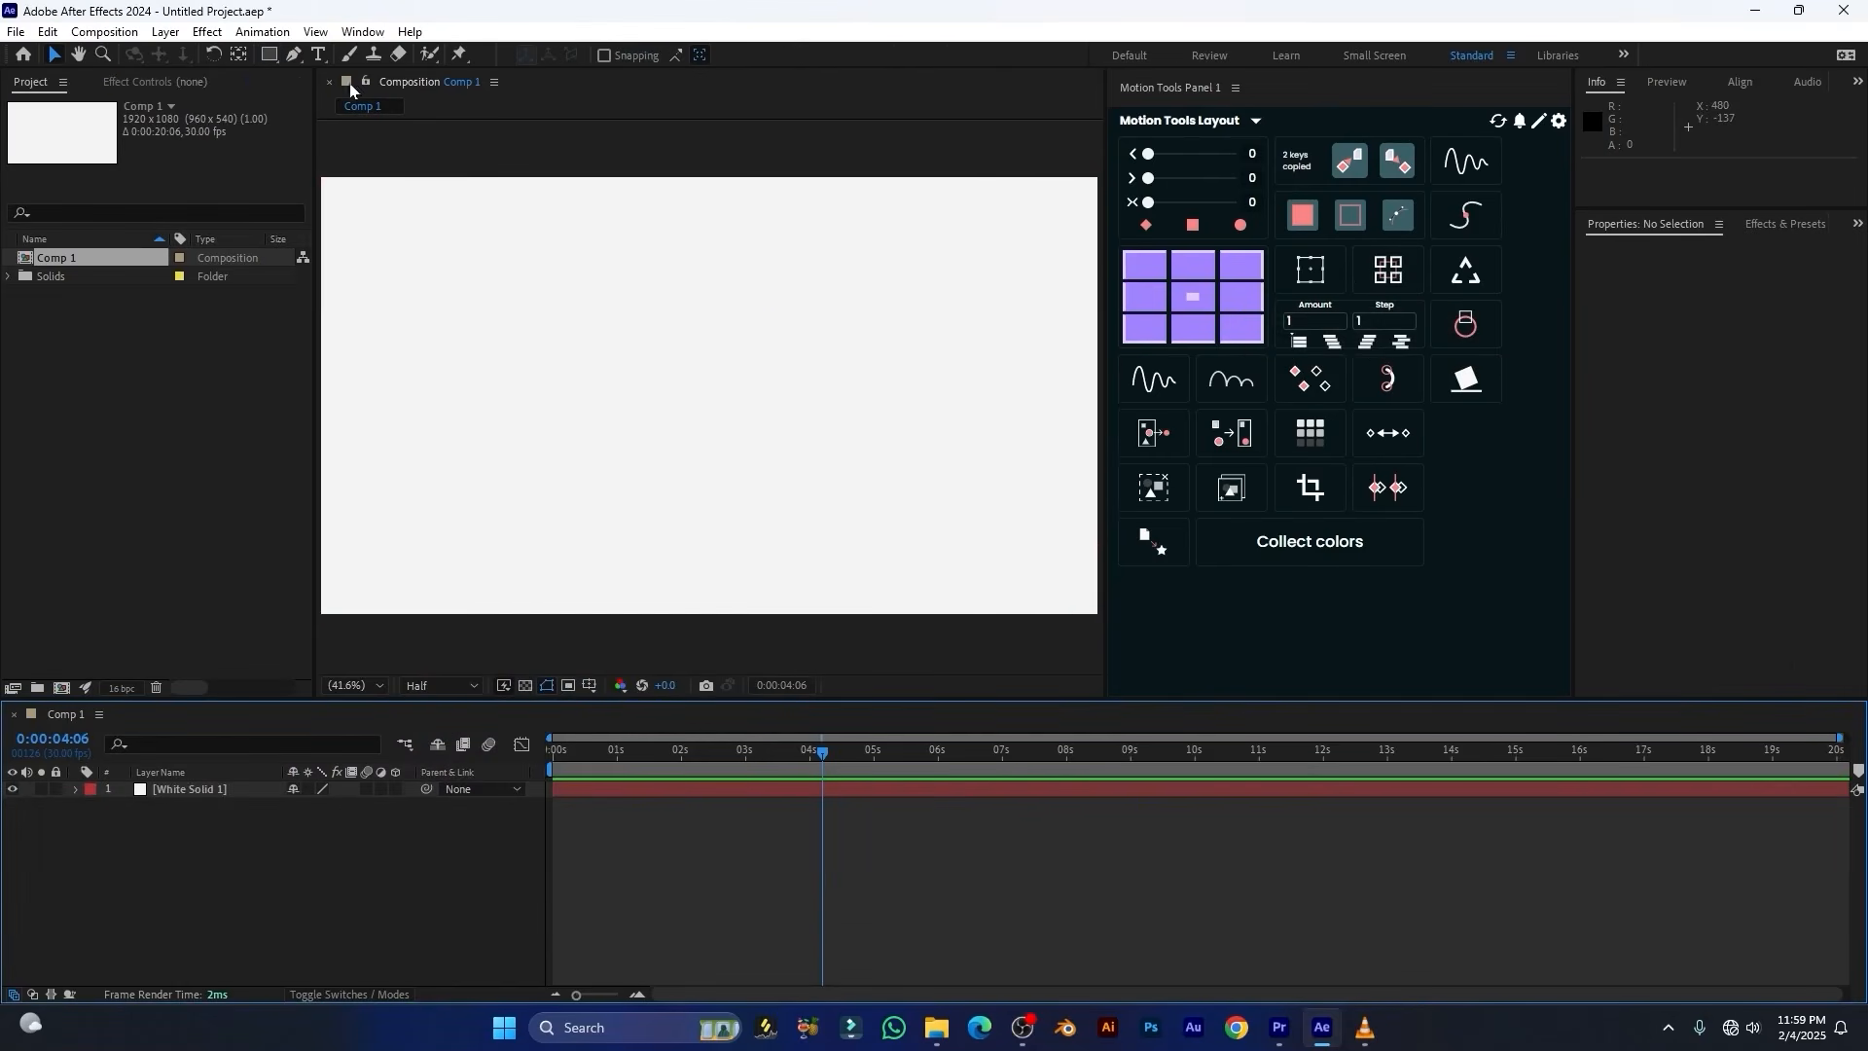
# Draw a closed triangular shape with the Pen tool, with its long side sloping down to the right
pyautogui.click(293, 55)
pyautogui.click(513, 274)
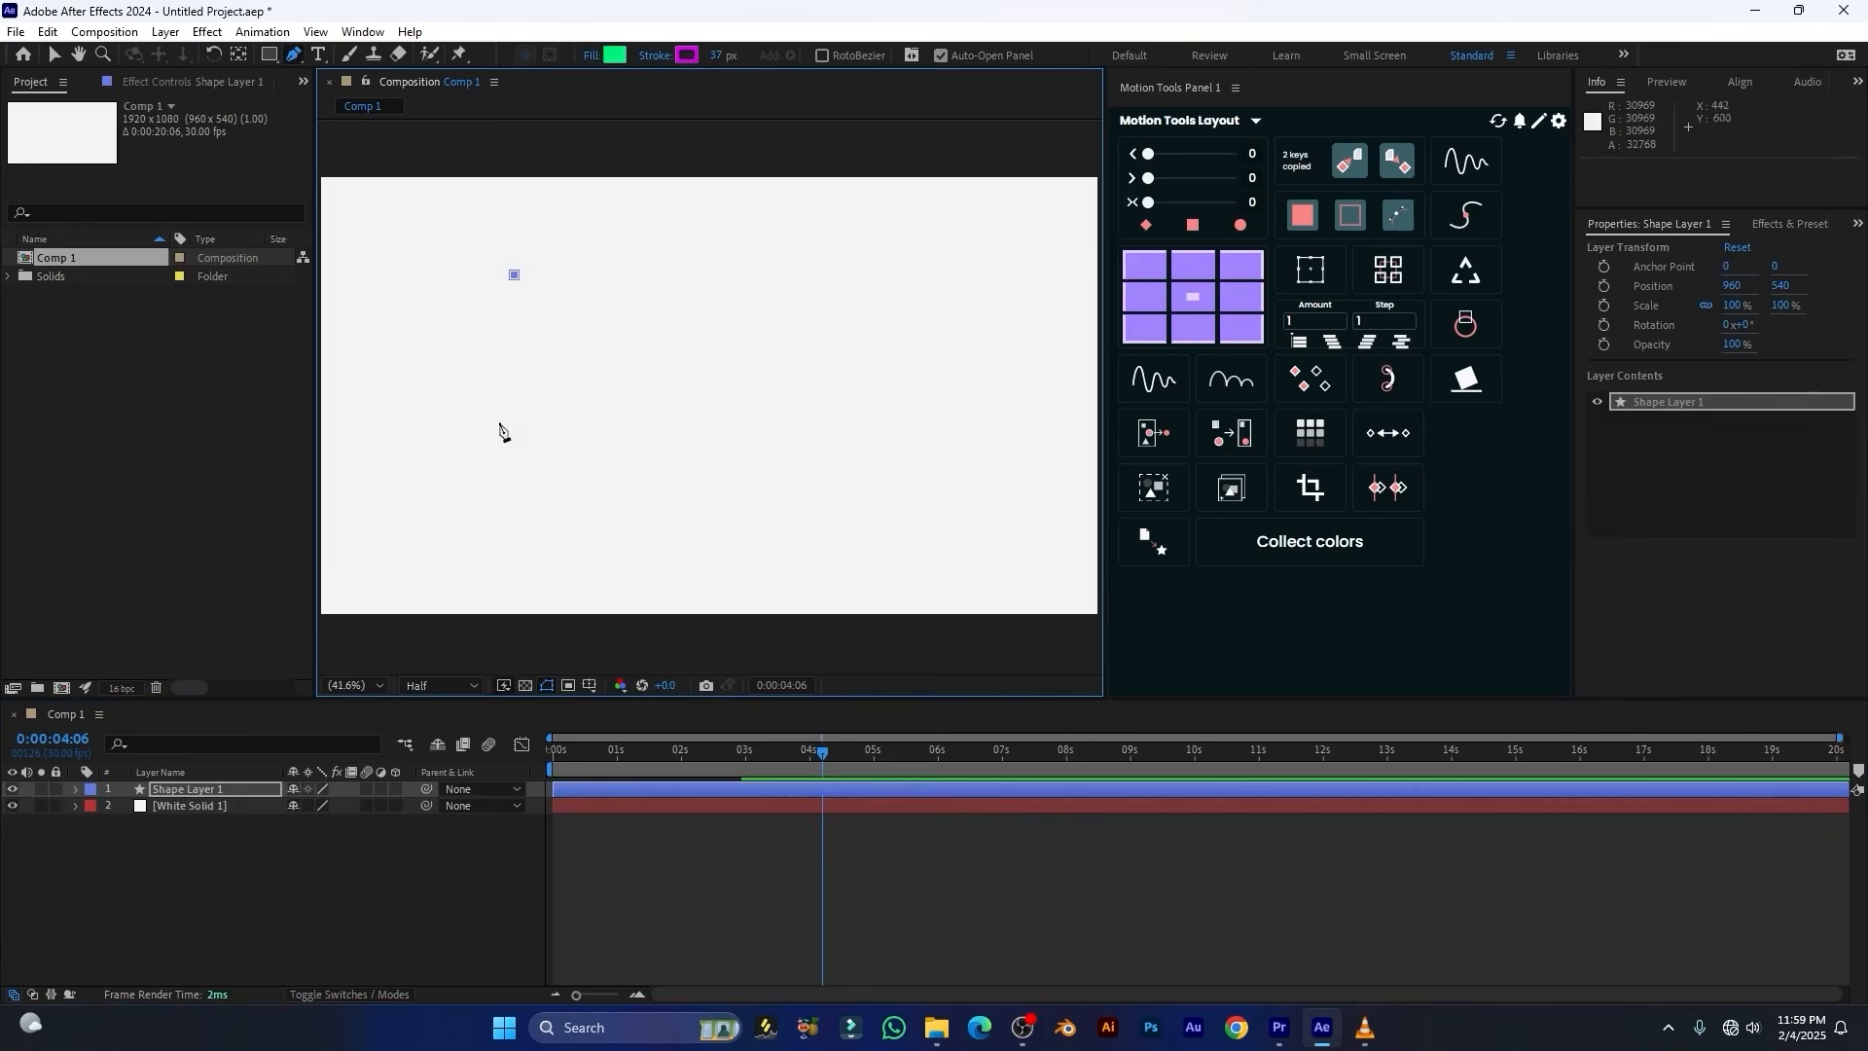
pyautogui.click(506, 477)
pyautogui.click(895, 463)
pyautogui.click(512, 274)
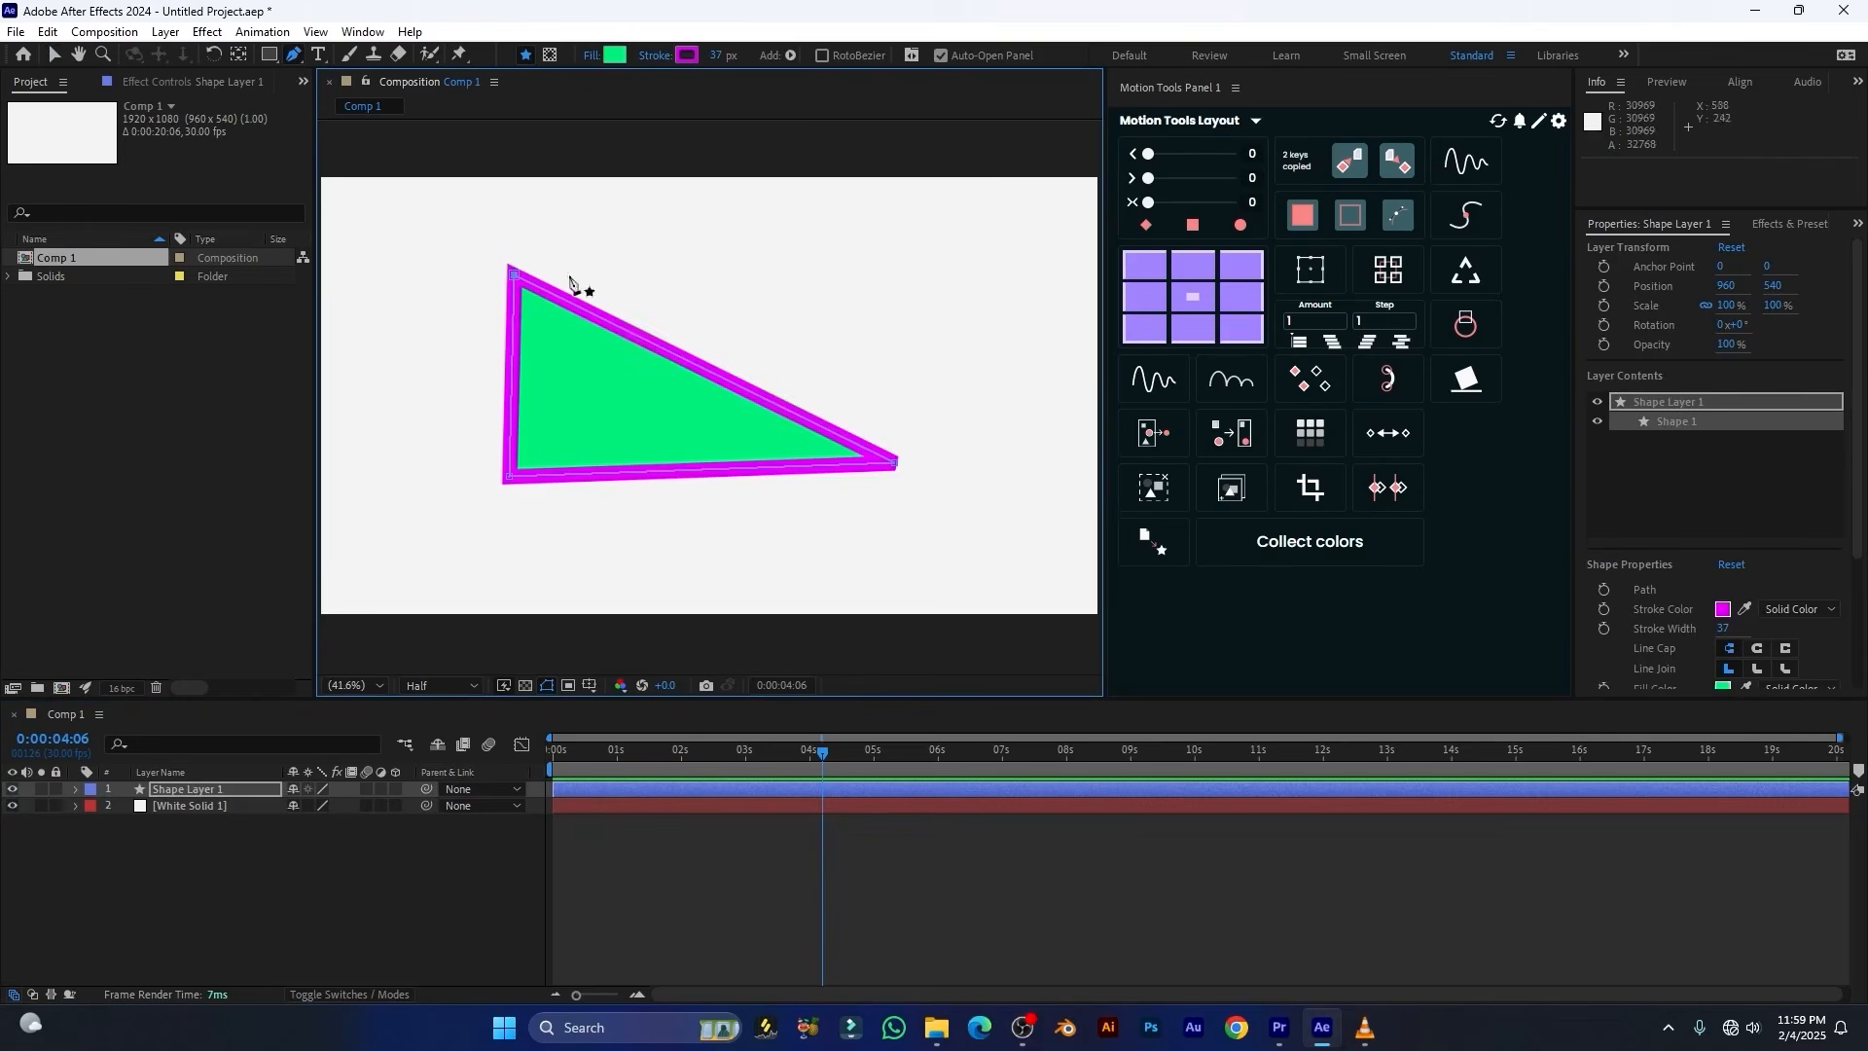
# Create nulls controlling the triangle's path points with Motion Tools and move the top vertex's null to reshape the triangle
pyautogui.click(218, 791)
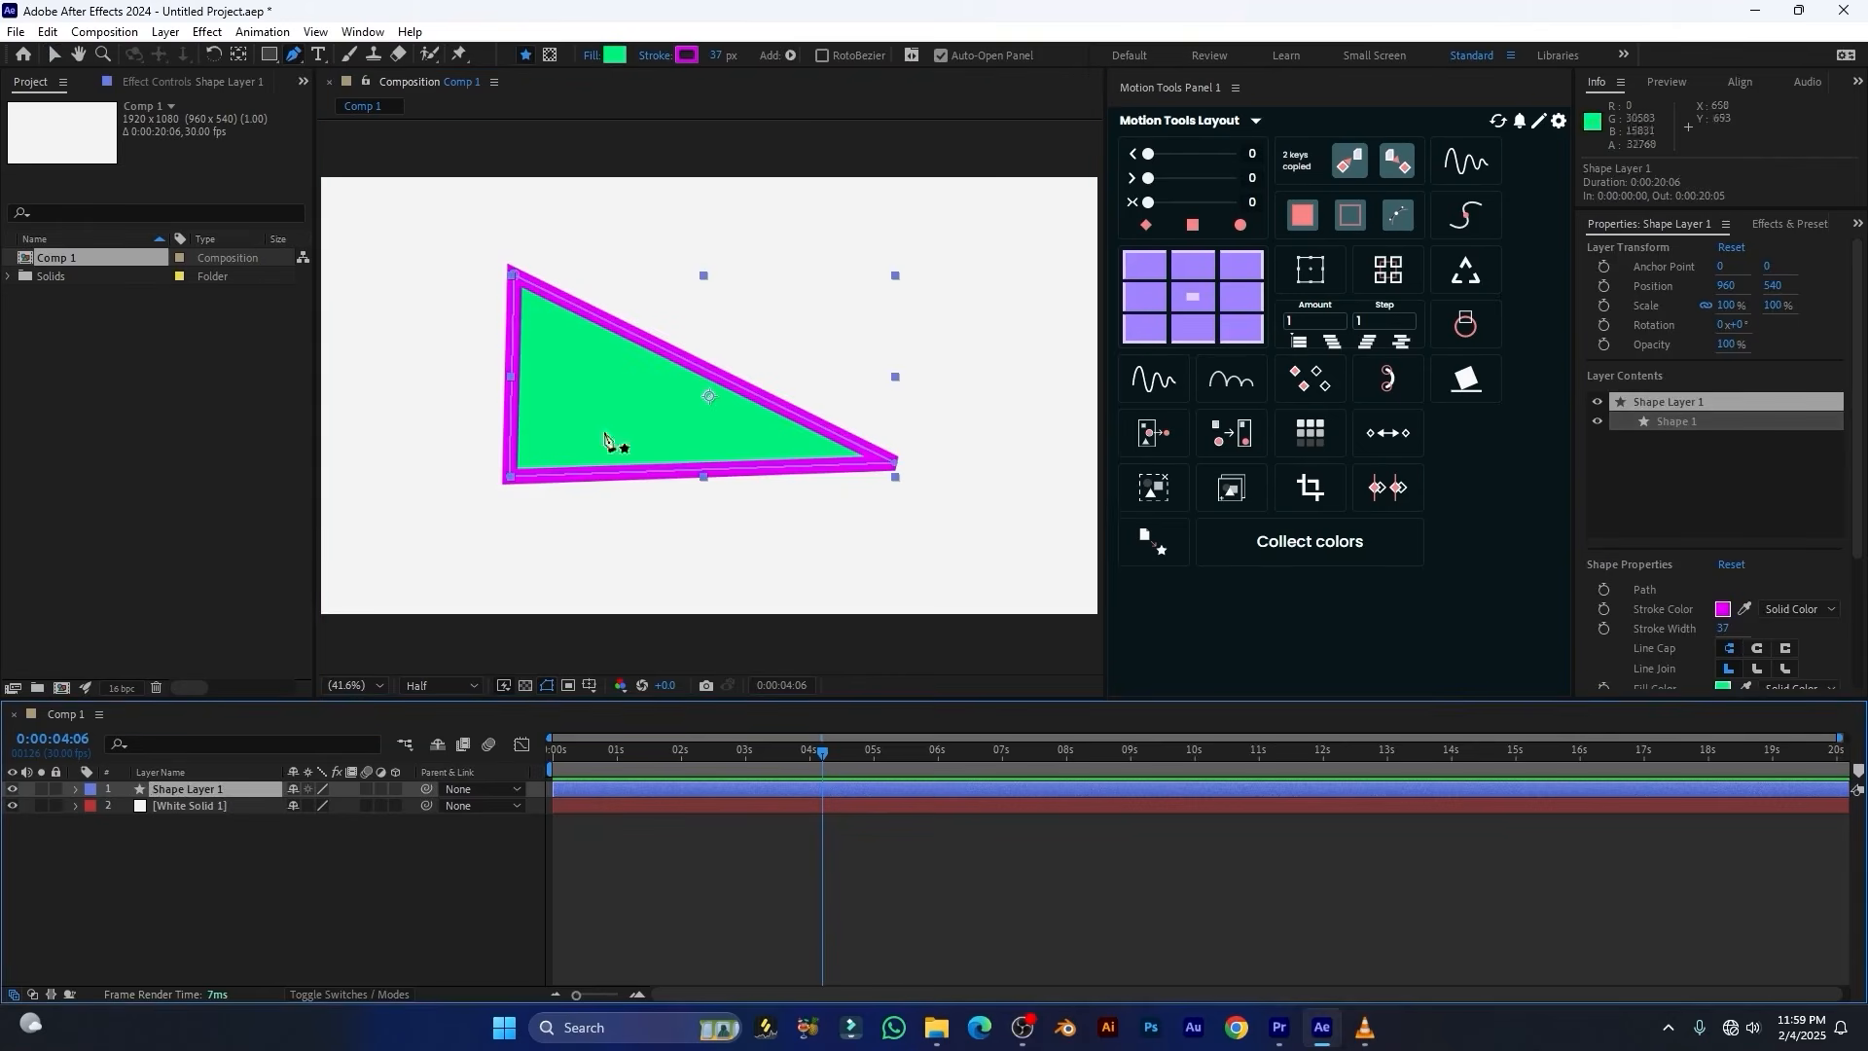
pyautogui.click(1395, 273)
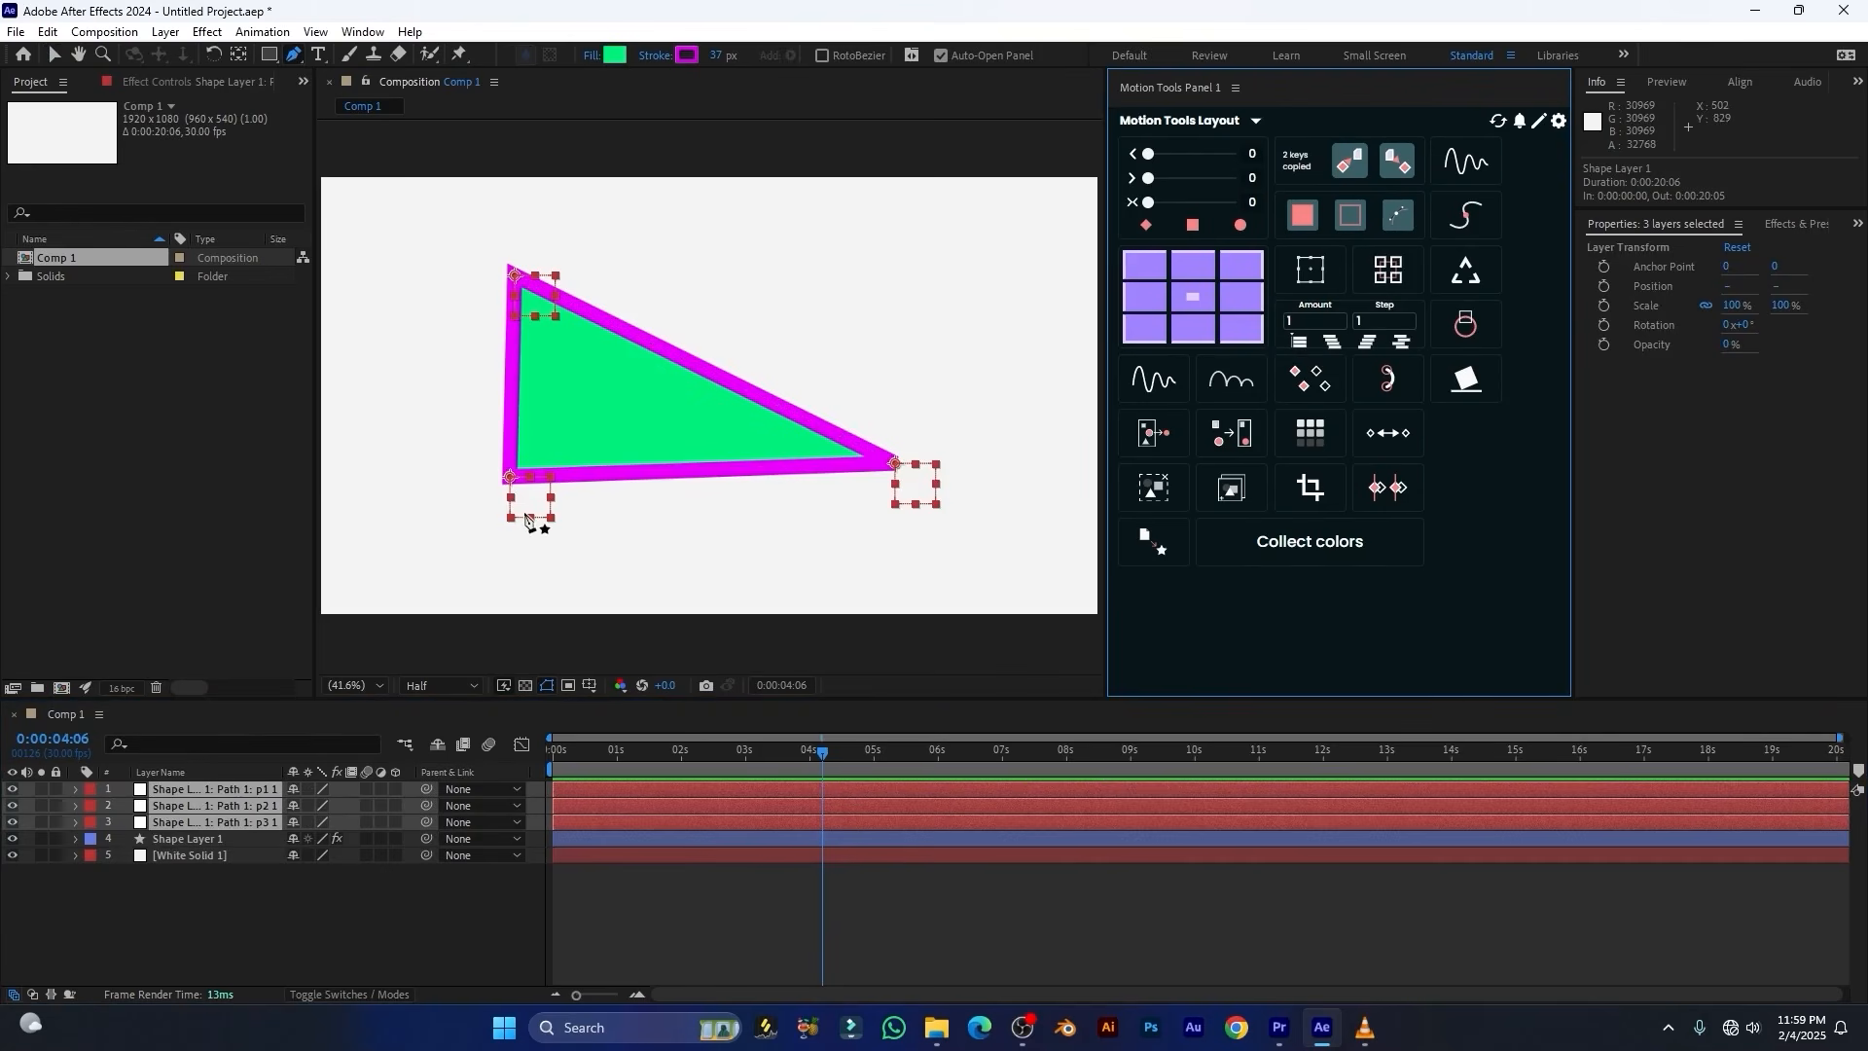
pyautogui.press('v')
pyautogui.moveTo(516, 278); pyautogui.dragTo(740, 253)
pyautogui.moveTo(589, 482)
pyautogui.mouseDown()
pyautogui.moveTo(664, 426)
pyautogui.moveTo(640, 496)
pyautogui.moveTo(620, 471)
pyautogui.mouseUp()
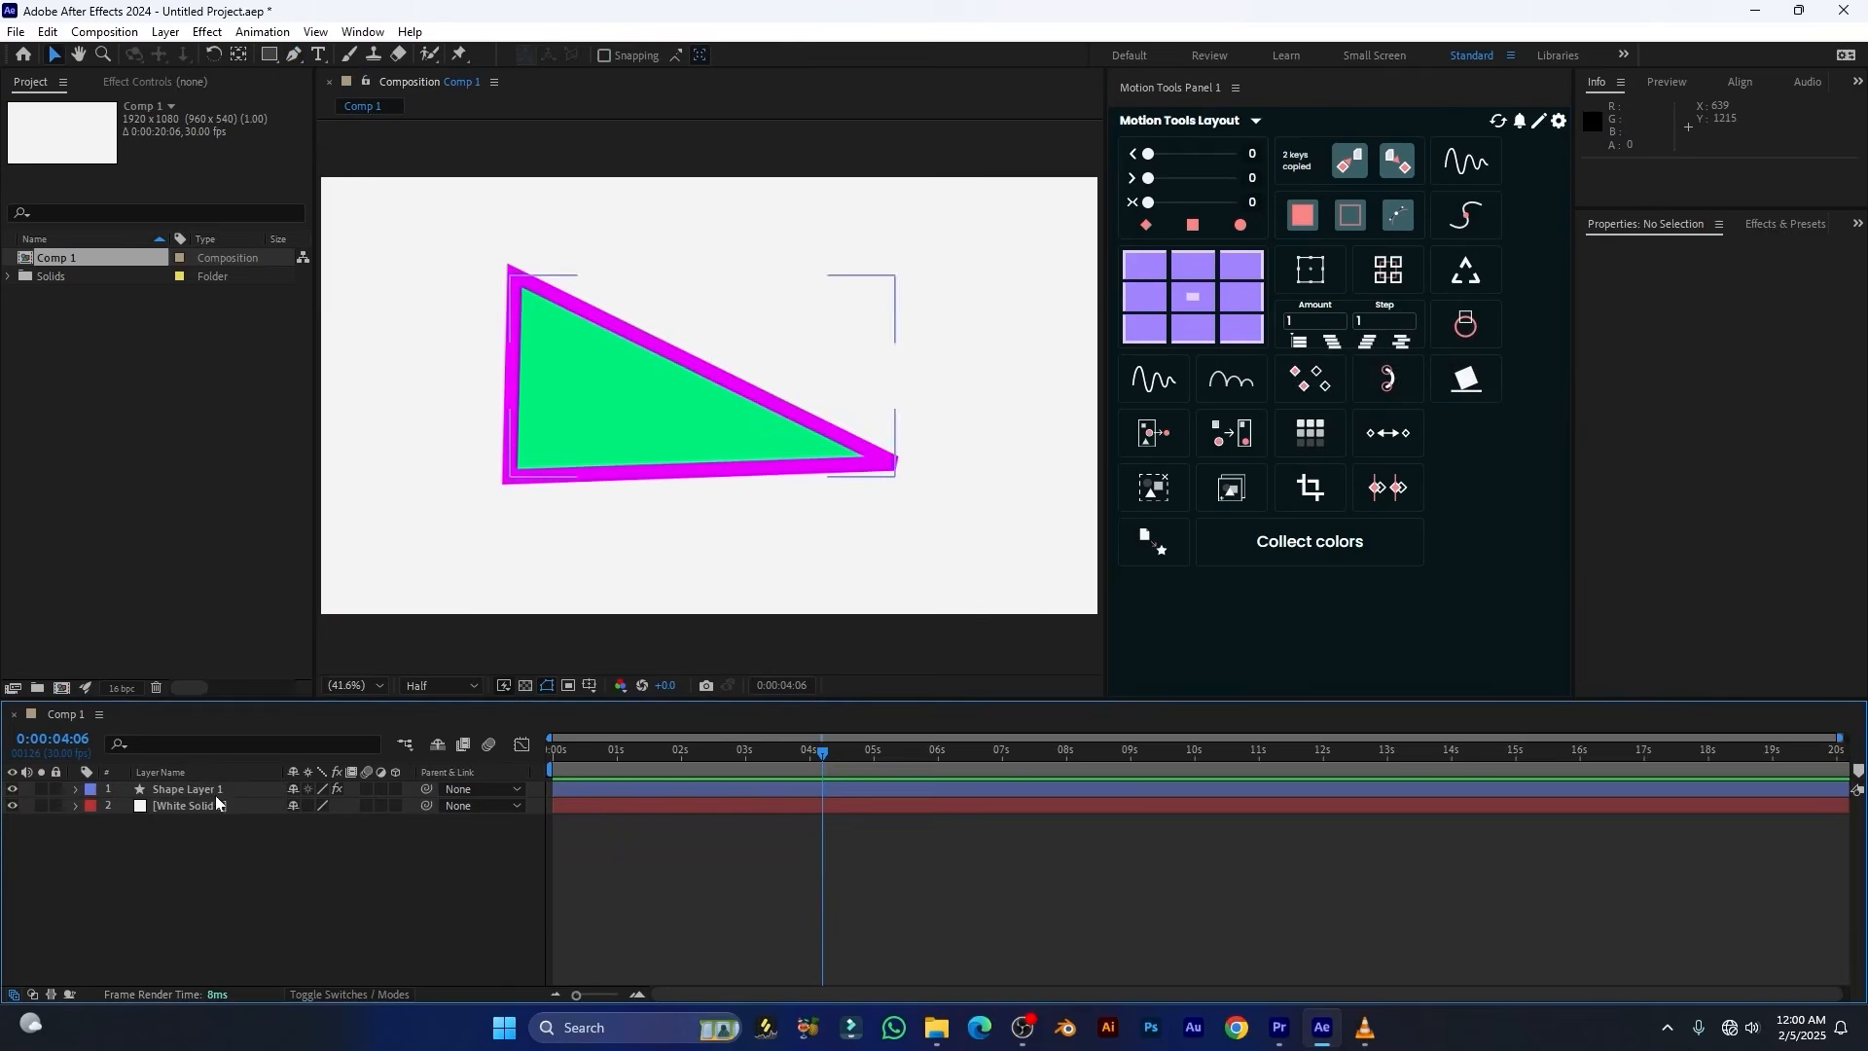
# Add a slider-driven null that follows the triangle's path and adjust its Location slider to move it along the path
pyautogui.click(222, 790)
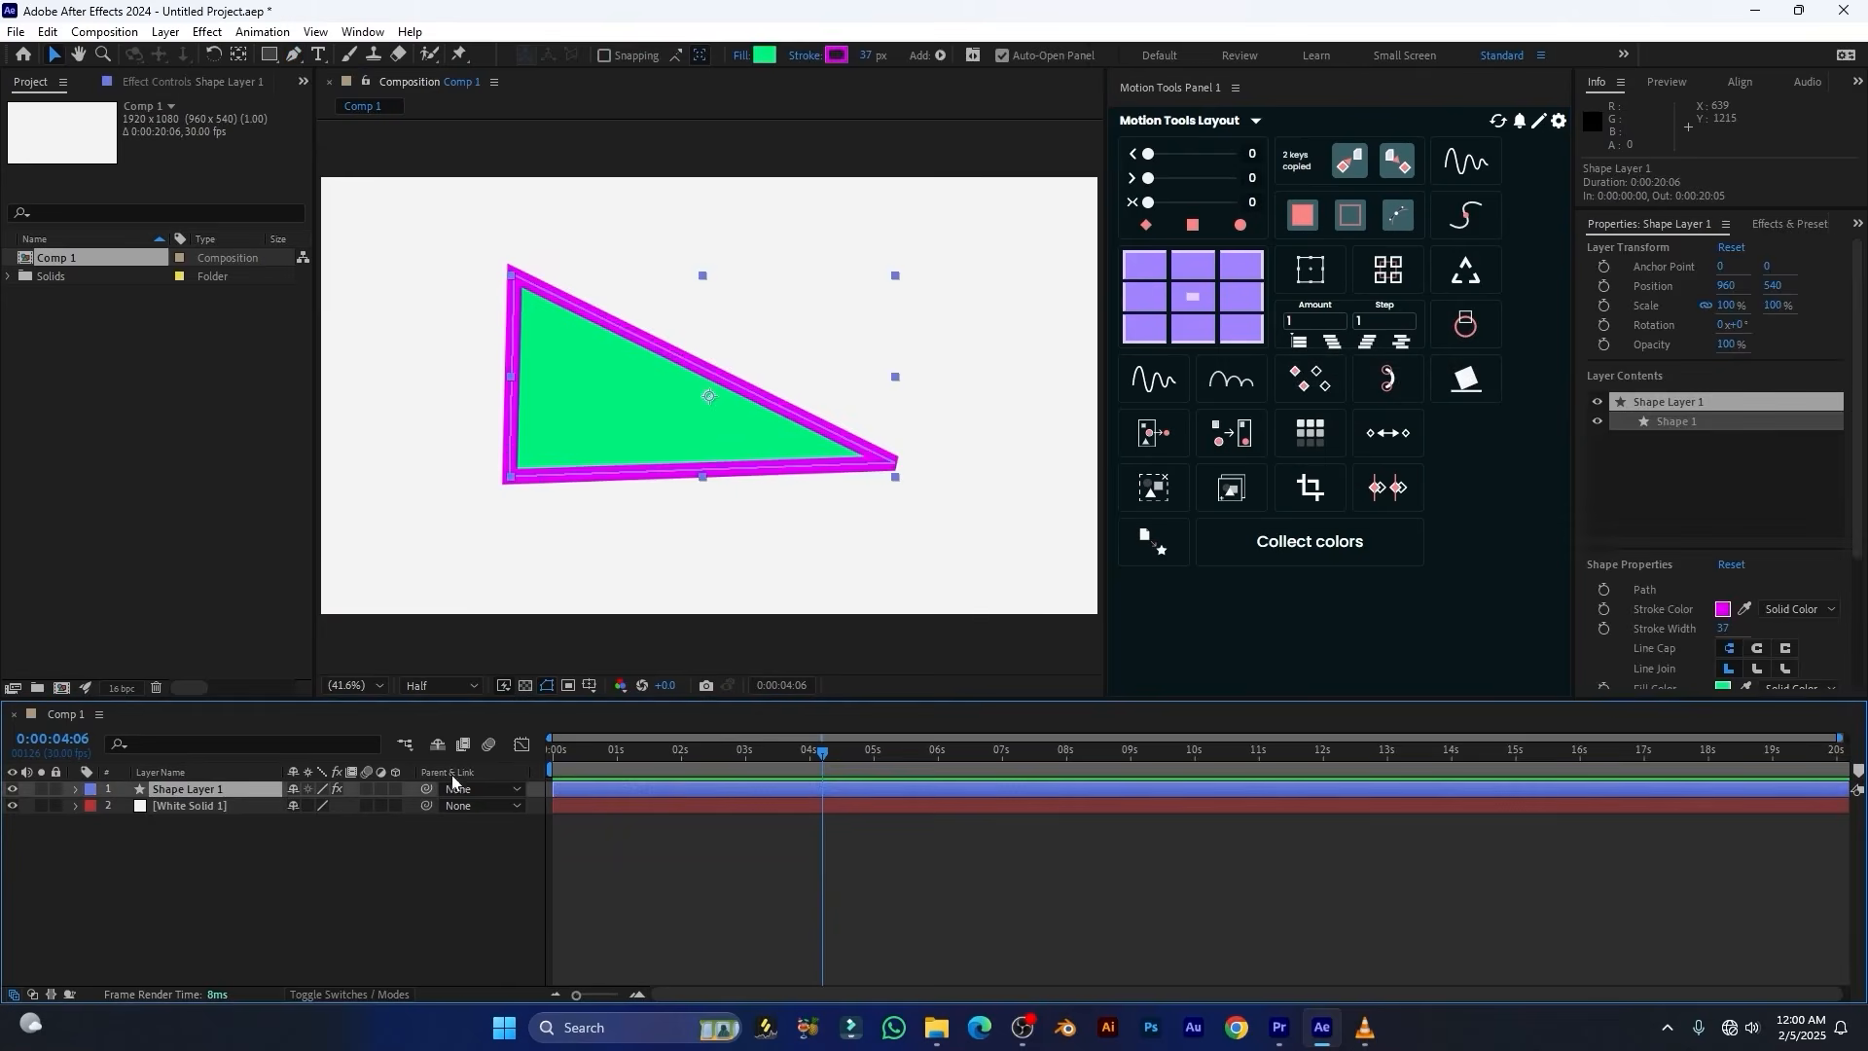
pyautogui.click(1467, 329)
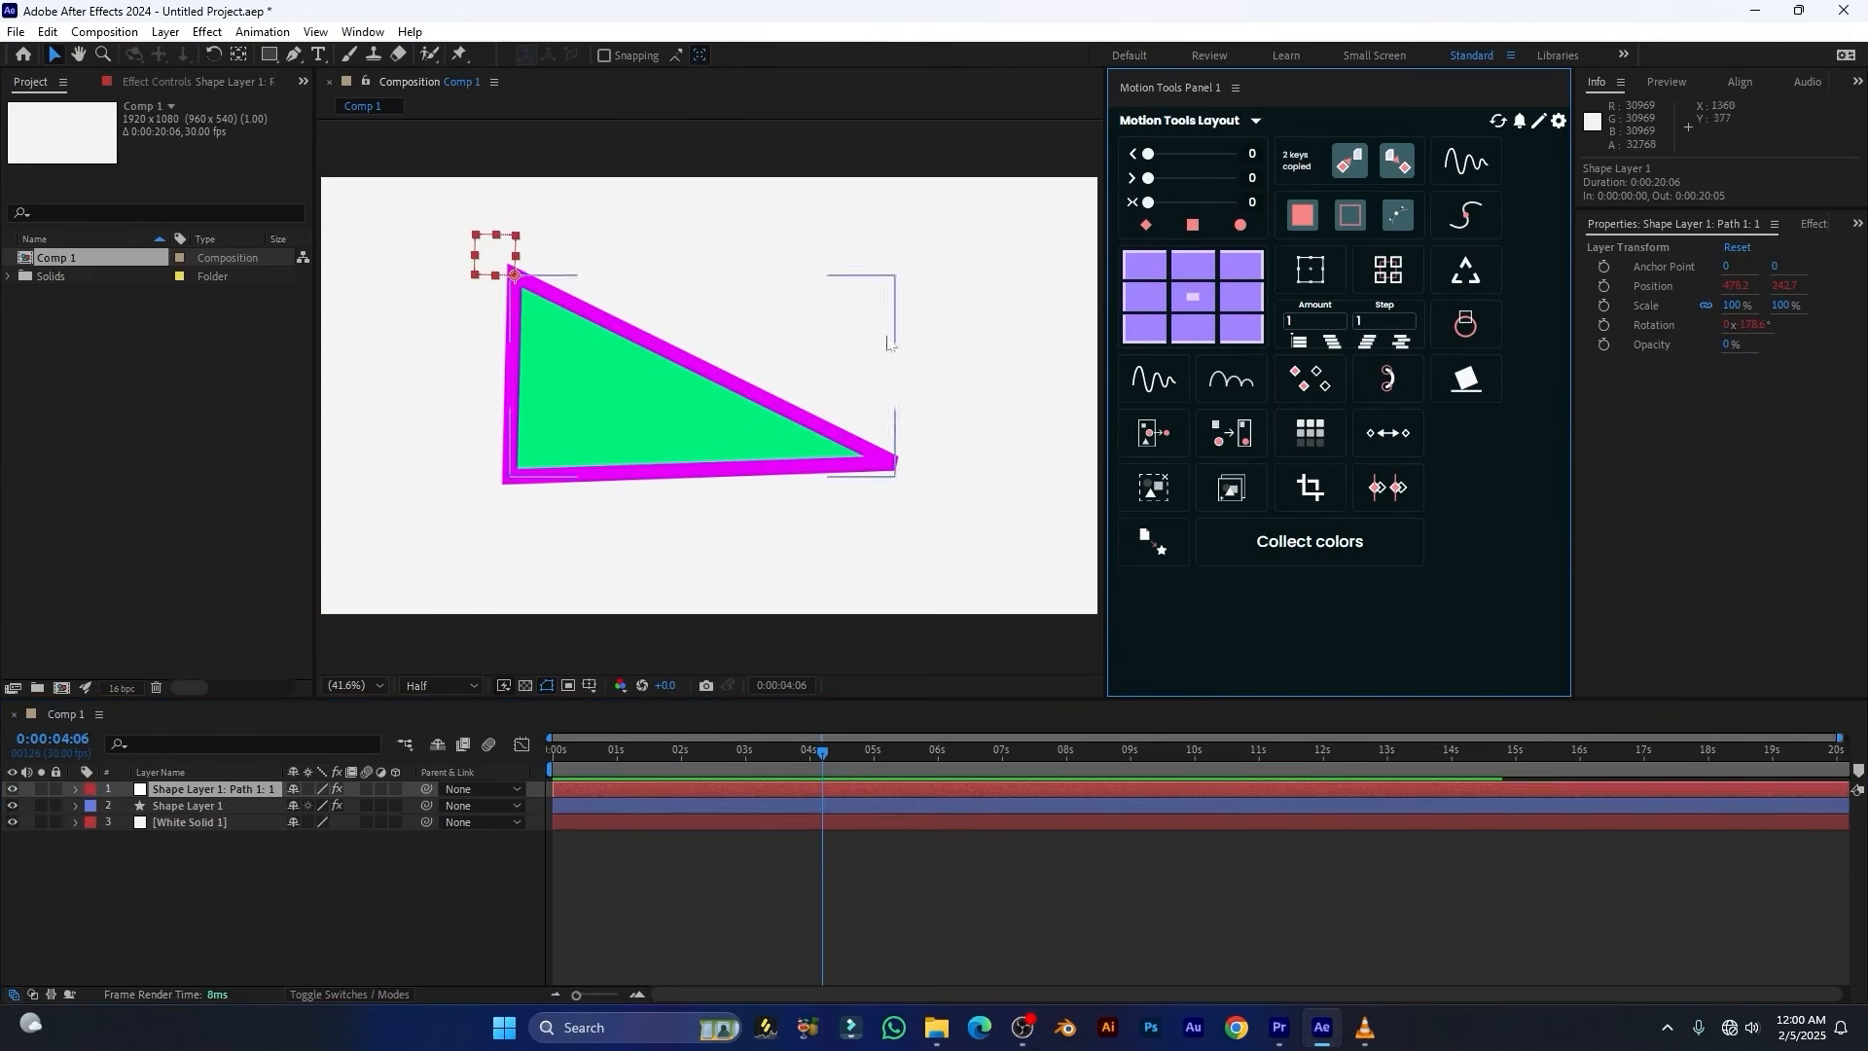
pyautogui.click(151, 86)
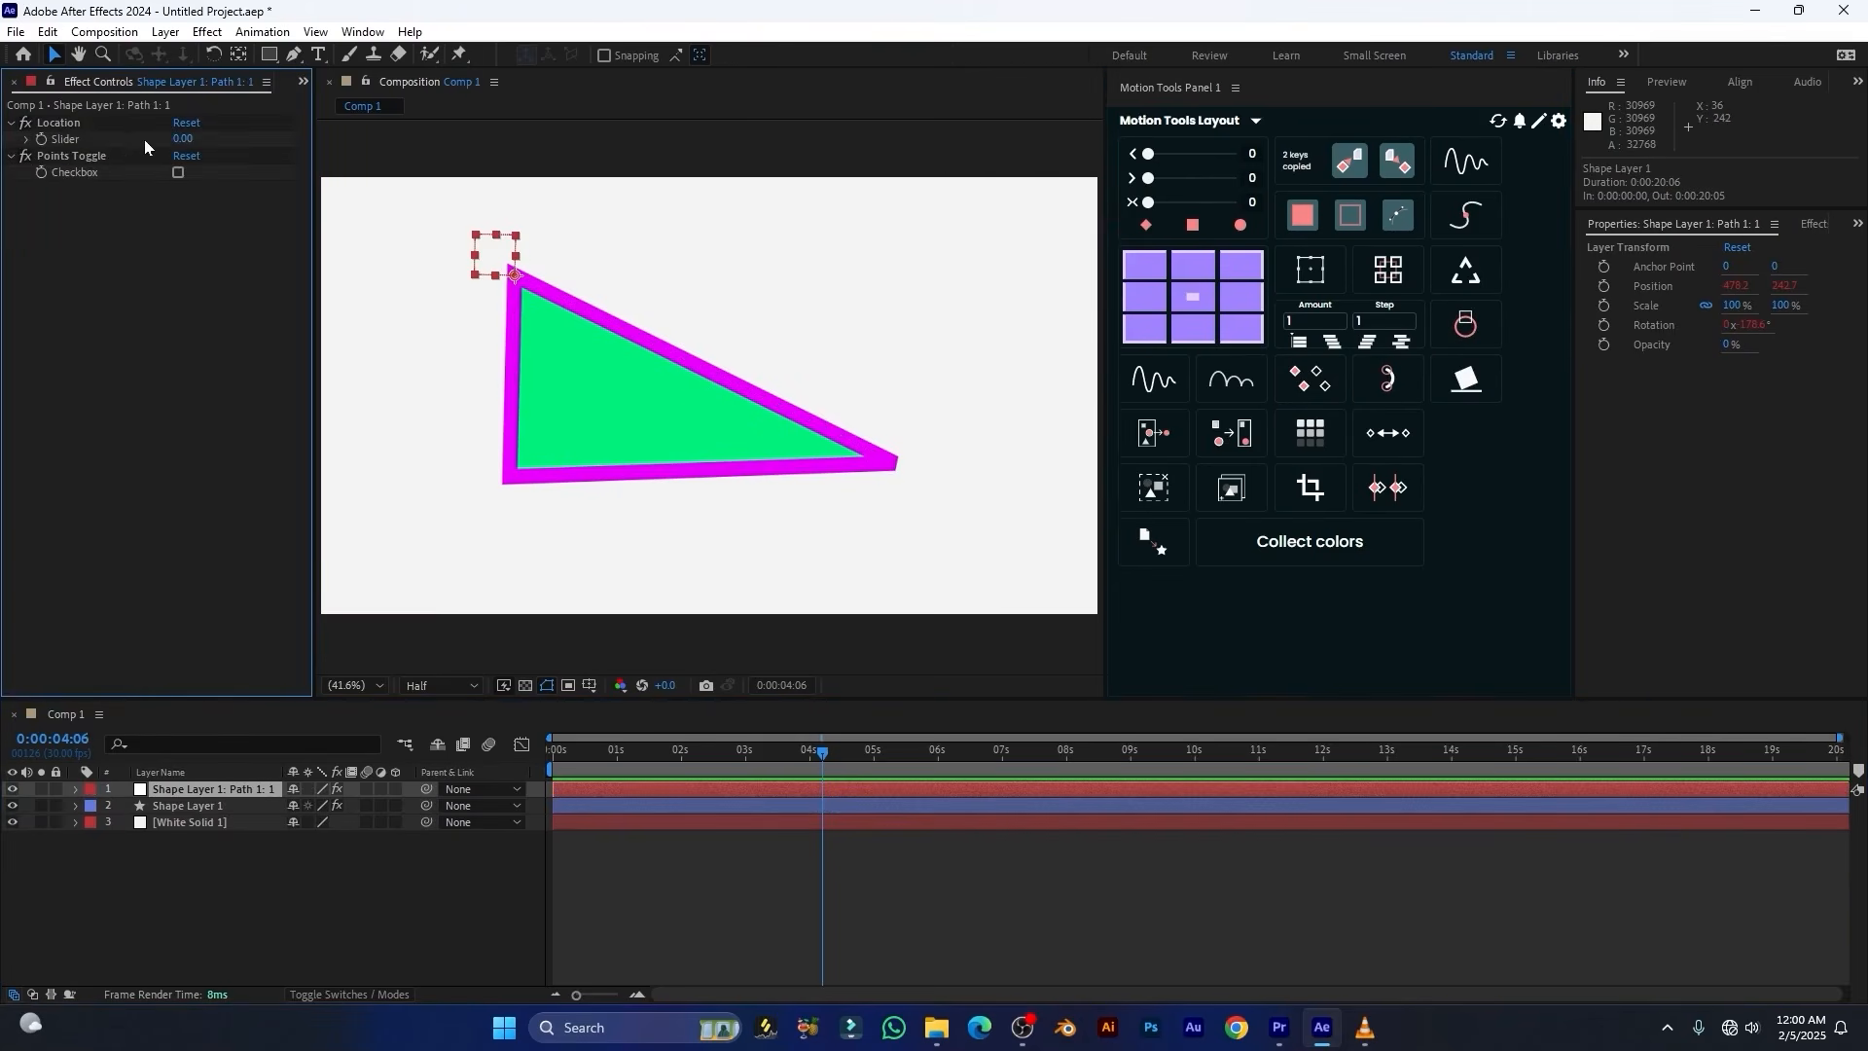
pyautogui.moveTo(190, 139); pyautogui.dragTo(210, 138)
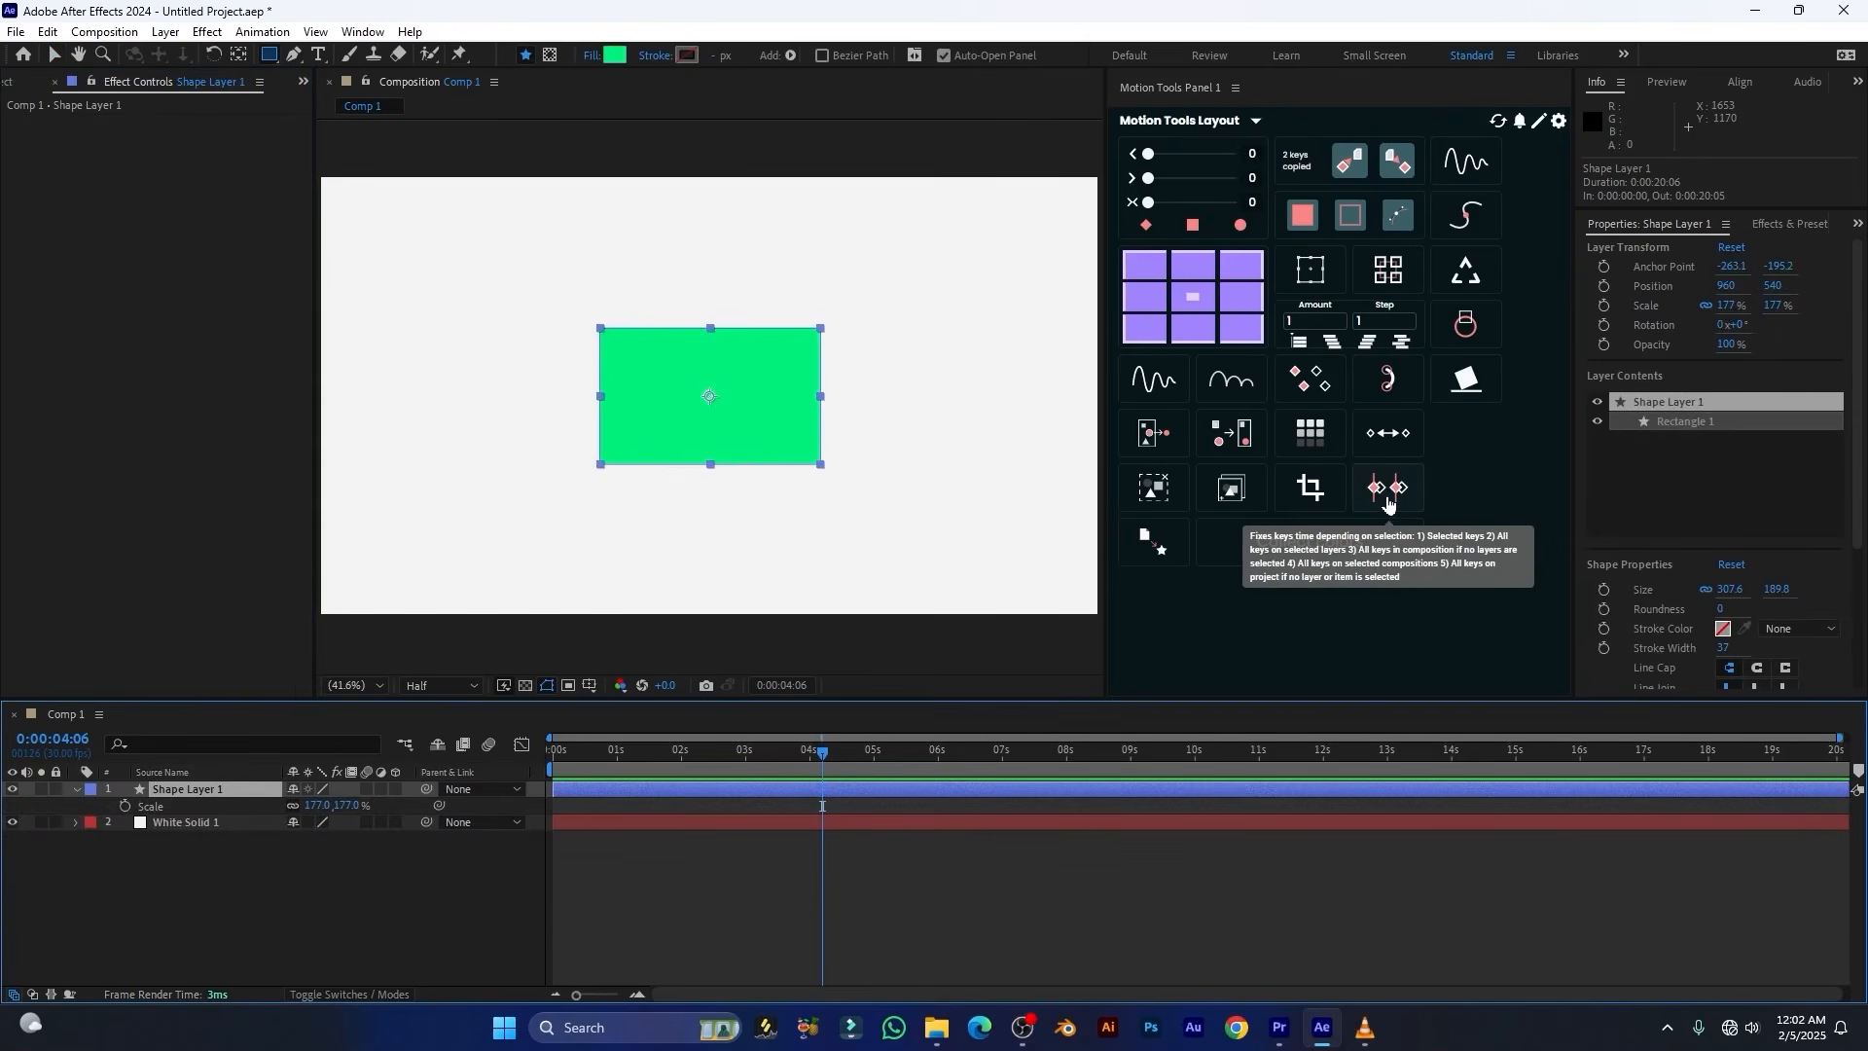
# Play back Shape Layer 1's position animation from 0:00:01:04
pyautogui.moveTo(1252, 804); pyautogui.dragTo(479, 862)
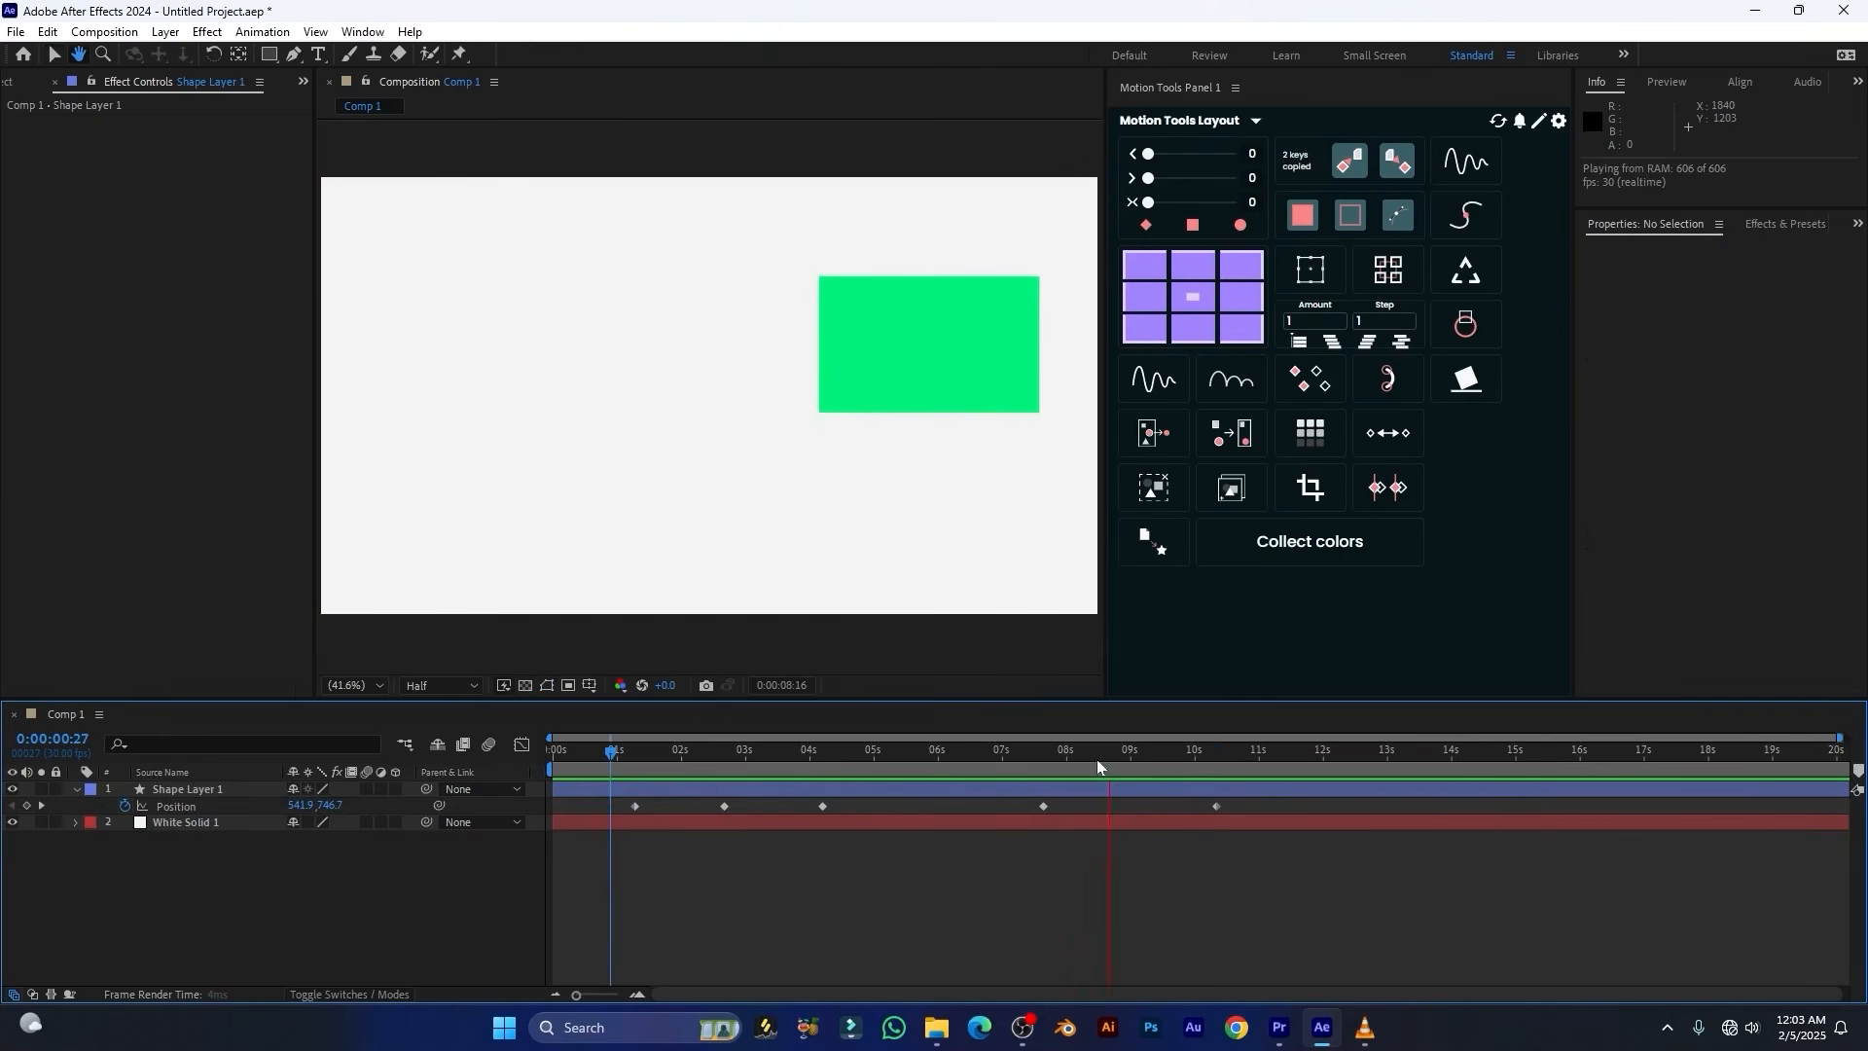
pyautogui.moveTo(1099, 763); pyautogui.dragTo(628, 780)
pyautogui.press('space')
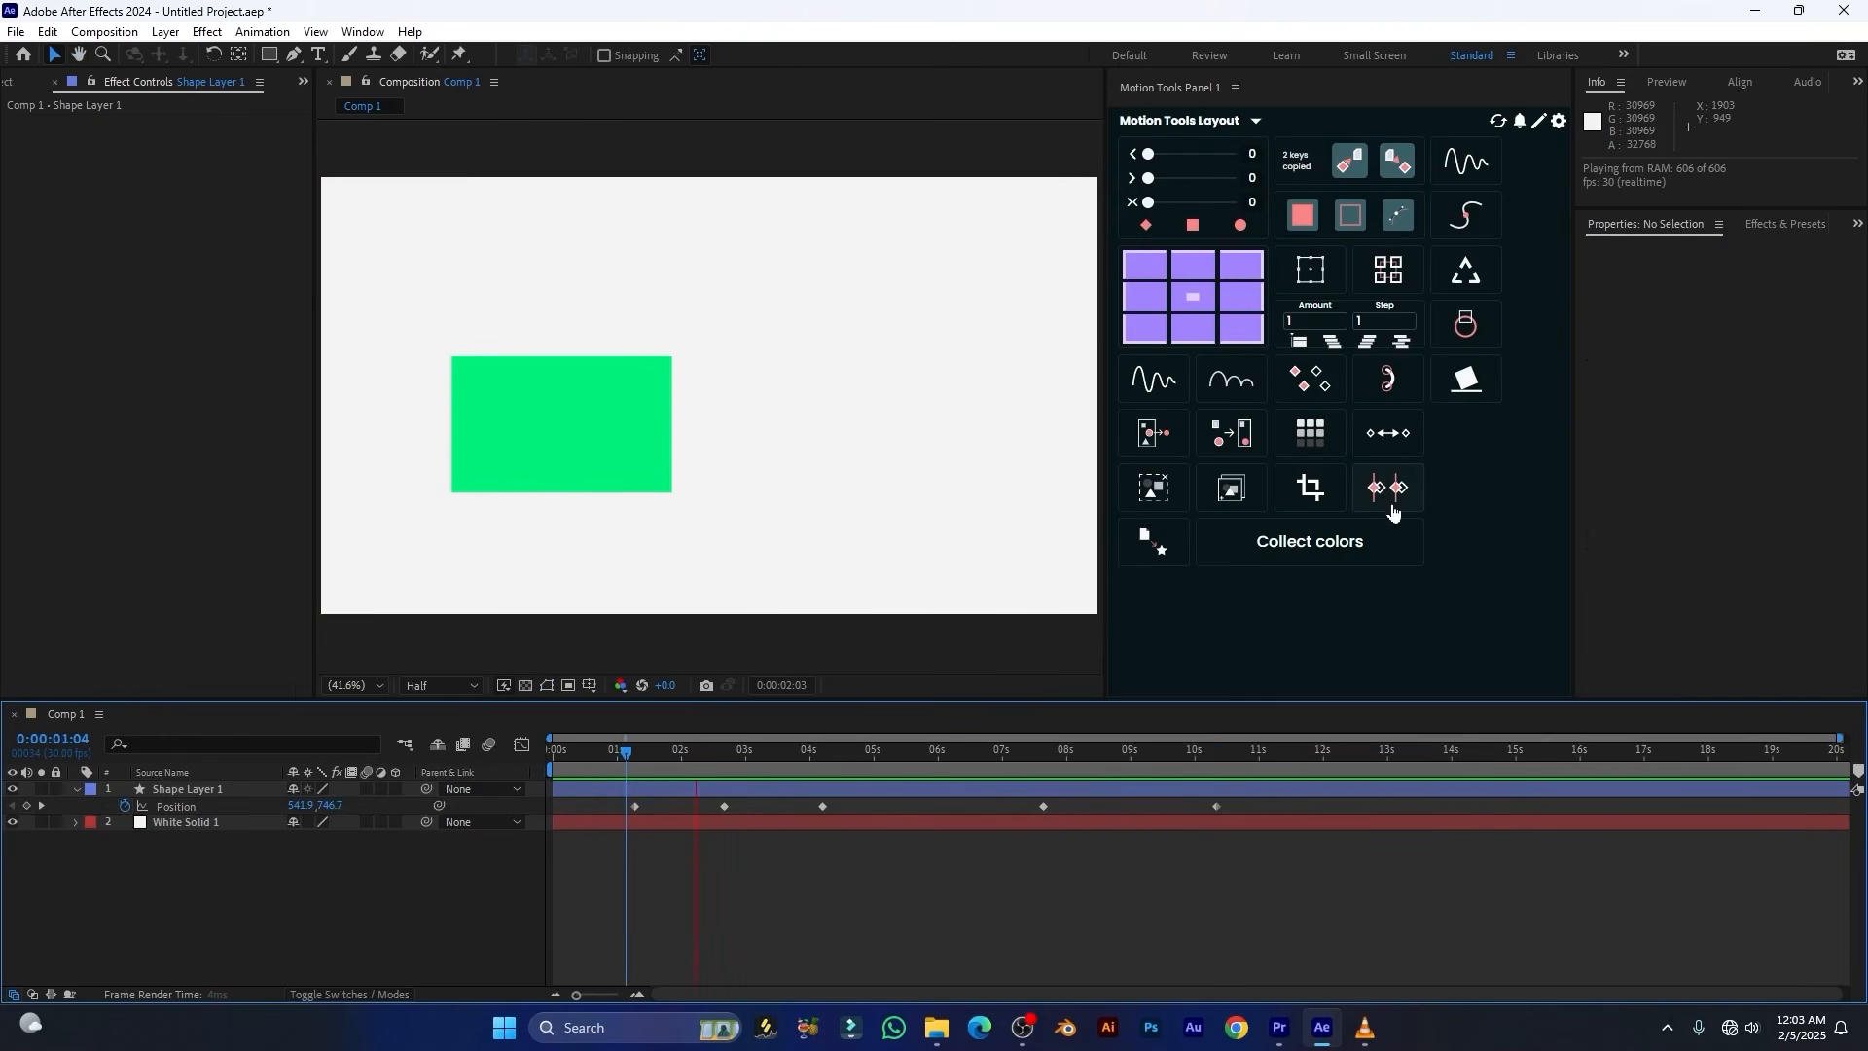